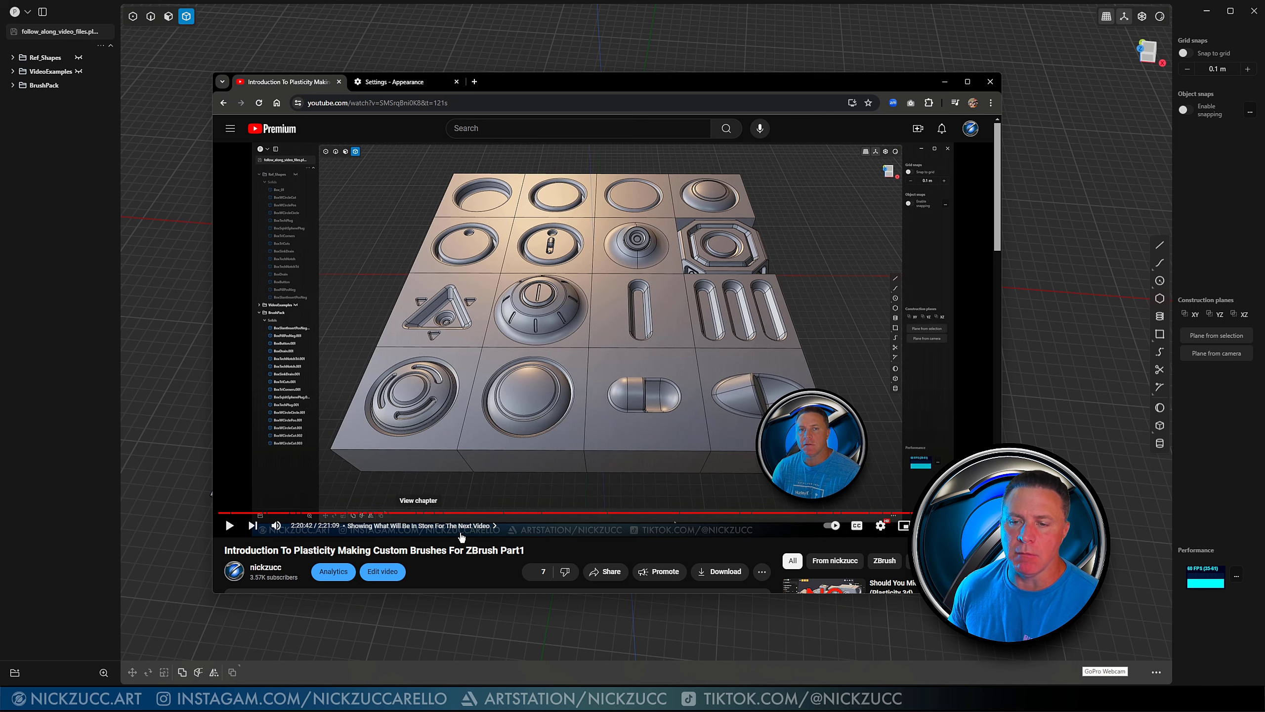
Switch from the browser to Plasticity and view the brush pack blocks
left_click(200, 329)
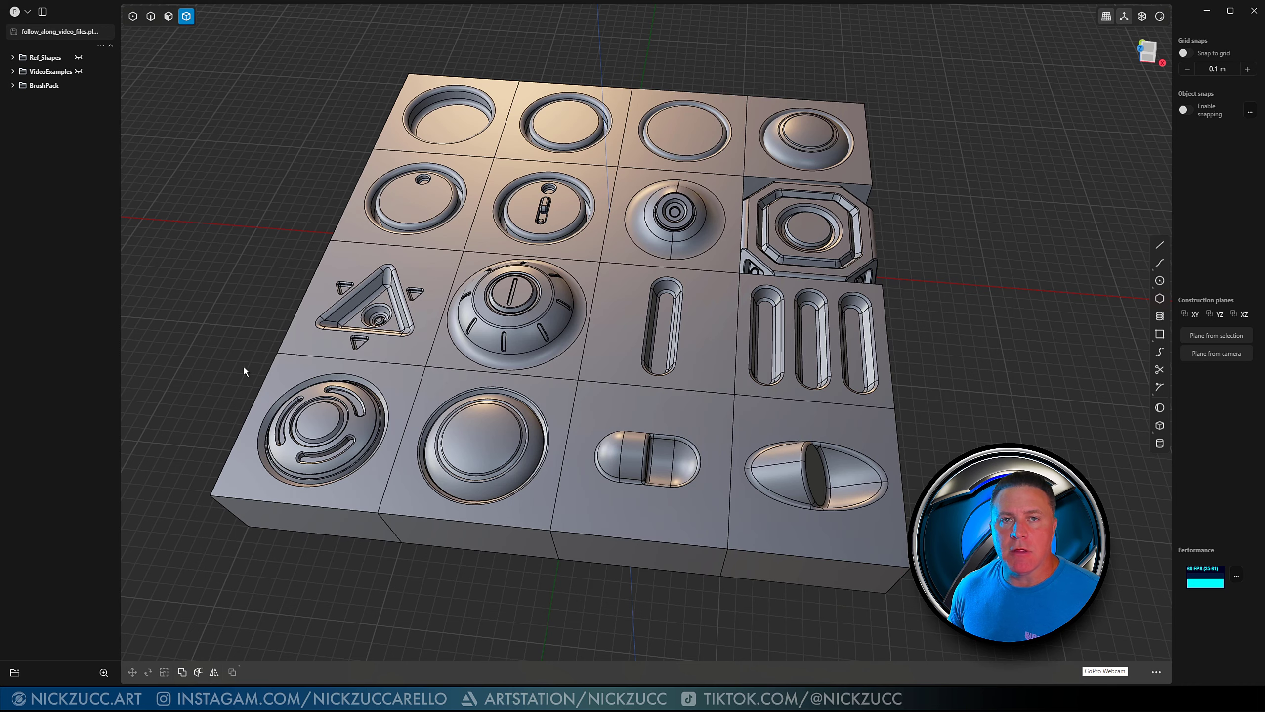
mouse_move(243, 367)
middle_mouse_down()
mouse_move(265, 350)
mouse_move(257, 366)
middle_mouse_up()
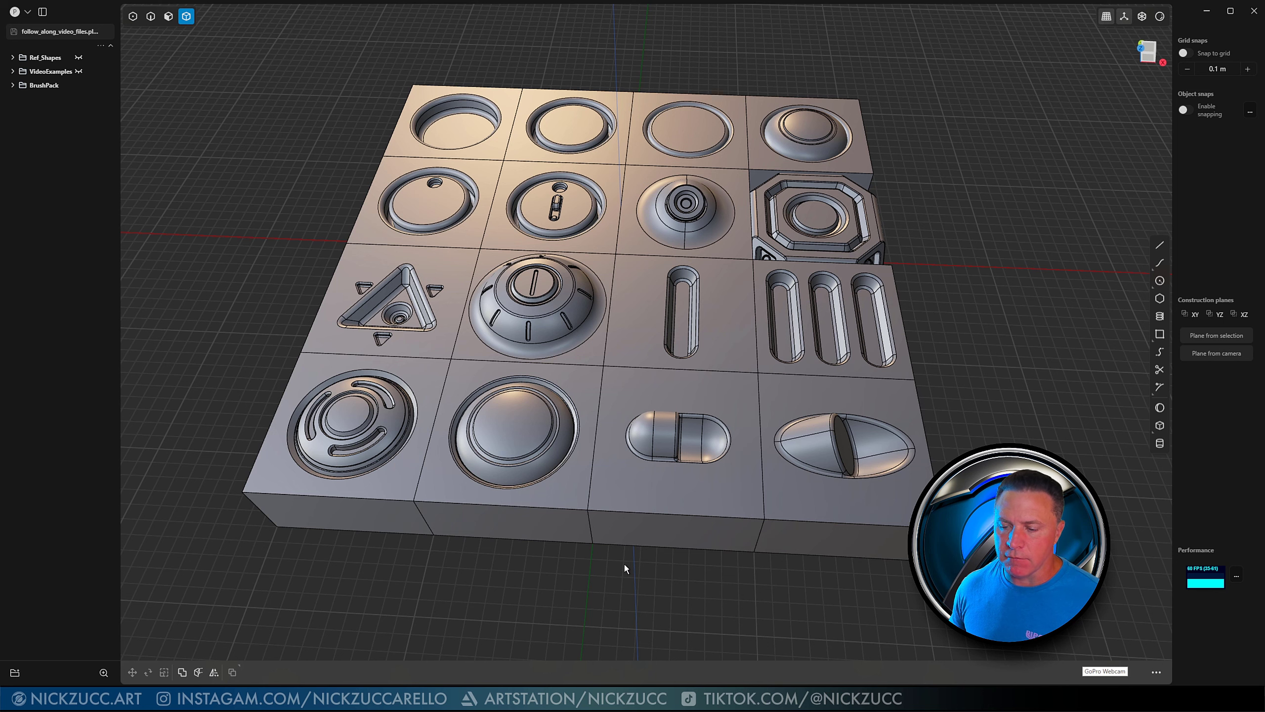
middle_click_drag(617, 573, 621, 572)
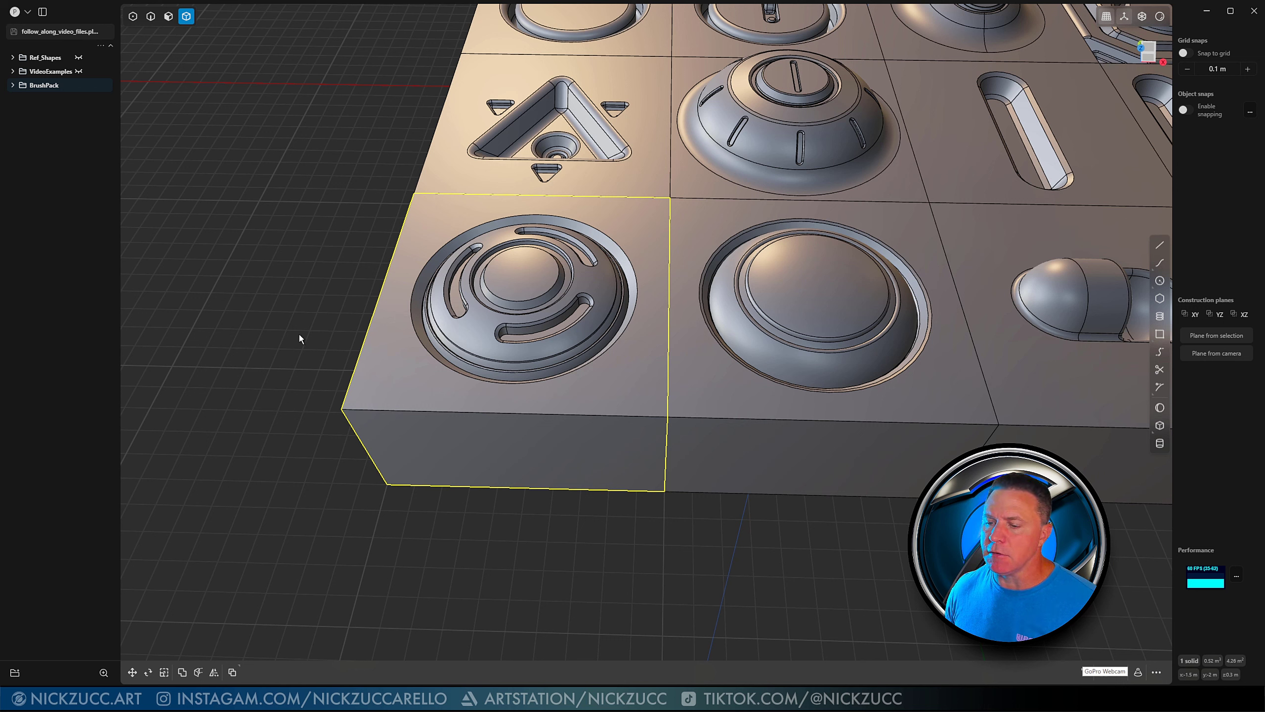
Select the corner block with the slotted disc and start an OBJ export that overwrites BrushPackFromVideo_V2.obj
key("Escape")
left_click(484, 383)
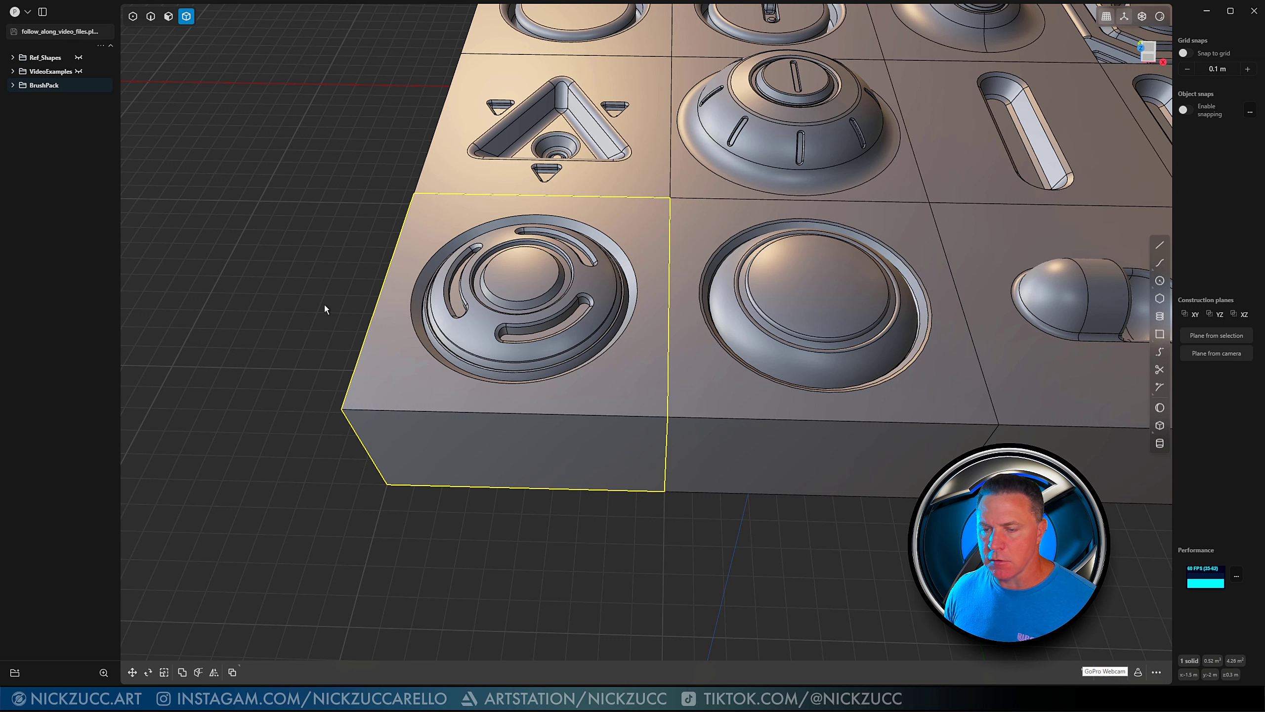
left_click(28, 12)
left_click(68, 98)
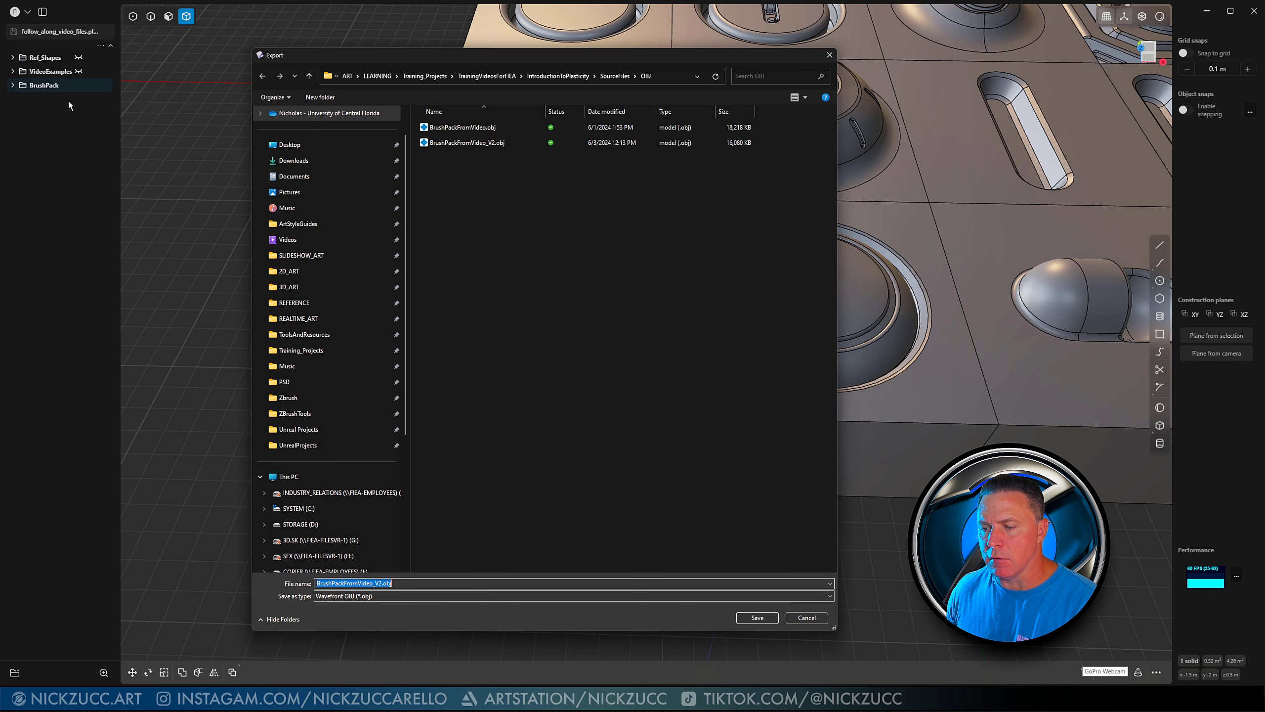
left_click(465, 144)
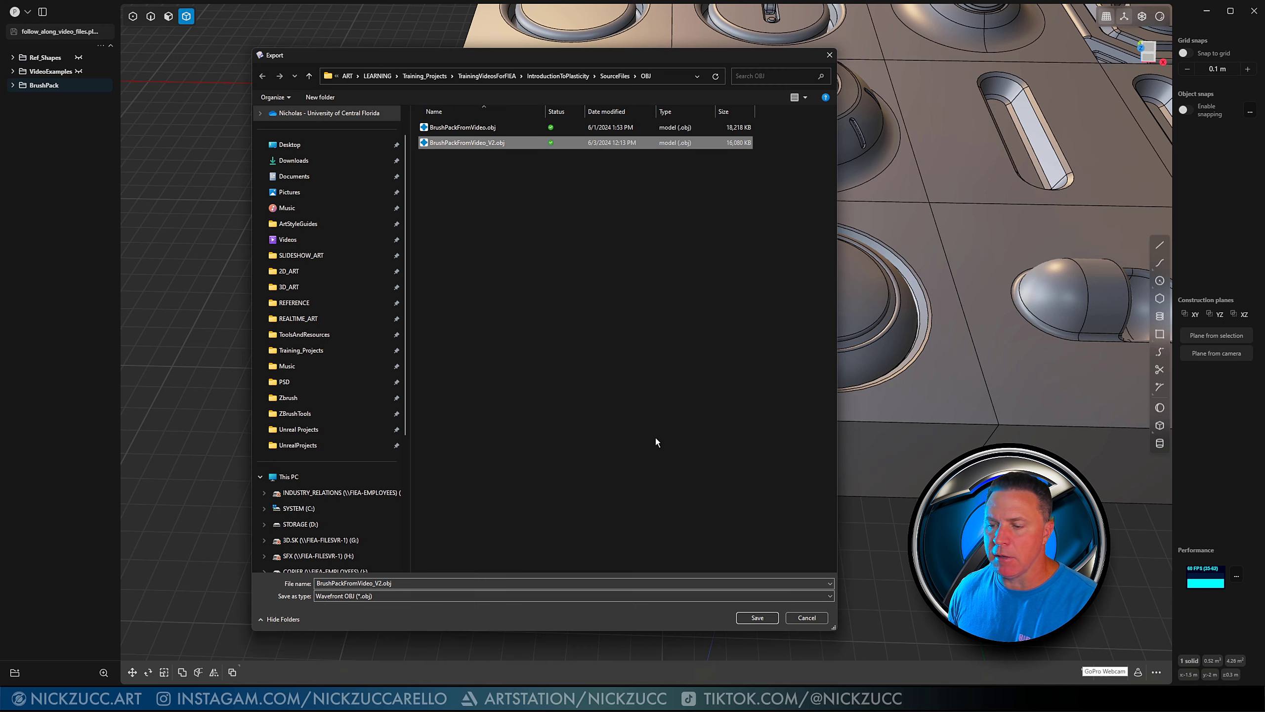
left_click(757, 618)
left_click(658, 354)
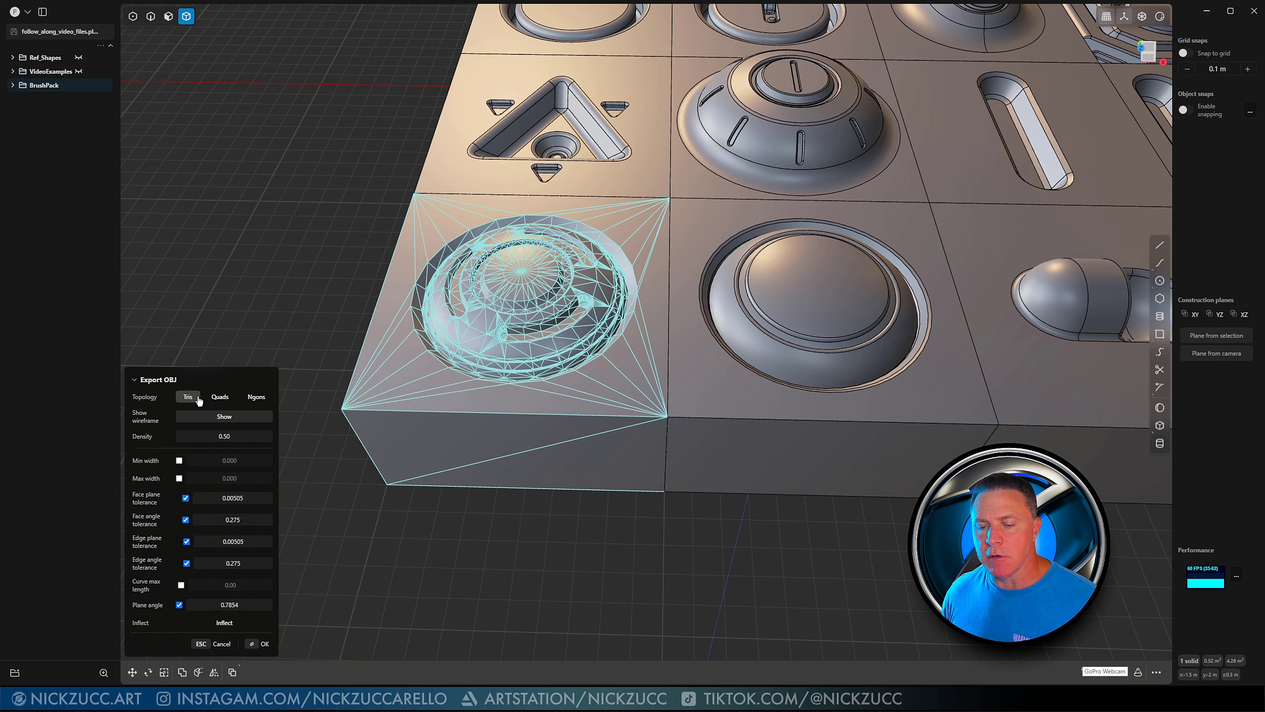
Set the OBJ export topology to Quads and the mesh density to 1.00
left_click(219, 397)
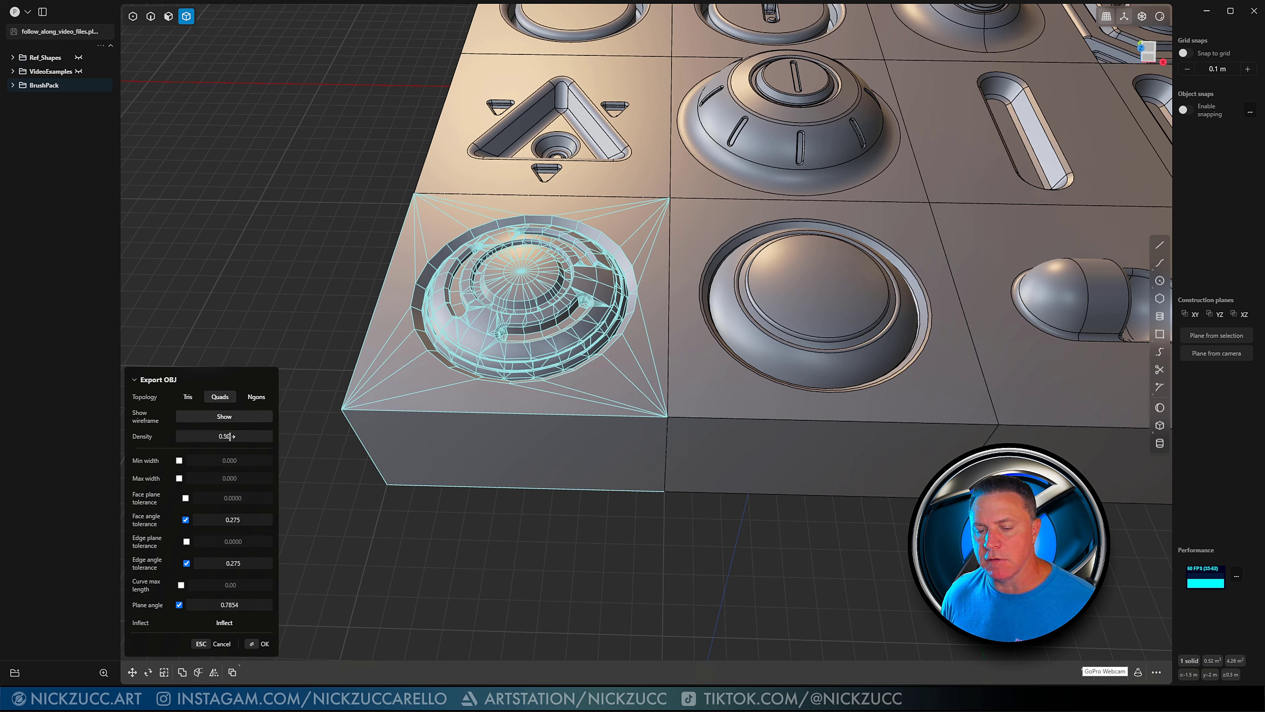
left_click_drag(227, 436, 279, 436)
left_click(238, 436)
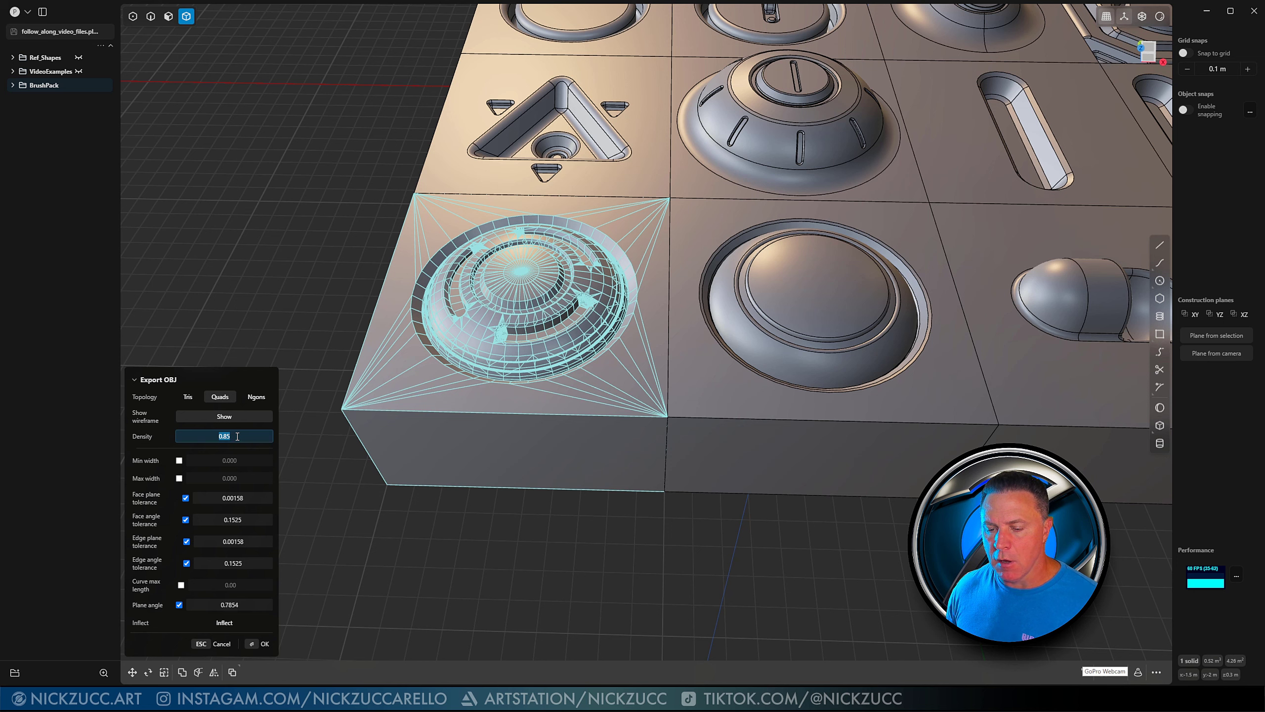
type("1")
key("Return")
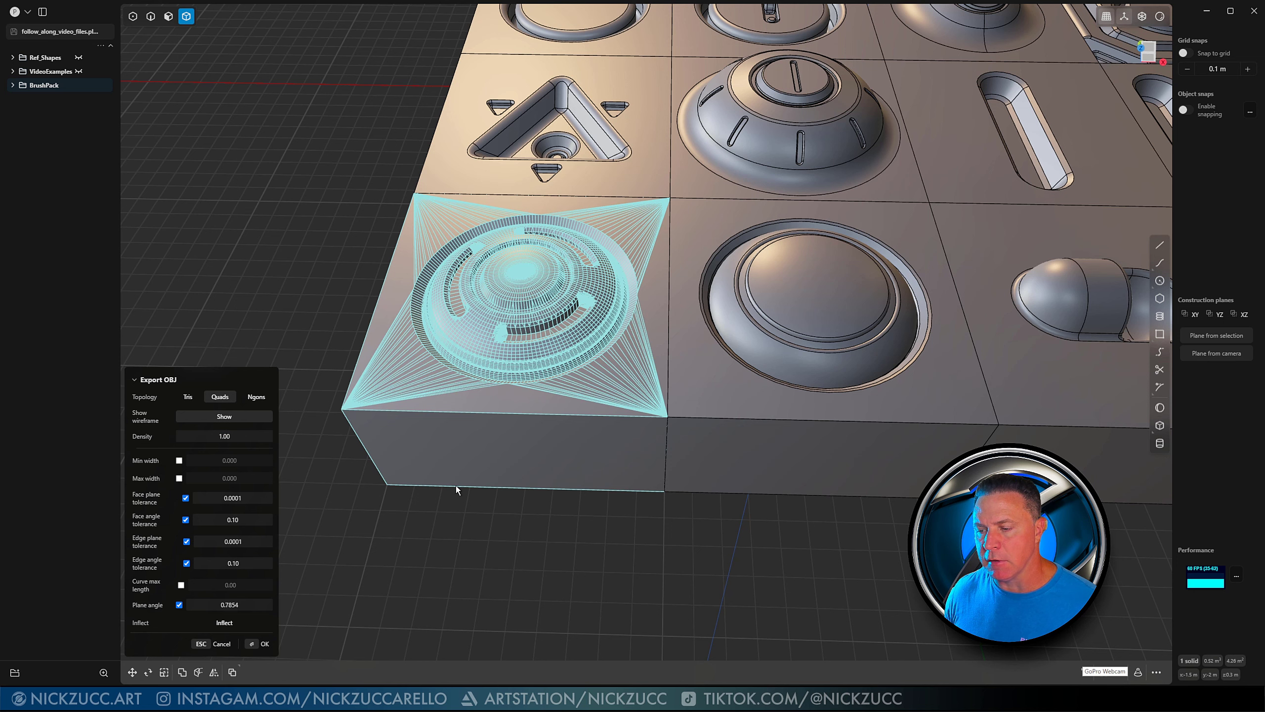
scroll(456, 485, "up", 5)
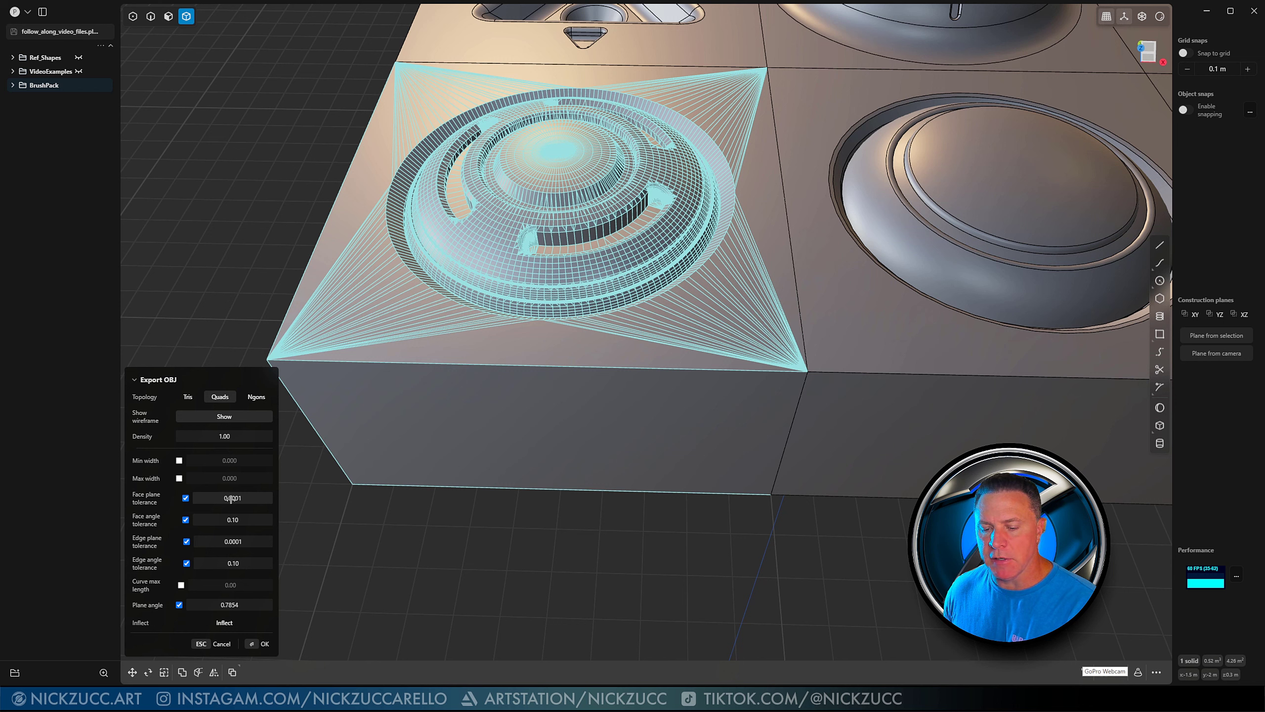
Try a face plane tolerance of 0.0023, return it to 0.0001, and try a face angle tolerance of 0.30 followed by a much finer one
left_click_drag(233, 499, 338, 499)
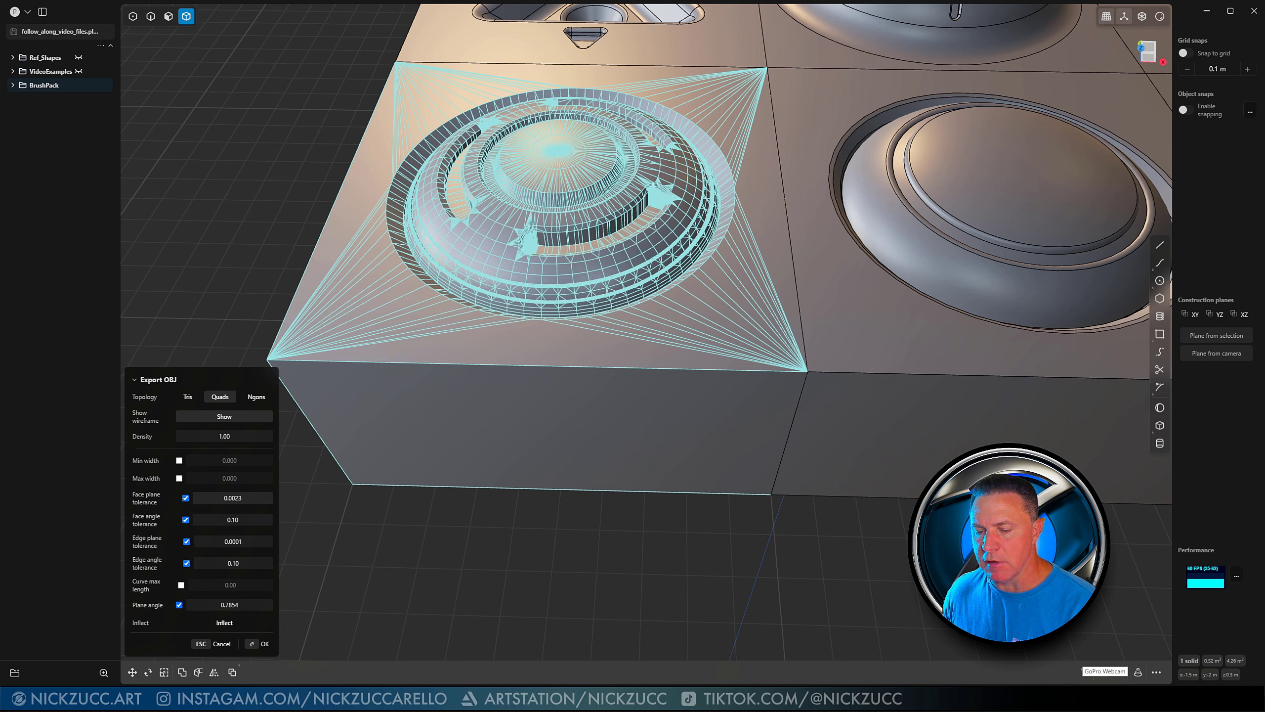
left_click_drag(338, 499, 275, 499)
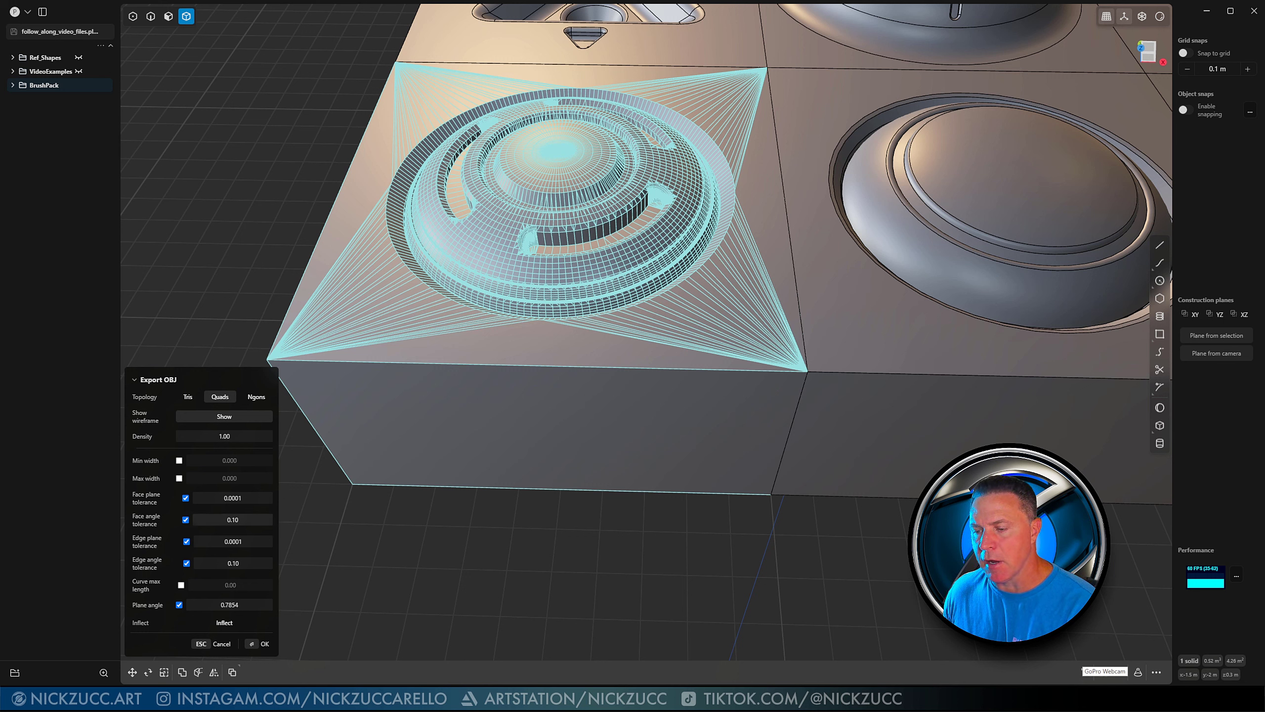
left_click_drag(232, 520, 254, 520)
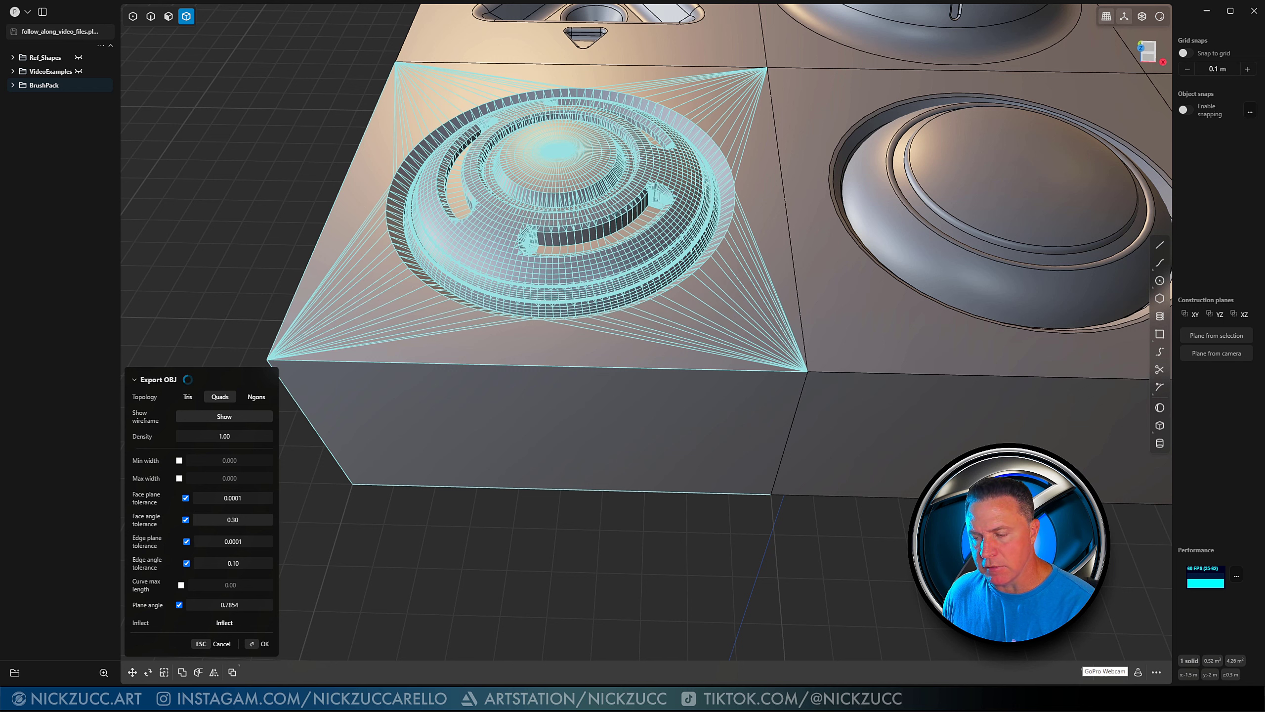
left_click_drag(258, 519, 218, 520)
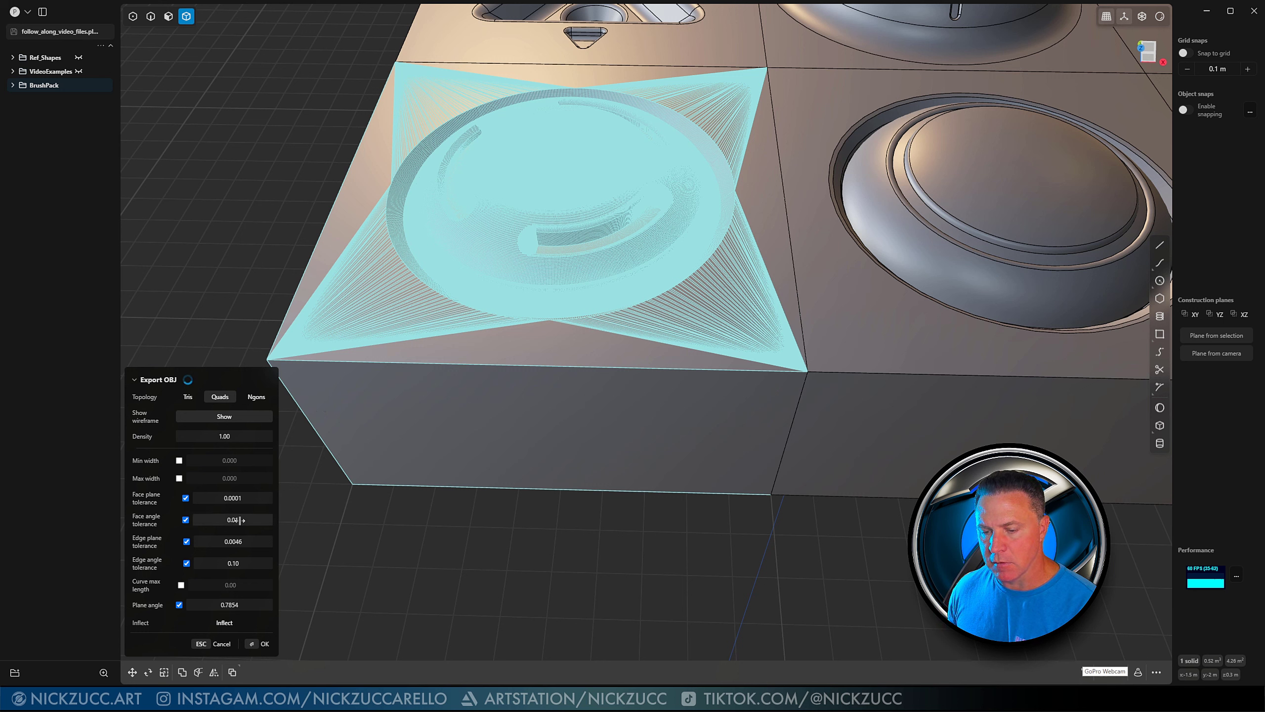
Try an export density of 0.50 with face angle tolerances of 0.10 and 0.03
left_click(234, 435)
type("0.5")
key("Return")
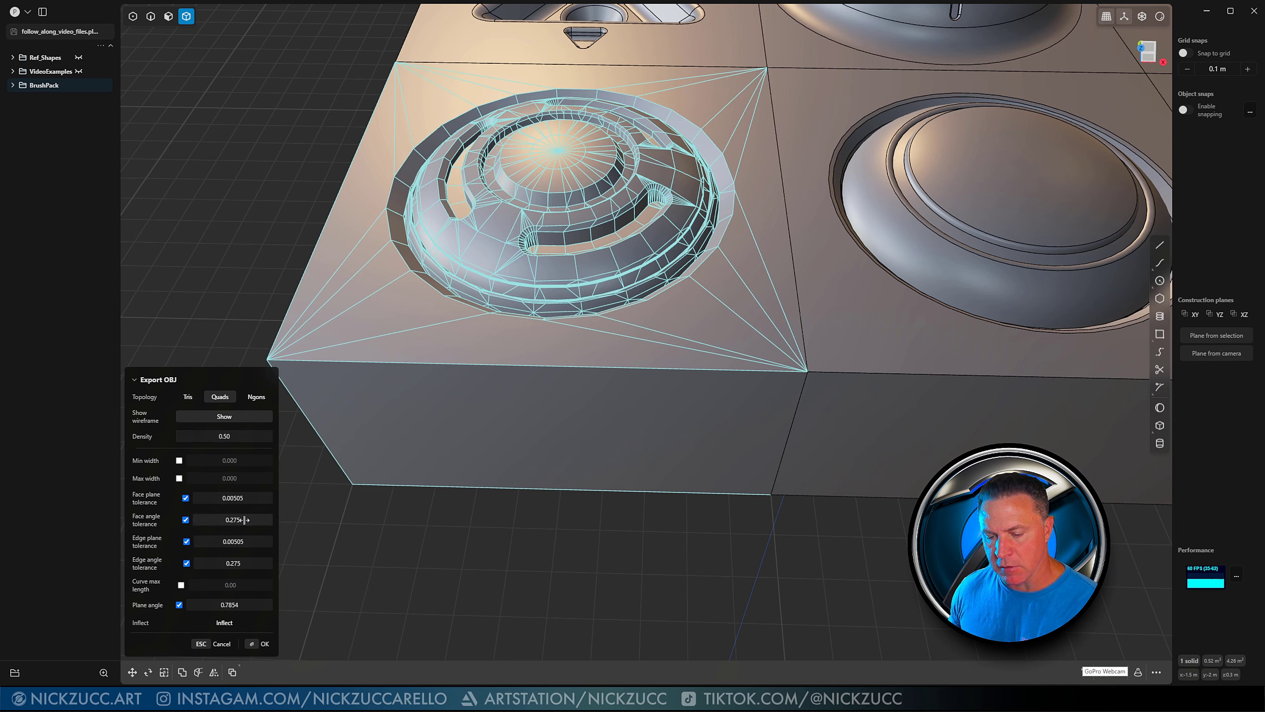
left_click_drag(237, 519, 222, 541)
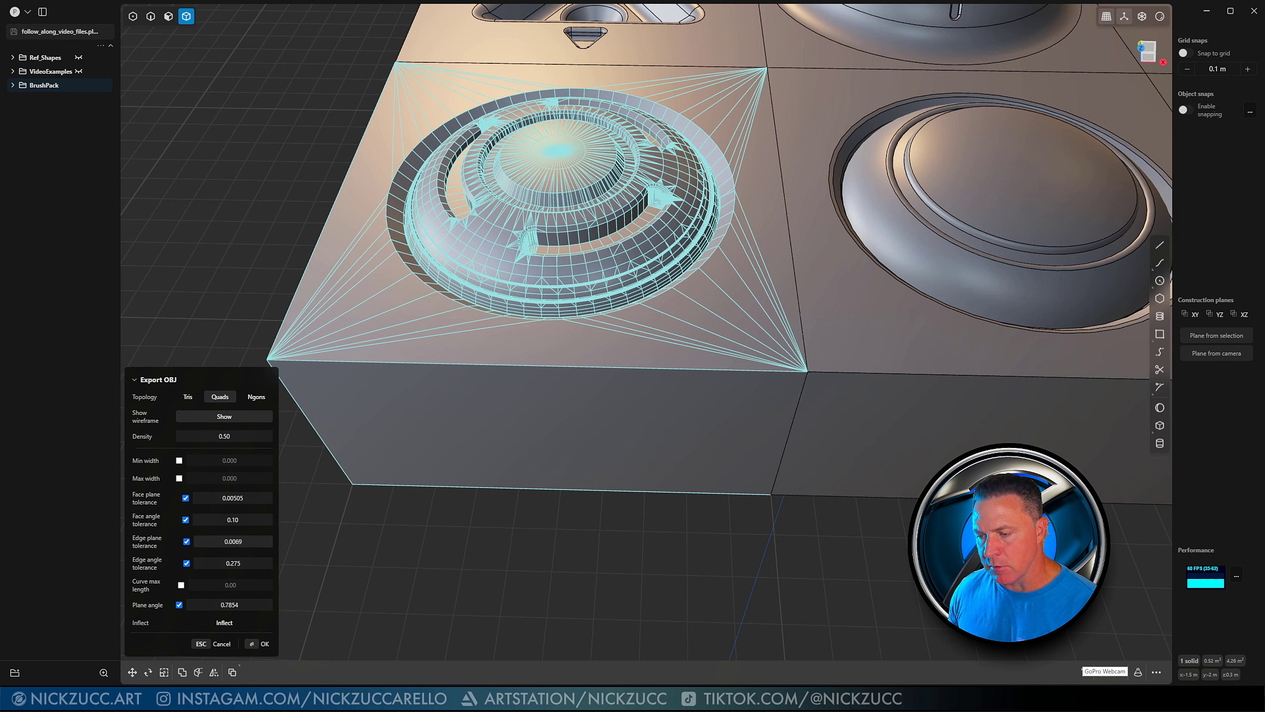
left_click_drag(233, 519, 222, 519)
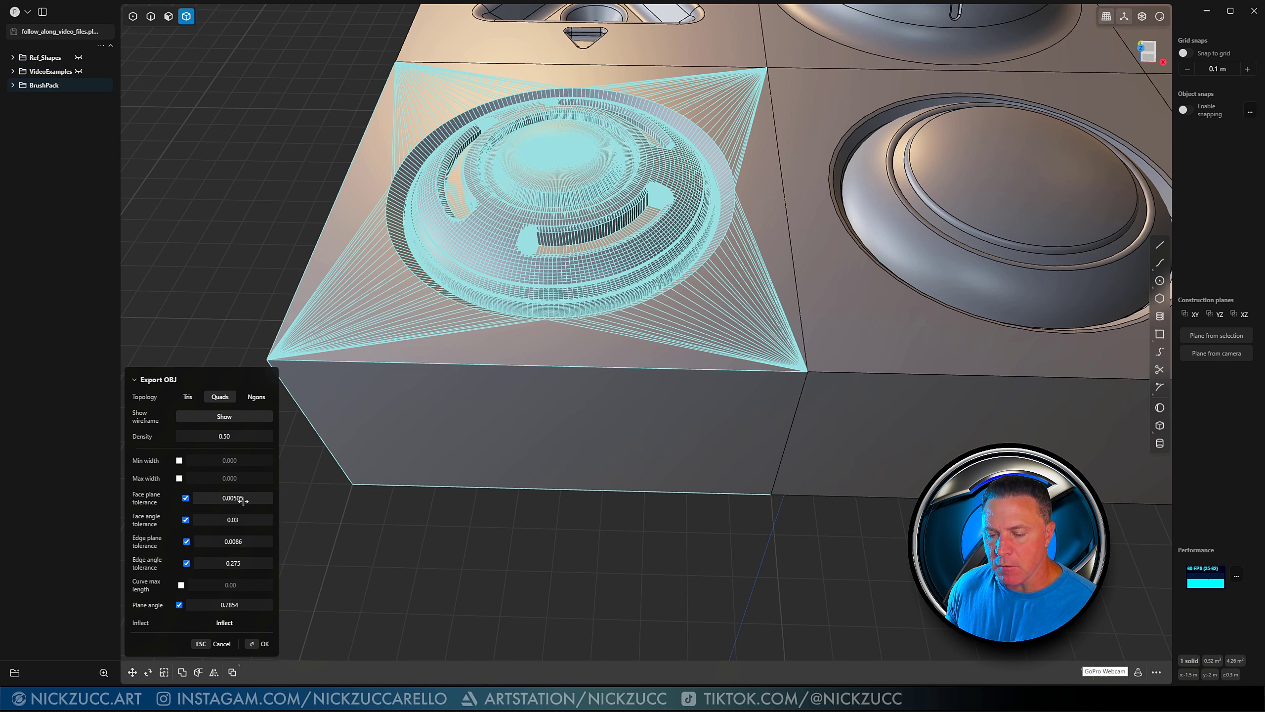
Set the export density to 1.00 and the face angle tolerance to 0.01
left_click(234, 436)
type("1.")
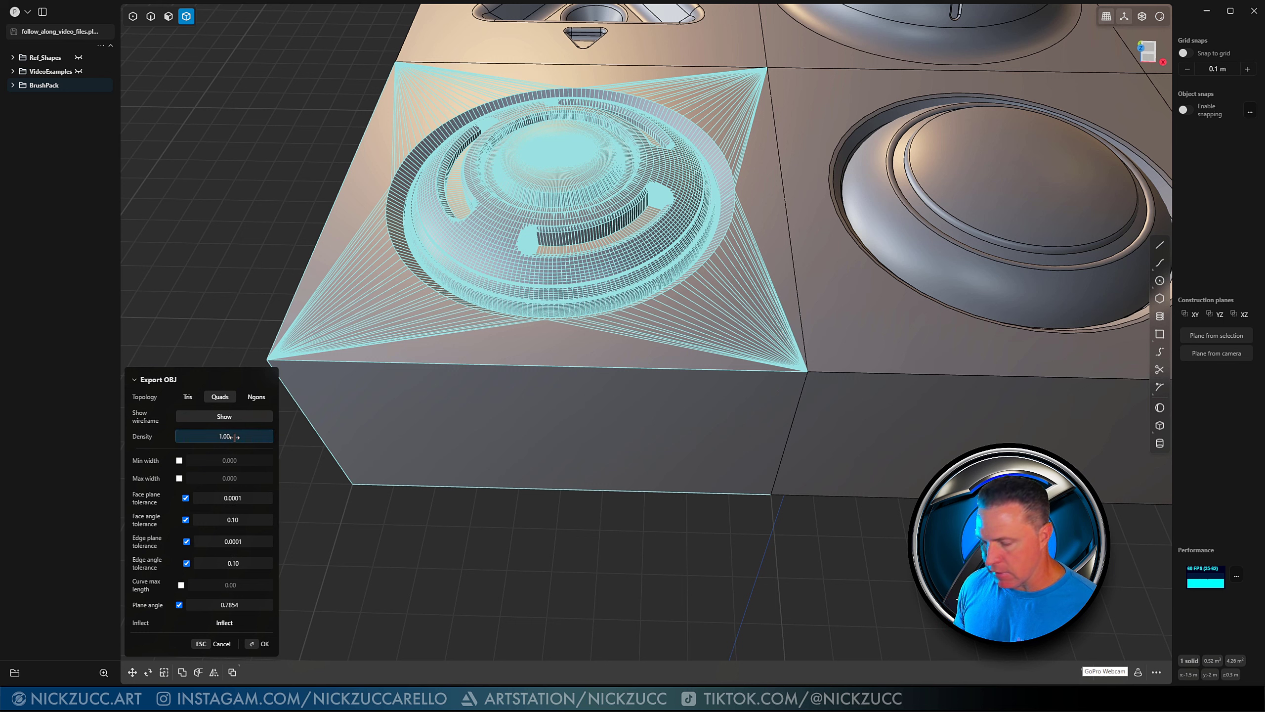
key("Return")
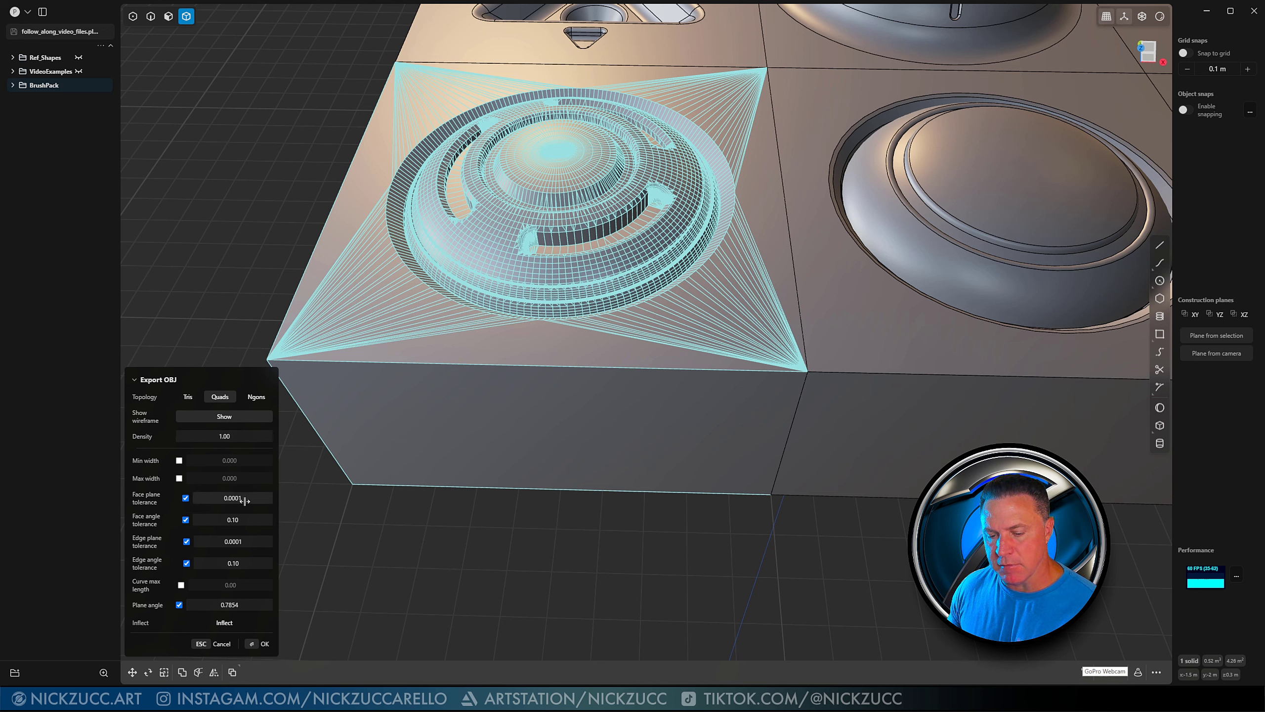
left_click(241, 521)
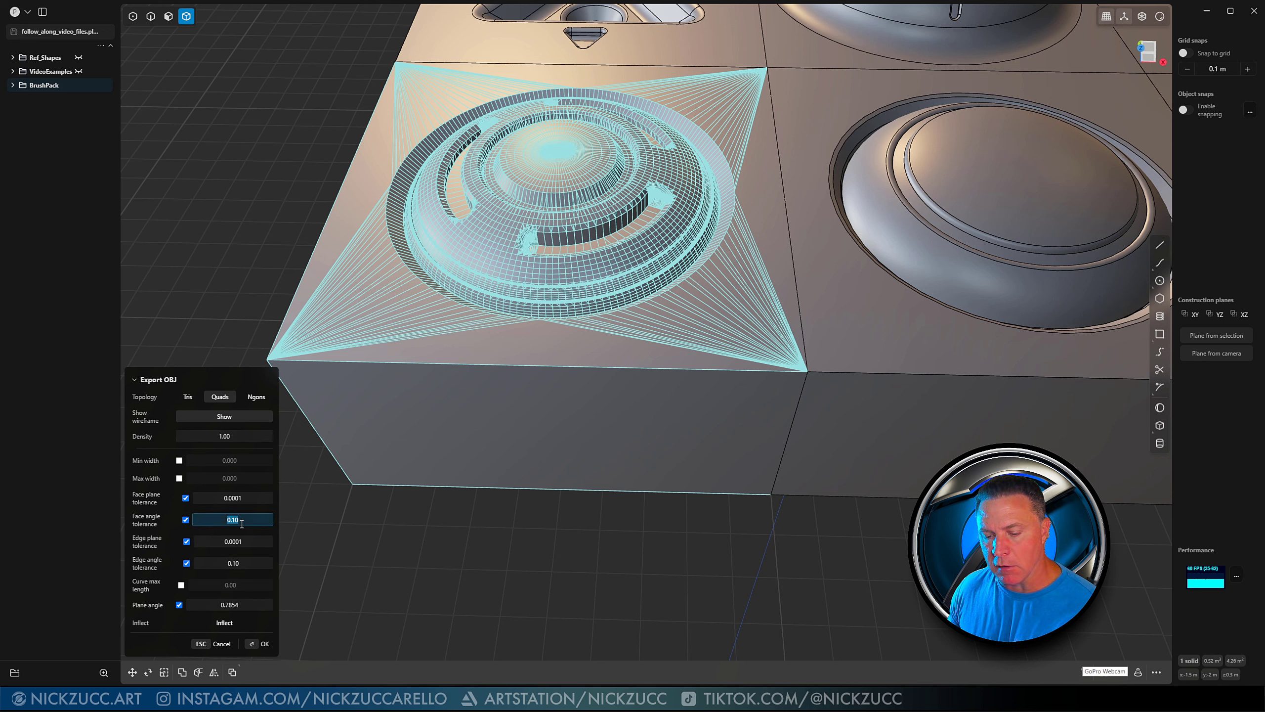
key("BackSpace")
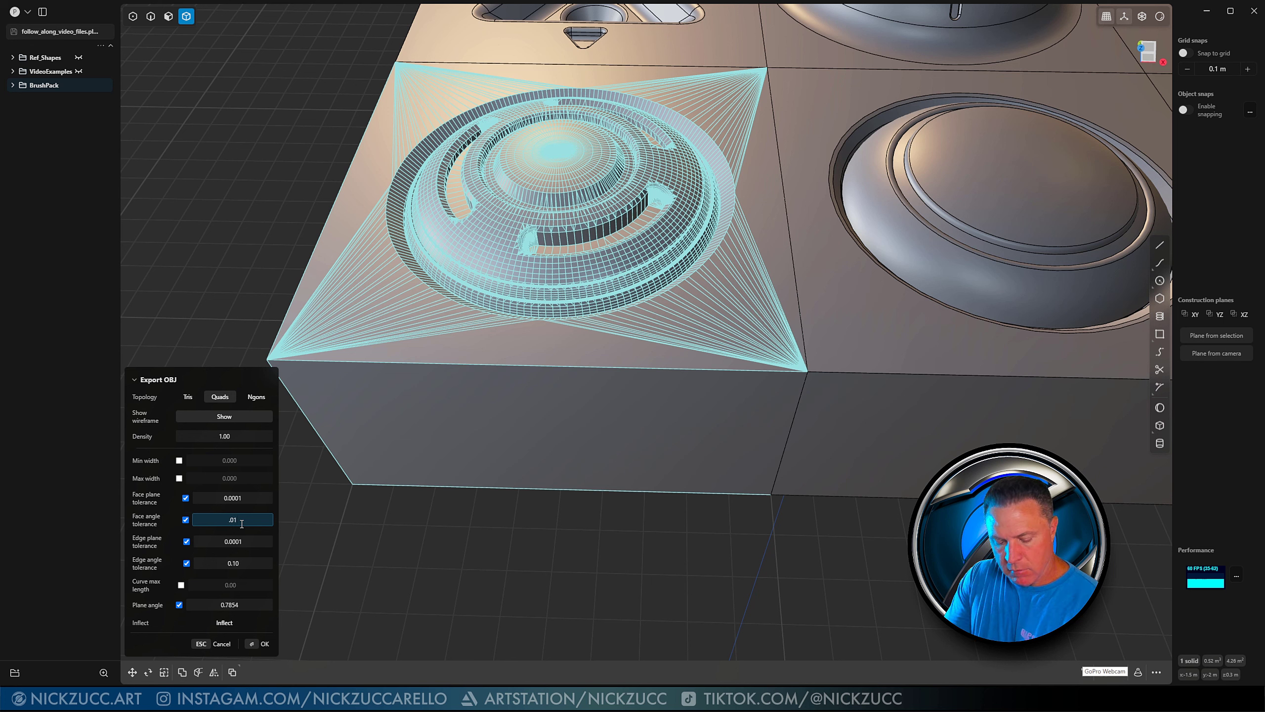
key("Return")
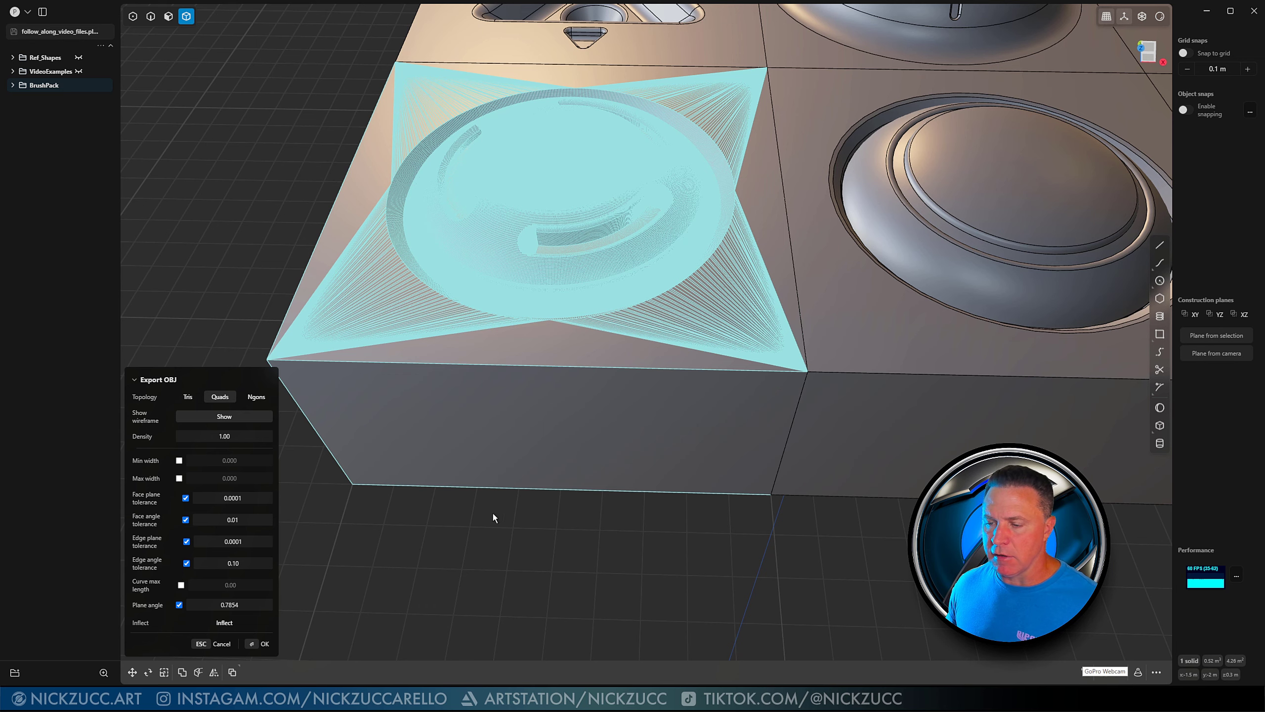
Examine the smoothness of the block's export mesh up close, with the wireframe hidden and shown again
middle_click_drag(486, 505, 466, 534)
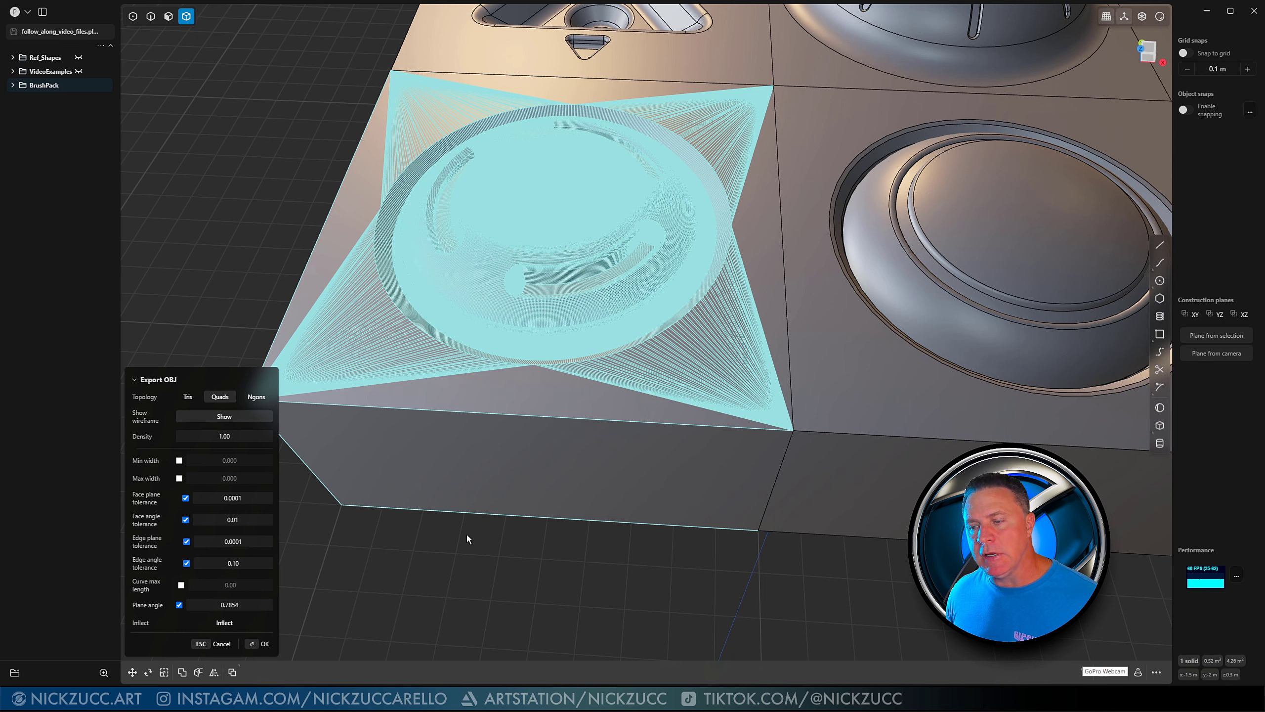
scroll(497, 521, "up", 5)
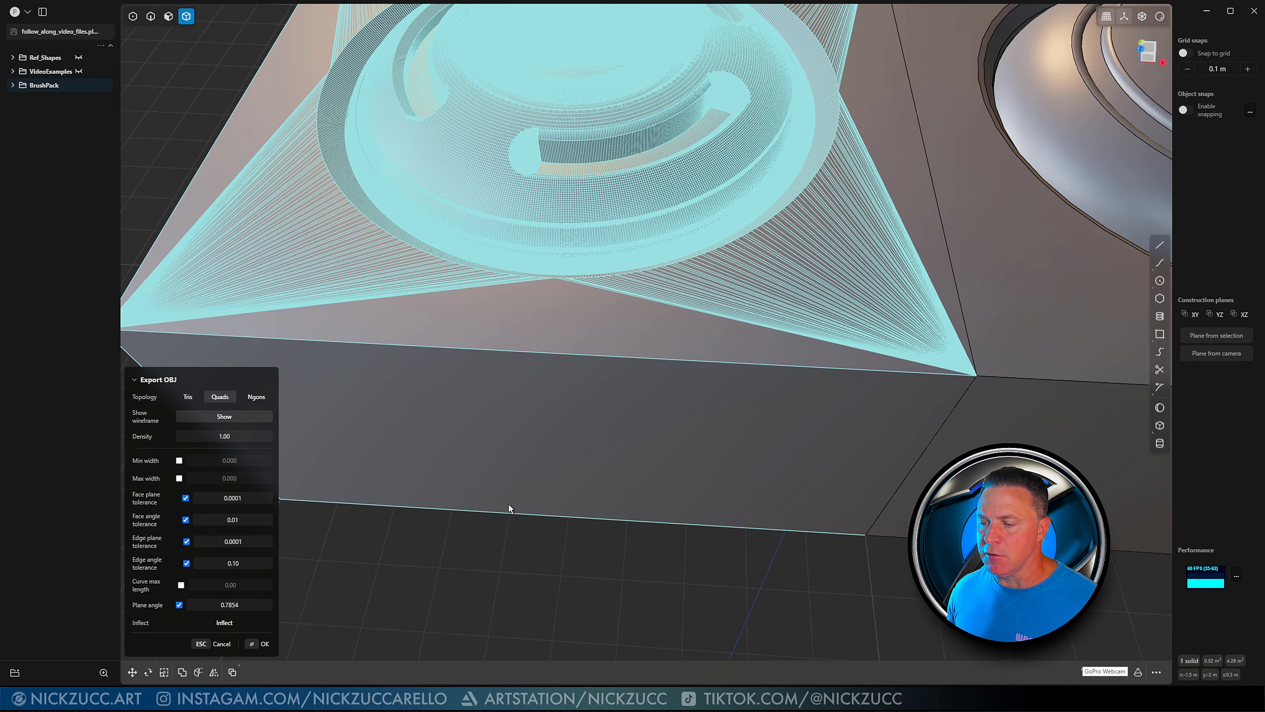
left_click(213, 418)
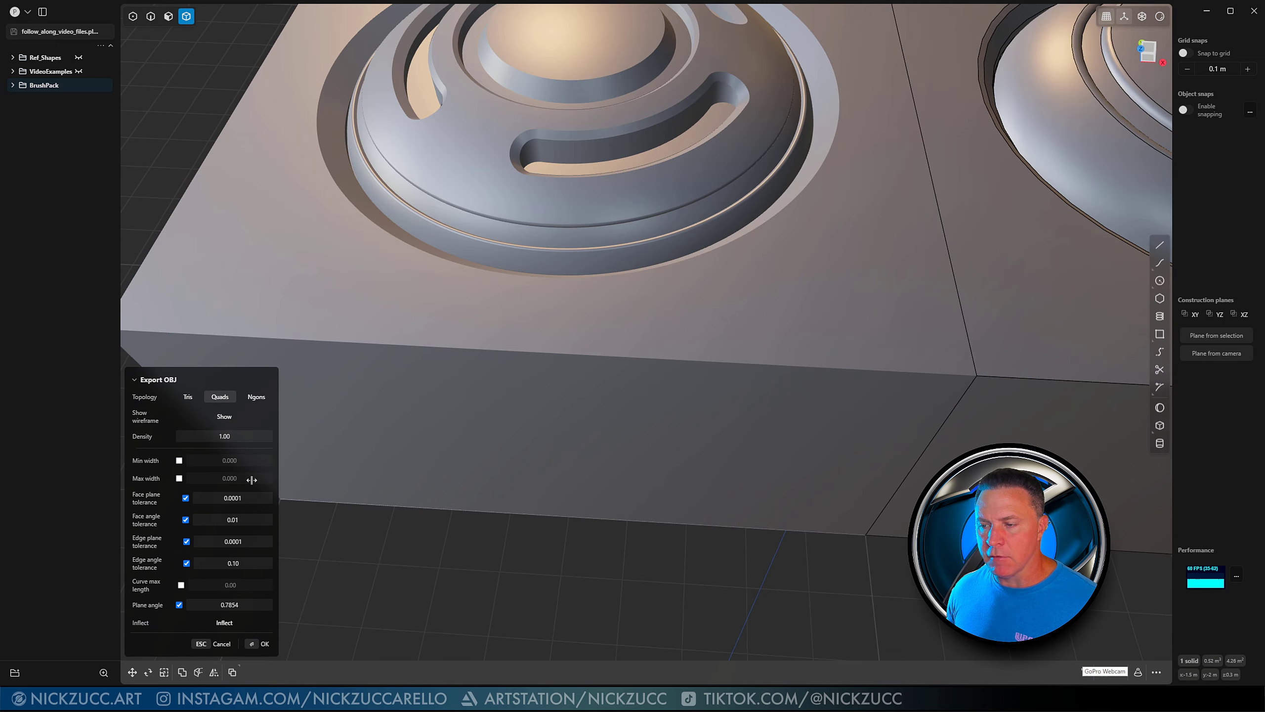
middle_click_drag(499, 426, 540, 465)
scroll(556, 483, "up", 10)
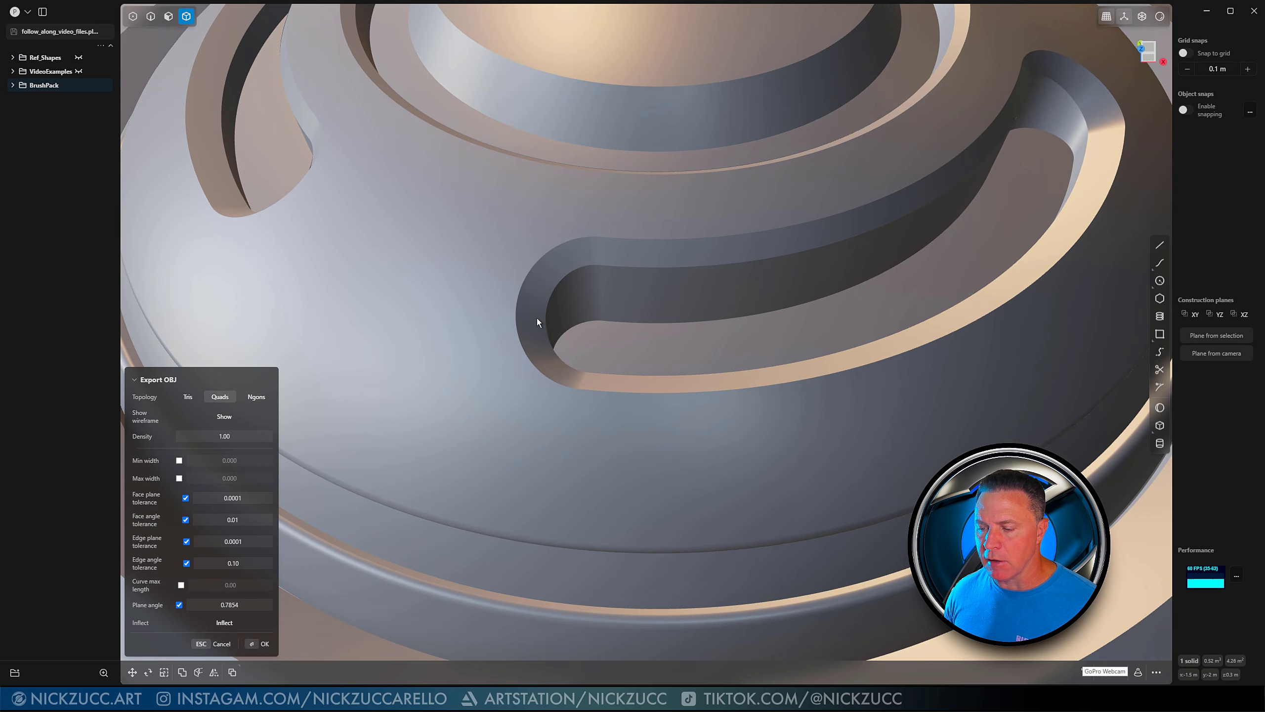
scroll(544, 439, "down", 10)
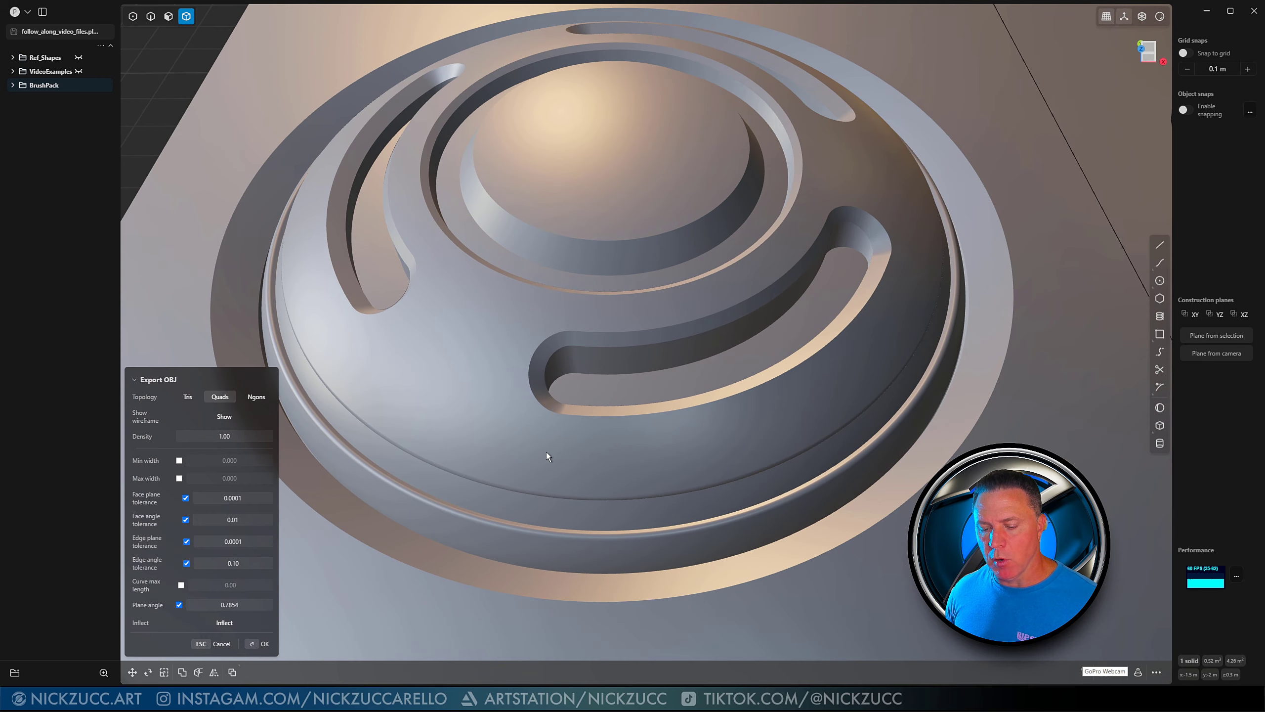
scroll(547, 459, "down", 8)
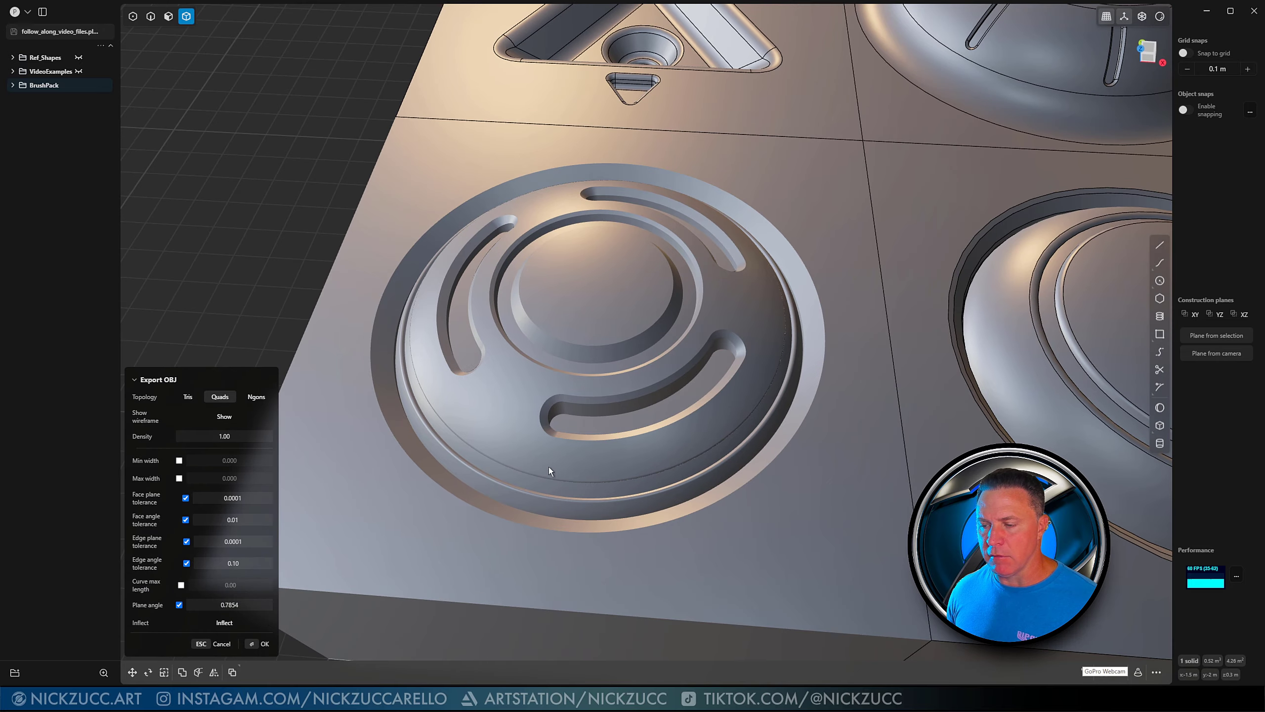
left_click(239, 419)
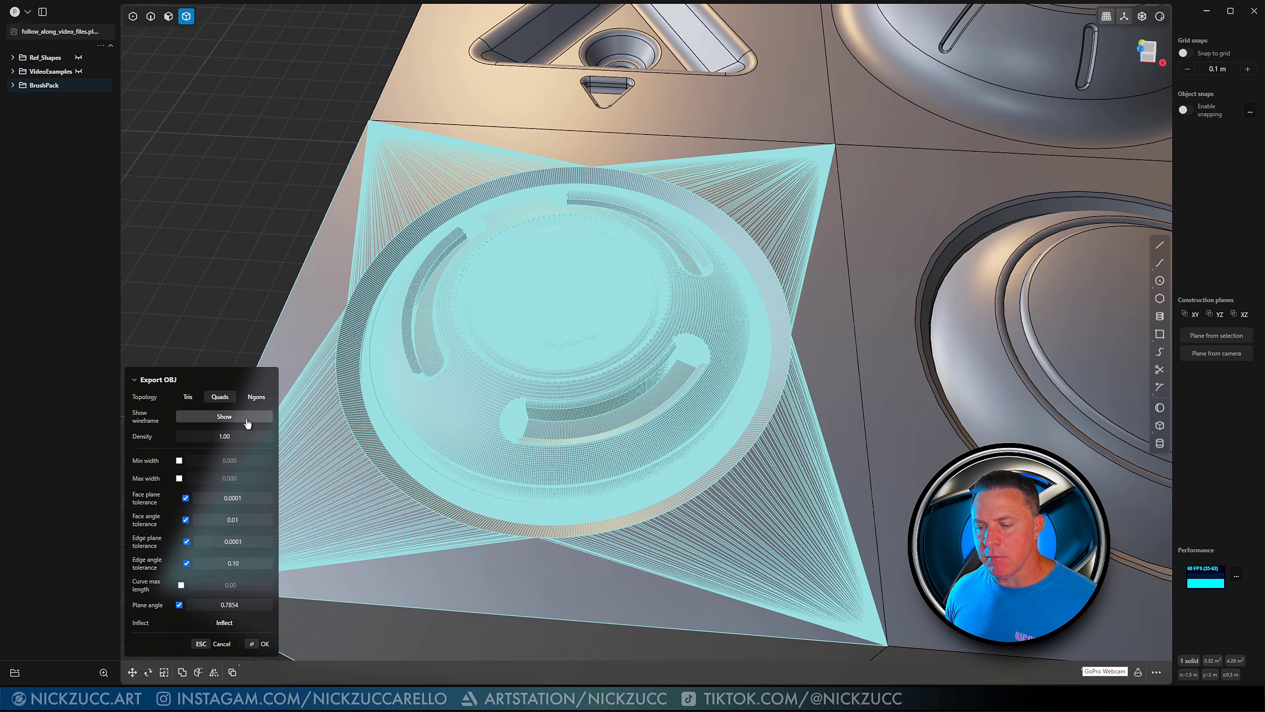
scroll(551, 447, "down", 4)
scroll(658, 401, "up", 2)
scroll(621, 402, "down", 1)
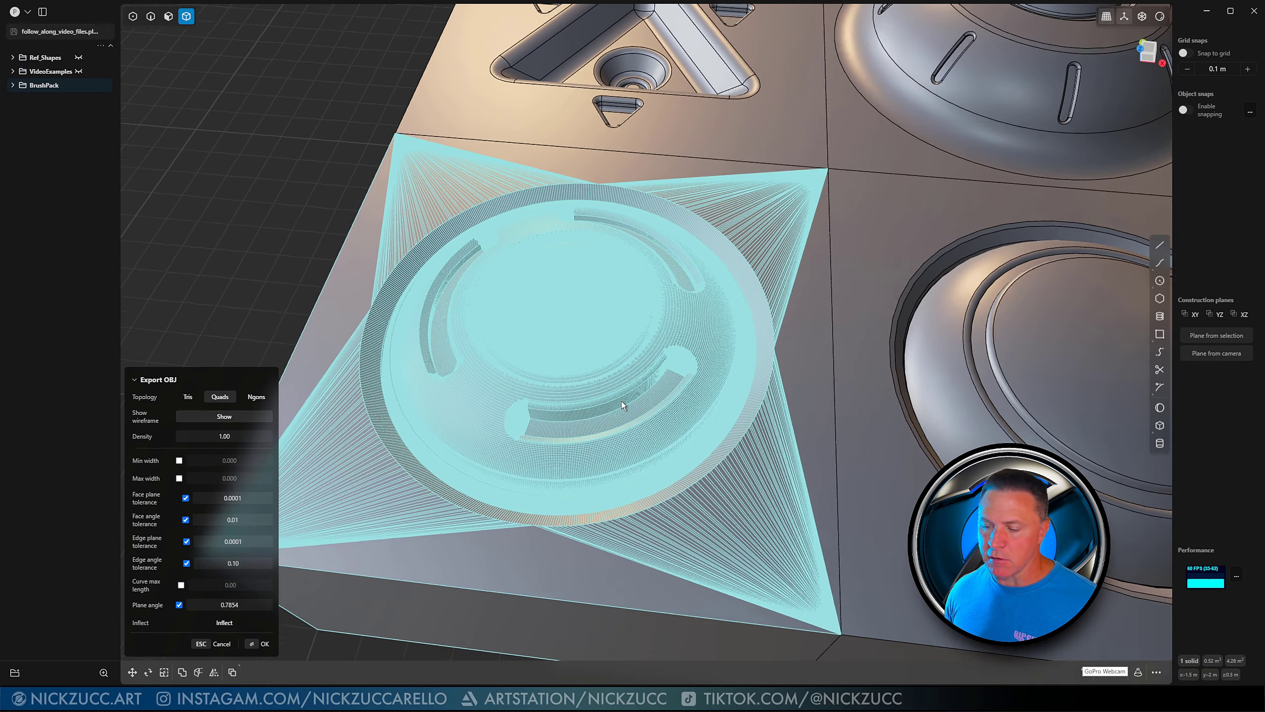
middle_click_drag(621, 402, 632, 398)
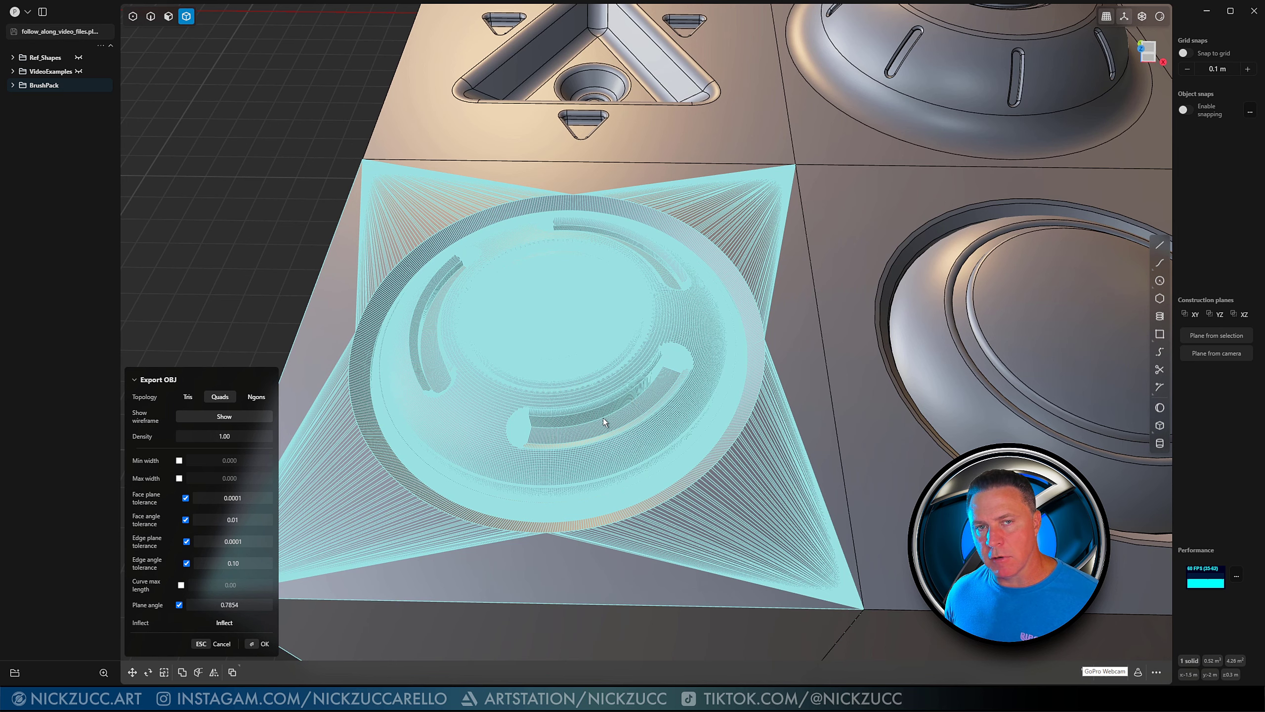
middle_click_drag(597, 423, 600, 417)
Confirm the OBJ export of the corner block with the chosen mesh settings
left_click(259, 644)
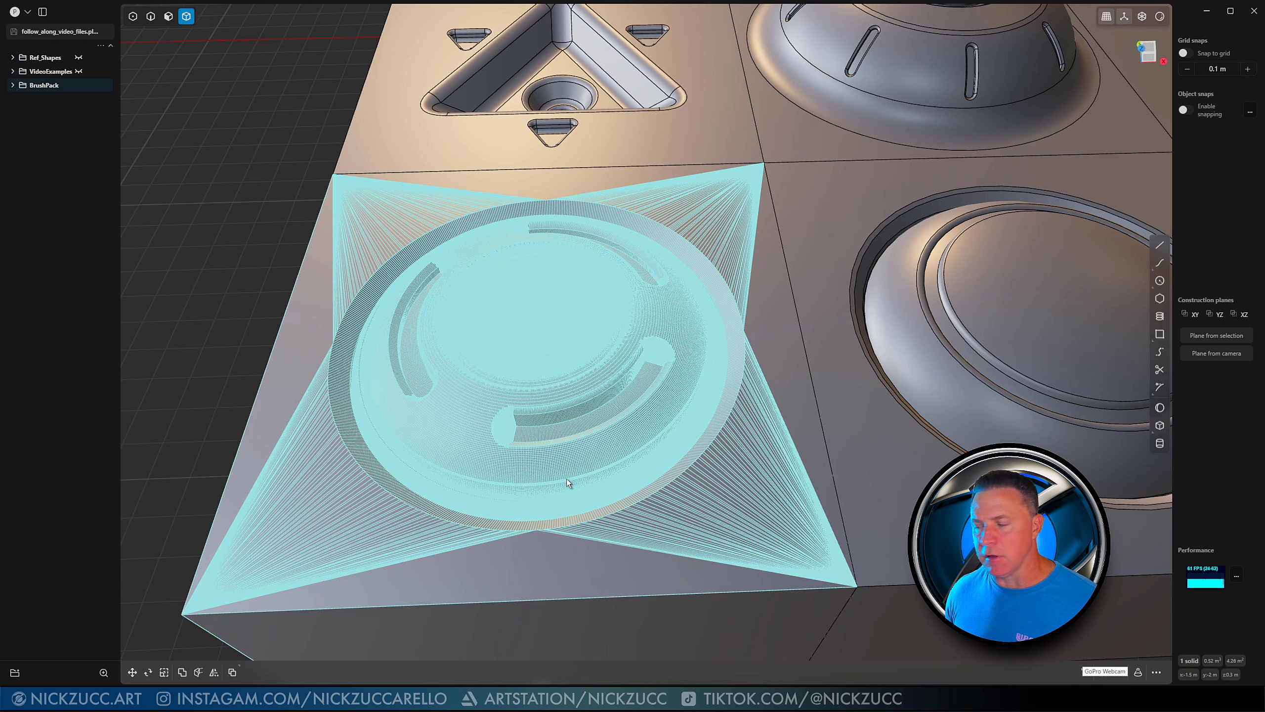
scroll(433, 495, "down", 4)
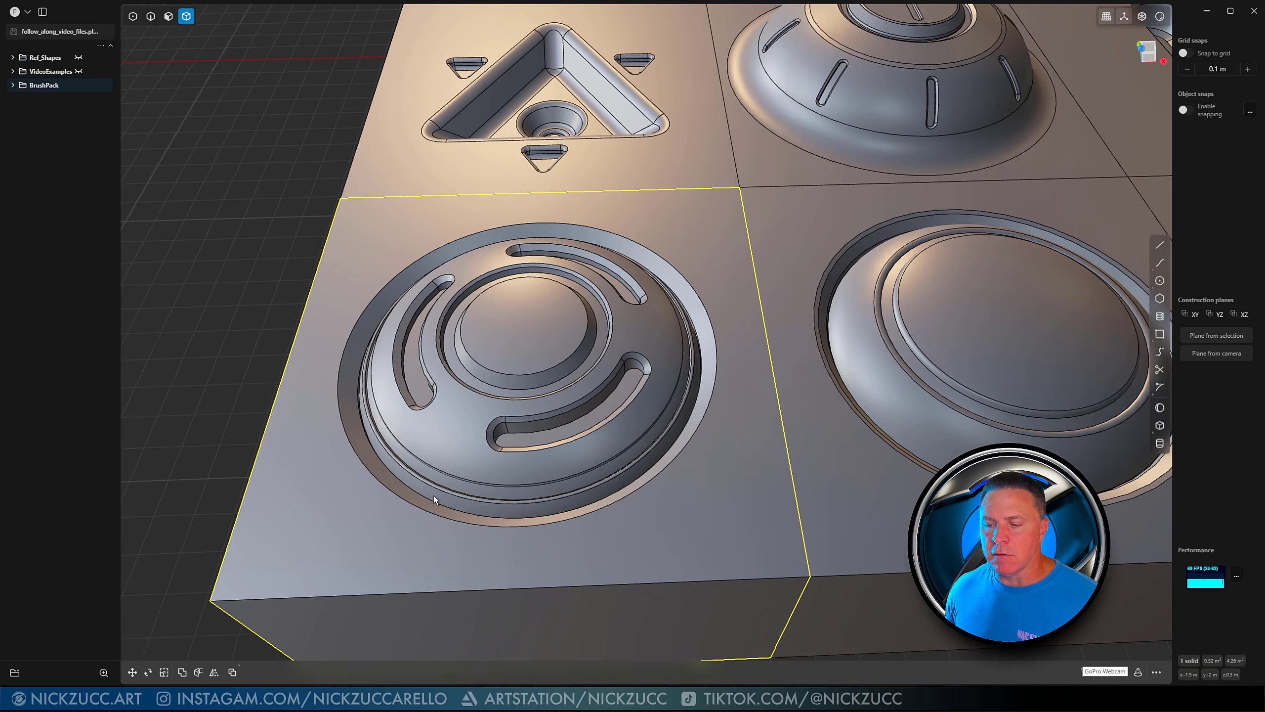
scroll(437, 492, "down", 6)
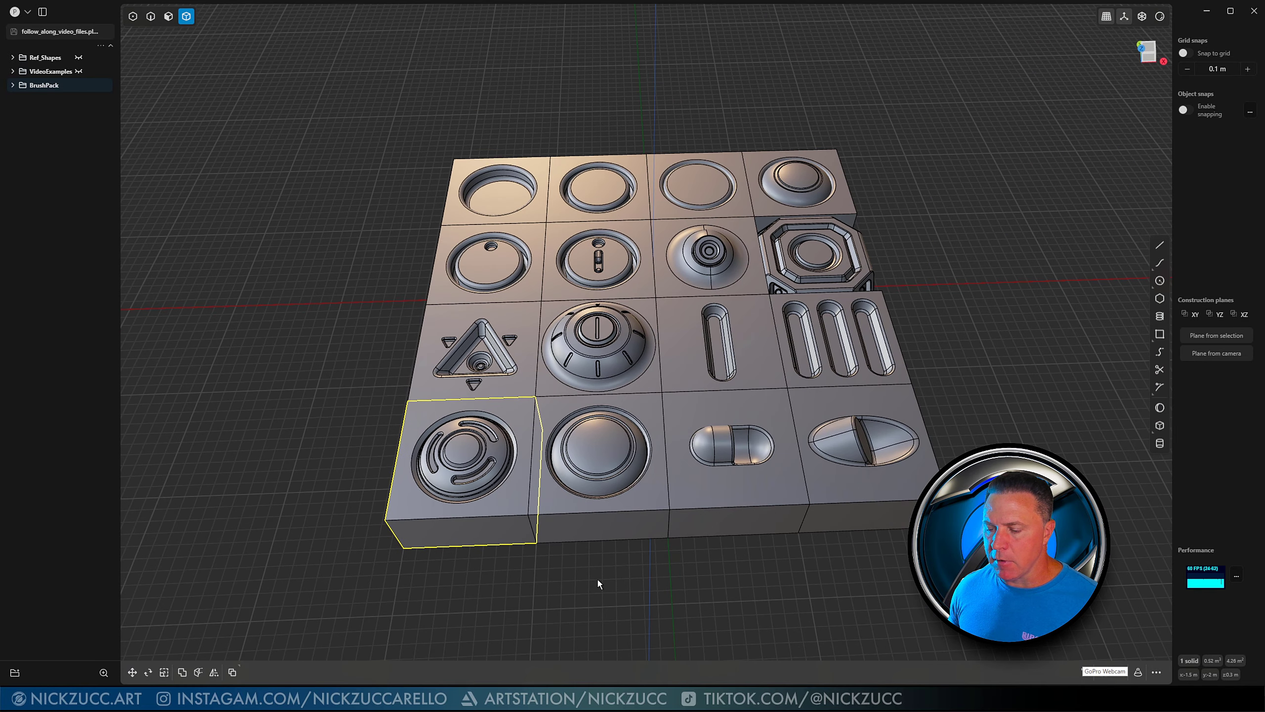
Select all sixteen brush pack blocks together
left_click(593, 569)
middle_click_drag(591, 557, 577, 565)
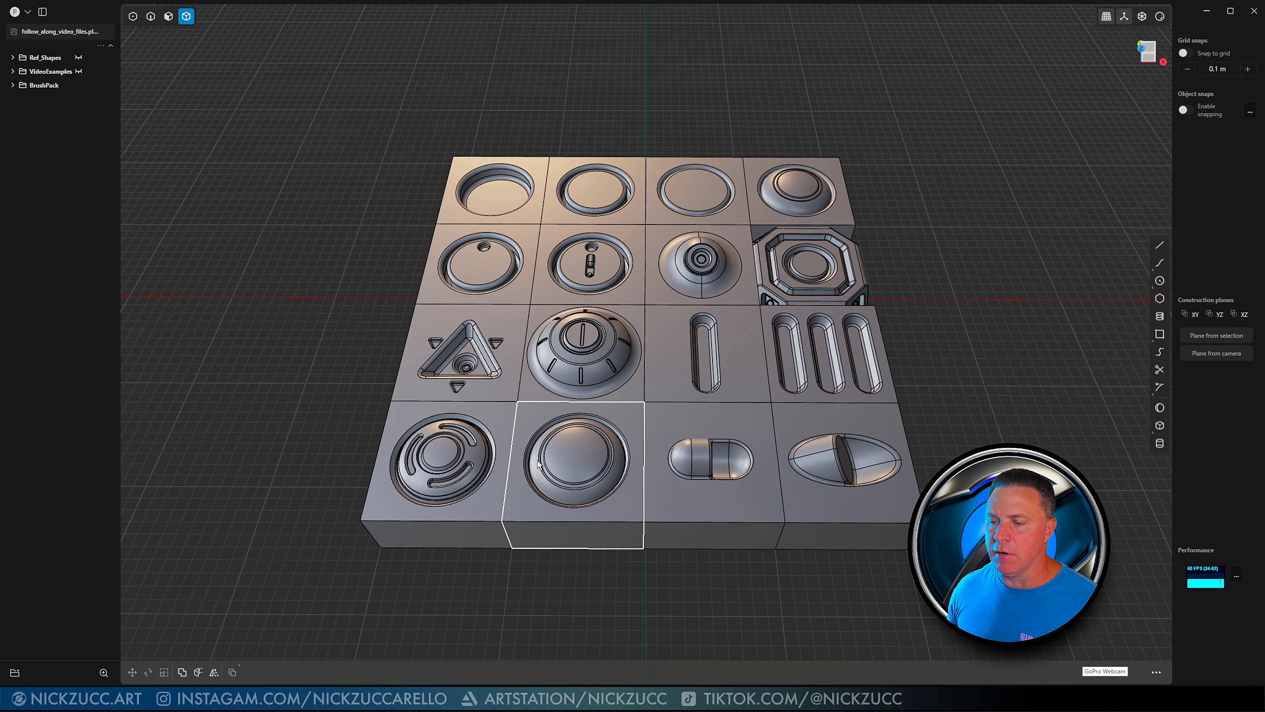
left_click_drag(336, 165, 989, 544)
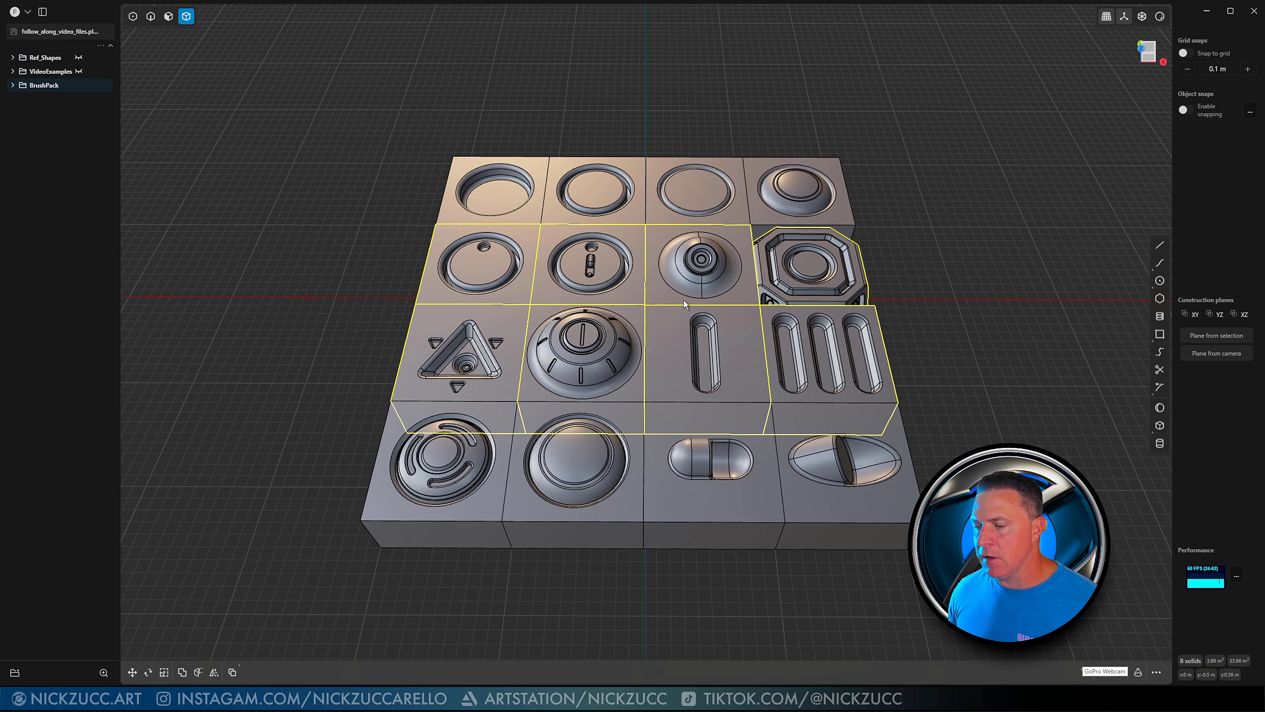
left_click(432, 119)
left_click_drag(400, 134, 1021, 617)
left_click(439, 454, "shift")
left_click(466, 381, "shift")
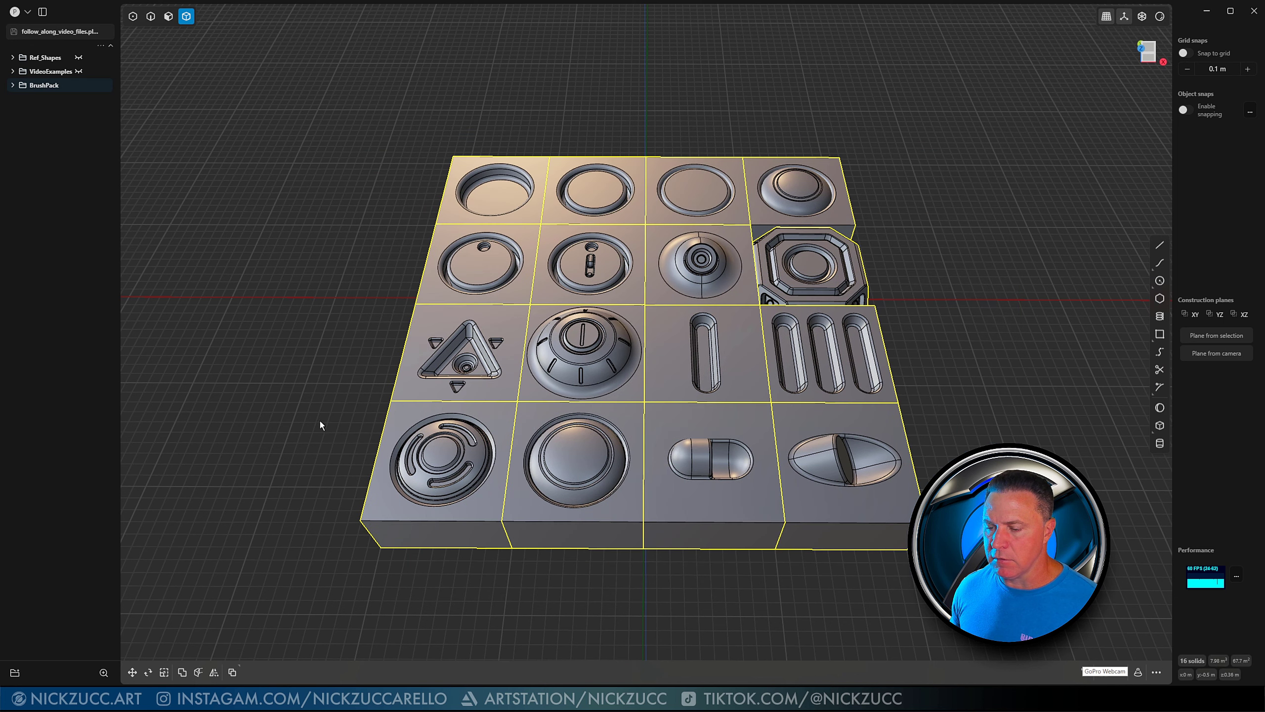
middle_click_drag(479, 278, 429, 246)
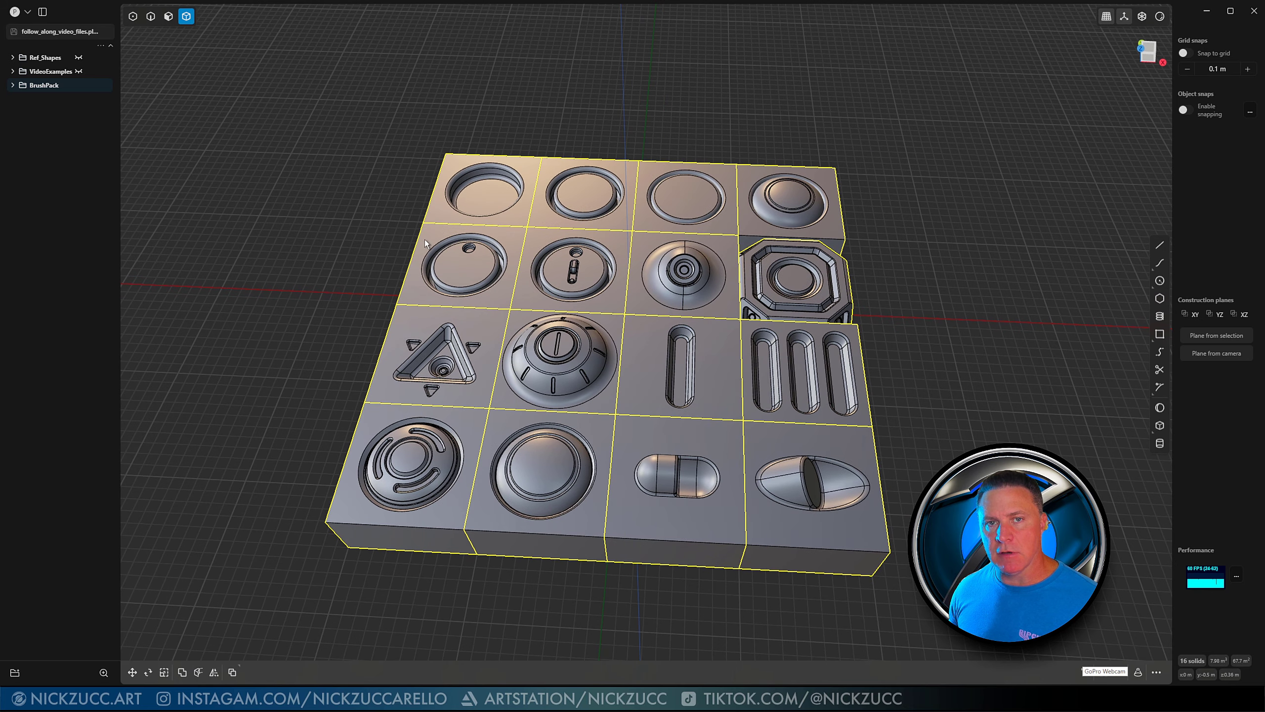
Export the selected blocks over BrushPackFromVideo_V2.obj as quads with density 1.00 and face and edge angle tolerances of 0.01
left_click(22, 11)
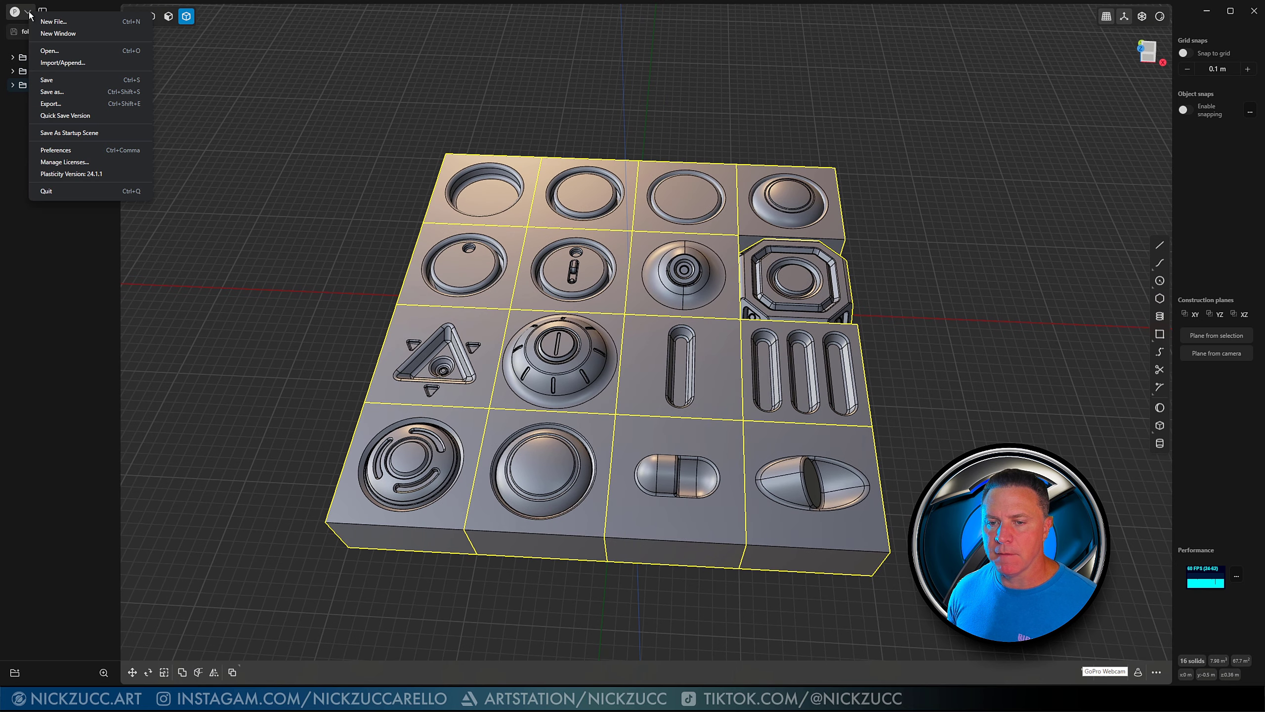
left_click(97, 103)
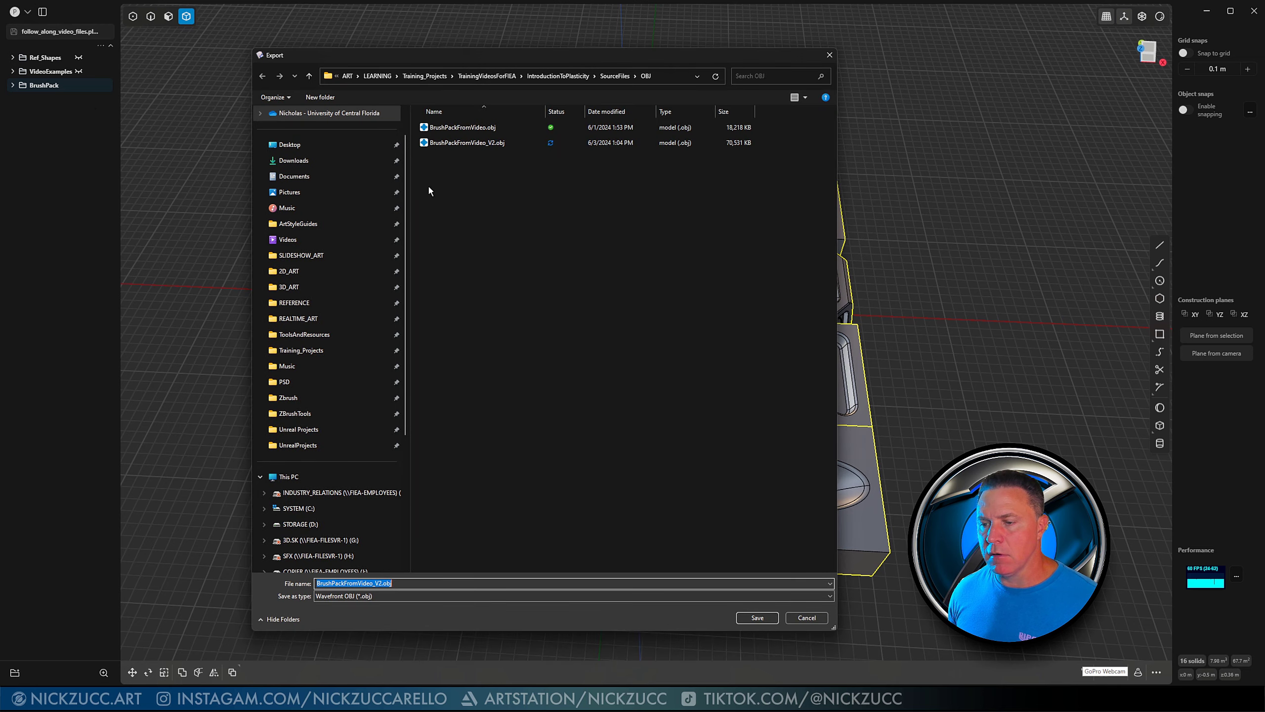
left_click(497, 149)
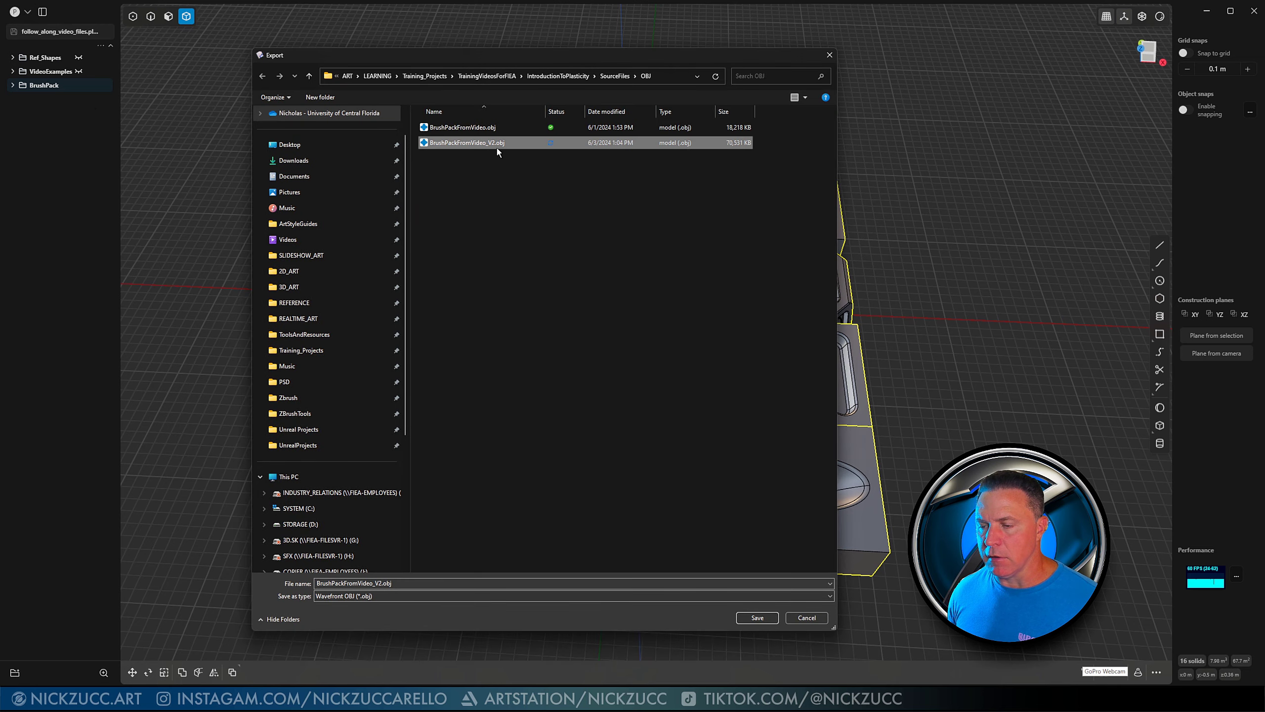
left_click(753, 617)
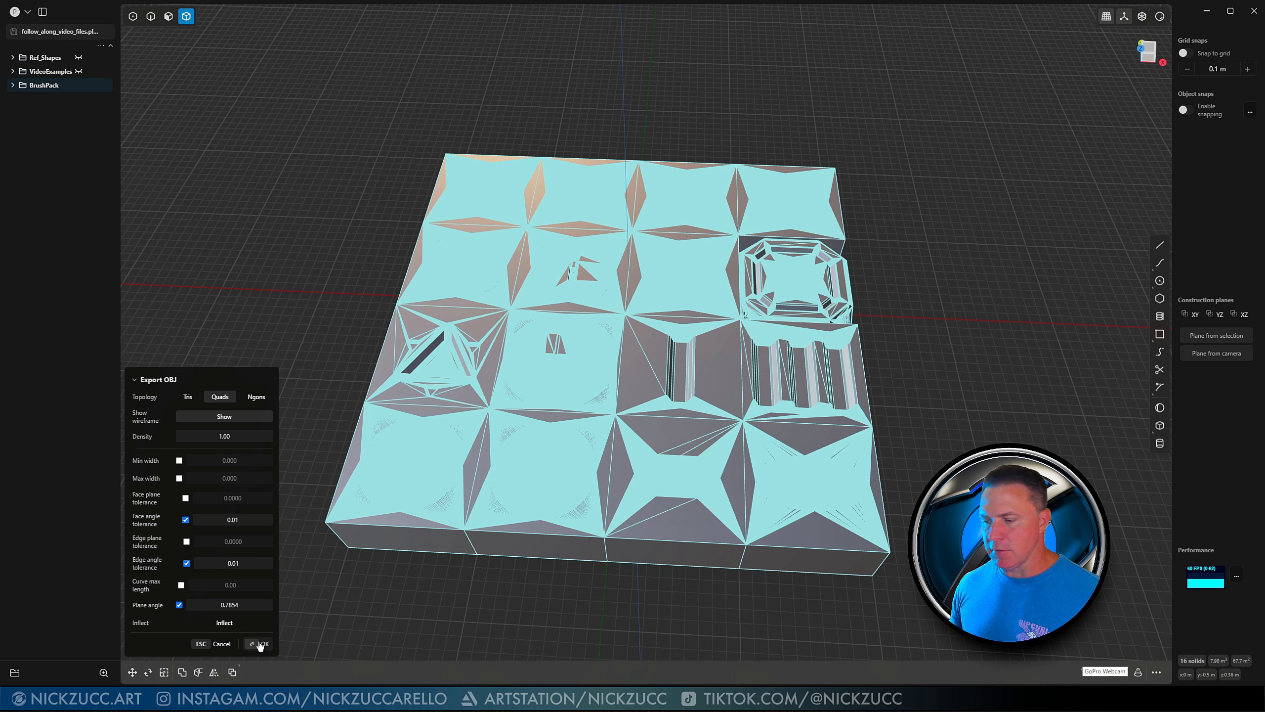
left_click(260, 645)
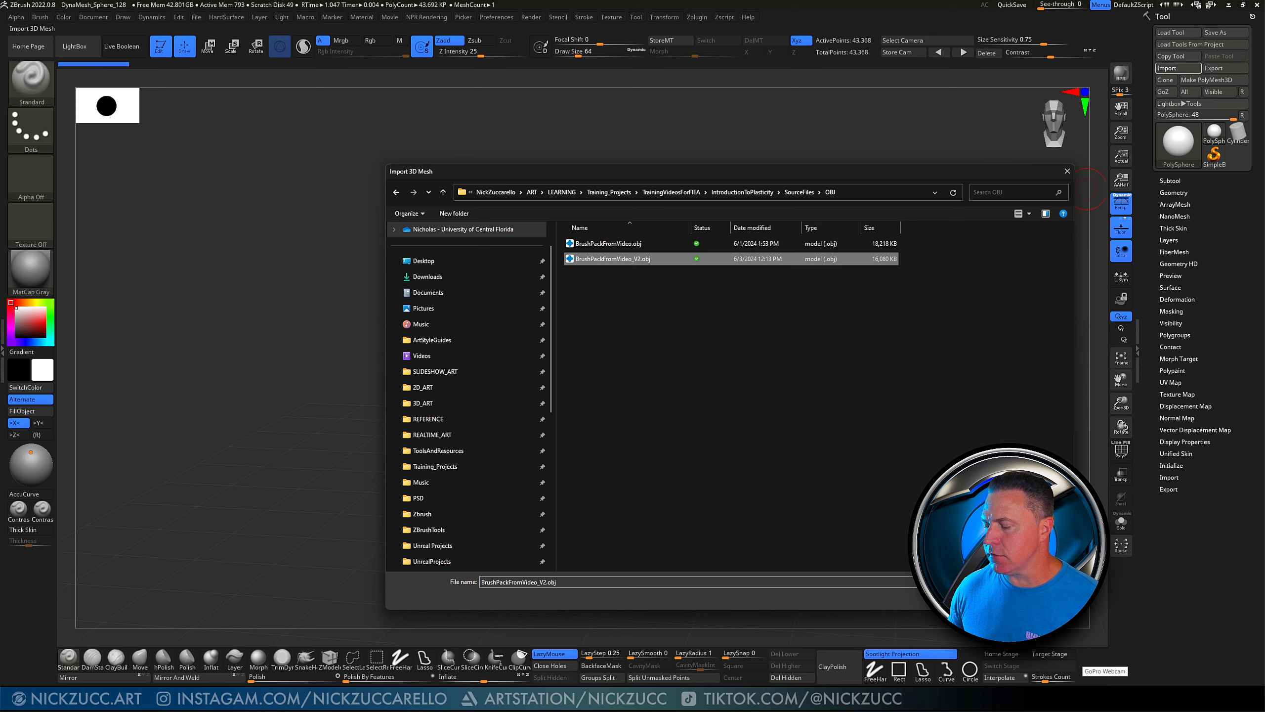
Switch to ZBrush, import BrushPackFromVideo_V2.obj and show the mesh's polyframe from the front
left_click(989, 597)
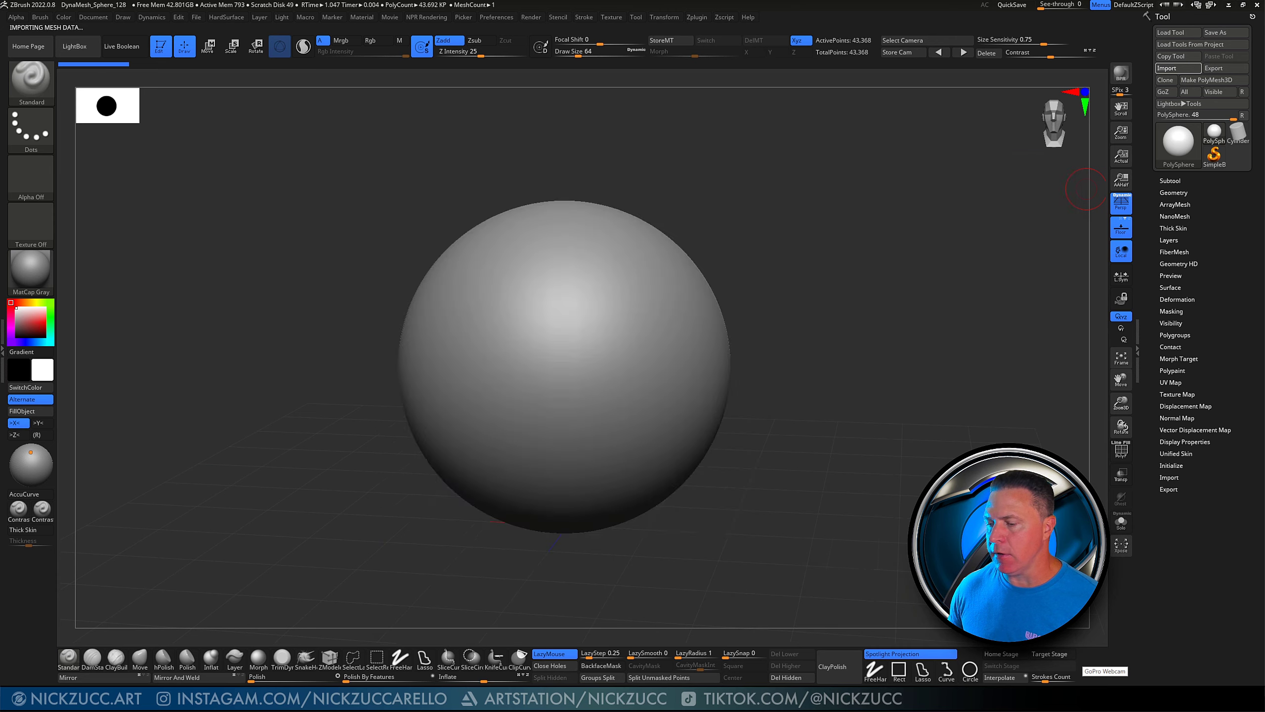
mouse_move(796, 428)
left_mouse_down()
mouse_move(796, 414)
mouse_move(800, 434)
left_mouse_up()
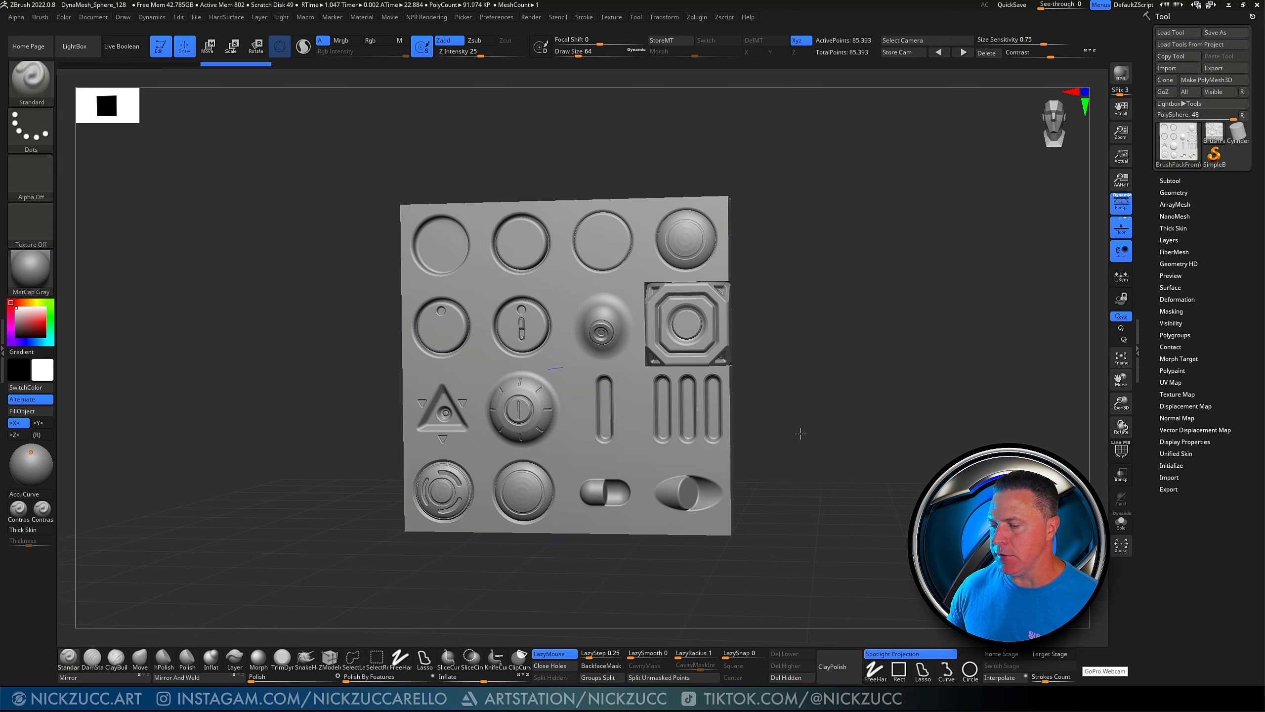
left_click(1121, 450)
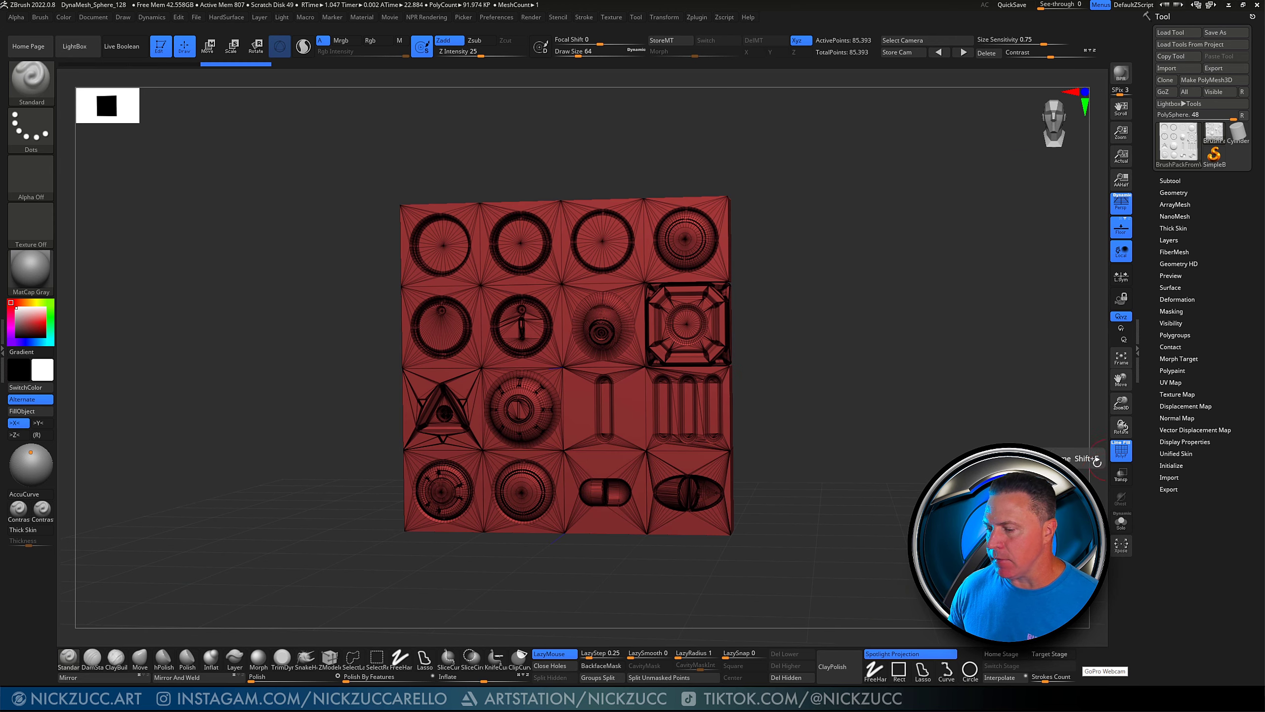
mouse_move(893, 494)
left_mouse_down("shift")
mouse_move(875, 476)
mouse_move(890, 499)
mouse_move(895, 471)
left_mouse_up("shift")
mouse_move(895, 471)
left_mouse_down()
mouse_move(959, 469)
mouse_move(895, 473)
mouse_move(899, 490)
mouse_move(881, 473)
left_mouse_up()
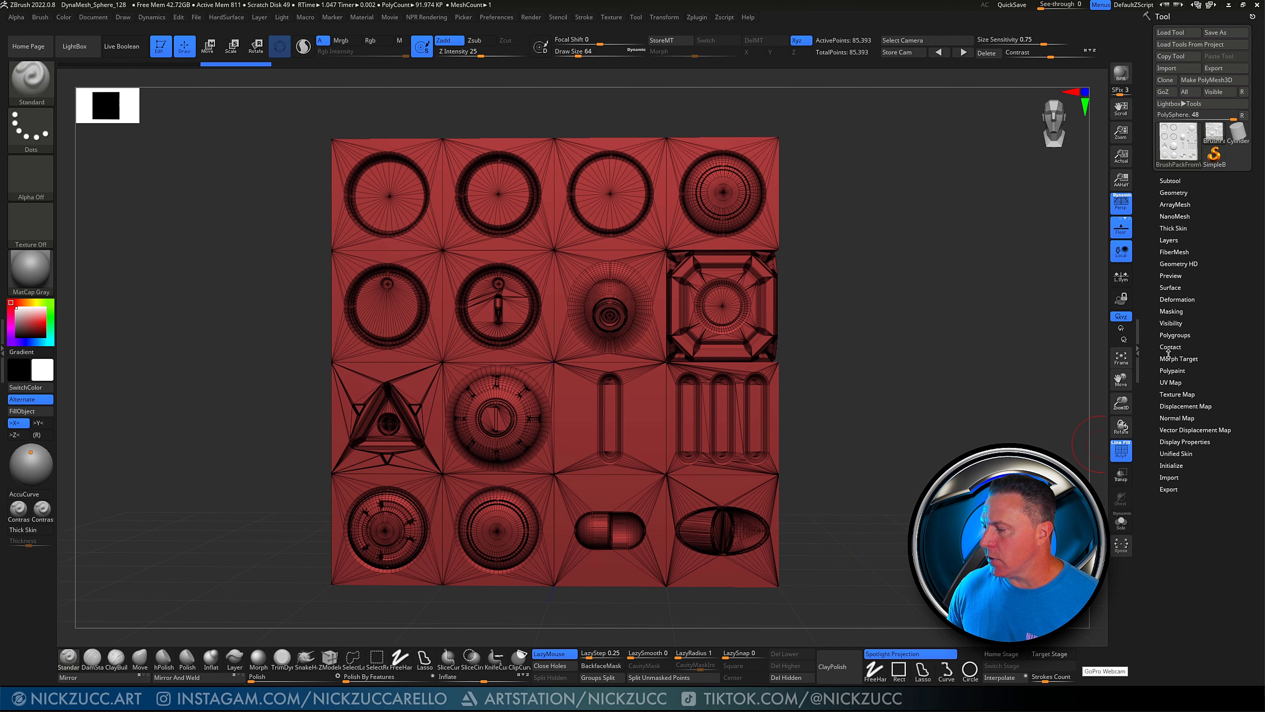
Give each separate block of the imported mesh its own polygroup with Auto Groups
left_click(1176, 335)
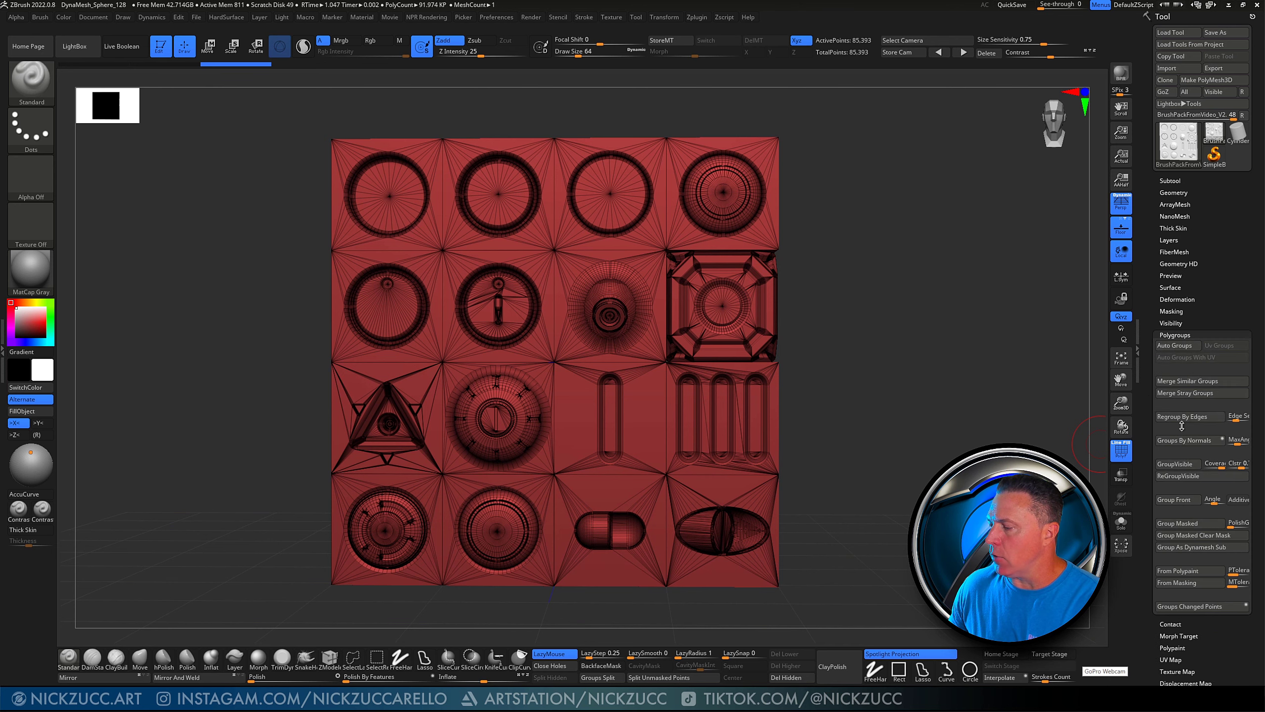
left_click(1191, 346)
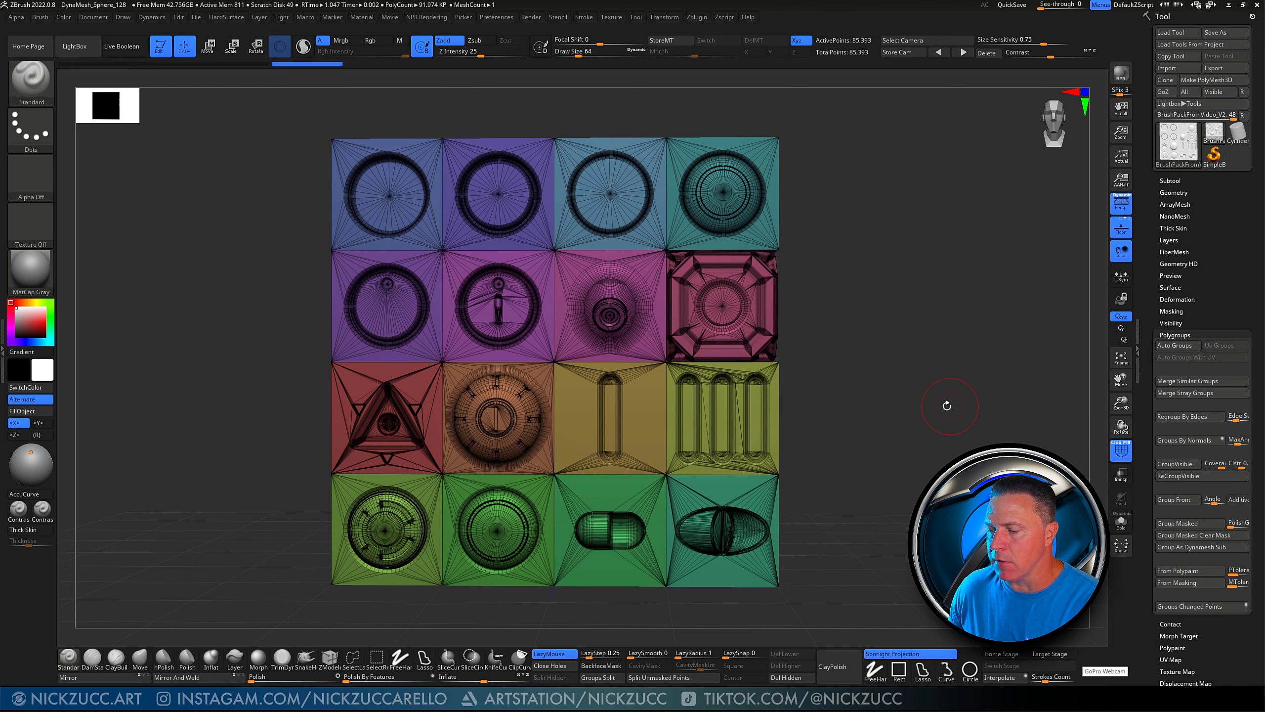
left_click_drag(946, 404, 913, 374)
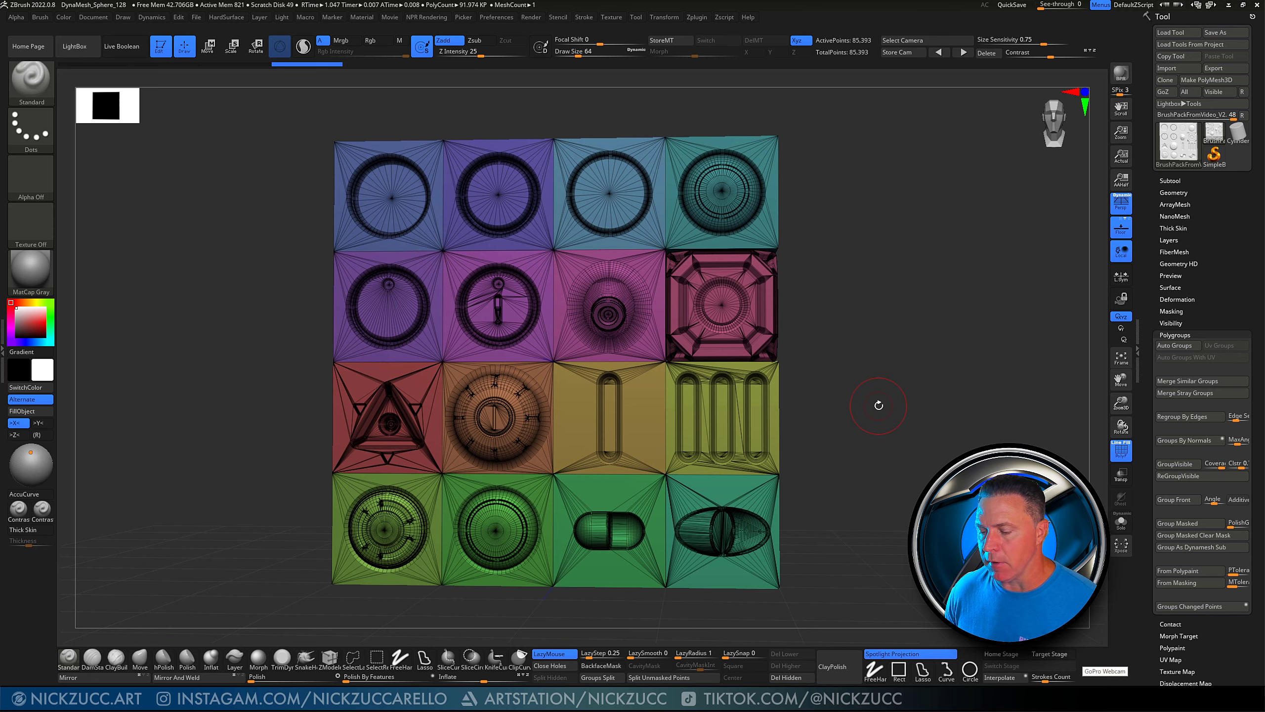
left_click_drag(876, 404, 857, 438)
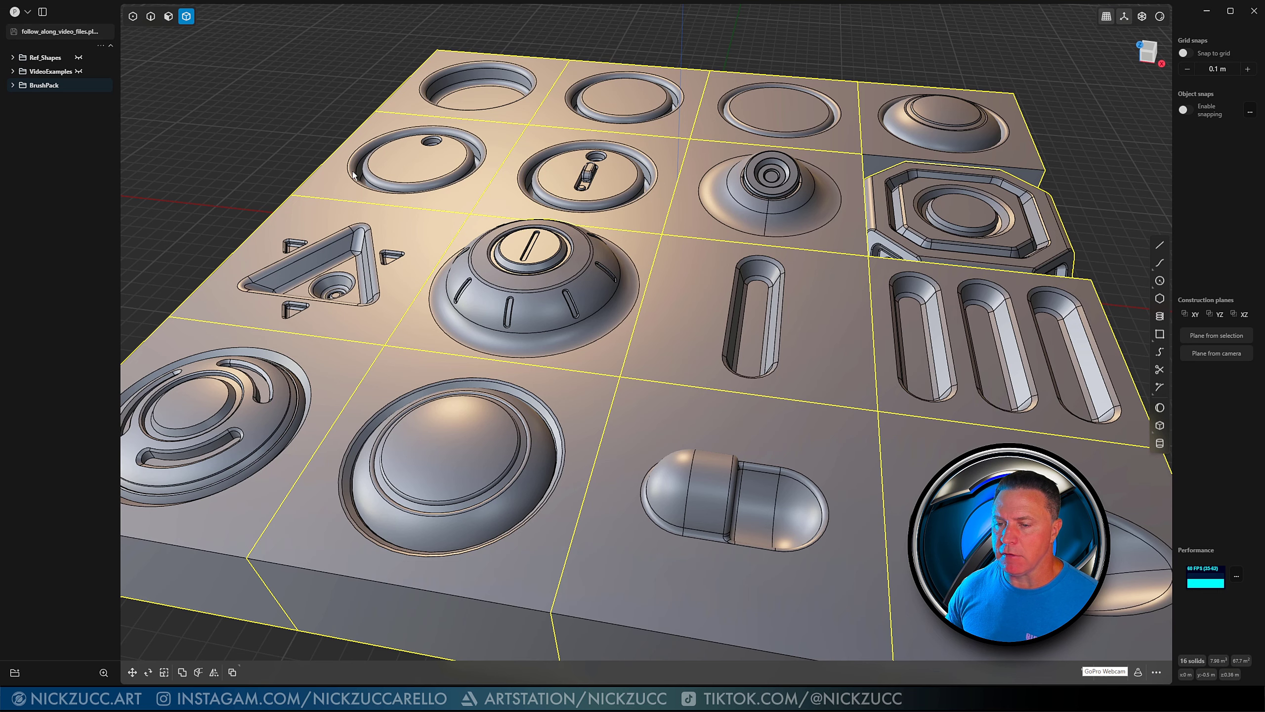
Switch back to Plasticity and examine how the pack is divided into separate solids, picking individual blocks in turn
left_click(299, 172)
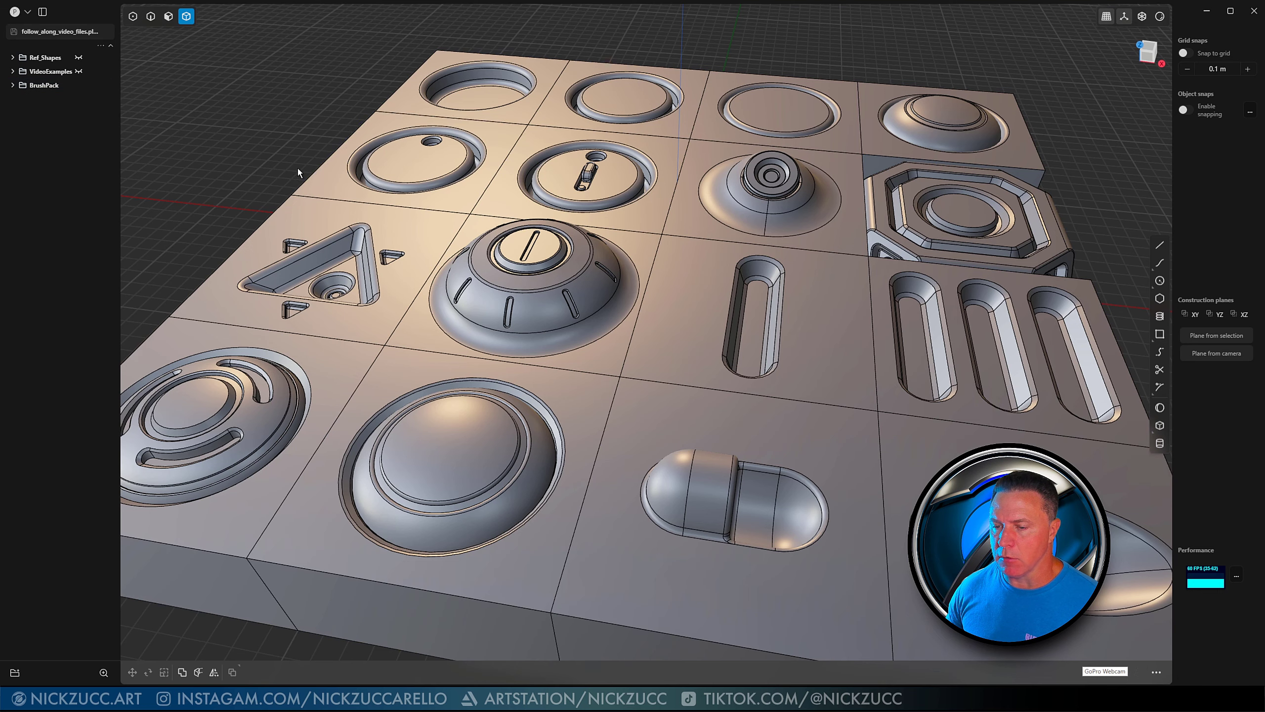
scroll(309, 197, "down", 2)
middle_click_drag(260, 181, 332, 218, "shift")
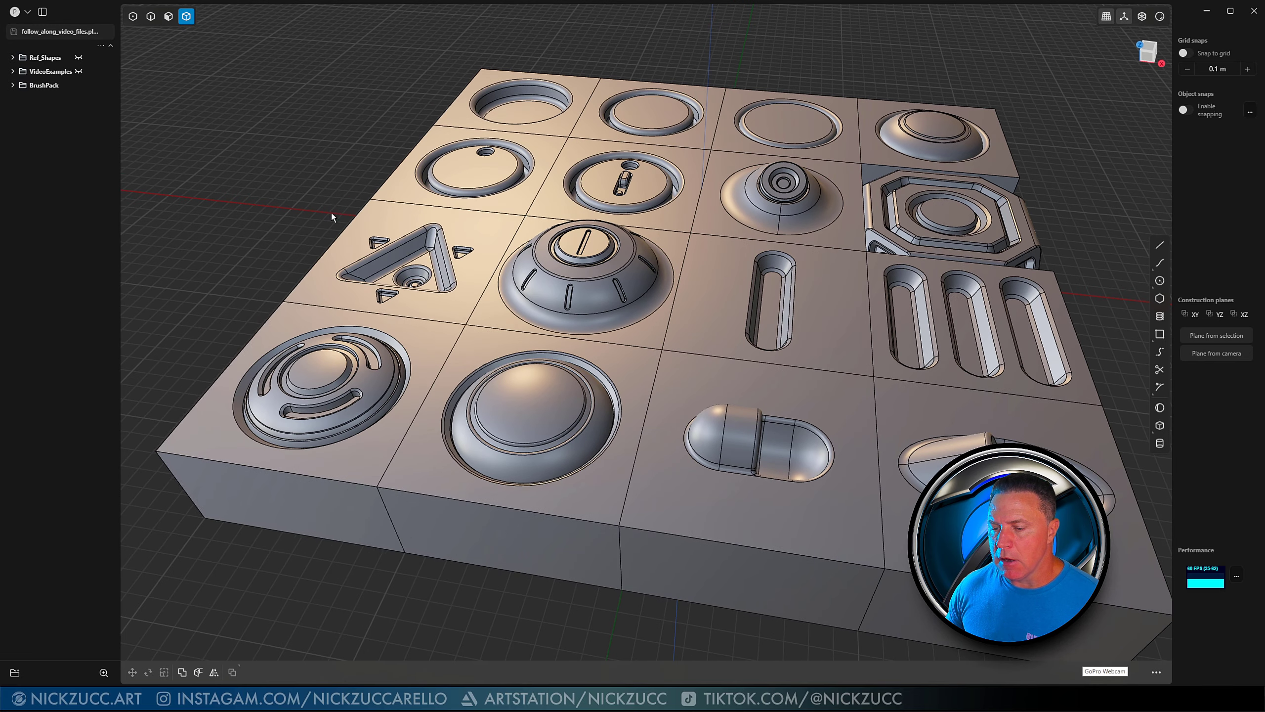
left_click(268, 409)
left_click(551, 417)
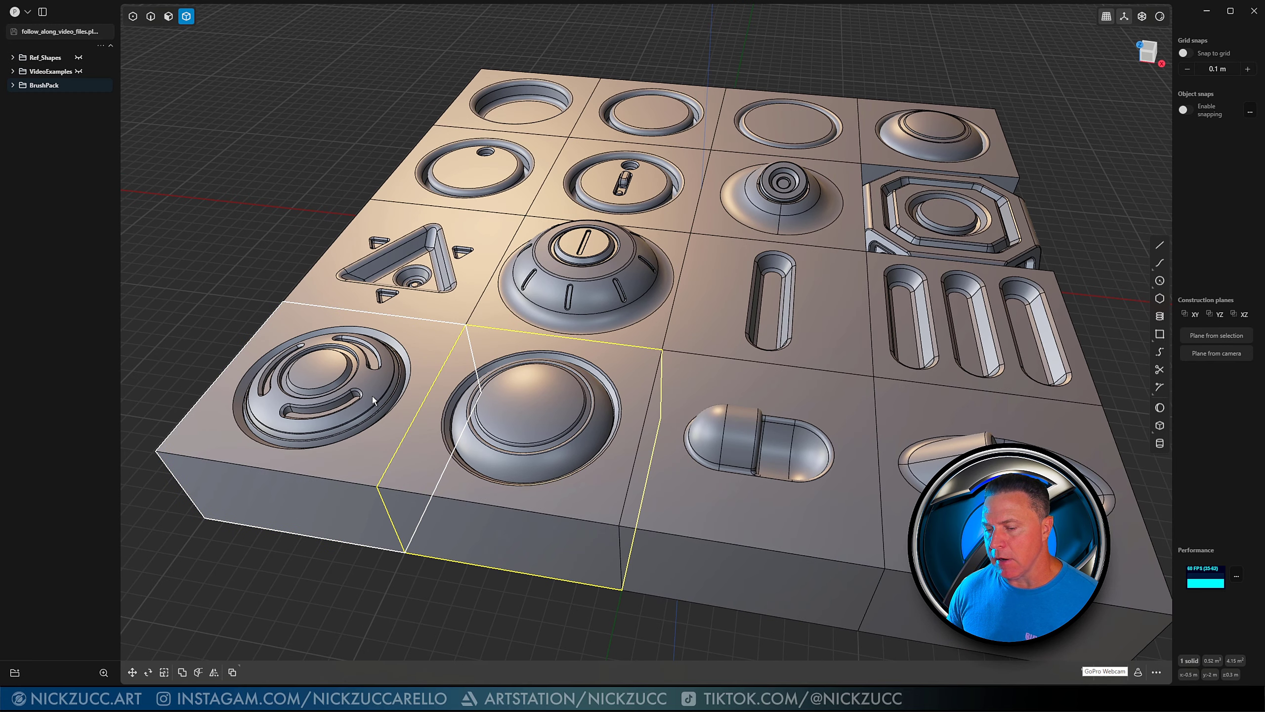
left_click(367, 422)
key("Escape")
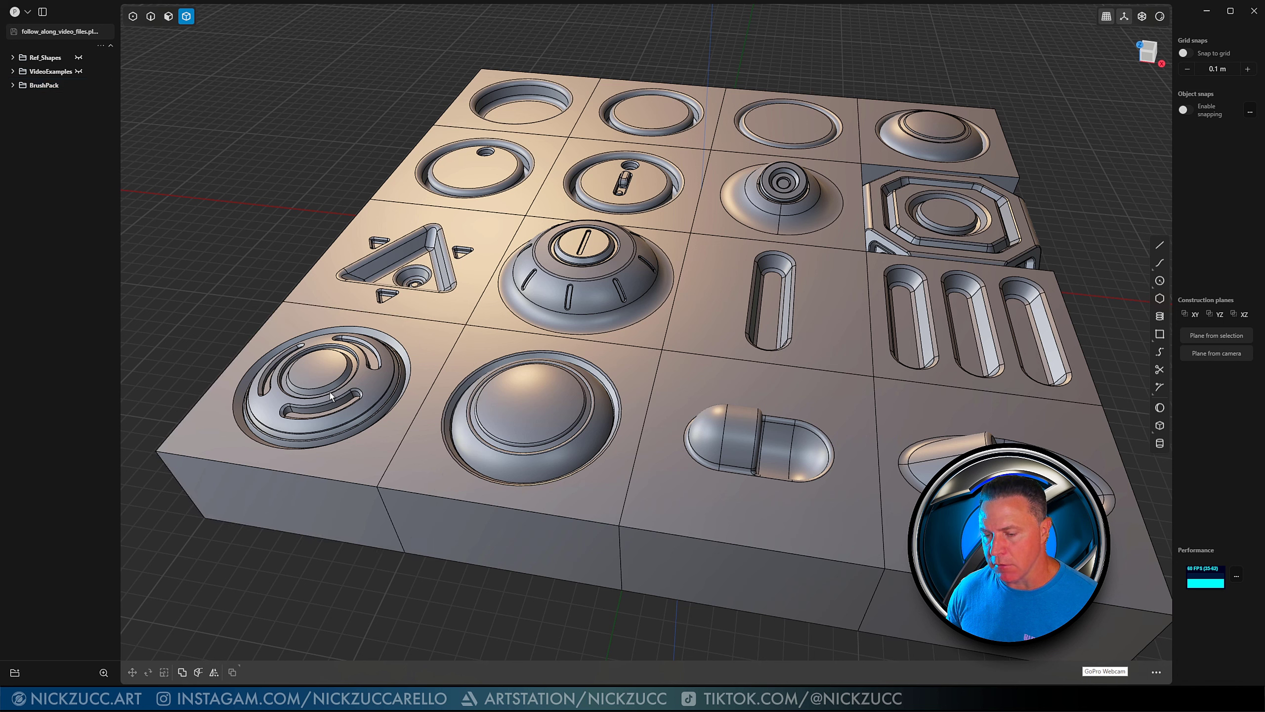
left_click(349, 391)
left_click(587, 453)
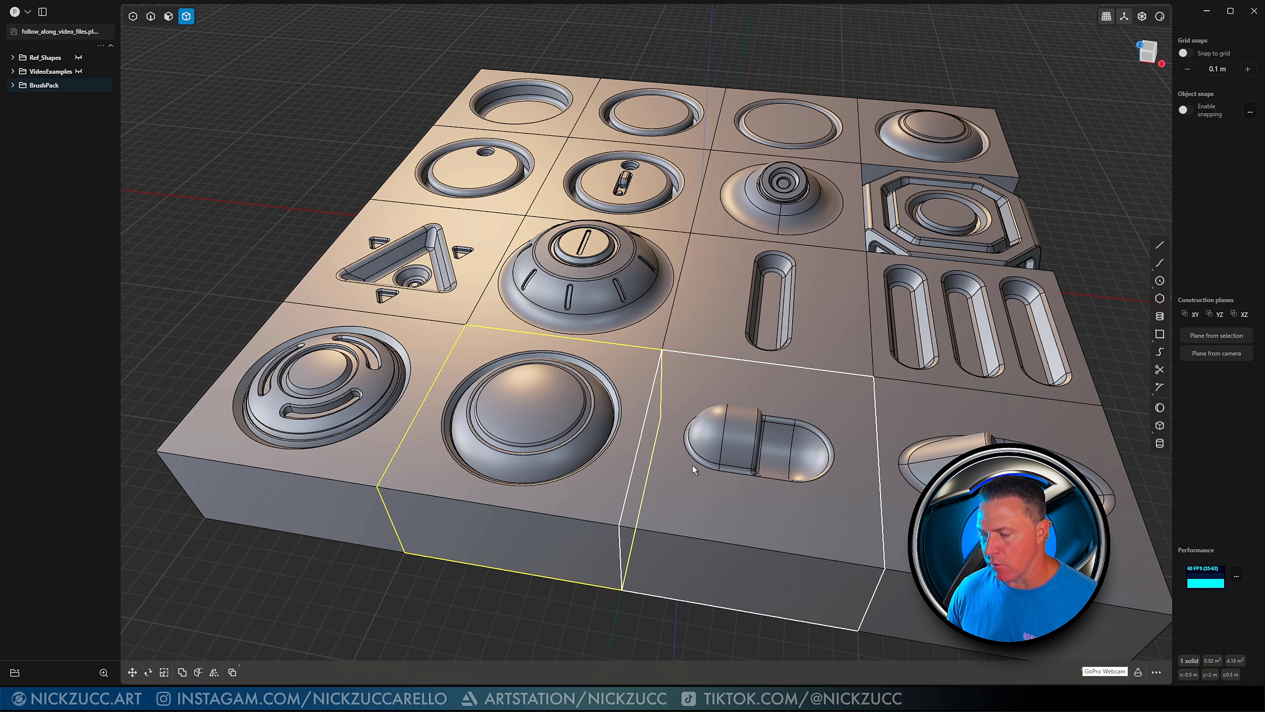
left_click(697, 470)
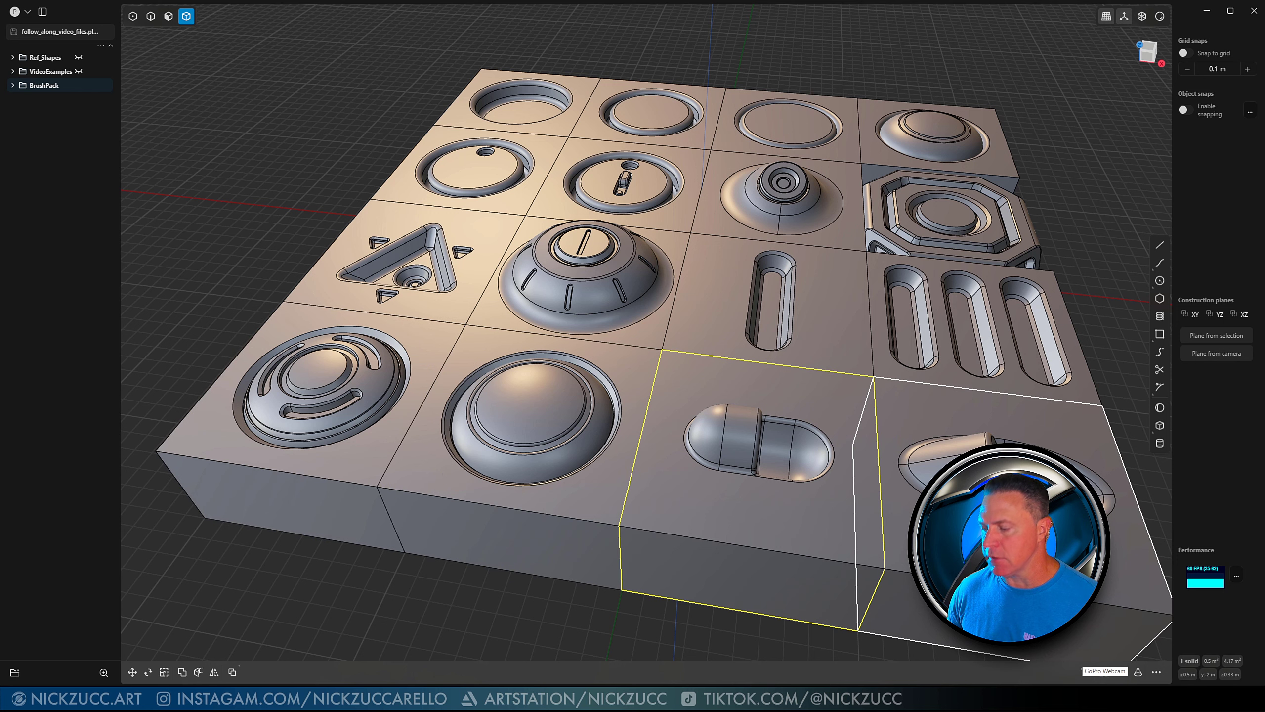
left_click(451, 260)
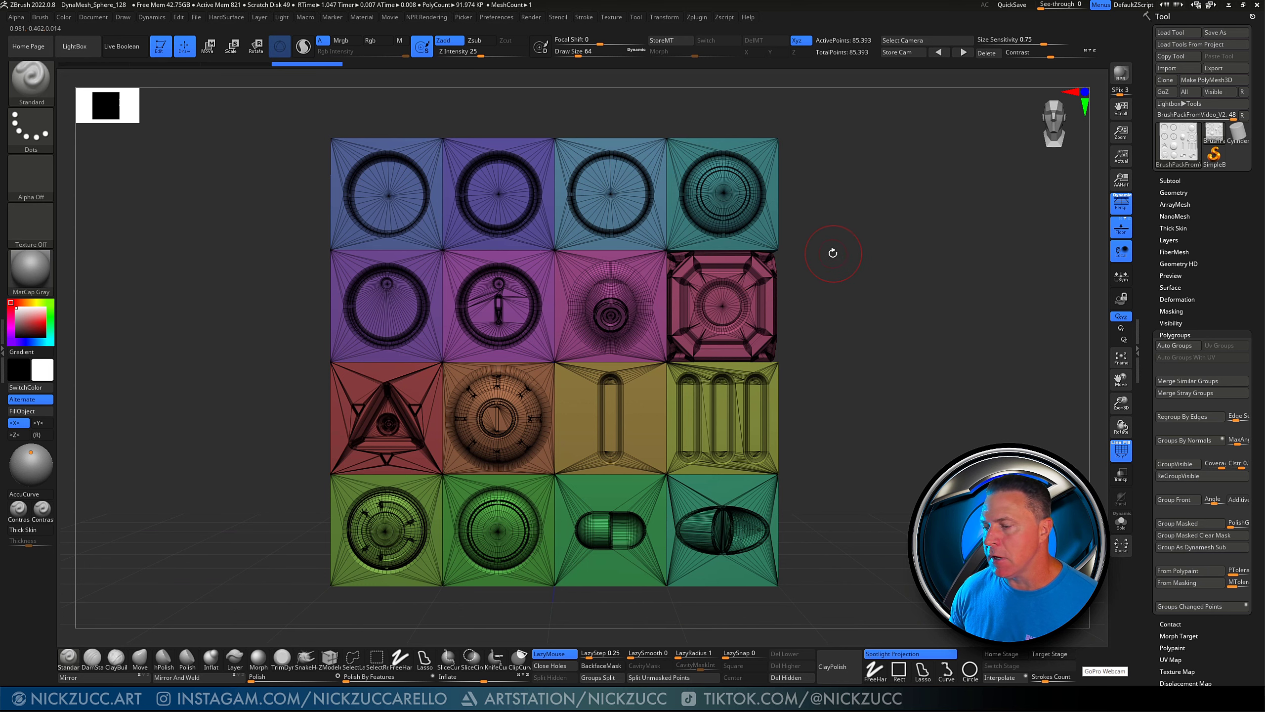
left_click_drag(830, 254, 869, 268)
key("ctrl+shift")
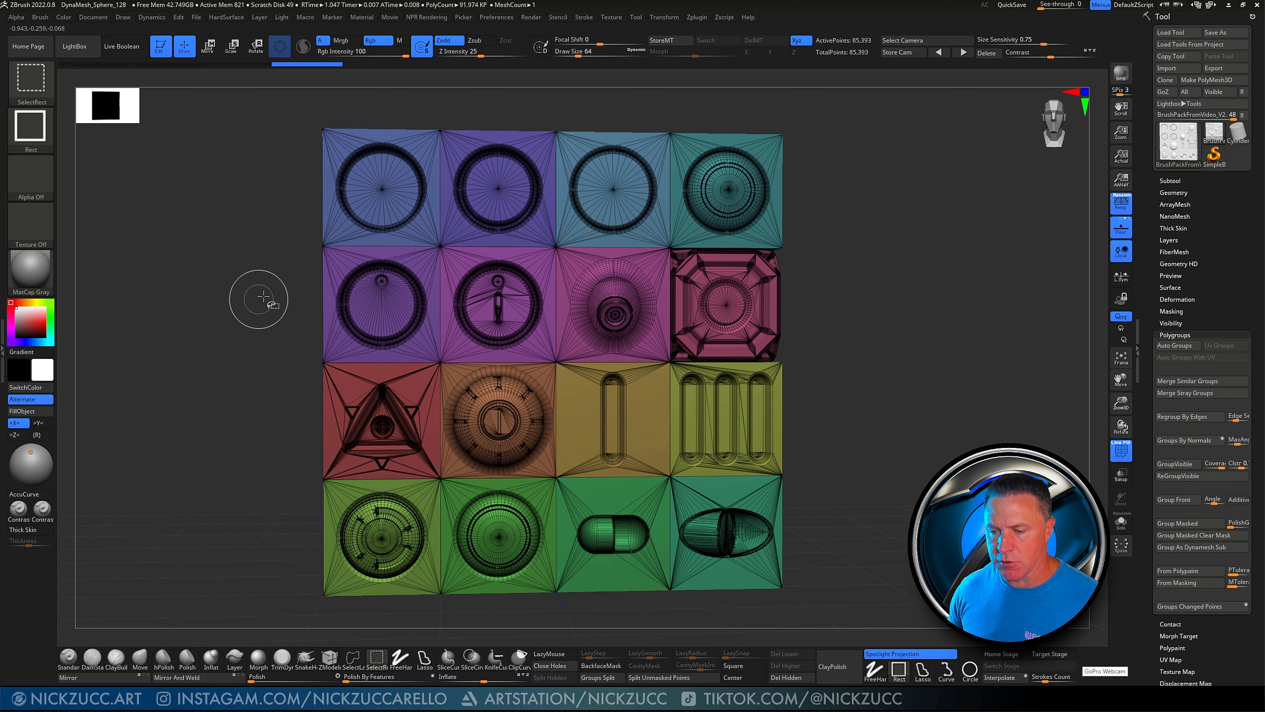
left_click_drag(293, 268, 389, 334, "ctrl+shift")
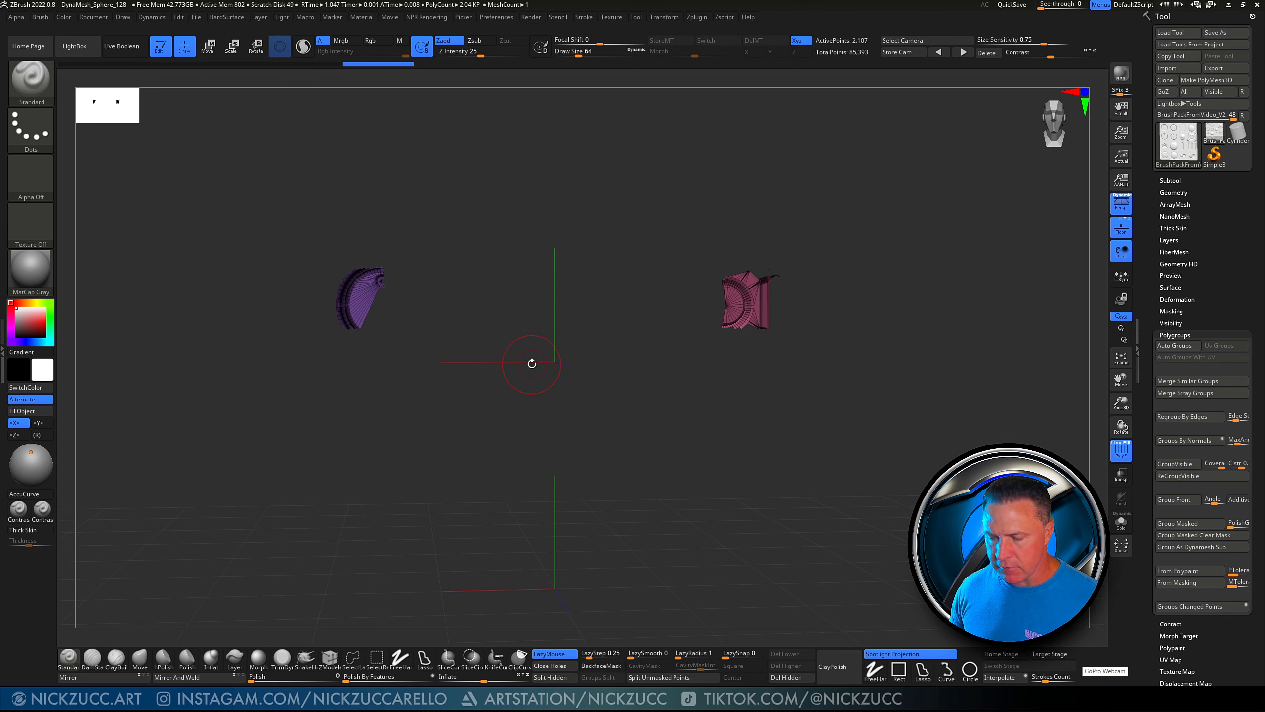
left_click(262, 358, "ctrl+shift")
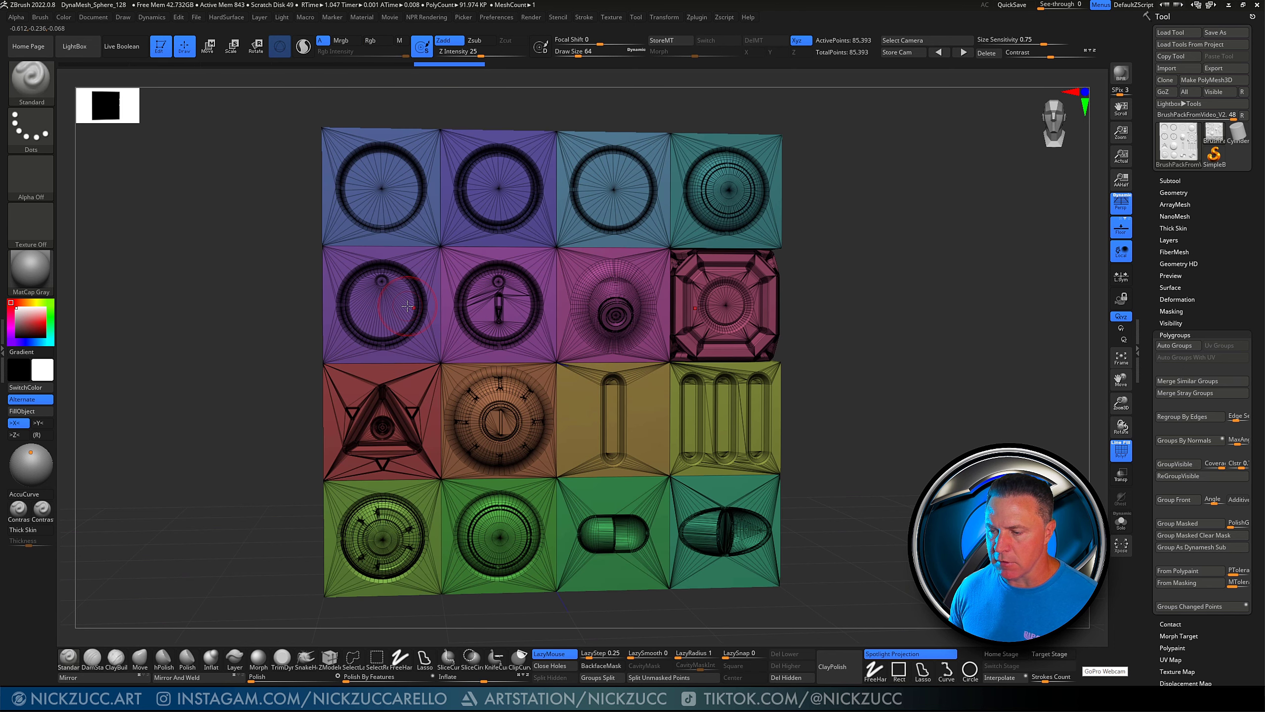
Turn off X symmetry and isolate the whole purple block at the start of the second row
key("x")
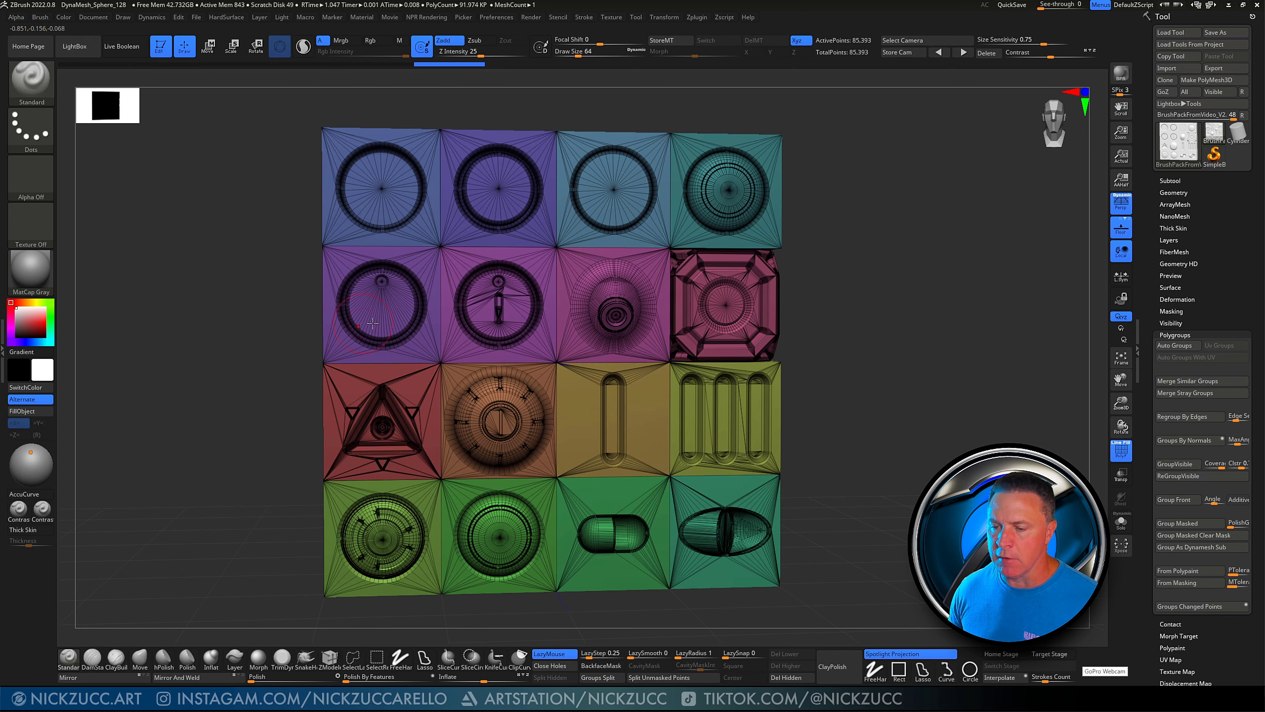
mouse_move(299, 256)
left_mouse_down("ctrl+shift")
mouse_move(419, 311)
mouse_move(404, 309)
left_mouse_up("ctrl+shift")
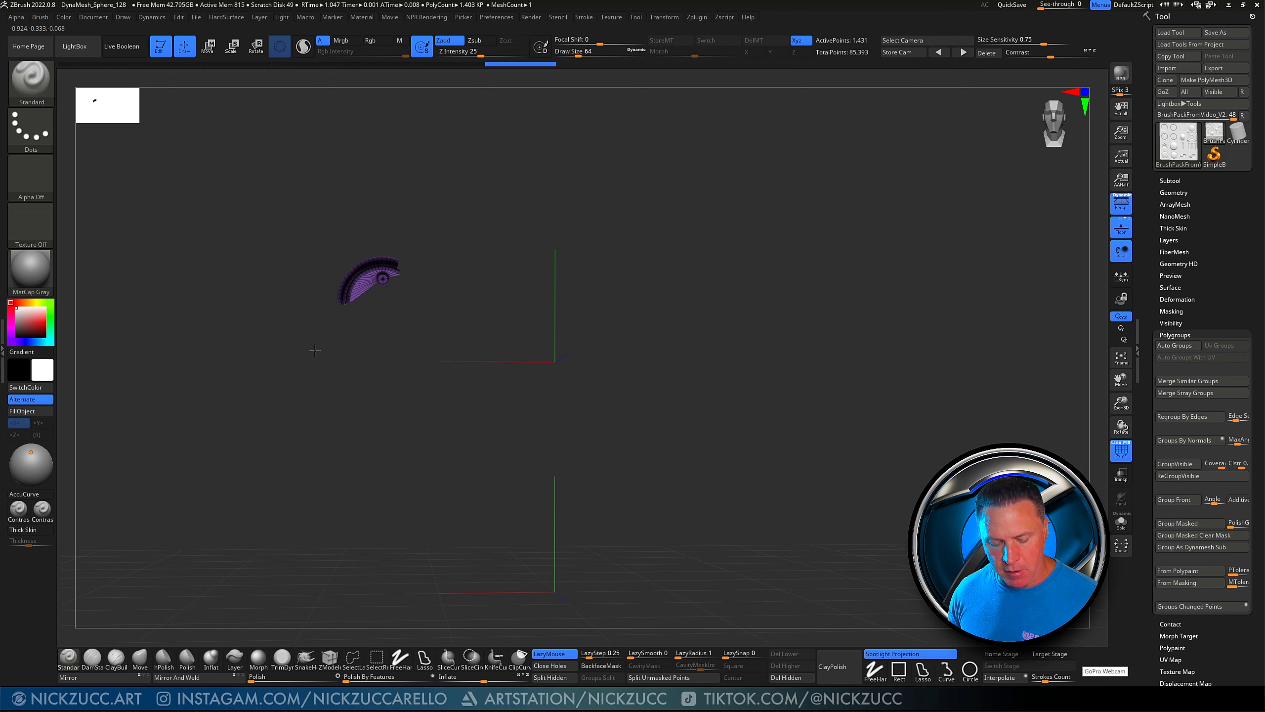
left_click(315, 351, "ctrl+shift")
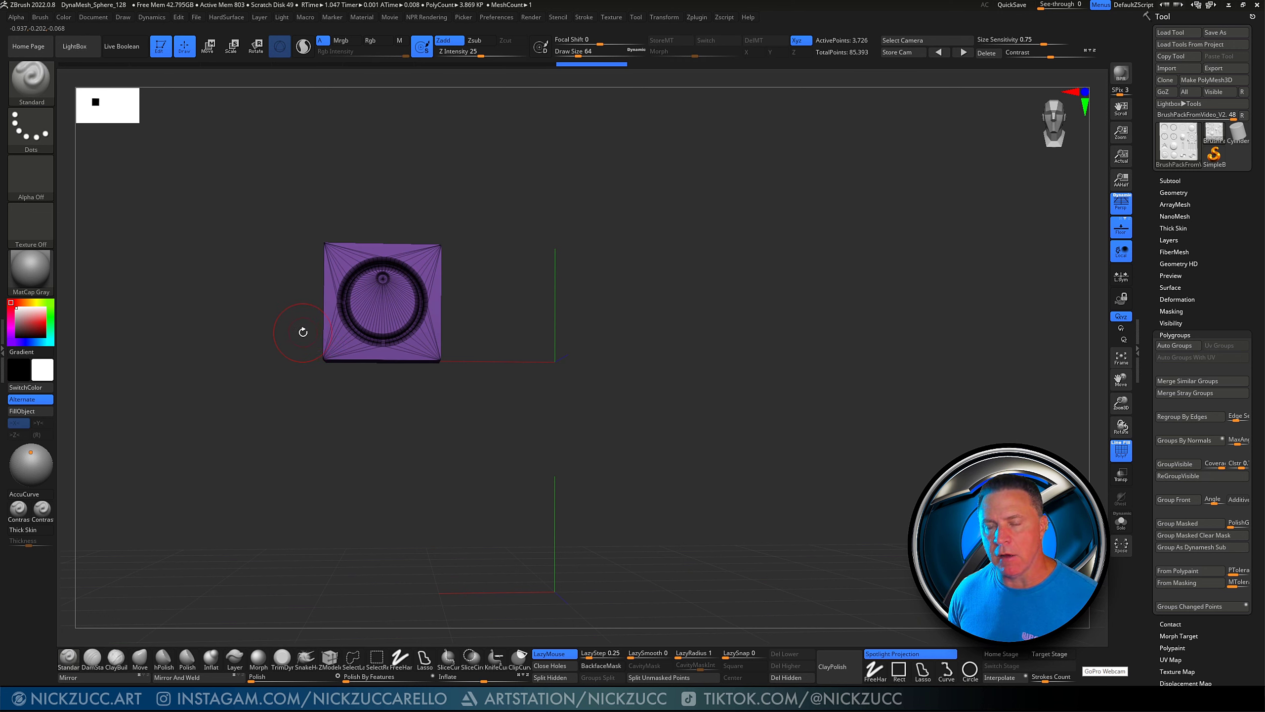
Assign a new polygroup to the isolated block and unhide all the other blocks
mouse_move(444, 387)
left_mouse_down()
mouse_move(468, 396)
mouse_move(432, 393)
mouse_move(452, 407)
left_mouse_up()
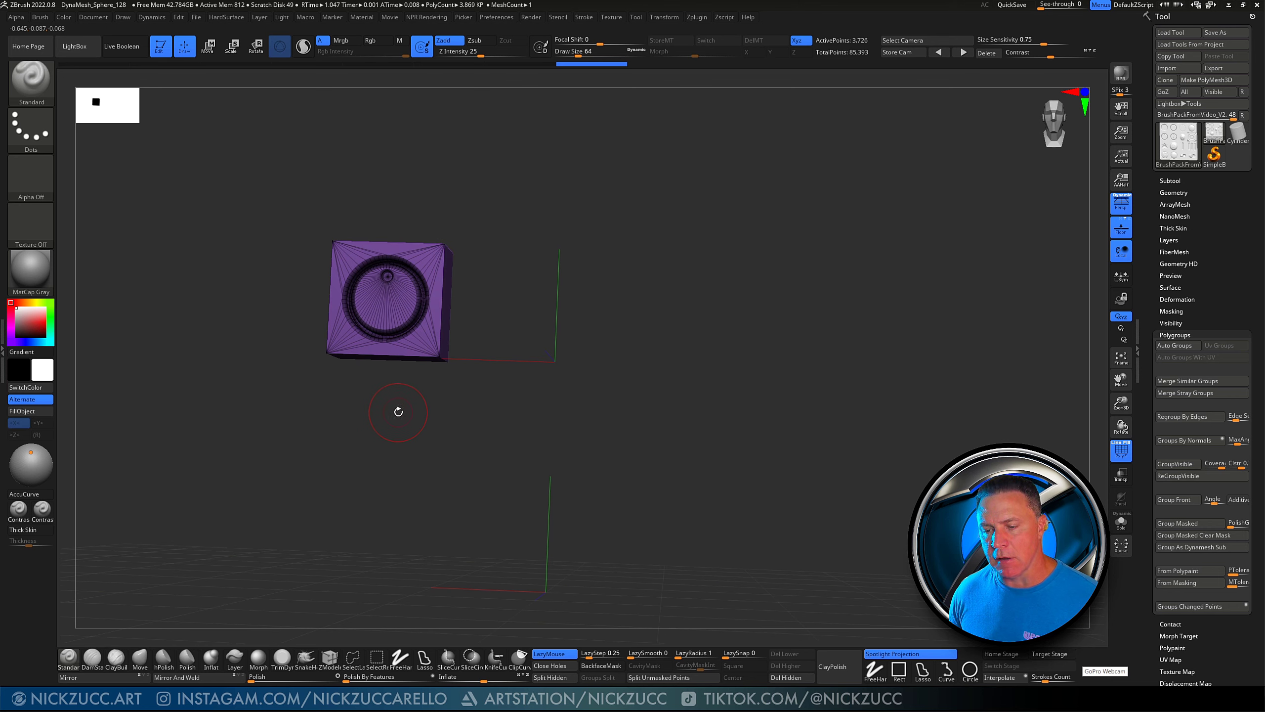
left_click_drag(429, 398, 469, 380)
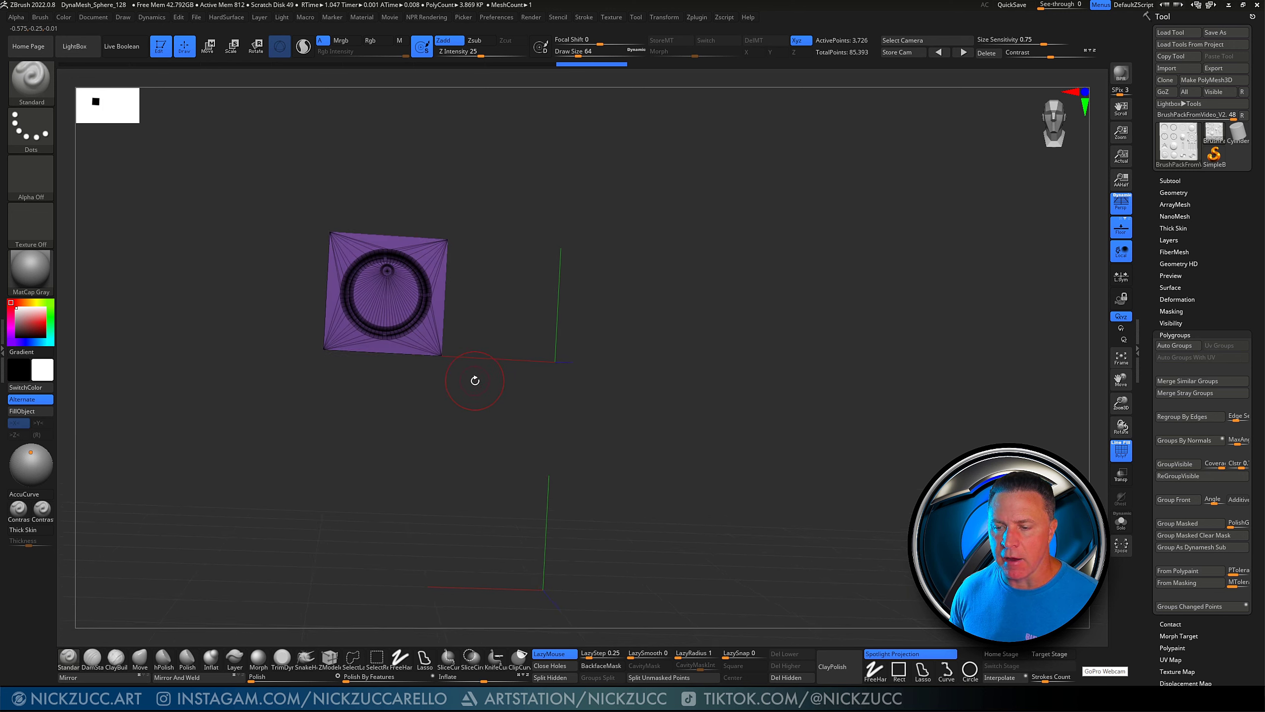
key("ctrl")
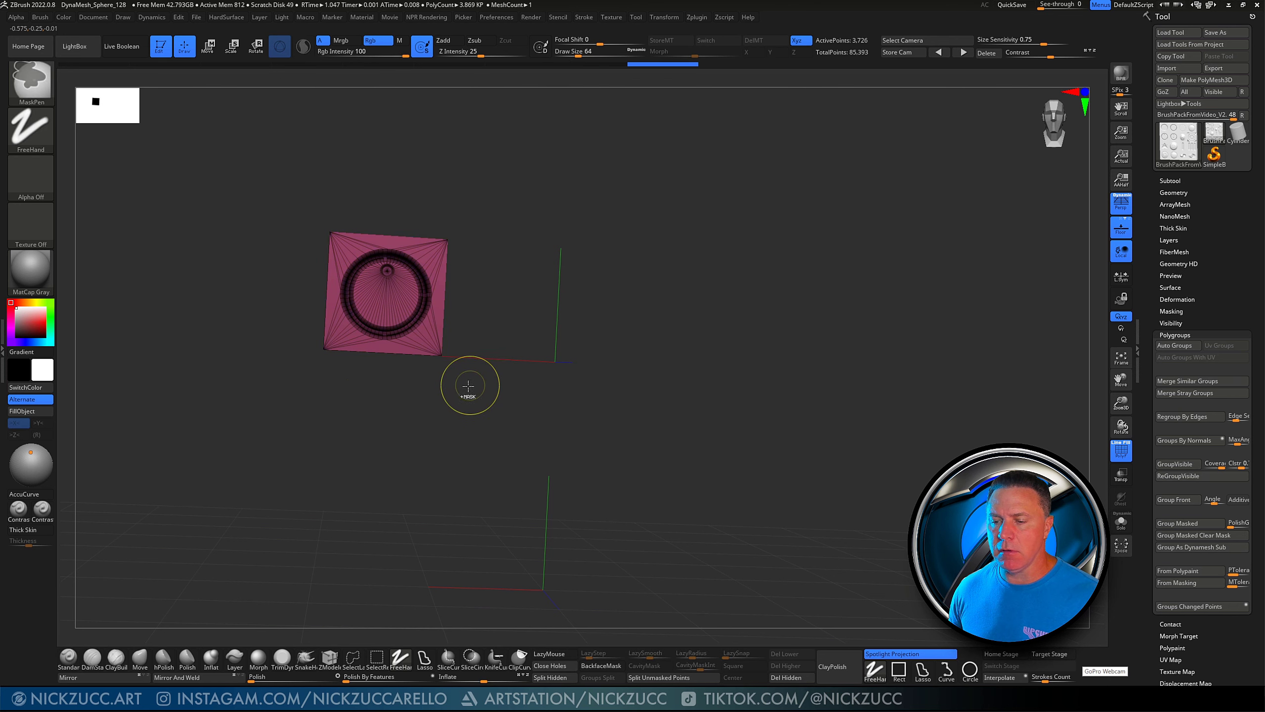
left_click(249, 373, "ctrl+shift")
left_click_drag(247, 344, 288, 362, "shift")
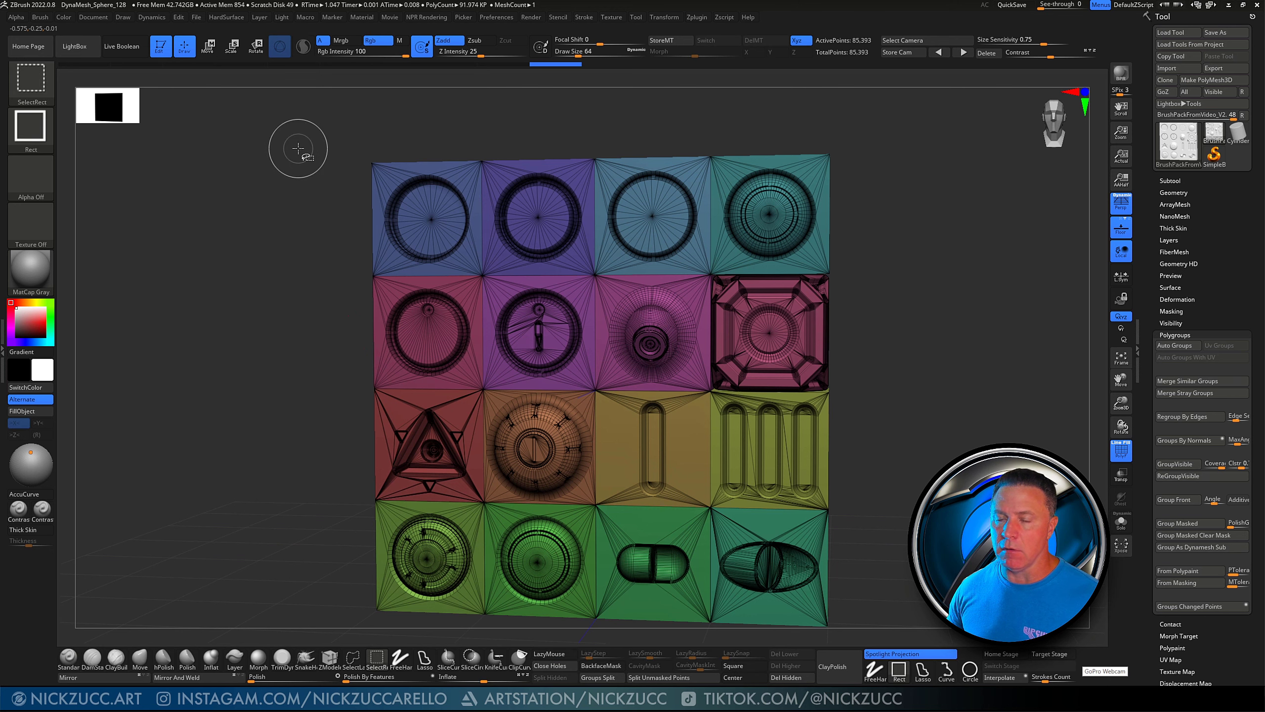
Isolate the whole first block of the top row, assign it a new polygroup, and unhide all the other blocks
left_click_drag(311, 147, 431, 204)
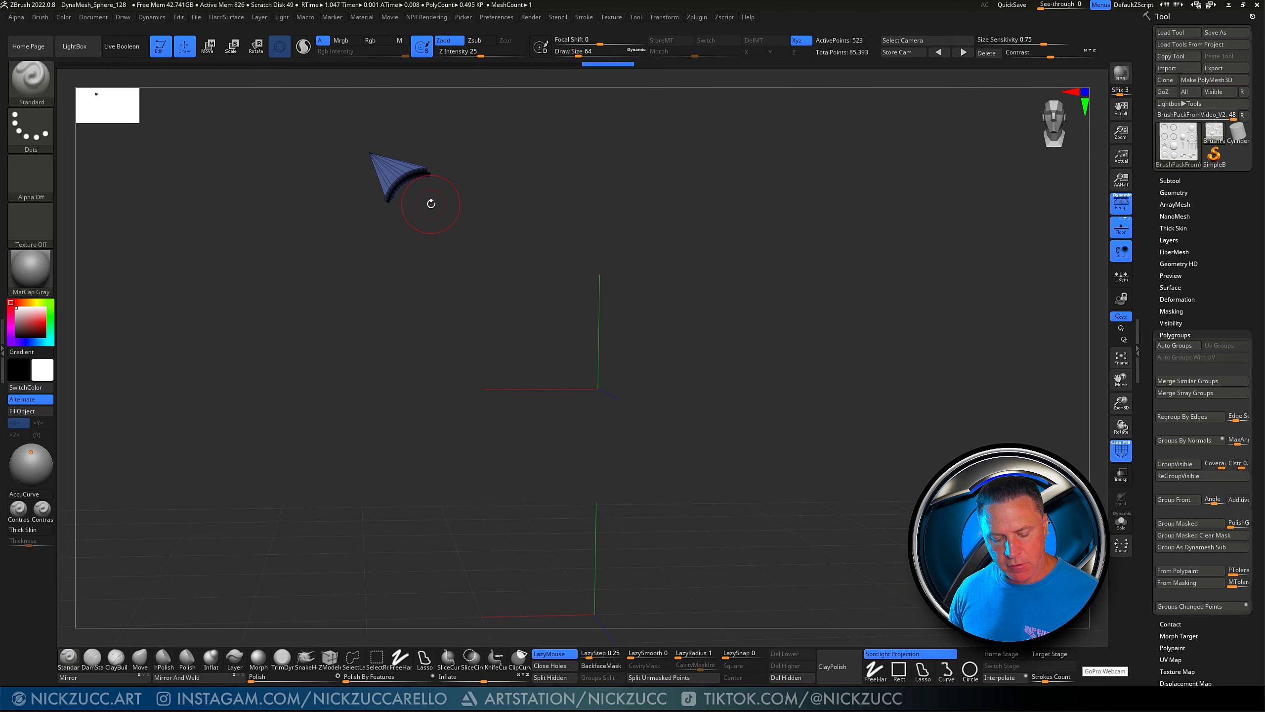
key("ctrl+shift")
left_click(430, 204, "ctrl+shift")
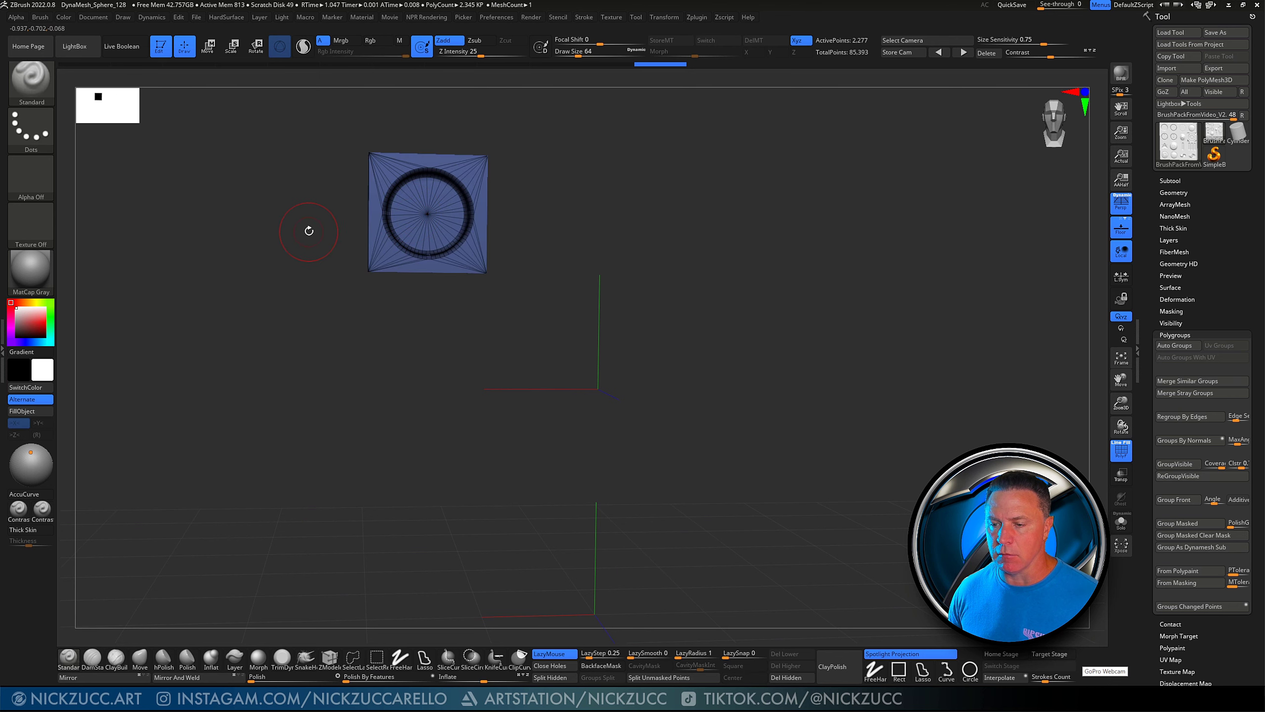
key("ctrl+w")
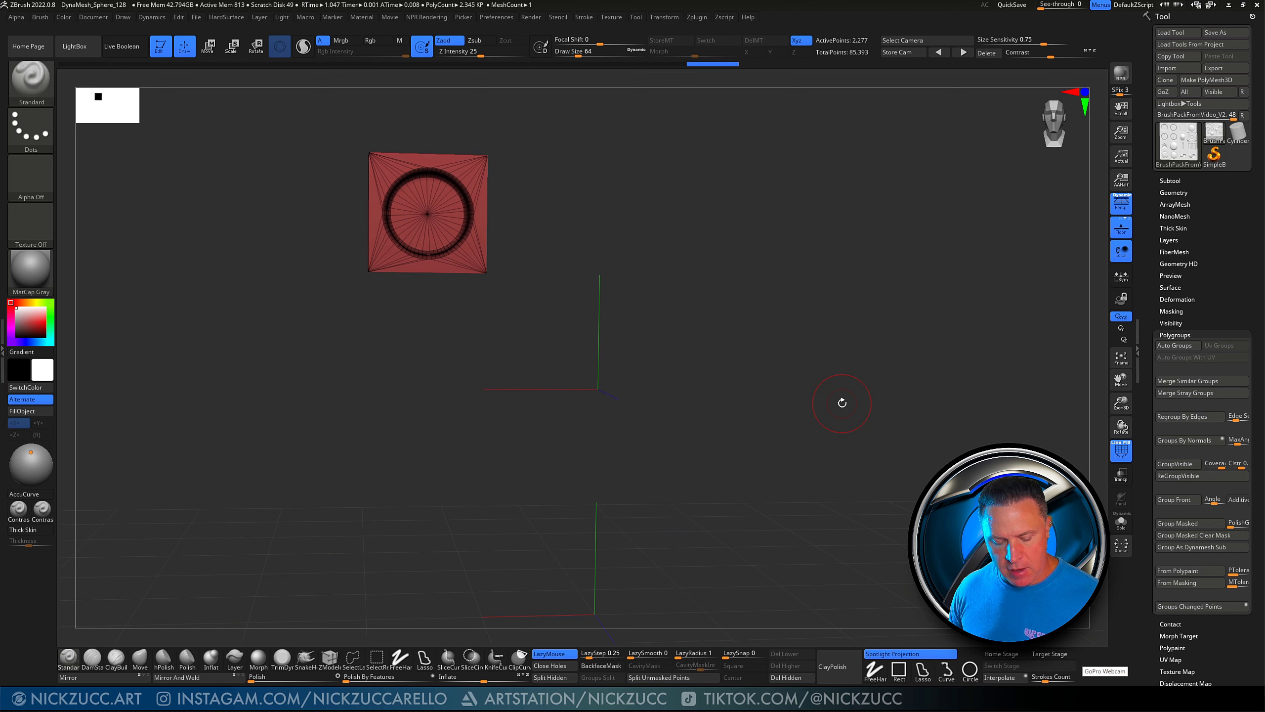
left_click(860, 388, "ctrl+shift")
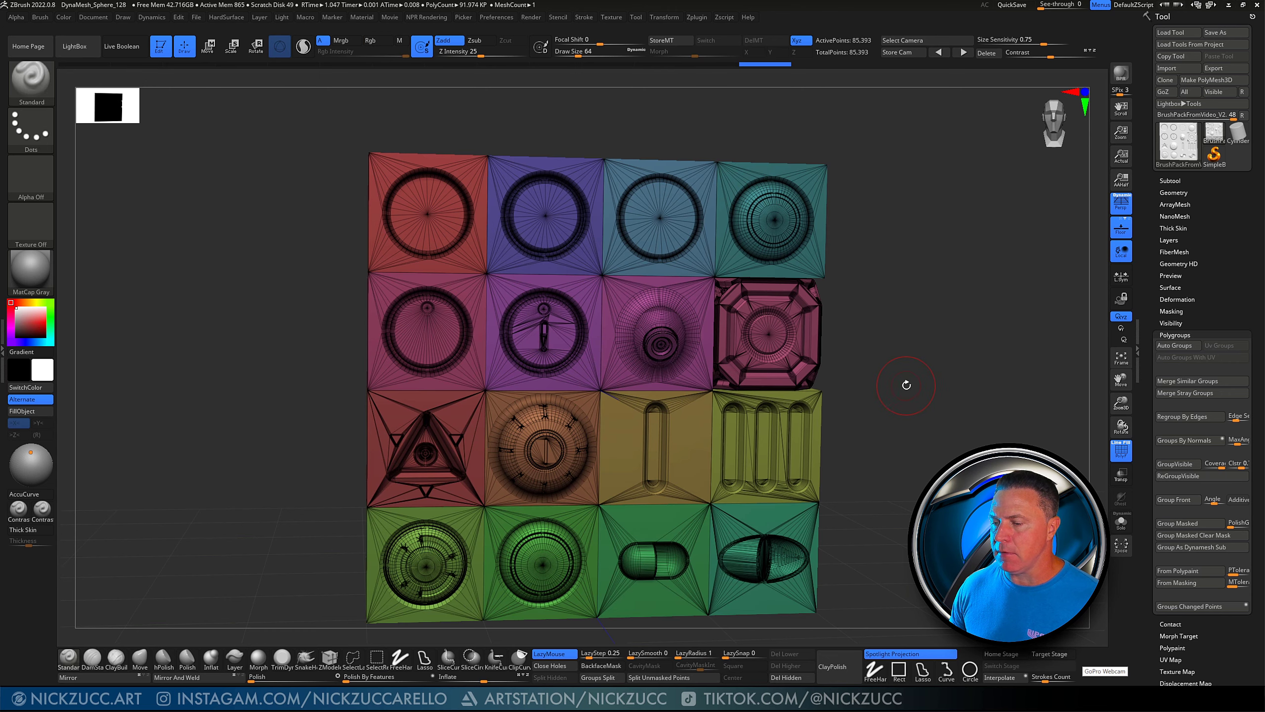
Isolate the red block at the start of the top row by its polygroup, and invert the visibility to hide only that block
left_click_drag(904, 381, 875, 388)
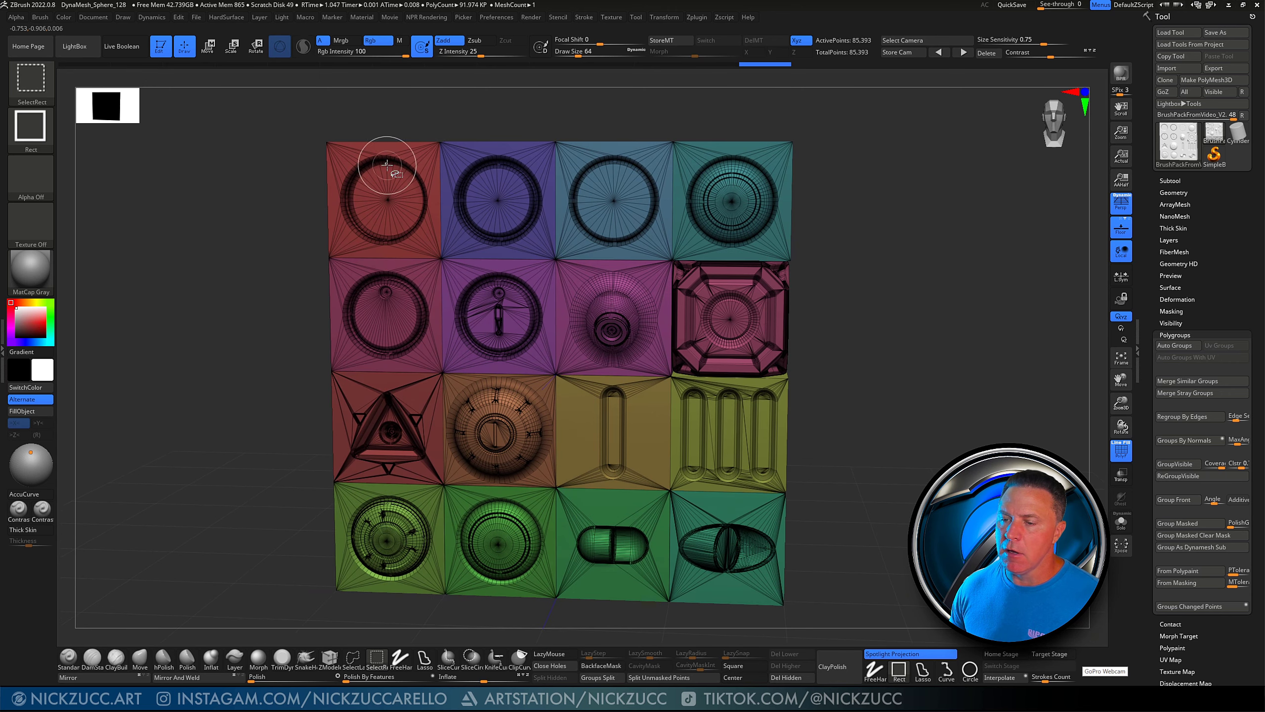
left_click_drag(299, 116, 393, 197, "ctrl+shift")
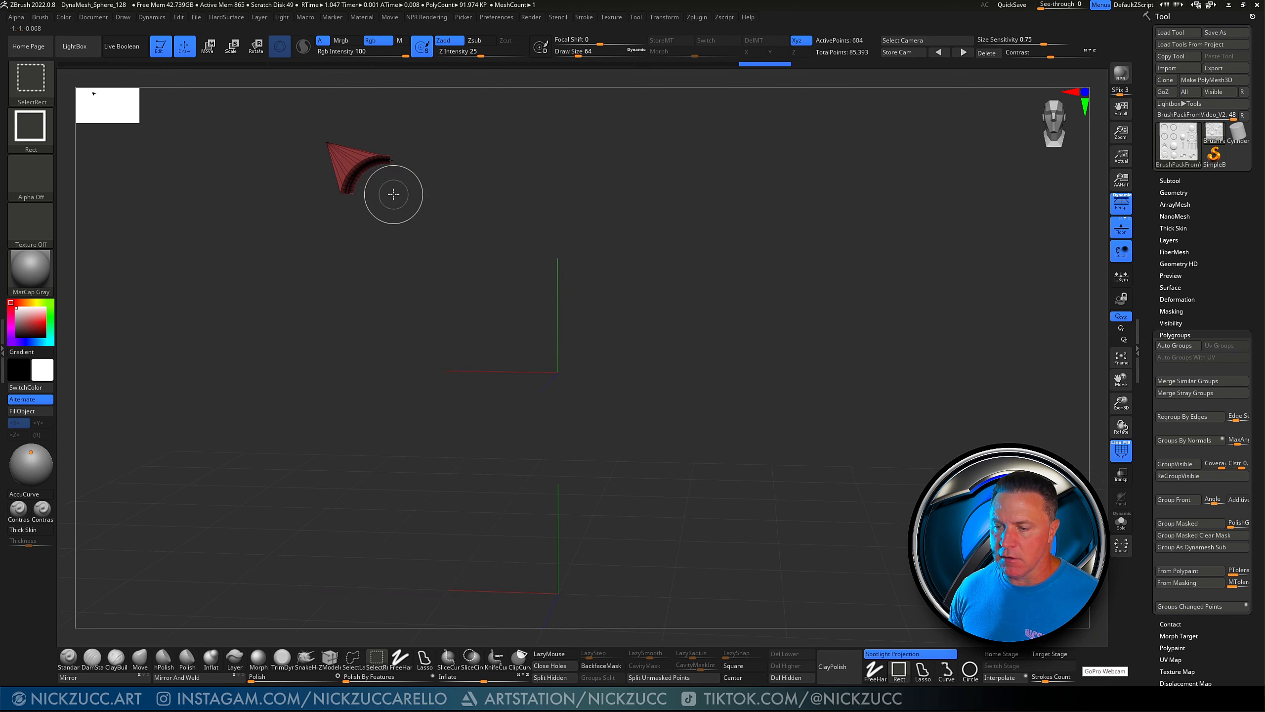
left_click(293, 203, "ctrl+shift")
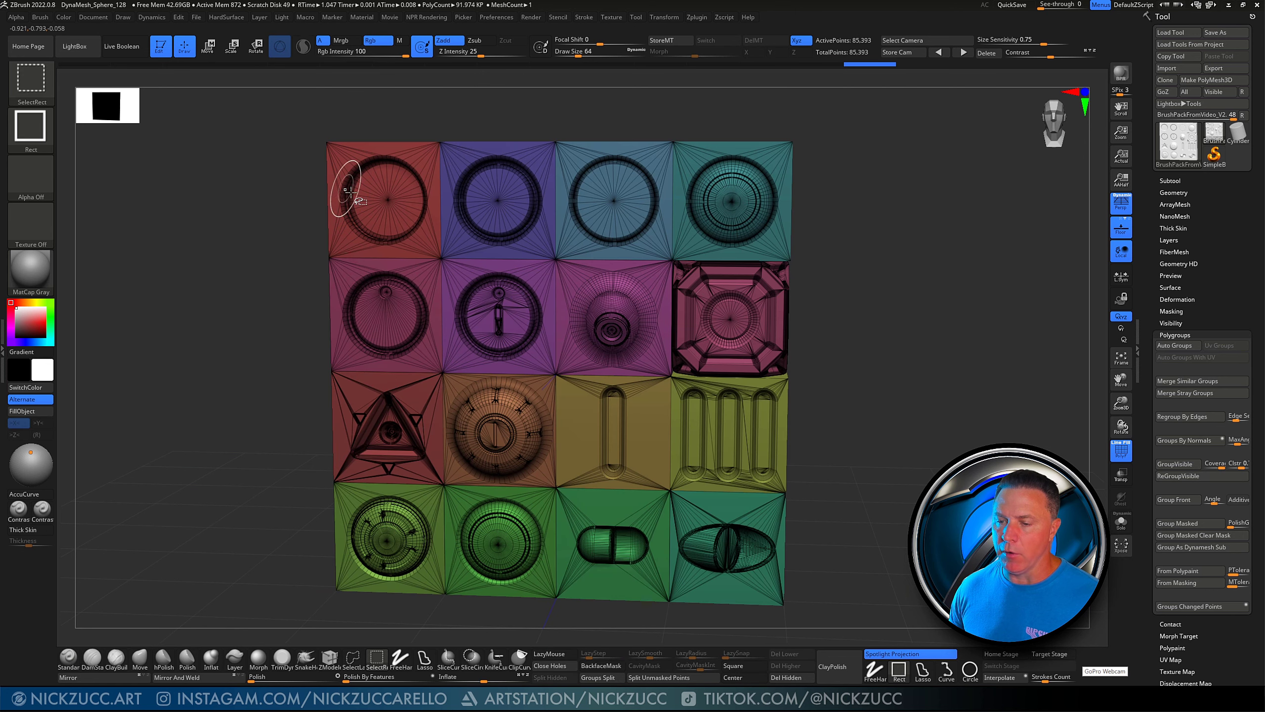
left_click(373, 189, "ctrl+shift")
mouse_move(254, 235)
left_mouse_down()
mouse_move(243, 223)
mouse_move(254, 229)
left_mouse_up()
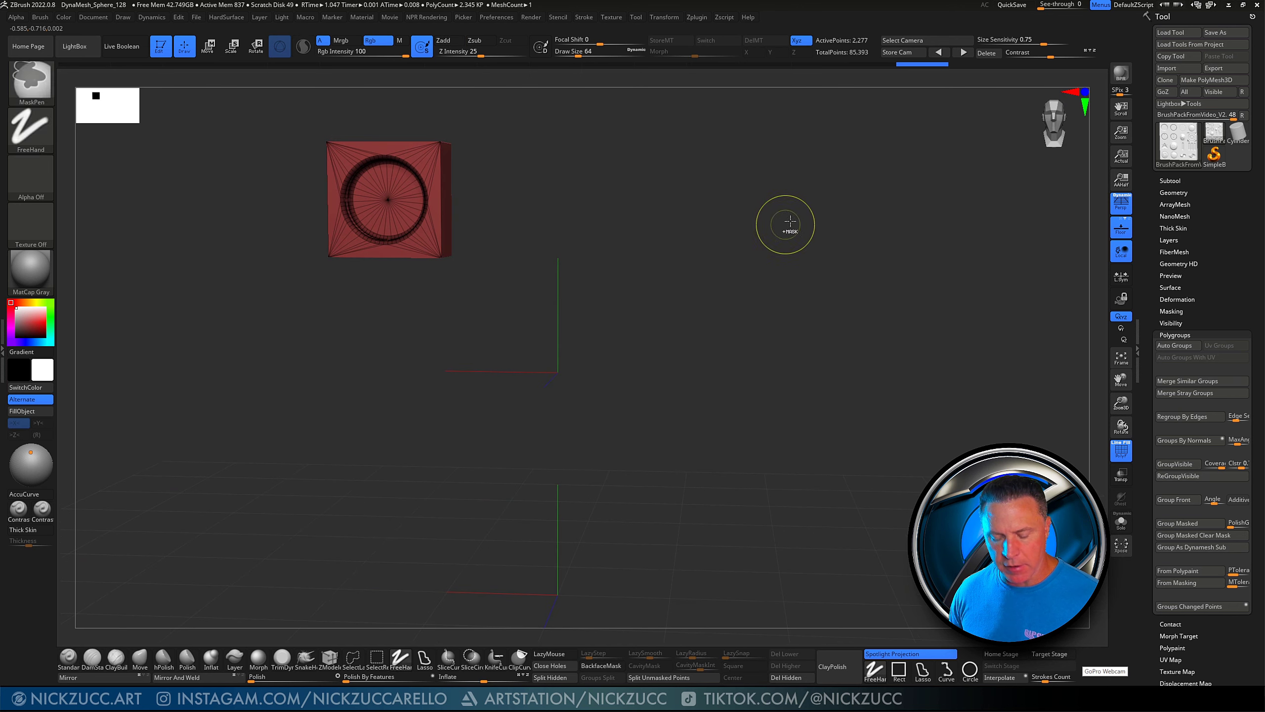
left_click_drag(783, 222, 819, 182, "ctrl+shift")
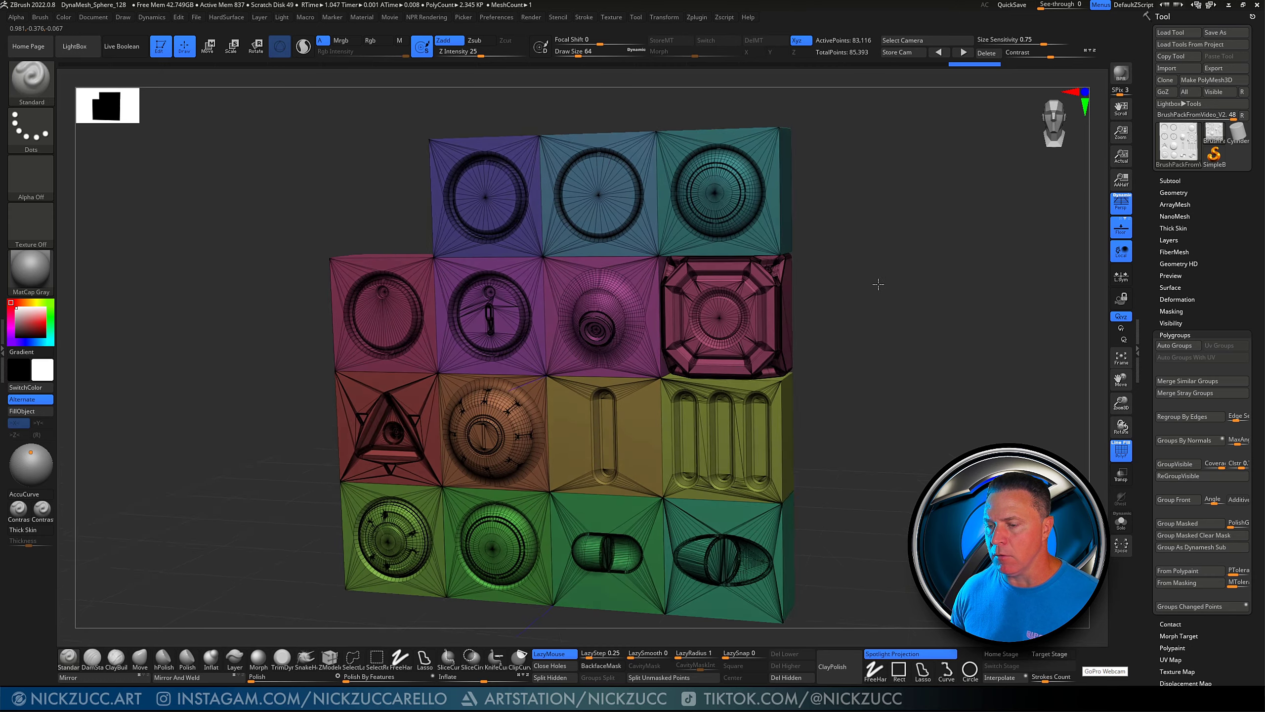
Hide five more blocks across the four rows by polygroup, and invert the visibility to show only the hidden blocks
left_click_drag(932, 239, 833, 342, "ctrl+shift")
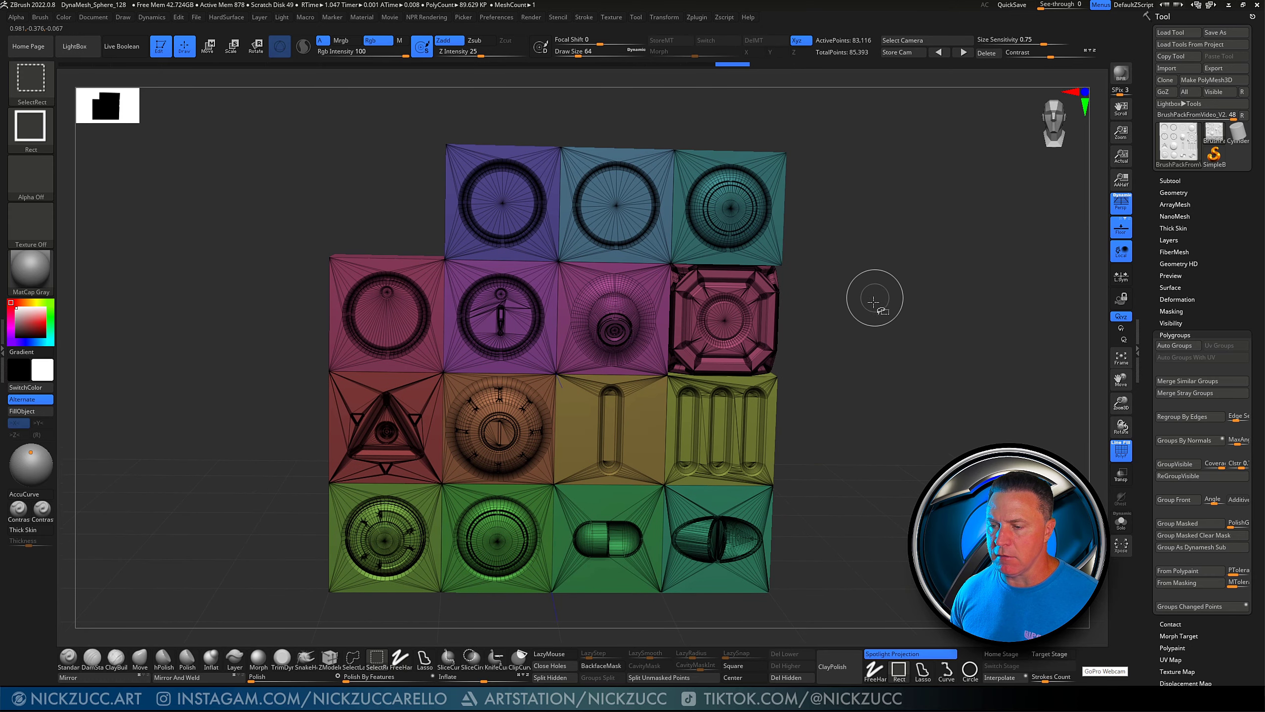
left_click_drag(876, 297, 841, 377, "ctrl+shift")
left_click_drag(880, 319, 843, 366, "ctrl+shift")
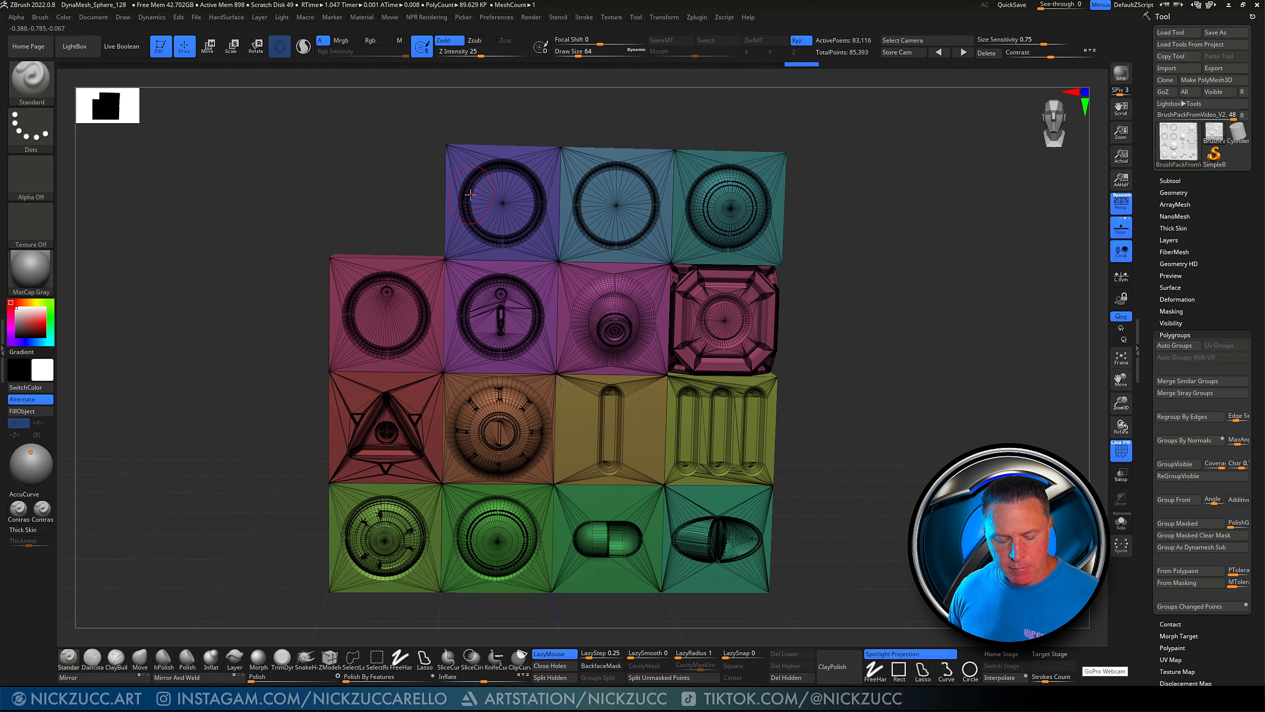
left_click(486, 199, "ctrl+shift")
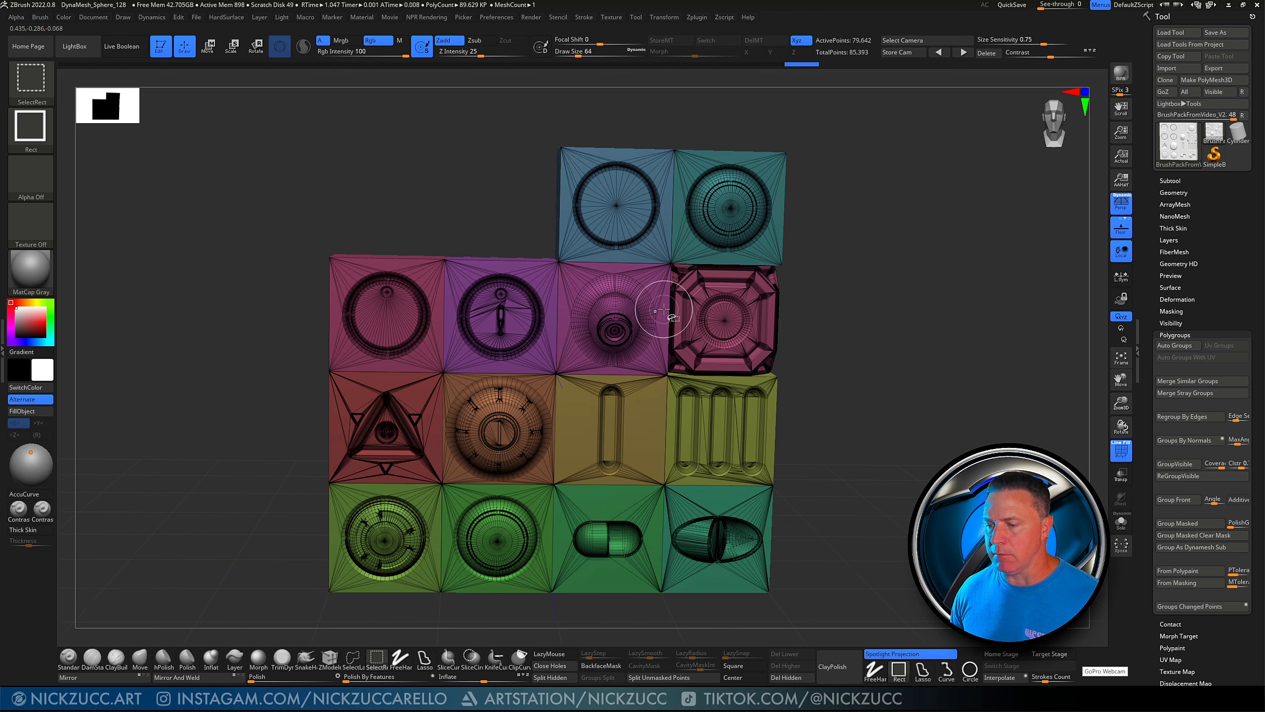
left_click(470, 337, "ctrl+shift")
left_click(729, 222, "ctrl+shift")
left_click(747, 459, "ctrl+shift")
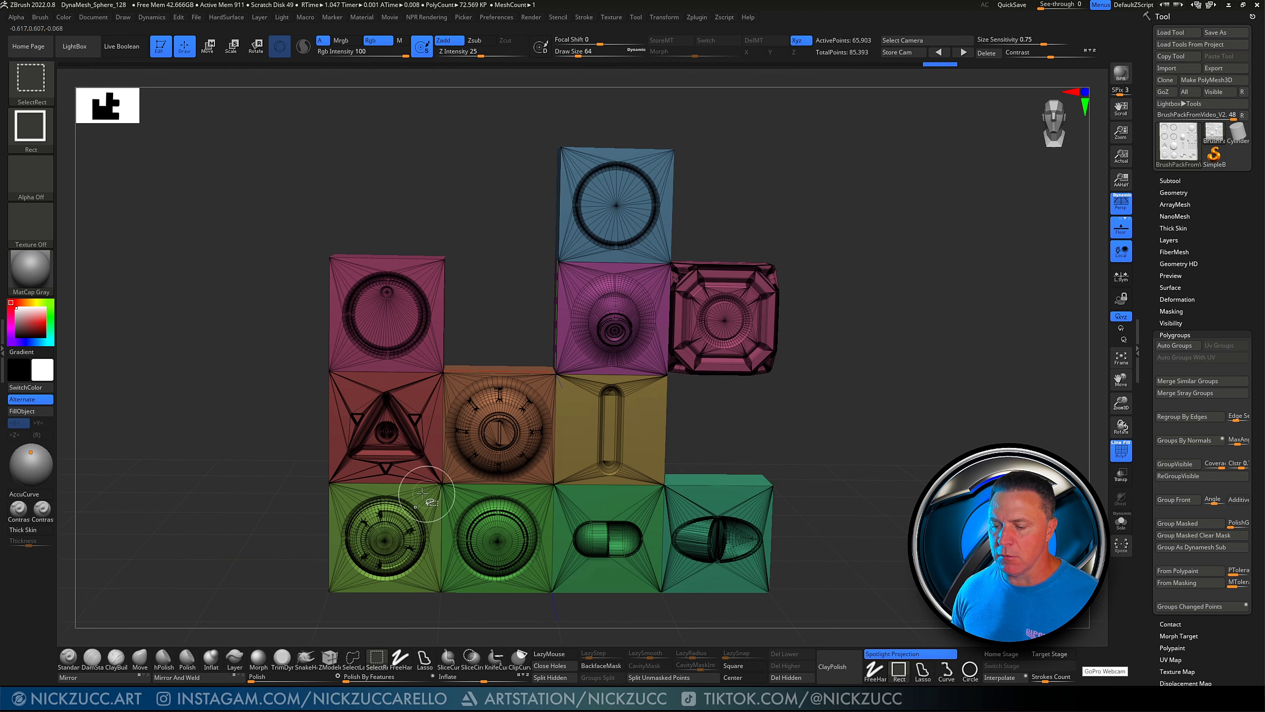
left_click(399, 514, "ctrl+shift")
left_click(861, 390, "ctrl+shift")
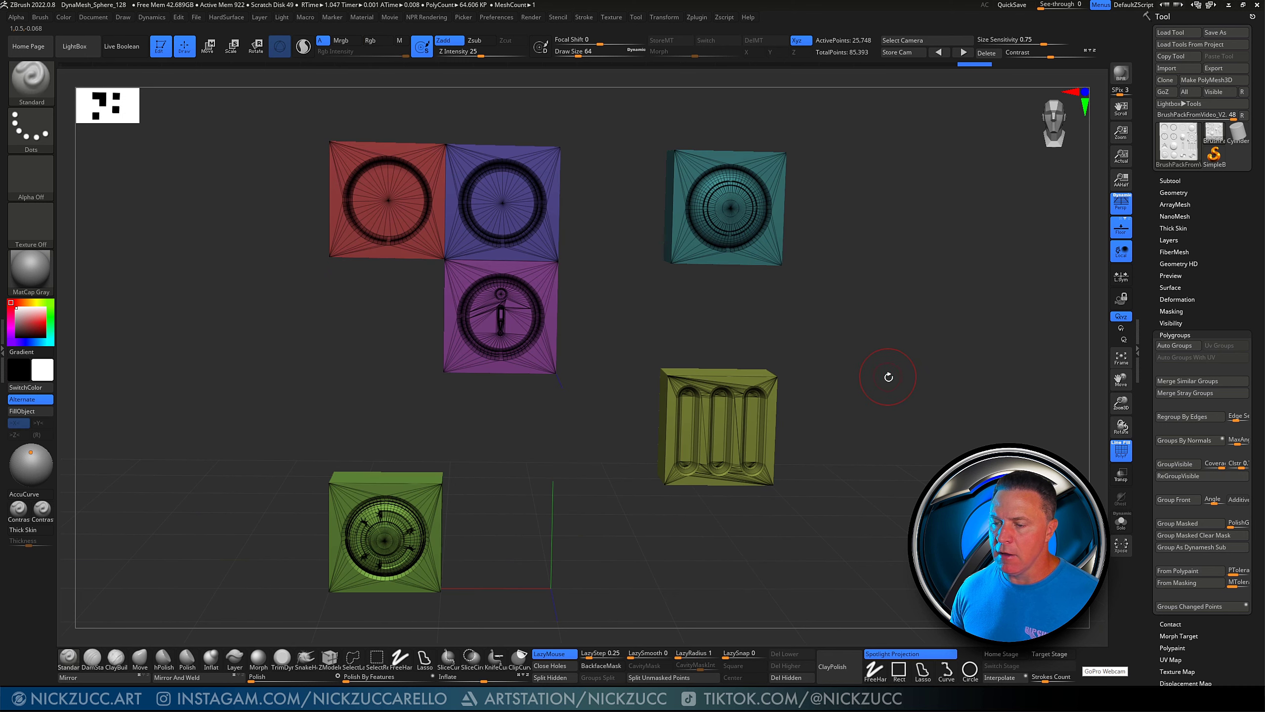
left_click_drag(889, 376, 893, 369)
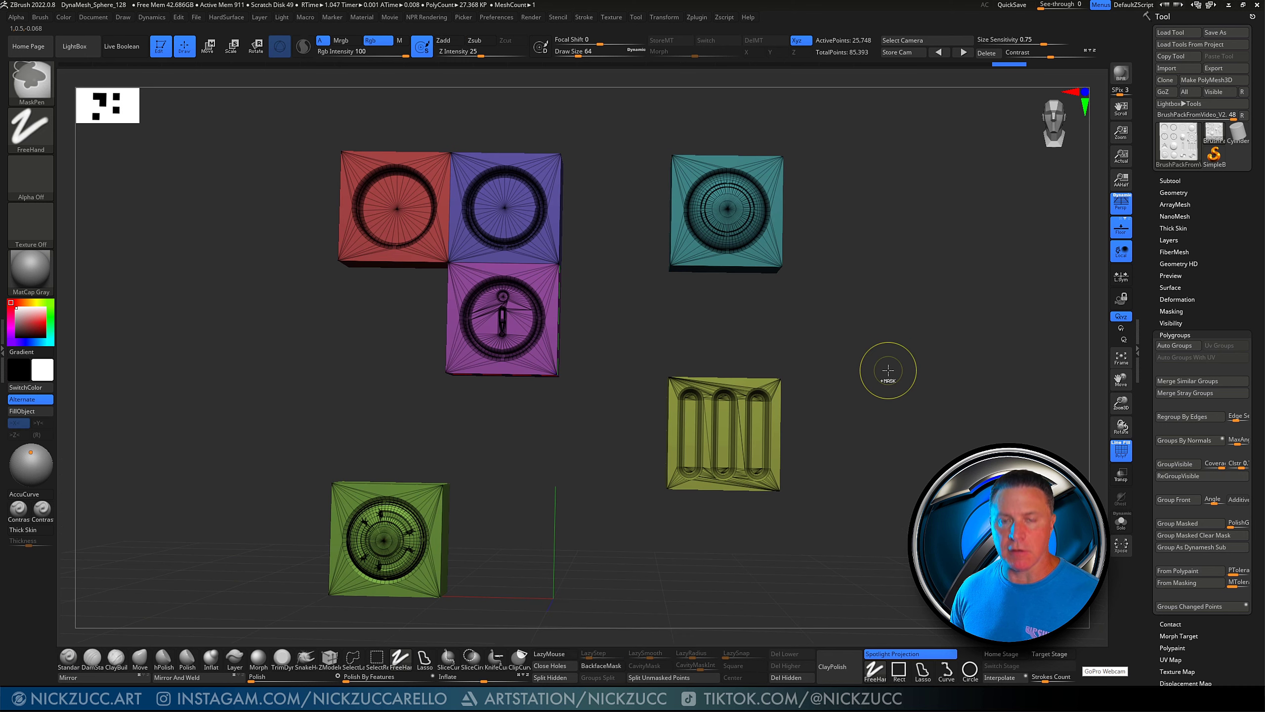
Try merging the six visible blocks into a single polygroup, undo the regrouping, and unhide the whole pack
key("ctrl+w")
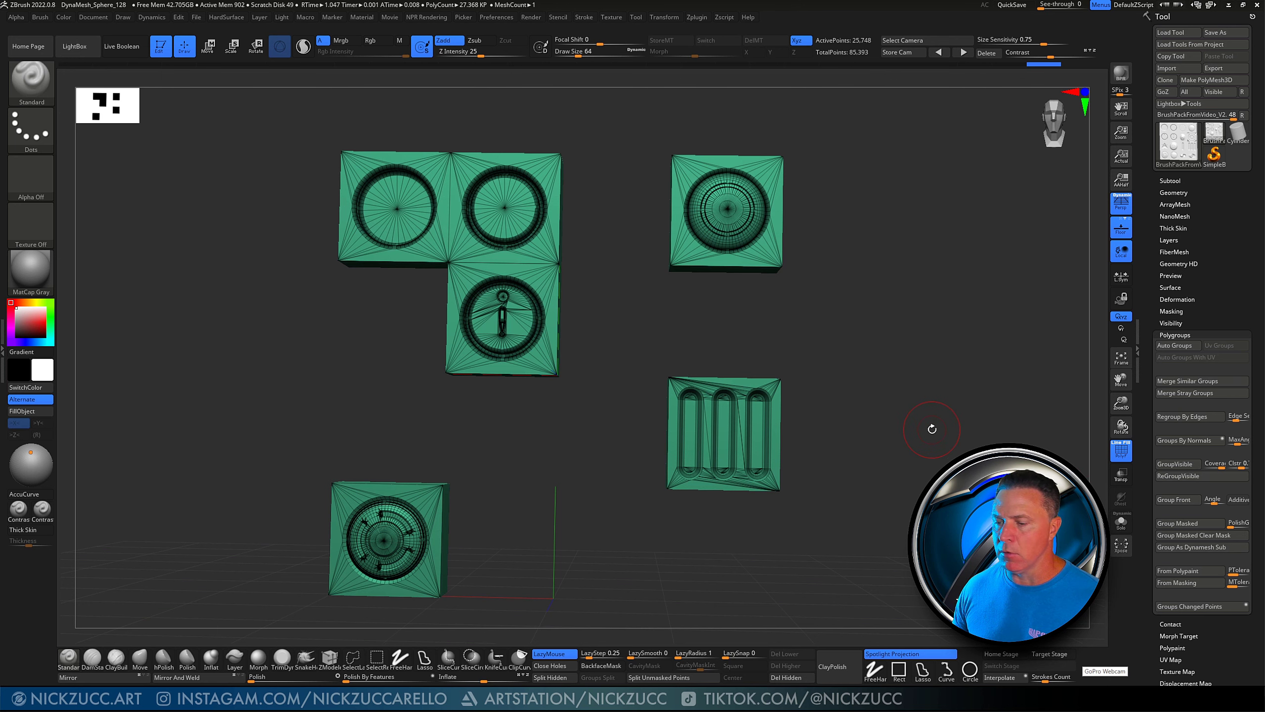
key("ctrl+z")
left_click(931, 429, "ctrl+shift")
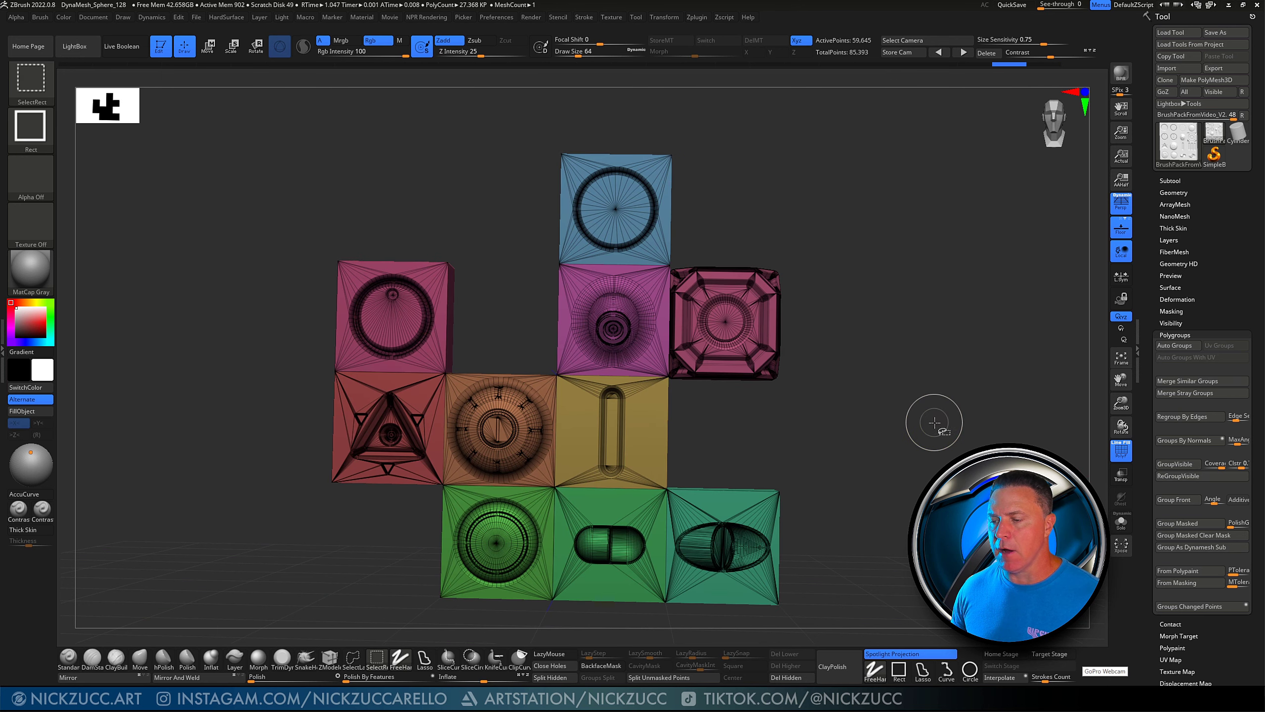
left_click_drag(863, 401, 869, 411)
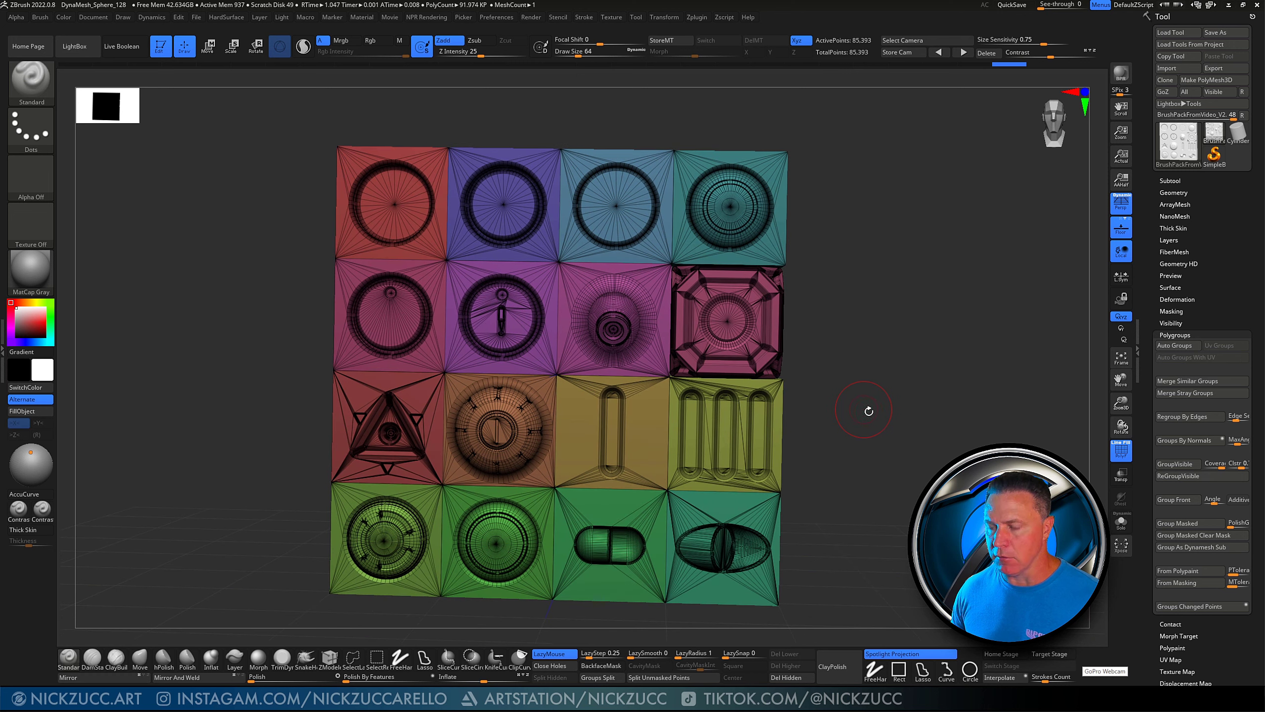
key("ctrl+shift")
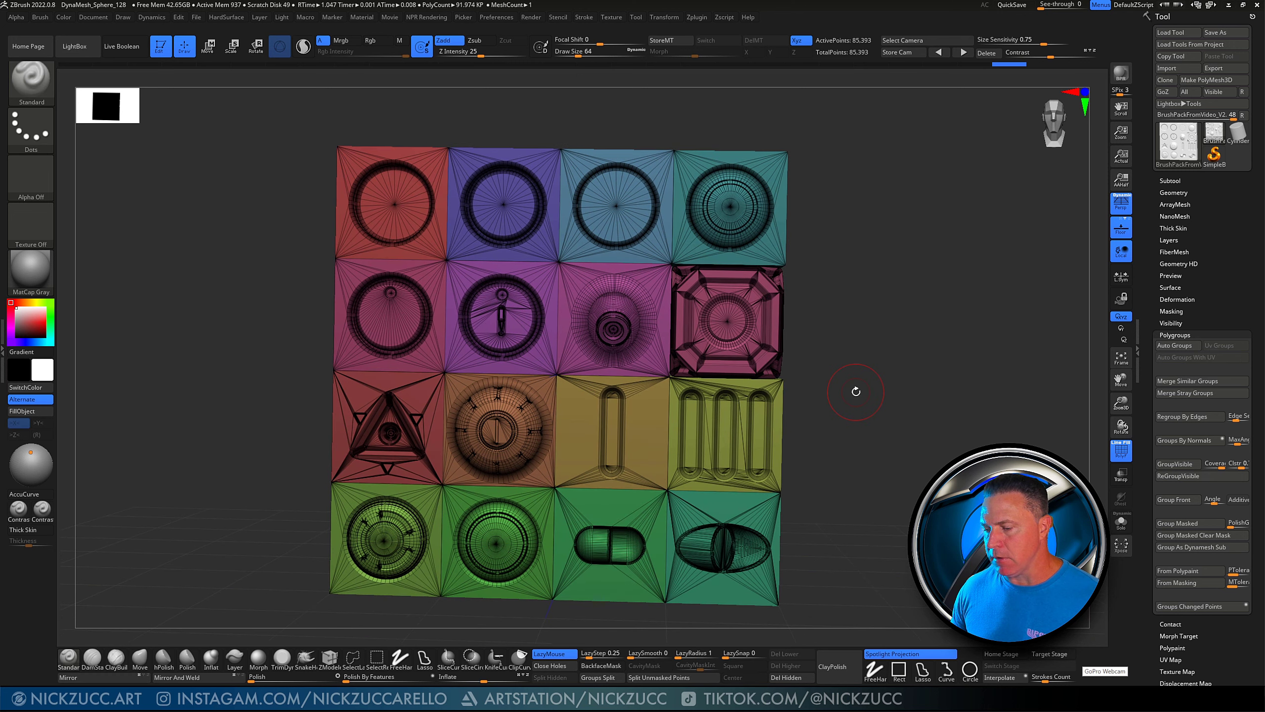
Open the subtool list and set its visible count to 7
left_click_drag(856, 399, 885, 421)
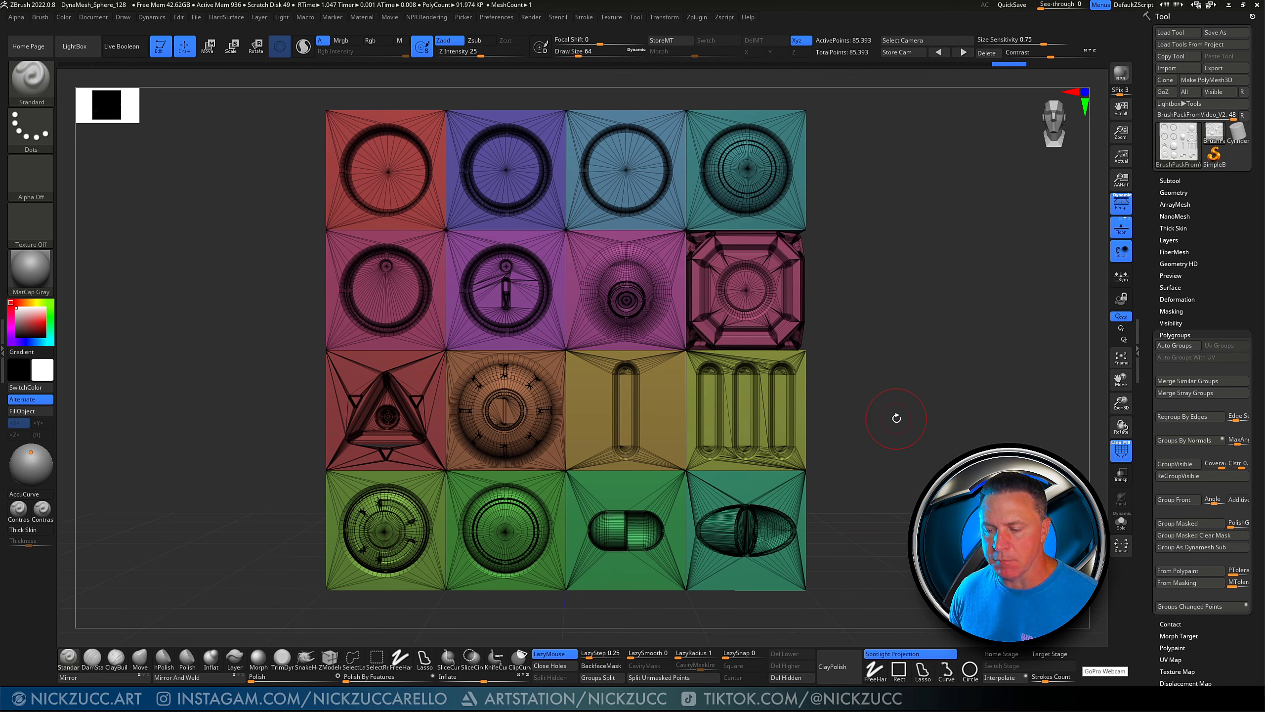
left_click_drag(898, 404, 893, 410, "alt")
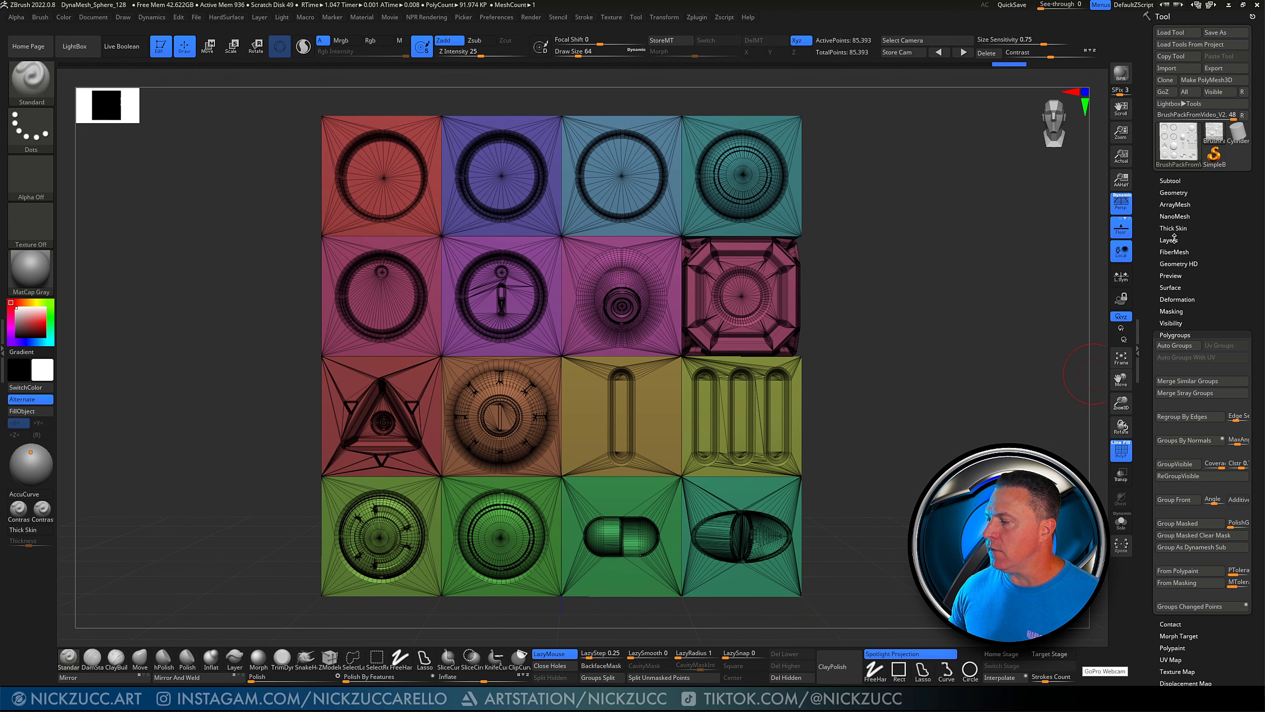
left_click(1169, 181)
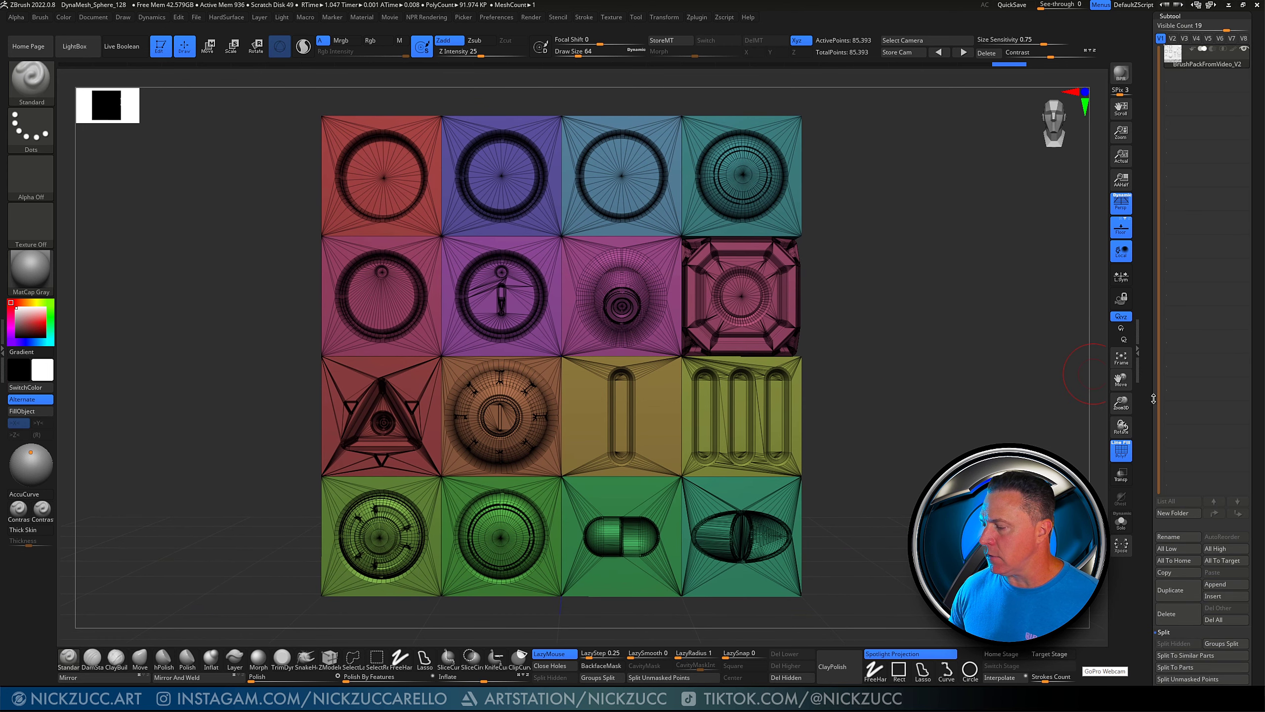
left_click_drag(1153, 403, 1152, 522)
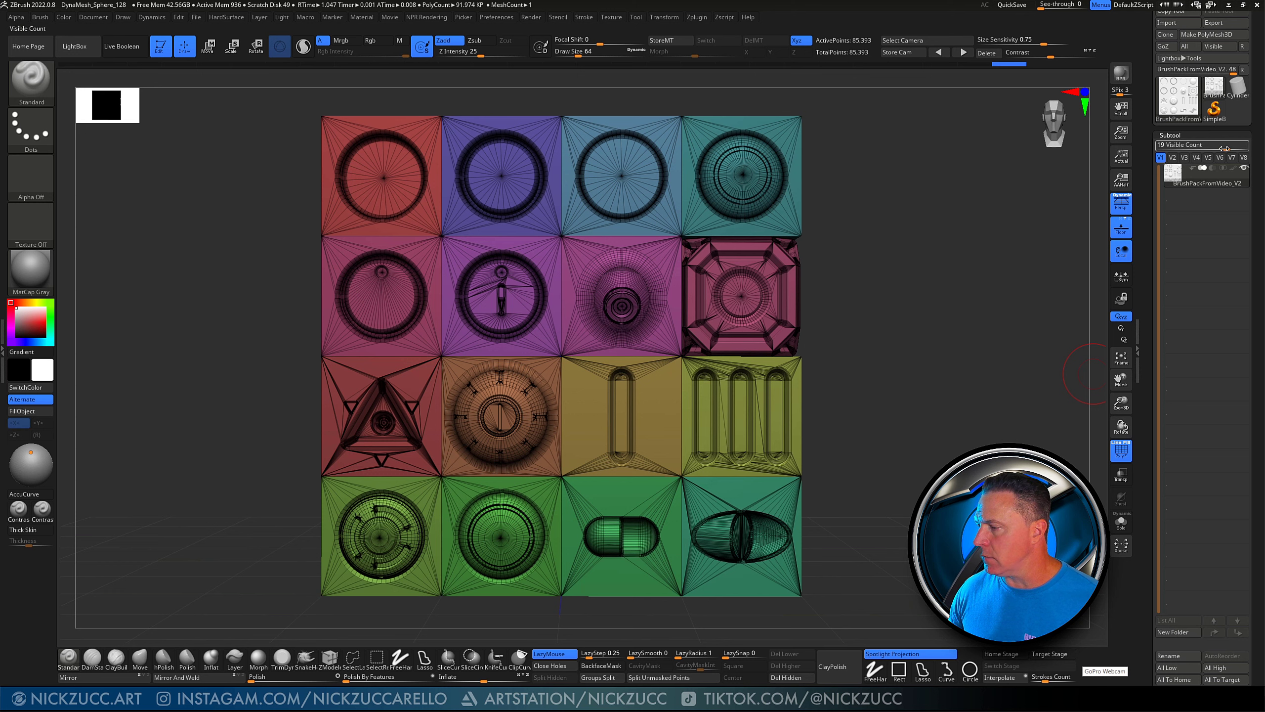
left_click_drag(1226, 148, 1181, 146)
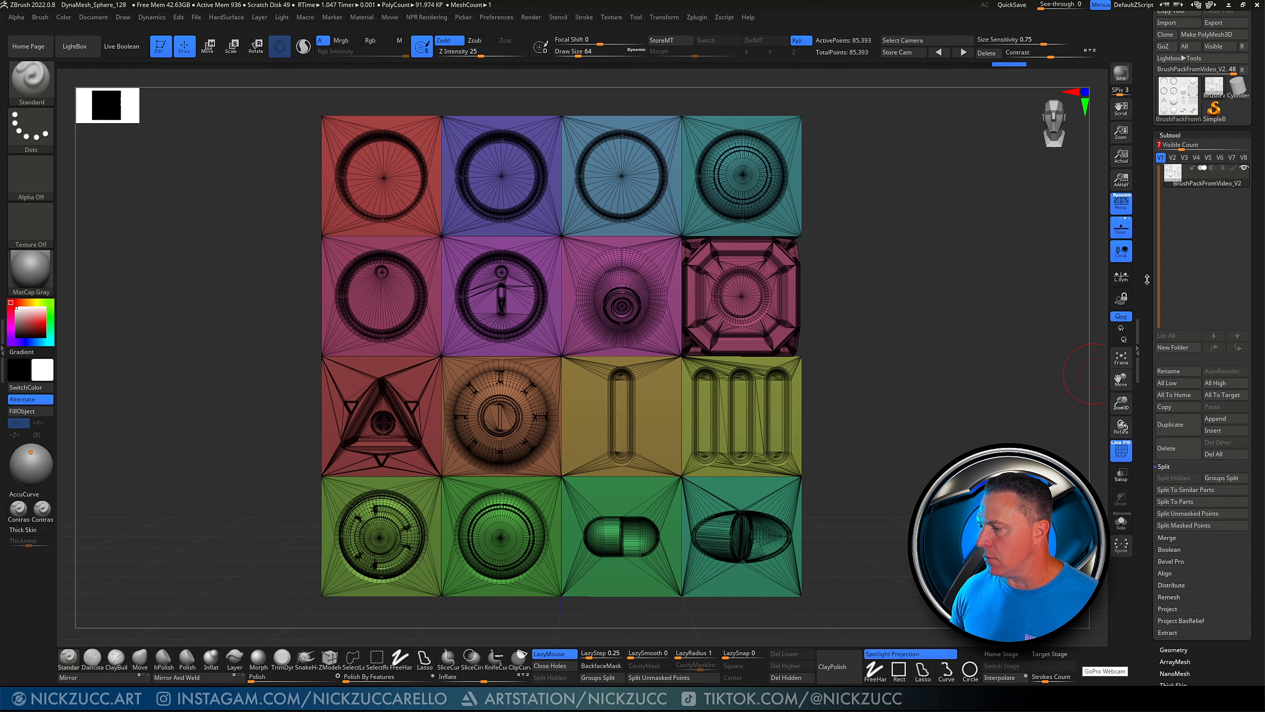
Split the brush pack mesh into separate subtools by polygroup with Groups Split, accepting that it cannot be undone
left_click_drag(1147, 279, 1145, 213)
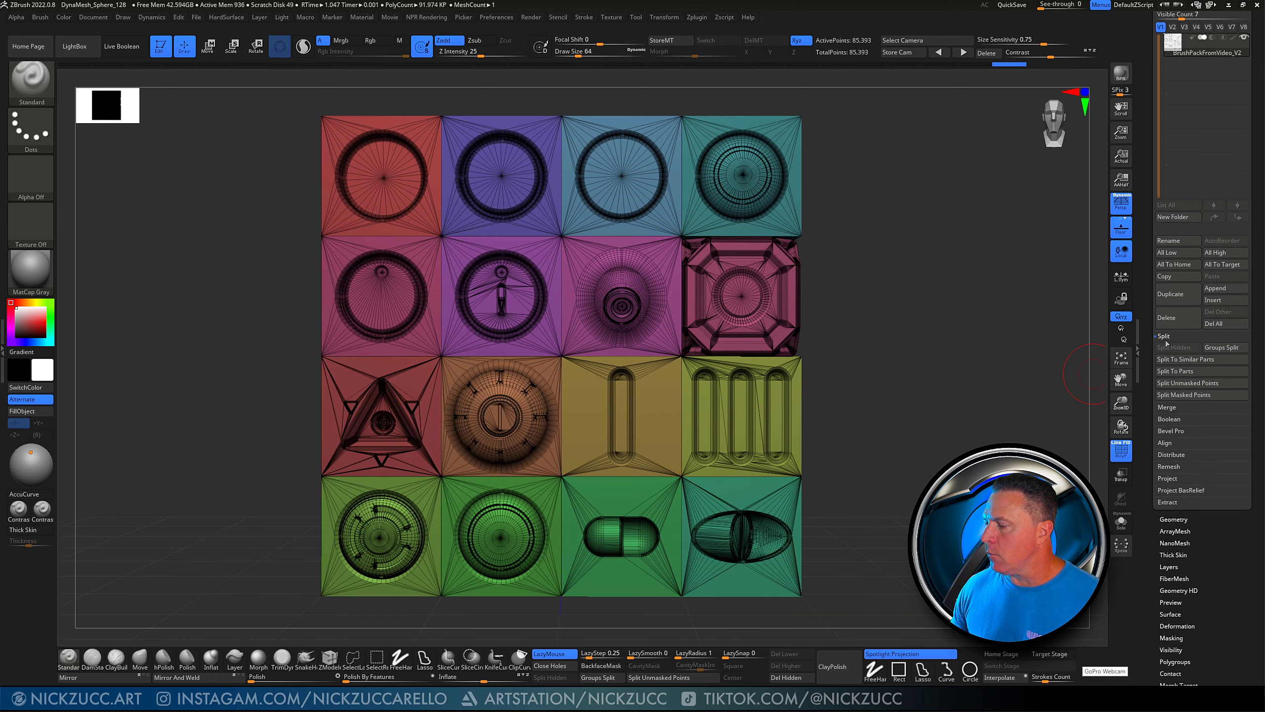
left_click(1223, 349)
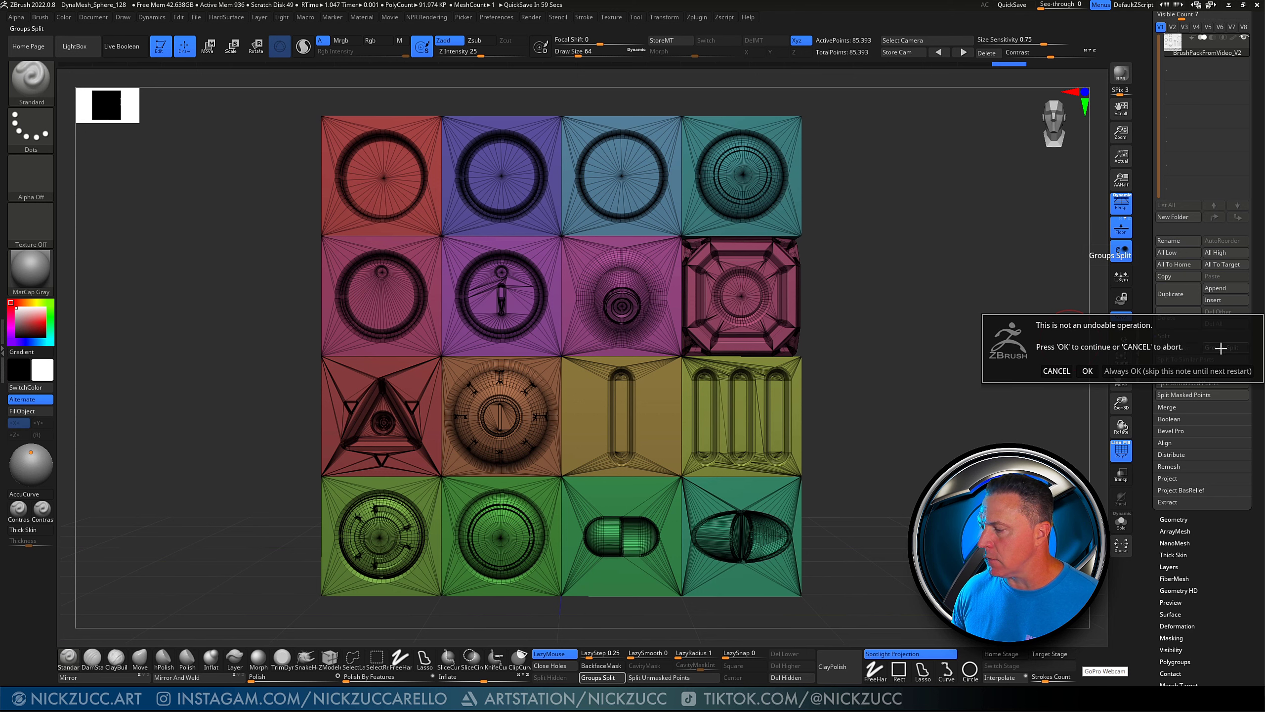
left_click(1089, 369)
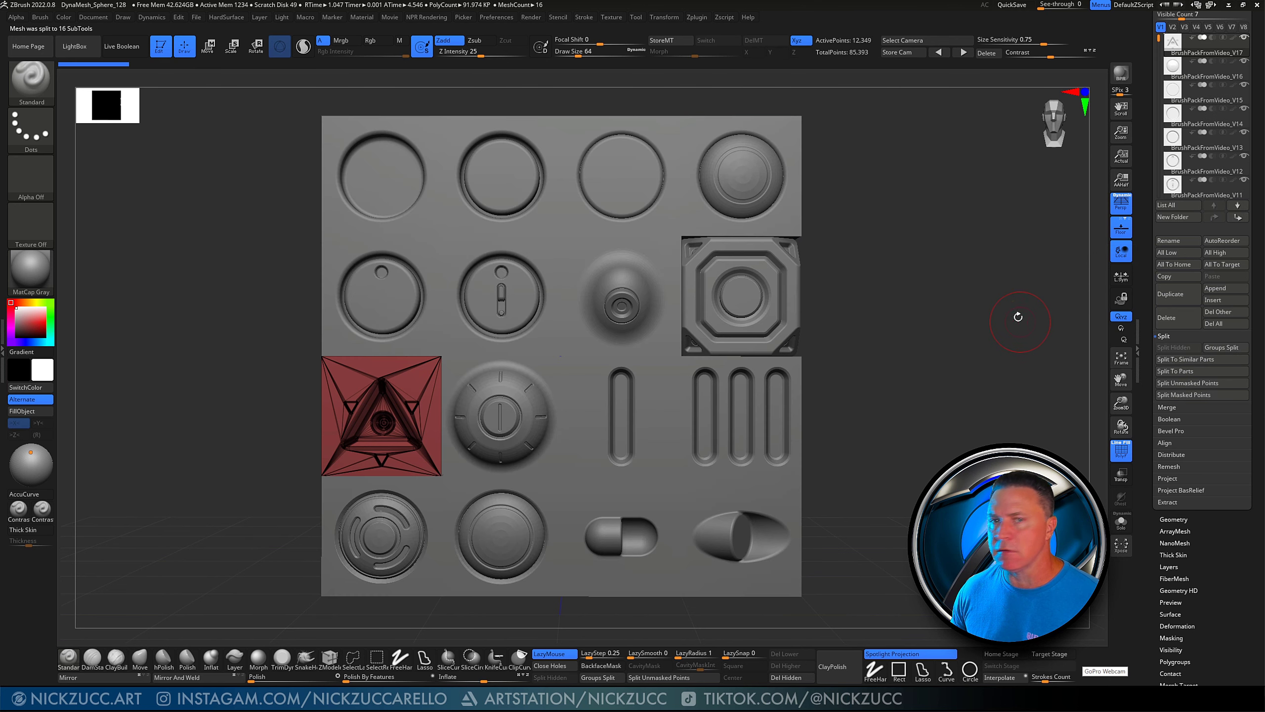
Check that the blocks are separate subtools by selecting them one after another through the first three rows
left_click_drag(840, 256, 927, 300)
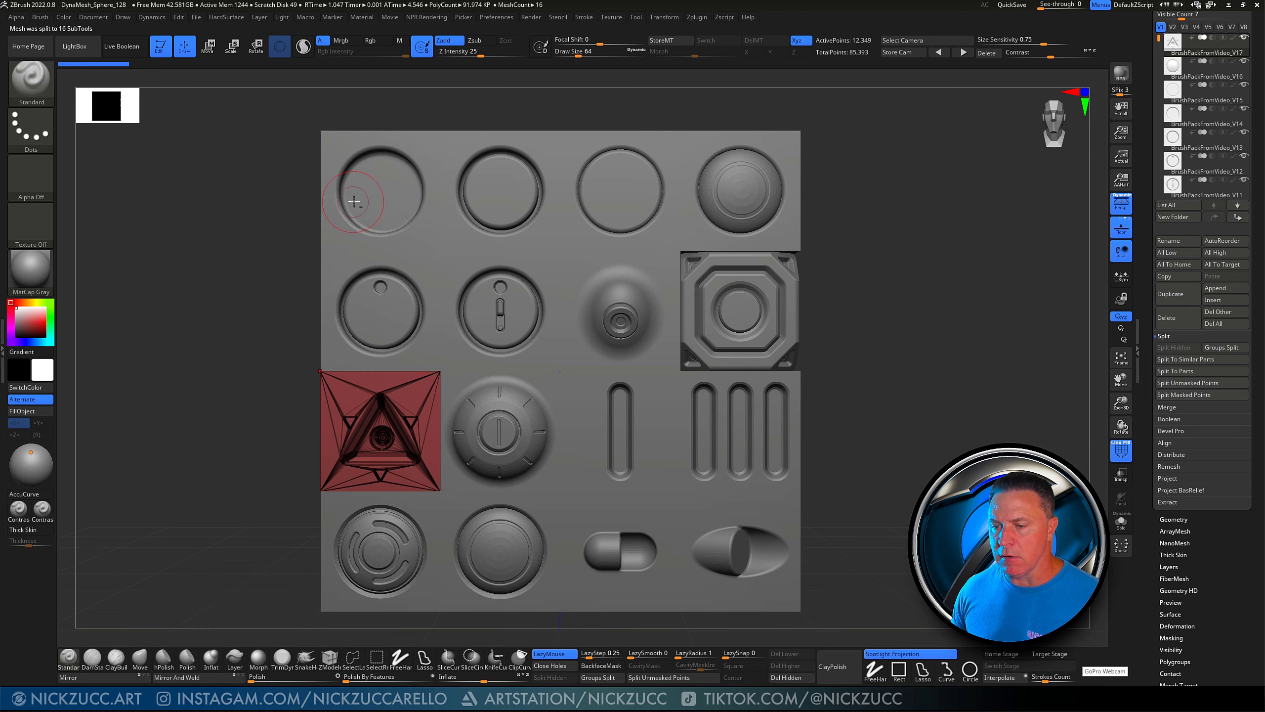
left_click(381, 194, "alt")
left_click(503, 200, "alt")
left_click(615, 199, "alt")
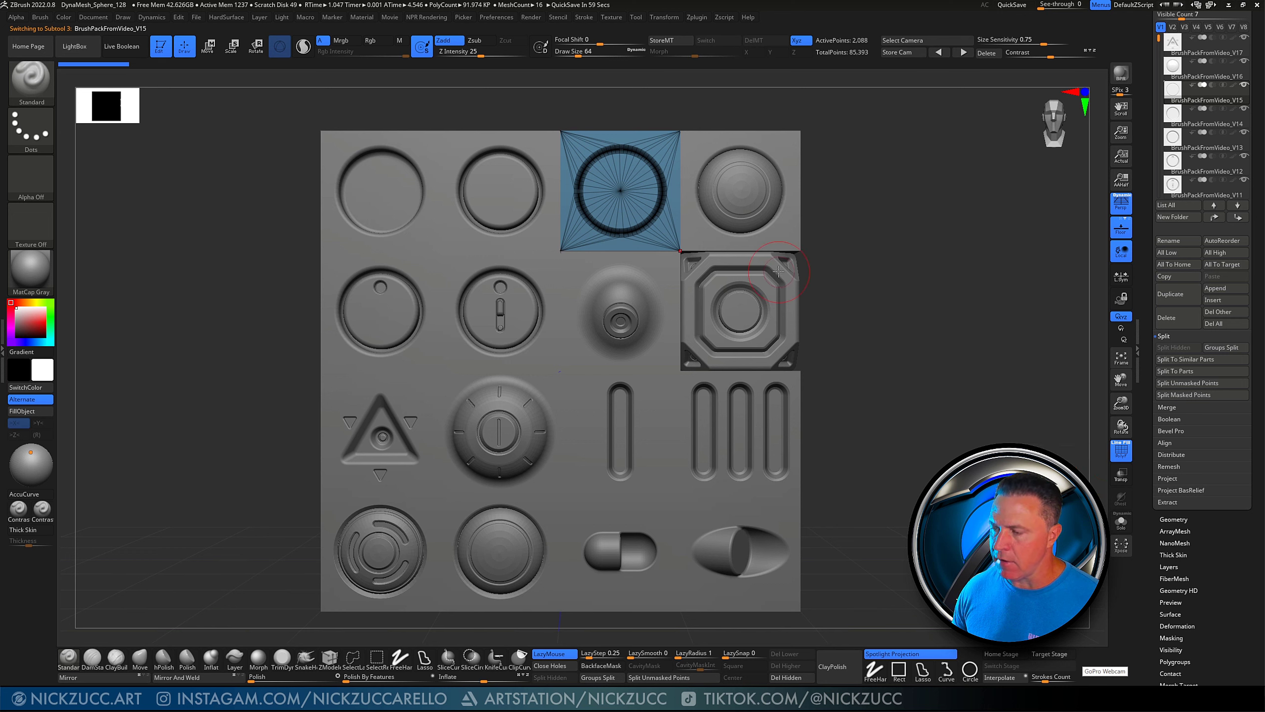
left_click(751, 214, "alt")
left_click(372, 299, "alt")
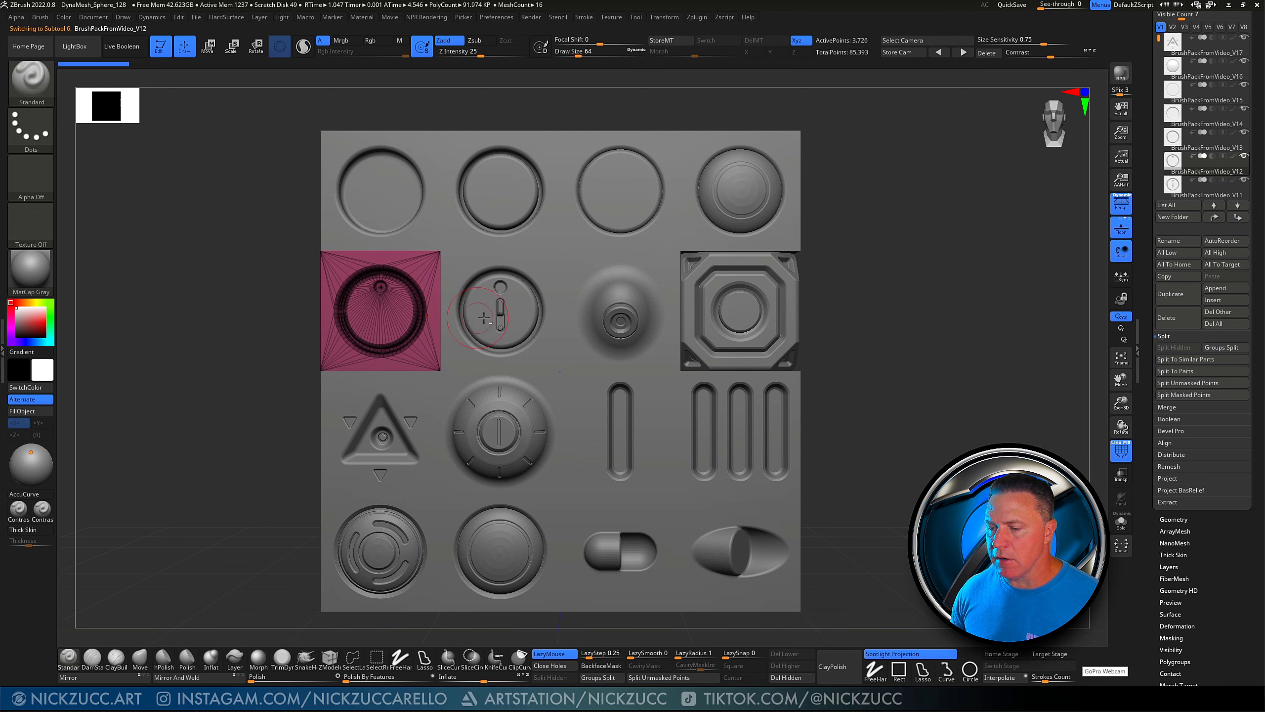
left_click(529, 318, "alt")
left_click(610, 317, "alt")
left_click(713, 328, "alt")
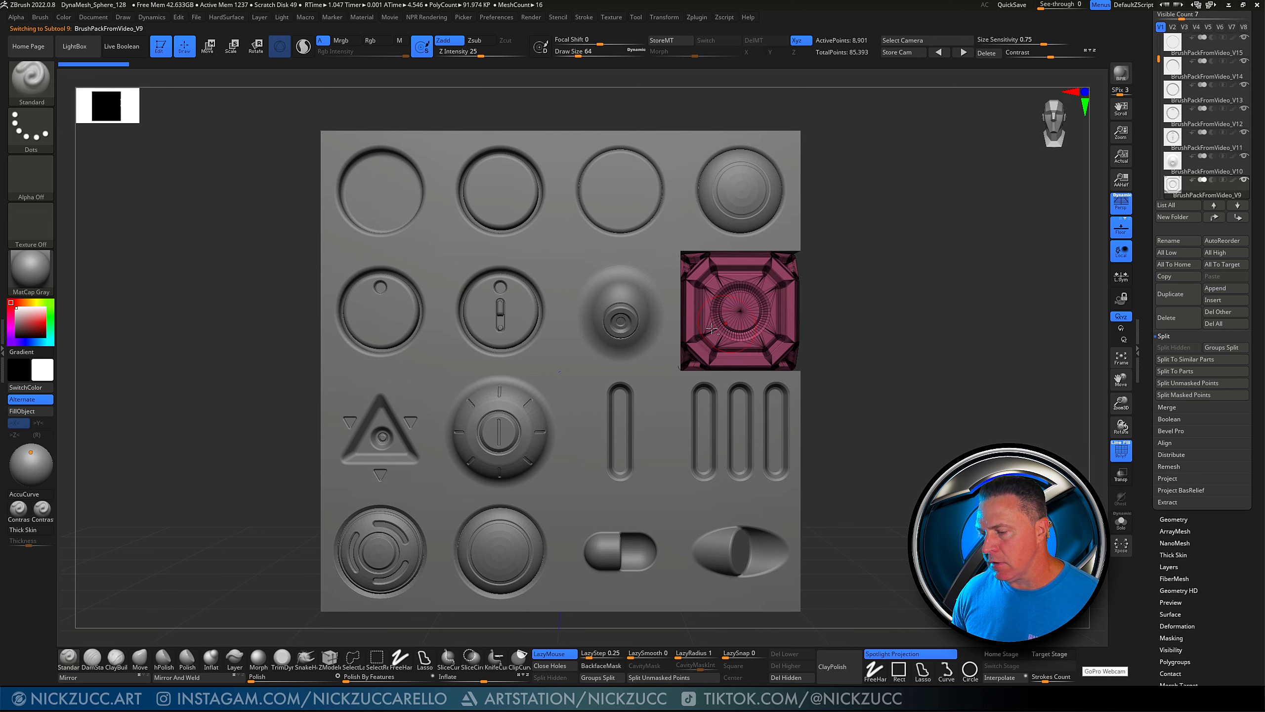
left_click(383, 423, "alt")
left_click(499, 431, "alt")
left_click(620, 429, "alt")
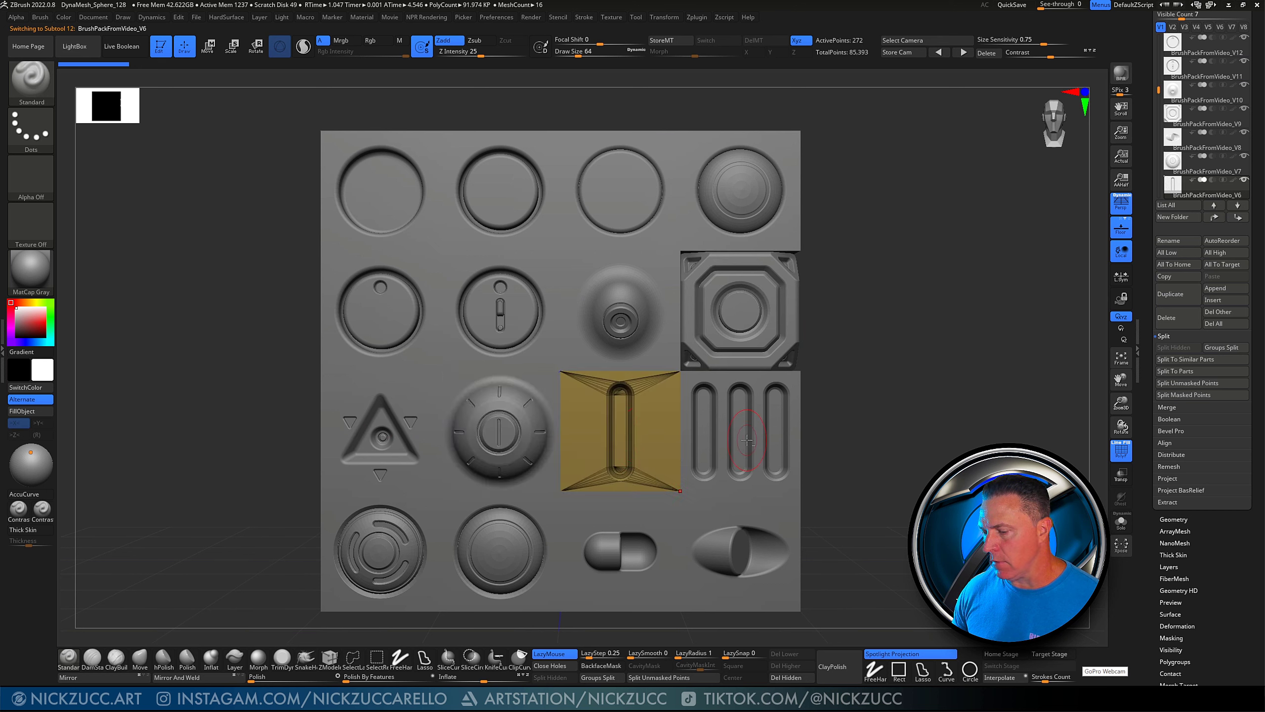
Make the three-slot block at the end of the third row active and isolate it with Solo mode to inspect its shape
left_click(1121, 522)
left_click(1121, 522)
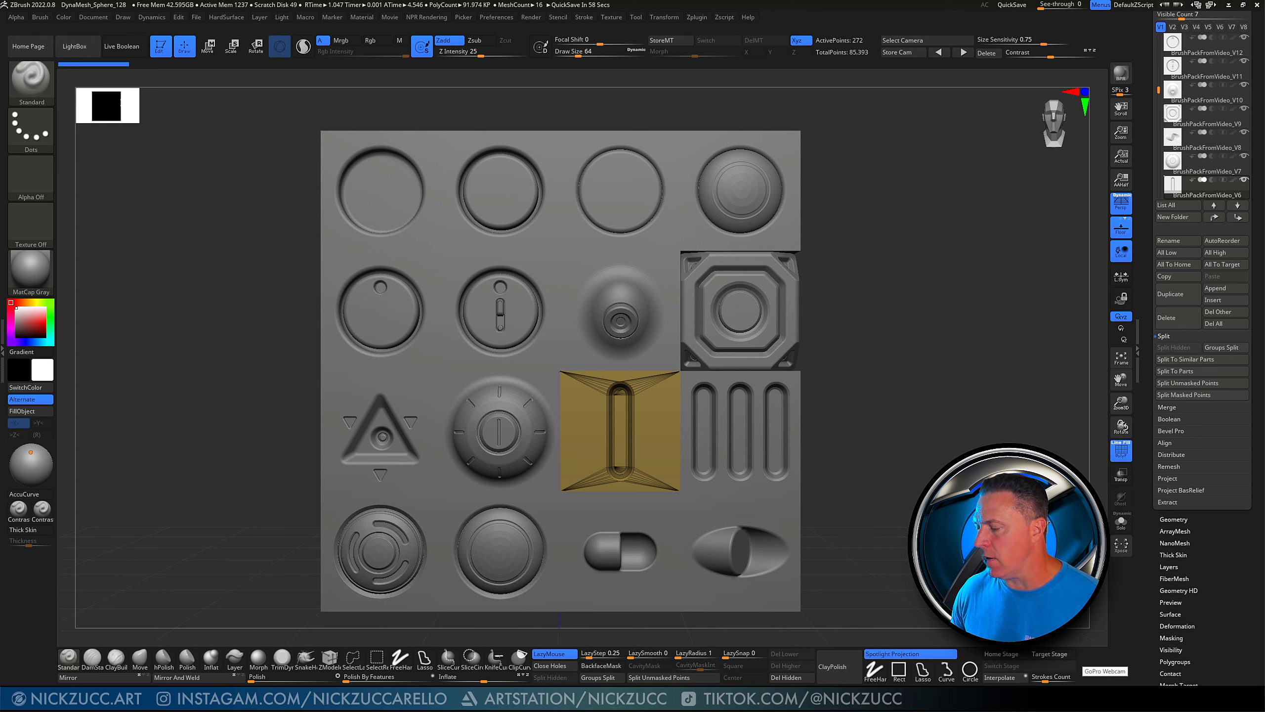
key("alt+Down")
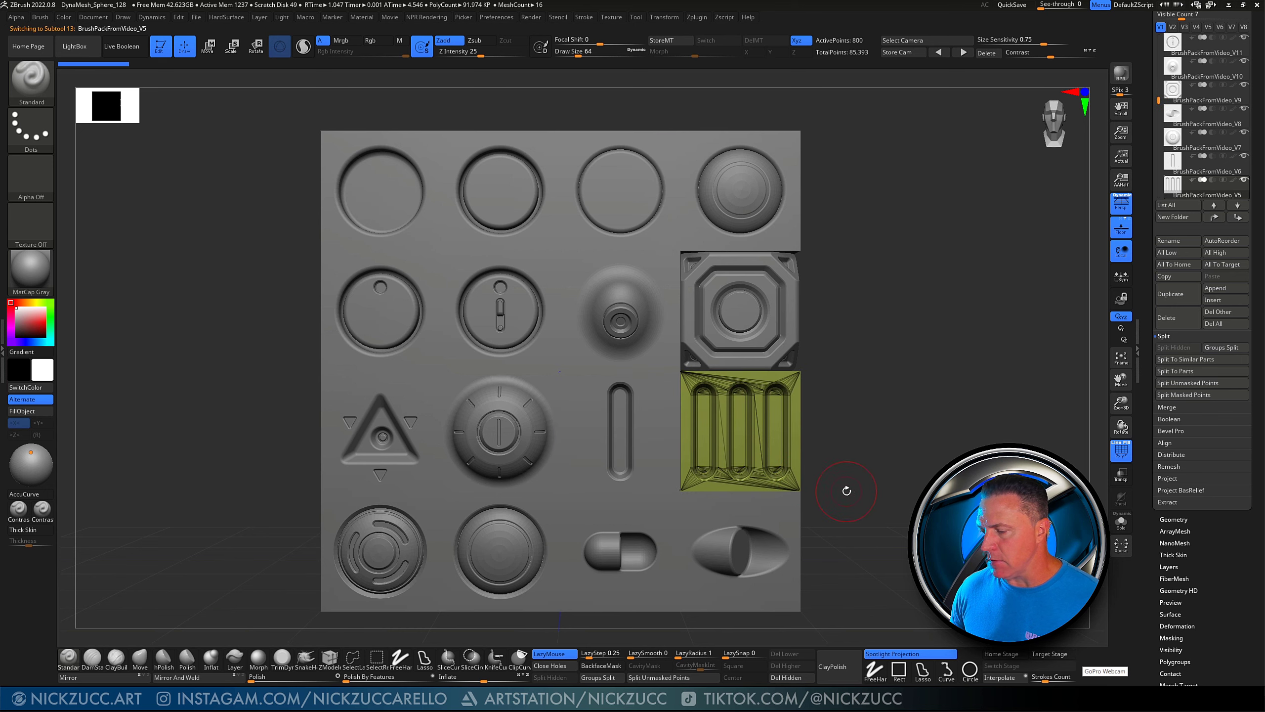
key("alt+s")
left_click_drag(898, 484, 871, 491)
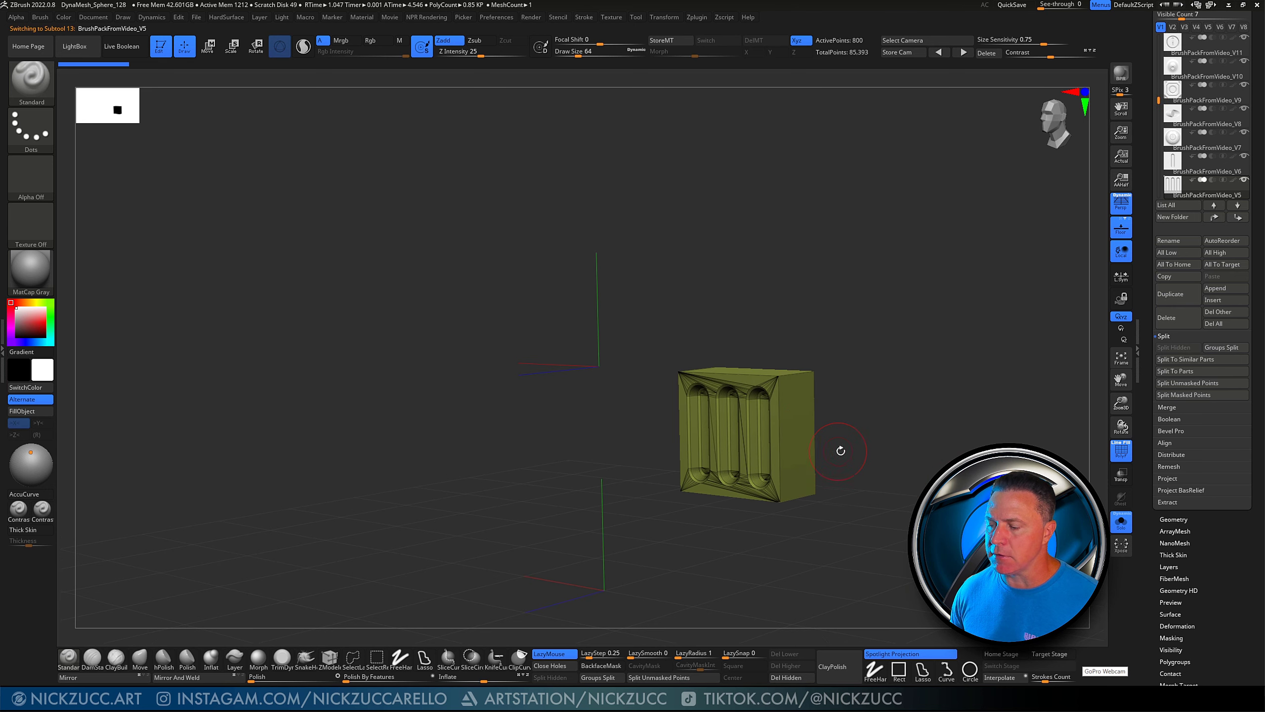
Inspect the isolated three-slot block up close and turn off Solo mode to show the whole brush pack again
left_click_drag(857, 449, 898, 473)
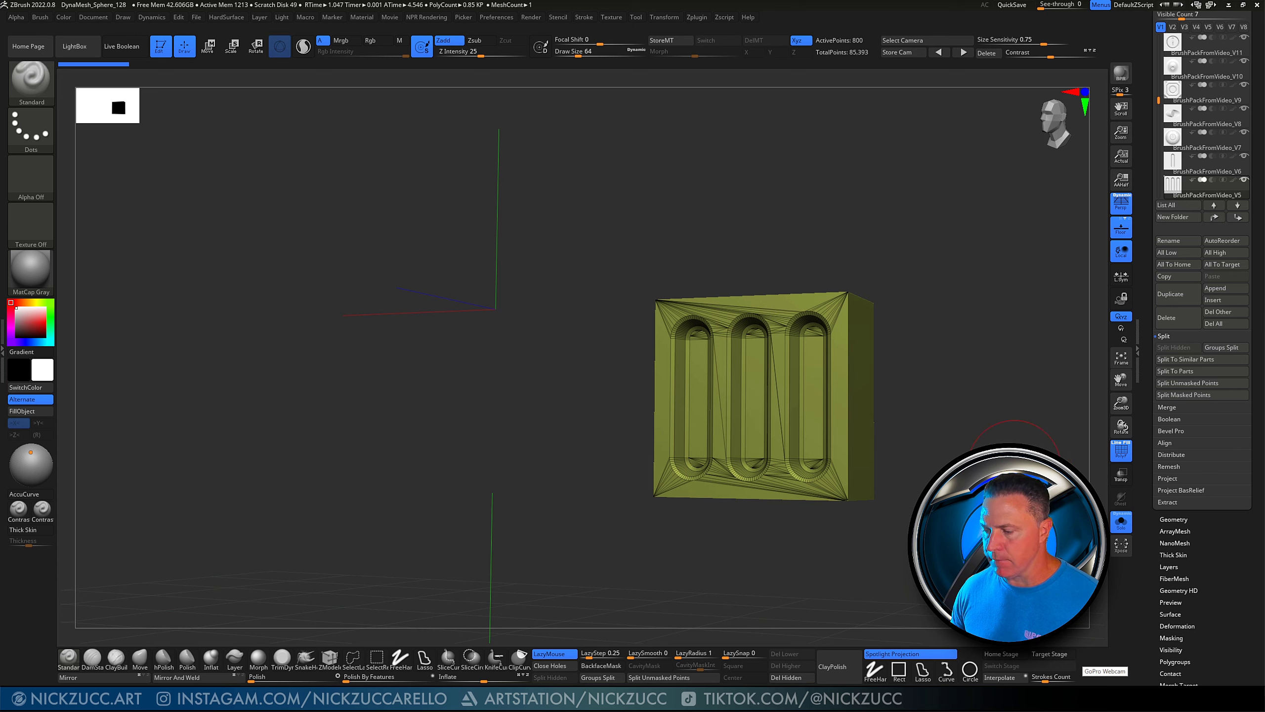
left_click(1124, 519)
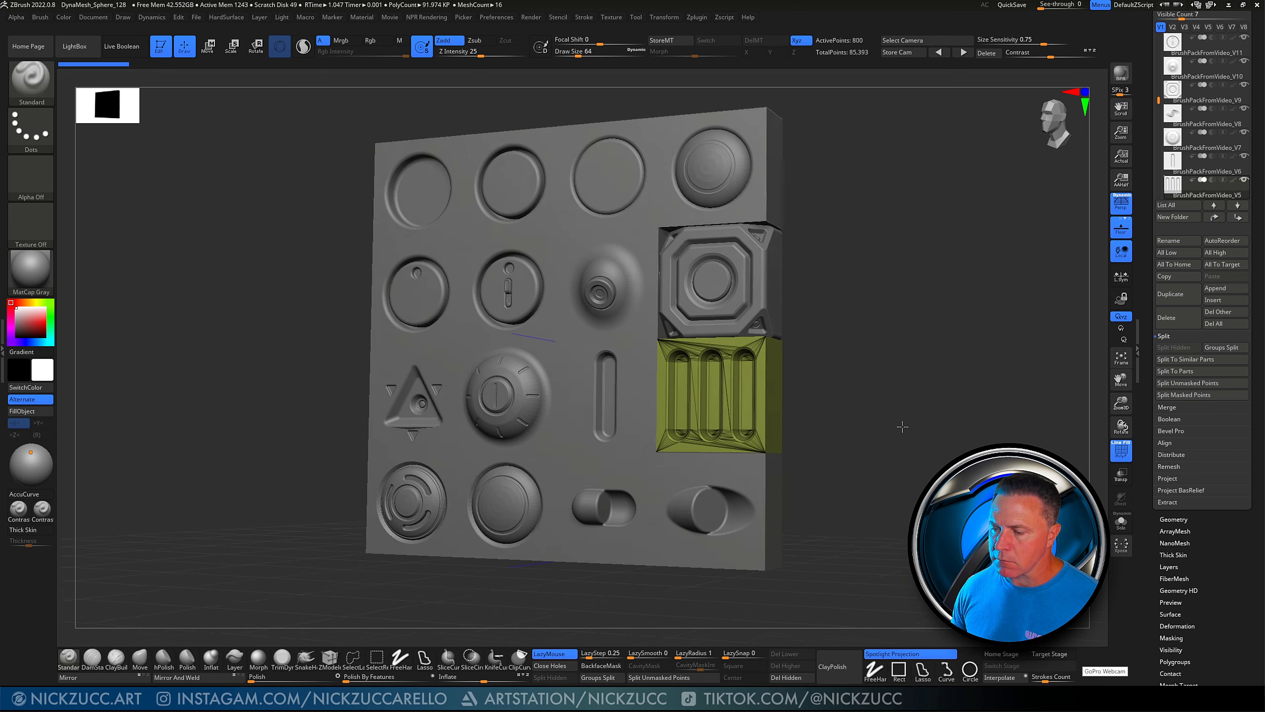
left_click_drag(902, 427, 956, 462)
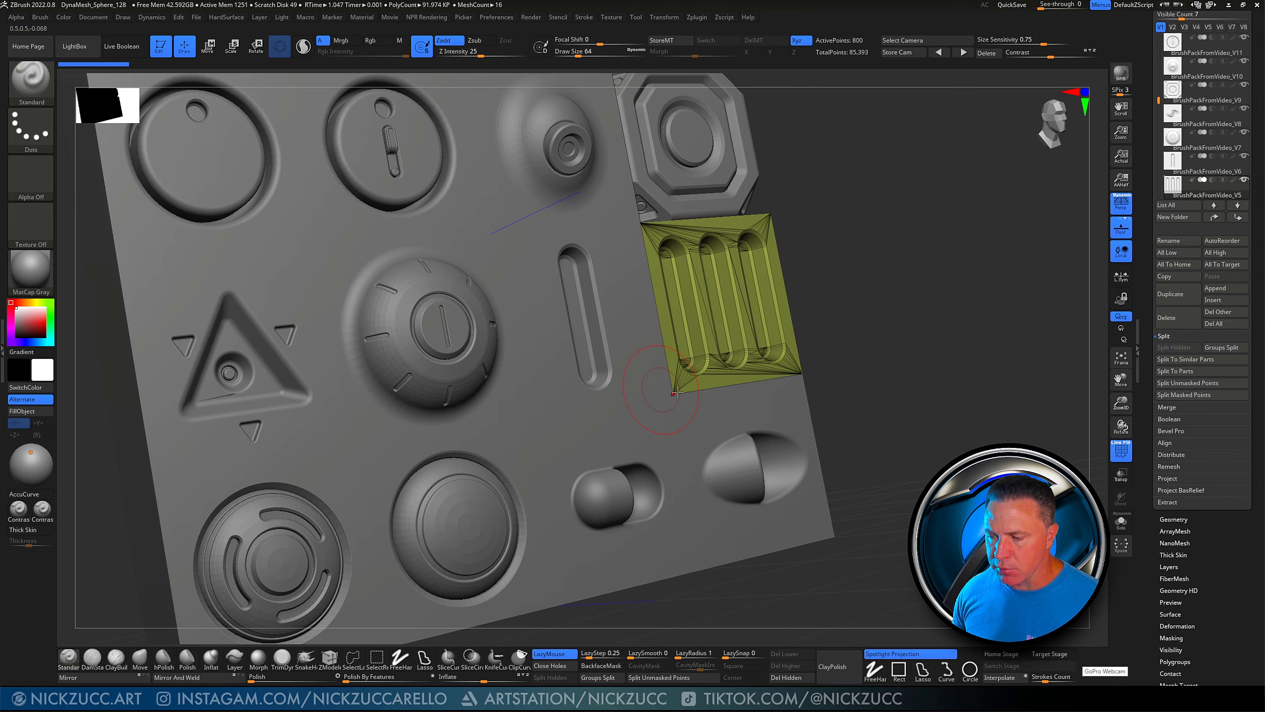
left_click_drag(954, 398, 903, 433)
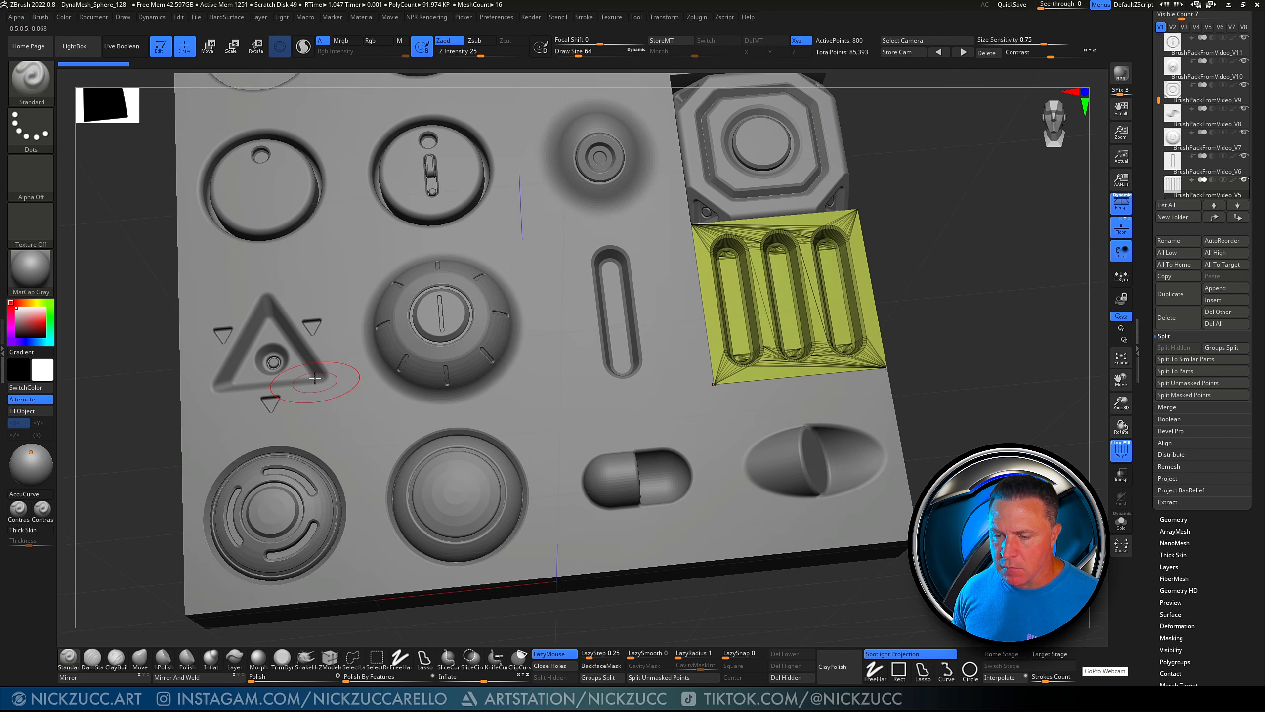
left_click_drag(148, 392, 175, 415, "alt")
left_click_drag(1023, 475, 903, 447, "alt")
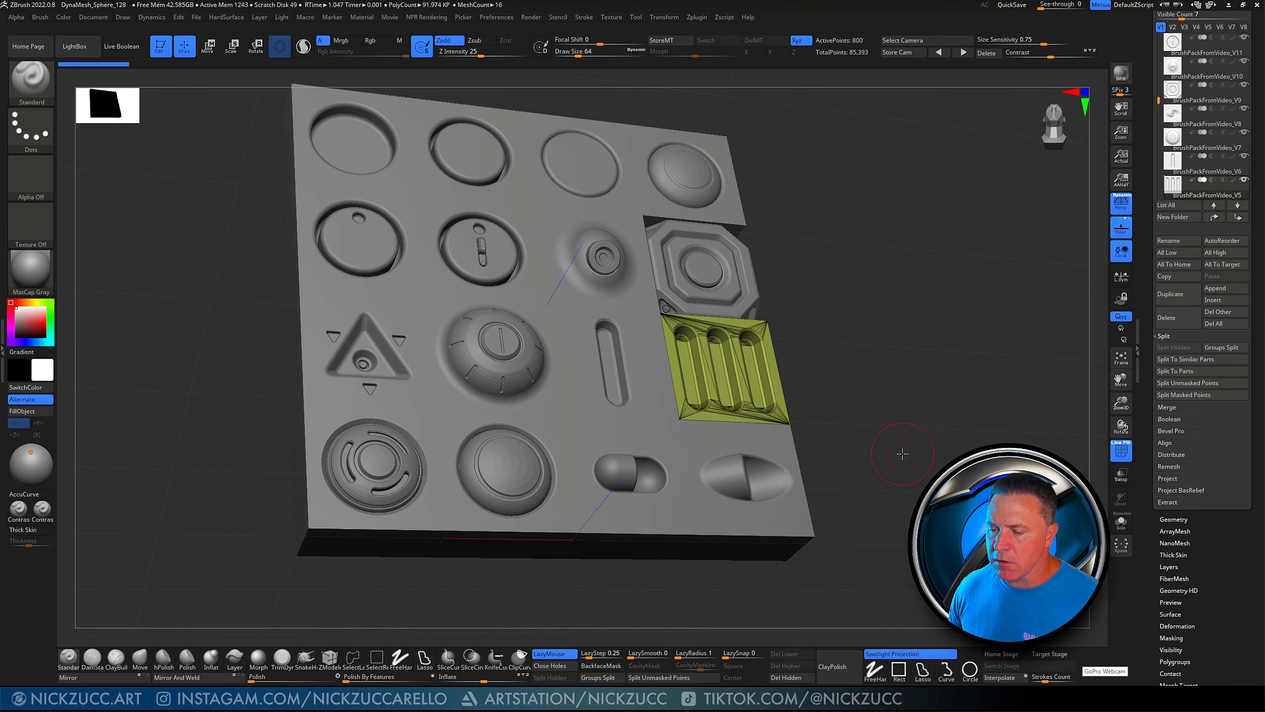
Make the round vent block at the start of the fourth row active, isolate it with Solo mode and frame it
left_click(374, 472, "alt")
left_click_drag(462, 603, 569, 526, "shift")
key("shift+alt+s")
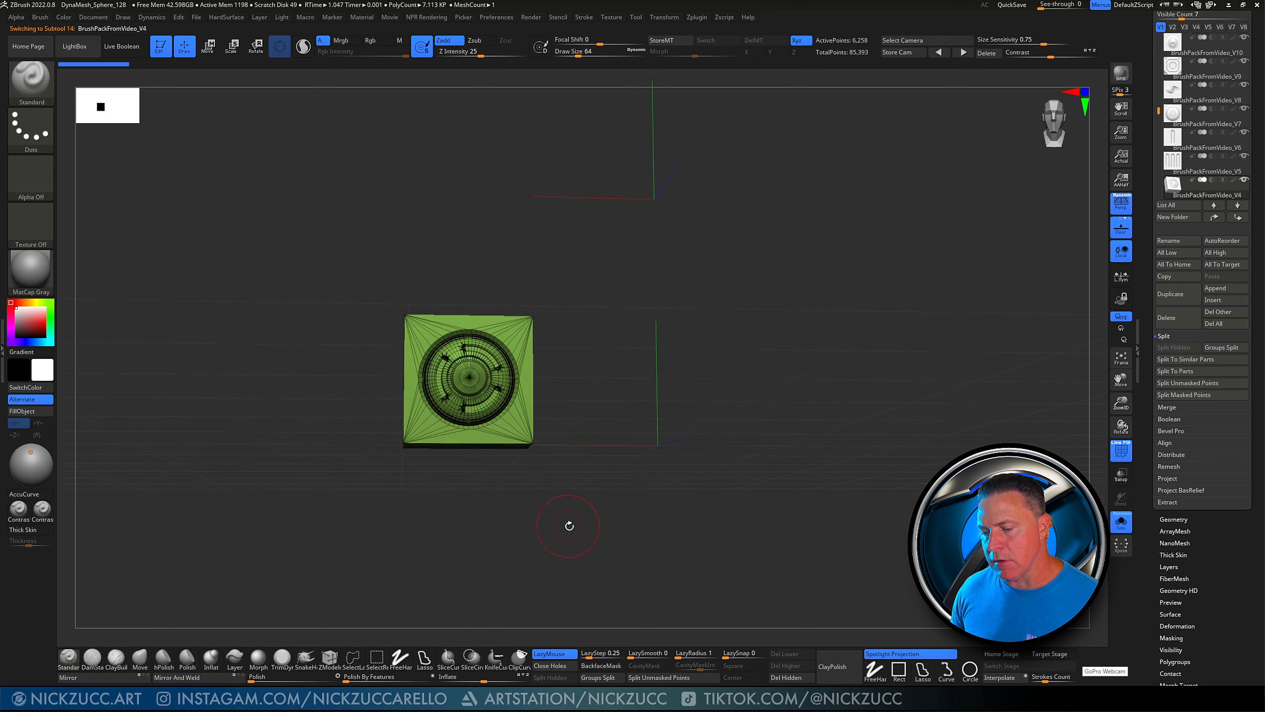
key("f")
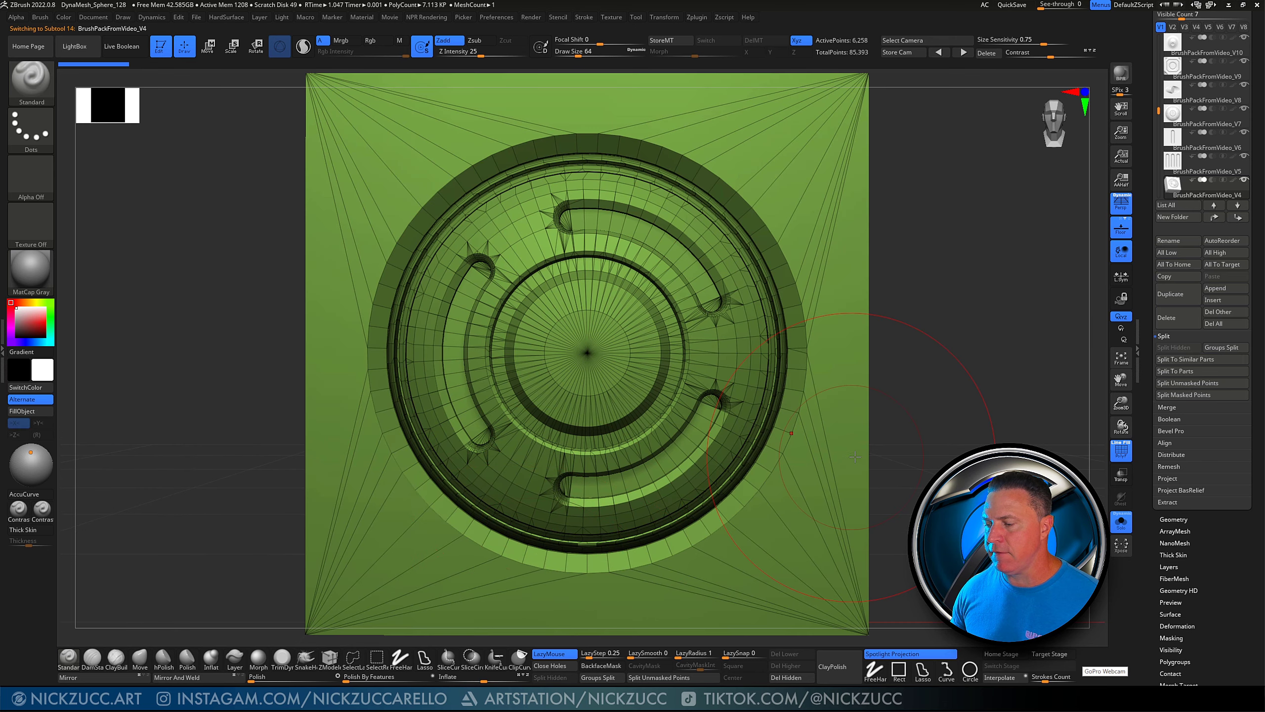
left_click_drag(927, 443, 921, 423, "alt")
mouse_move(992, 494)
left_mouse_down()
mouse_move(958, 456)
mouse_move(959, 468)
mouse_move(962, 444)
mouse_move(971, 461)
mouse_move(945, 464)
mouse_move(940, 452)
left_mouse_up()
key("s")
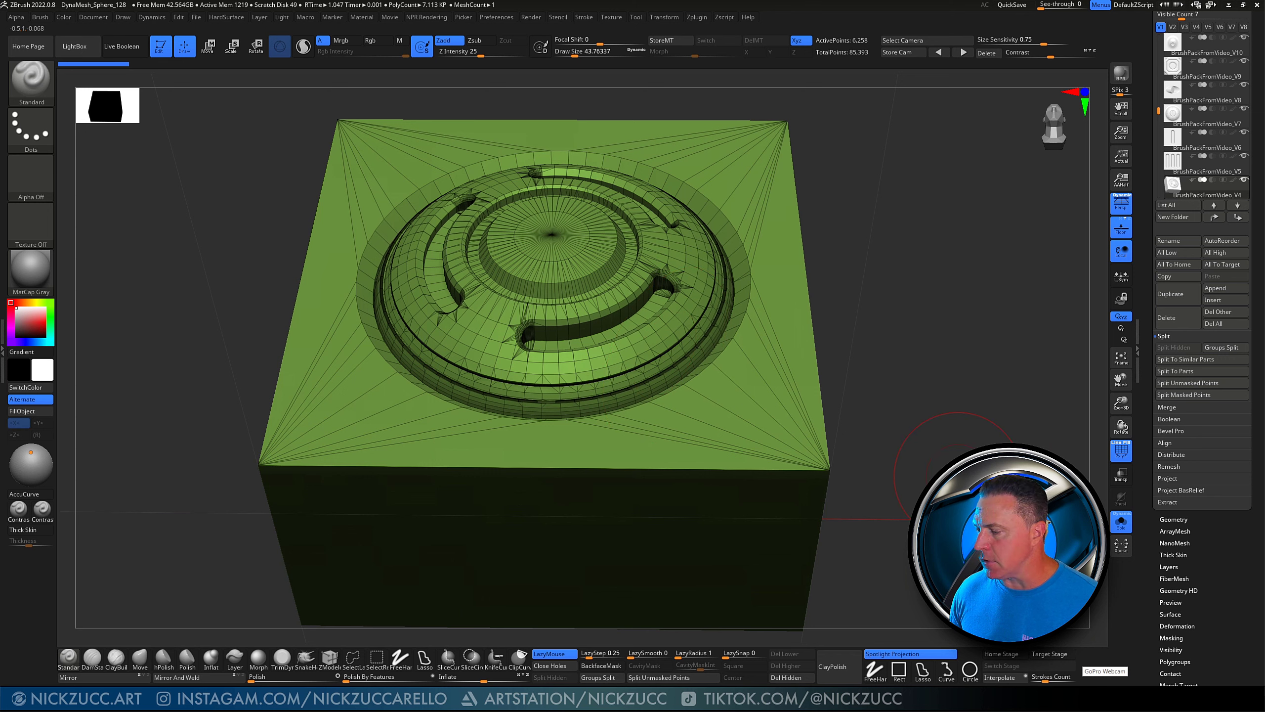
Assign polygroups to the vent block with Groups By Normals and hide the polyframe lines, keeping the group colours shown
left_click_drag(1175, 554, 1145, 459)
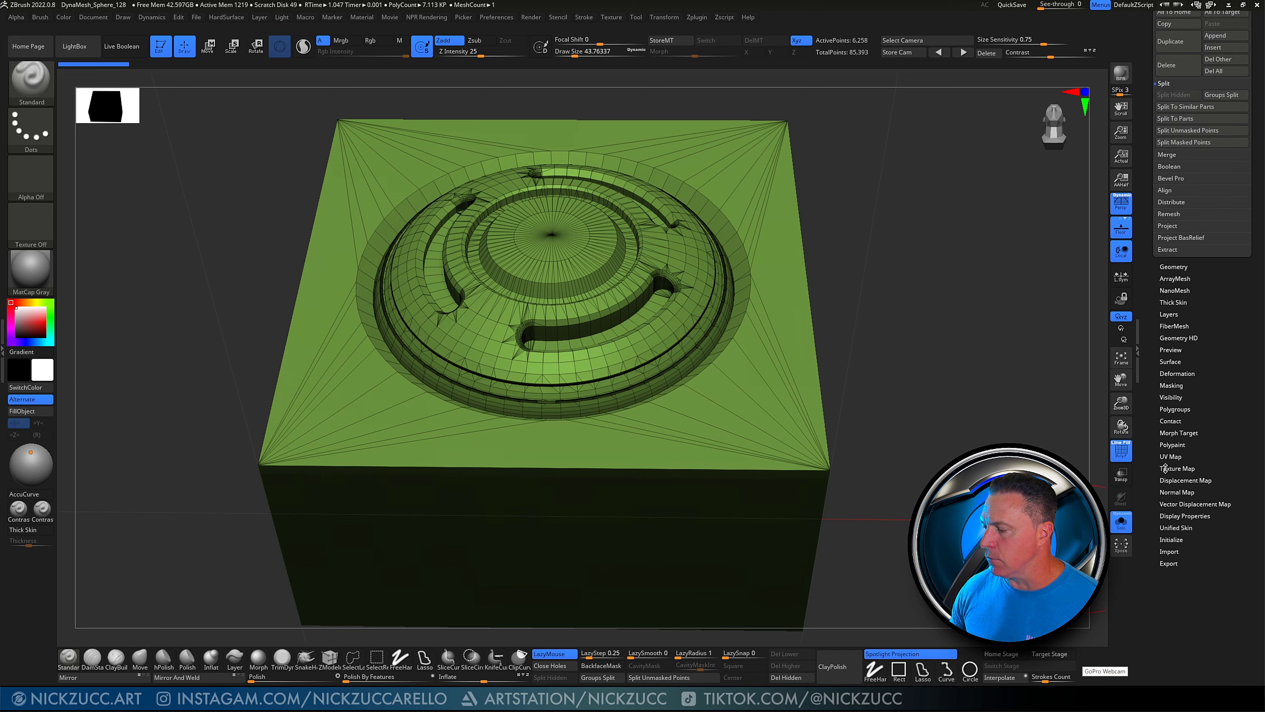
left_click(1177, 409)
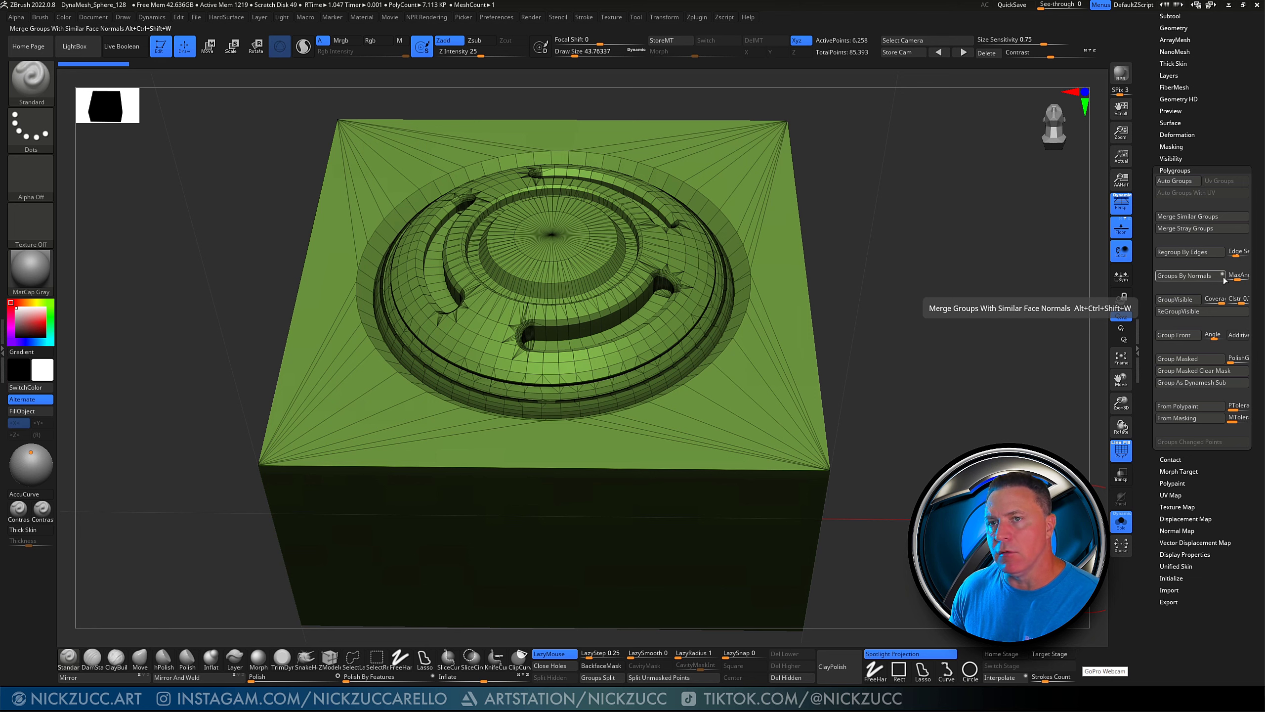
left_click(1191, 275)
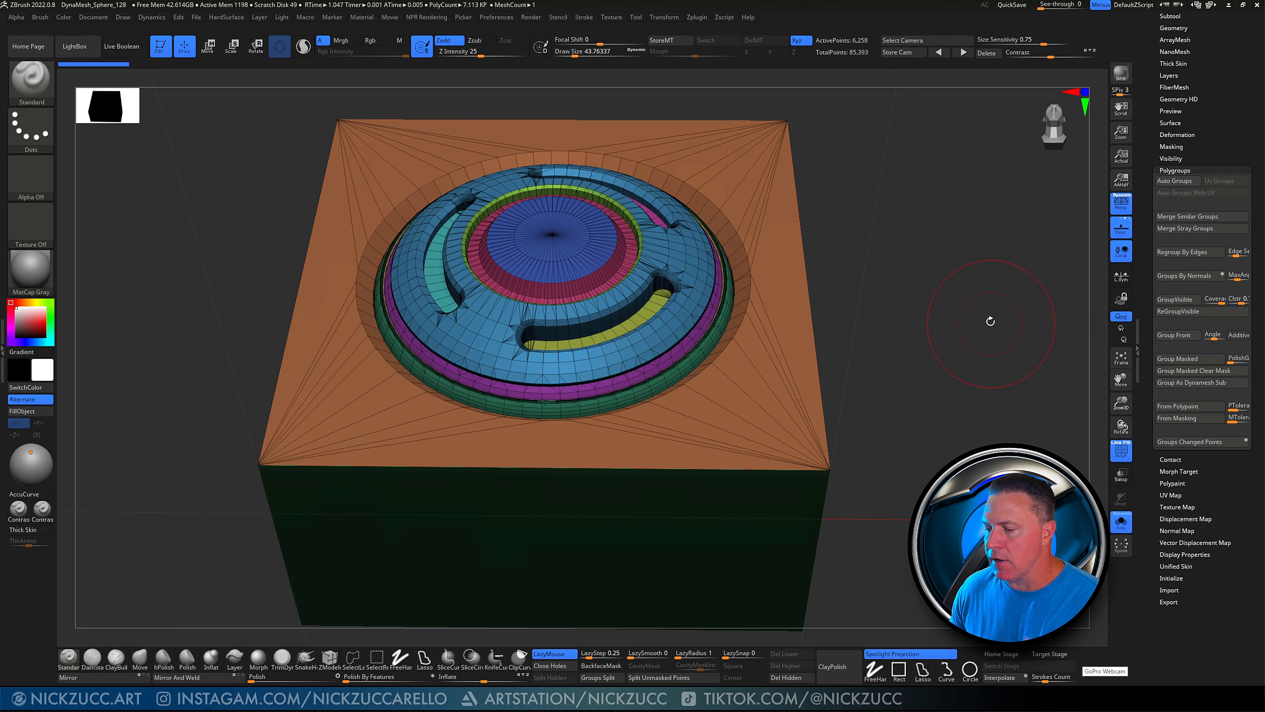
mouse_move(988, 319)
left_mouse_down()
mouse_move(985, 356)
mouse_move(930, 364)
mouse_move(962, 391)
left_mouse_up()
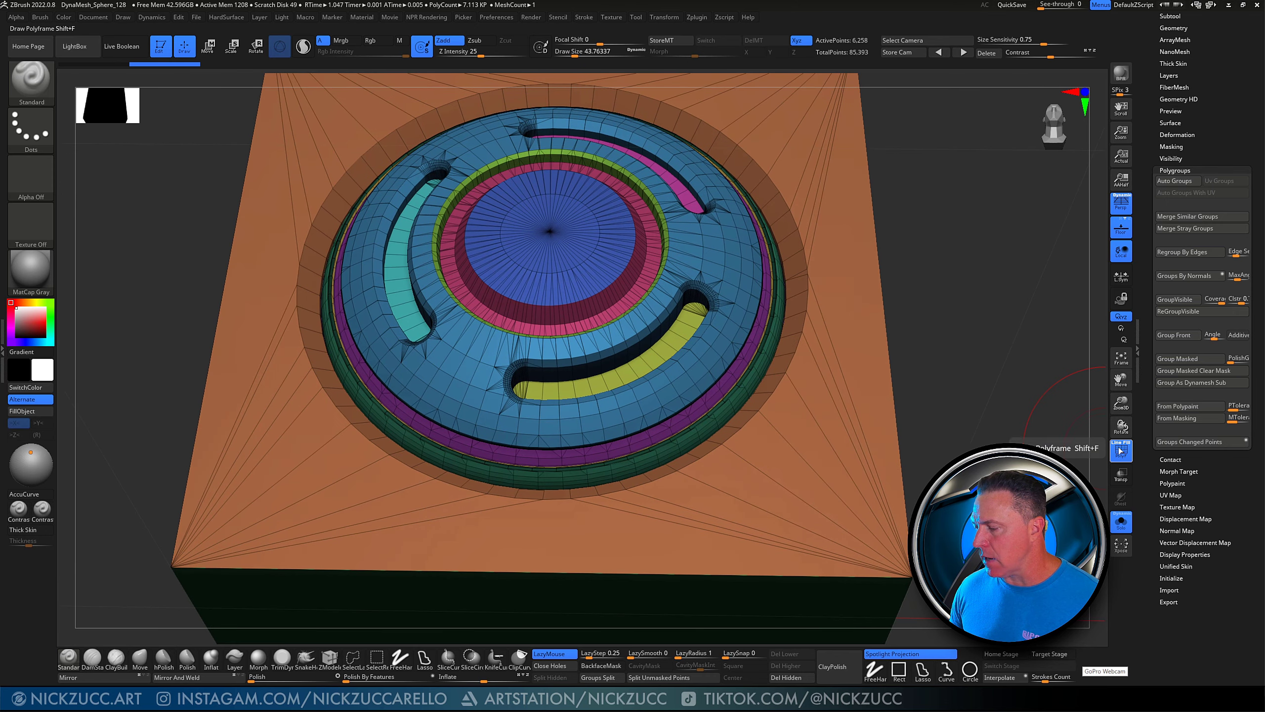
left_click(1118, 447)
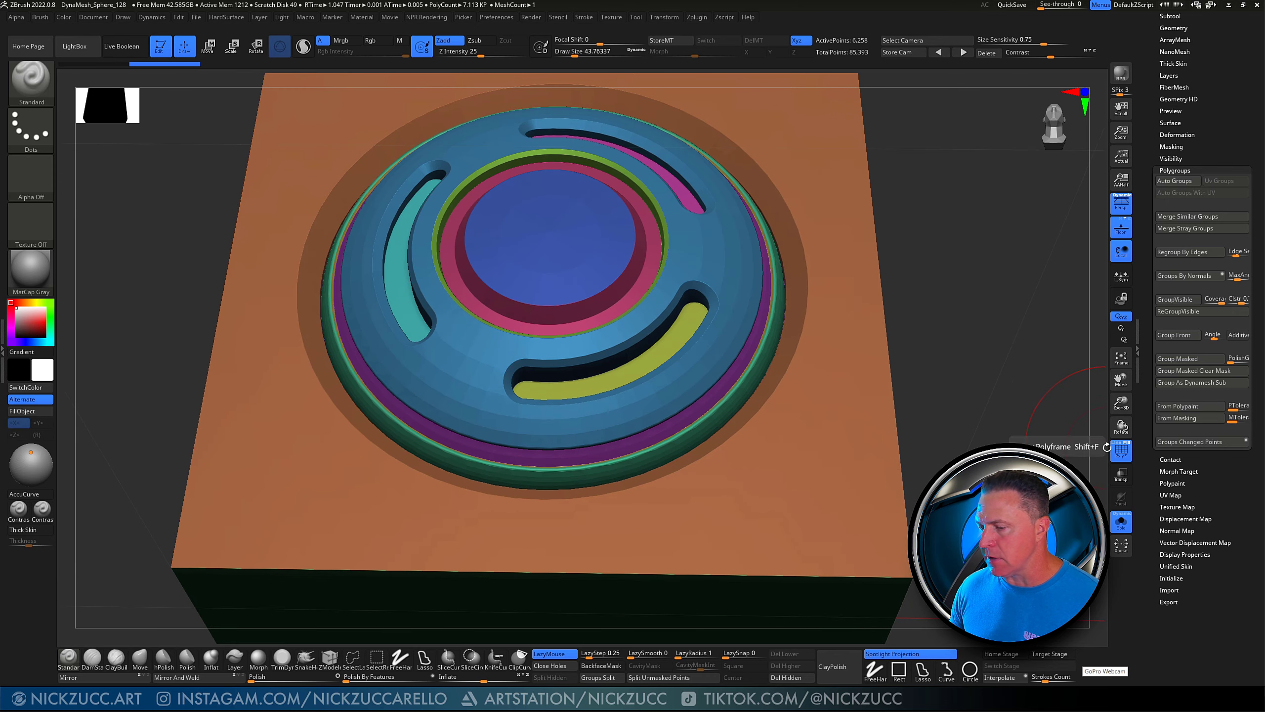
mouse_move(1028, 421)
left_mouse_down()
mouse_move(1003, 428)
mouse_move(893, 402)
mouse_move(909, 331)
mouse_move(693, 364)
mouse_move(807, 376)
mouse_move(774, 381)
mouse_move(827, 366)
mouse_move(865, 390)
mouse_move(856, 433)
mouse_move(837, 432)
mouse_move(843, 409)
mouse_move(853, 424)
mouse_move(881, 423)
left_mouse_up()
key("s")
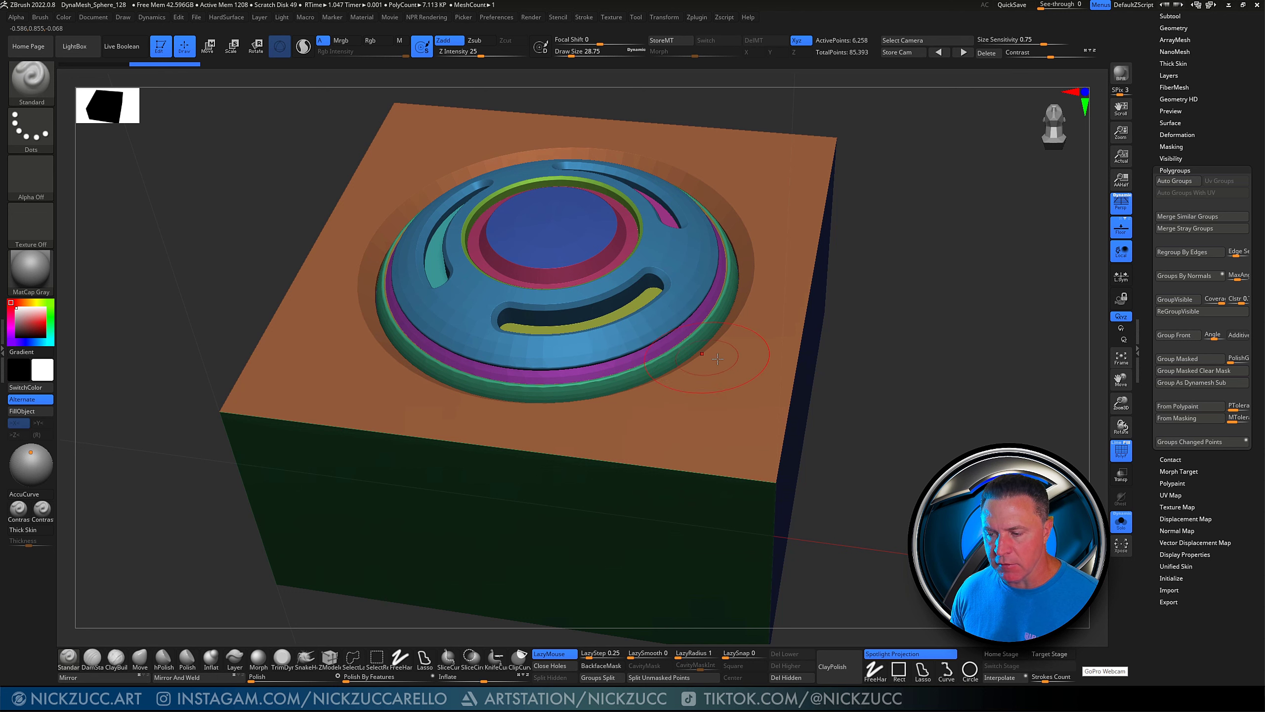
Try subdividing the vent block once and undo the subdivision
key("ctrl+d")
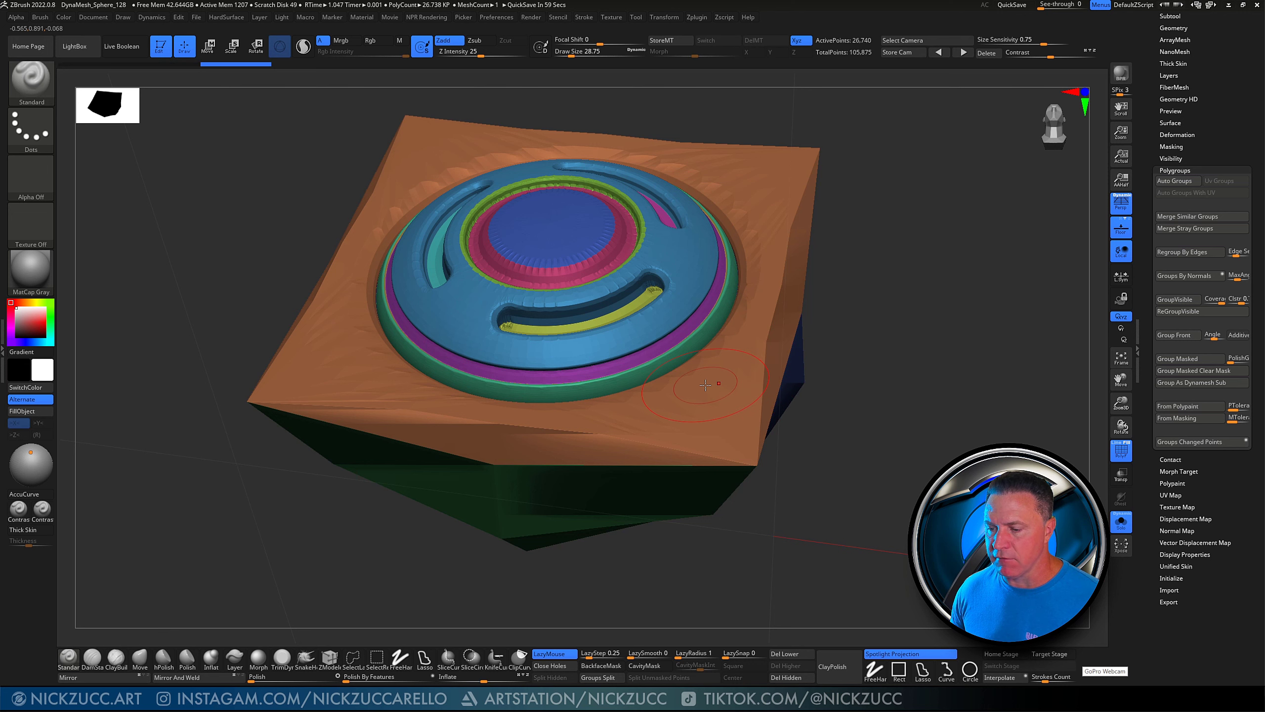
key("ctrl+z")
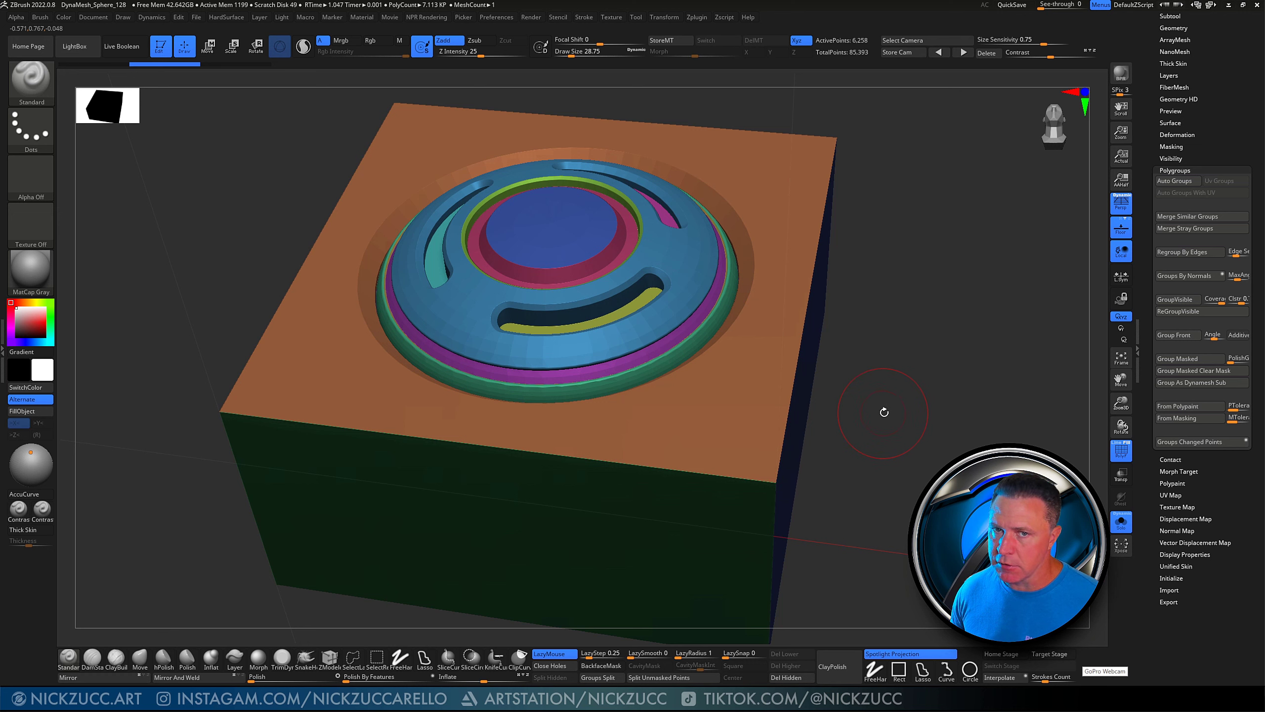
left_click_drag(897, 401, 897, 407)
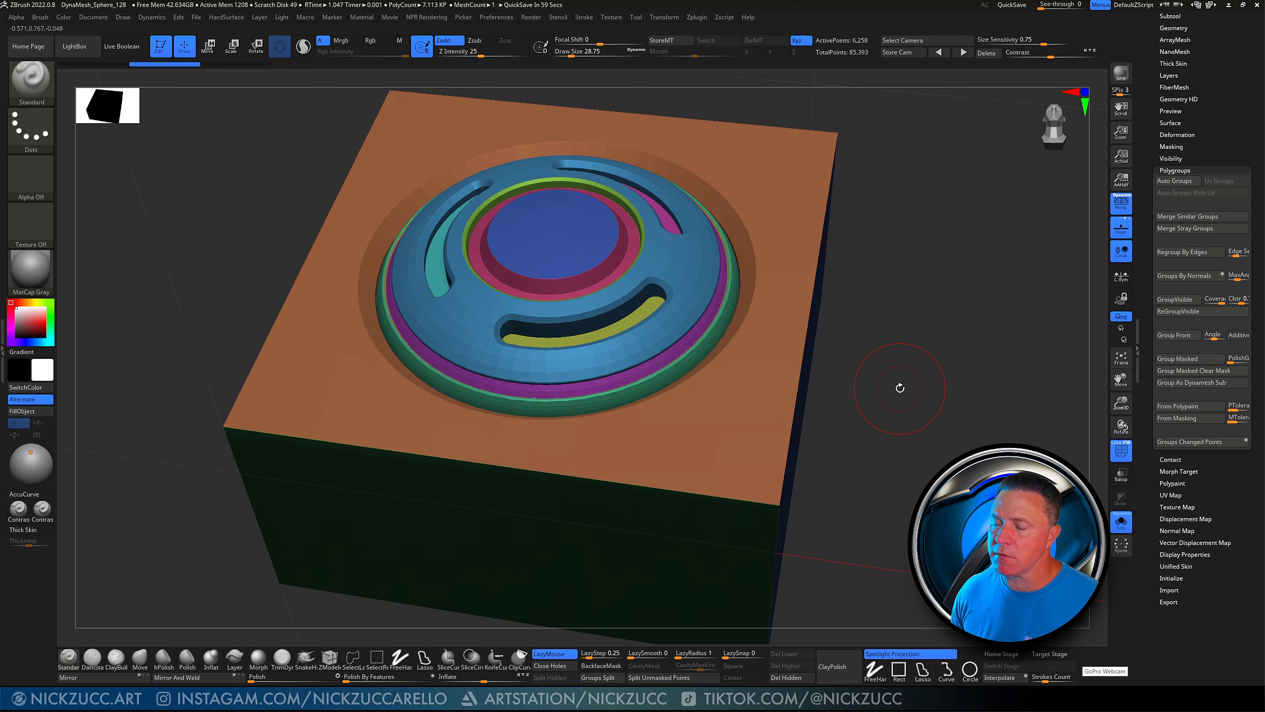
left_click_drag(900, 389, 897, 394)
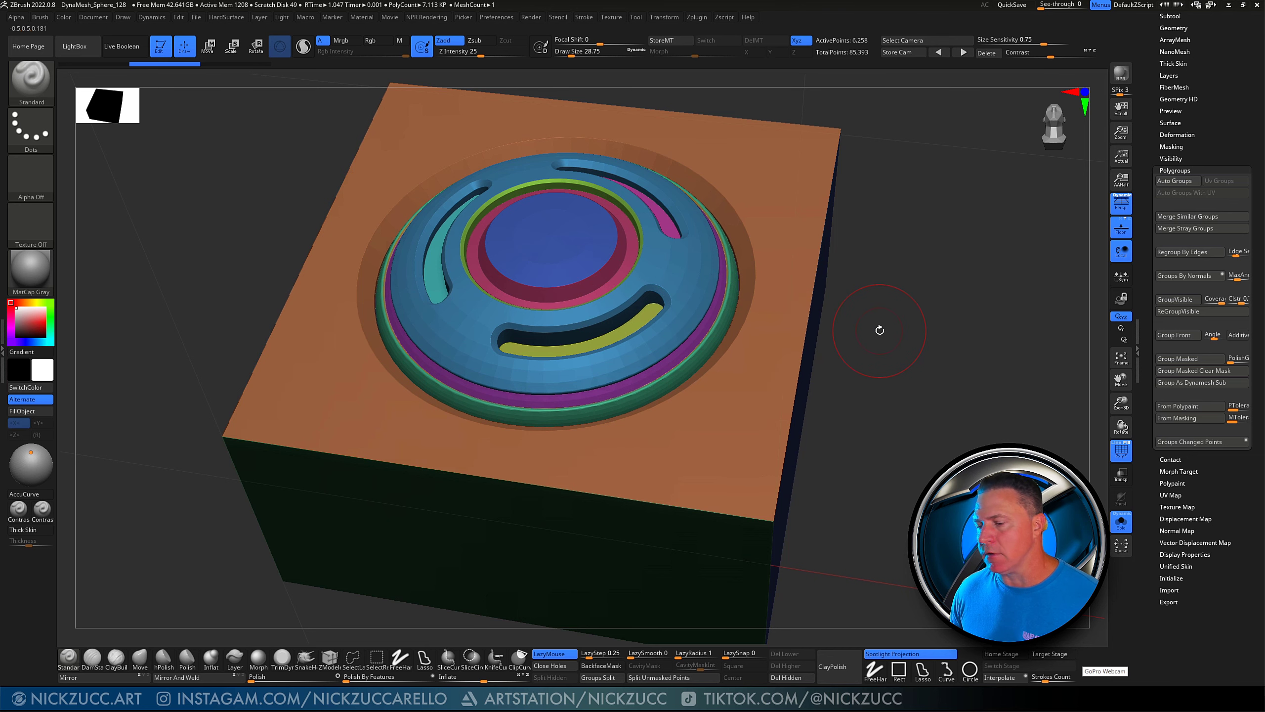
left_click_drag(880, 330, 880, 332)
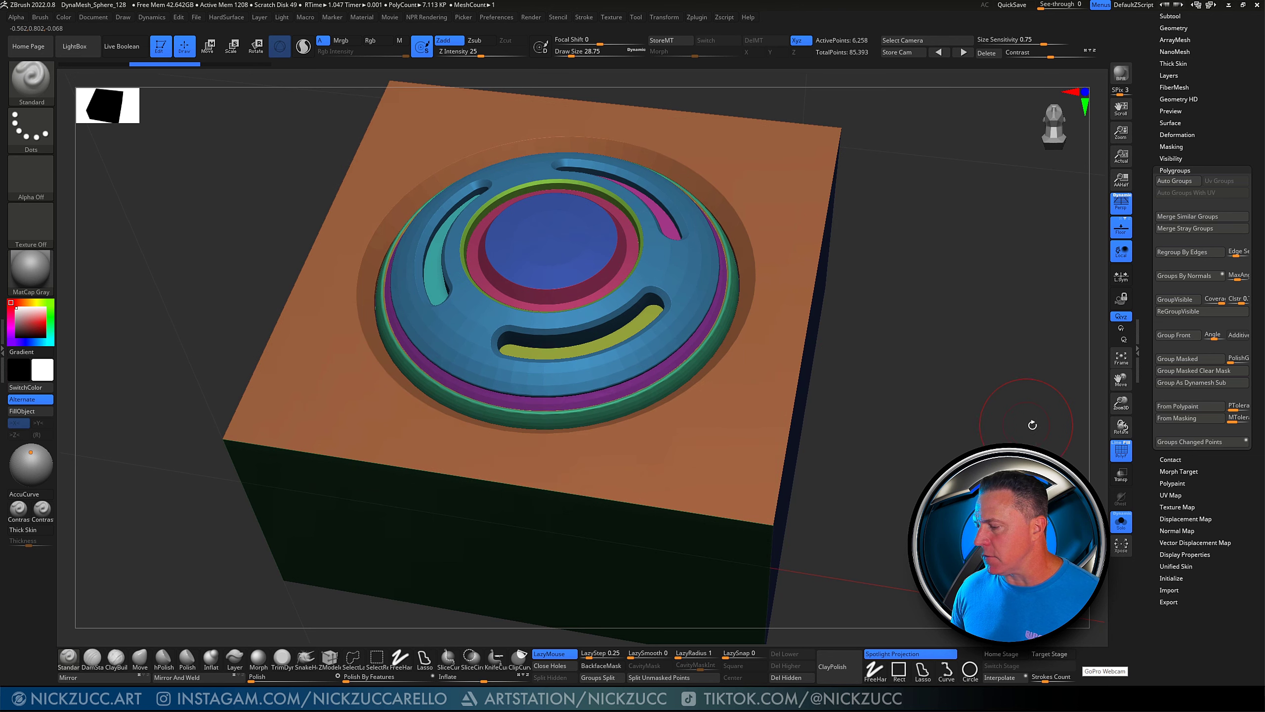
left_click_drag(932, 364, 954, 378, "alt")
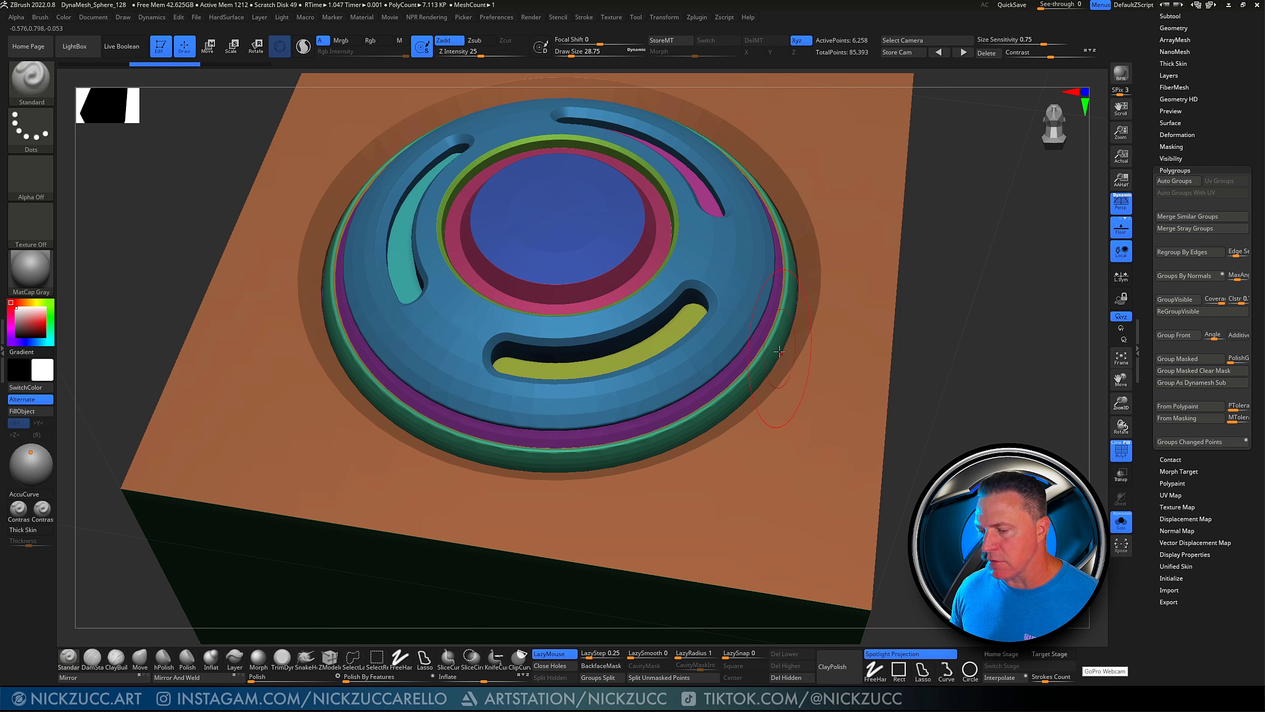
Set the Groups By Normals maximum angle tolerance to 15 and regroup the vent block
left_click(1242, 276)
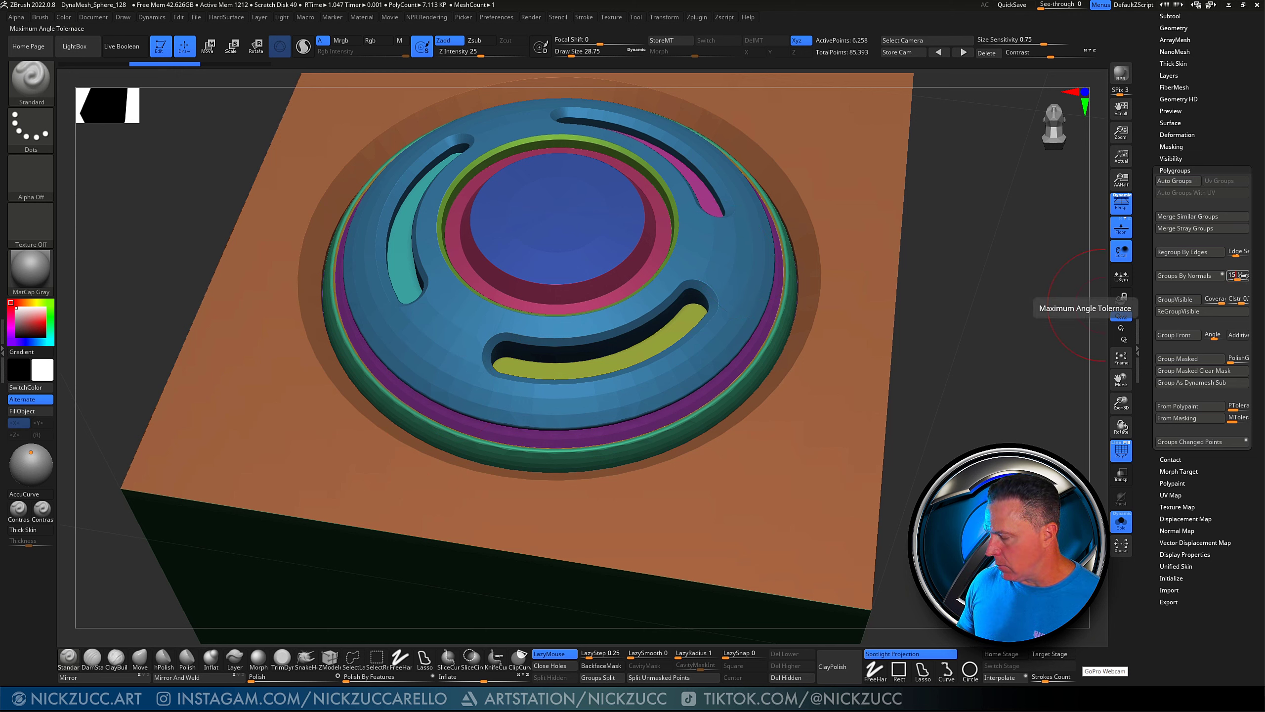
key("Return")
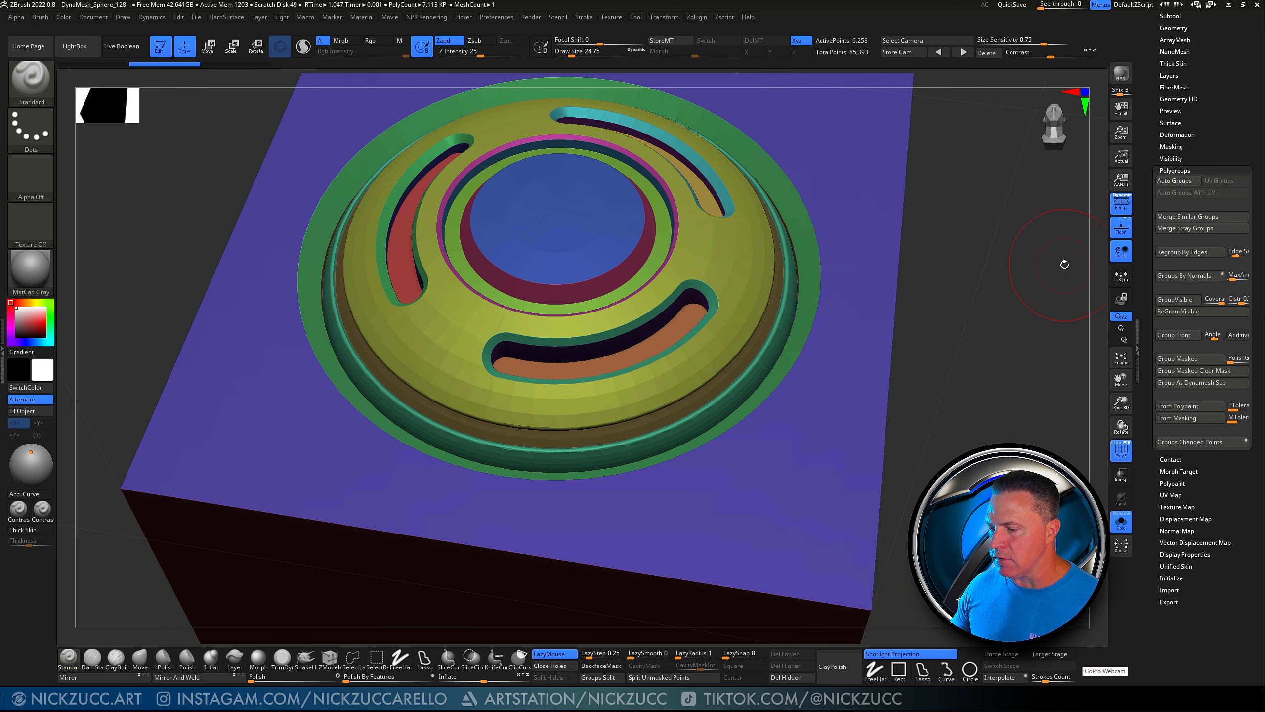
left_click_drag(1035, 294, 1026, 317)
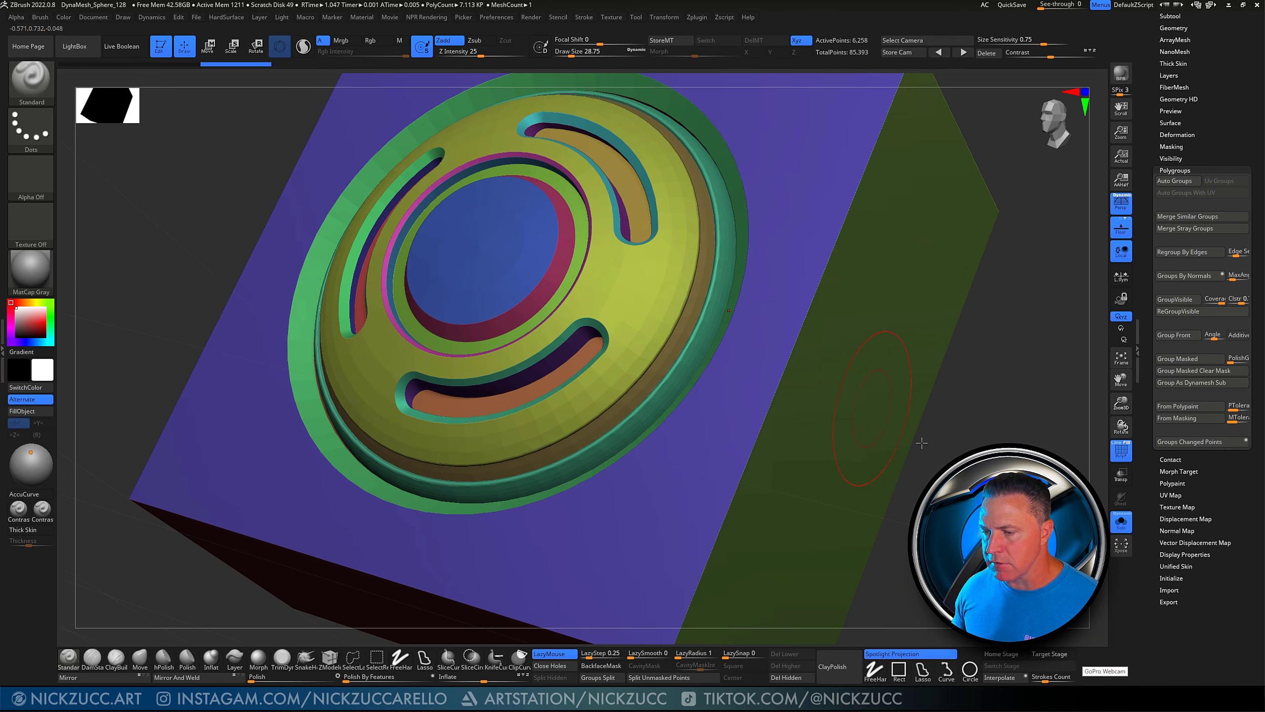
mouse_move(991, 399)
left_mouse_down()
mouse_move(1001, 418)
mouse_move(992, 387)
left_mouse_up()
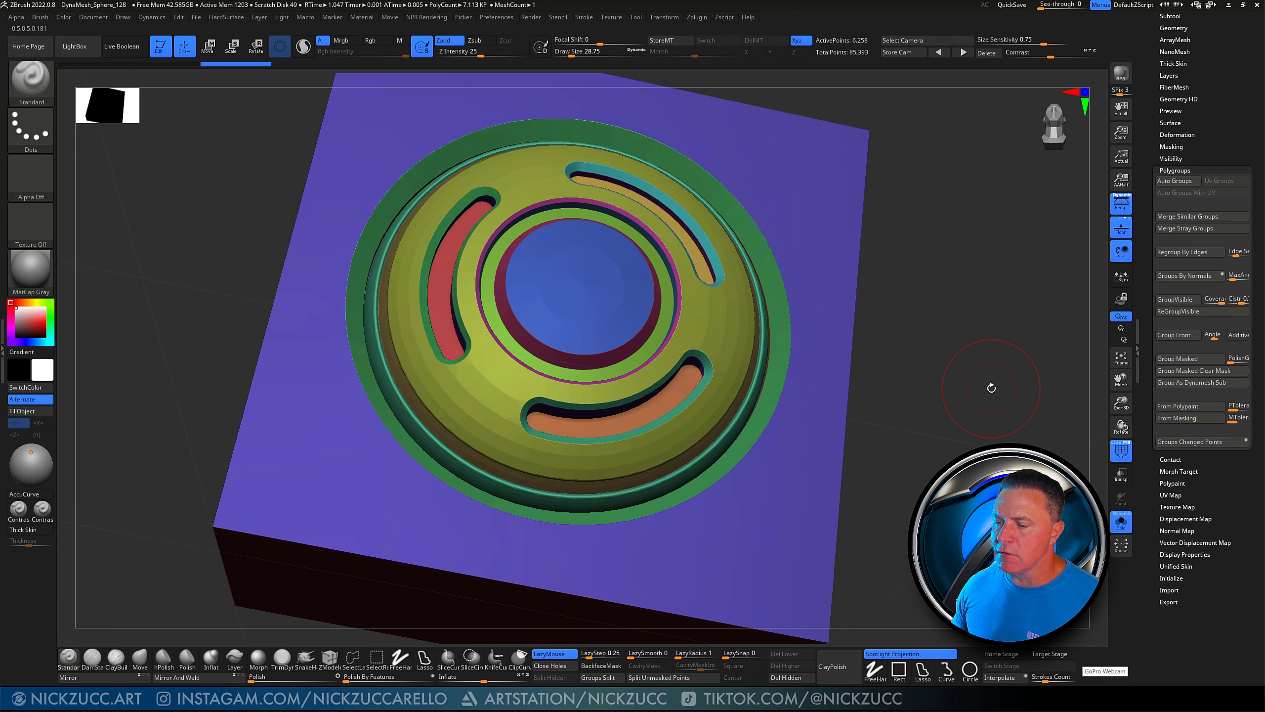
Lower the maximum angle tolerance to 5, regroup the vent block by normals and inspect the slots and outer rings
left_click(1238, 276)
type("5")
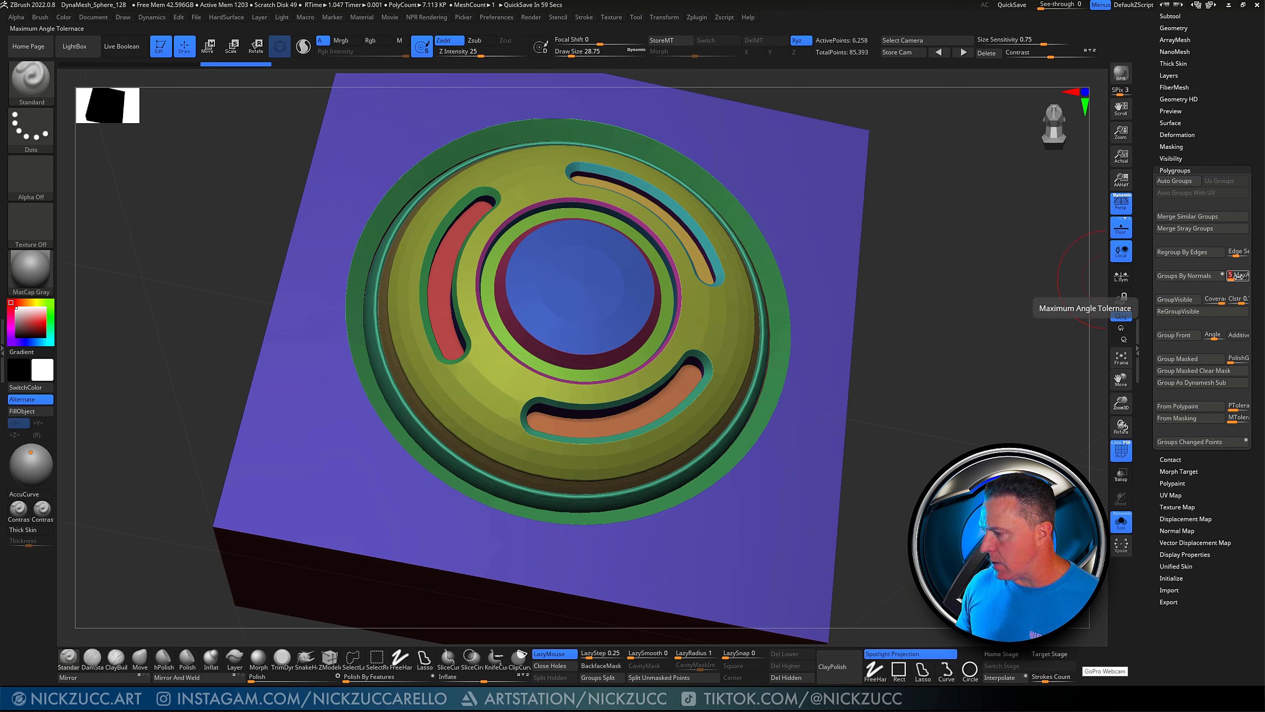
left_click(1204, 279)
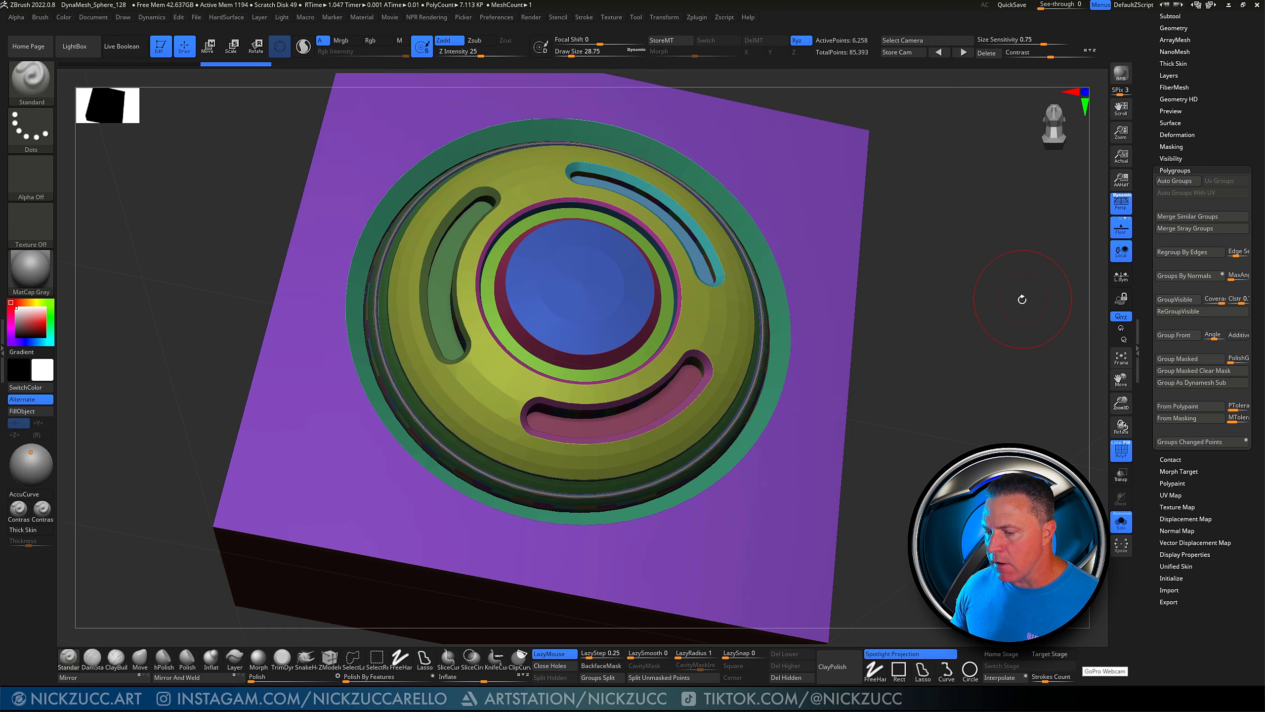
mouse_move(1019, 301)
left_mouse_down()
mouse_move(881, 412)
mouse_move(872, 479)
left_mouse_up()
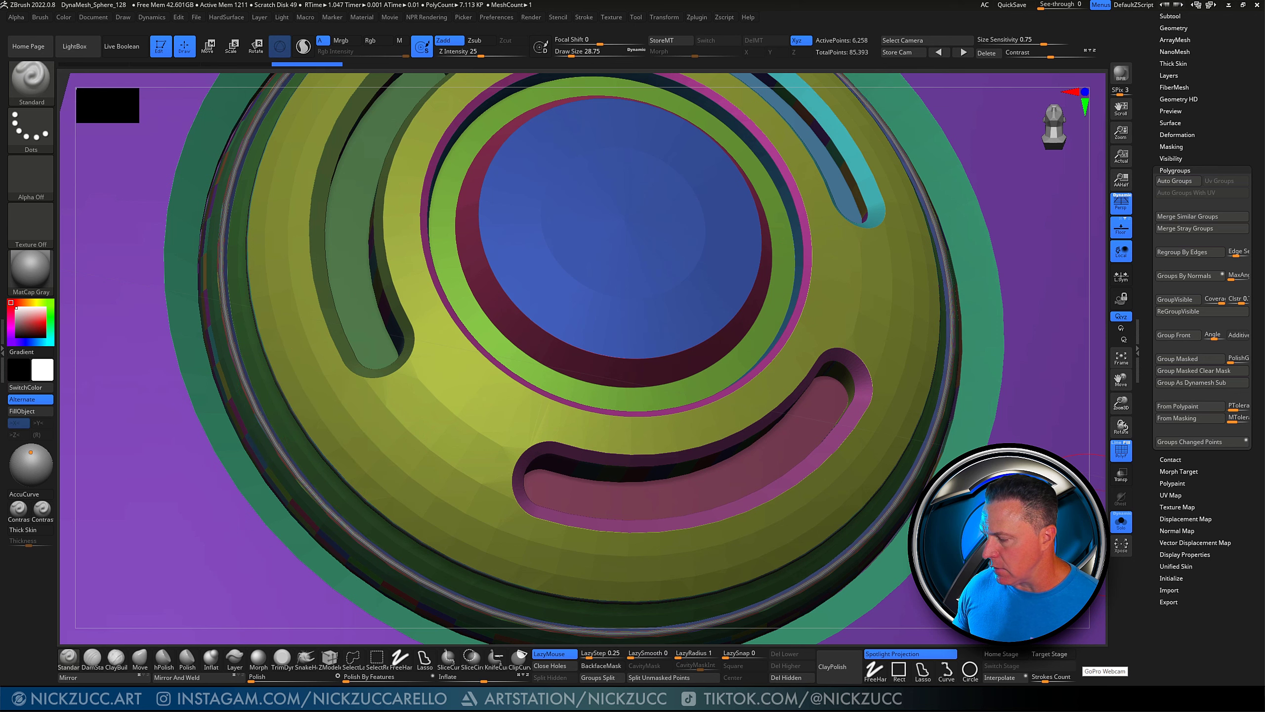
right_click_drag(449, 553, 540, 533)
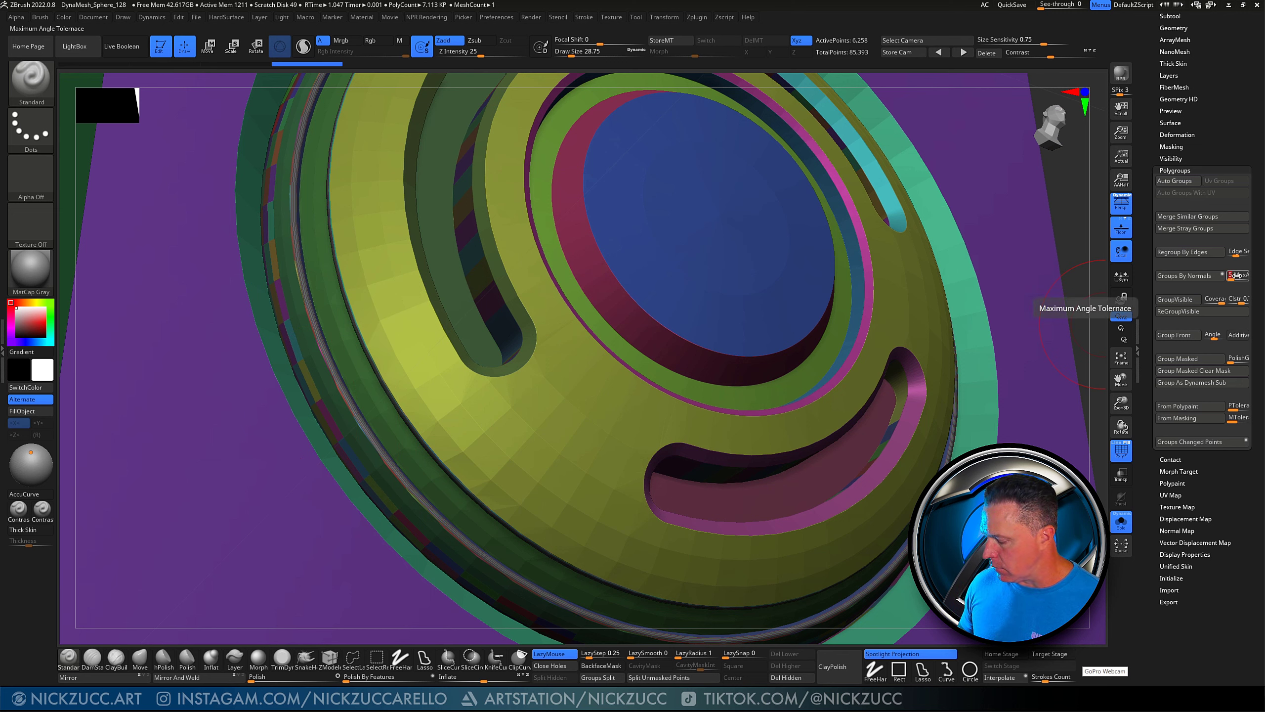
Regroup the vent block by normals again, trying a maximum angle tolerance of 10 among the values
left_click(1185, 275)
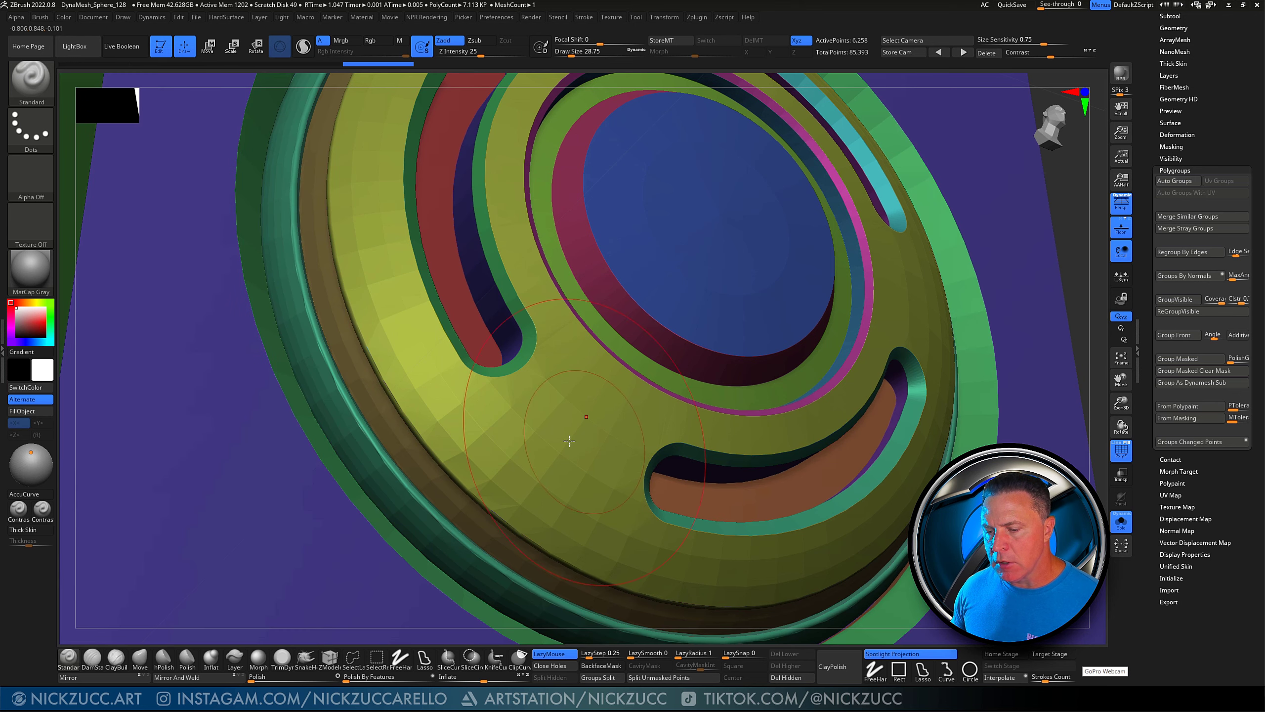
left_click(1239, 276)
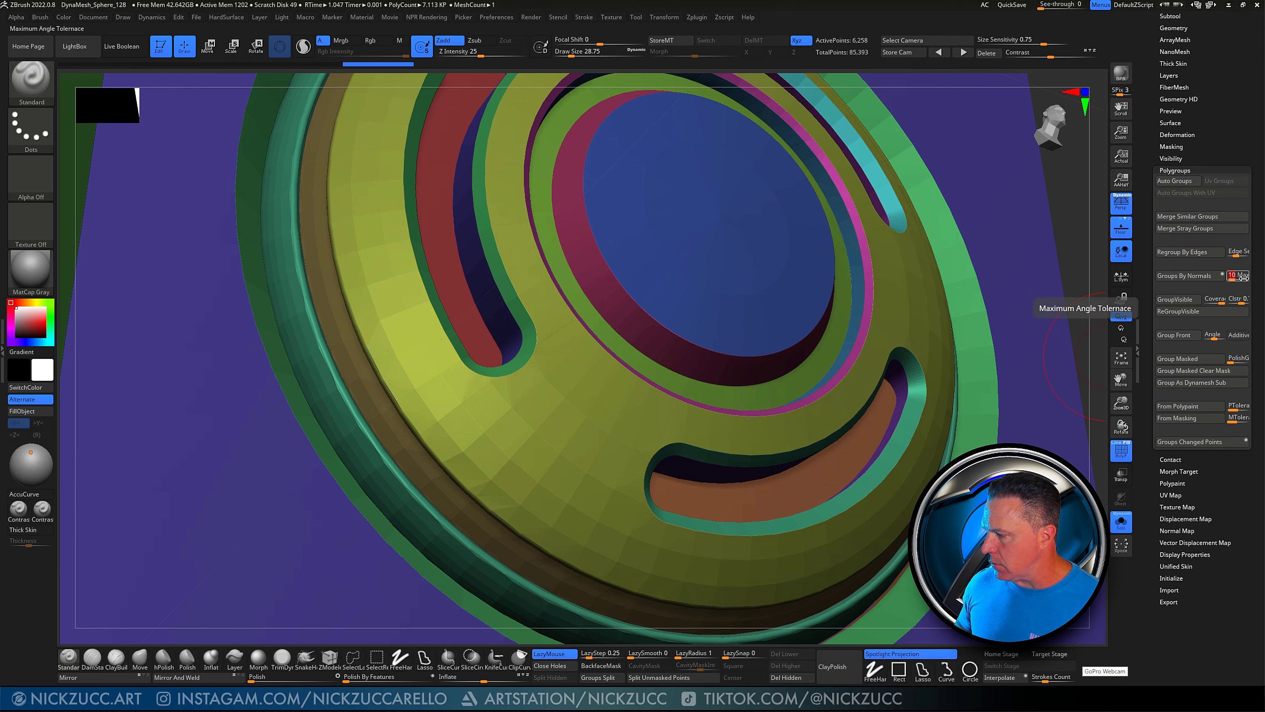
left_click(1206, 279)
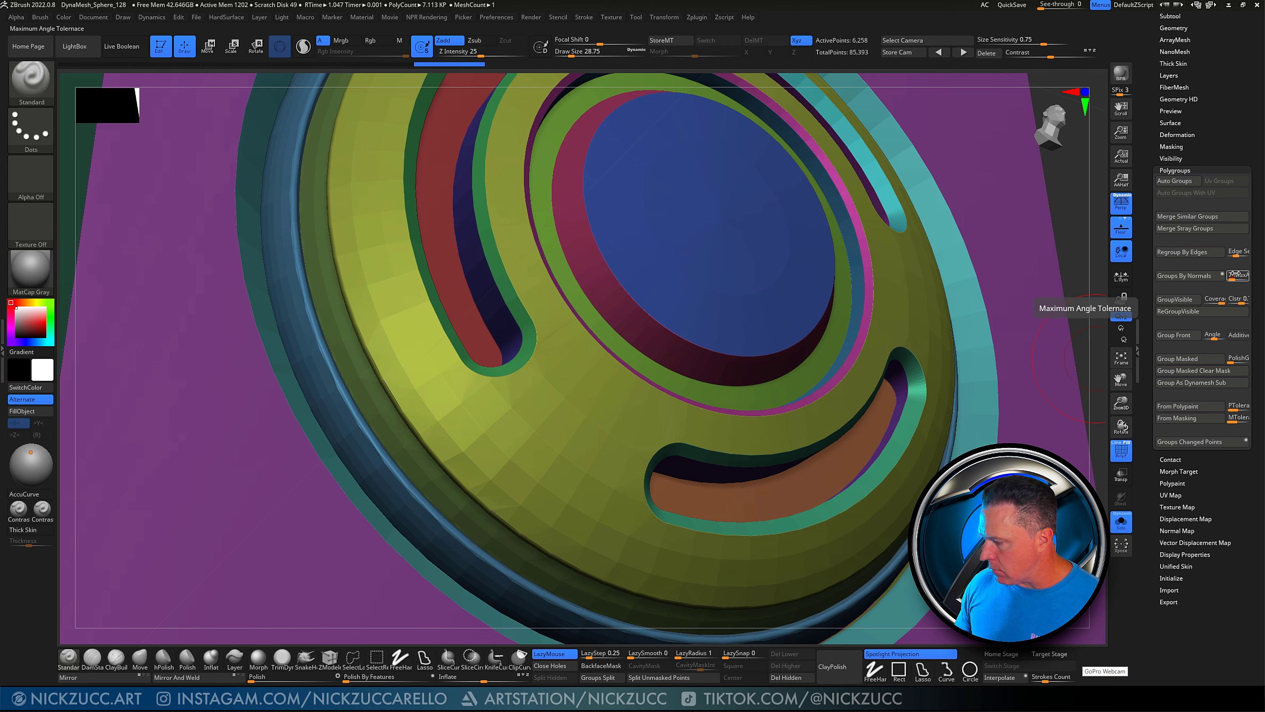
left_click(1187, 279)
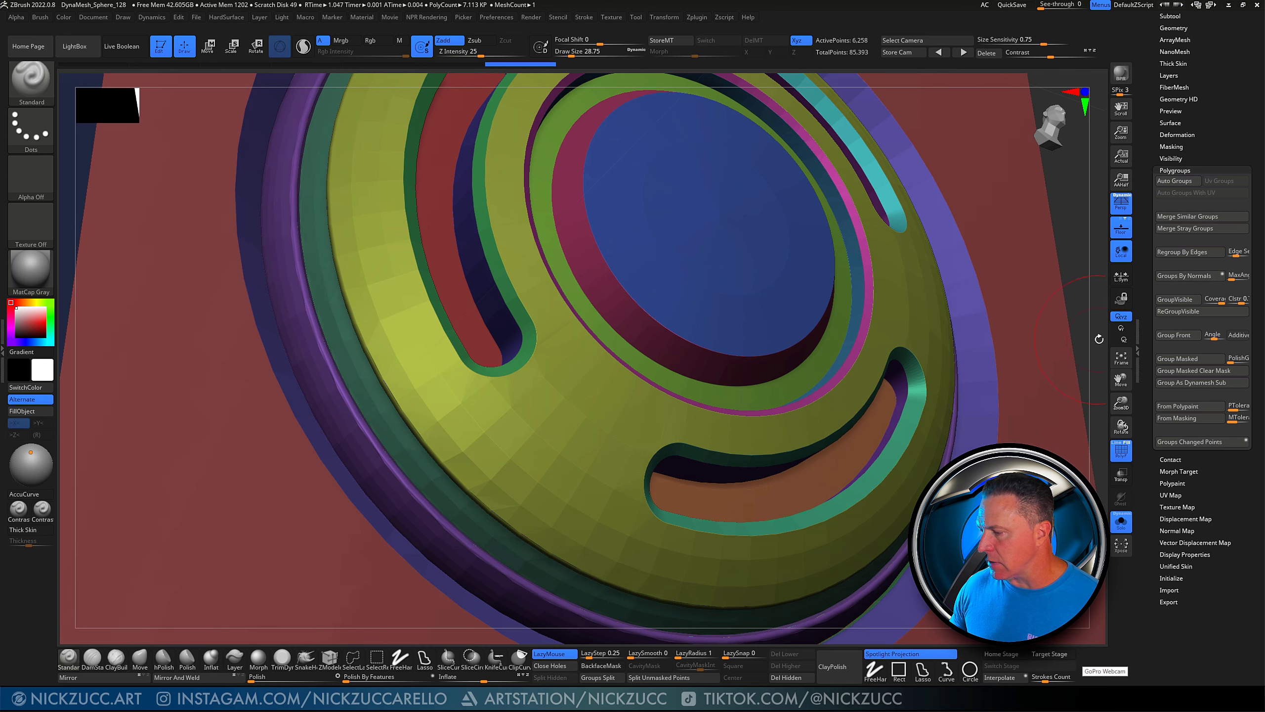
left_click_drag(1099, 339, 937, 385, "alt")
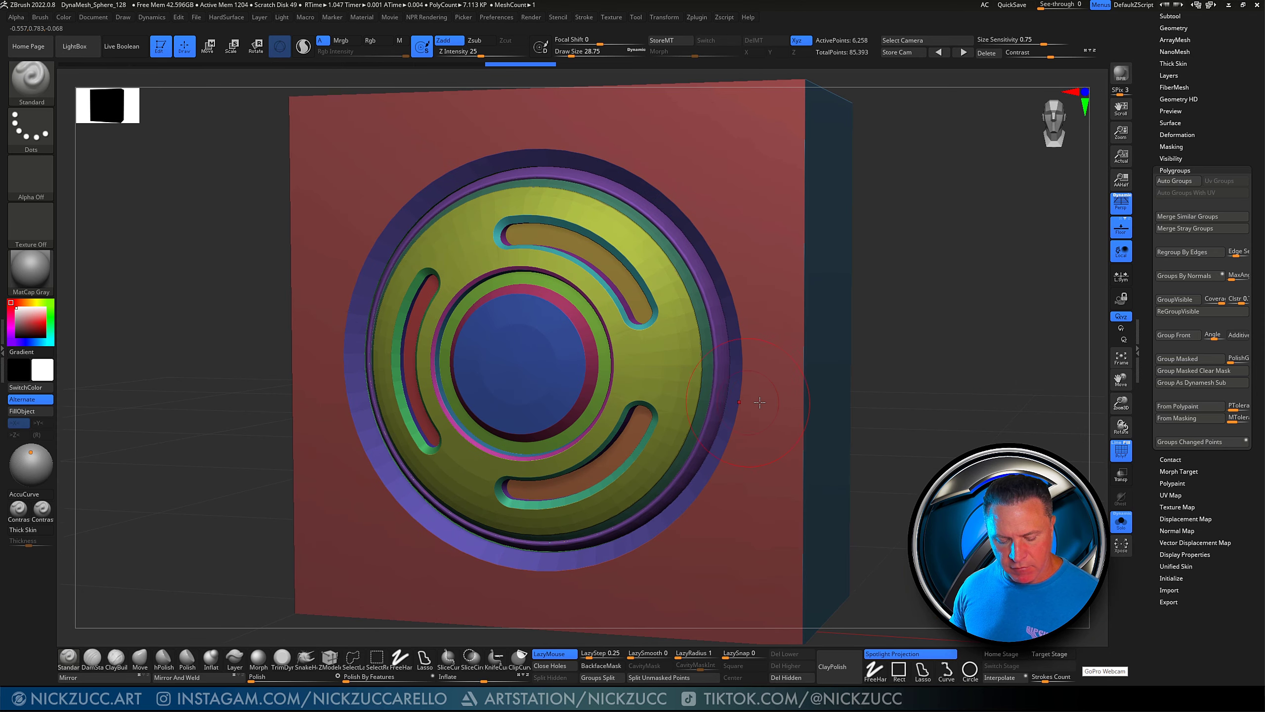
Check the outer ring polygroups by isolating and hiding them individually, and restore the visibility of the full vent block
left_click(715, 397, "ctrl+shift")
mouse_move(714, 397)
left_mouse_down()
mouse_move(879, 399)
mouse_move(776, 393)
left_mouse_up()
left_click(730, 378, "ctrl+shift")
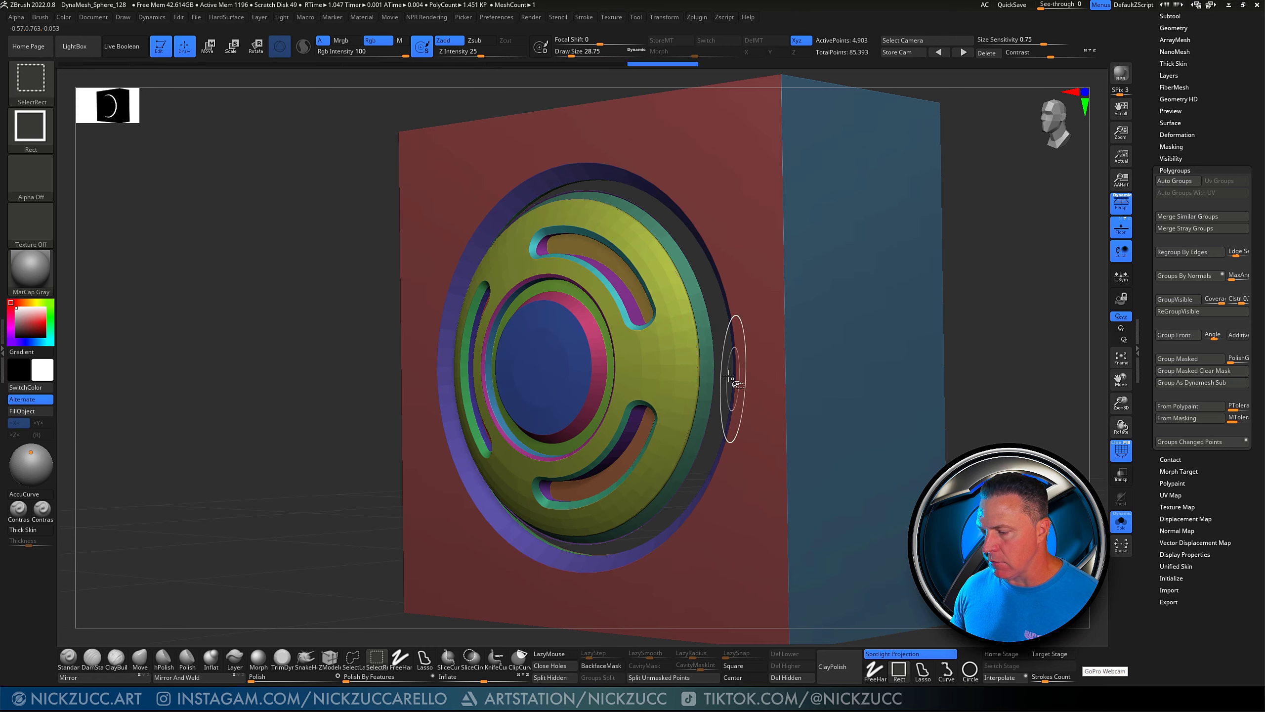
mouse_move(971, 365)
left_mouse_down()
mouse_move(1000, 370)
mouse_move(986, 369)
mouse_move(989, 418)
left_mouse_up()
left_click(703, 372, "ctrl+shift")
left_click(964, 400, "ctrl+shift")
Try further maximum angle tolerance values on the vent block, regrouping it by normals after each change
left_click(1238, 276)
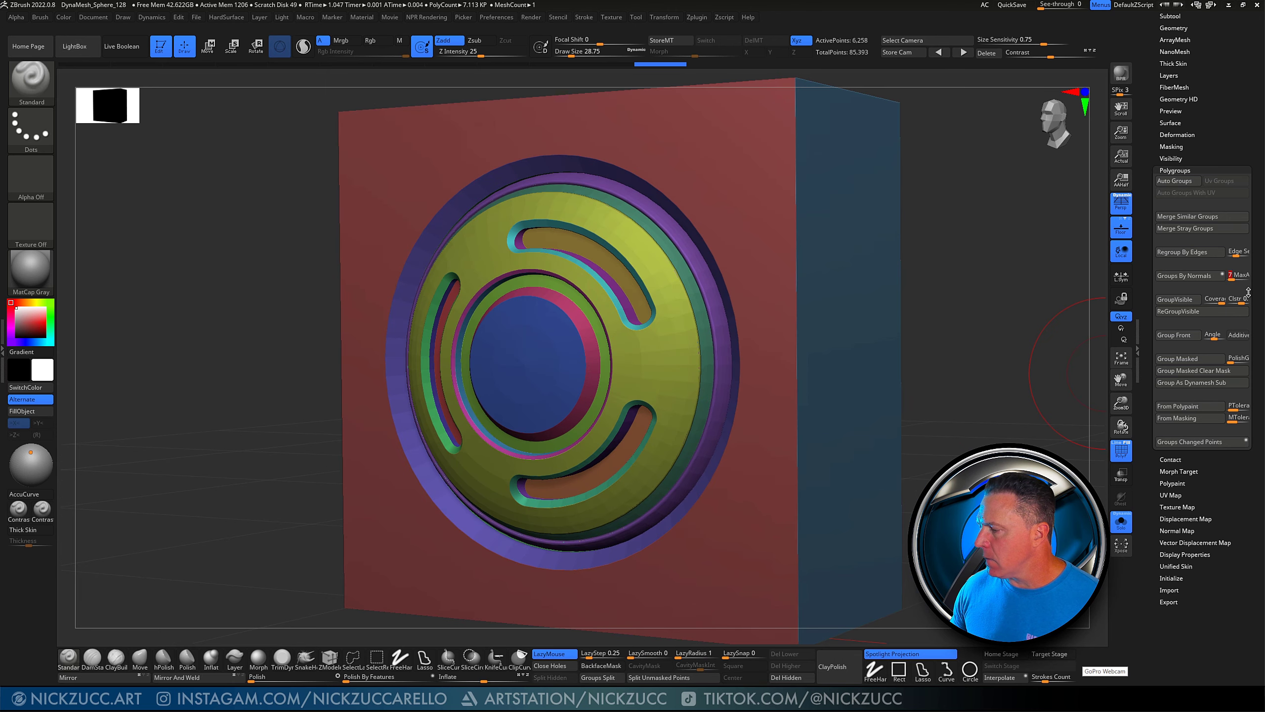
key("Return")
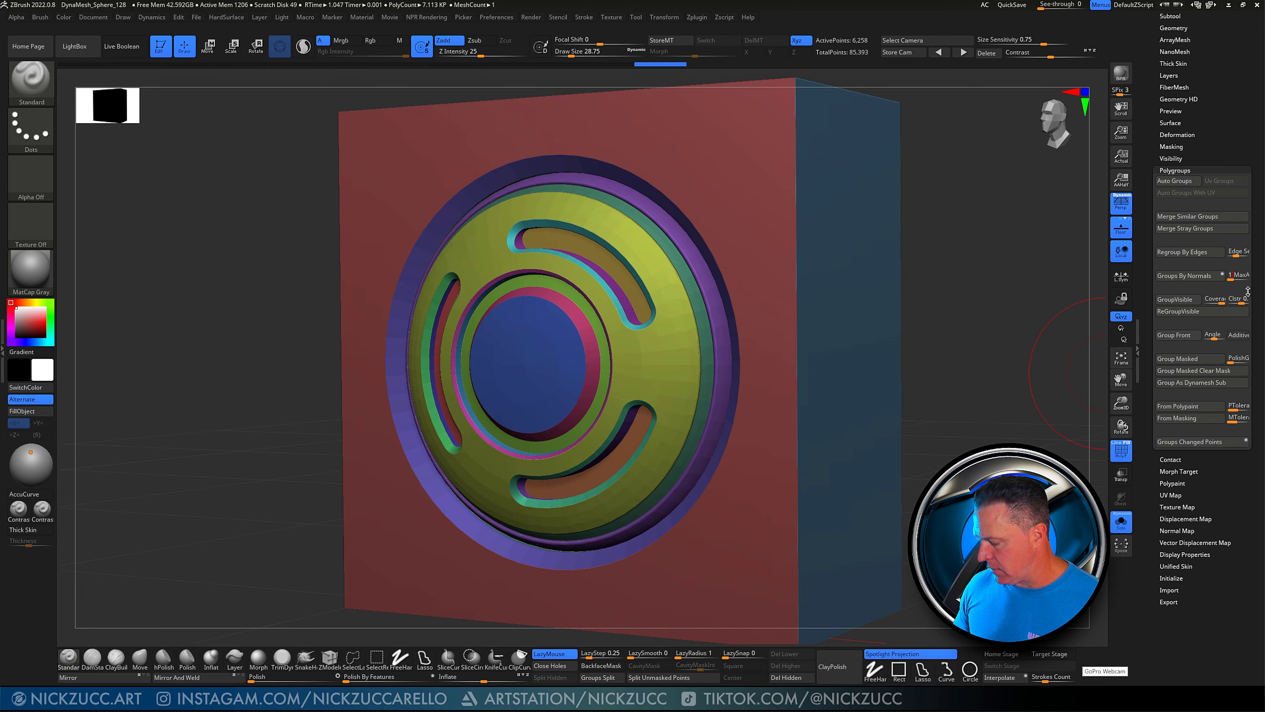
left_click(1194, 277)
left_click_drag(942, 335, 948, 374)
right_click_drag(948, 374, 1096, 394, "ctrl")
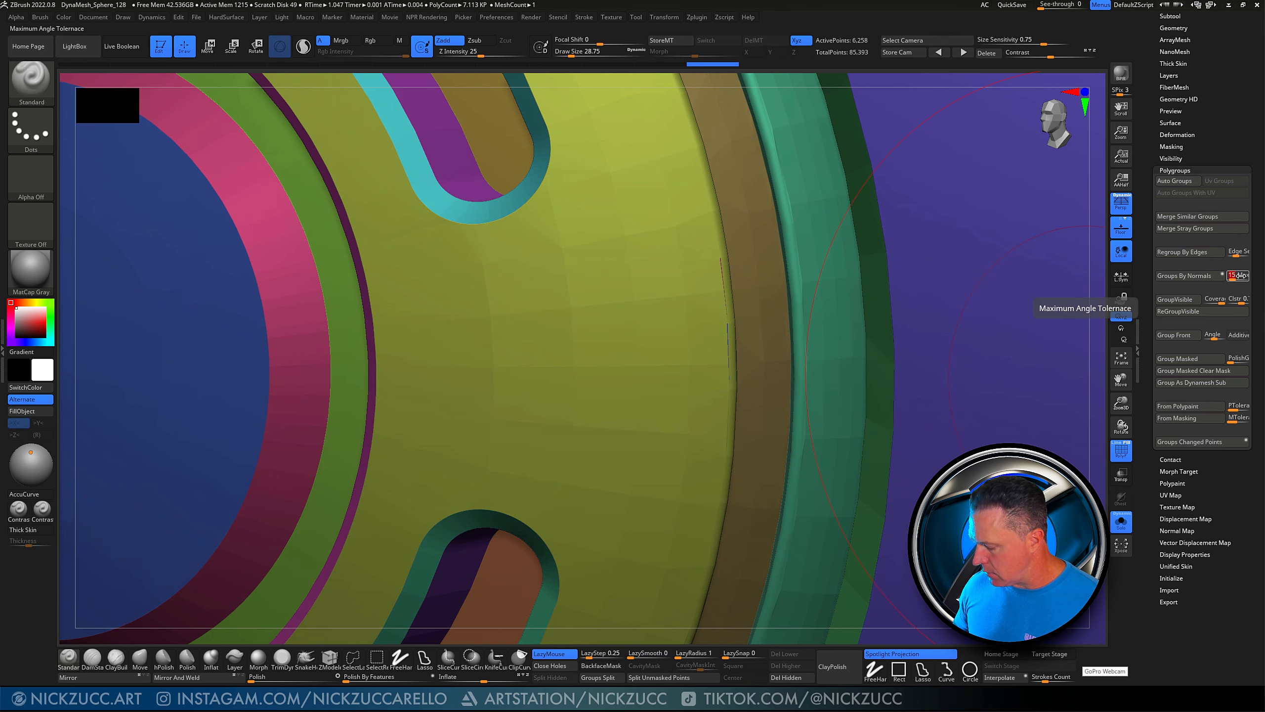
left_click(1188, 278)
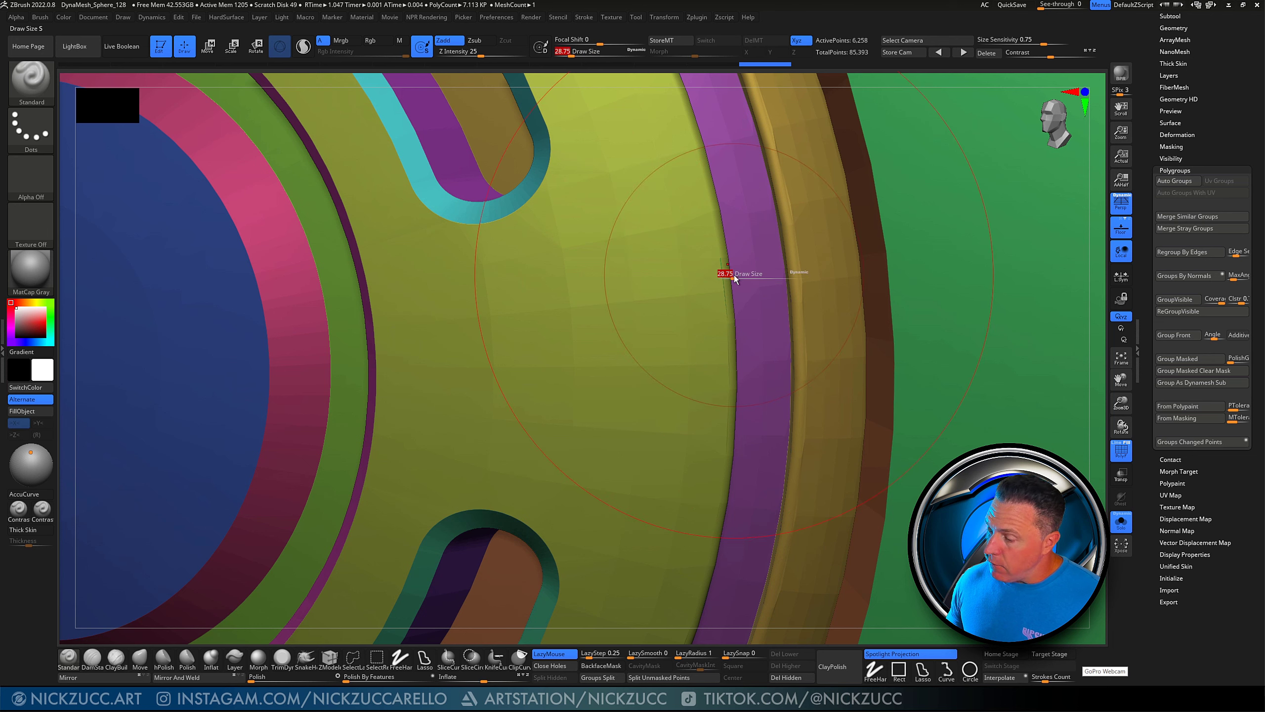
Check the slotted dome's polygroup by isolating it and inverting the visibility, and restore the full vent block
key("ctrl+shift")
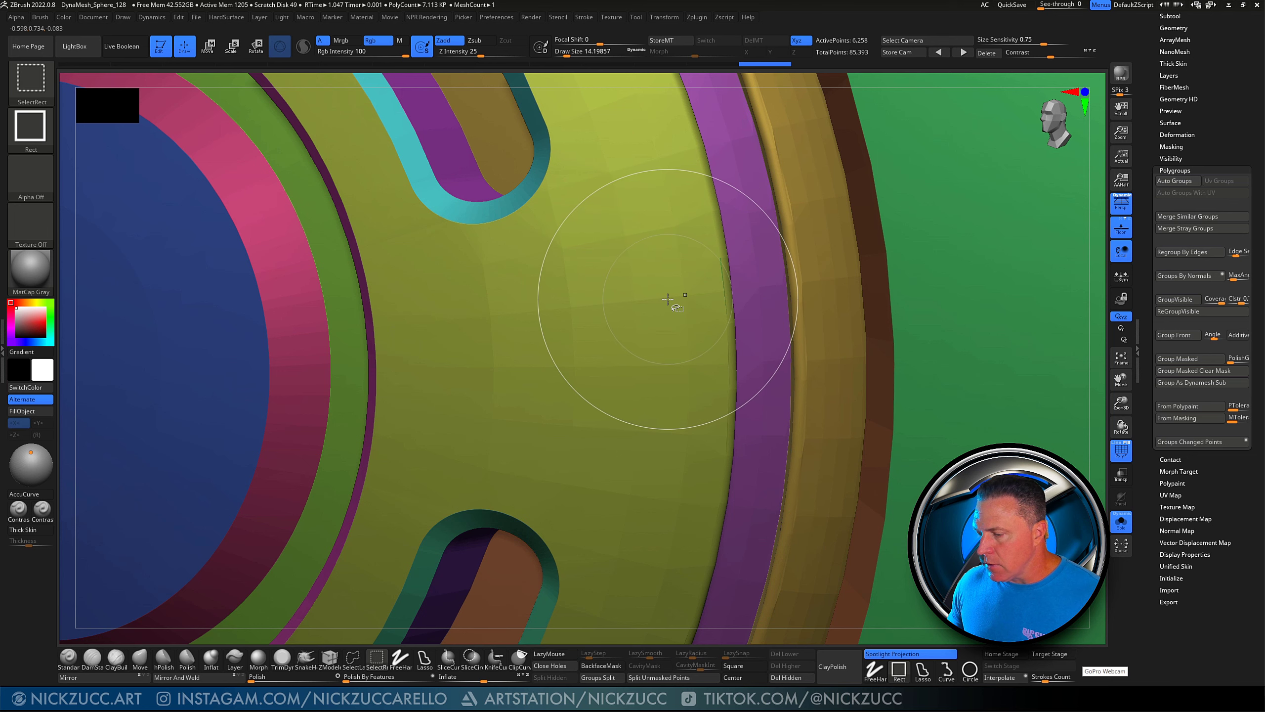
left_click(669, 302, "ctrl+shift")
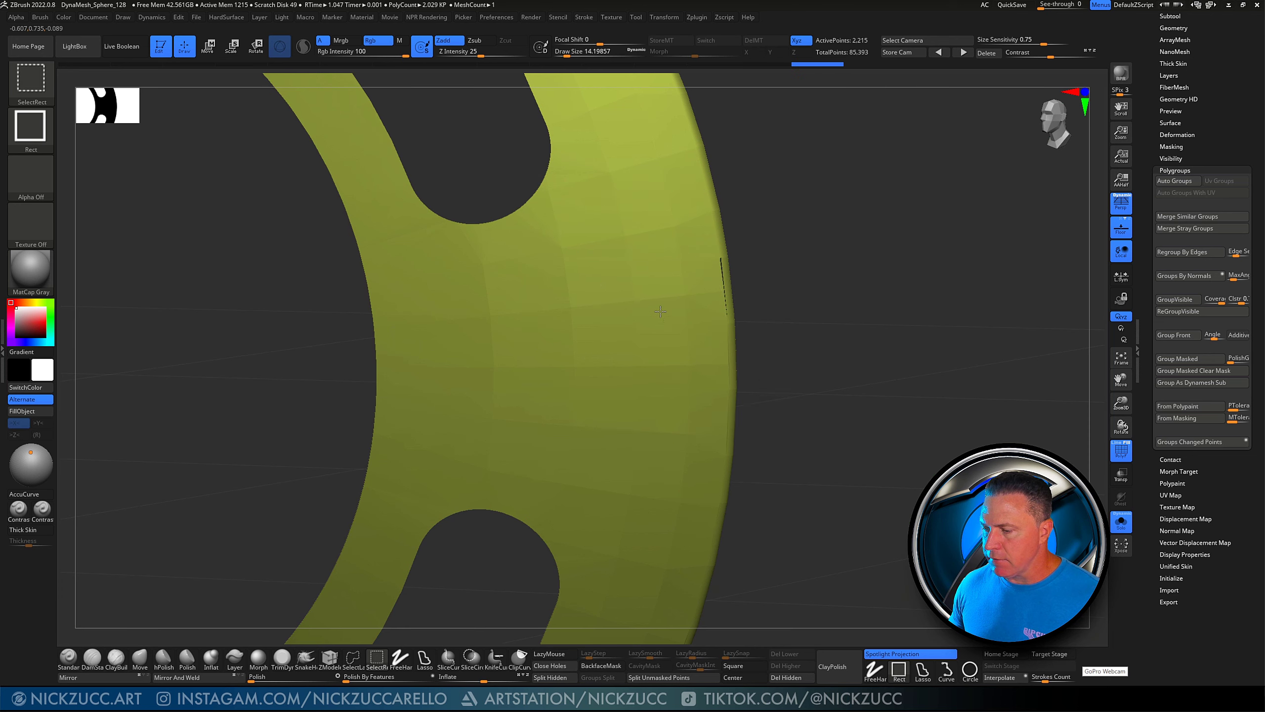
left_click(665, 317, "ctrl+shift")
left_click(720, 274, "ctrl+shift")
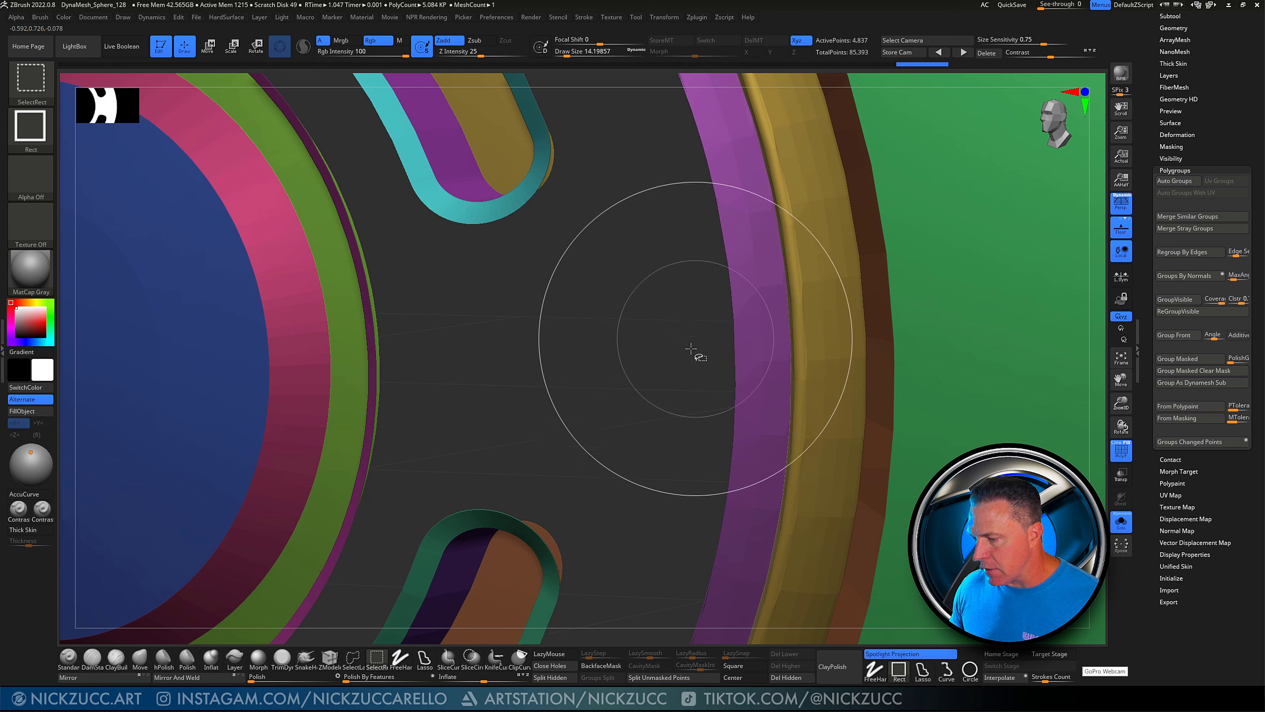
mouse_move(664, 357)
left_mouse_down("alt")
mouse_move(633, 334)
mouse_move(700, 331)
mouse_move(624, 299)
left_mouse_up("alt")
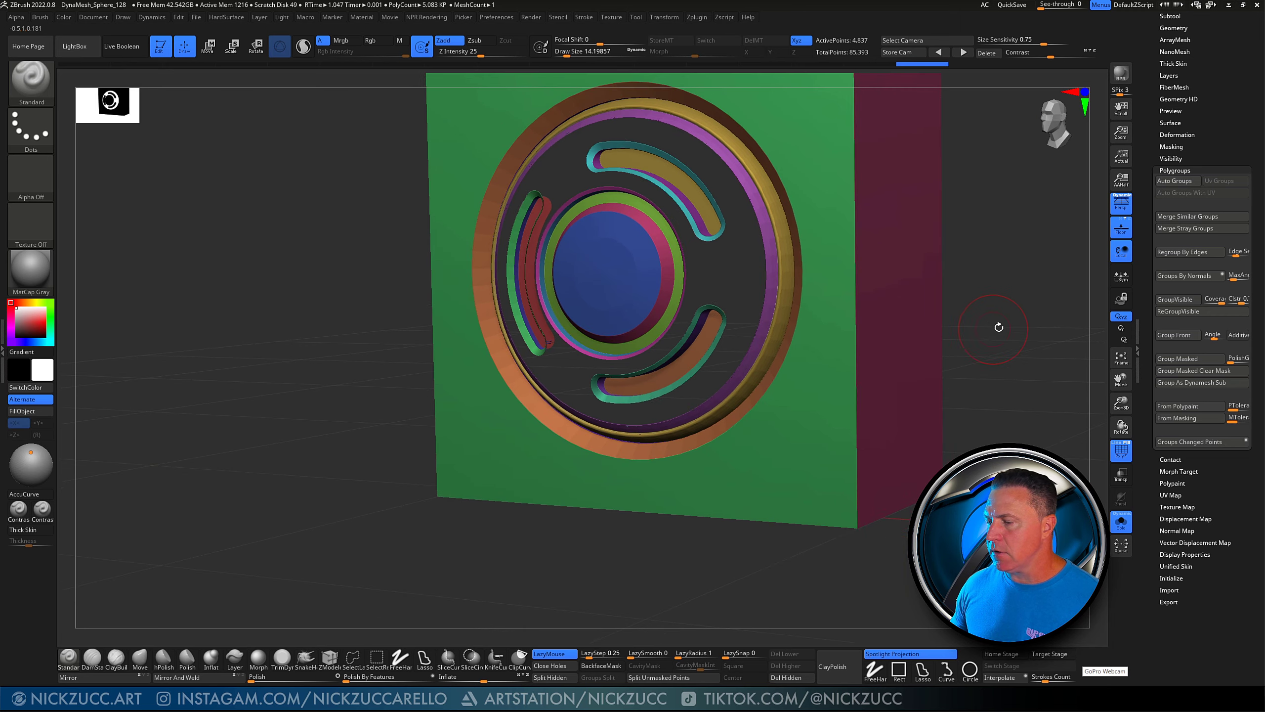
left_click_drag(997, 325, 948, 338)
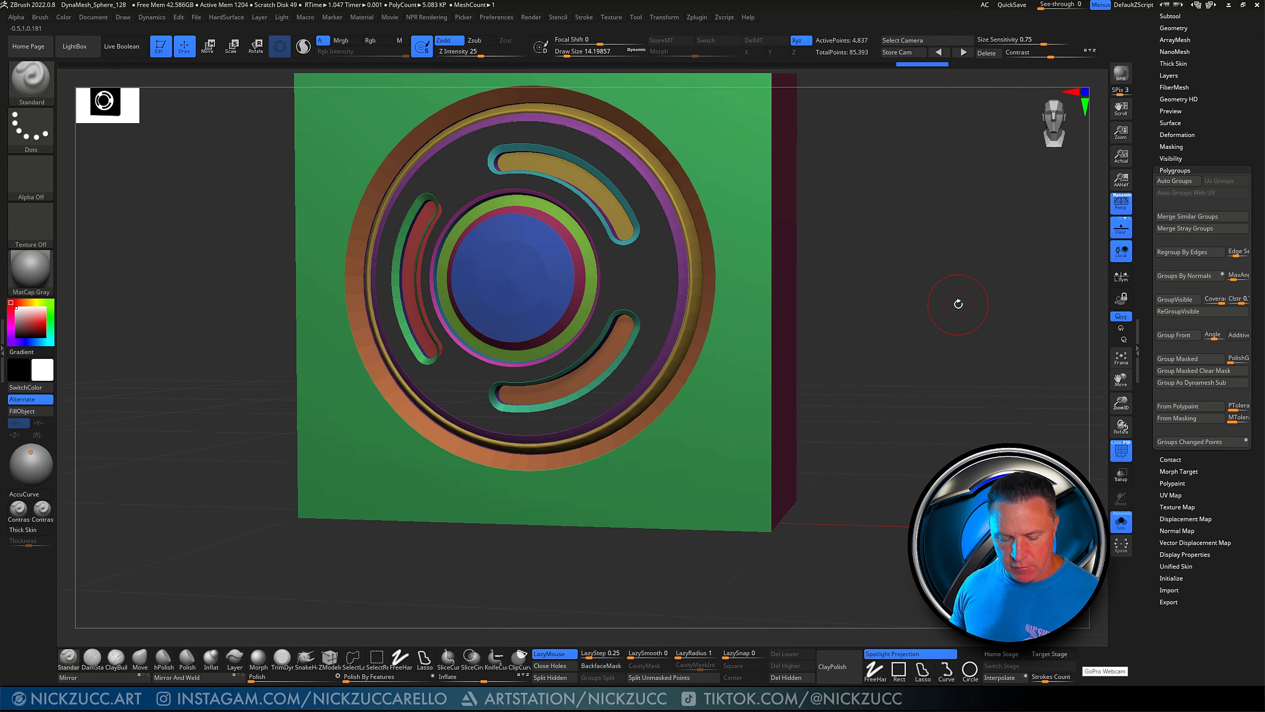
left_click(989, 254, "ctrl+shift")
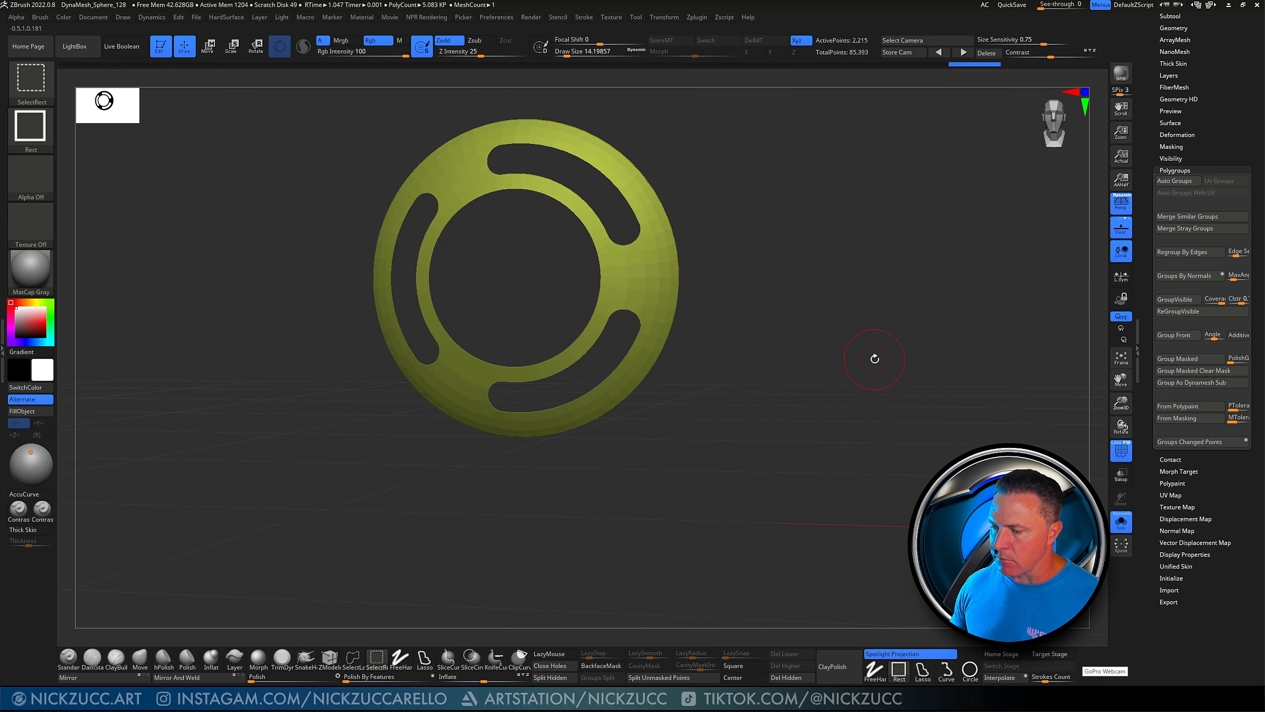
mouse_move(875, 359)
left_mouse_down()
mouse_move(813, 362)
mouse_move(915, 447)
mouse_move(824, 386)
mouse_move(827, 402)
mouse_move(871, 390)
left_mouse_up()
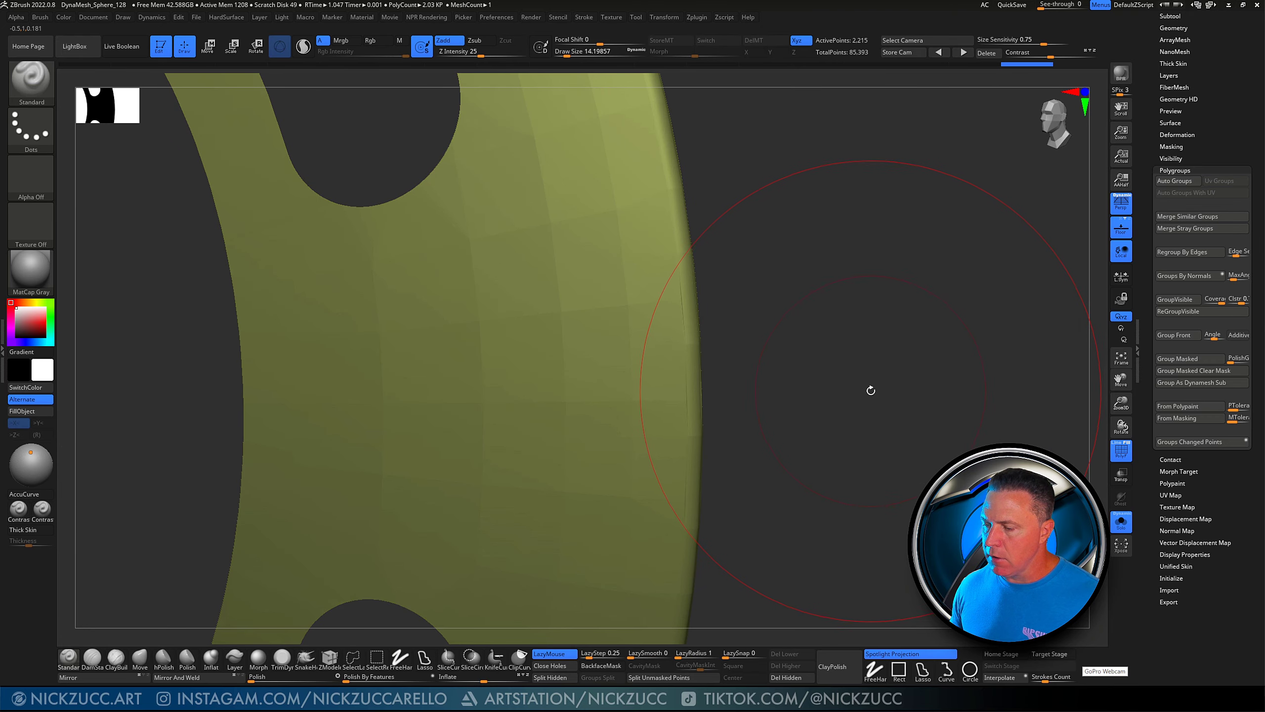
left_click(893, 404, "ctrl+shift")
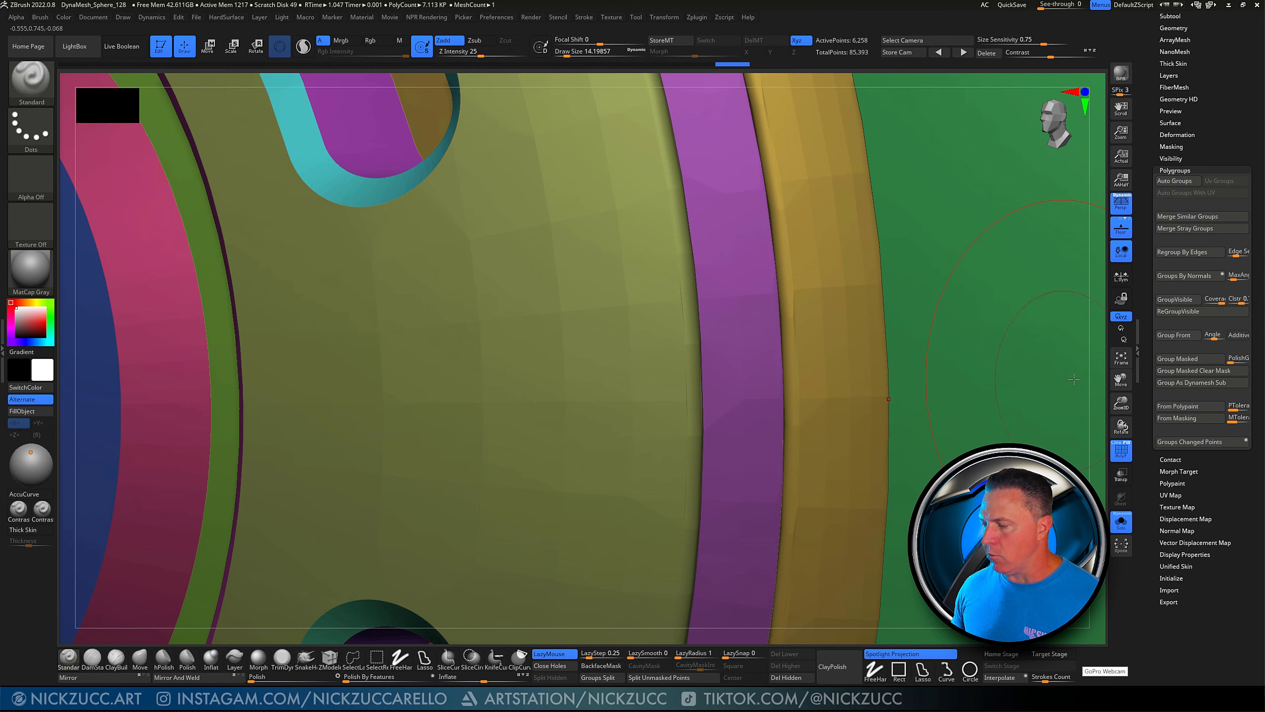
left_click_drag(1099, 379, 964, 373, "alt")
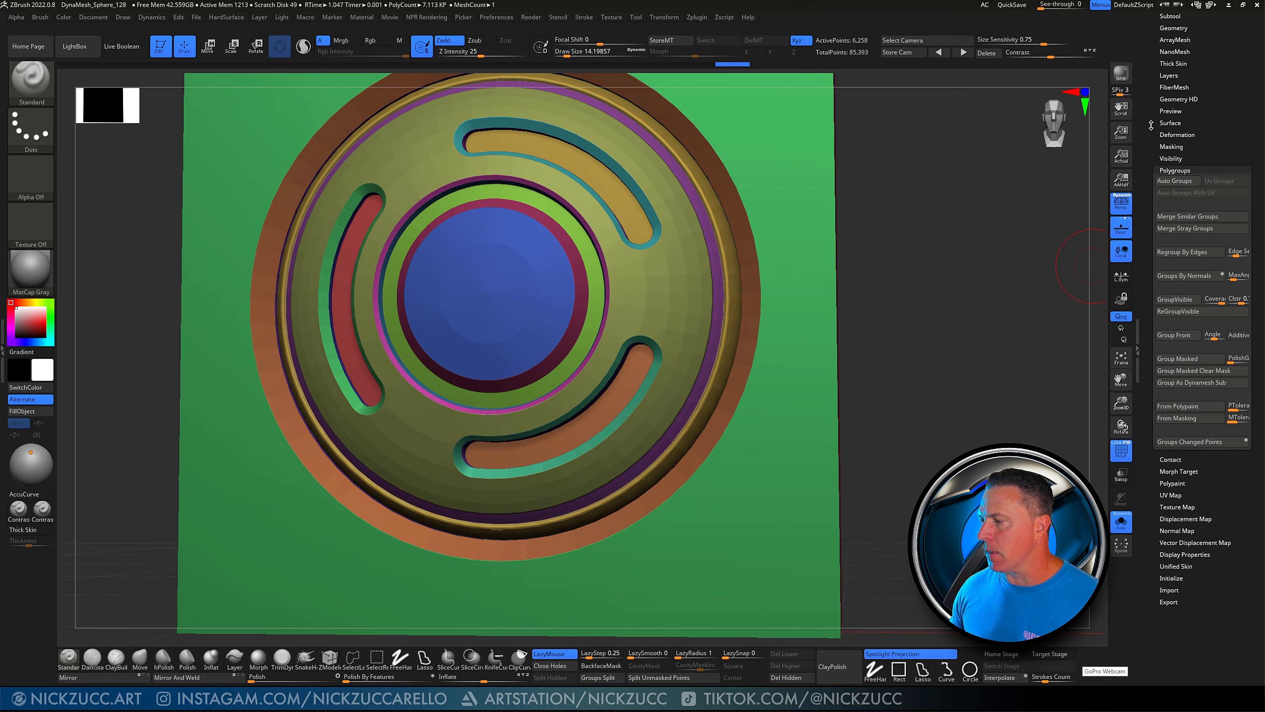
Crease the vent block's edges along its polygroup borders and examine the wireframe around the slots and outer rings
left_click_drag(1151, 125, 1156, 167)
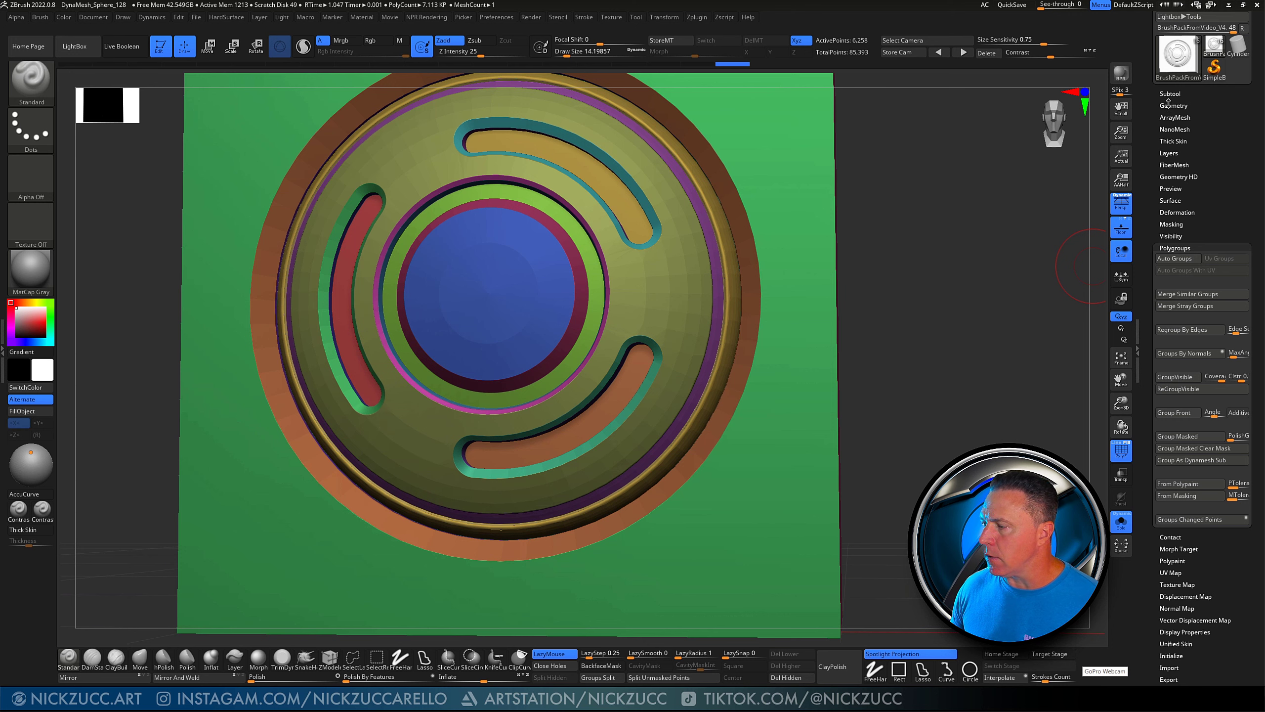
left_click(1171, 106)
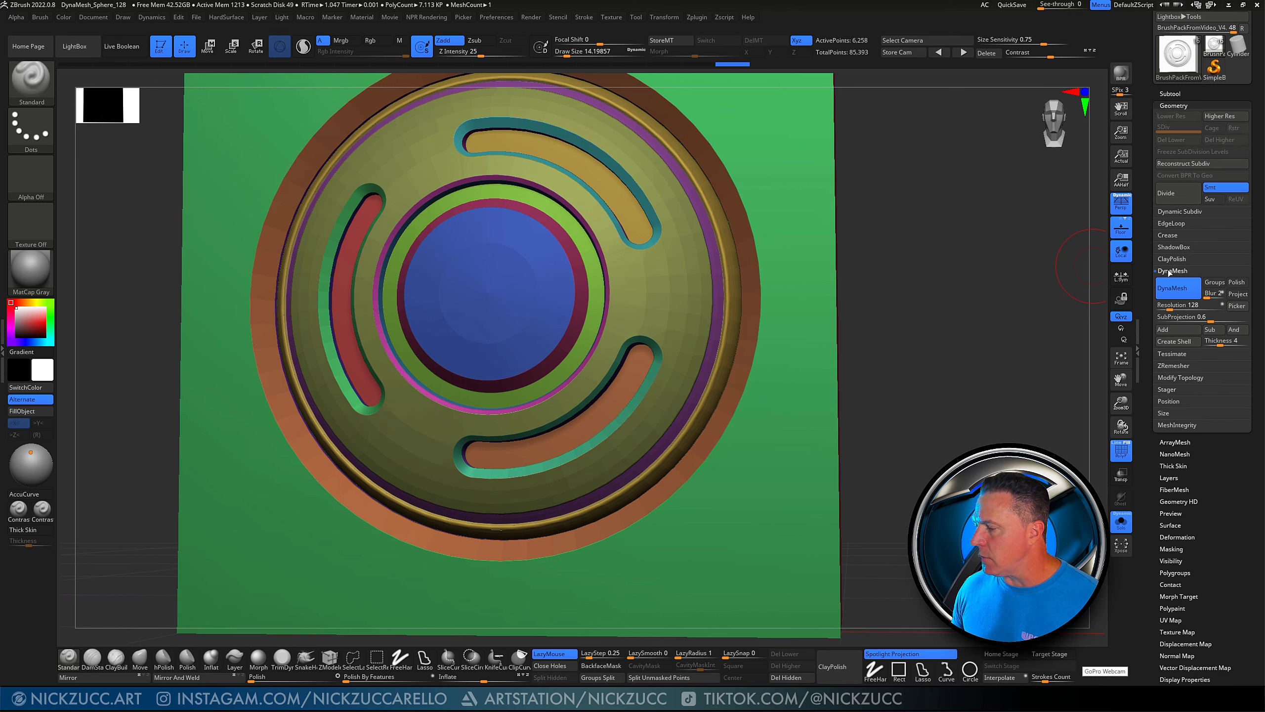
left_click(1171, 272)
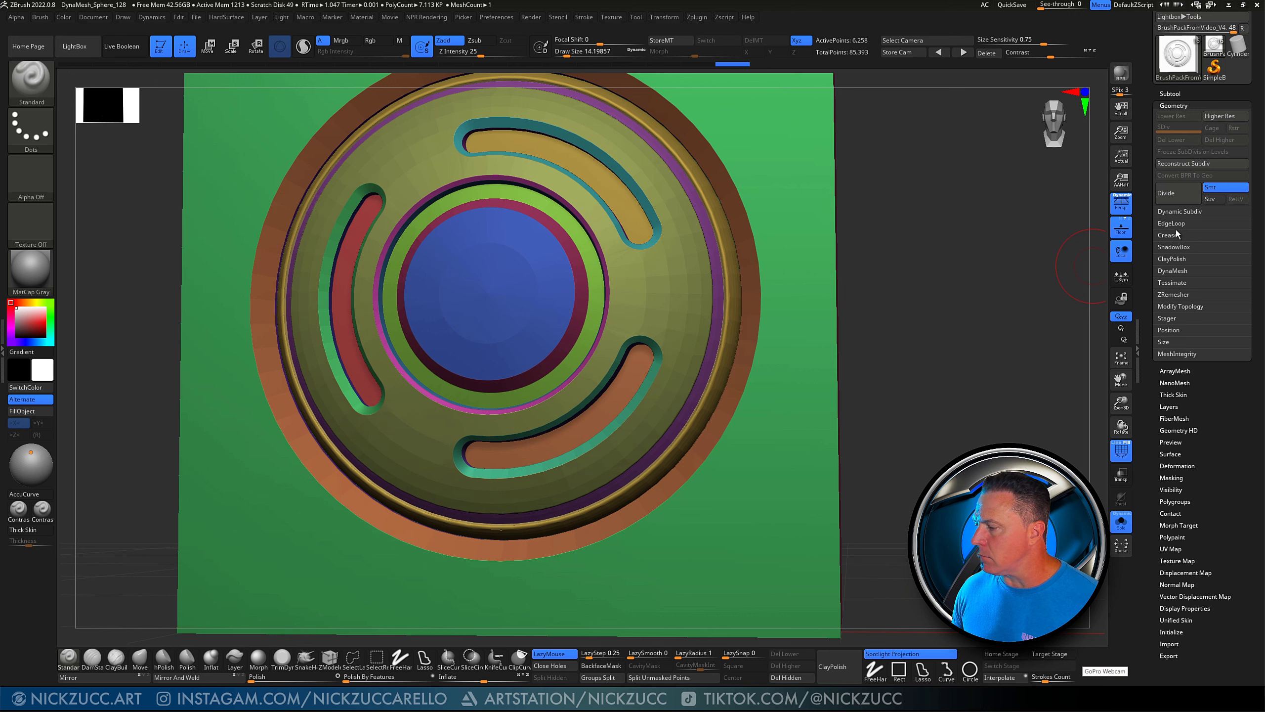
left_click(1189, 236)
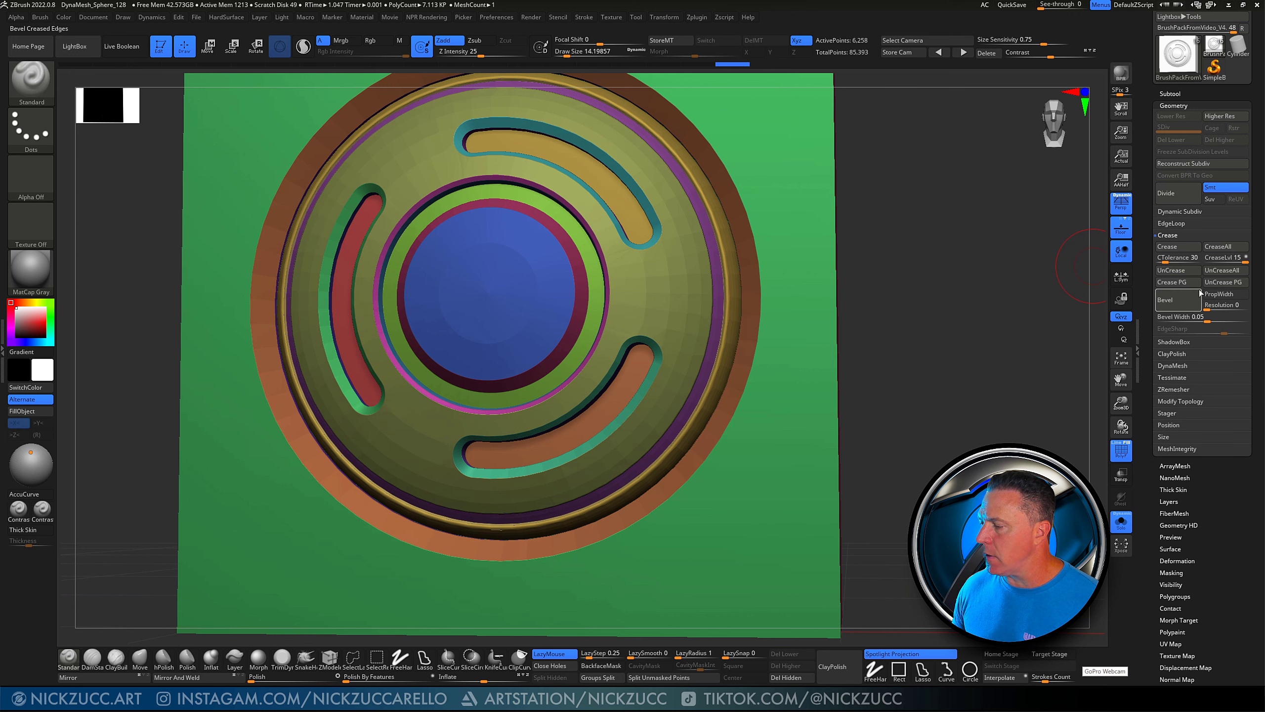
left_click(1174, 284)
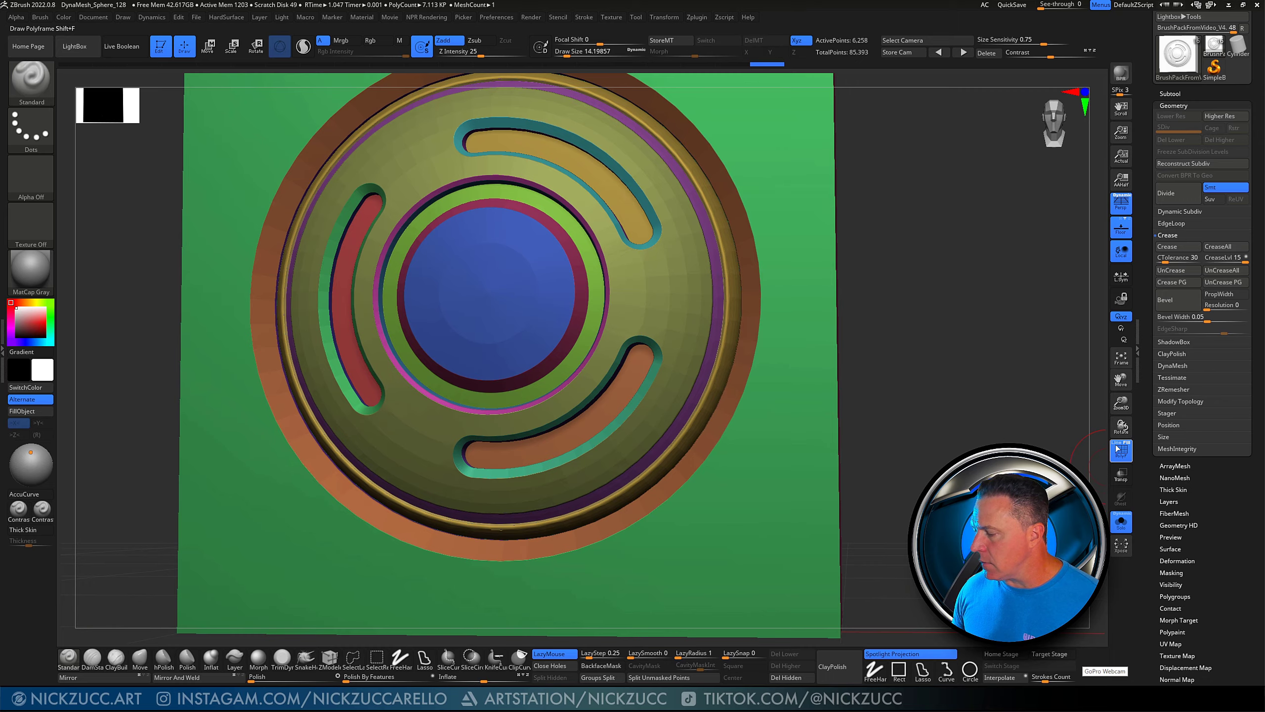
left_click(1114, 444)
right_click_drag(938, 390, 937, 456, "ctrl")
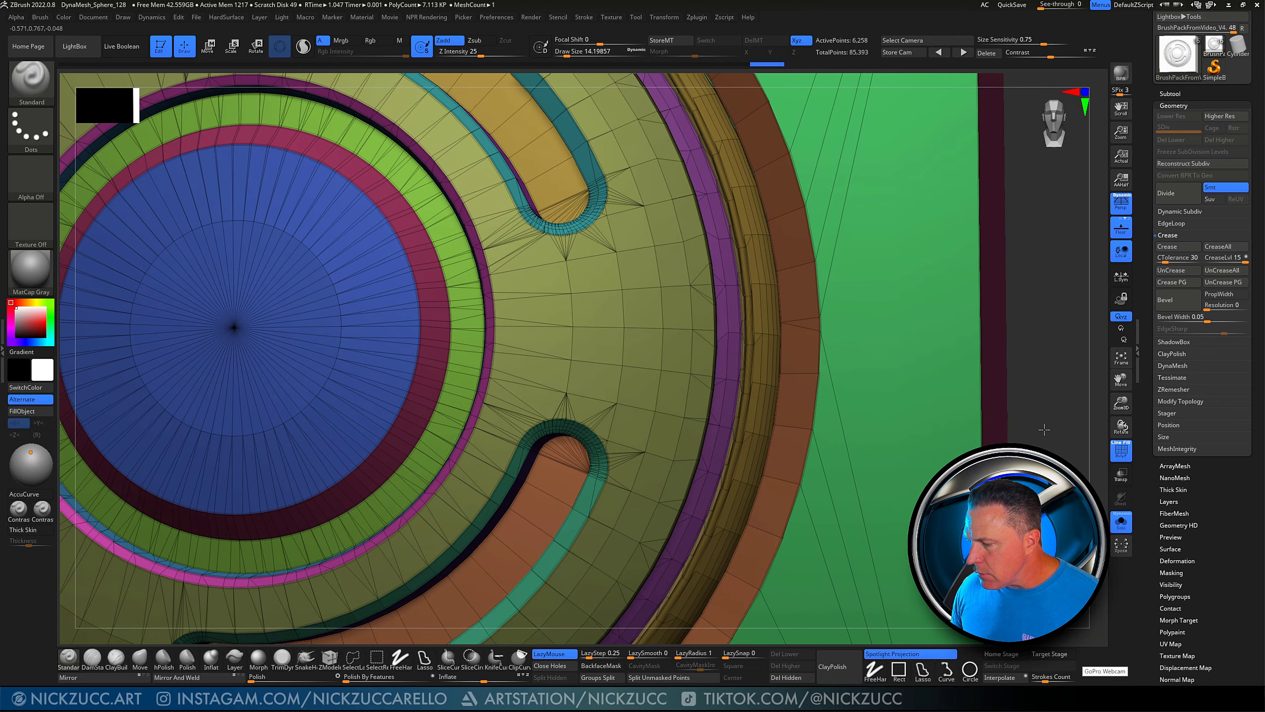
right_click_drag(1084, 440, 957, 486, "alt")
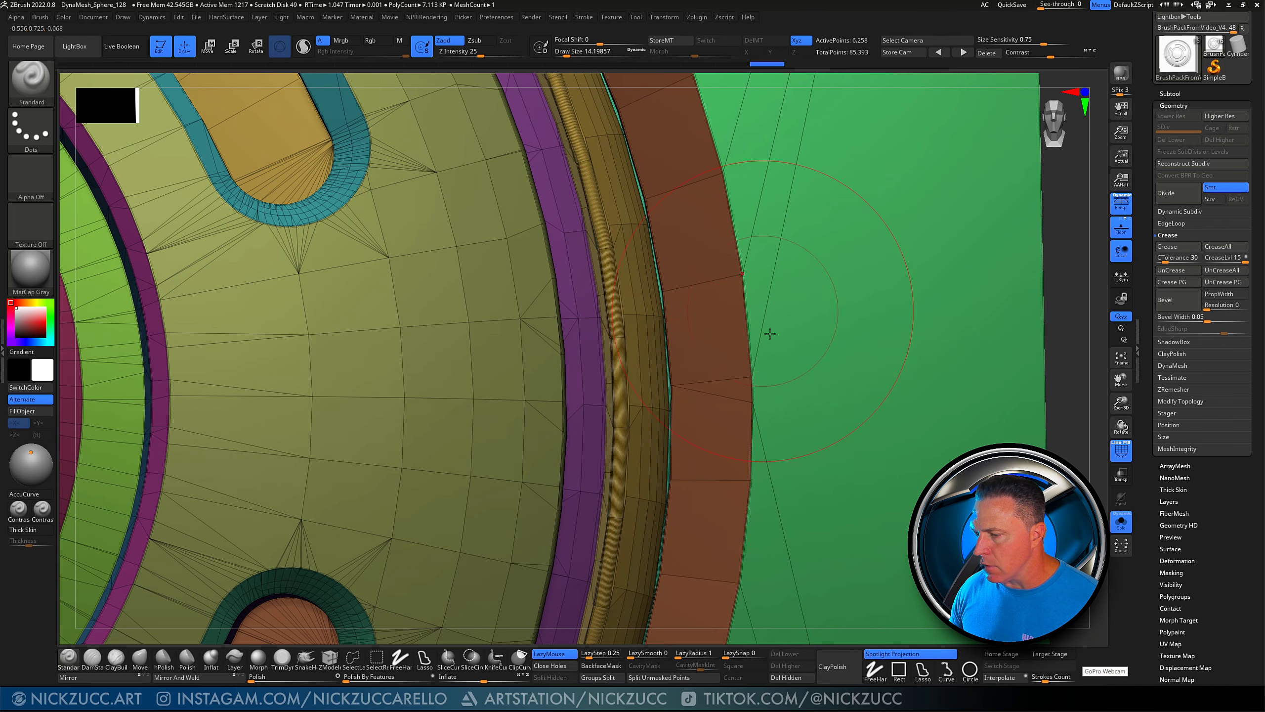
right_click_drag(1080, 377, 1015, 331, "ctrl")
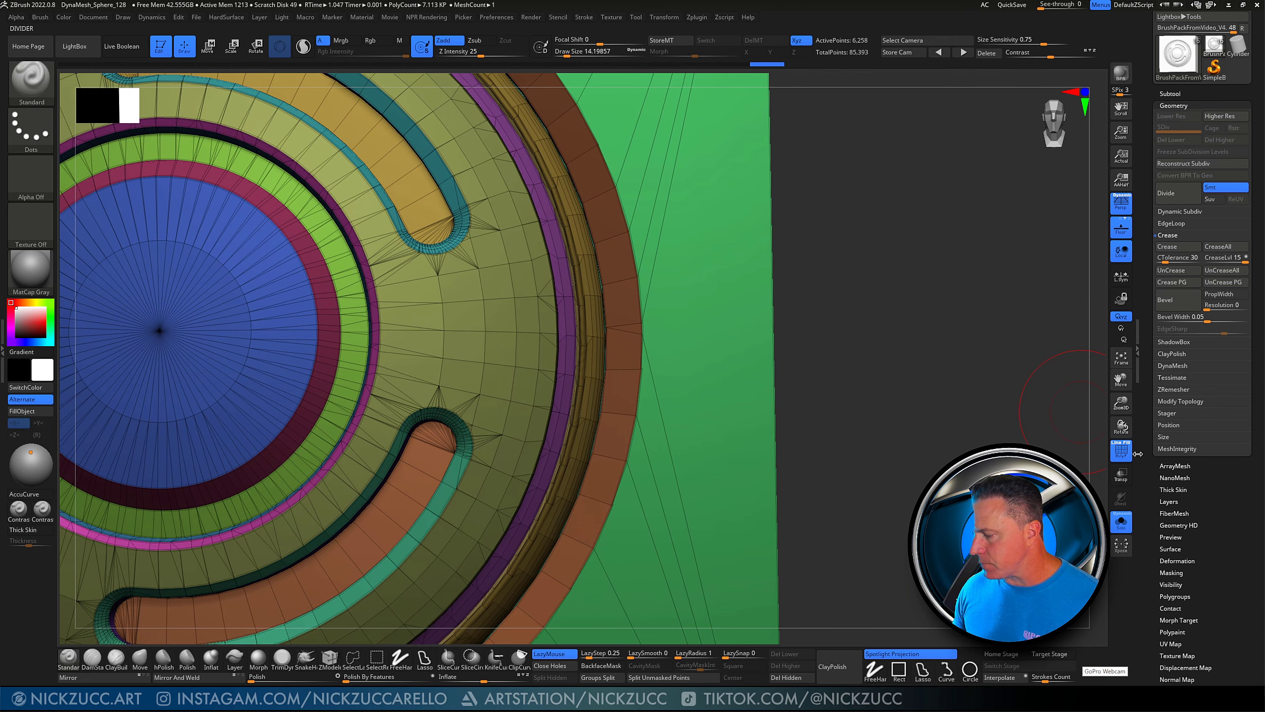
Hide the polyframe and subdivide the creased vent block up to subdivision level 5
left_click(1121, 450)
right_click_drag(1006, 418, 857, 373, "ctrl")
right_click_drag(857, 374, 895, 398, "alt")
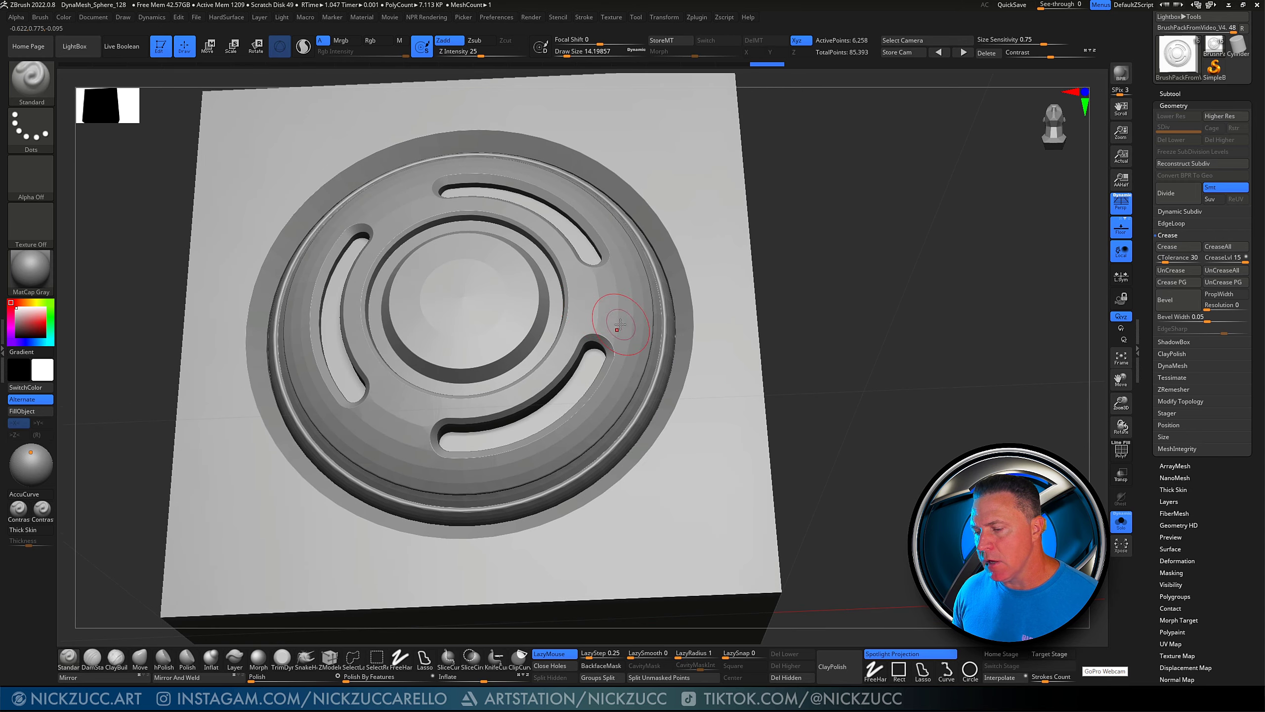
right_click_drag(782, 330, 863, 336)
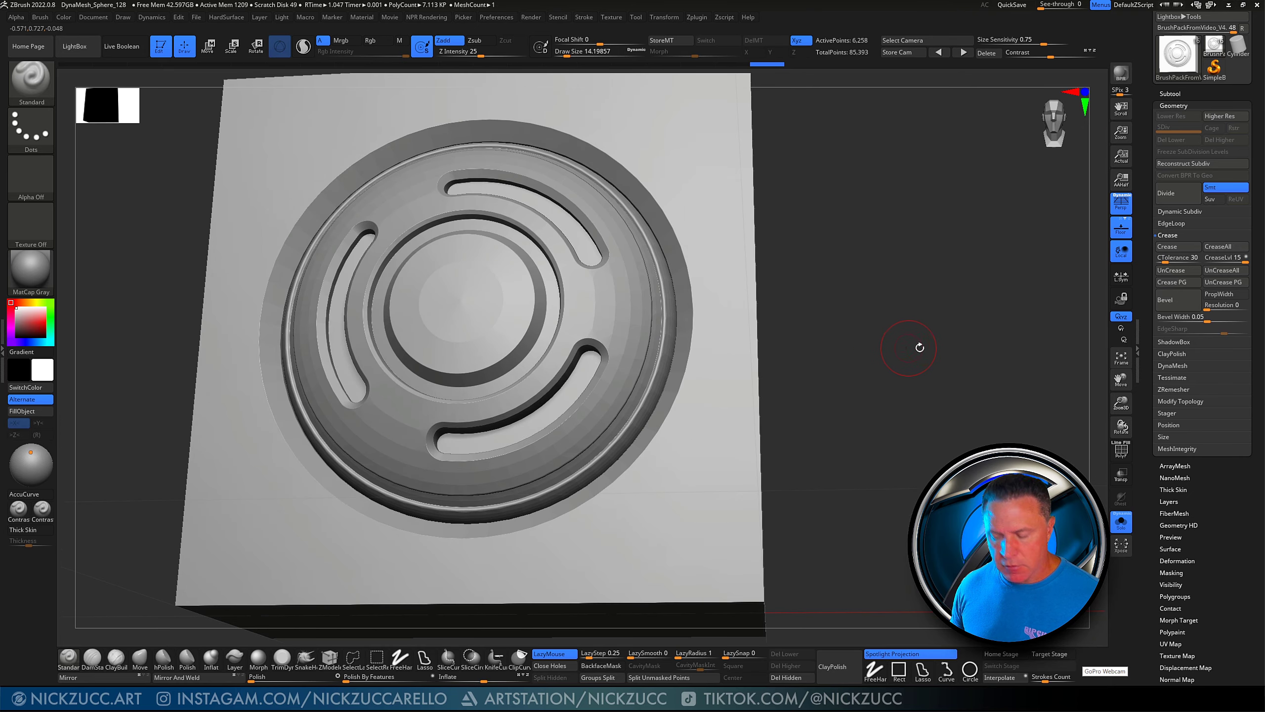
left_click(1179, 194)
key("ctrl")
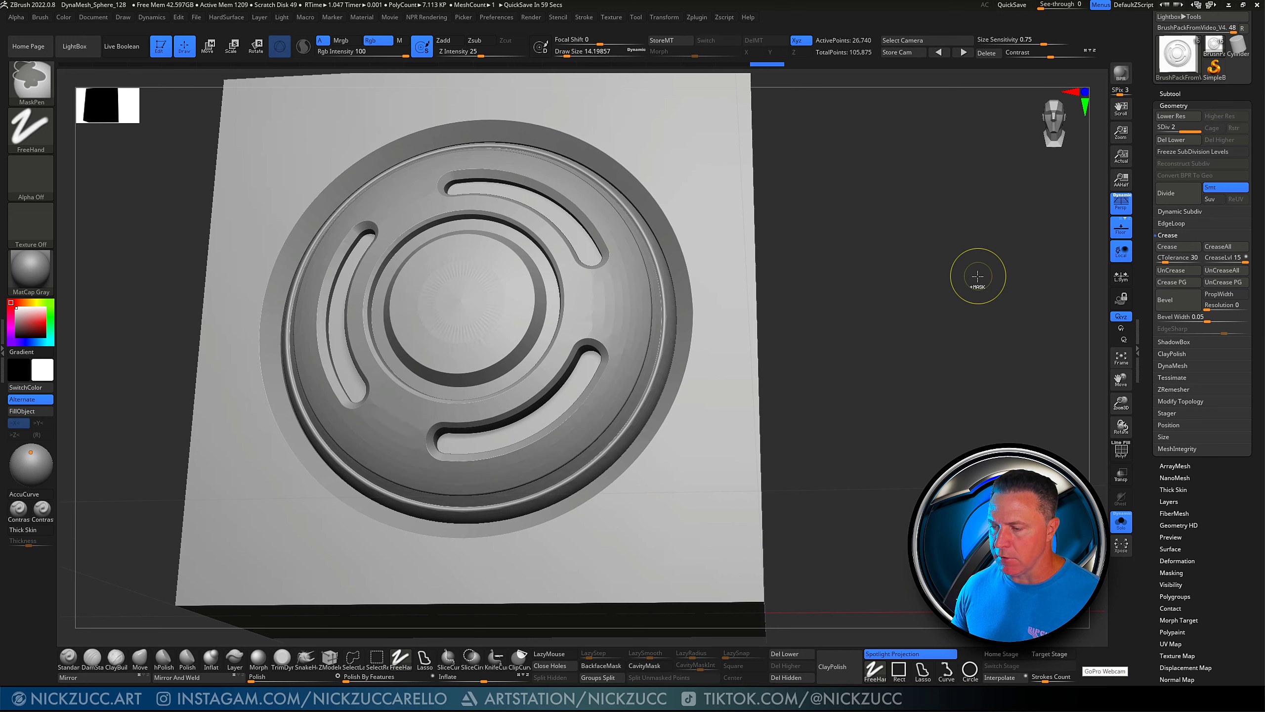
key("ctrl+d")
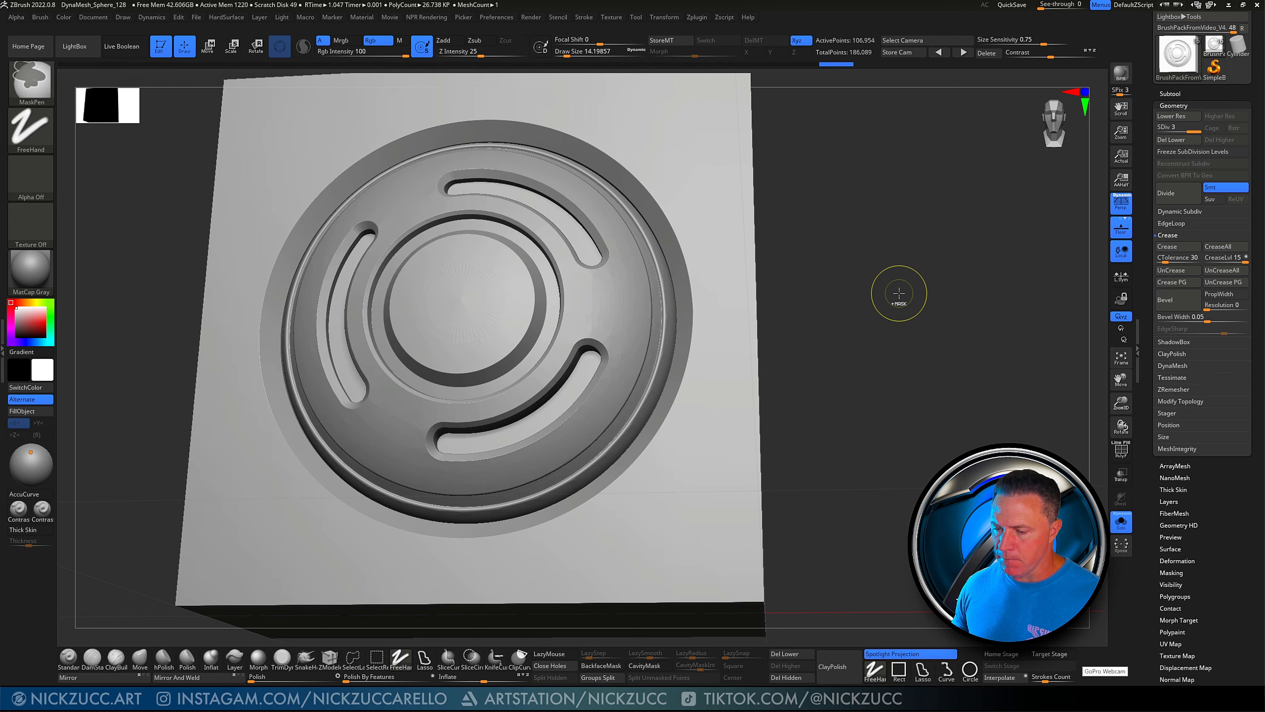
left_click_drag(900, 288, 797, 313)
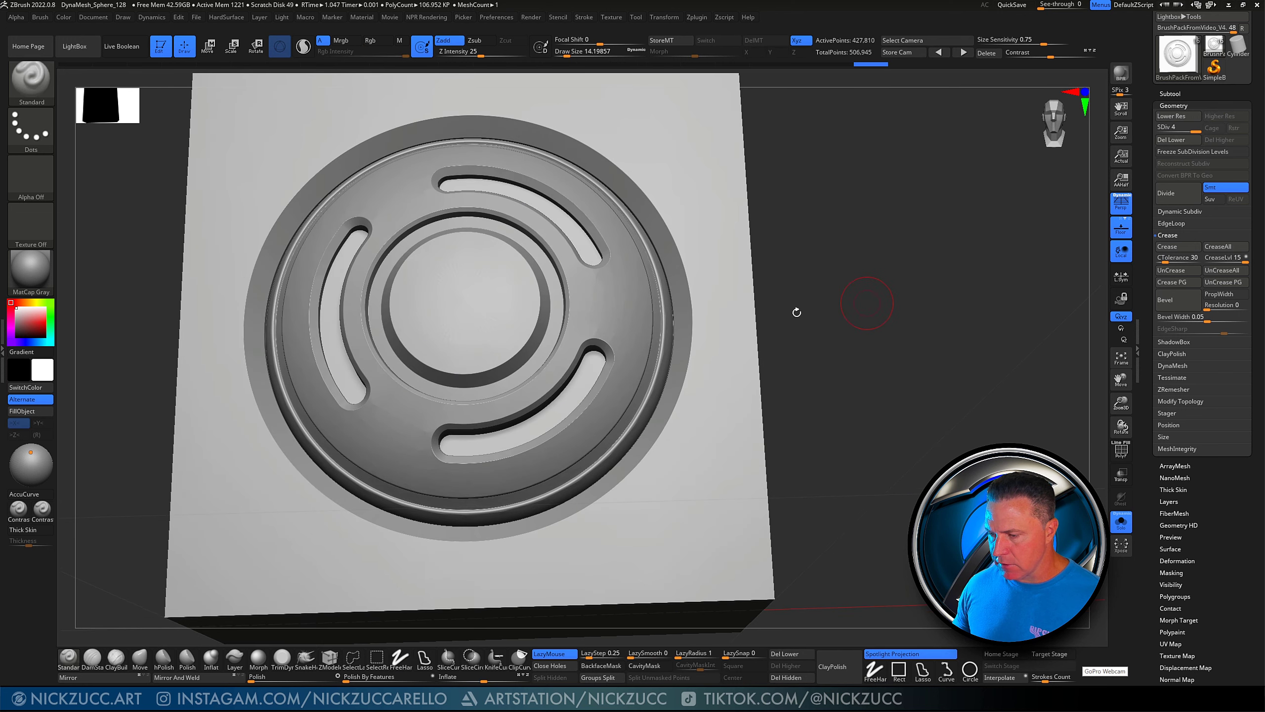
key("ctrl+d")
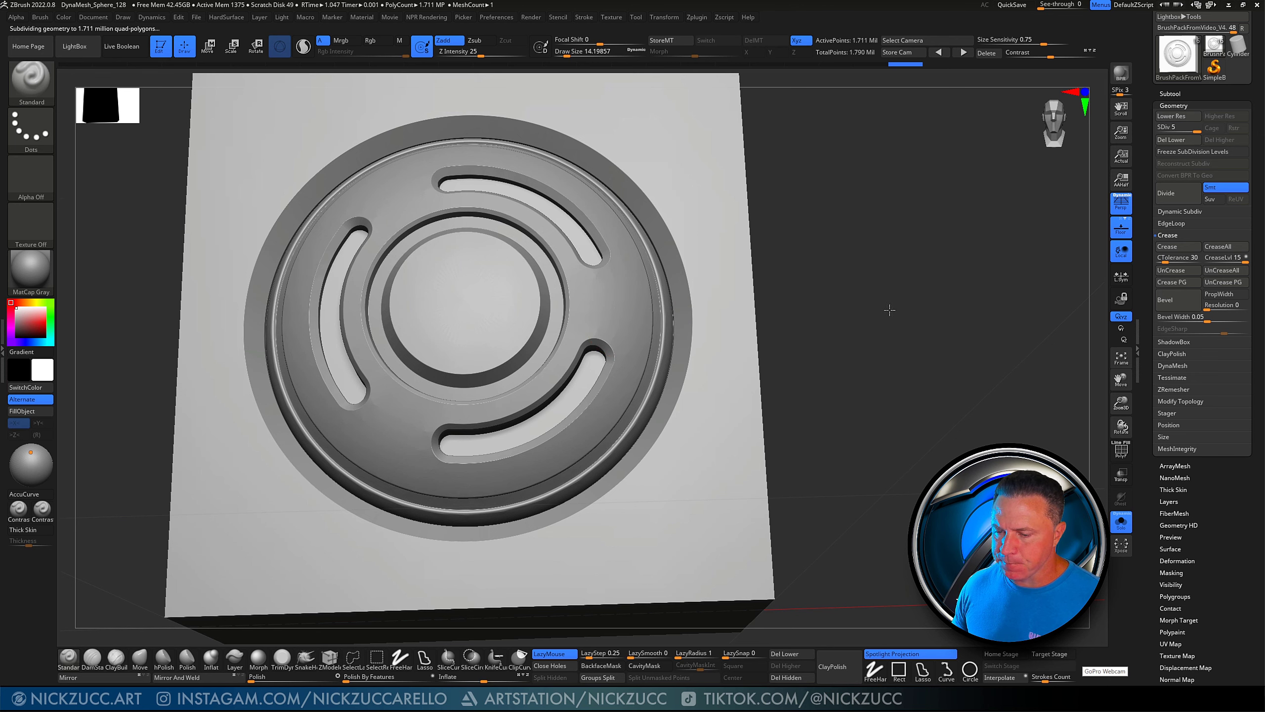
Inspect the subdivided vent block from several angles, comparing its shaded surface with the polyframe display
left_click_drag(890, 310, 722, 345)
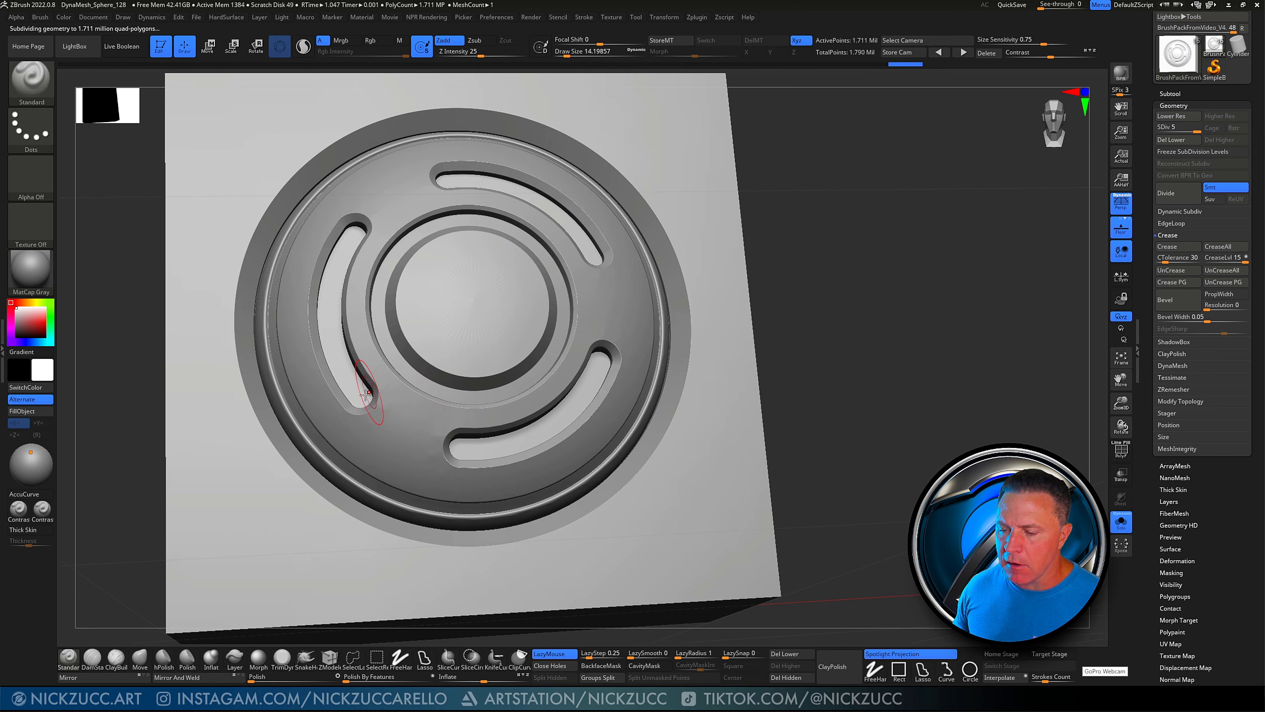
left_click_drag(846, 364, 936, 340)
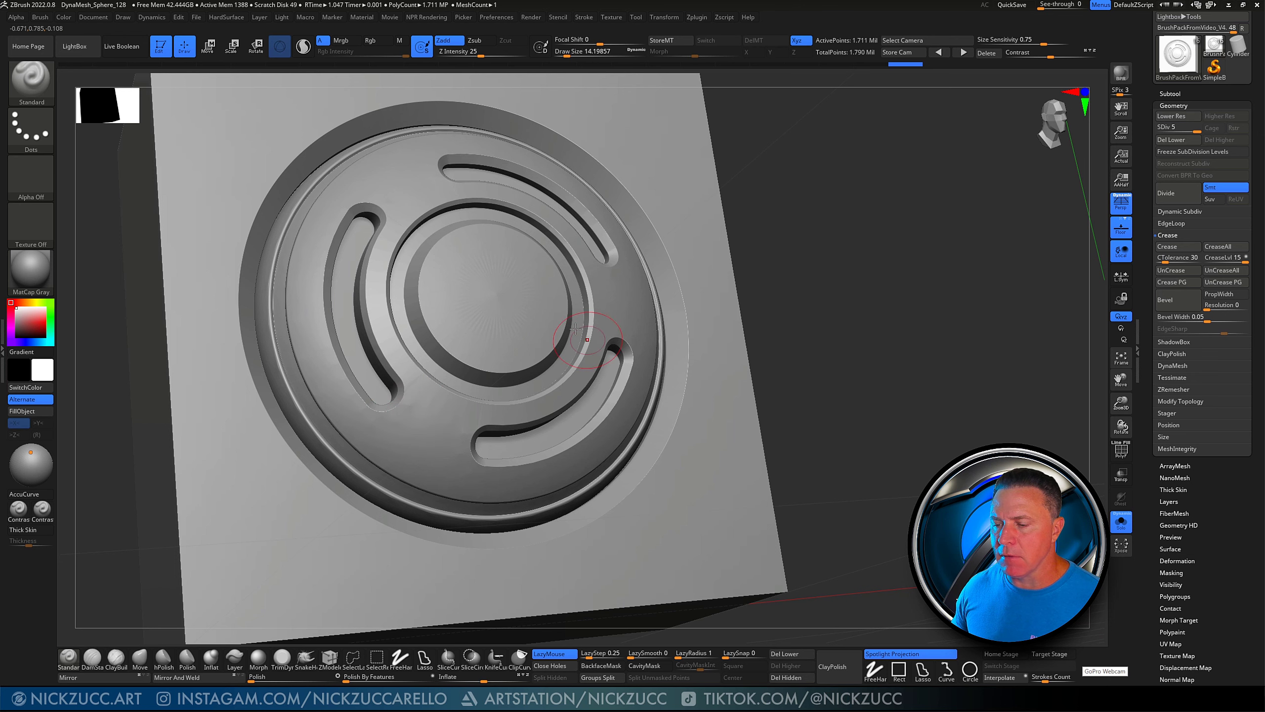
left_click_drag(845, 250, 843, 260)
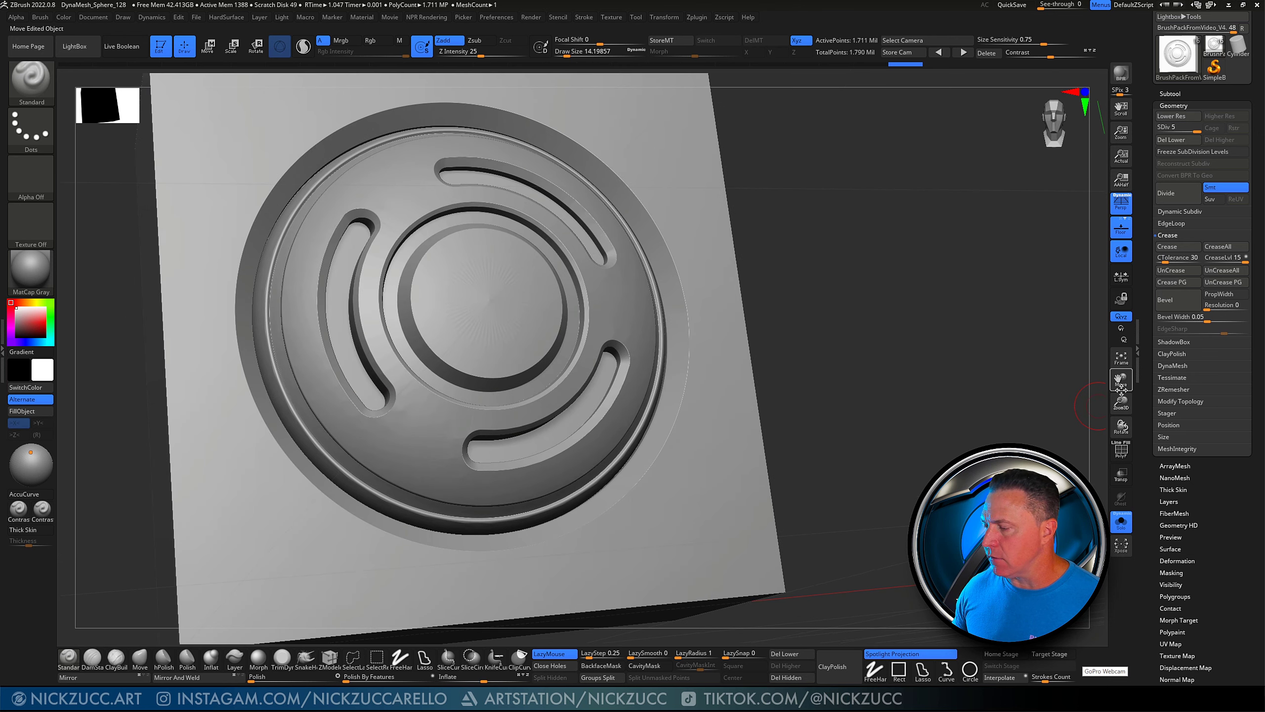
left_click(1122, 451)
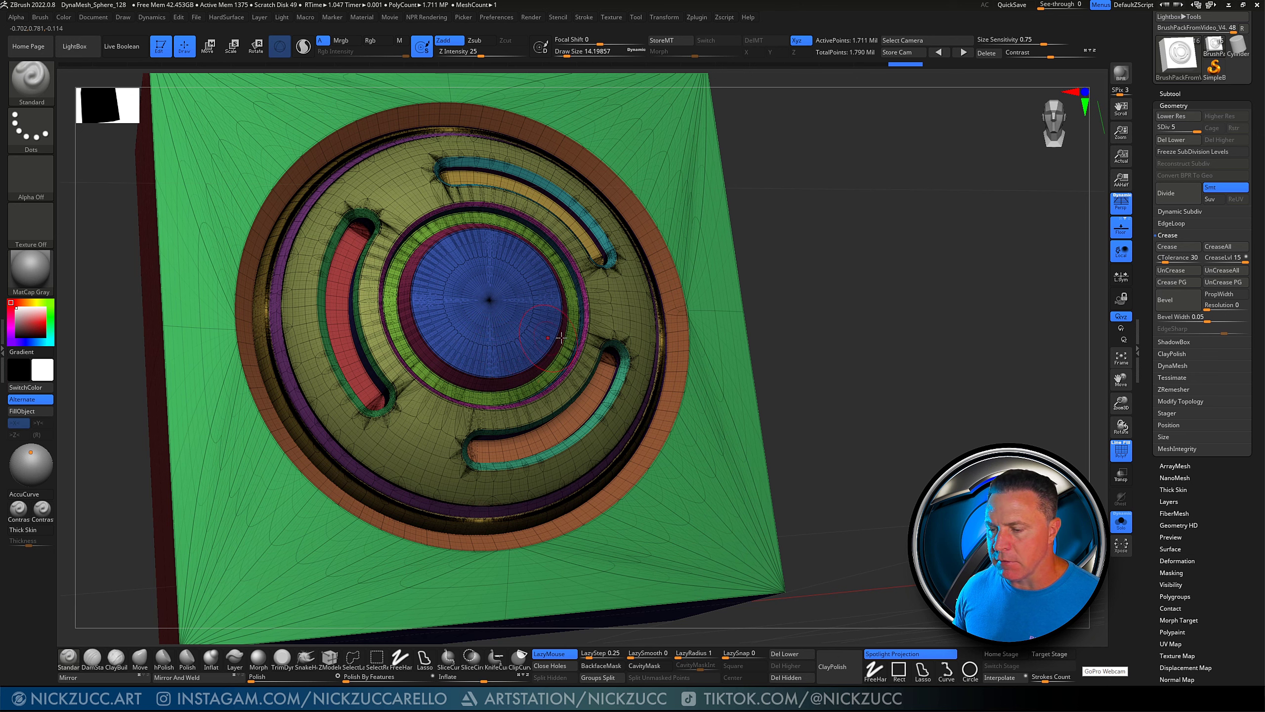
left_click(1121, 451)
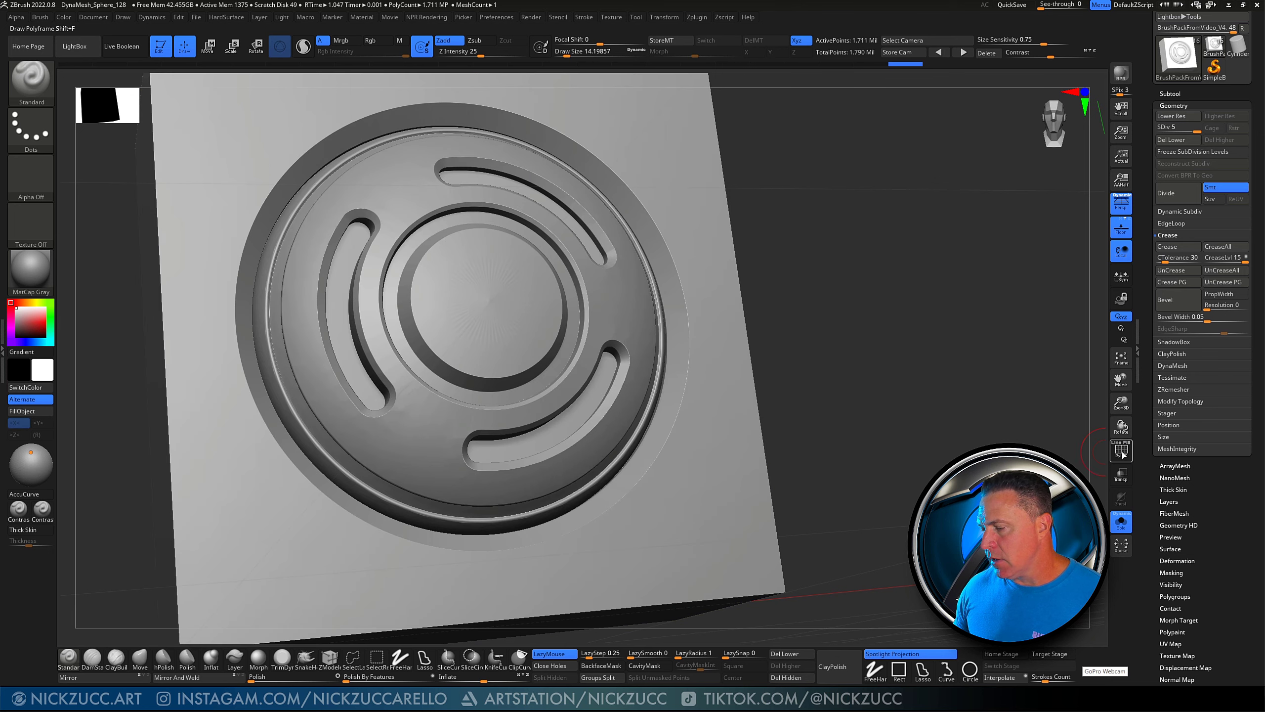
left_click_drag(941, 414, 892, 410)
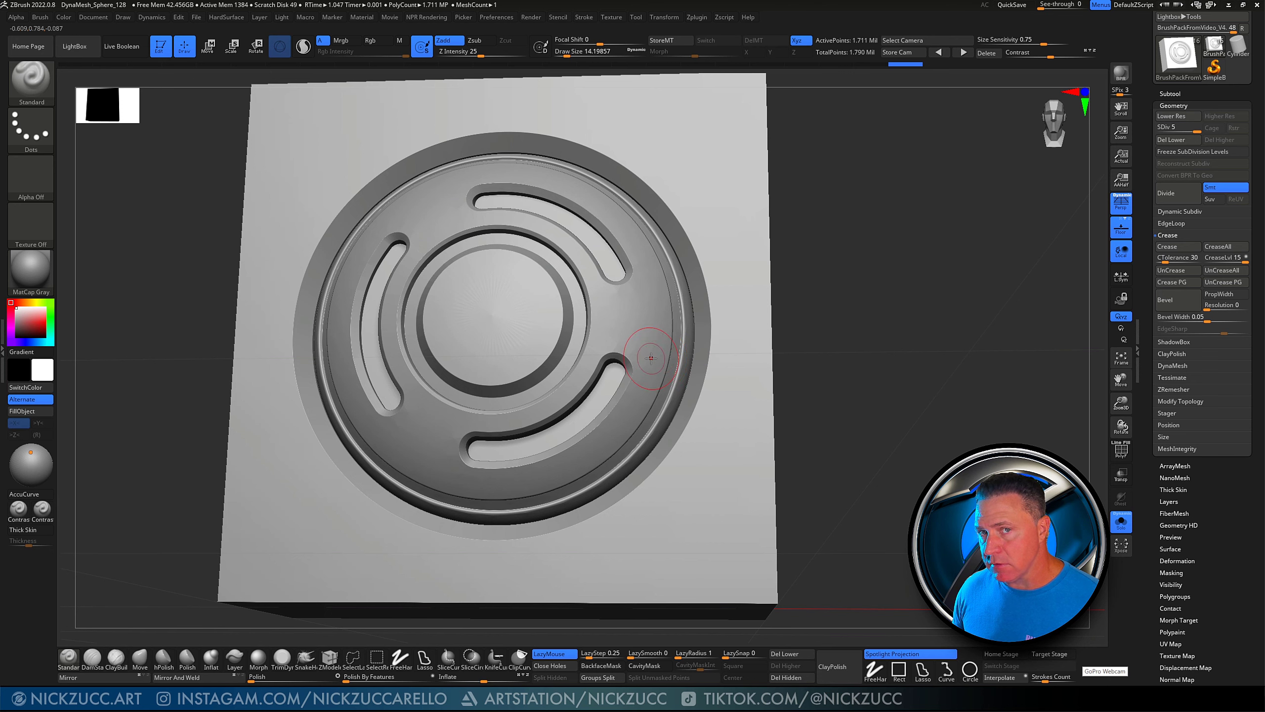
left_click(1121, 451)
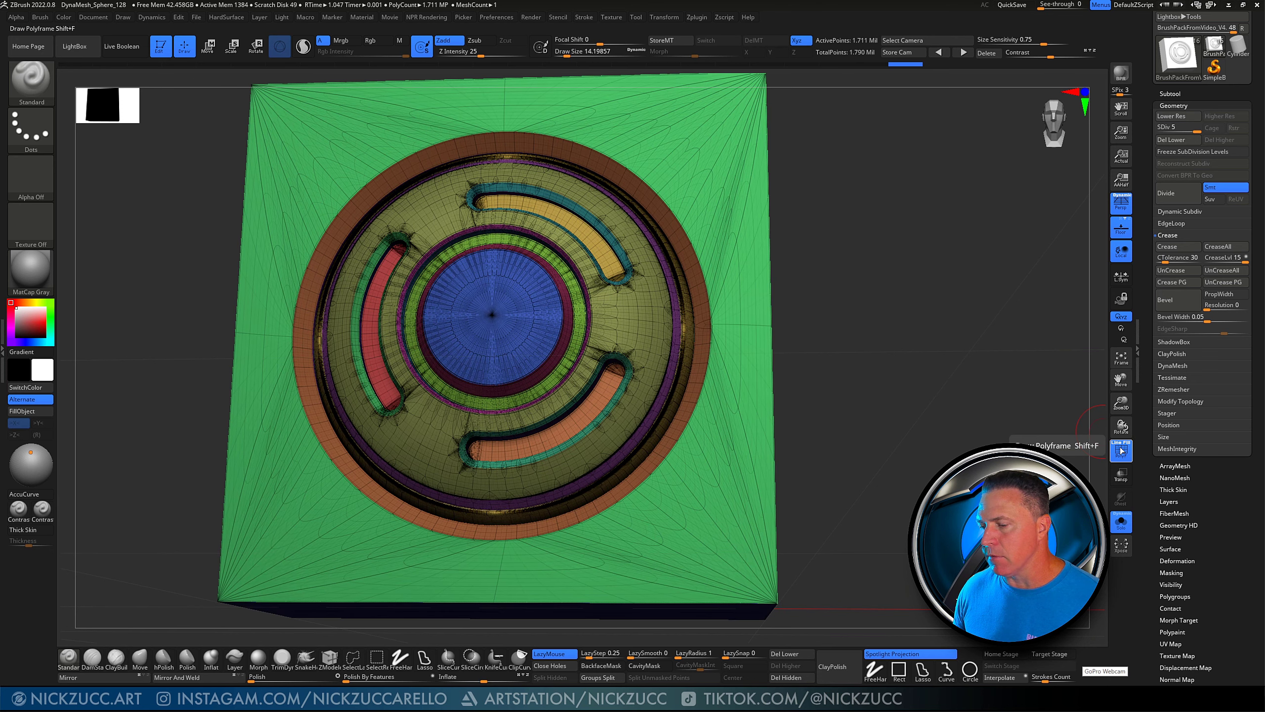
left_click(1121, 451)
left_click_drag(905, 384, 905, 387)
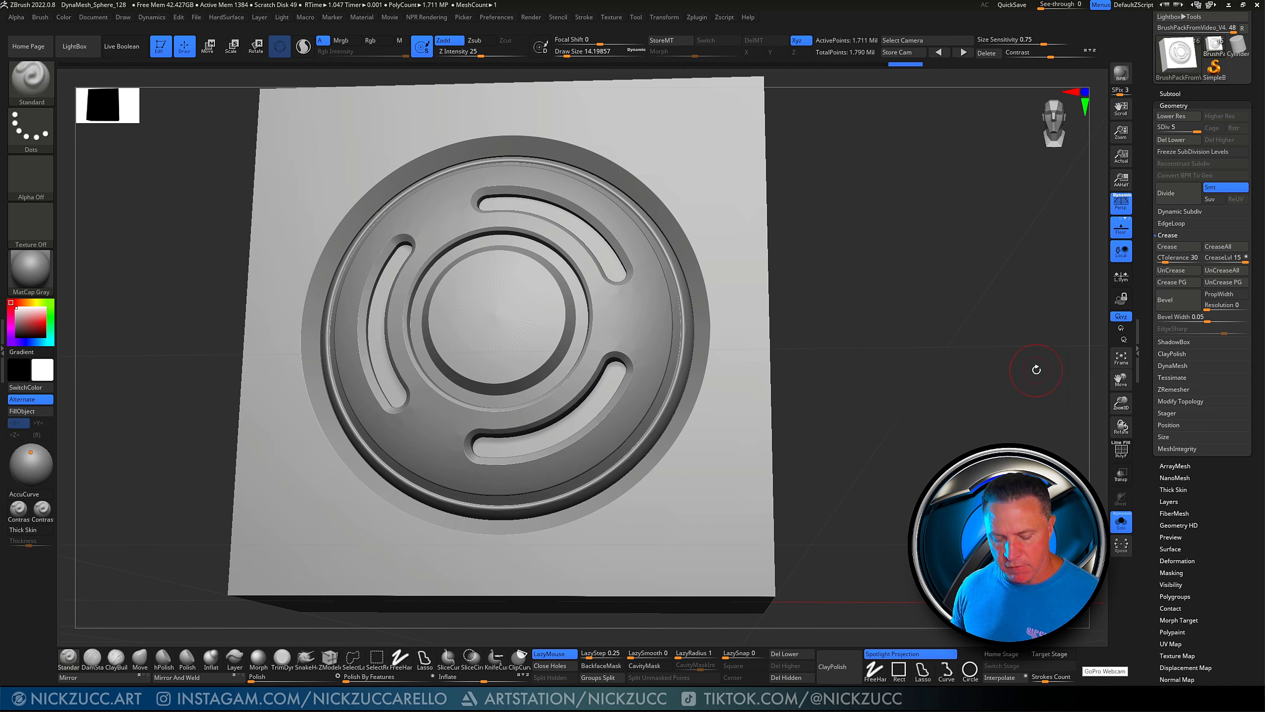
Drop the vent block to subdivision level 1 and examine its faceted surface and polygroup wireframe
left_click_drag(1195, 130, 1146, 133)
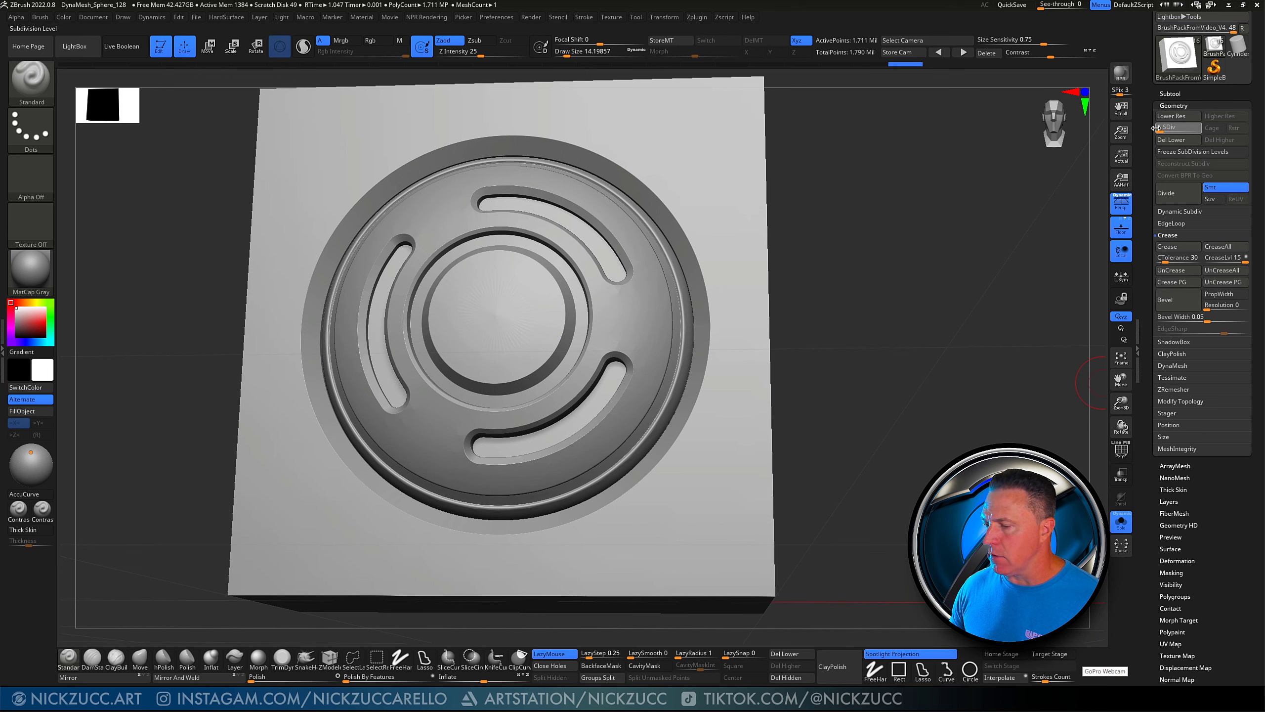
left_click_drag(896, 339, 917, 358)
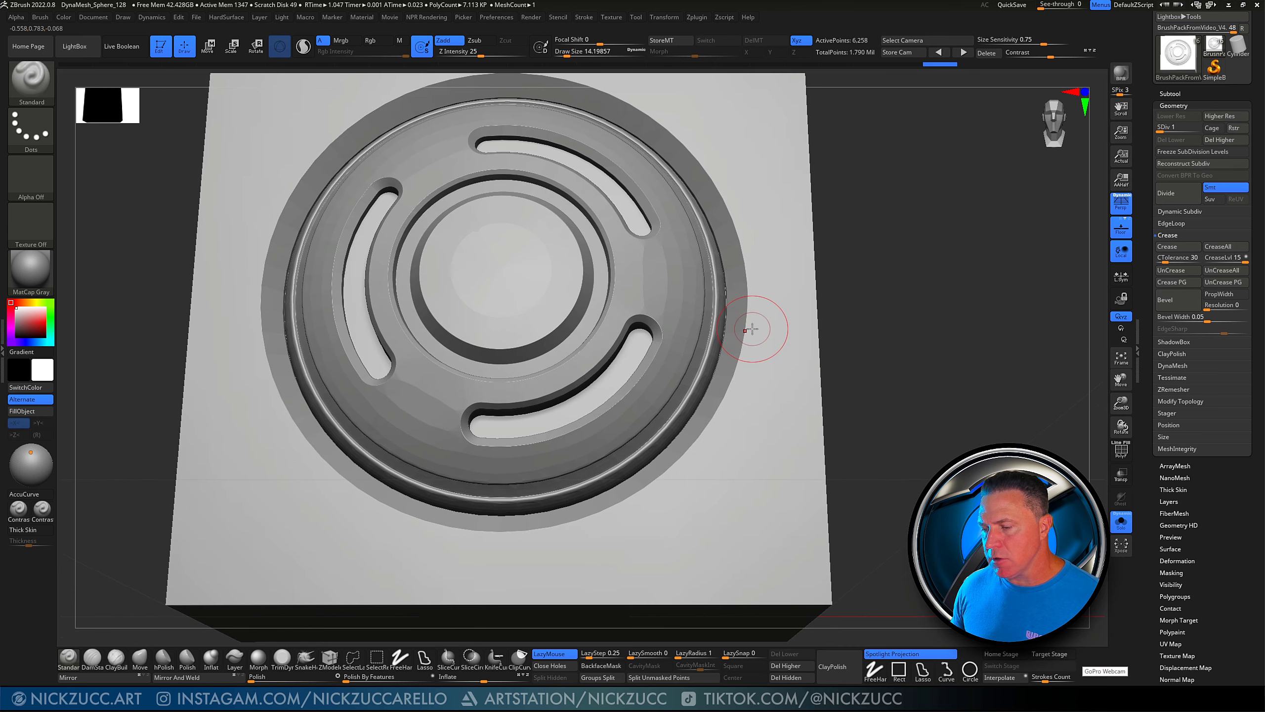
left_click_drag(909, 308, 862, 297)
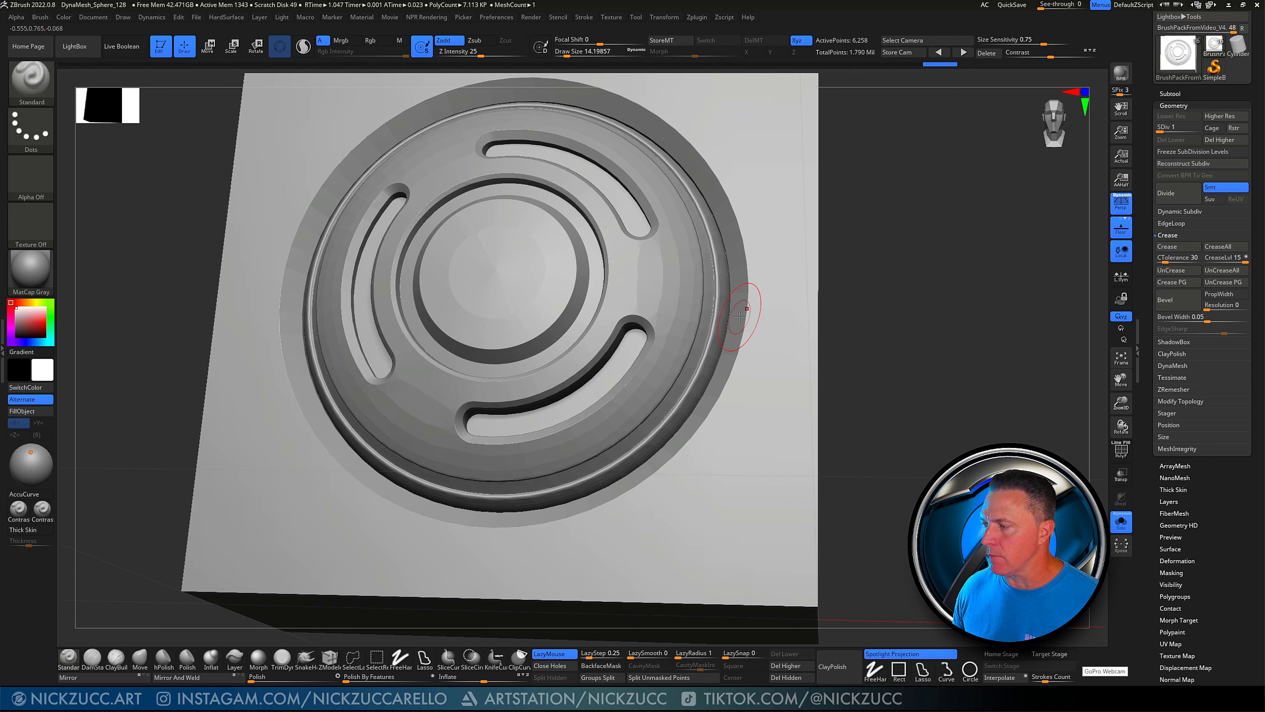
left_click(1122, 450)
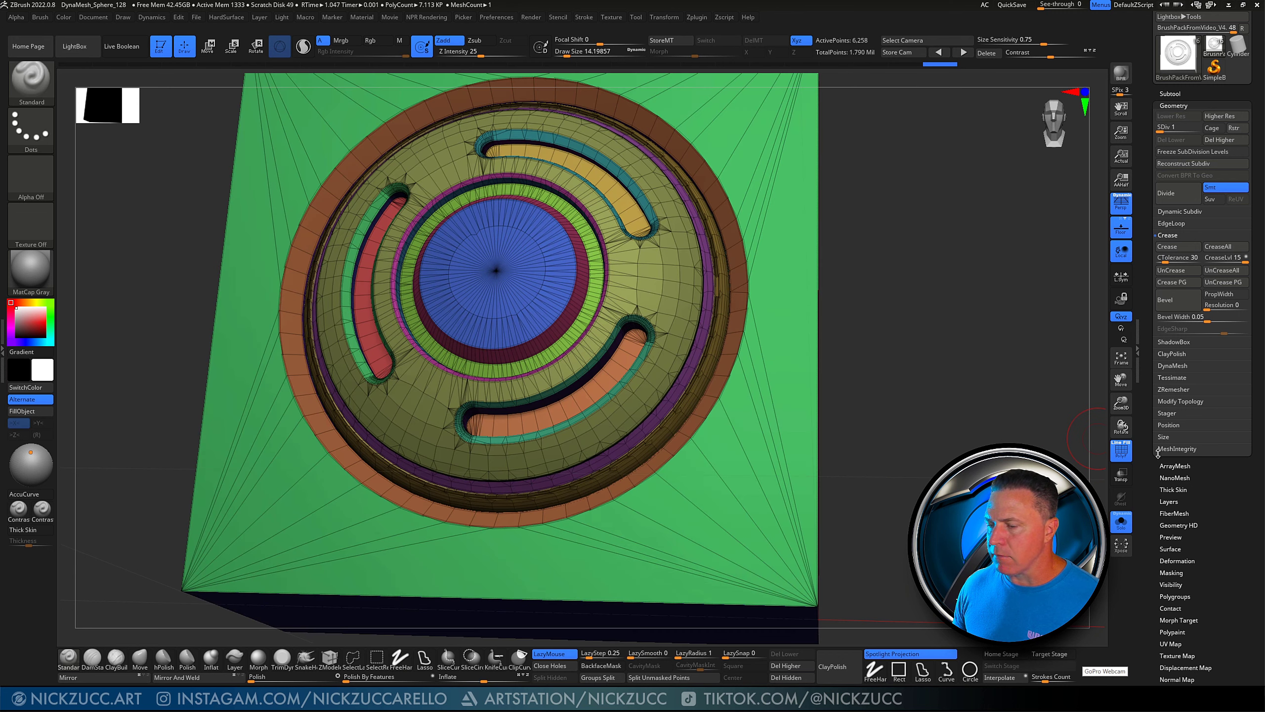
left_click(1121, 451)
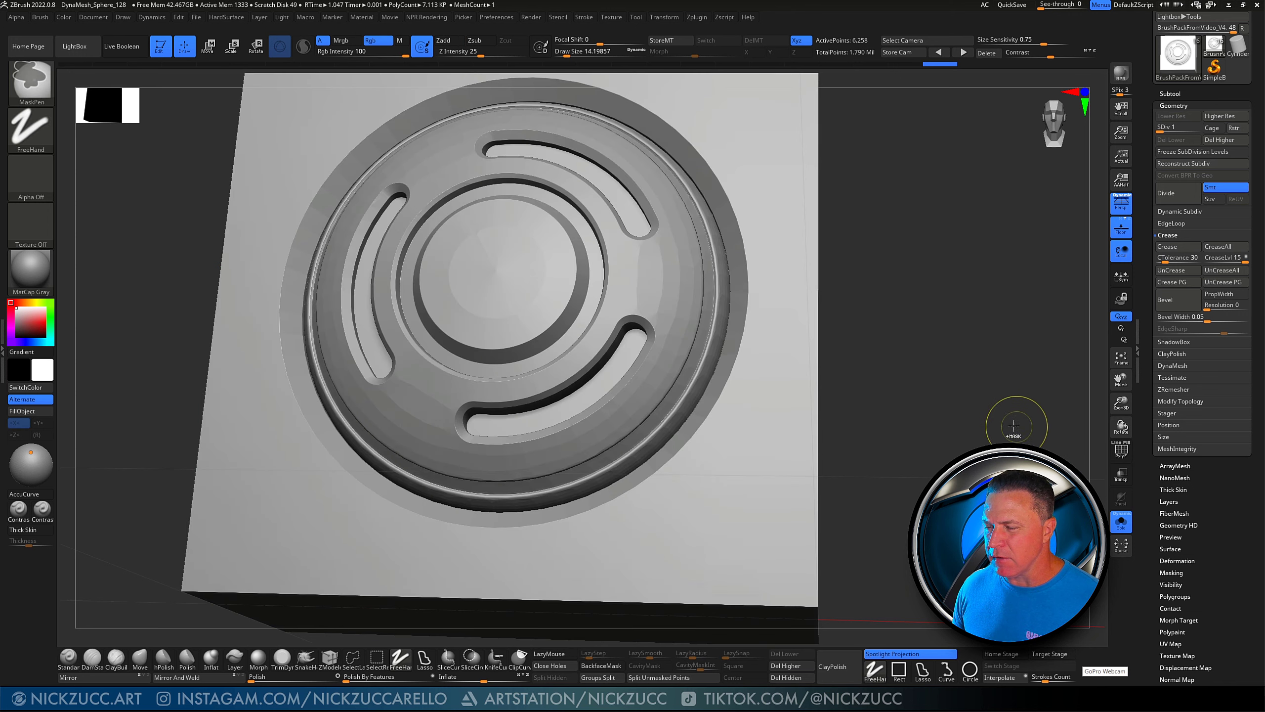
Undo the vent block's subdivisions back to the unsubdivided mesh and inspect its faceted dome
key("ctrl+z")
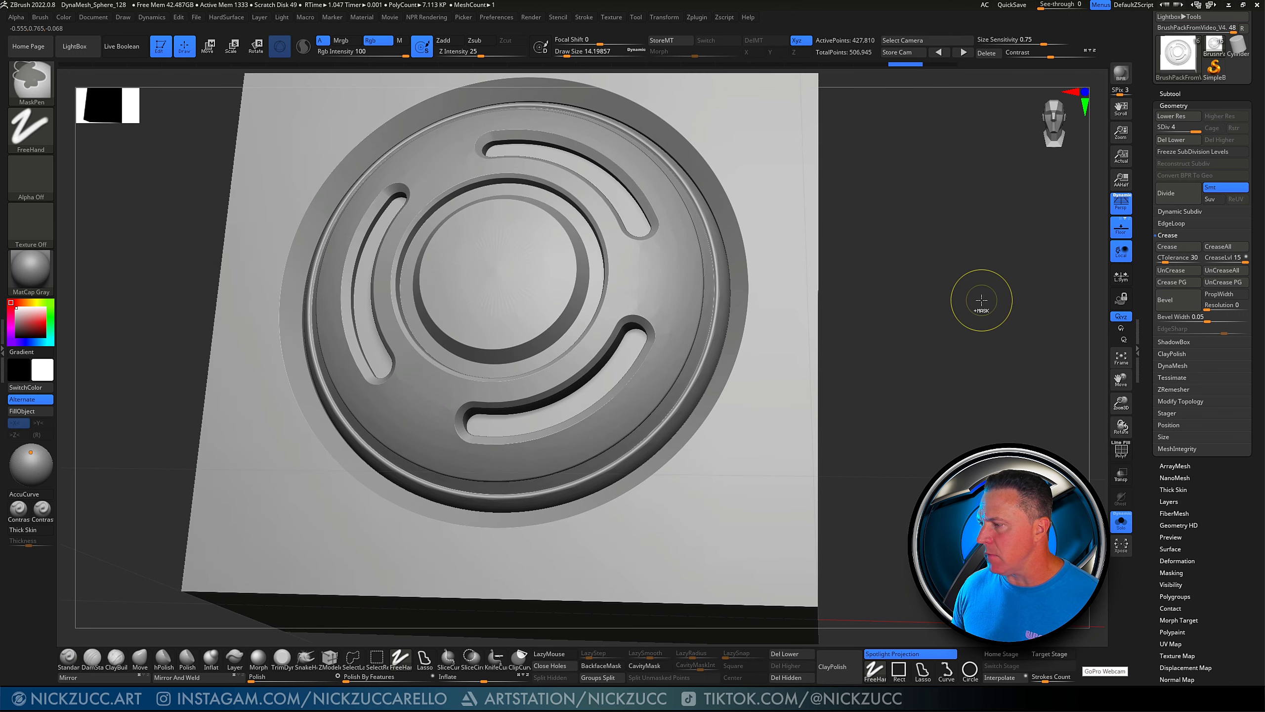
key("ctrl+z")
left_click_drag(946, 311, 948, 323)
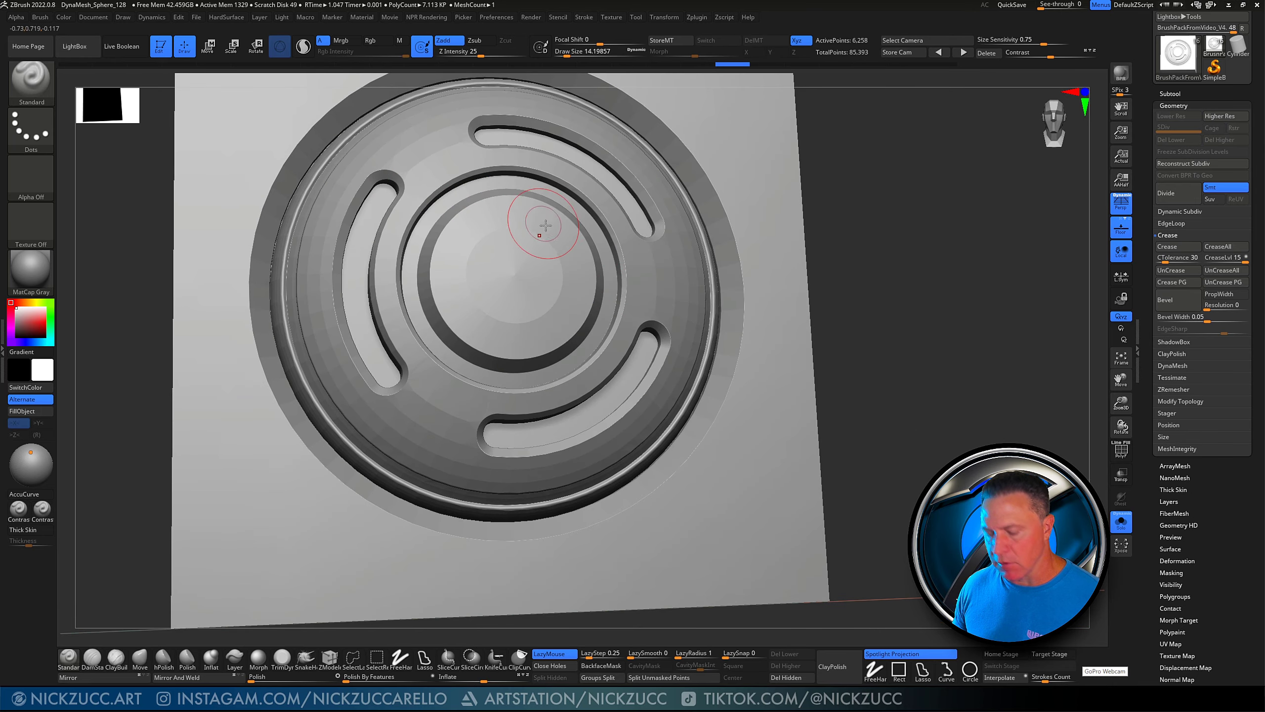
left_click_drag(850, 257, 844, 260)
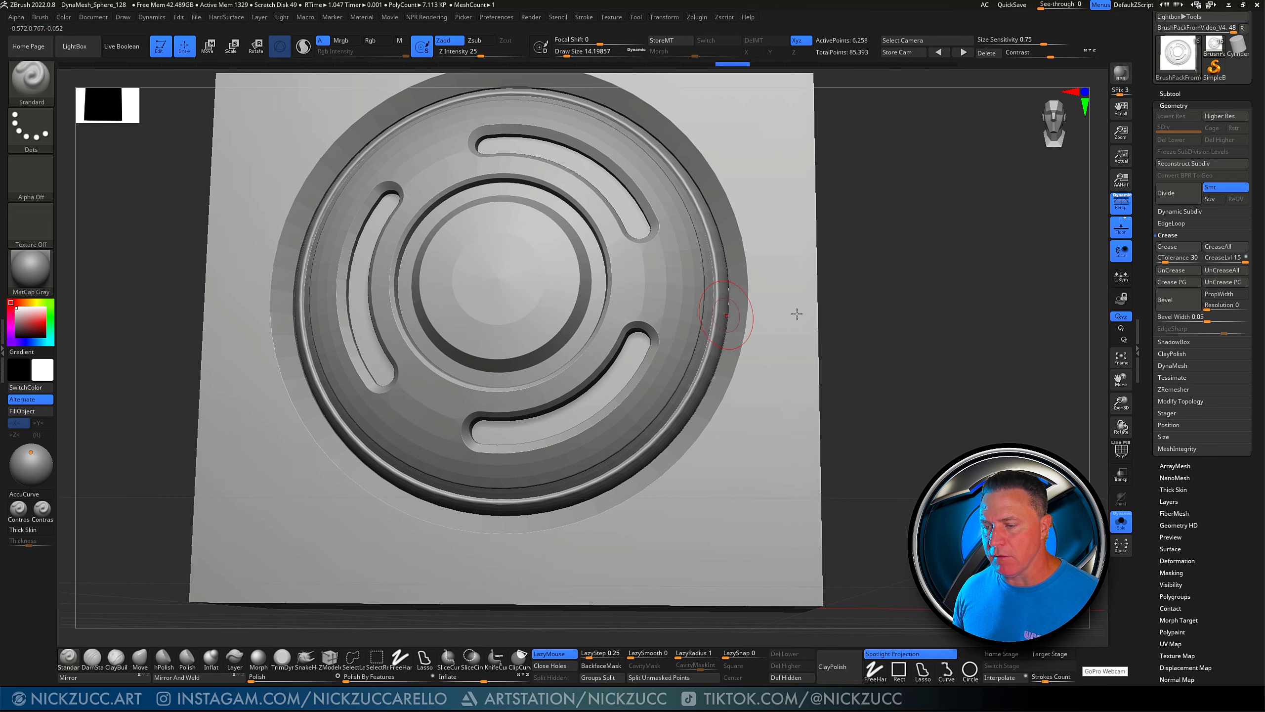
left_click_drag(896, 321, 892, 323)
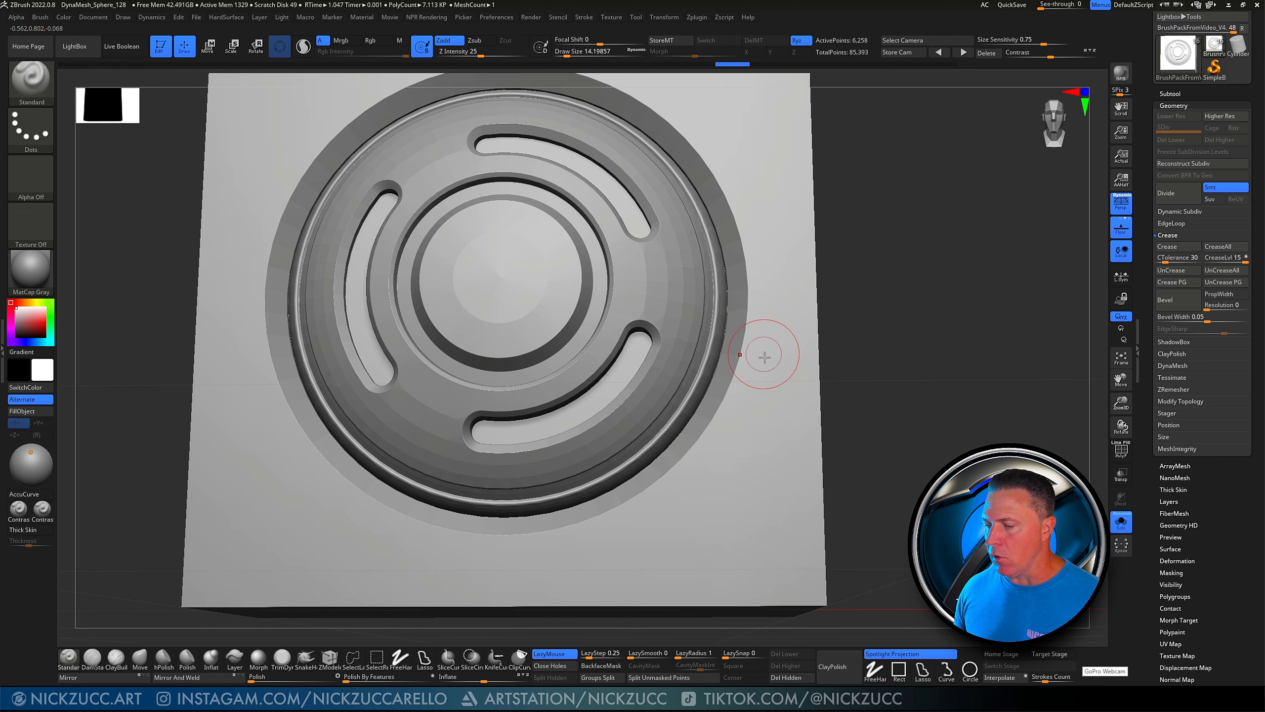
Try to DynaMesh the vent block at resolution 2000, checking the edges of the slots and rings without the polyframe
left_click(1121, 450)
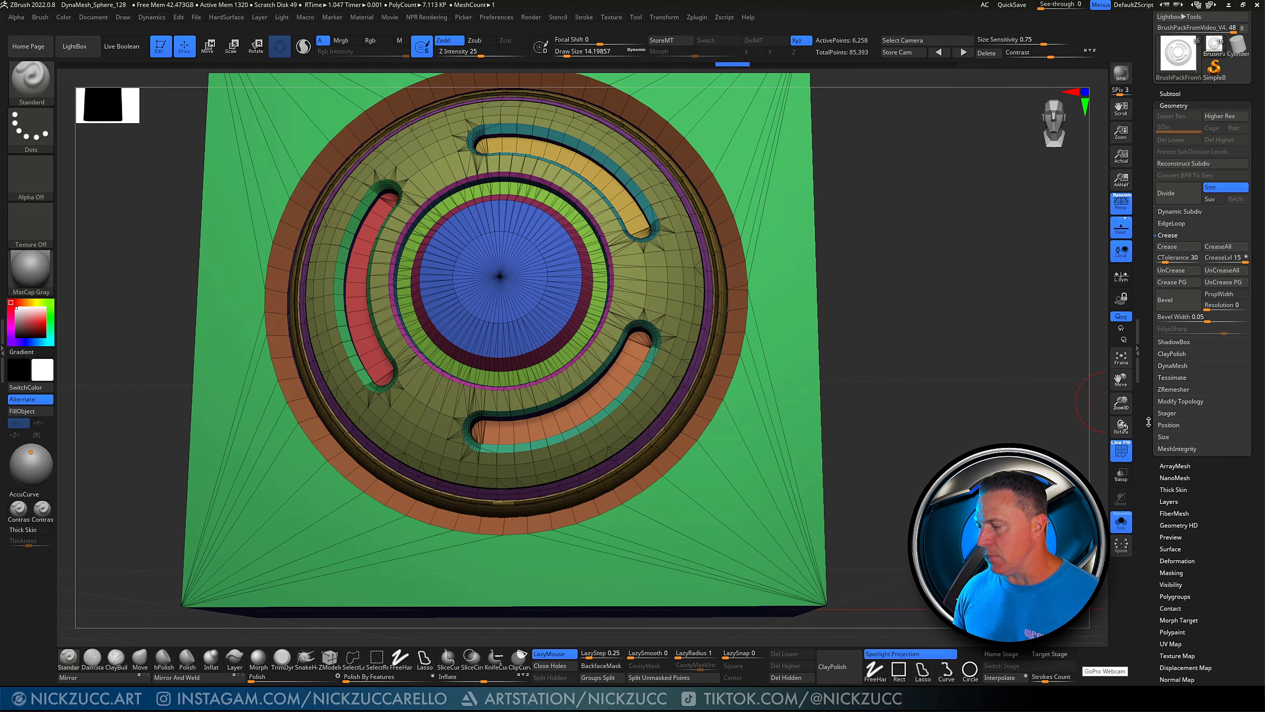
left_click_drag(1149, 421, 1146, 369)
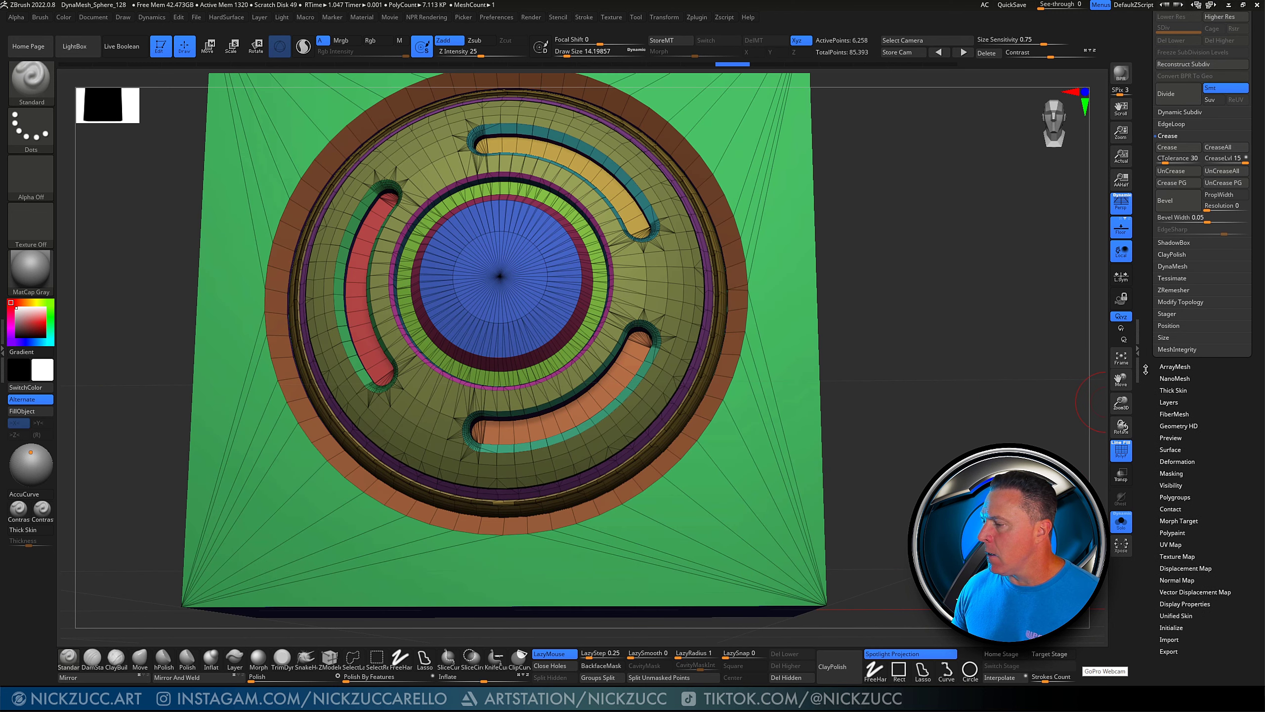
left_click(1171, 136)
left_click(1174, 172)
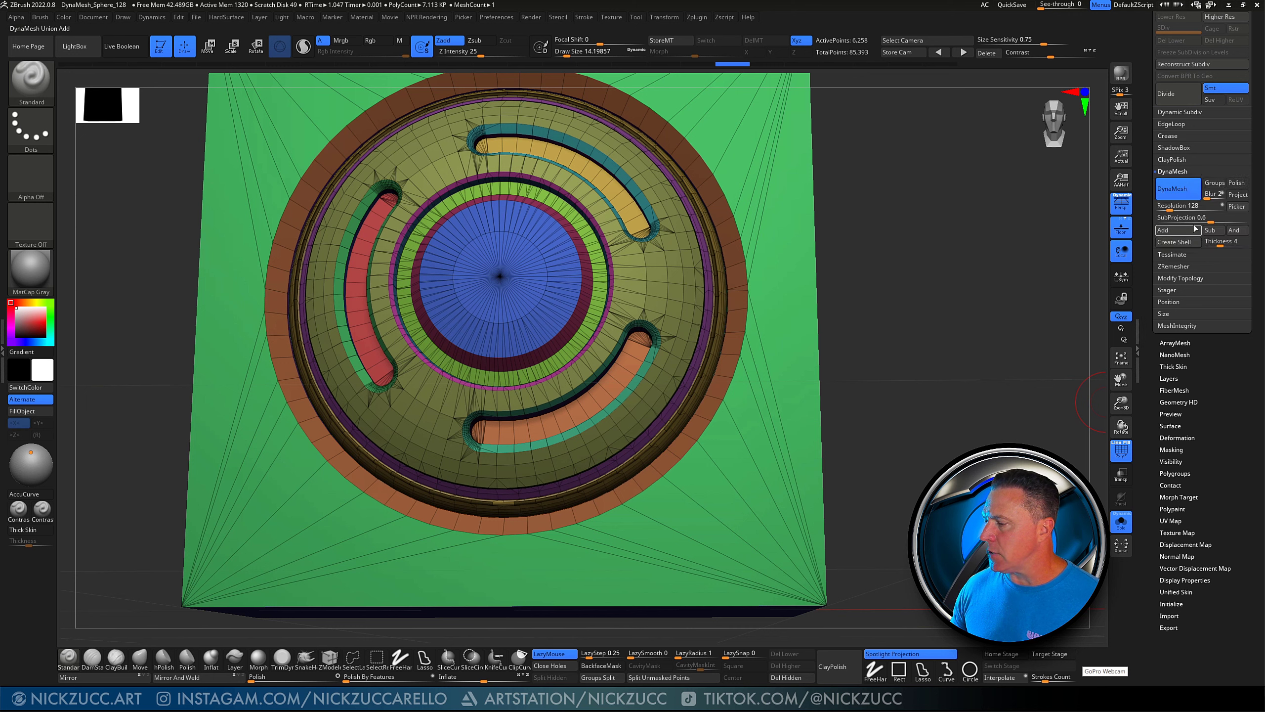
left_click(1176, 209)
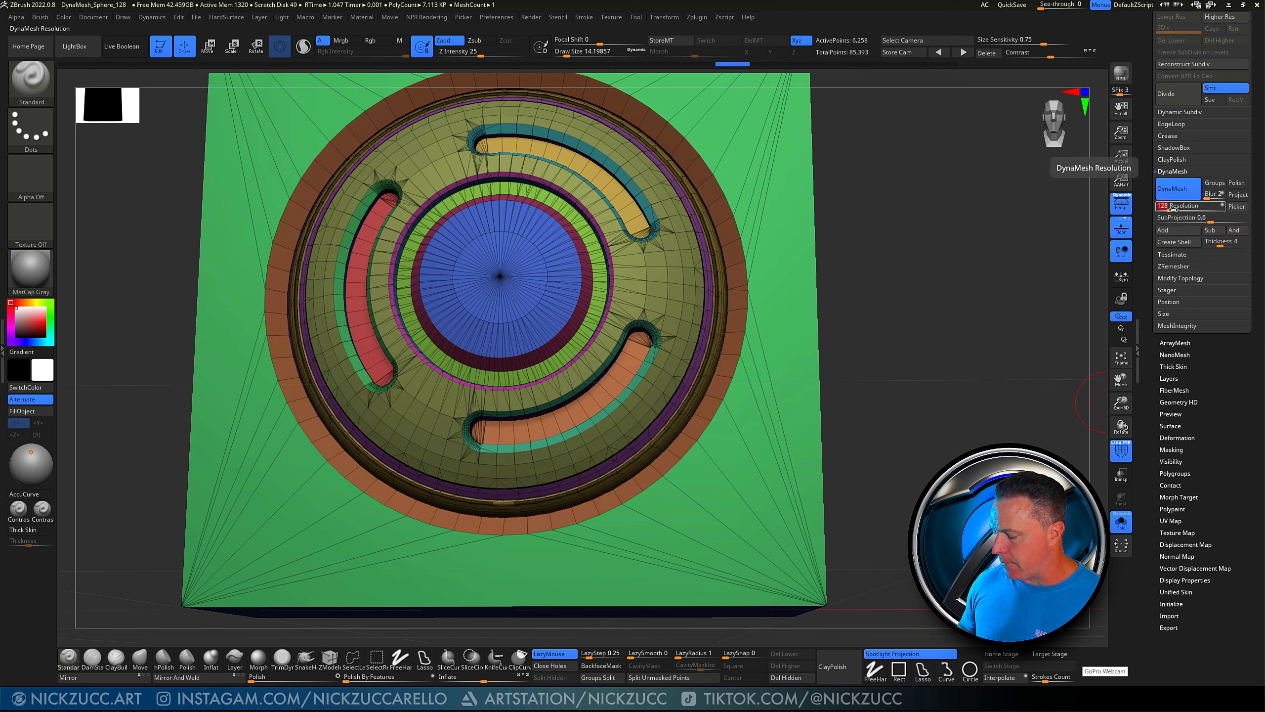
type("2000")
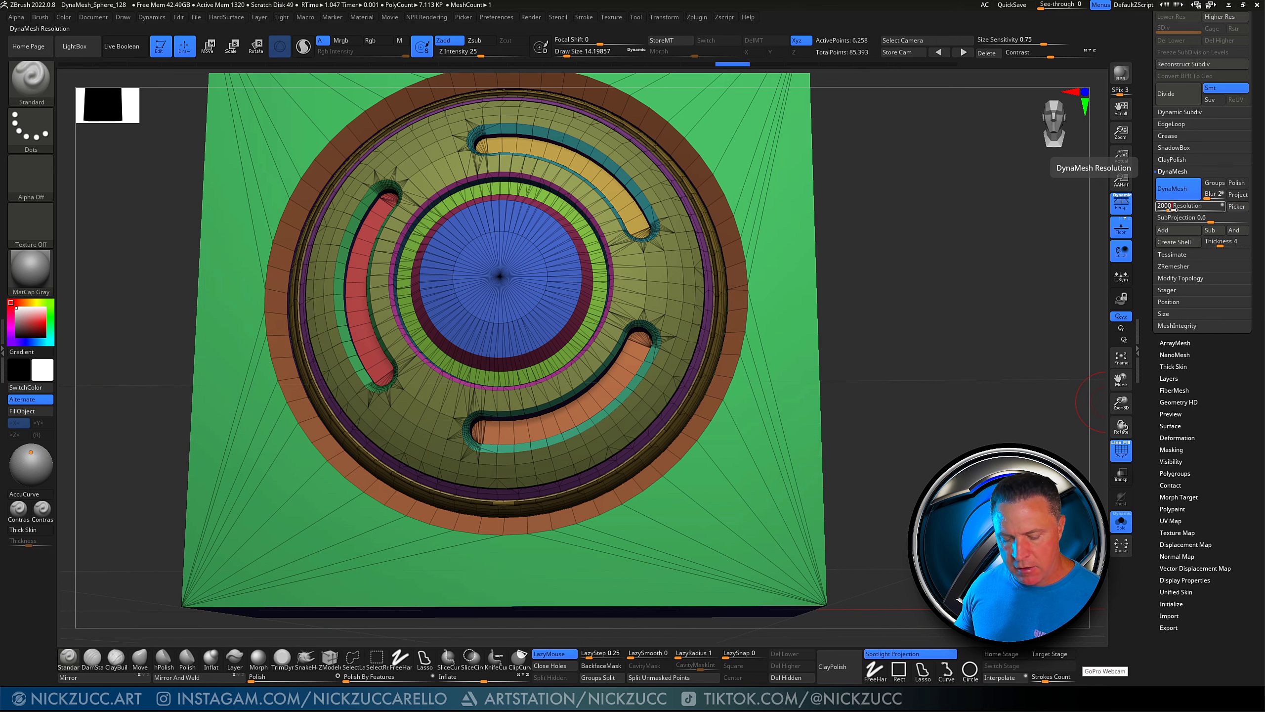
key("Tab")
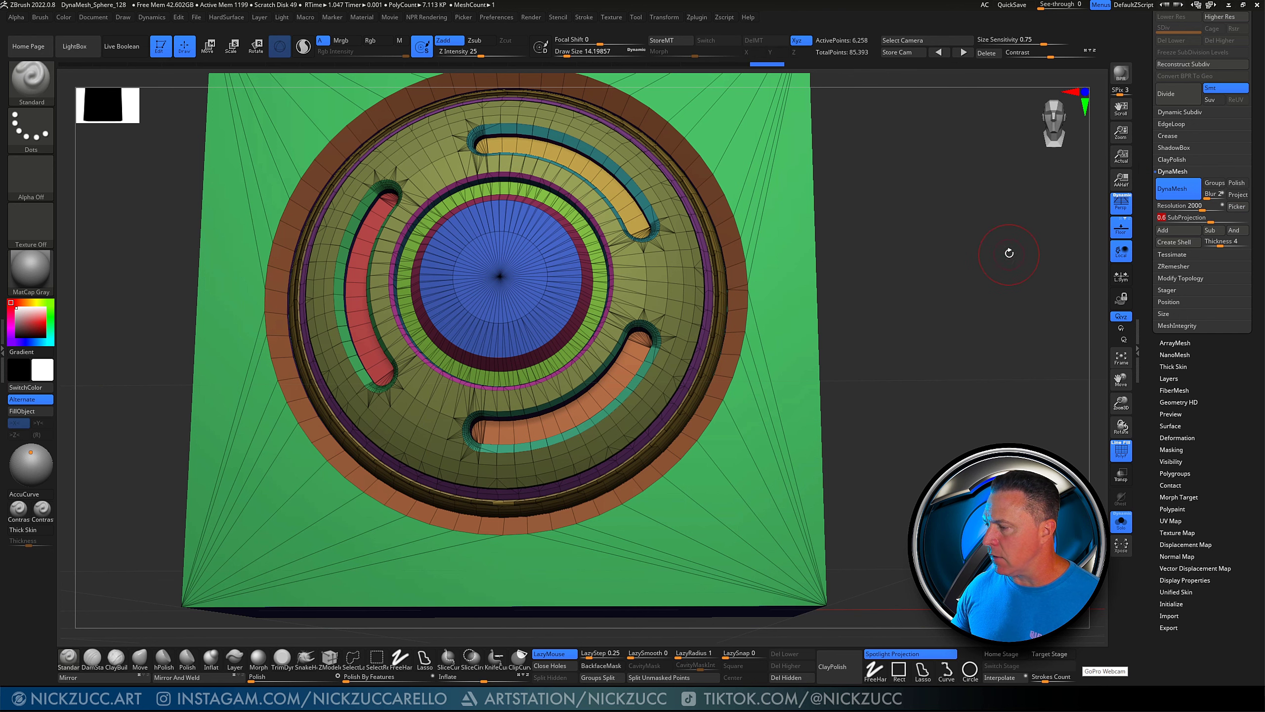
mouse_move(1010, 253)
left_mouse_down("ctrl")
mouse_move(911, 354)
mouse_move(935, 313)
mouse_move(909, 322)
mouse_move(954, 358)
left_mouse_up("ctrl")
left_click(1121, 450)
left_click_drag(1082, 451, 935, 405)
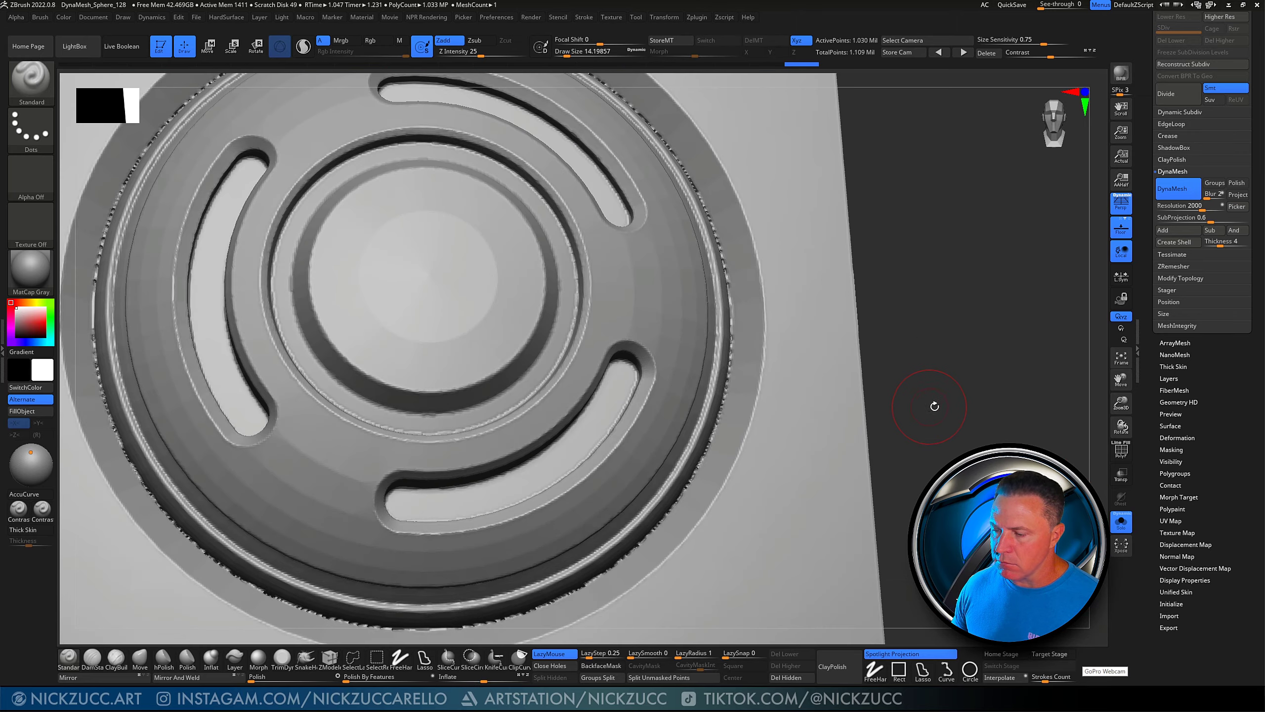
key("ctrl+z")
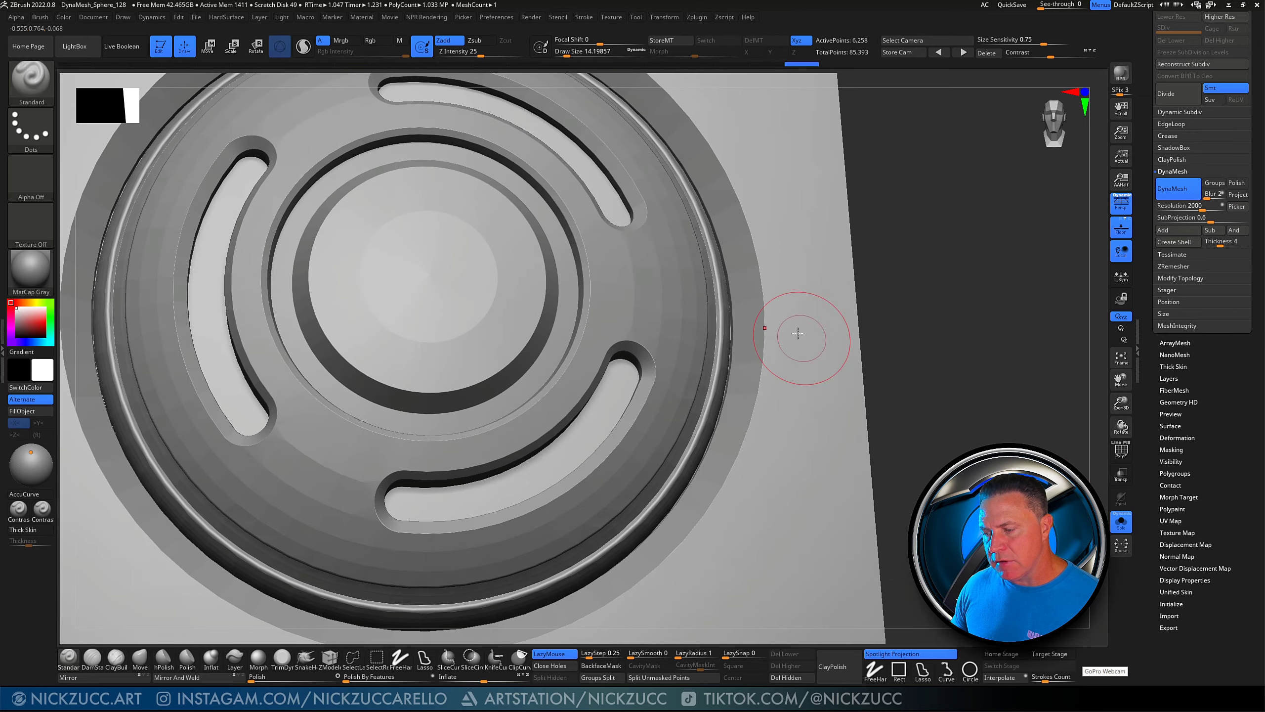
Try to DynaMesh the vent block at resolution 3000
left_click(1208, 206)
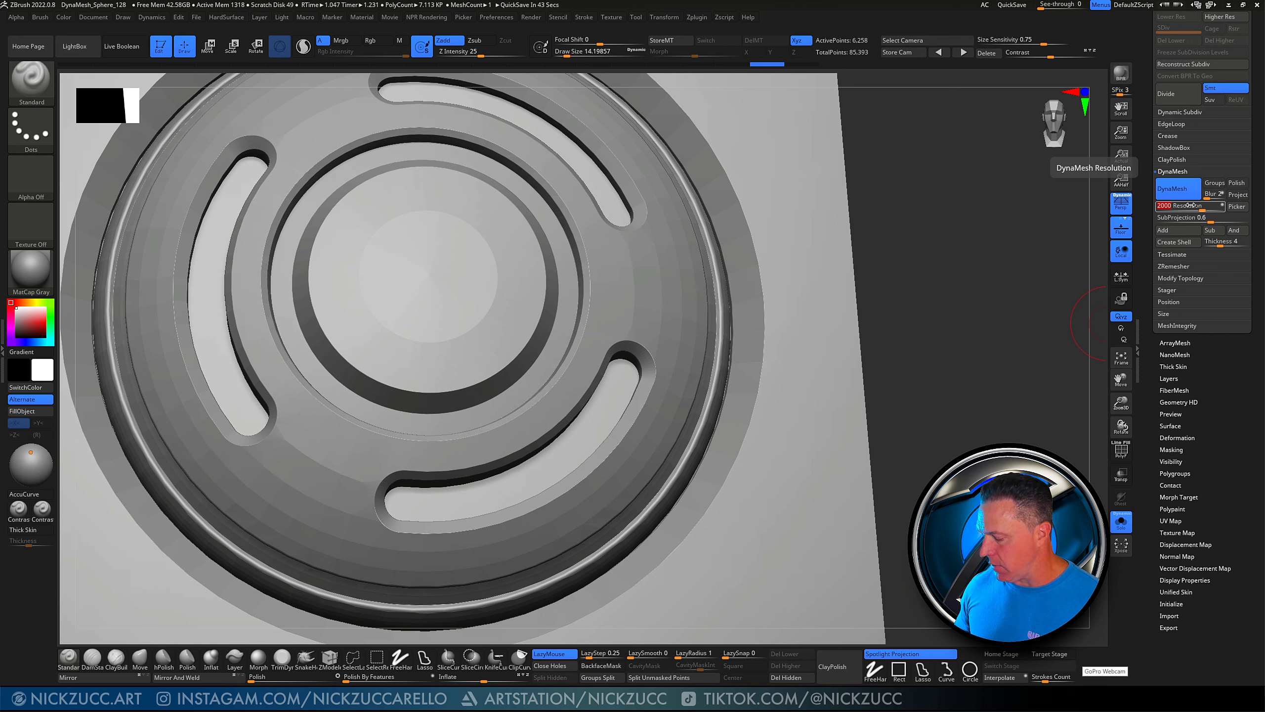
type("304")
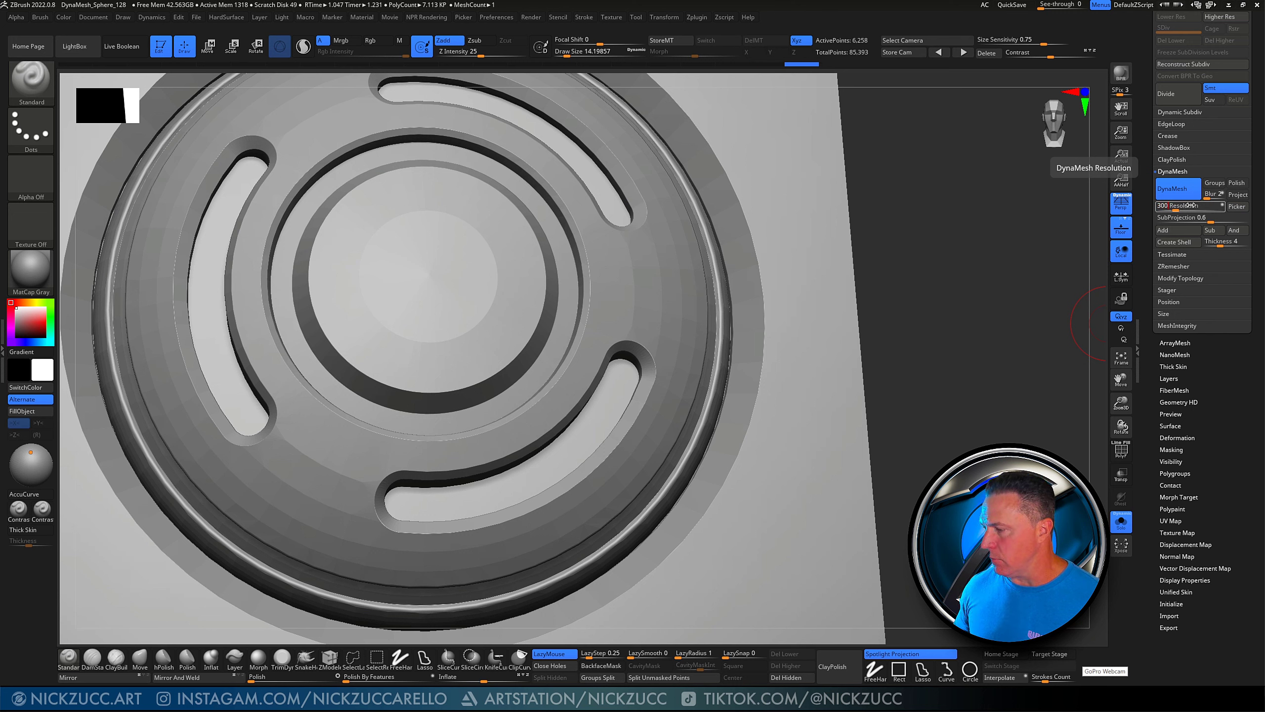
key("Tab")
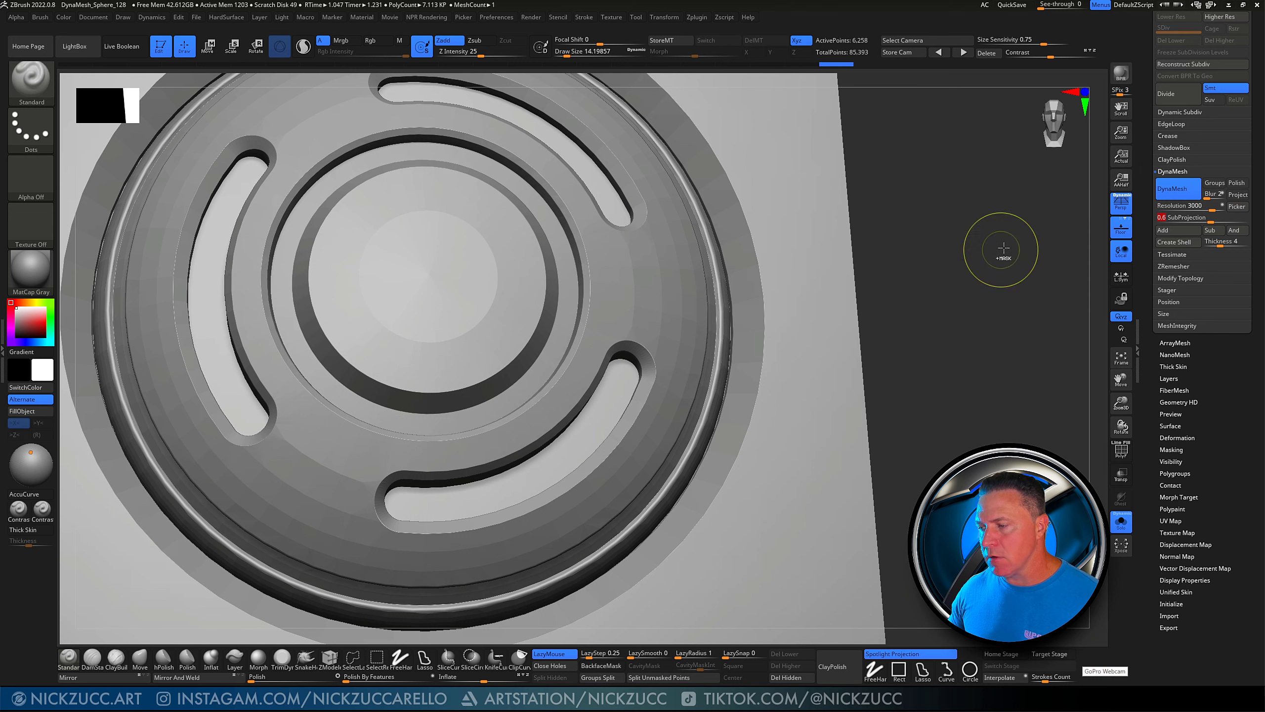
key("ctrl")
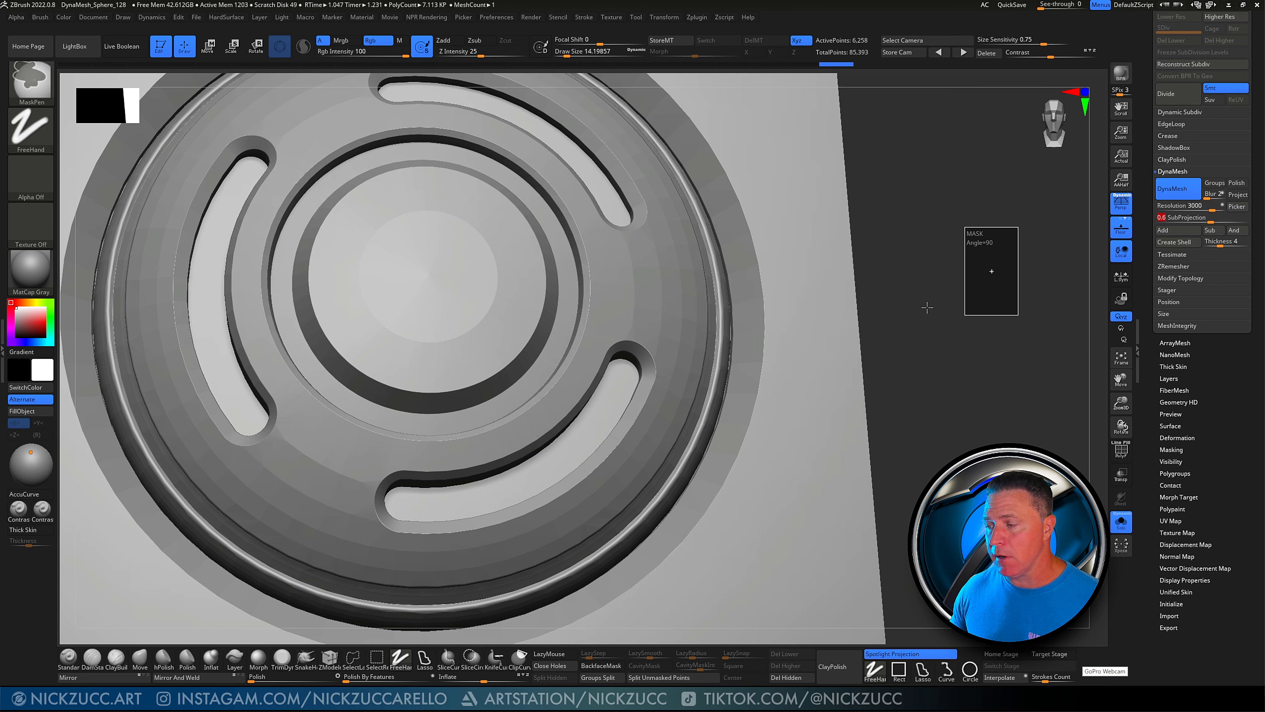
left_click_drag(927, 307, 926, 305, "ctrl")
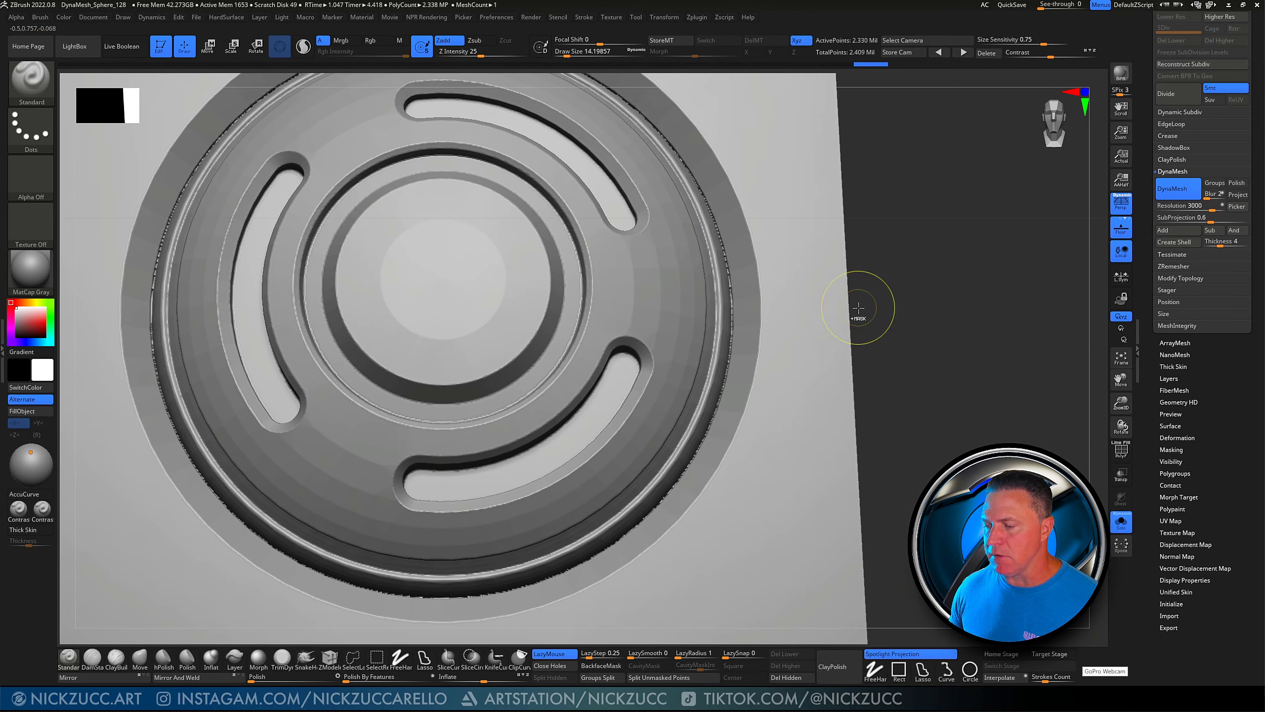
DynaMesh the vent block at resolution 4096 and check the remeshed surface with and without the polyframe
left_click(1196, 206)
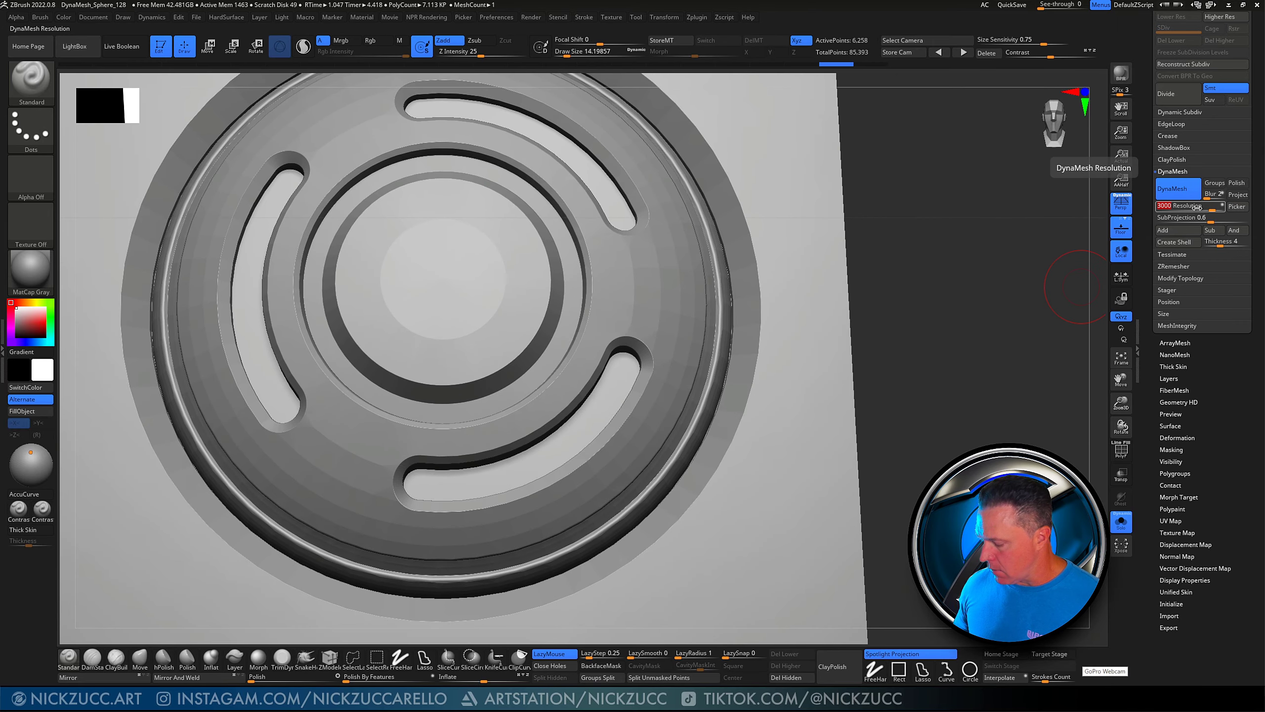
left_click_drag(1210, 209, 1223, 207)
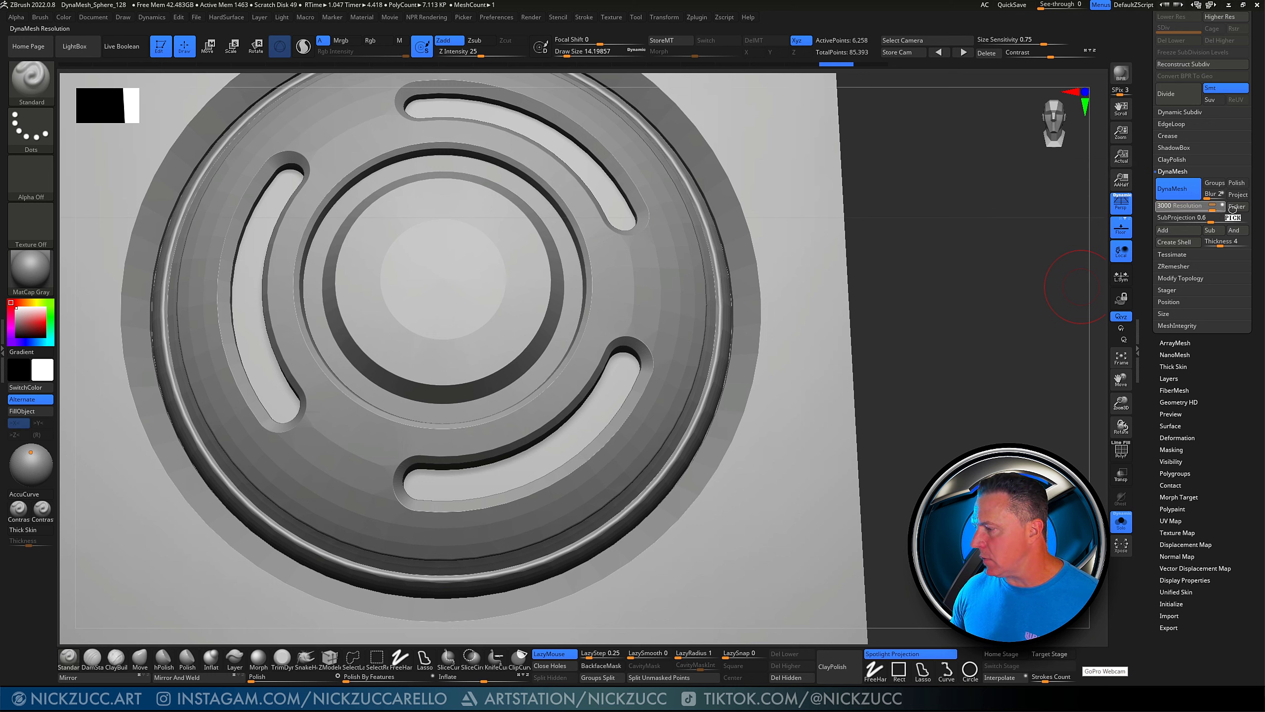
left_click_drag(1009, 250, 957, 357, "ctrl")
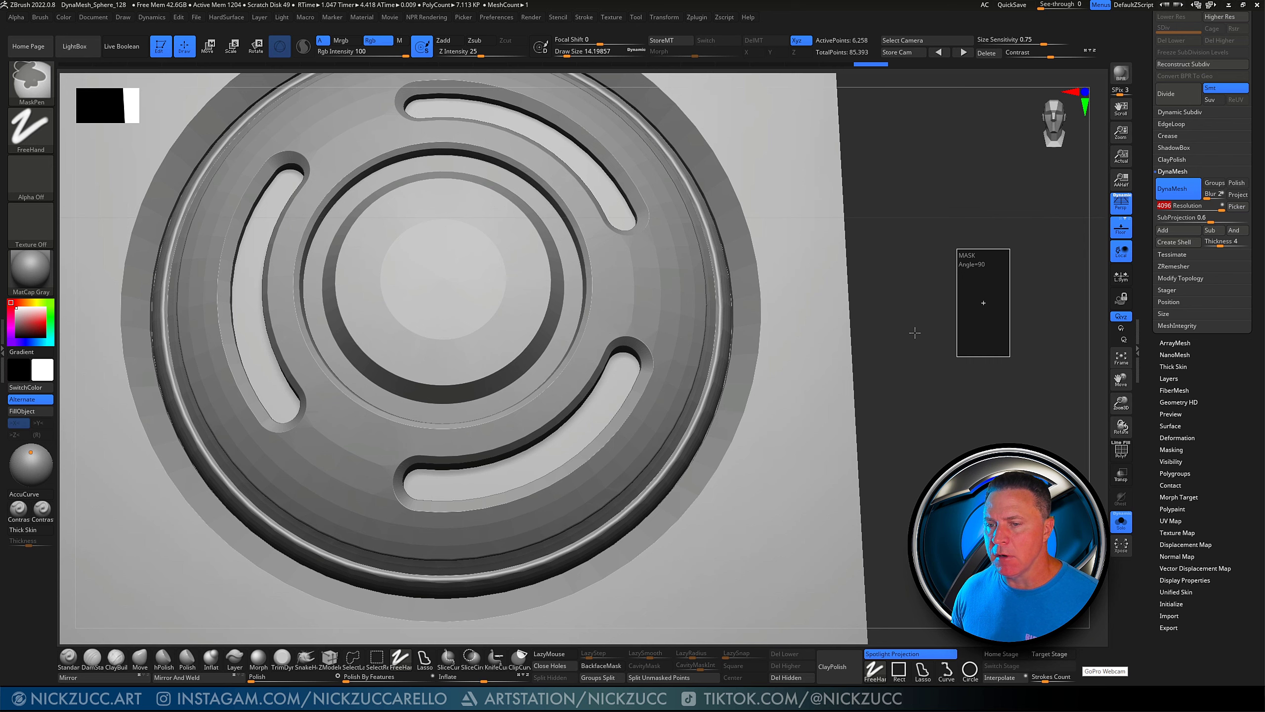
left_click(915, 333, "ctrl")
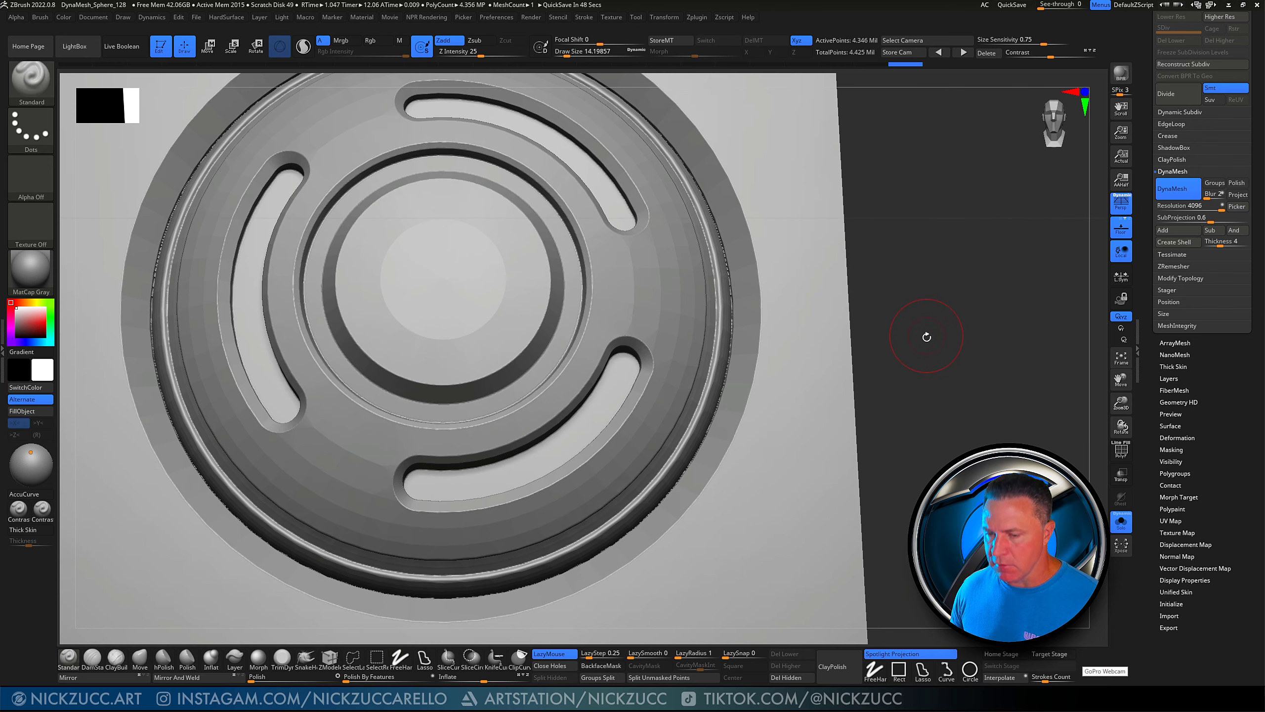
left_click(1116, 454)
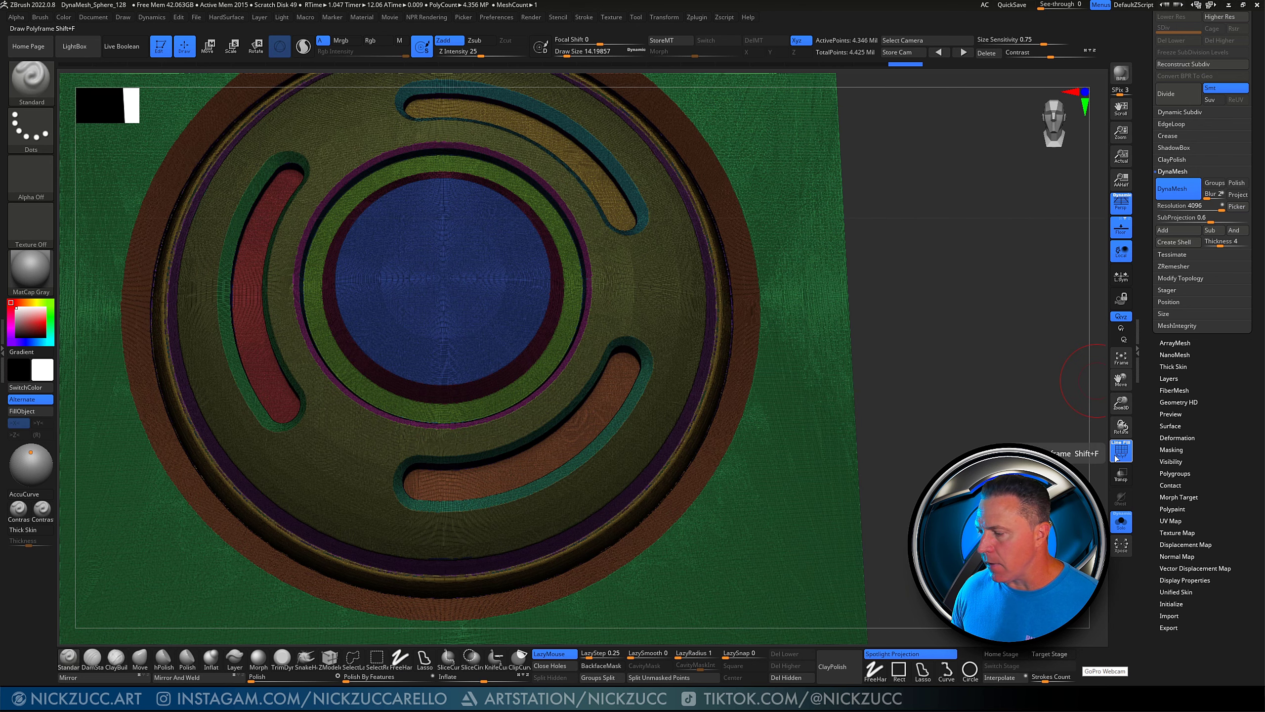
left_click(1116, 455)
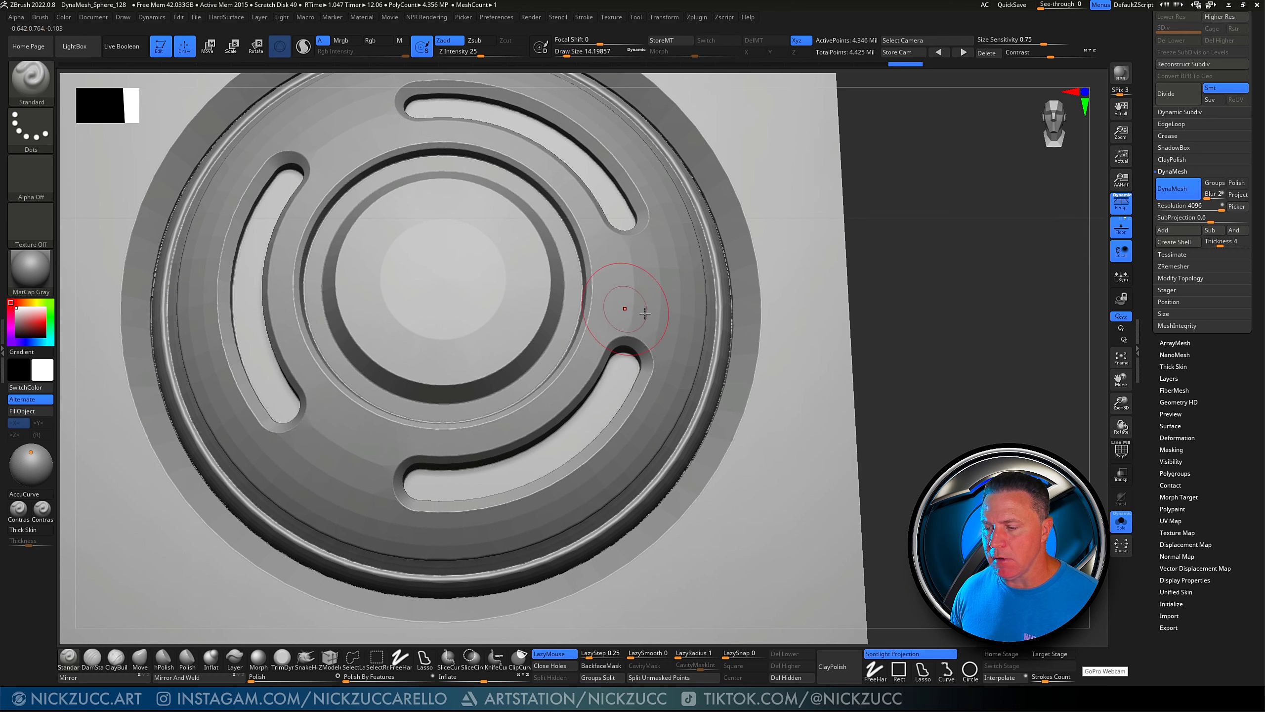
mouse_move(941, 356)
left_mouse_down()
mouse_move(958, 357)
mouse_move(949, 347)
left_mouse_up()
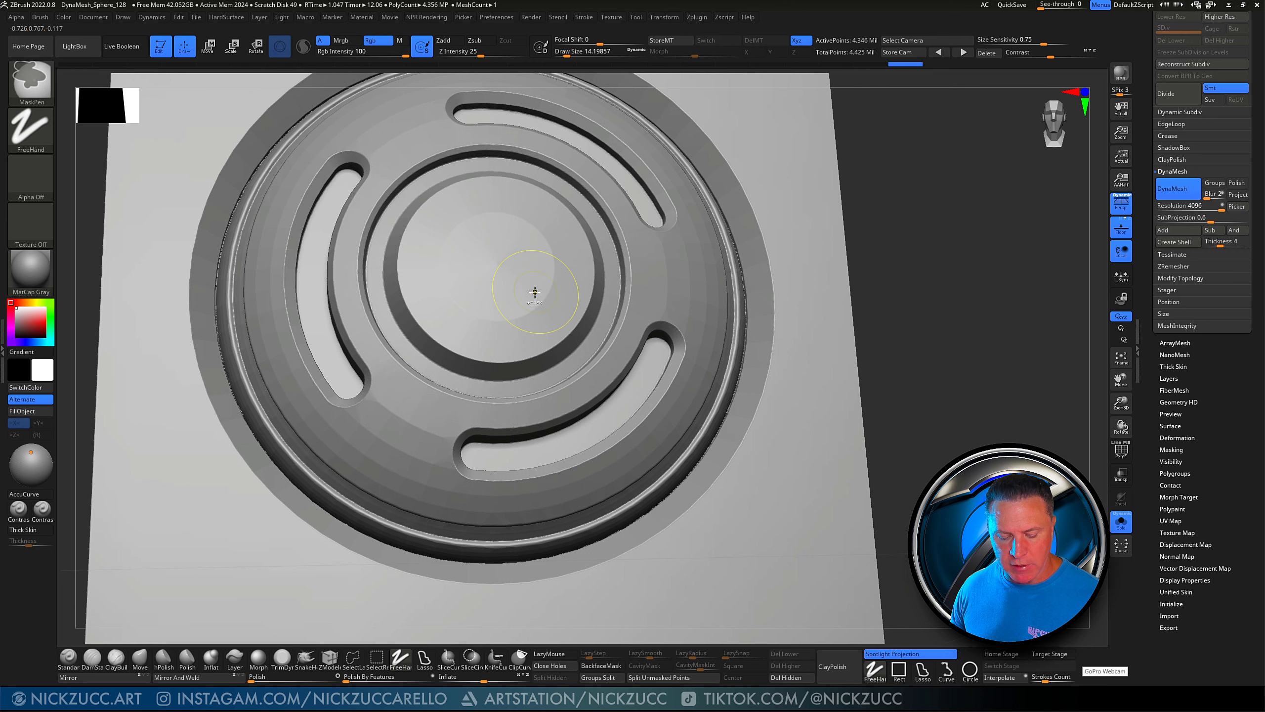
Isolate the central dome's polygroup to smooth its facets with Polish By Features, and restore the full vent block
left_click(527, 278, "ctrl+shift")
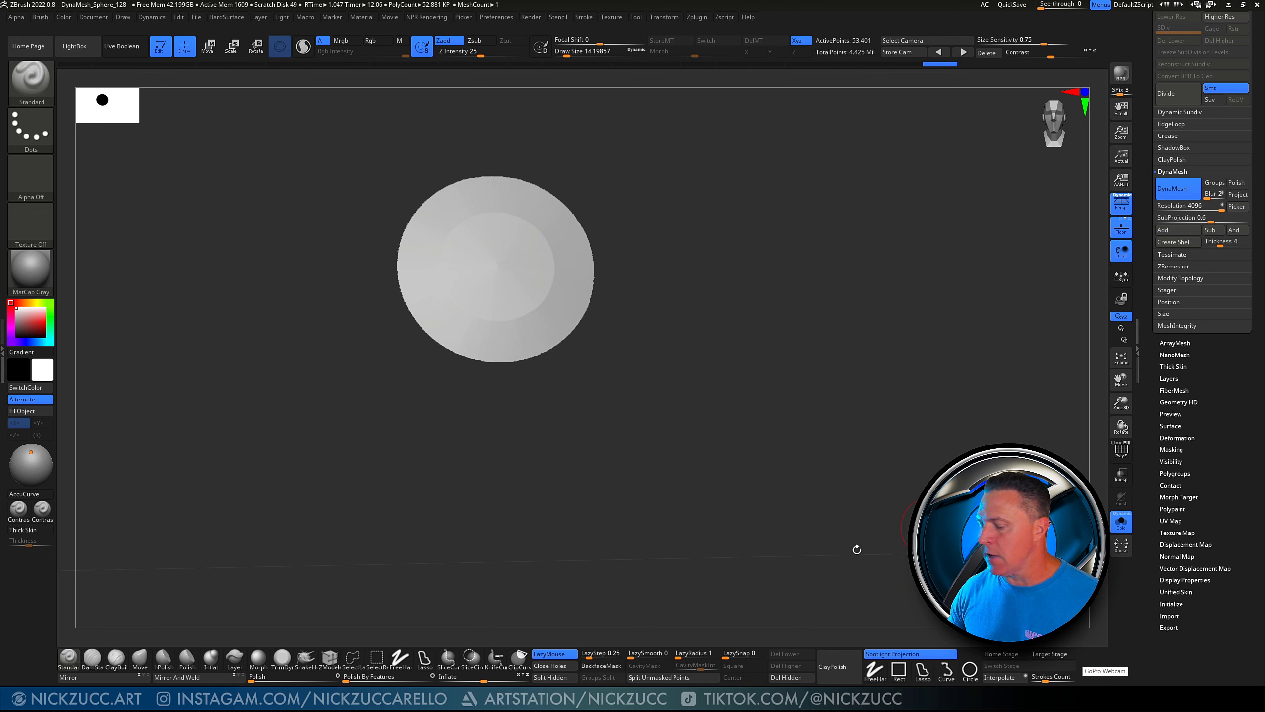
key("ctrl")
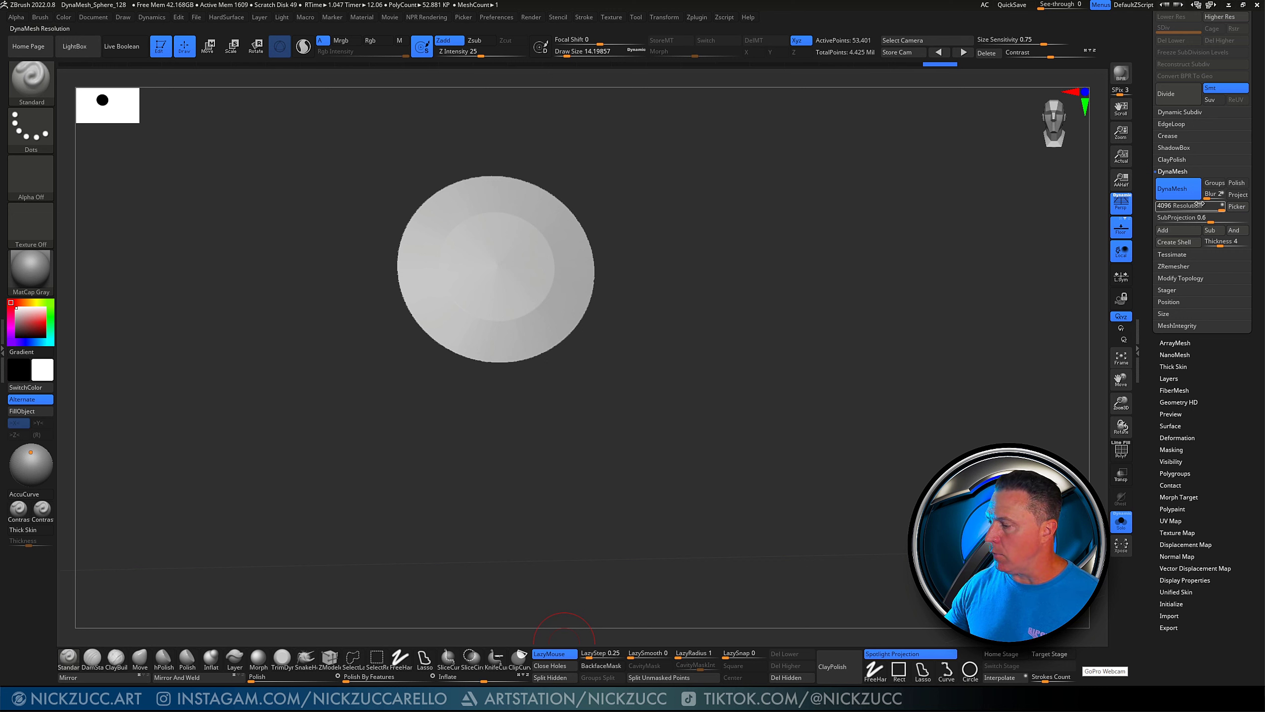
key("shift")
left_click(1184, 437)
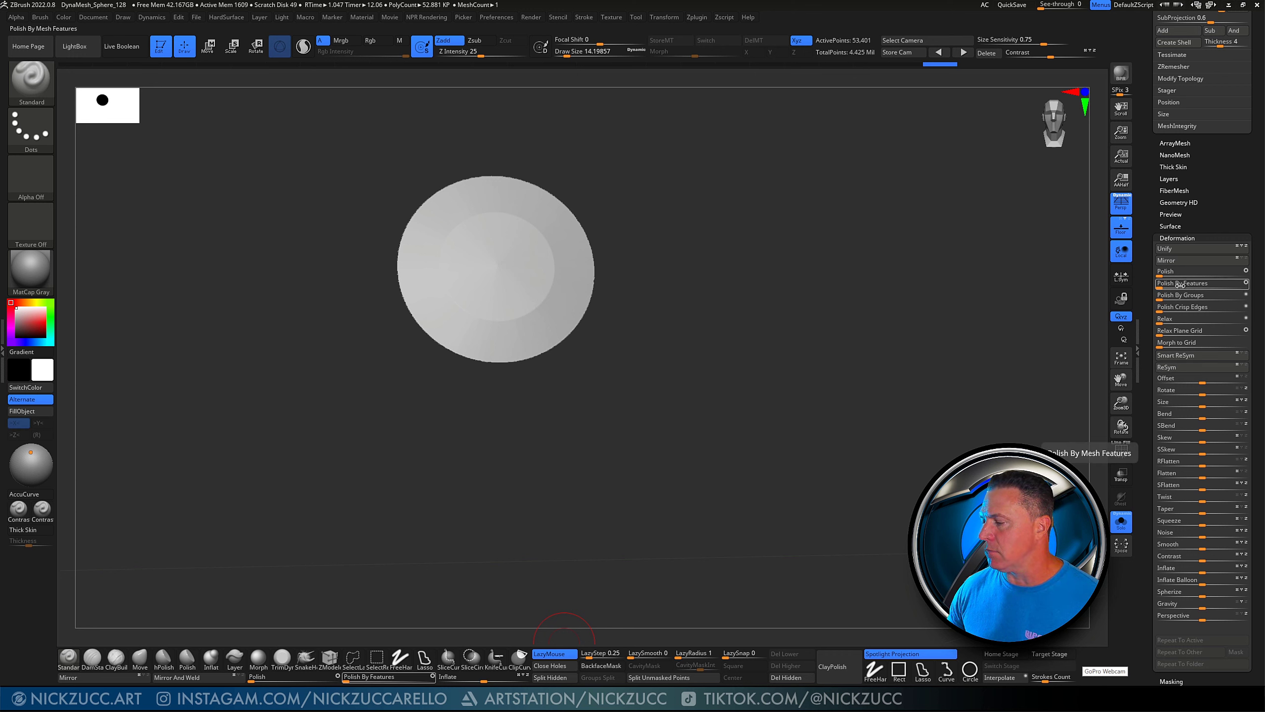
left_click_drag(1164, 284, 1177, 283)
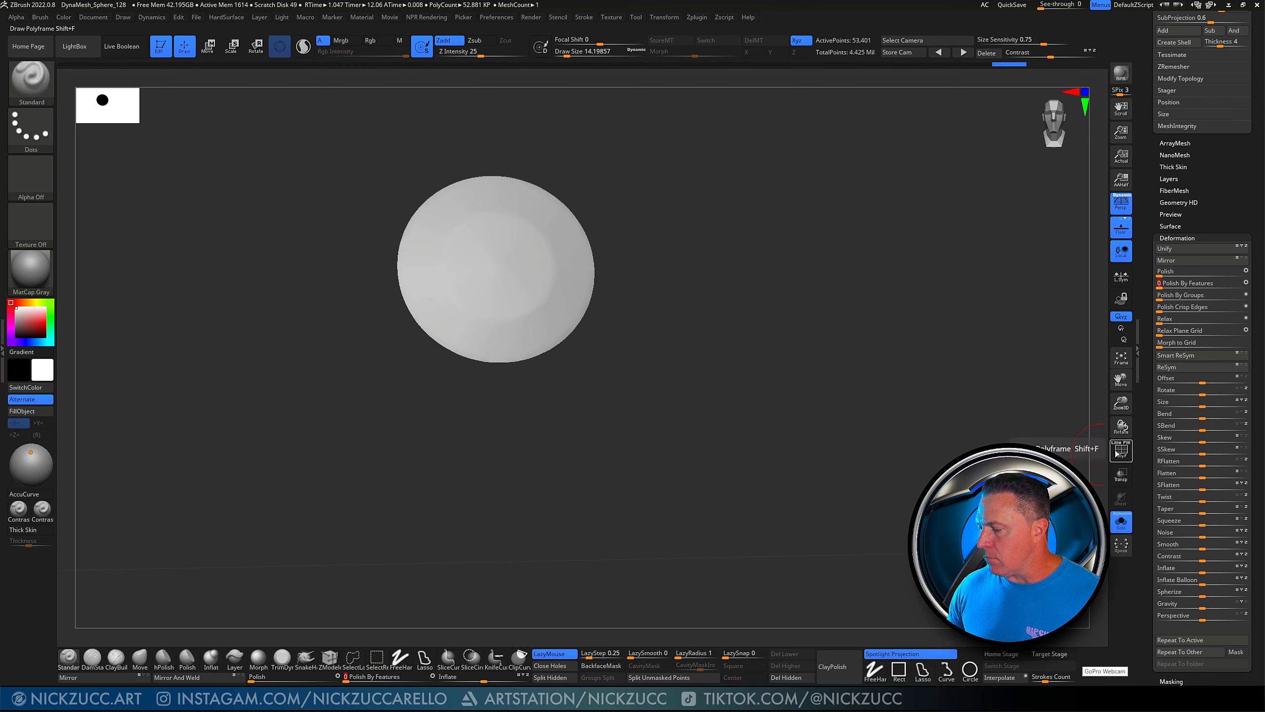
left_click(945, 438, "ctrl+shift")
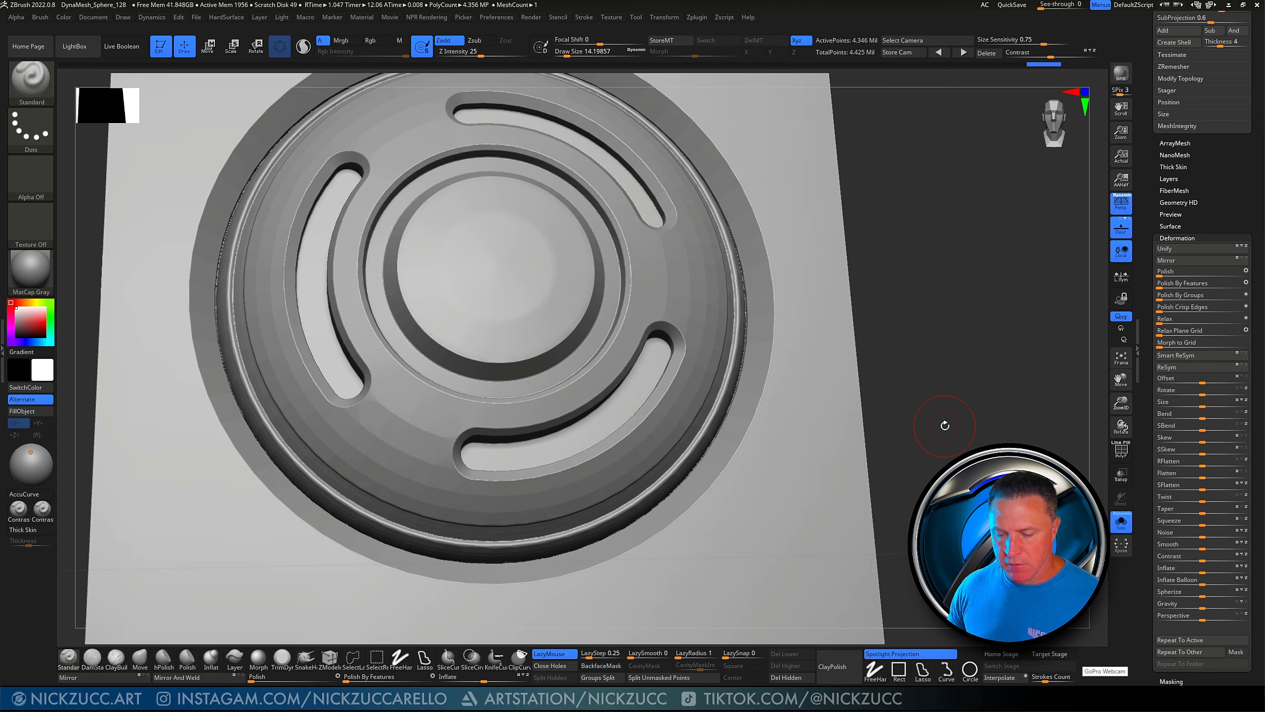
left_click_drag(949, 420, 949, 424)
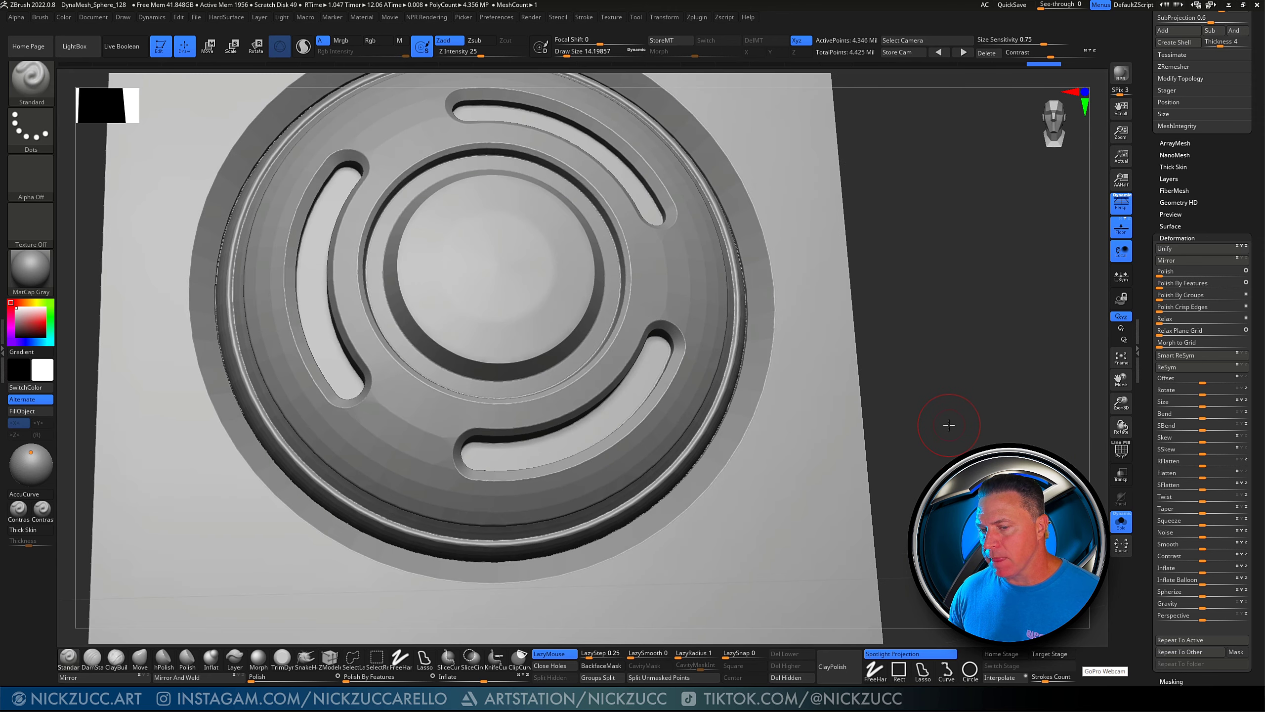
Try Polish By Features on the whole vent block with polygroup colors shown without wireframe lines, and inspect the slots and outer ring
left_click(1122, 452)
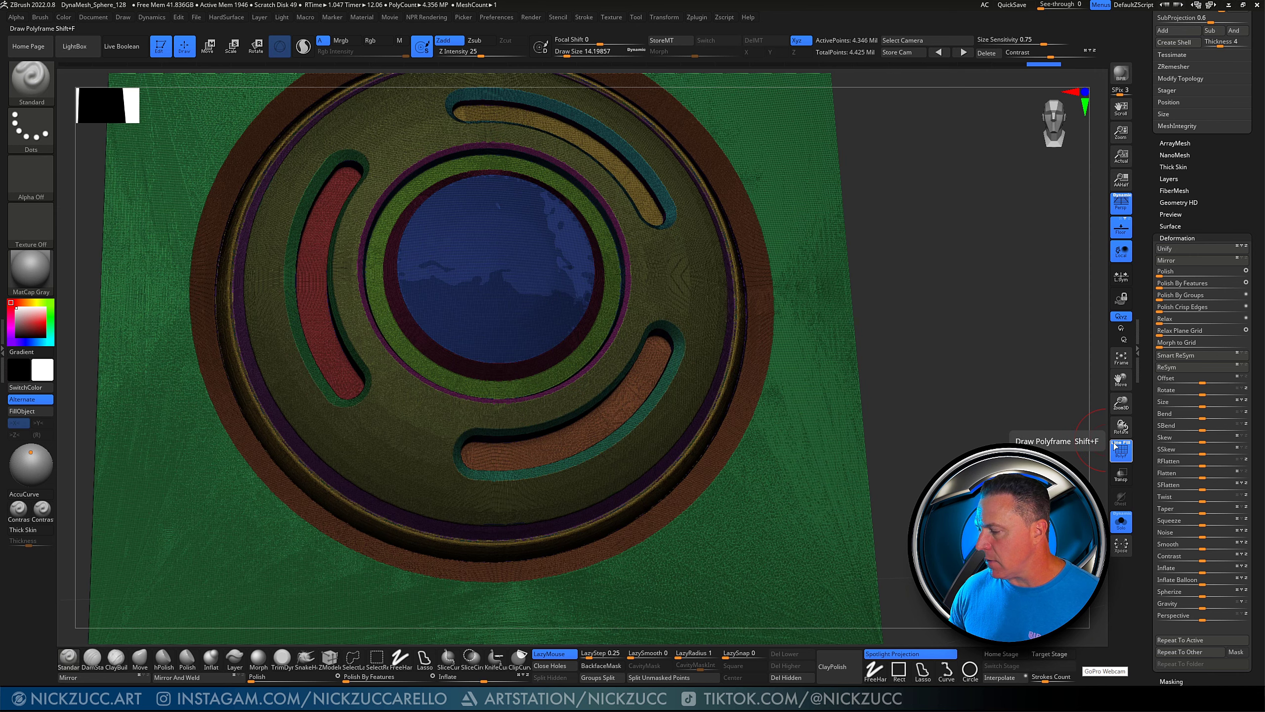
left_click(1118, 441)
left_click_drag(965, 424, 966, 420)
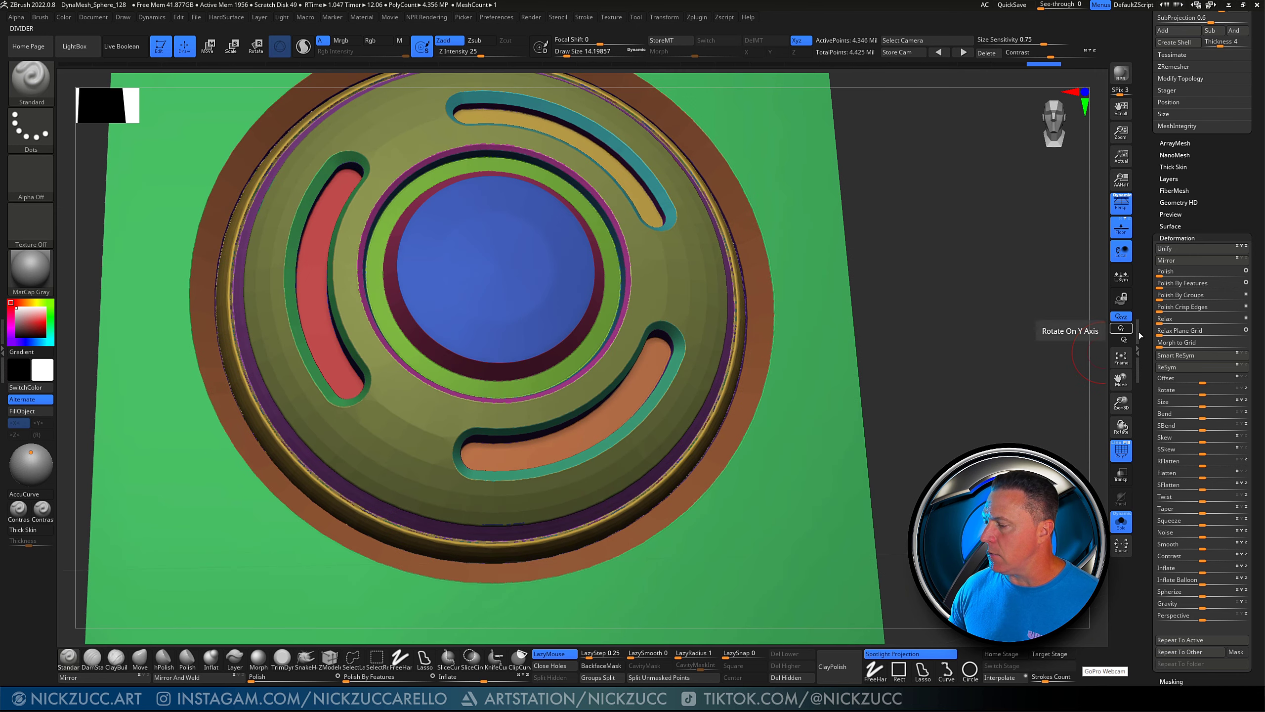
left_click_drag(1166, 284, 1184, 283)
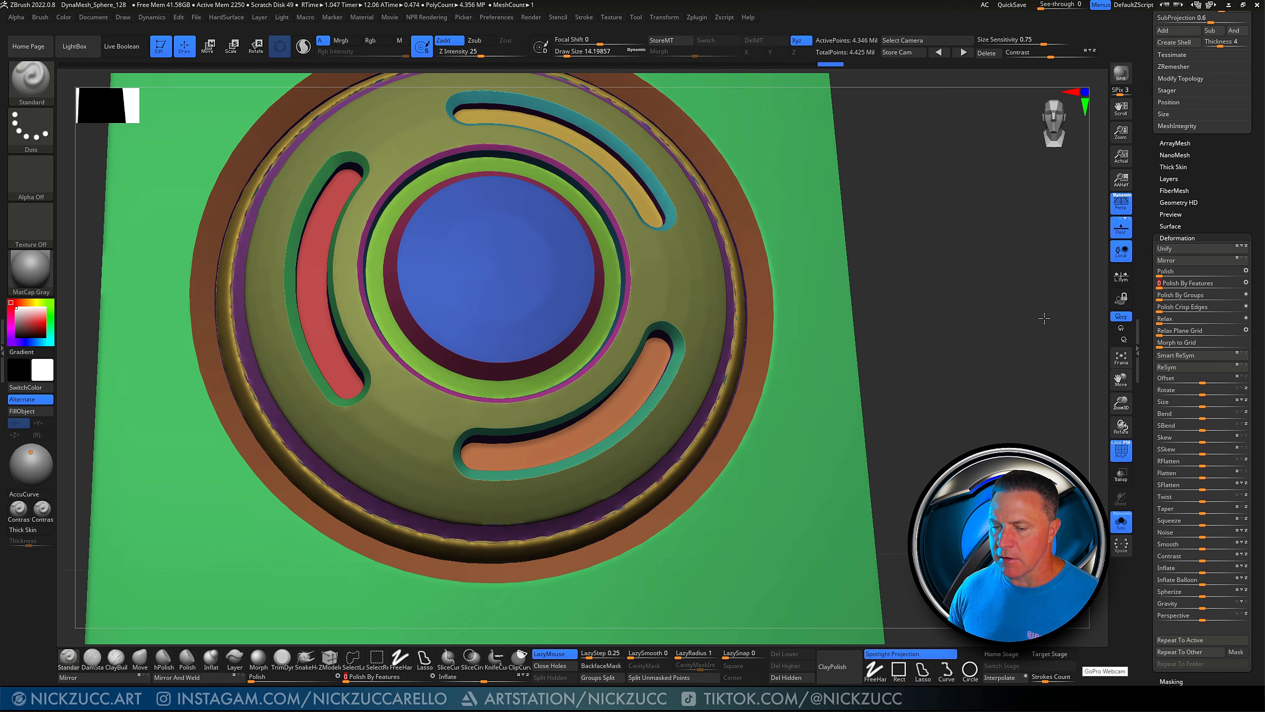
left_click_drag(973, 315, 971, 310)
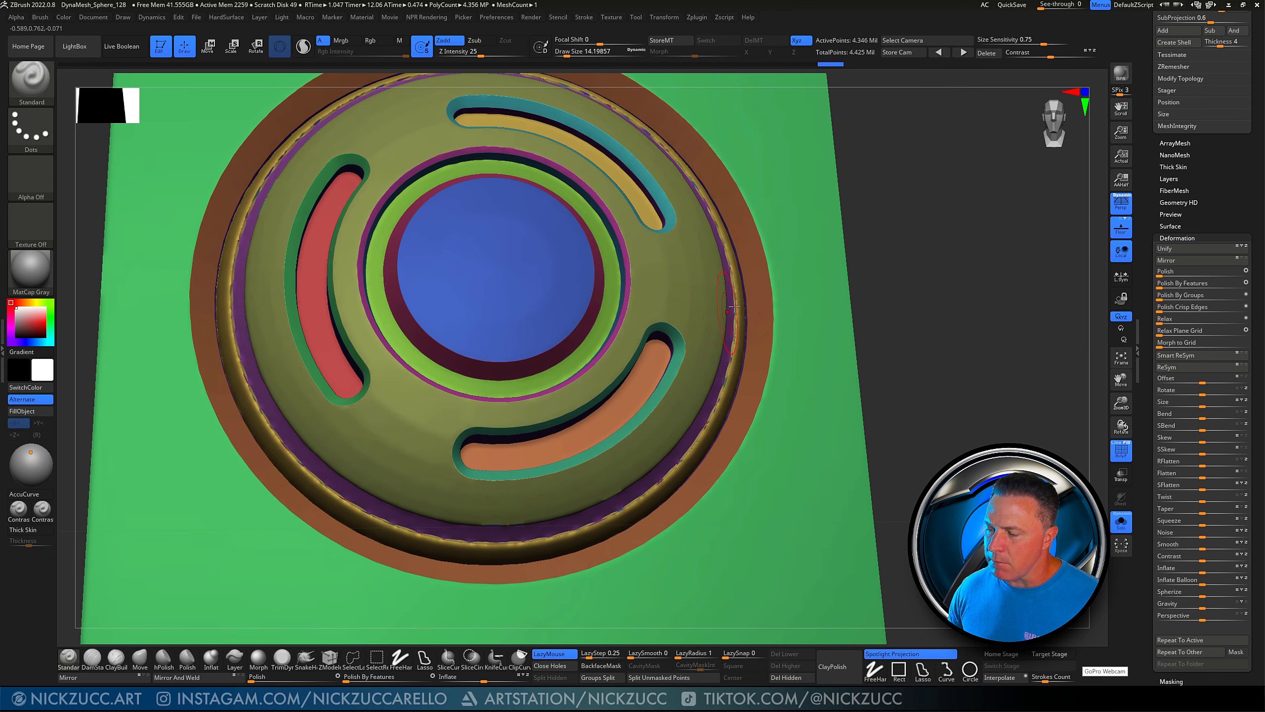
left_click_drag(926, 346, 944, 344)
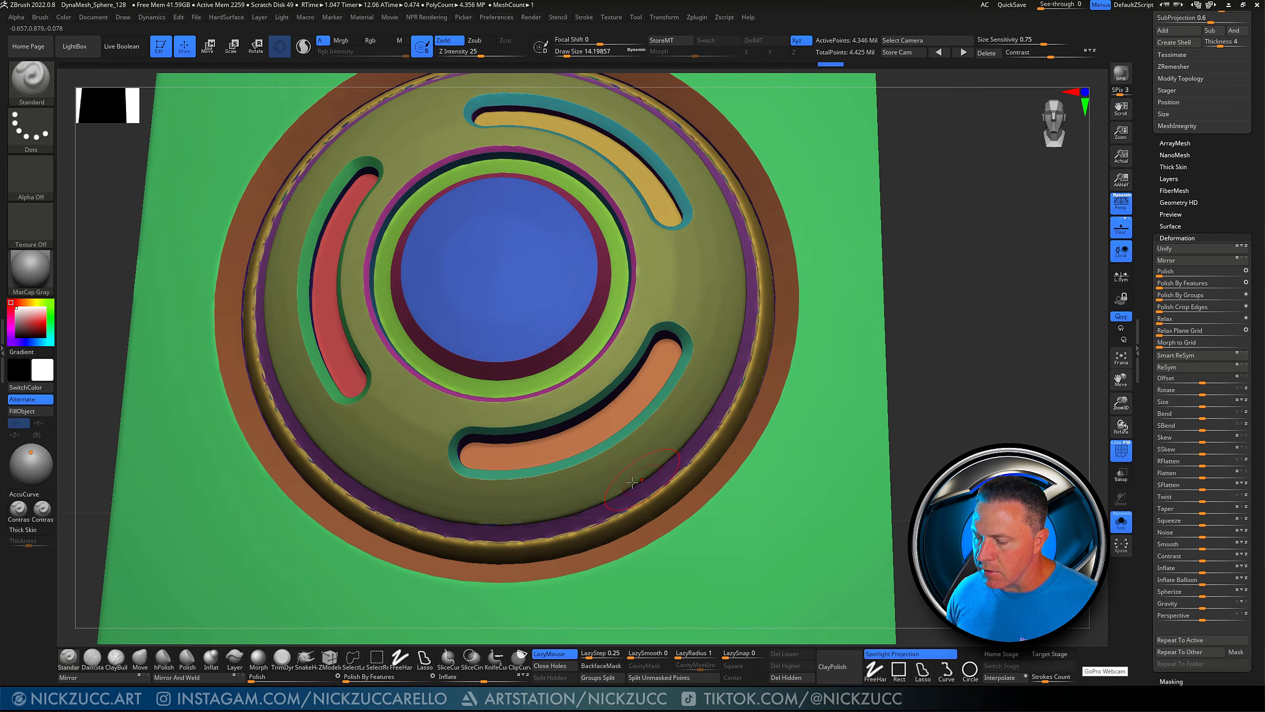
Undo the polishing and the 4096 DynaMesh to return to the low-poly vent block, and hide the polyframe
key("ctrl+z")
key("ctrl+z")
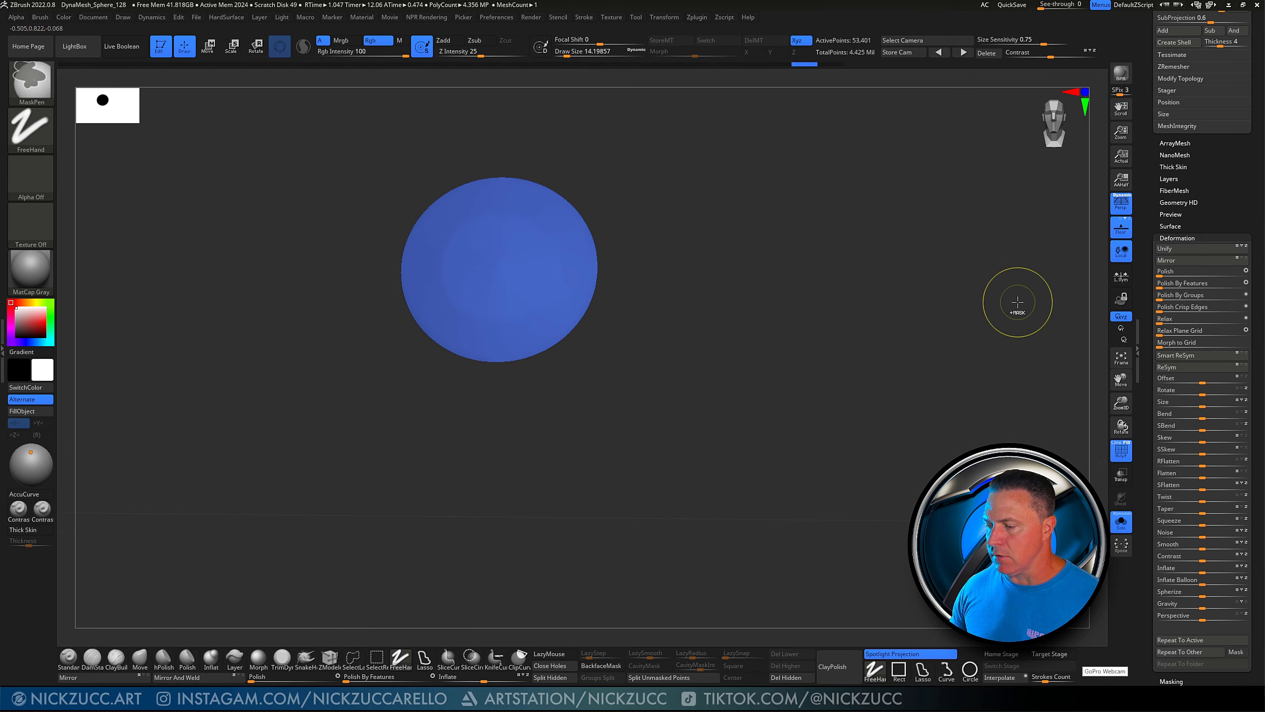
key("ctrl+z")
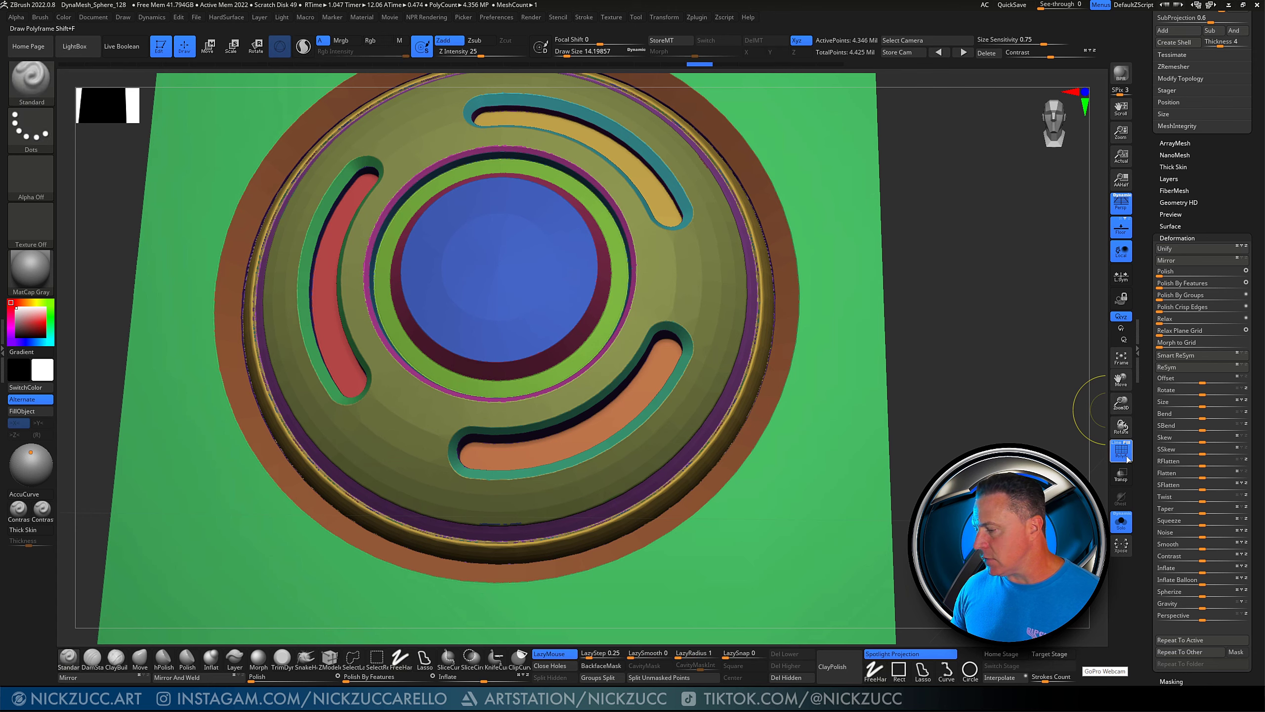
left_click(1122, 449)
left_click(1121, 449)
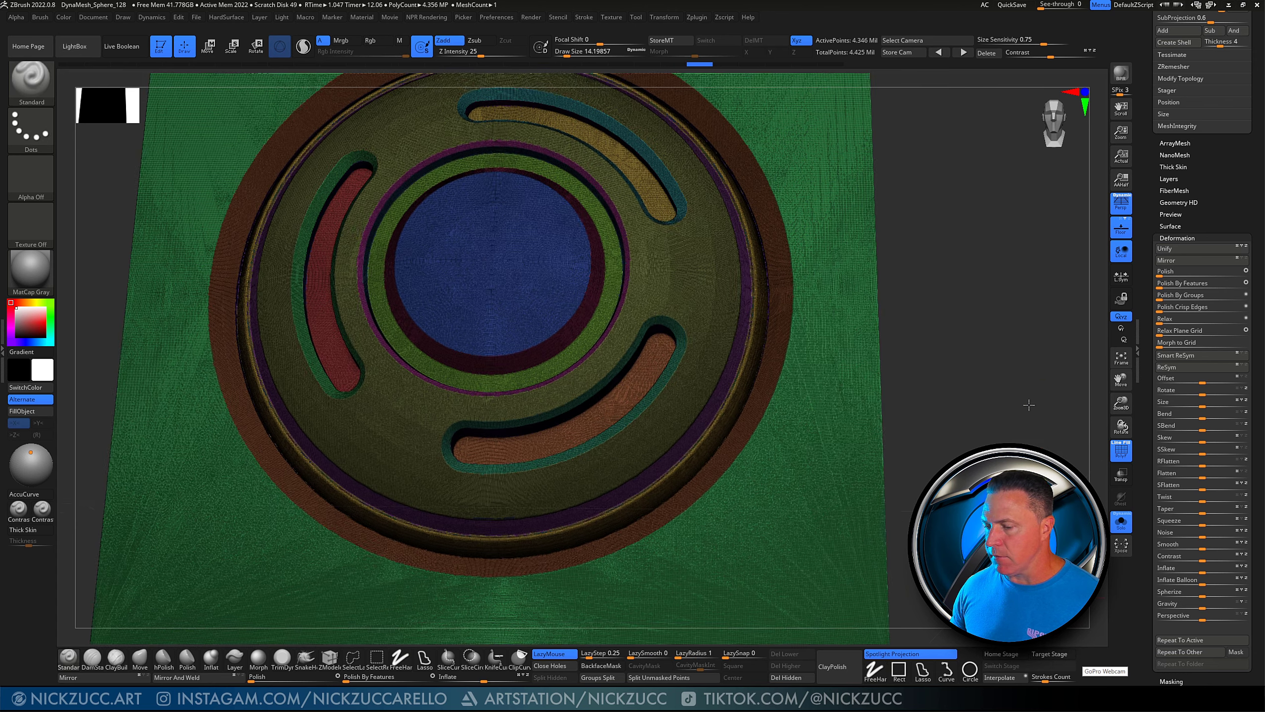
key("ctrl+z")
key("ctrl+z")
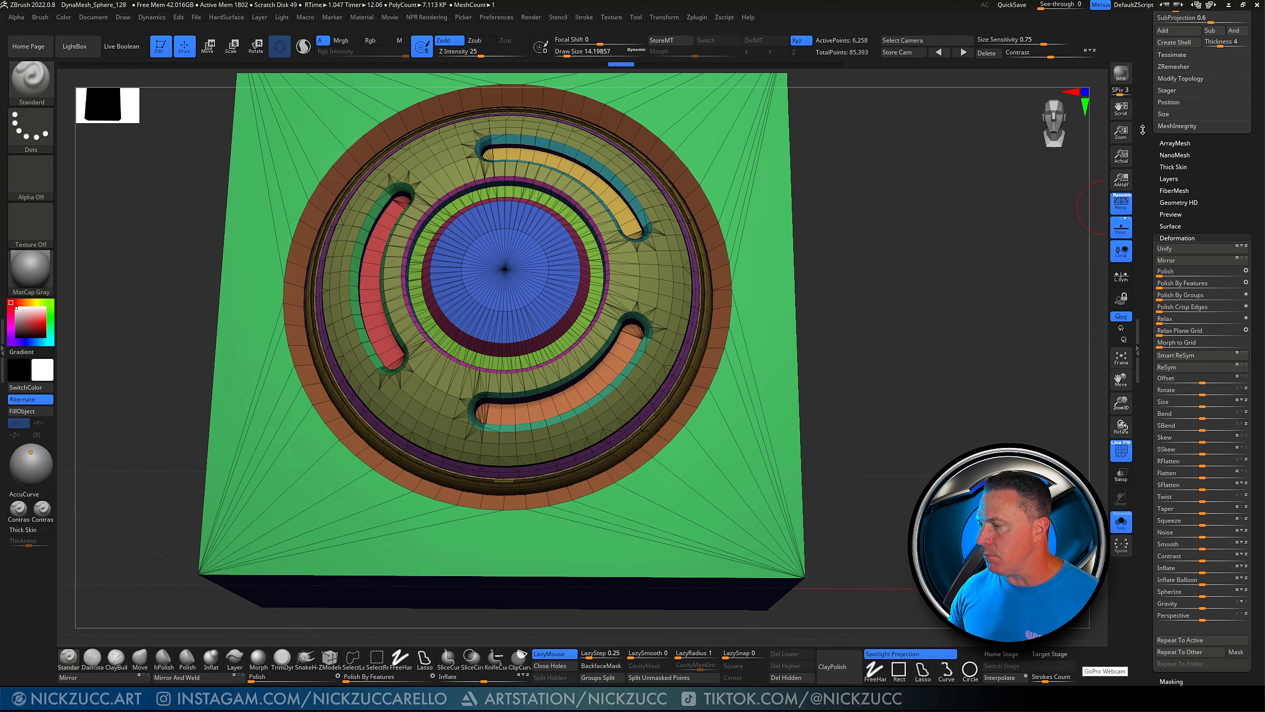
left_click(1121, 452)
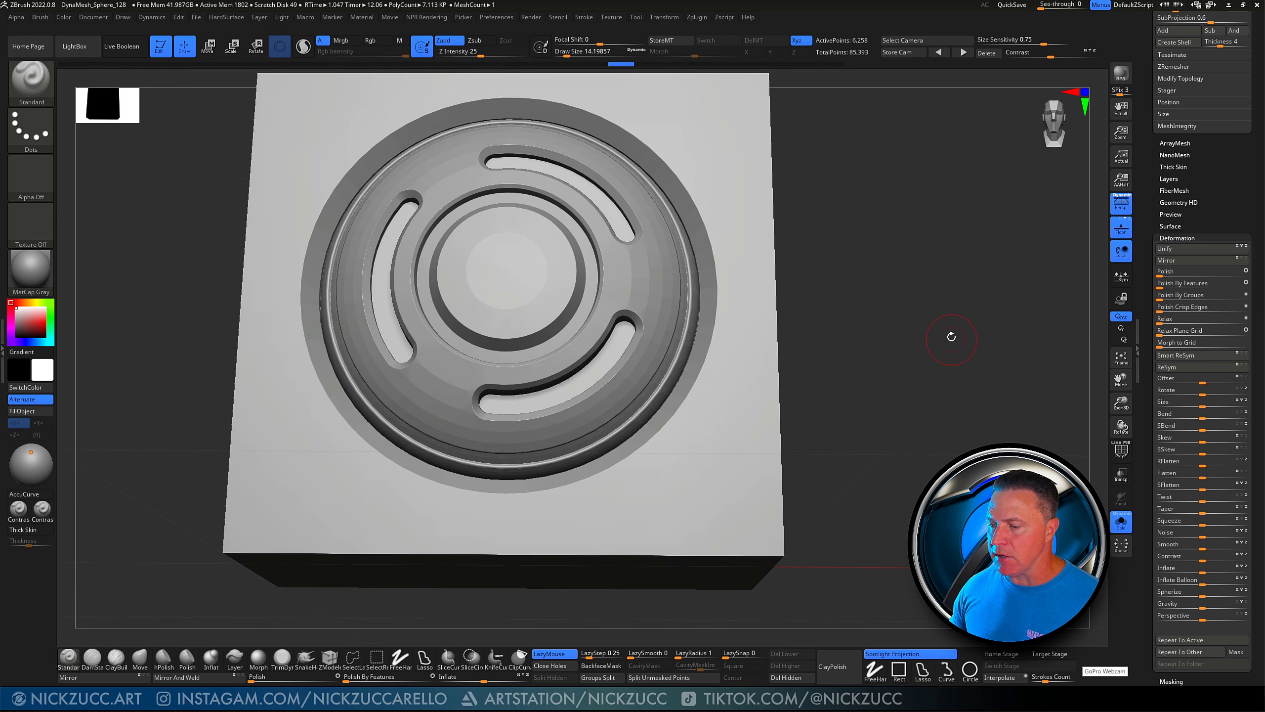
Try subdividing the low-poly vent block without creases, and undo the subdivision
left_click_drag(952, 336, 1095, 303)
scroll(1152, 172, "up", 5)
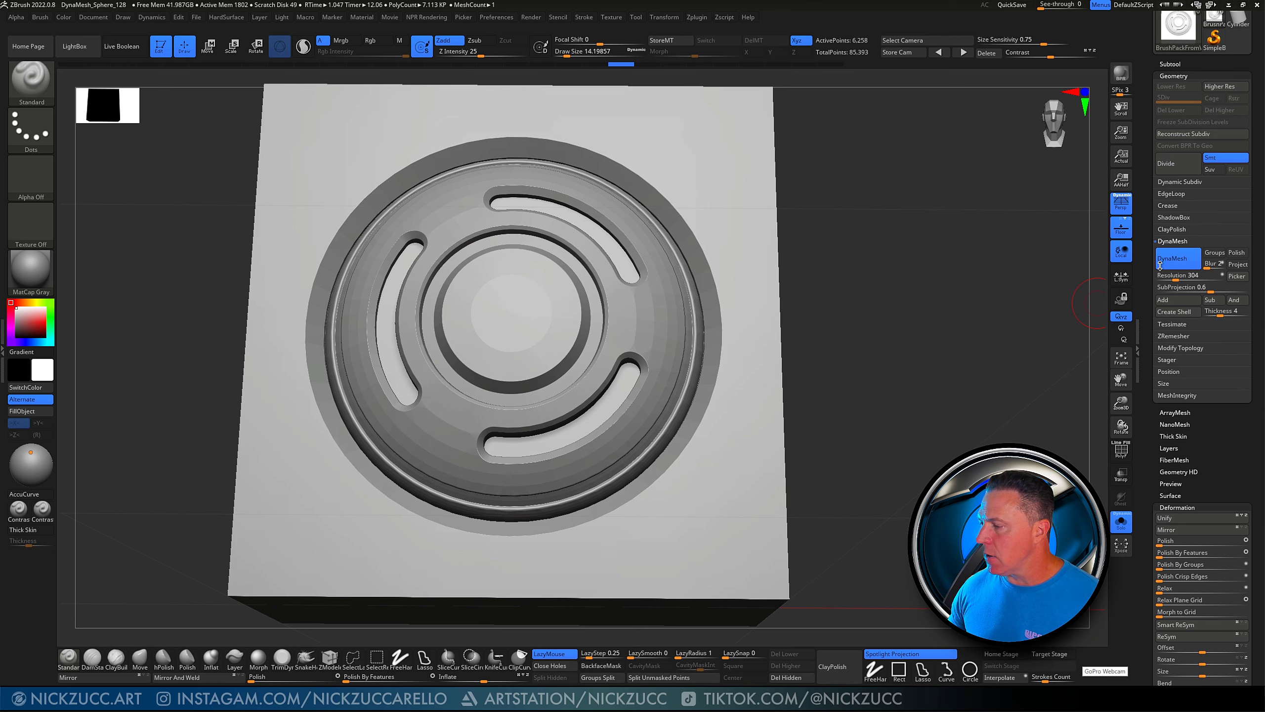
key("ctrl")
left_click(833, 324, "ctrl")
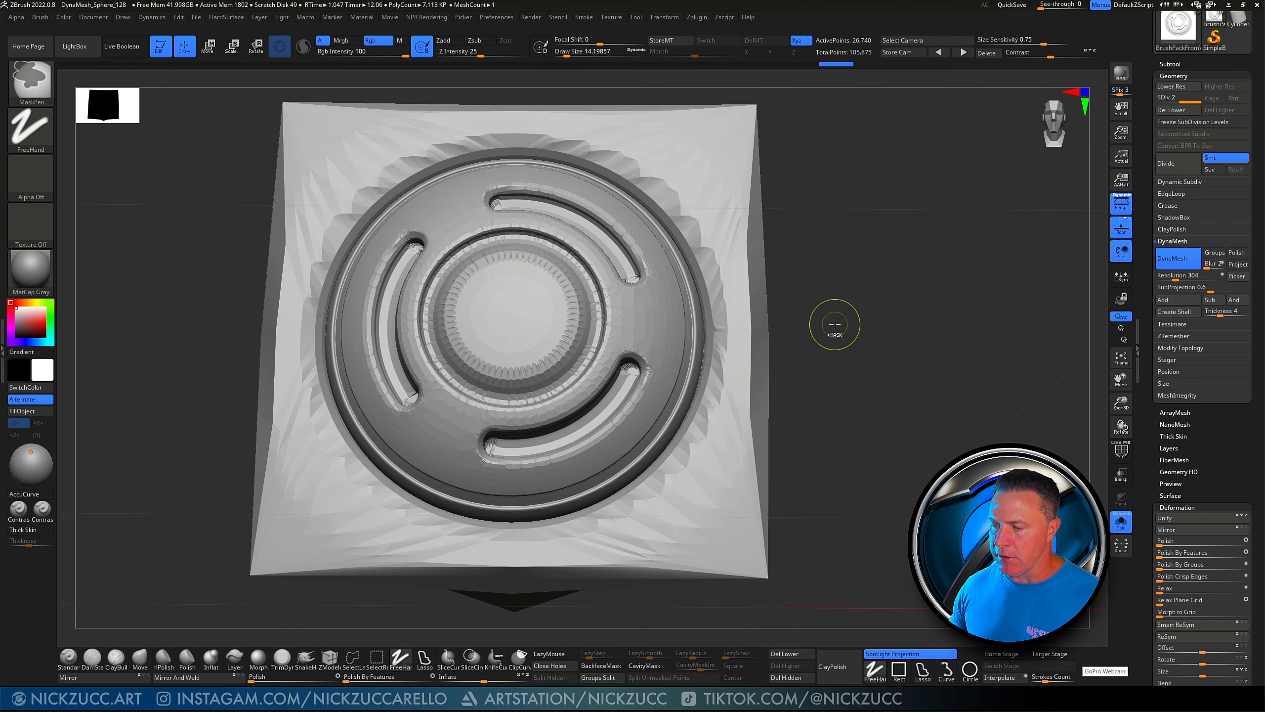
left_click(889, 330, "ctrl")
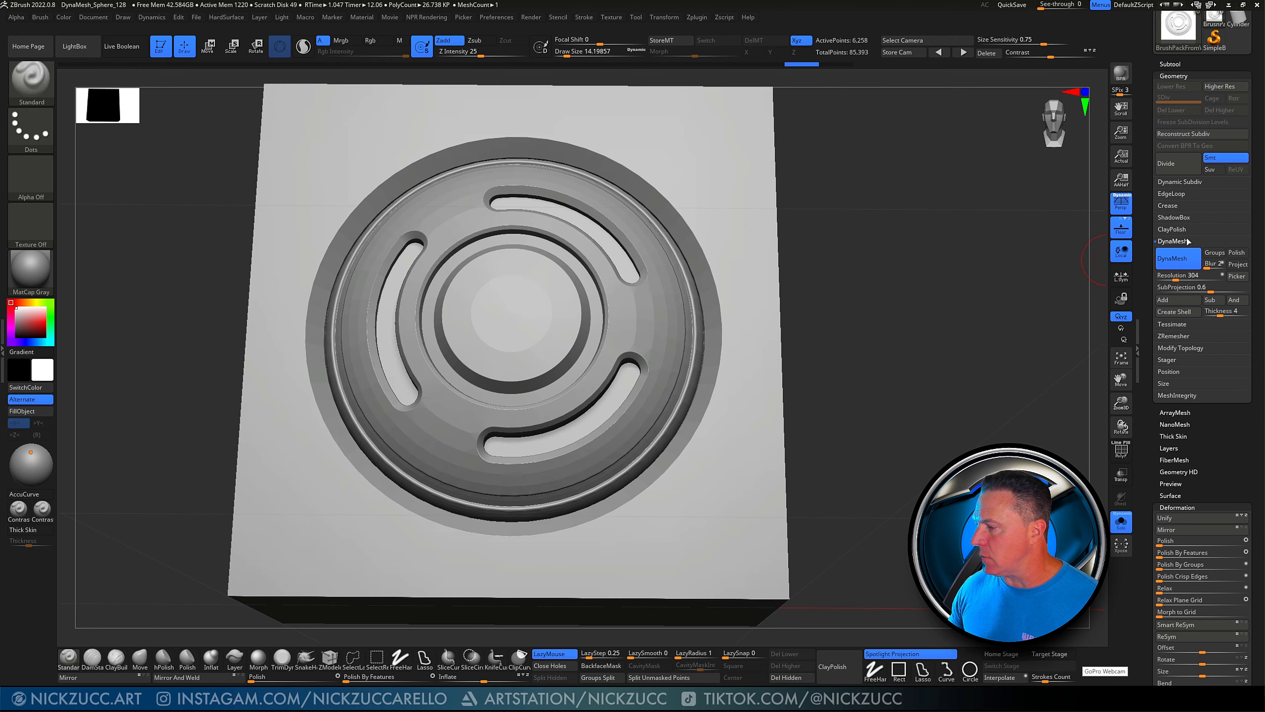
Crease the vent block's edges along its polygroup borders with Crease PG, checking the groups in the polyframe
left_click(1172, 206)
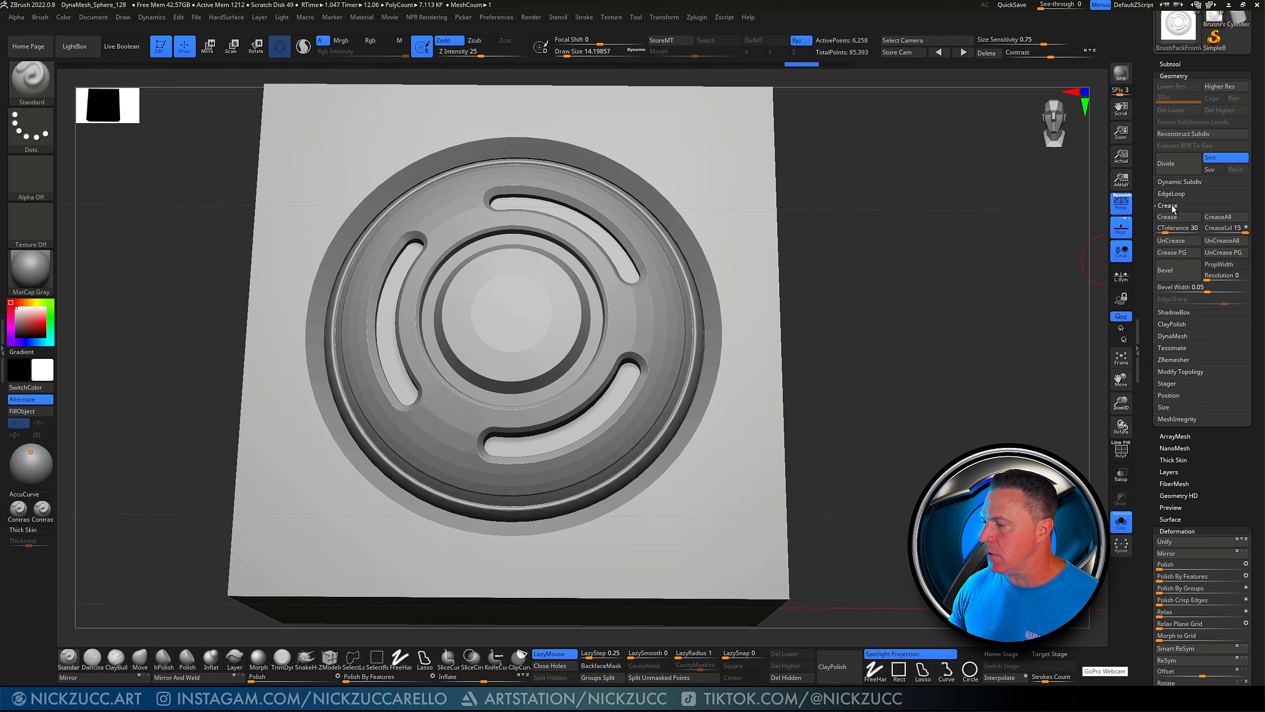
left_click(1182, 253)
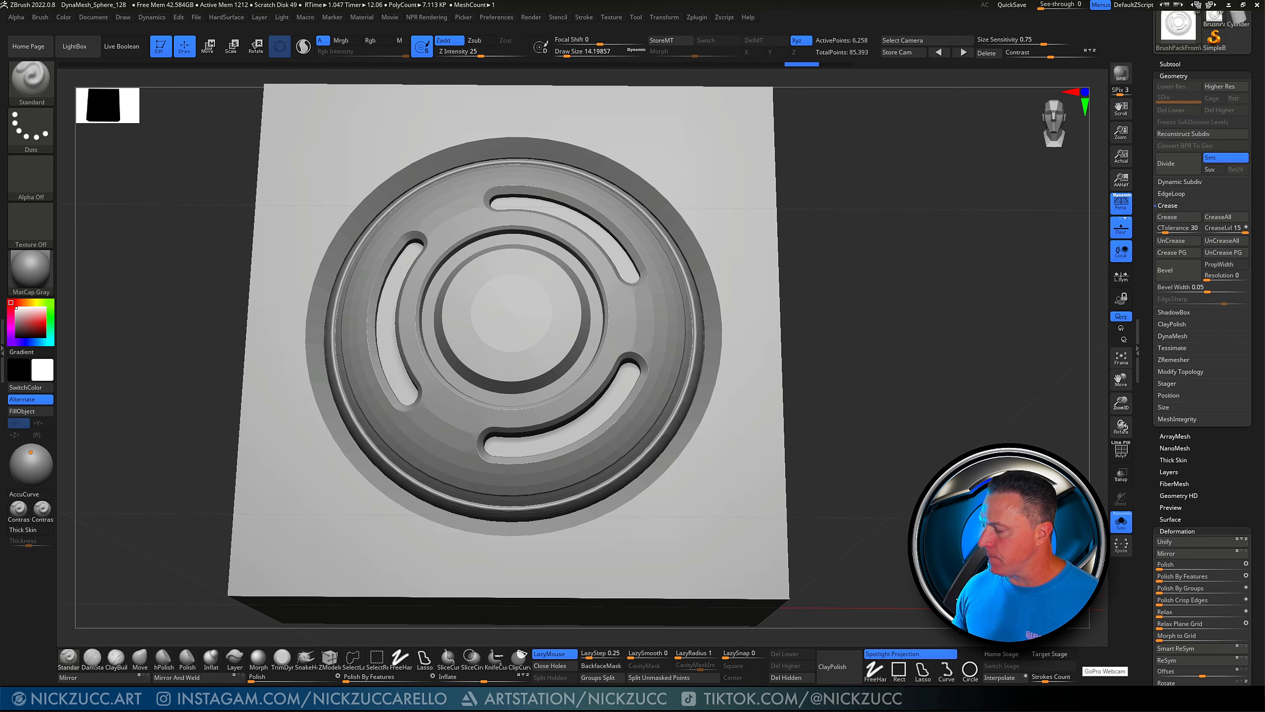
left_click(1121, 450)
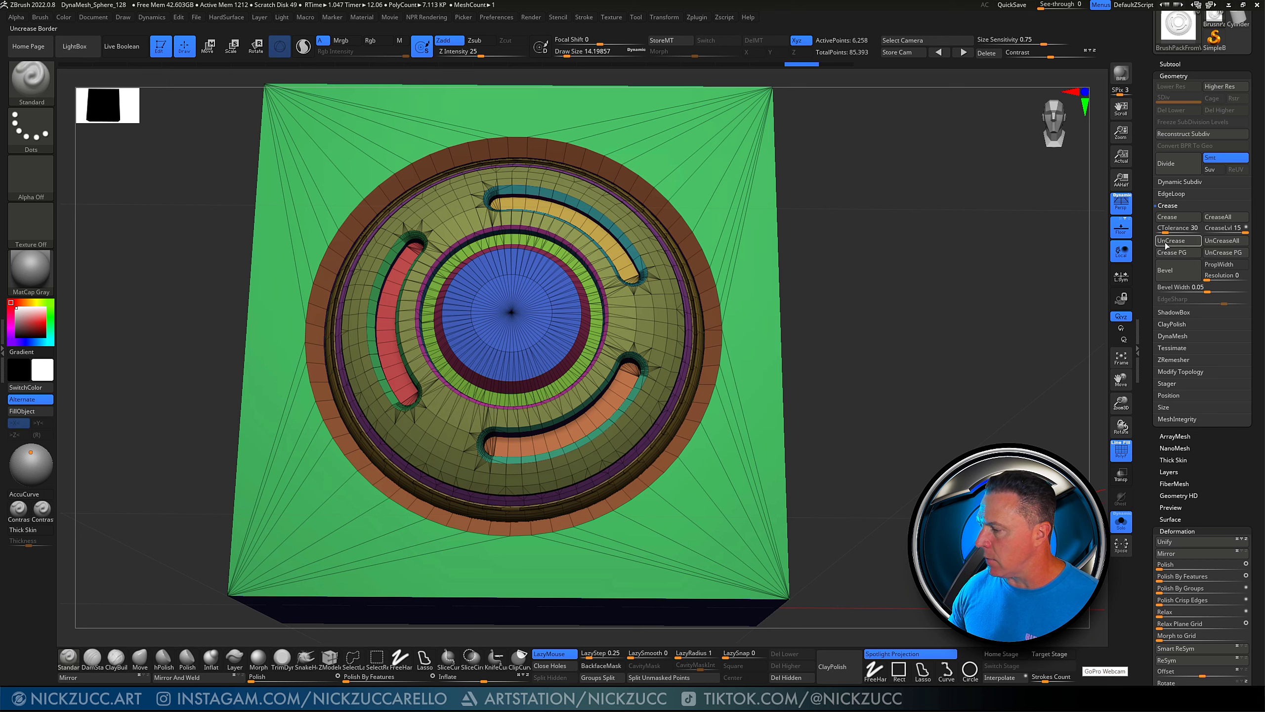
left_click(1181, 254)
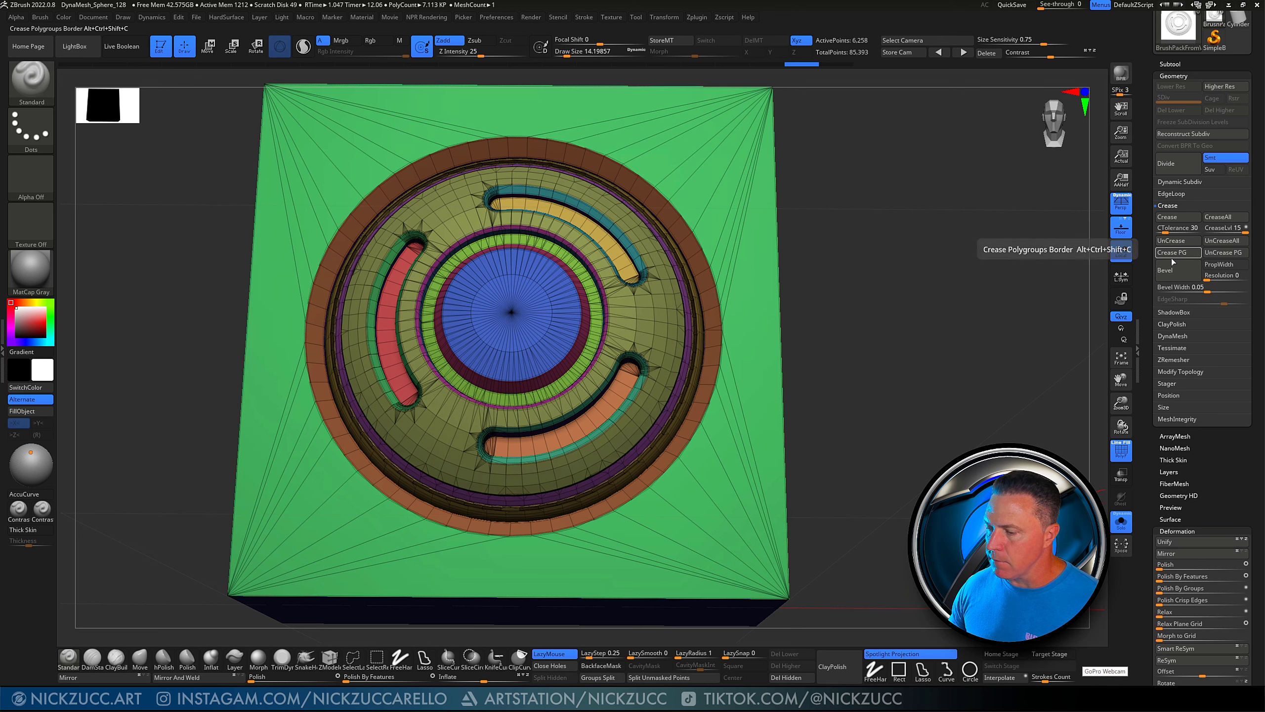
left_click(1121, 450)
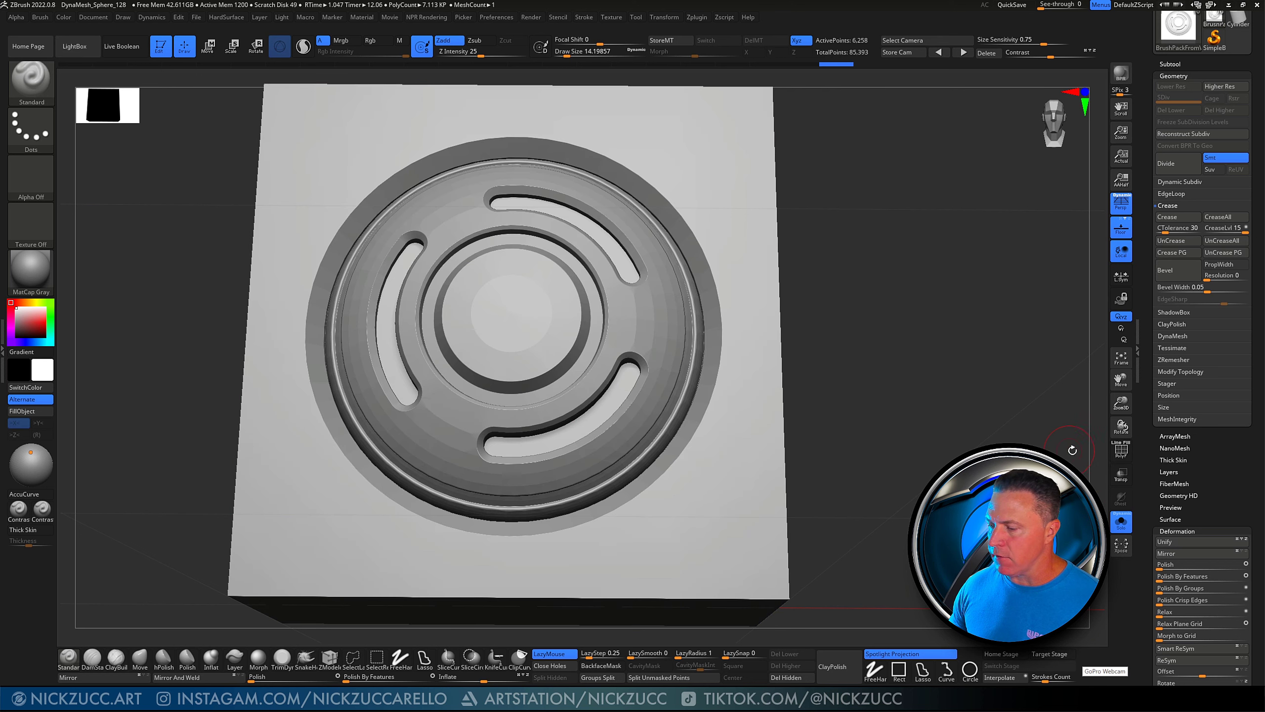
Subdivide the creased vent block to level 5 and smooth it with Polish By Features
key("ctrl")
key("ctrl+d")
key("ctrl+d")
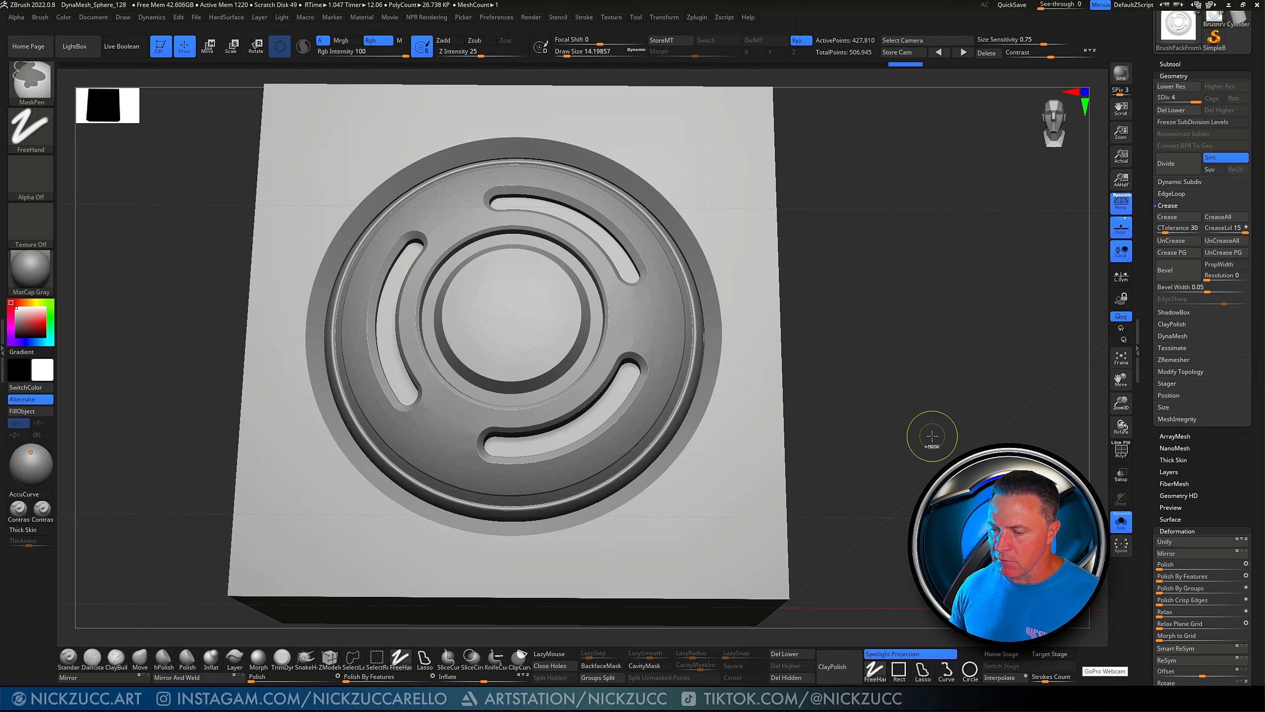
key("ctrl+d")
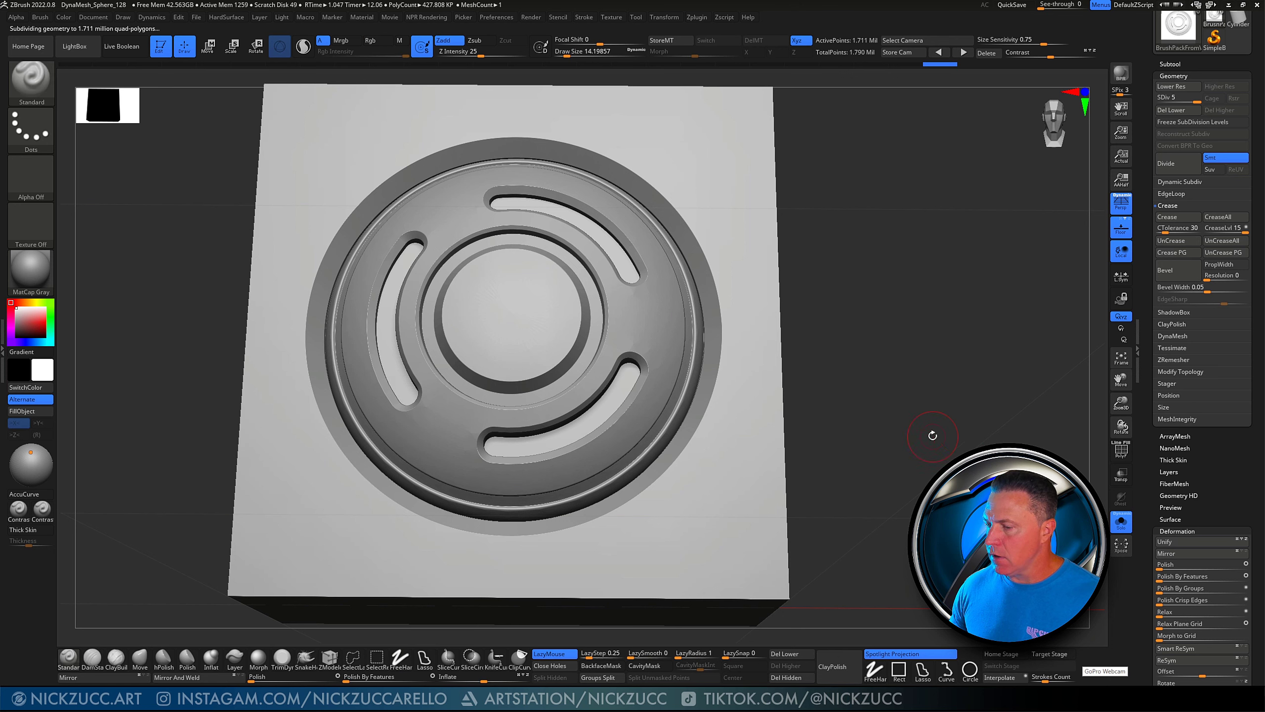
left_click(1122, 451)
left_click(1123, 451)
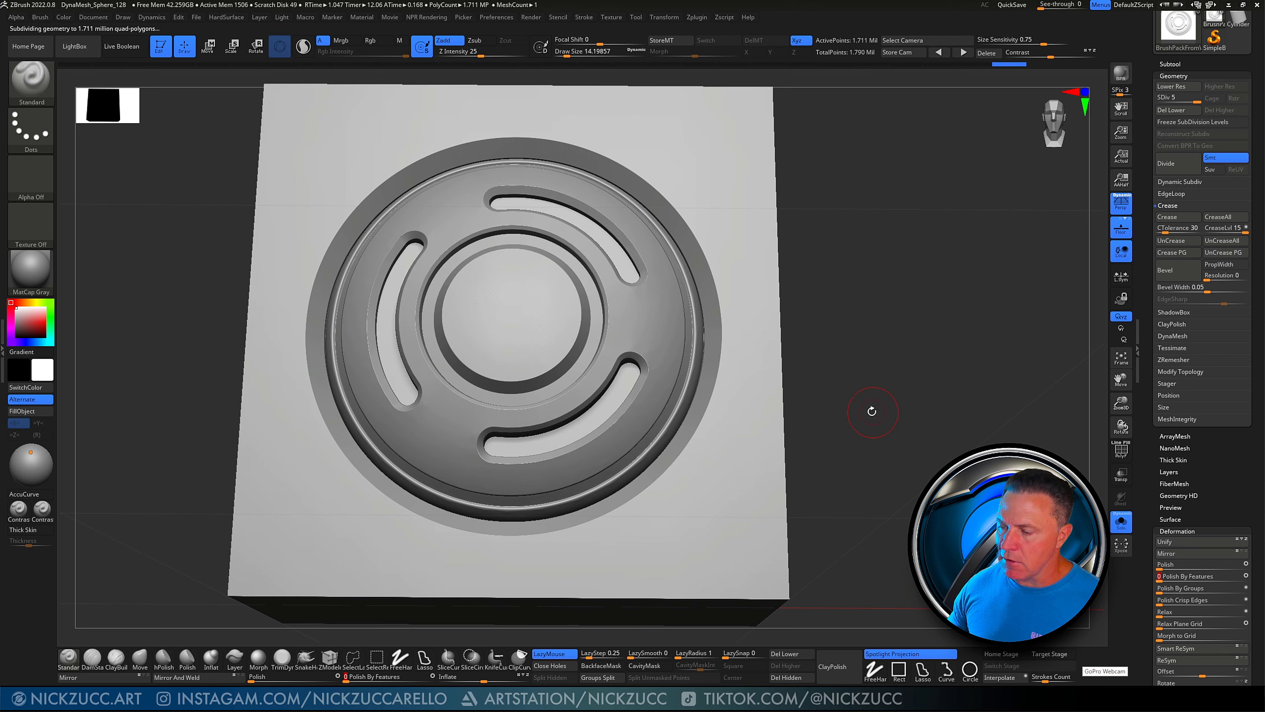
left_click_drag(870, 416, 861, 427)
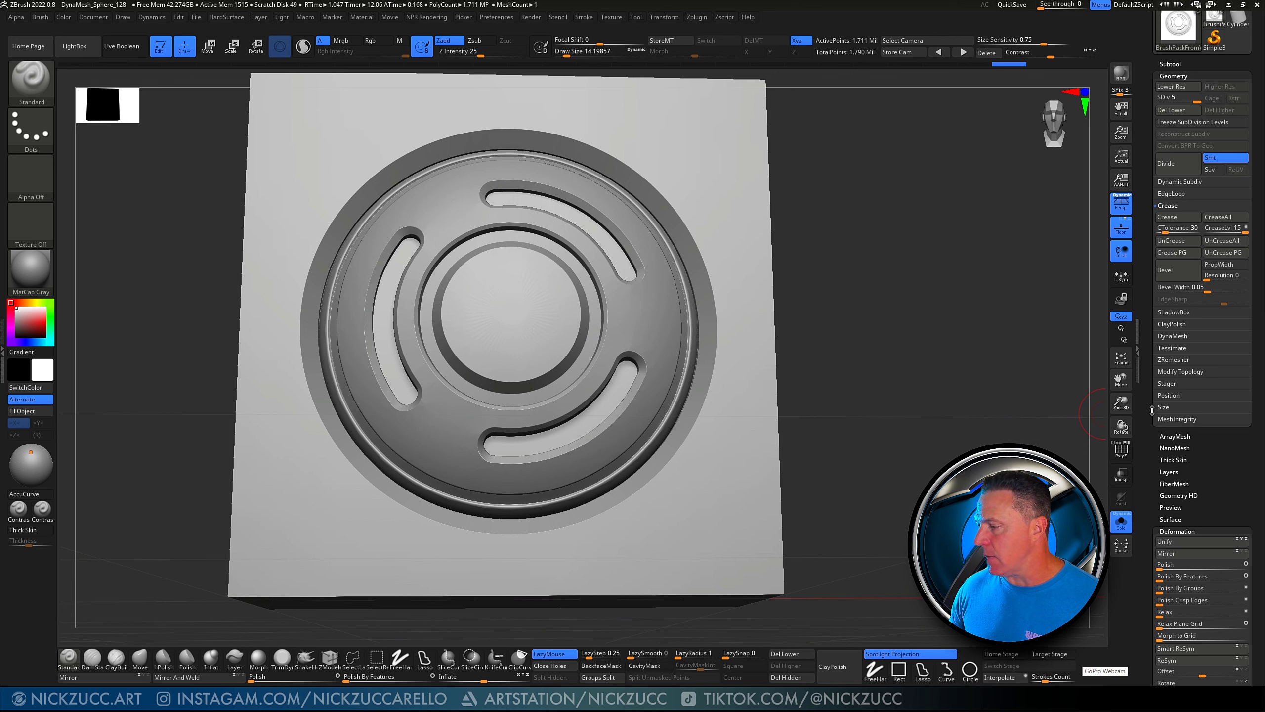
DynaMesh the subdivided vent block at resolution 4096
scroll(1152, 409, "down", 3)
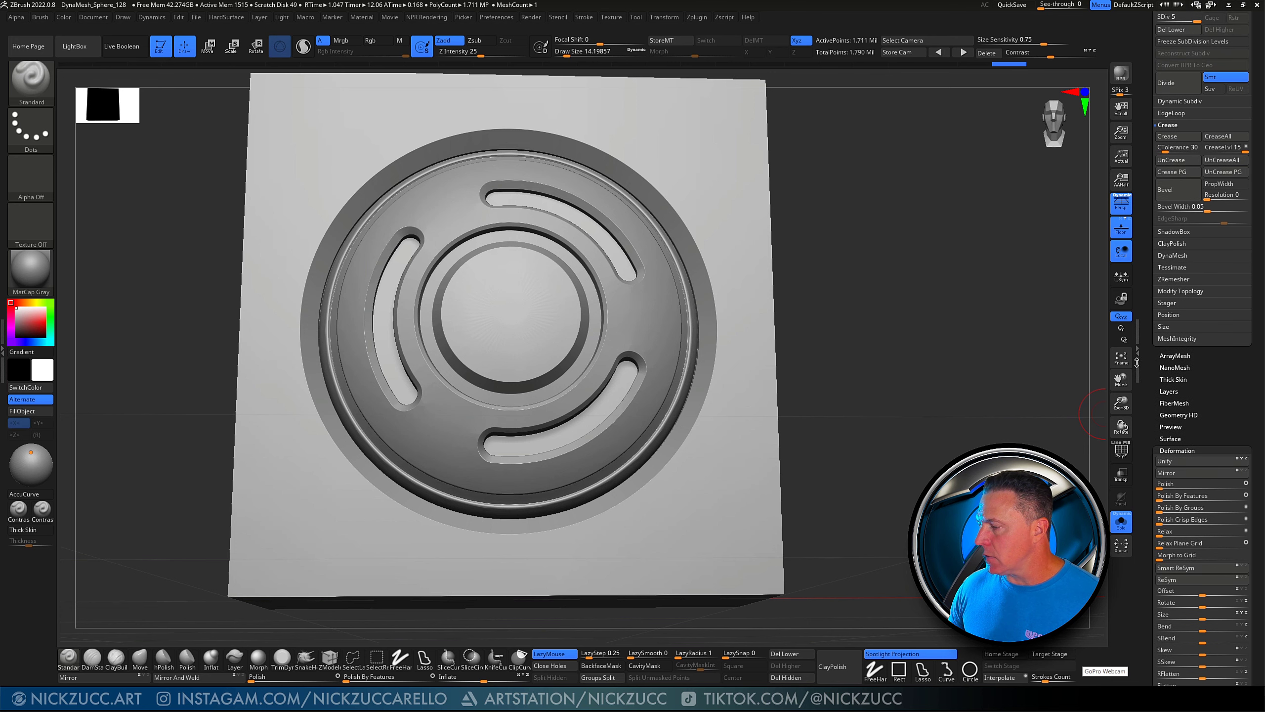
left_click(1169, 257)
left_click_drag(1194, 195, 1225, 190)
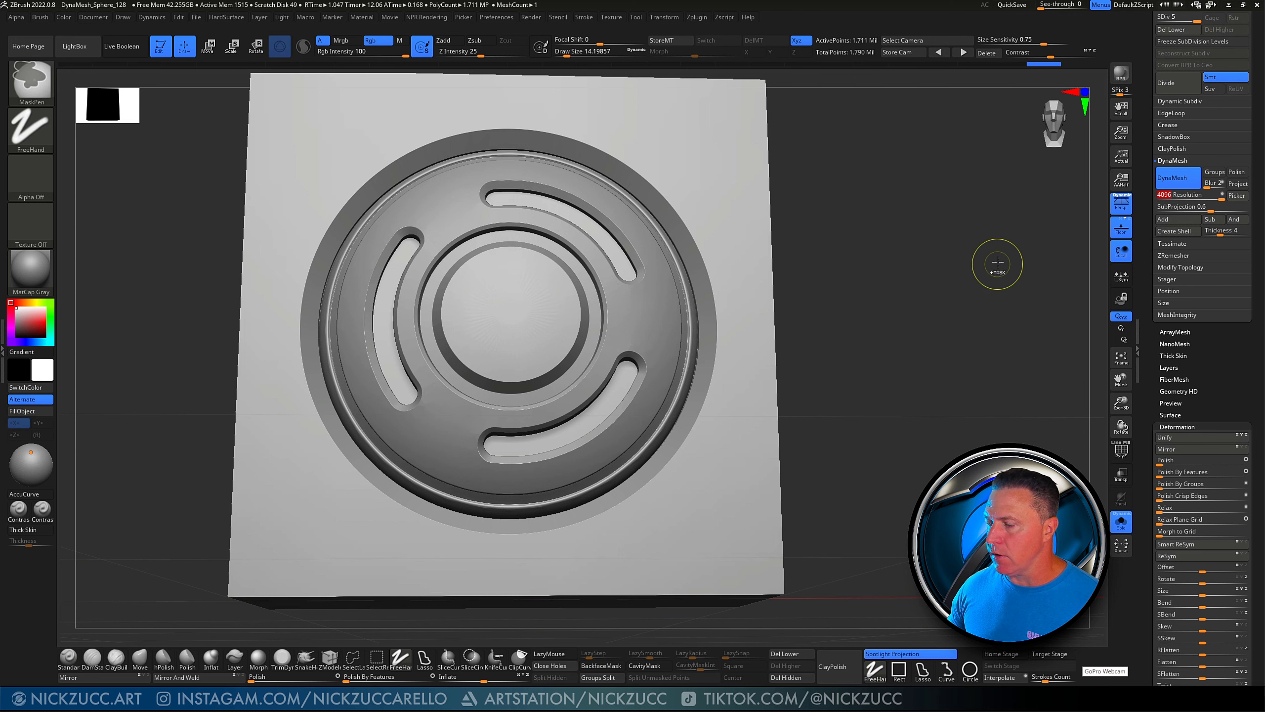
left_click_drag(996, 264, 891, 399, "ctrl")
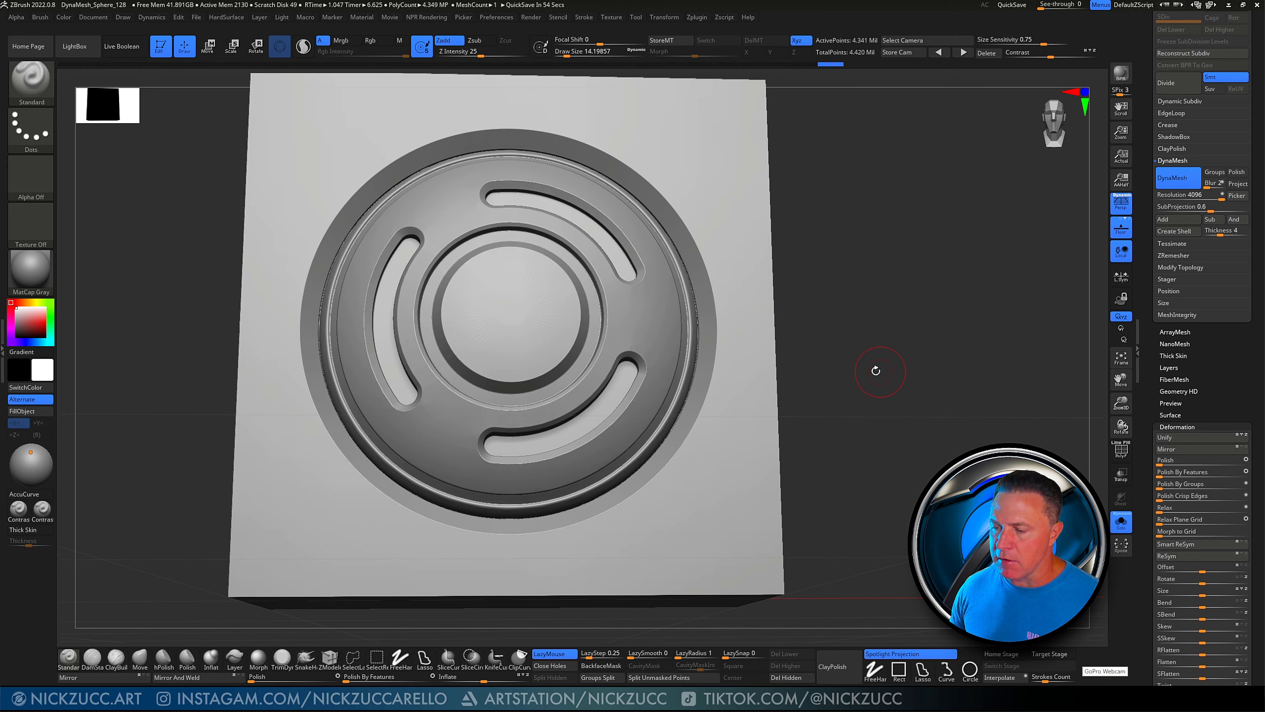
mouse_move(876, 370)
left_mouse_down()
mouse_move(924, 397)
mouse_move(717, 387)
left_mouse_up()
Isolate the slotted dome's polygroup, mask it, show the full block, and invert the mask so only that dome stays unmasked
key("ctrl+shift")
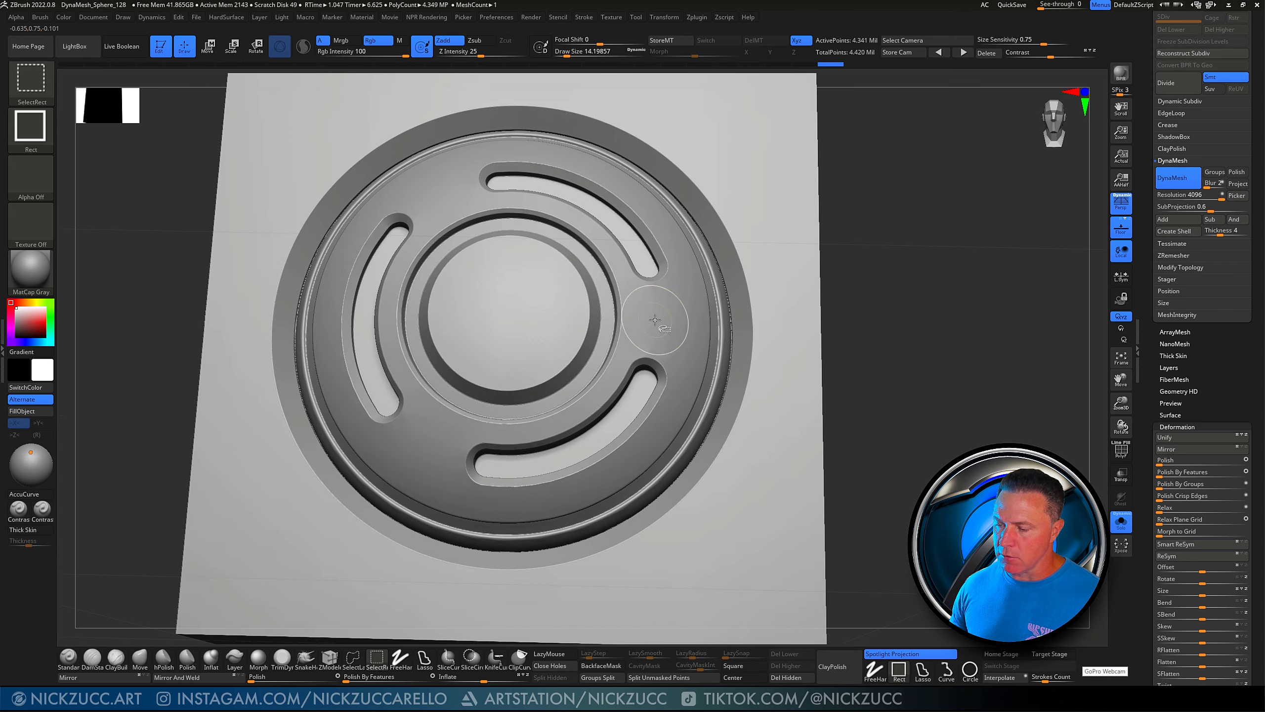
left_click(655, 319, "ctrl+shift")
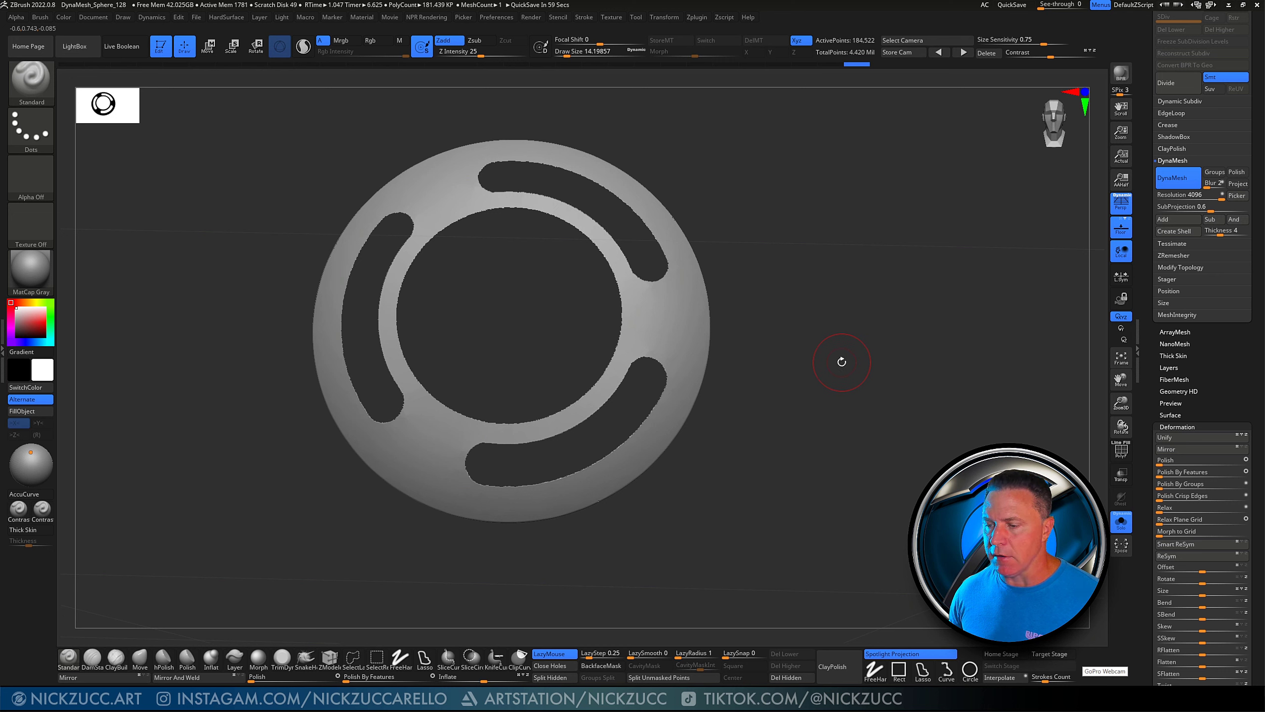
left_click(830, 334, "ctrl")
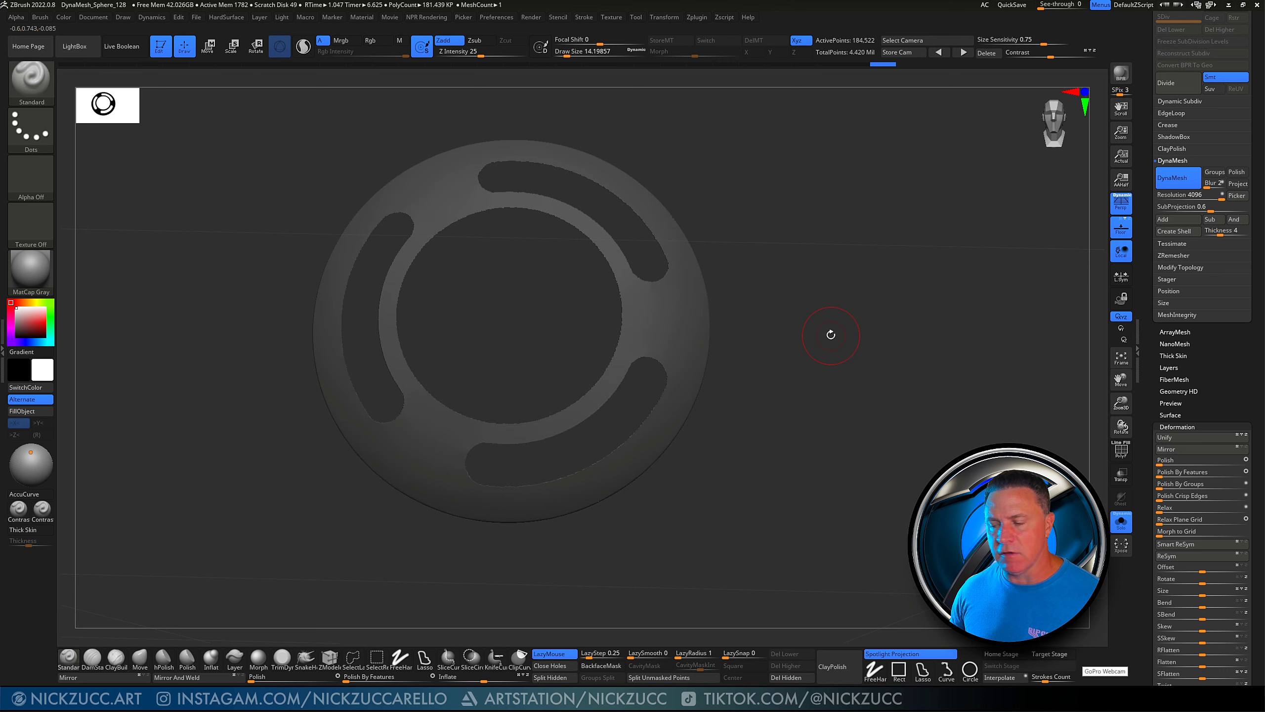
key("ctrl+shift")
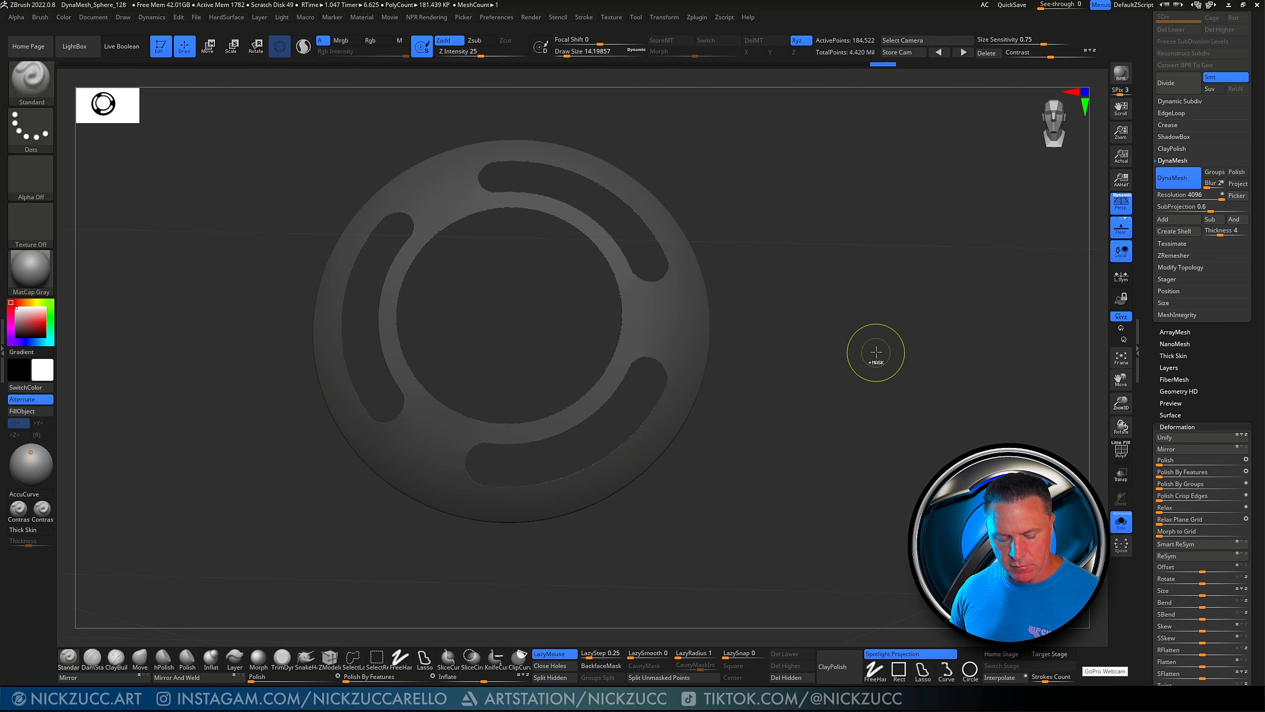
left_click(832, 334, "ctrl+shift")
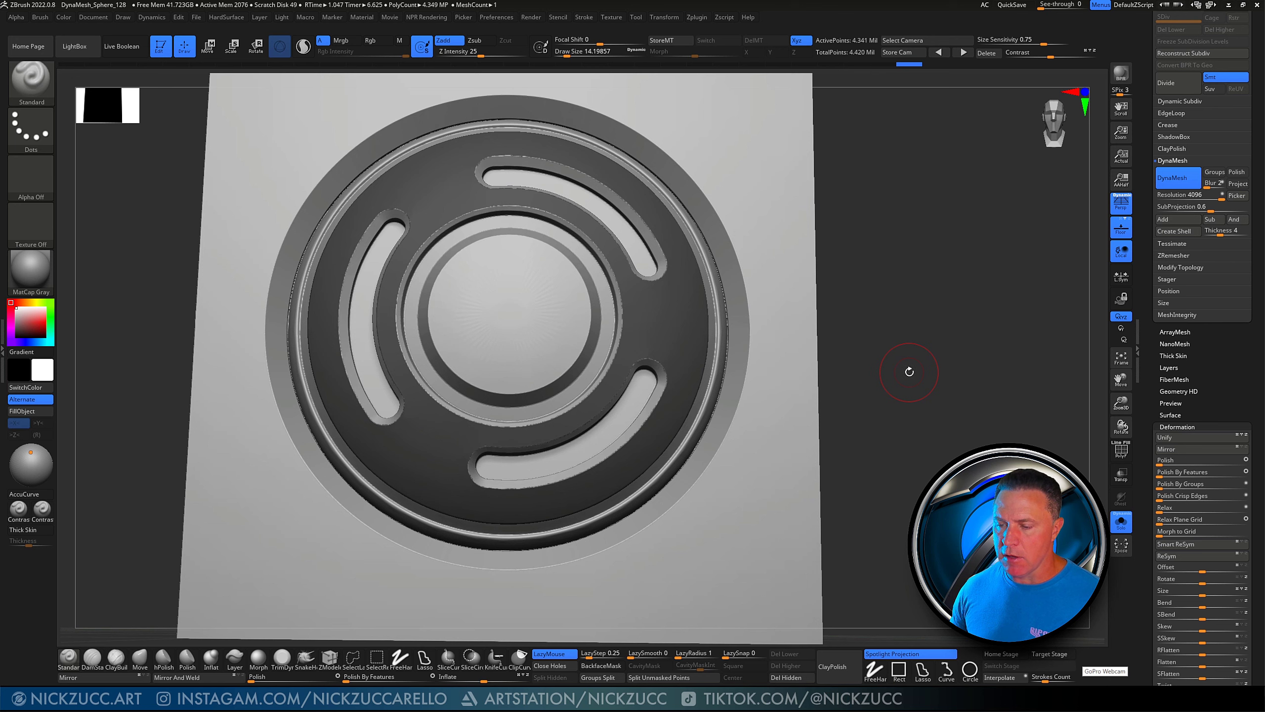
key("ctrl")
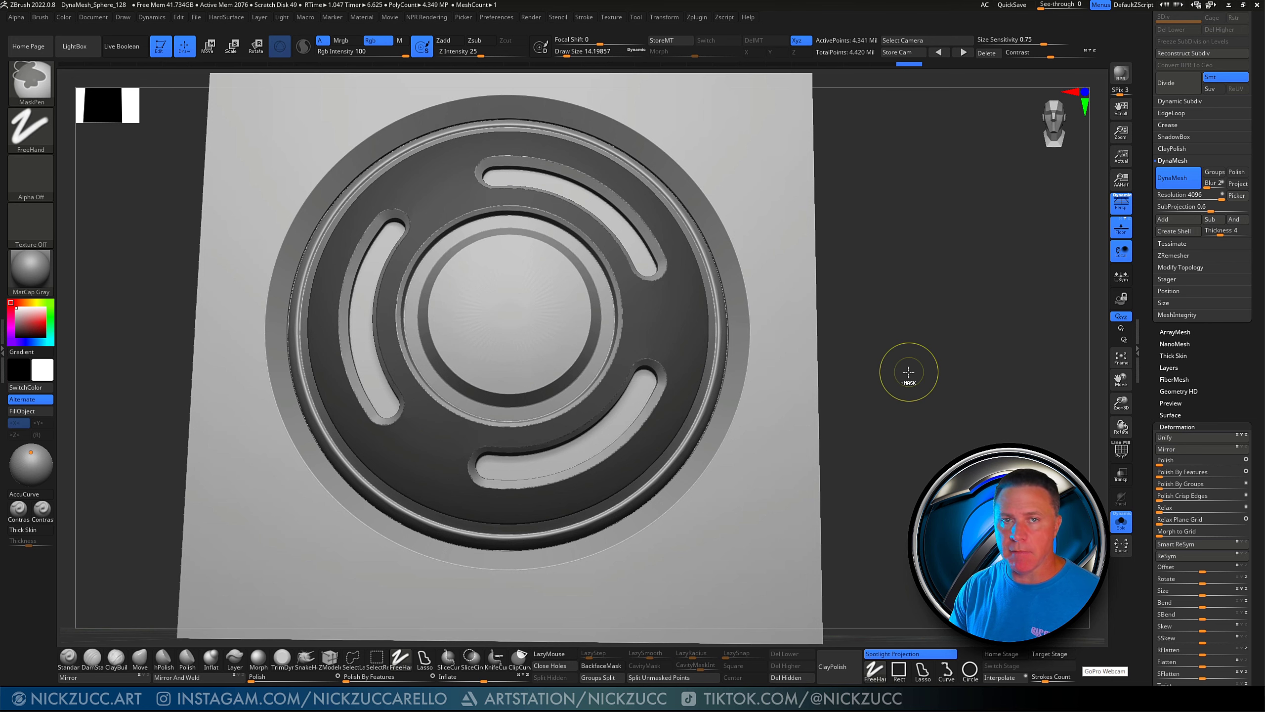
left_click(908, 371, "ctrl")
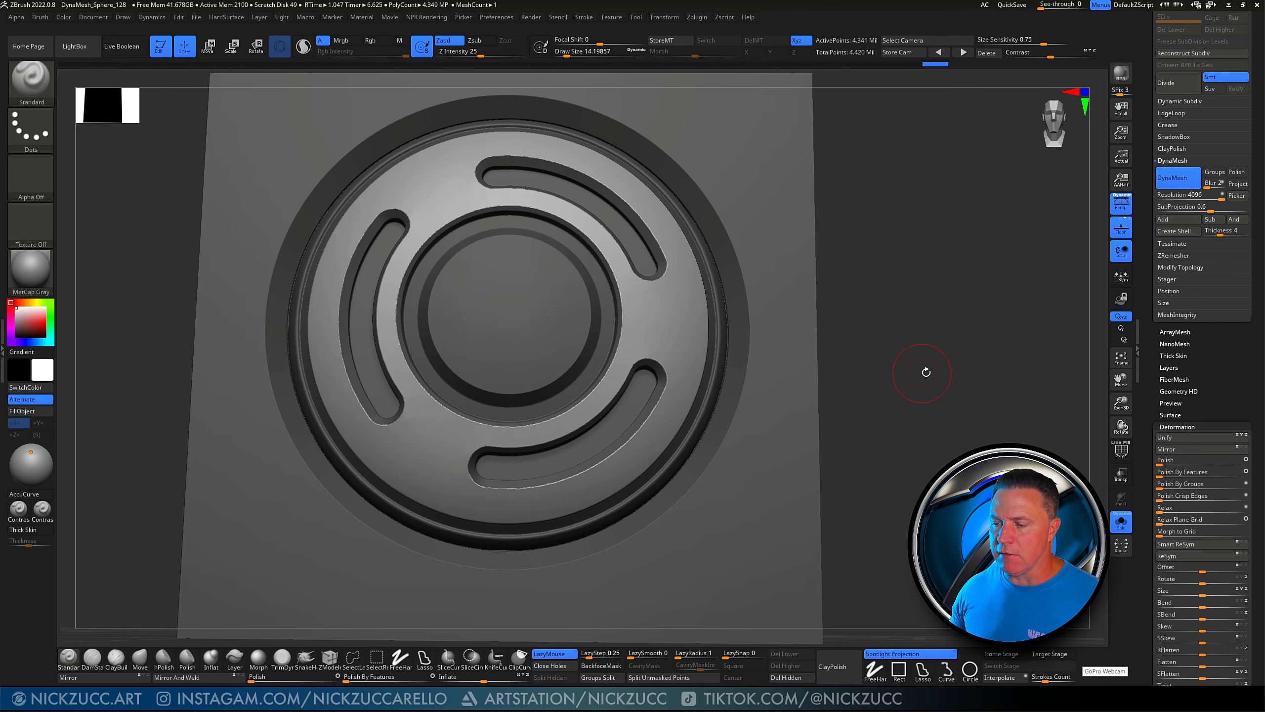
Smooth the unmasked slotted dome with Polish By Features and check the slot and ring edges
left_click_drag(926, 372, 806, 341)
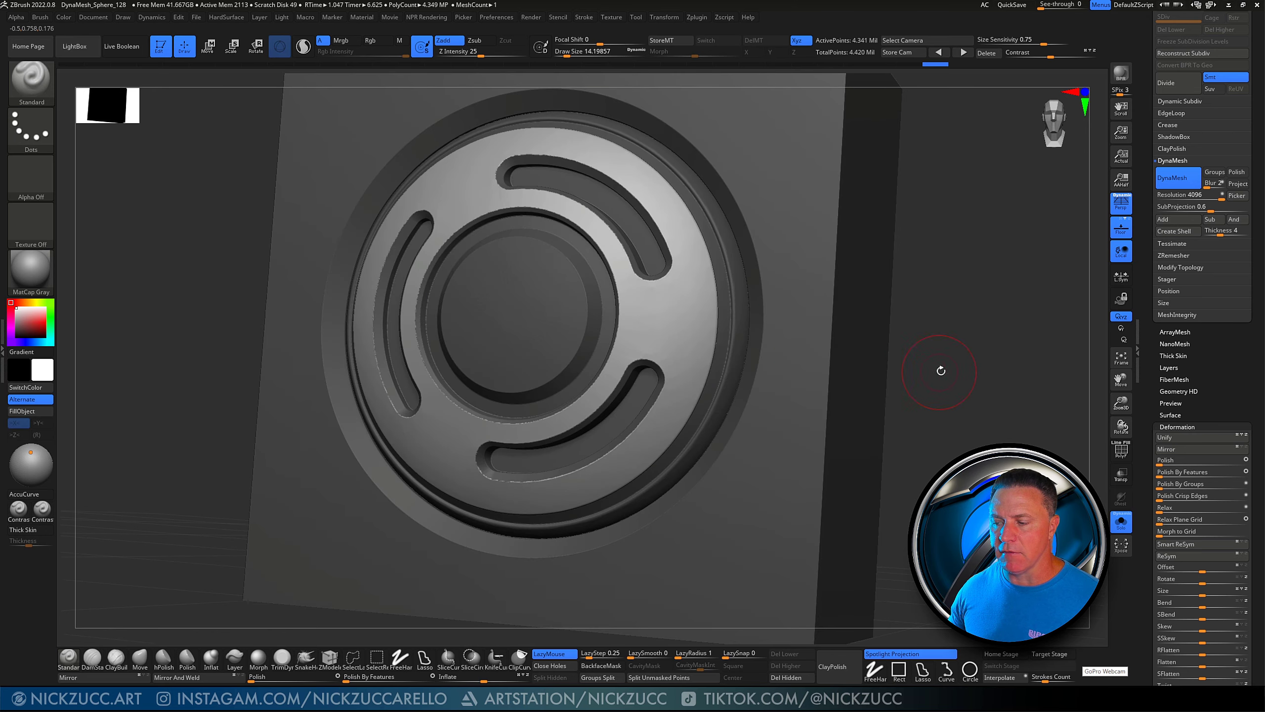
left_click_drag(941, 370, 798, 304)
key("ctrl")
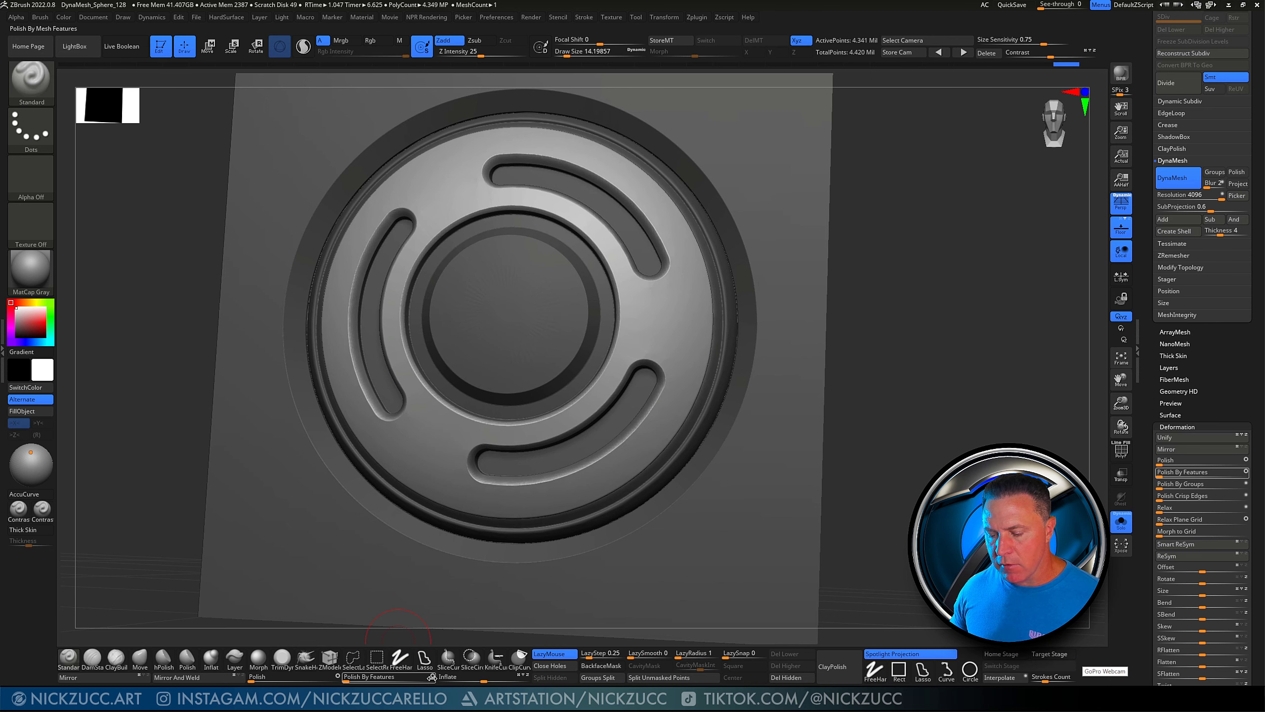
left_click_drag(936, 371, 940, 369)
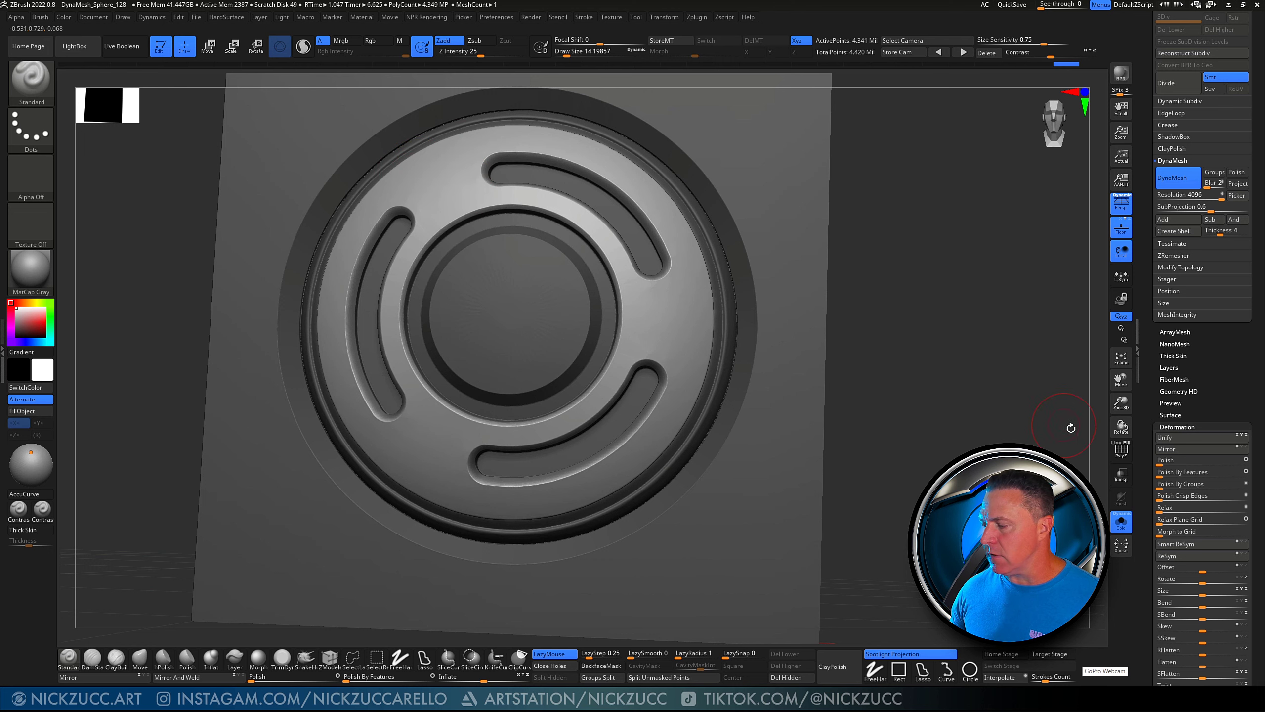
Smooth the unmasked slotted dome once more with Polish By Features
left_click(1121, 451)
left_click(1124, 452)
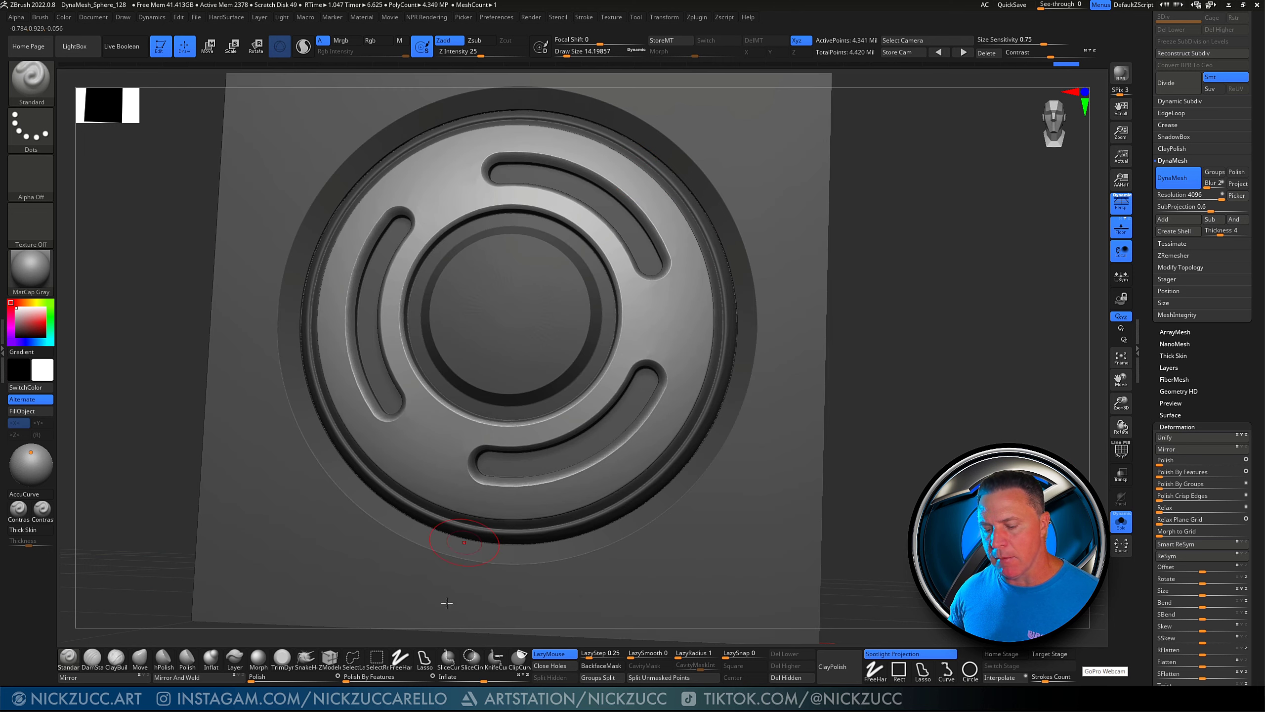
left_click_drag(358, 683, 374, 679)
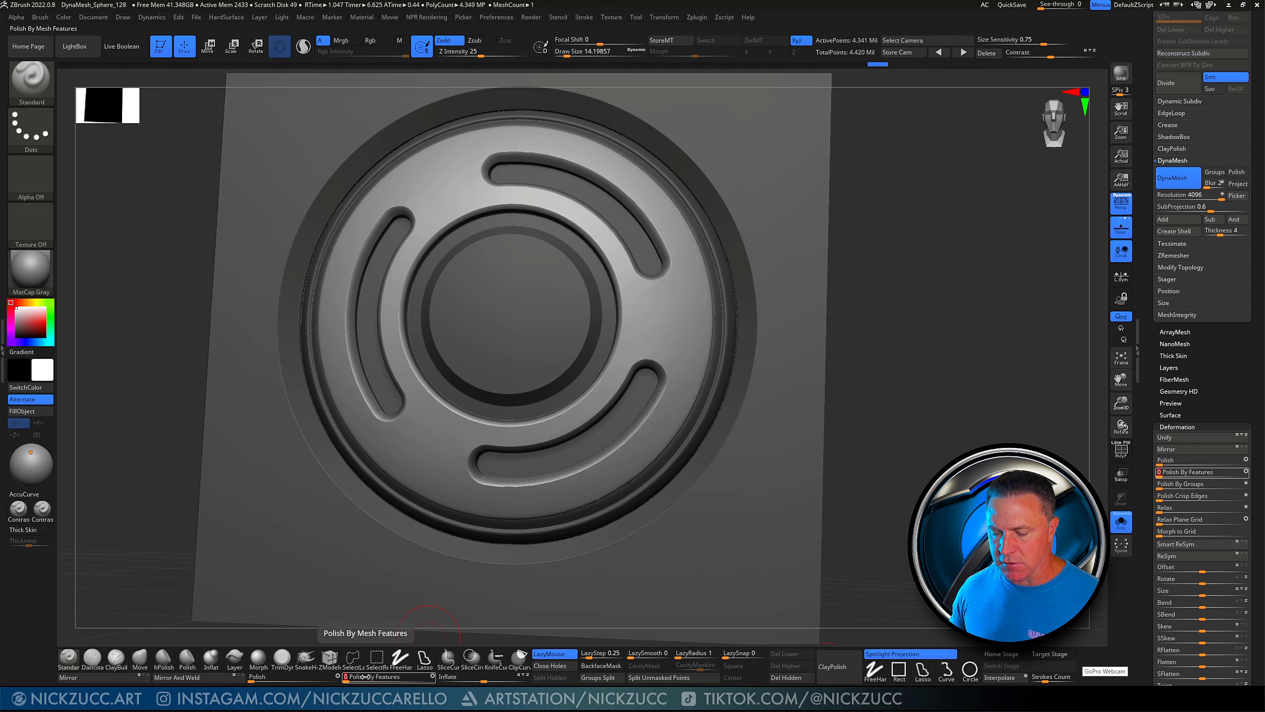
left_click_drag(948, 421, 926, 446)
Isolate the central disc's polygroup, mask it, show the full block, and invert the mask so only the disc stays unmasked
key("ctrl+shift")
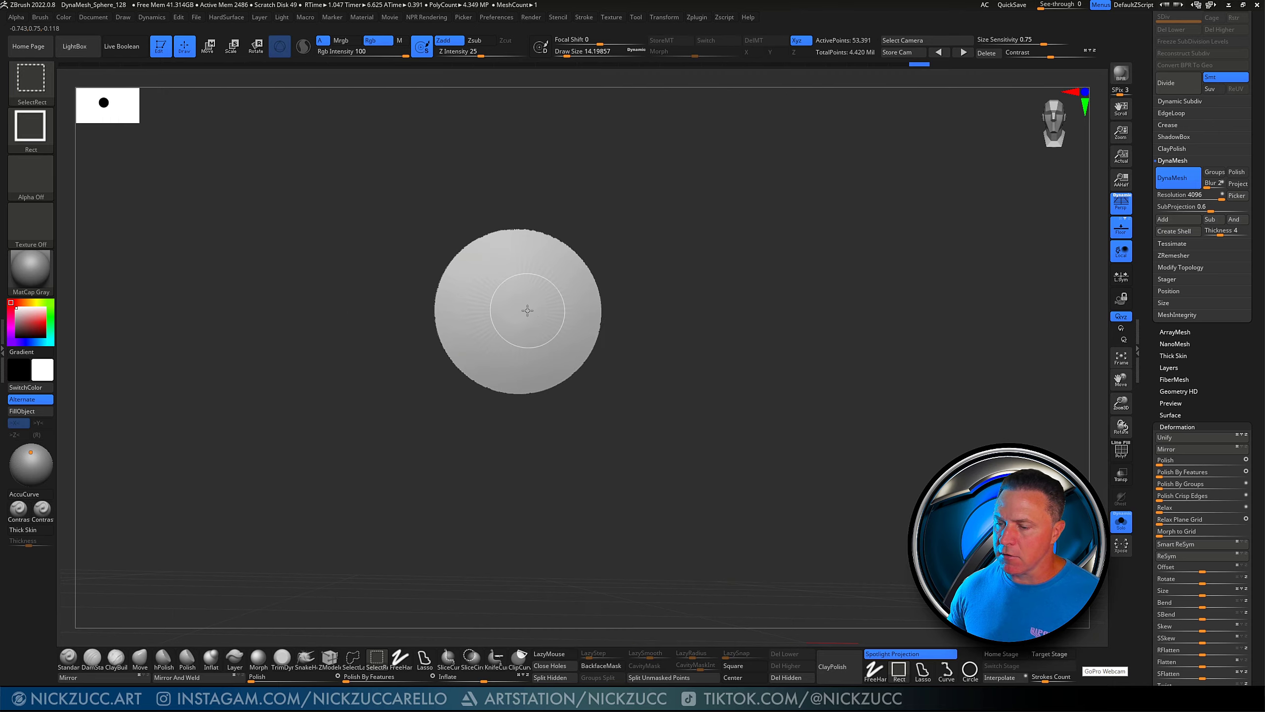
left_click(530, 321, "ctrl+shift")
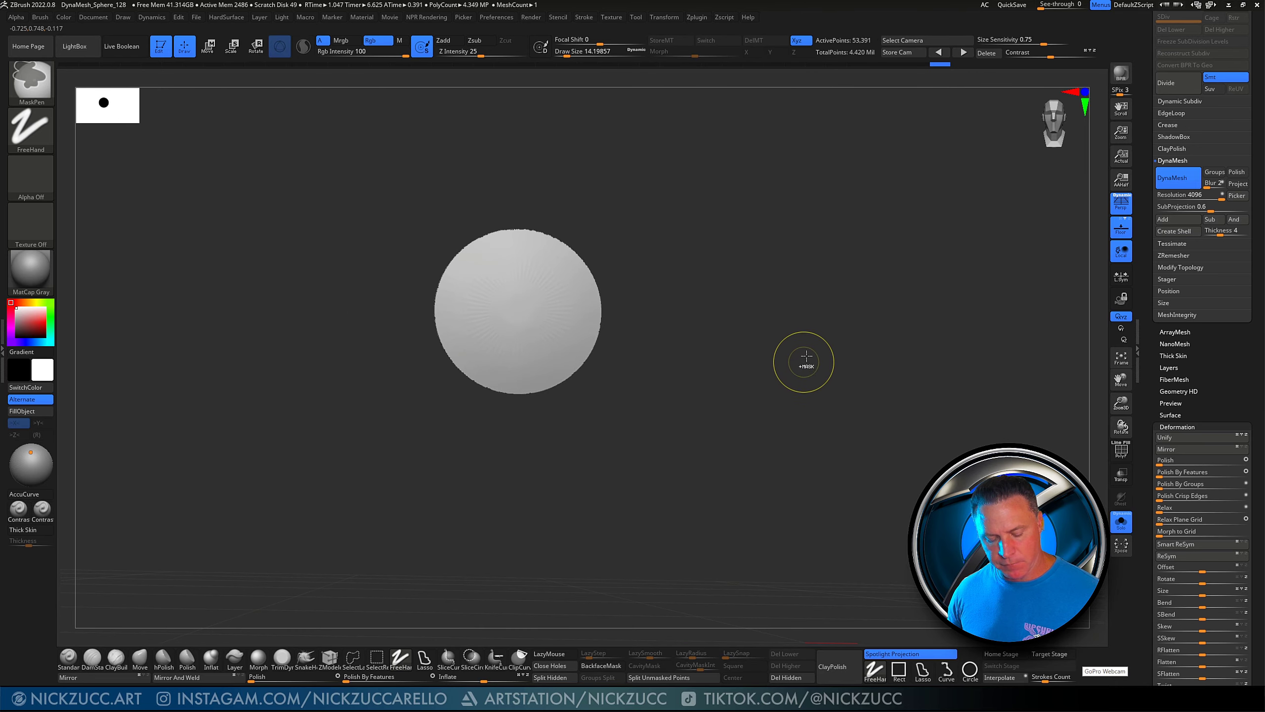
left_click(792, 335, "ctrl")
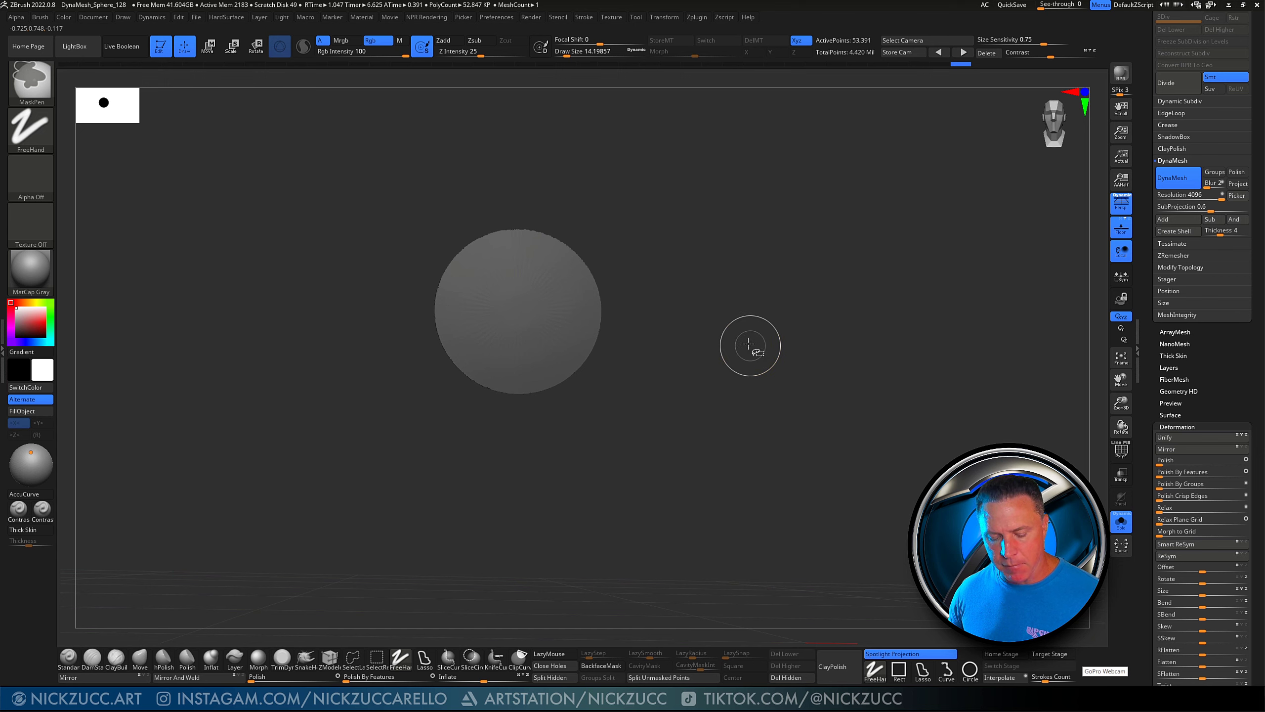
key("ctrl+shift")
left_click(755, 301, "ctrl+shift")
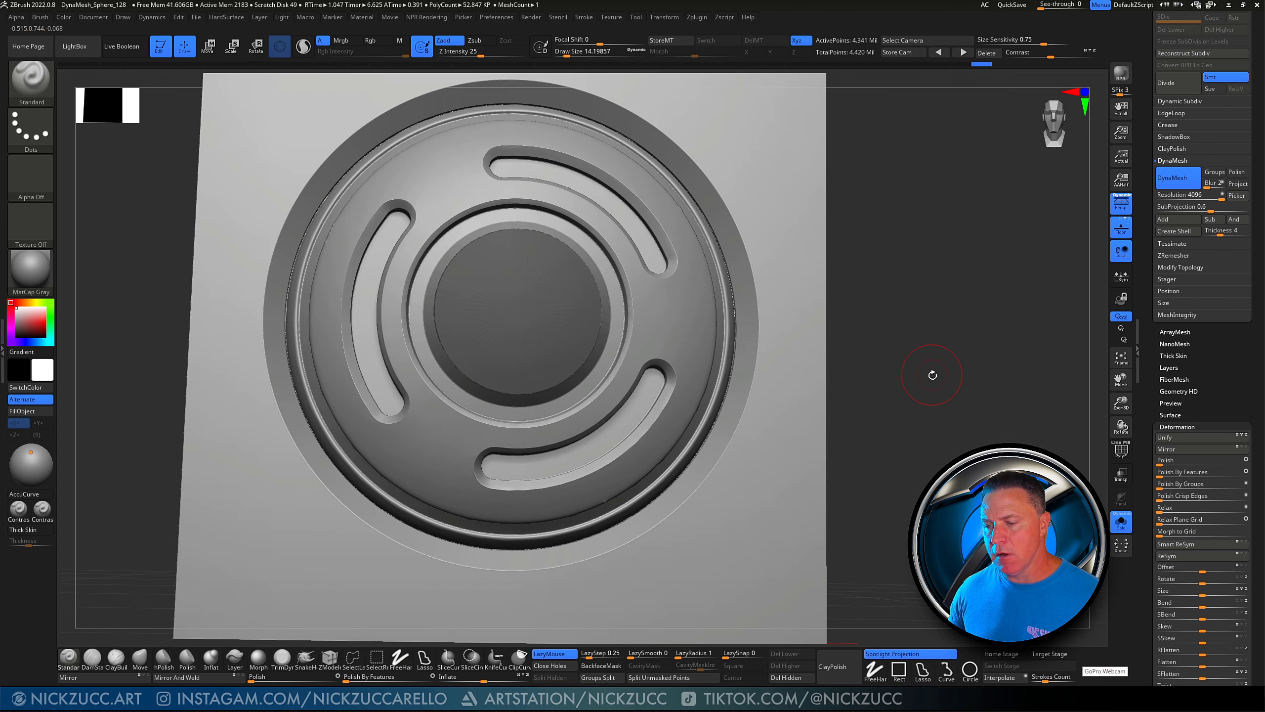
key("ctrl")
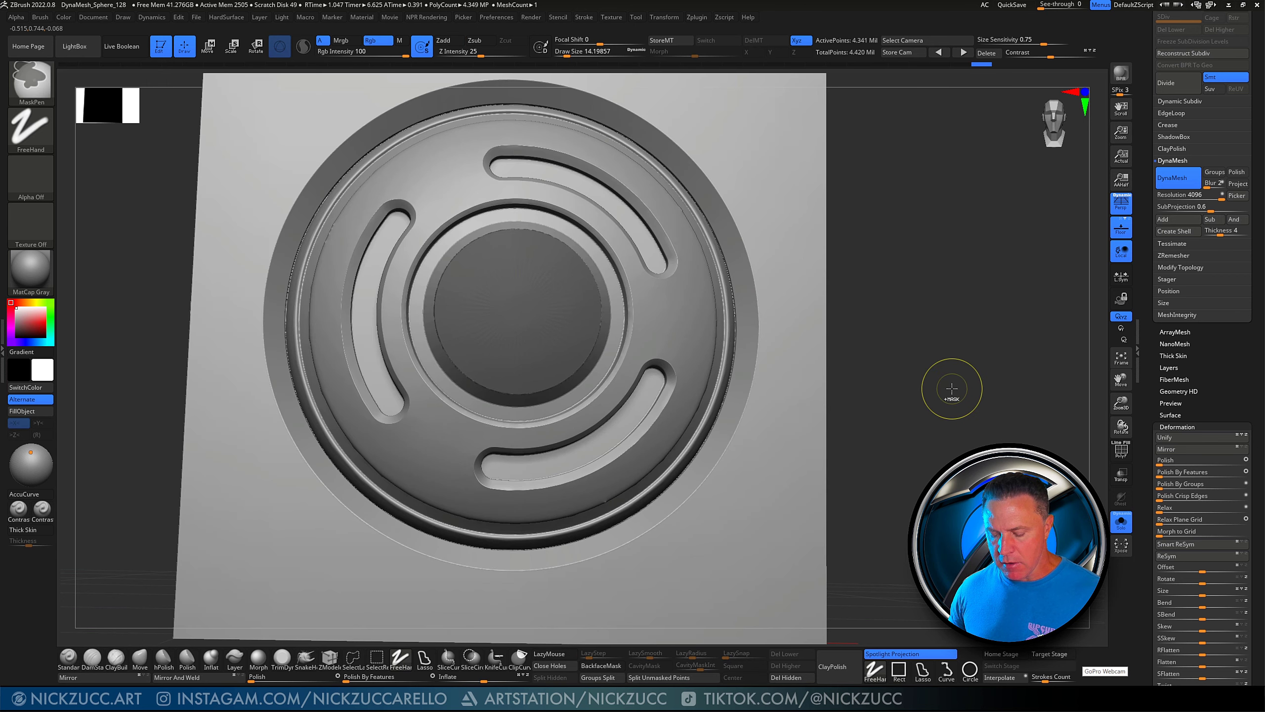
left_click(923, 310, "ctrl")
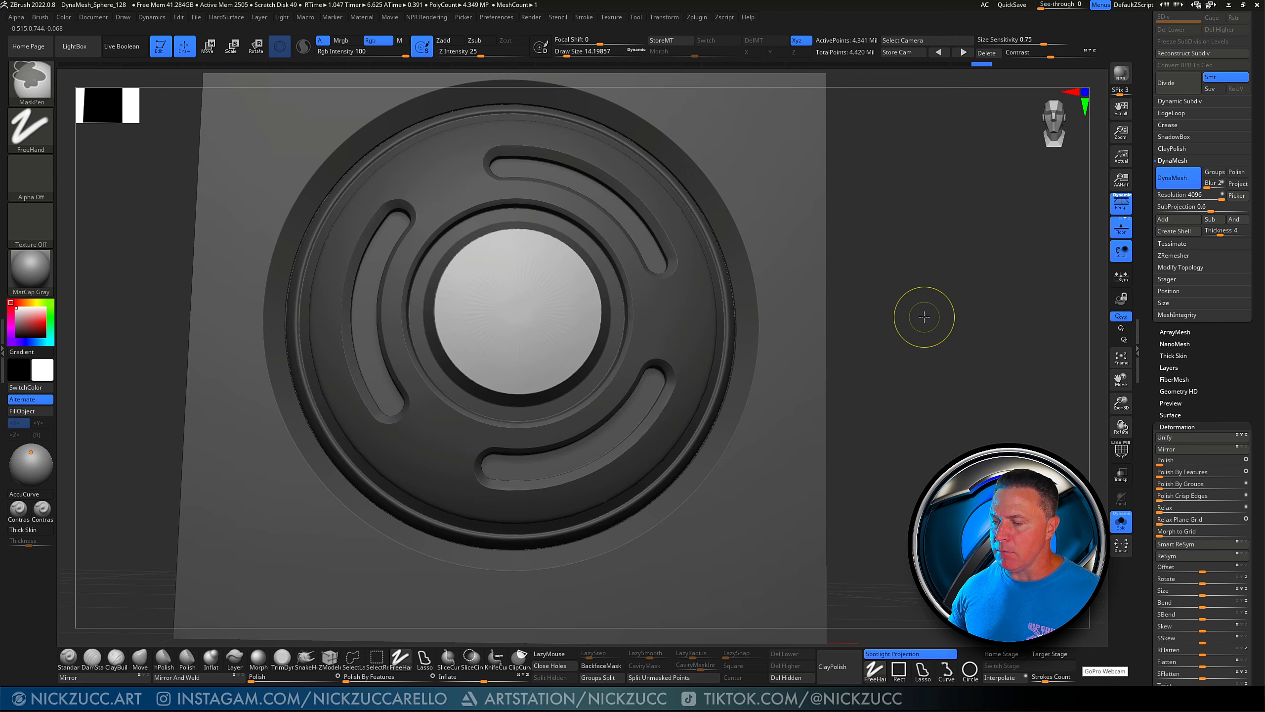
left_click(924, 315, "ctrl")
left_click(924, 316, "ctrl")
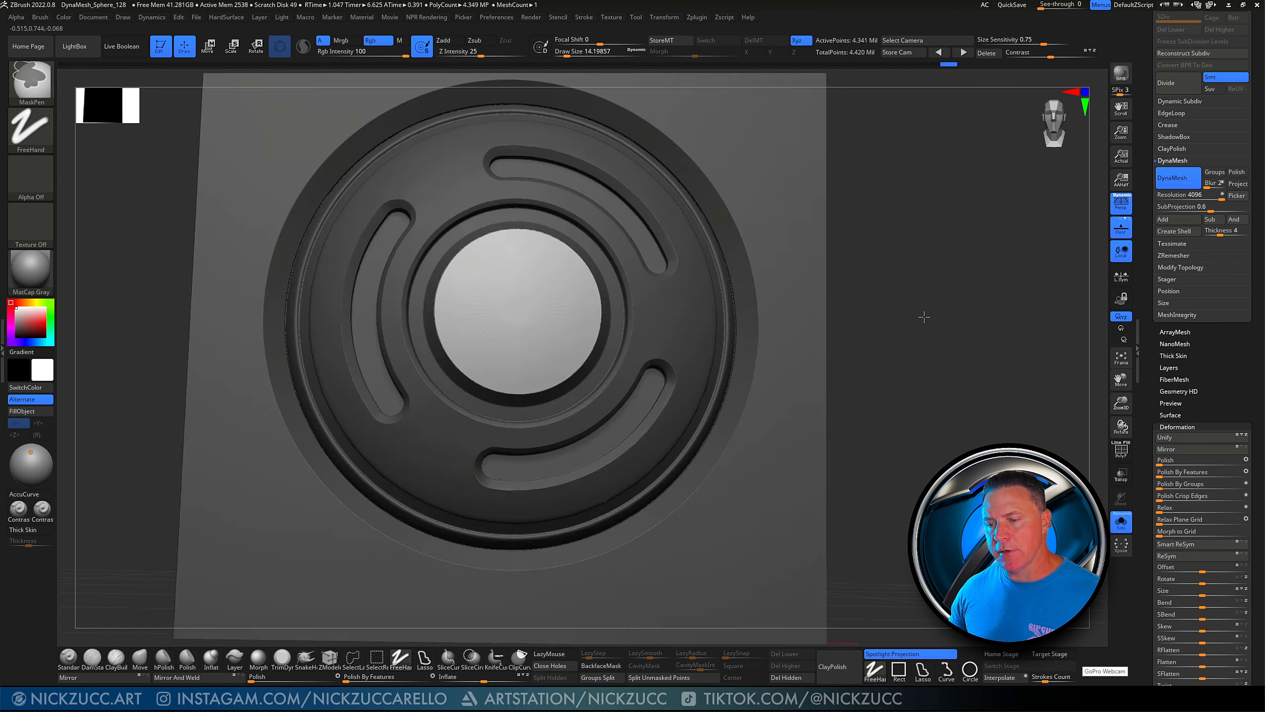
left_click(925, 316, "ctrl")
left_click(925, 317, "ctrl")
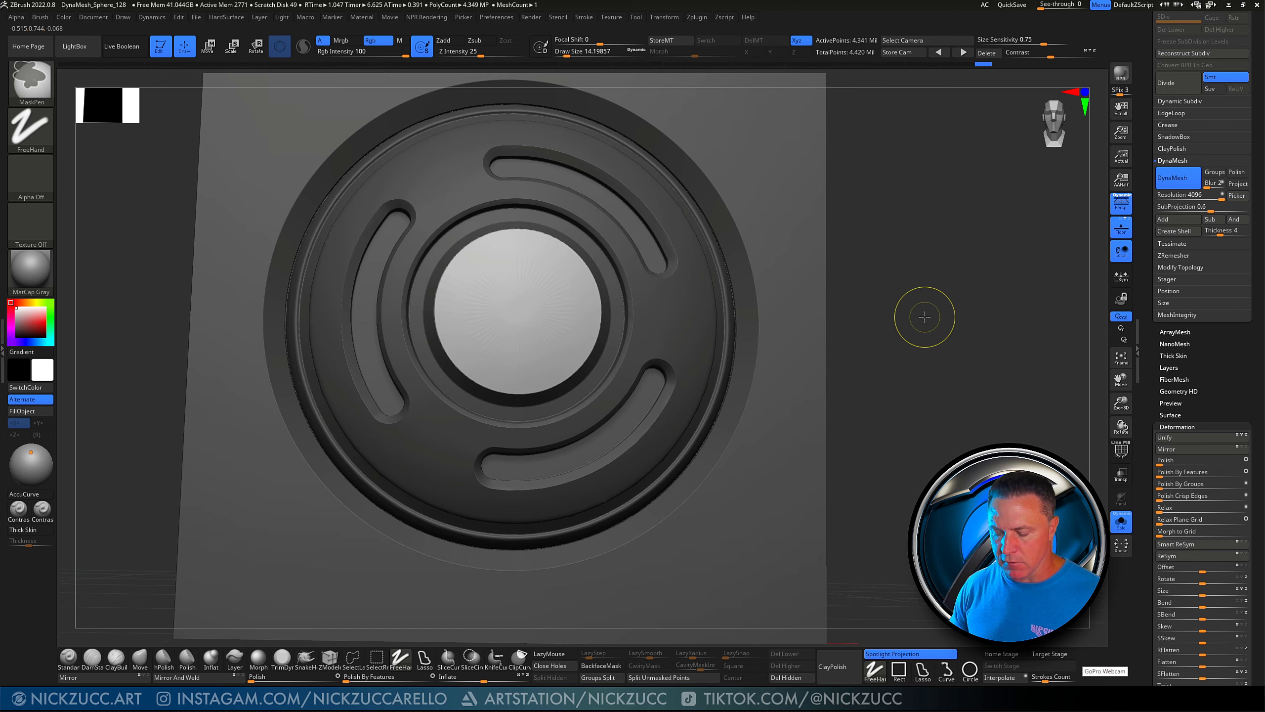
left_click(925, 316, "ctrl")
left_click(925, 316, "ctrl")
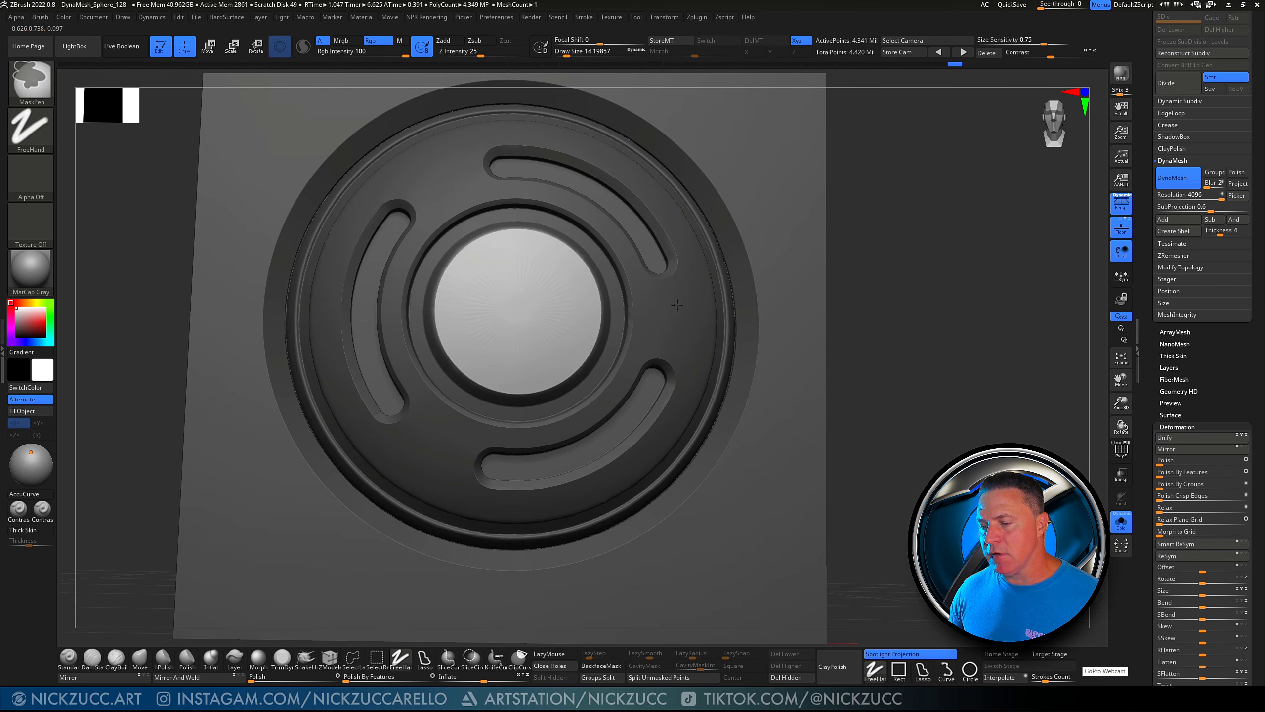
Smooth the unmasked central disc with Polish By Features and clear the mask from the block
left_click(373, 678)
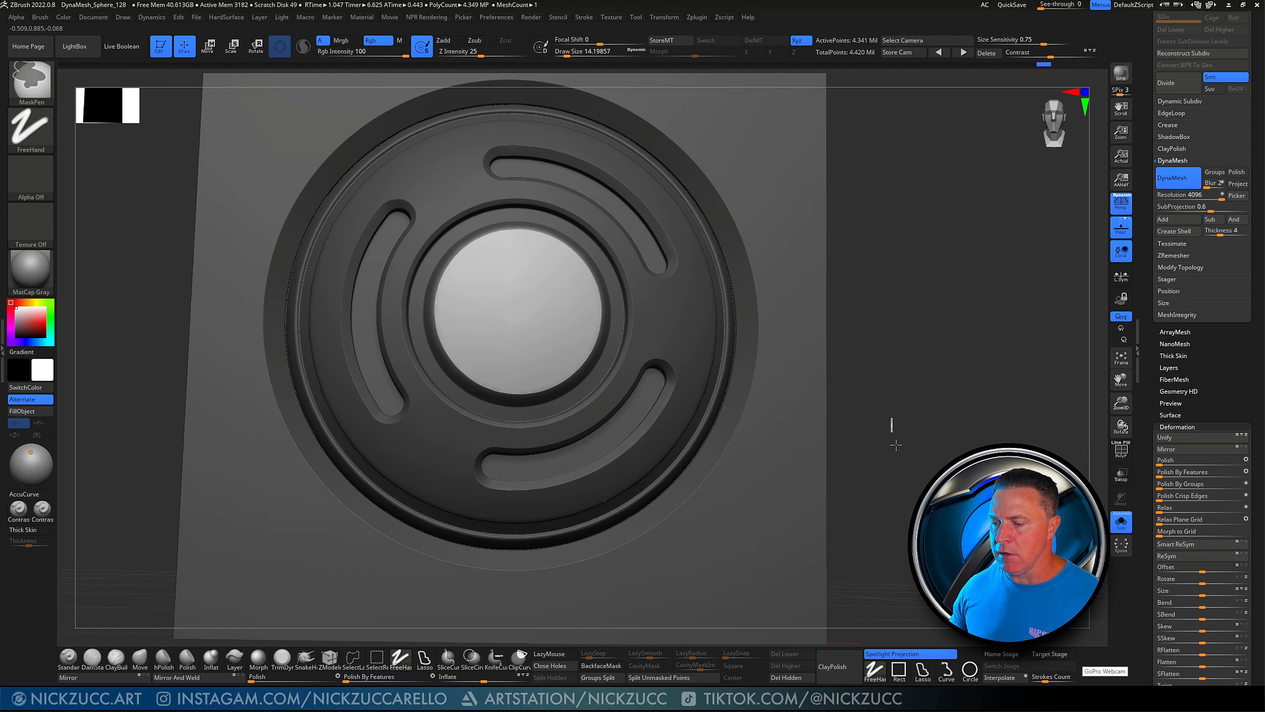
left_click(930, 466, "ctrl")
left_click_drag(943, 465, 865, 458, "alt")
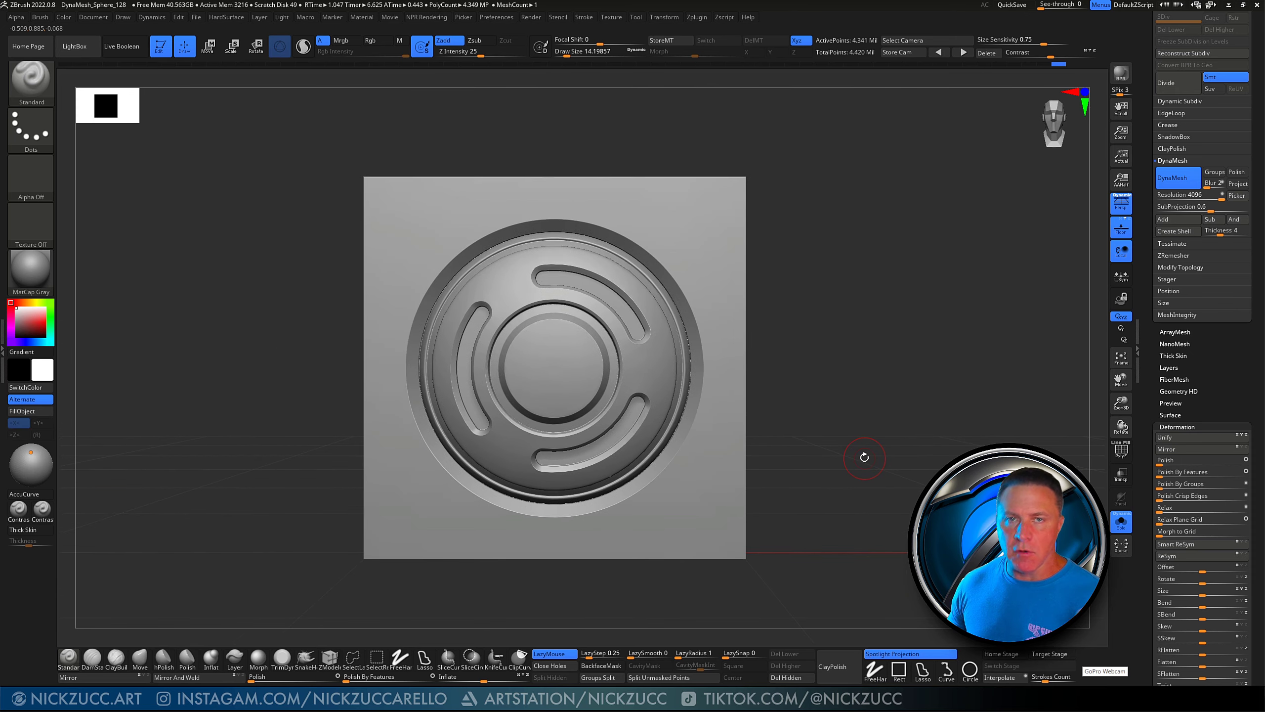
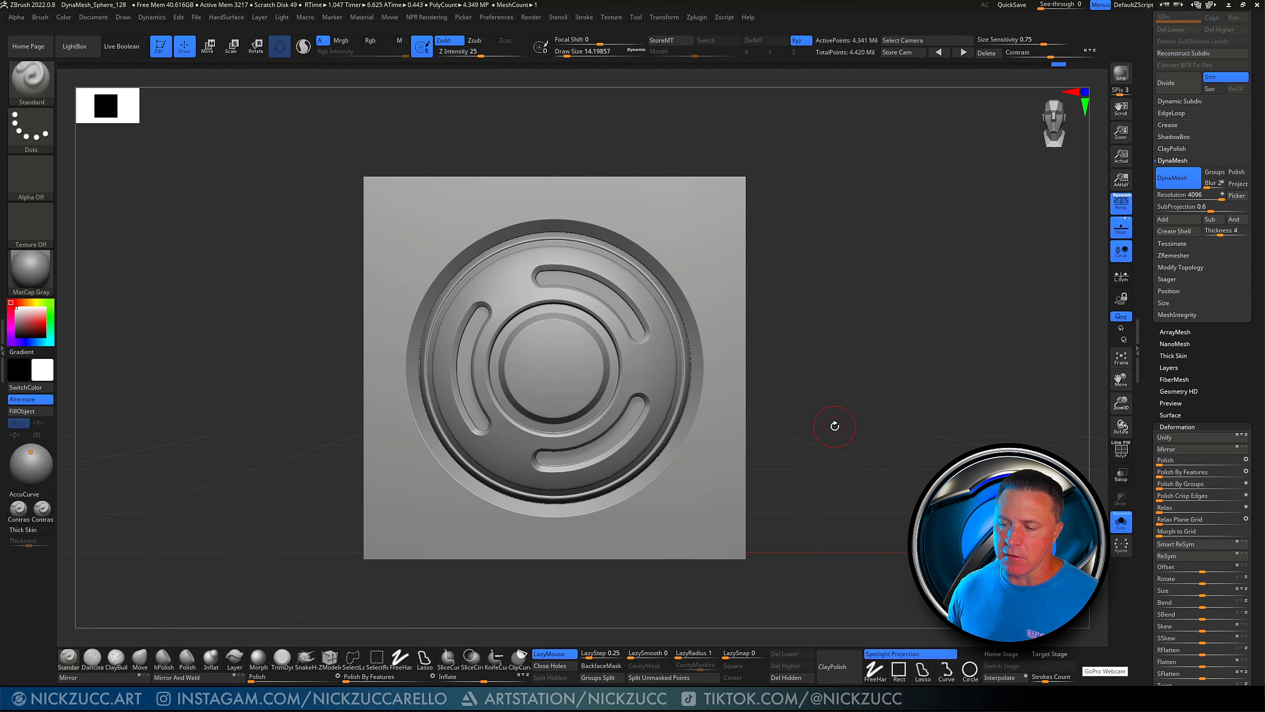
left_click_drag(839, 427, 835, 434)
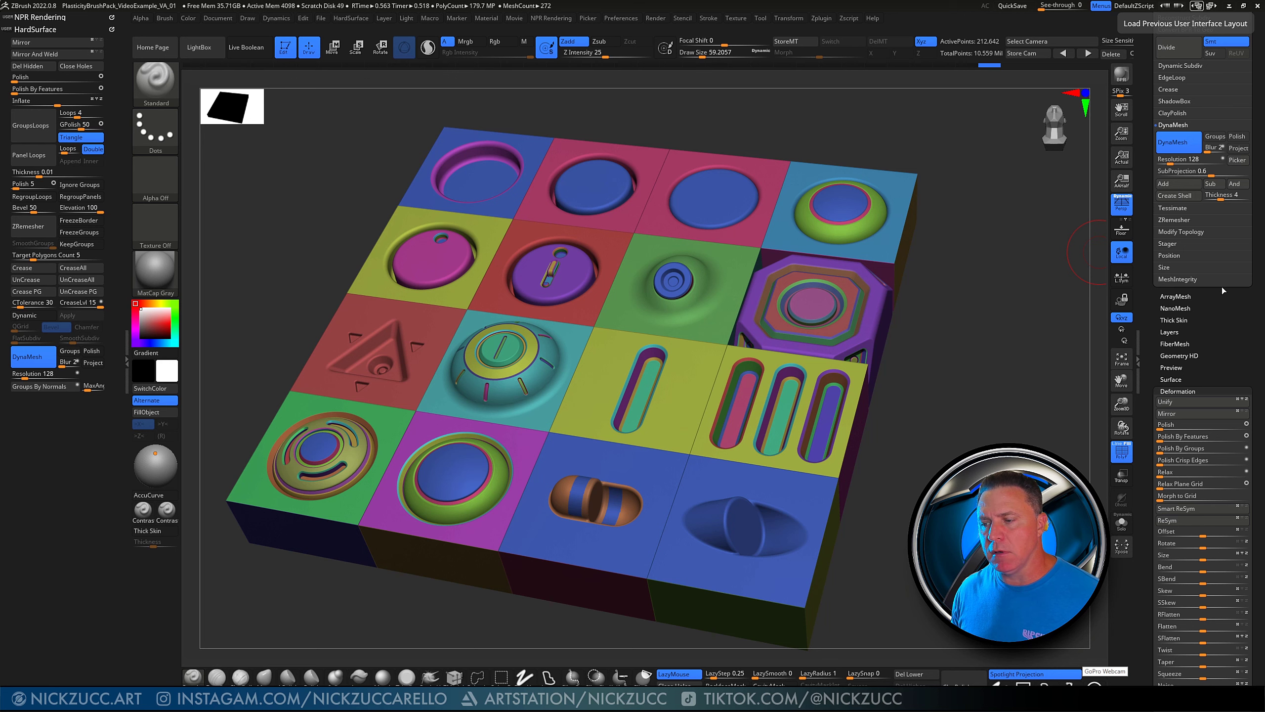
Make the capsule block in the full brush pack the active subtool and show its wireframe
left_click_drag(1099, 252, 1096, 252)
left_click_drag(942, 503, 968, 469, "alt")
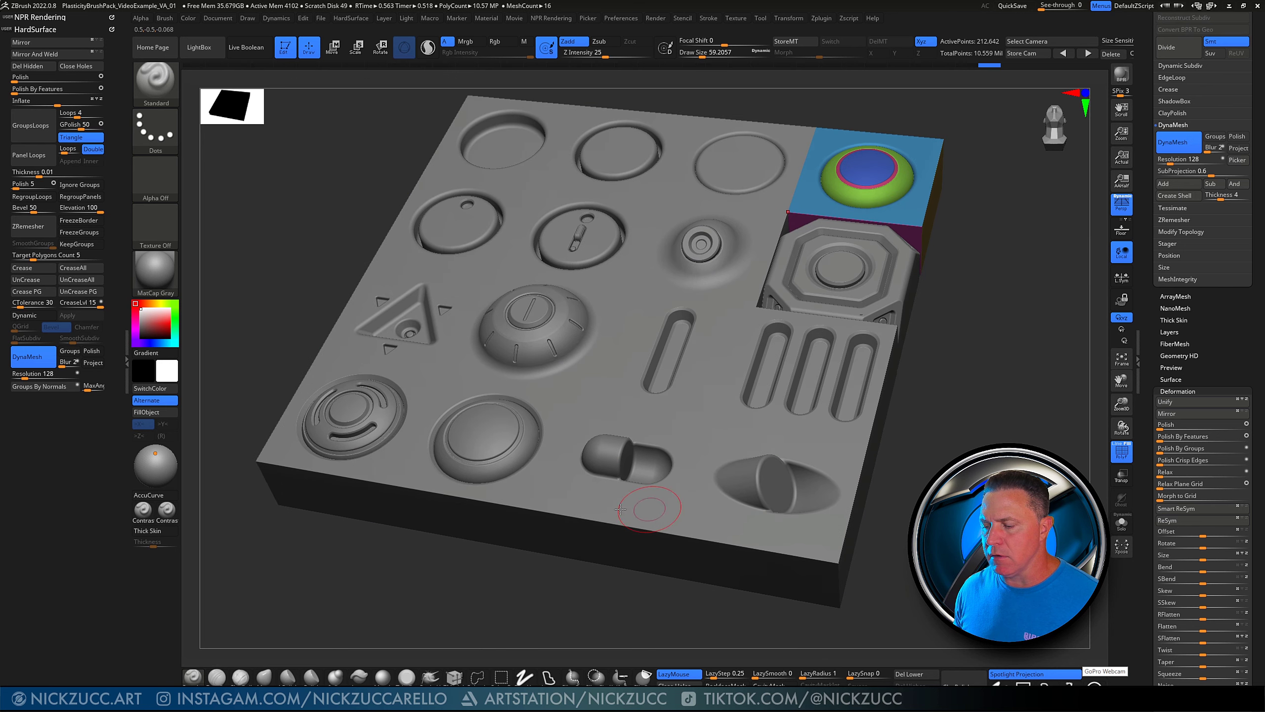
left_click(606, 501, "alt")
mouse_move(606, 501)
right_mouse_down("ctrl")
mouse_move(606, 548)
mouse_move(637, 534)
mouse_move(646, 472)
right_mouse_up("ctrl")
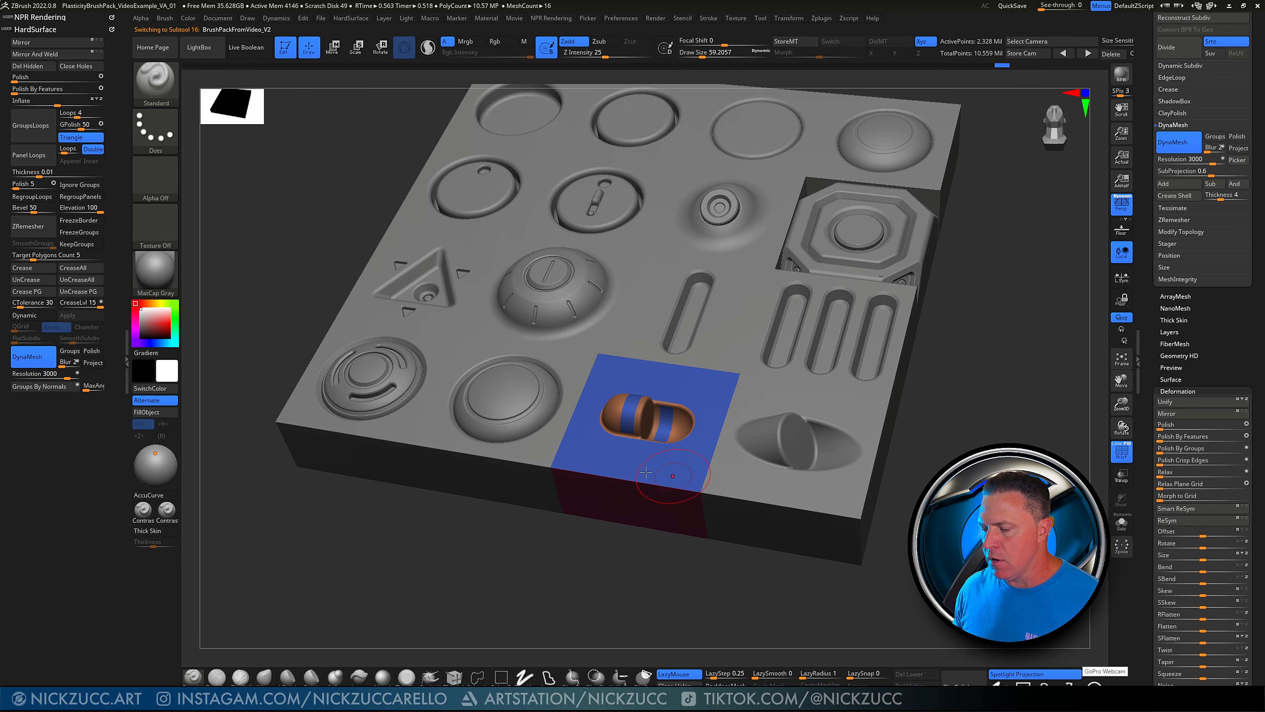
left_click(769, 461, "alt")
right_click_drag(647, 543, 636, 614, "ctrl")
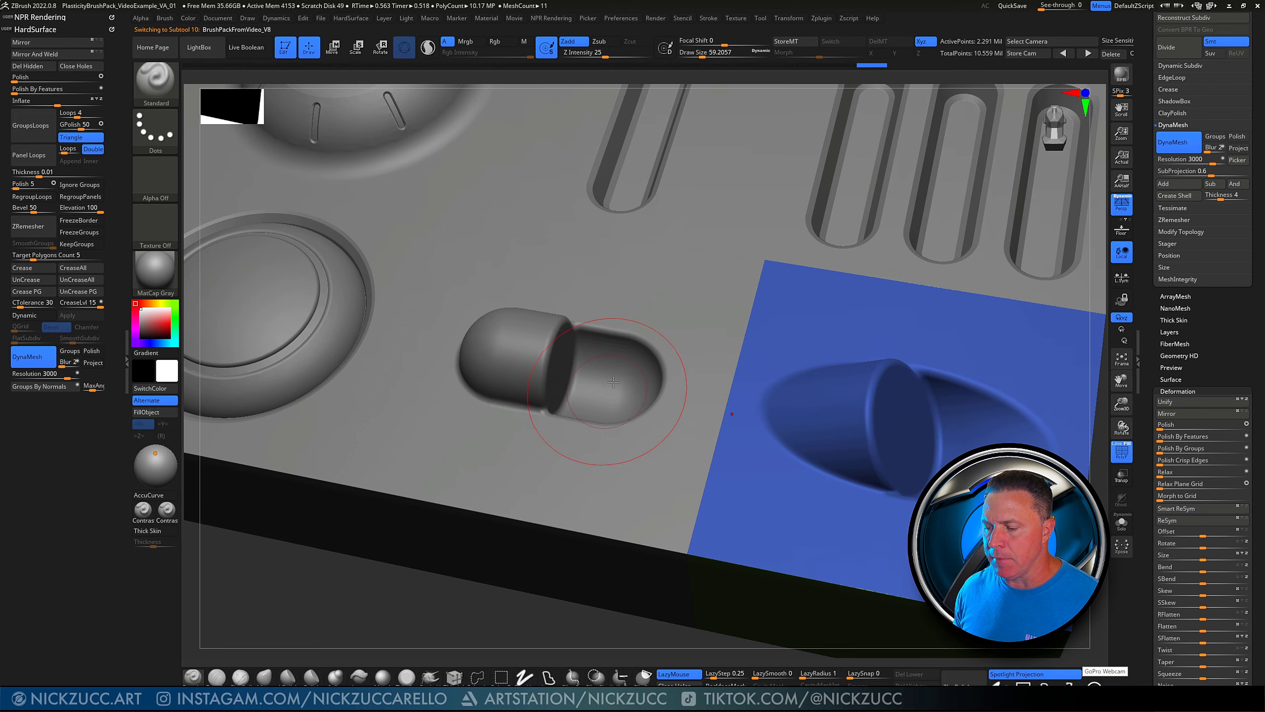
left_click(1122, 447)
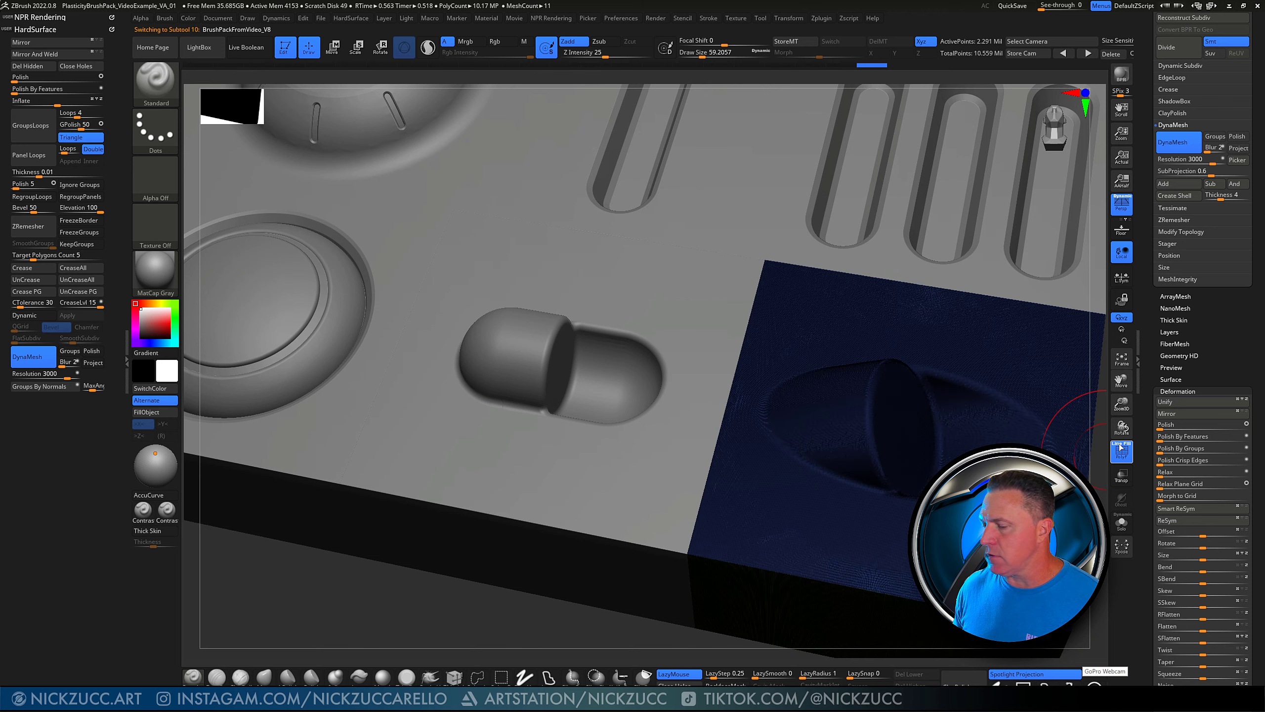
left_click(607, 517, "alt")
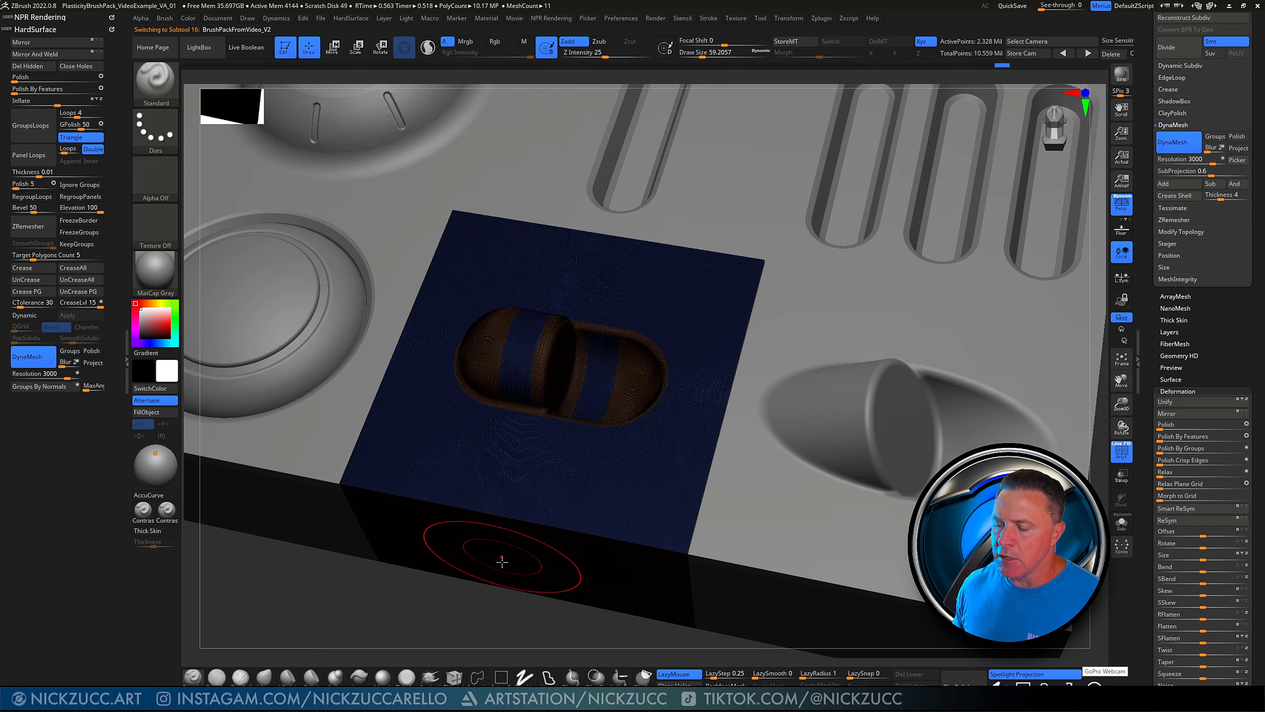
Reduce the draw size to about 46 and turn off the polyframe display on the capsule block
right_click_drag(489, 597, 545, 609, "alt")
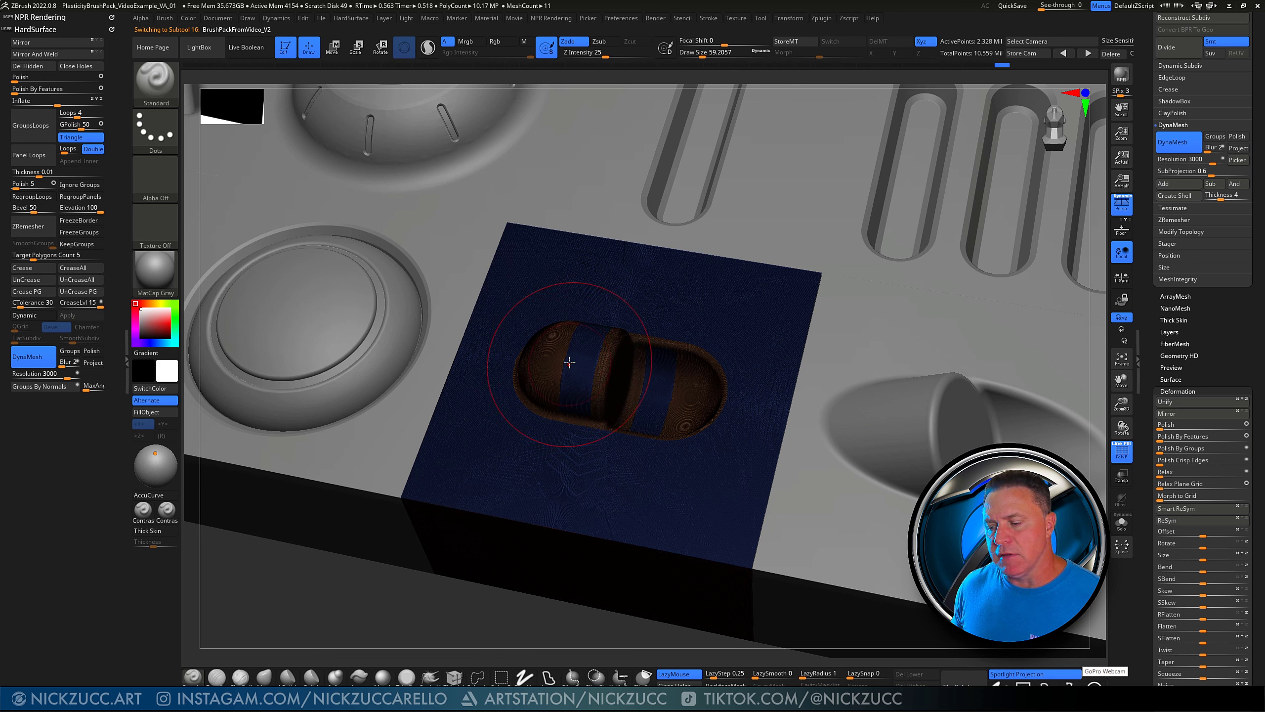
key("s")
left_click_drag(579, 356, 573, 357)
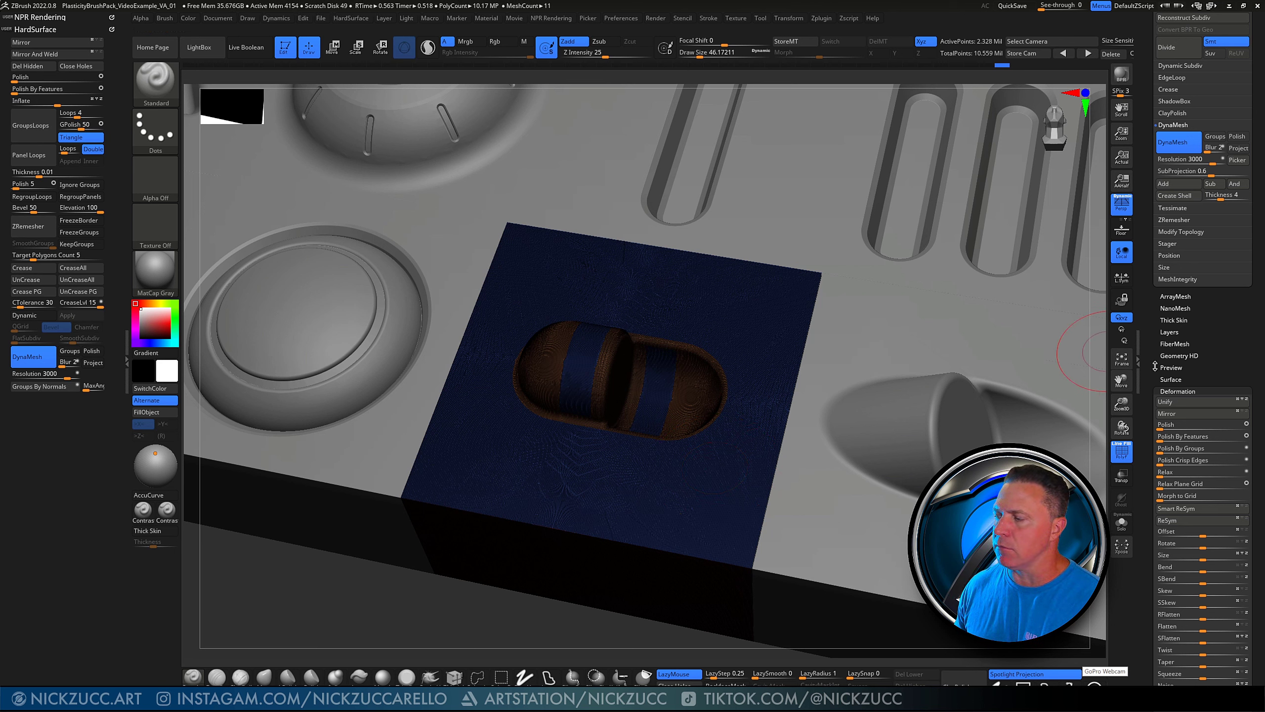
left_click(1121, 459)
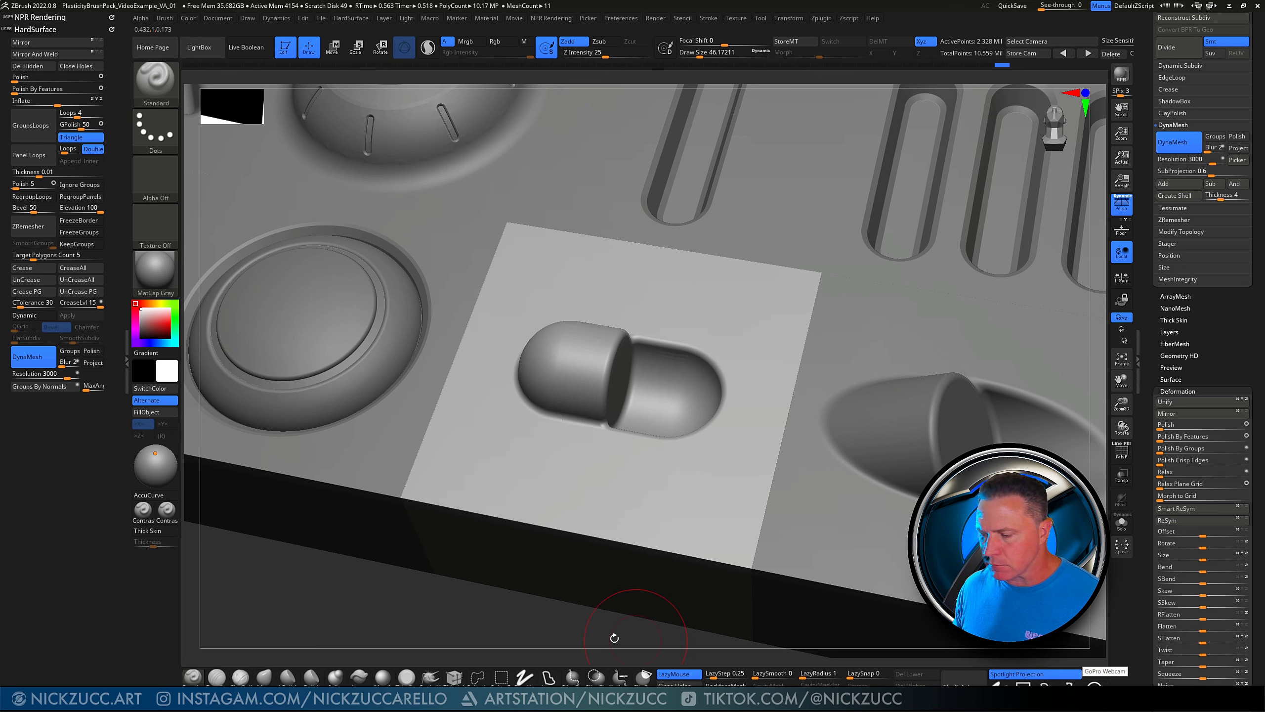
Reduce the draw size to about 27, paint a mask over the capsule's recessed half and its rim, and invert the mask
left_click_drag(593, 625, 592, 632)
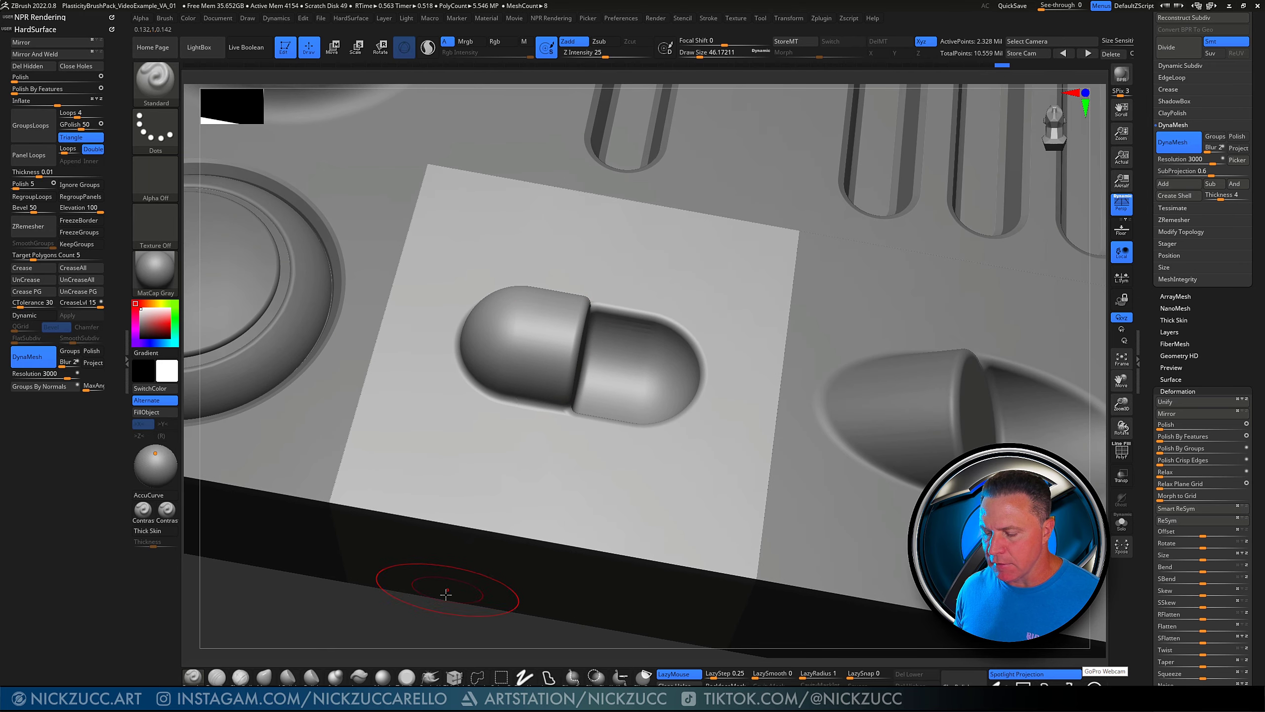
left_click_drag(444, 593, 444, 599)
key("s")
left_click_drag(643, 377, 637, 377)
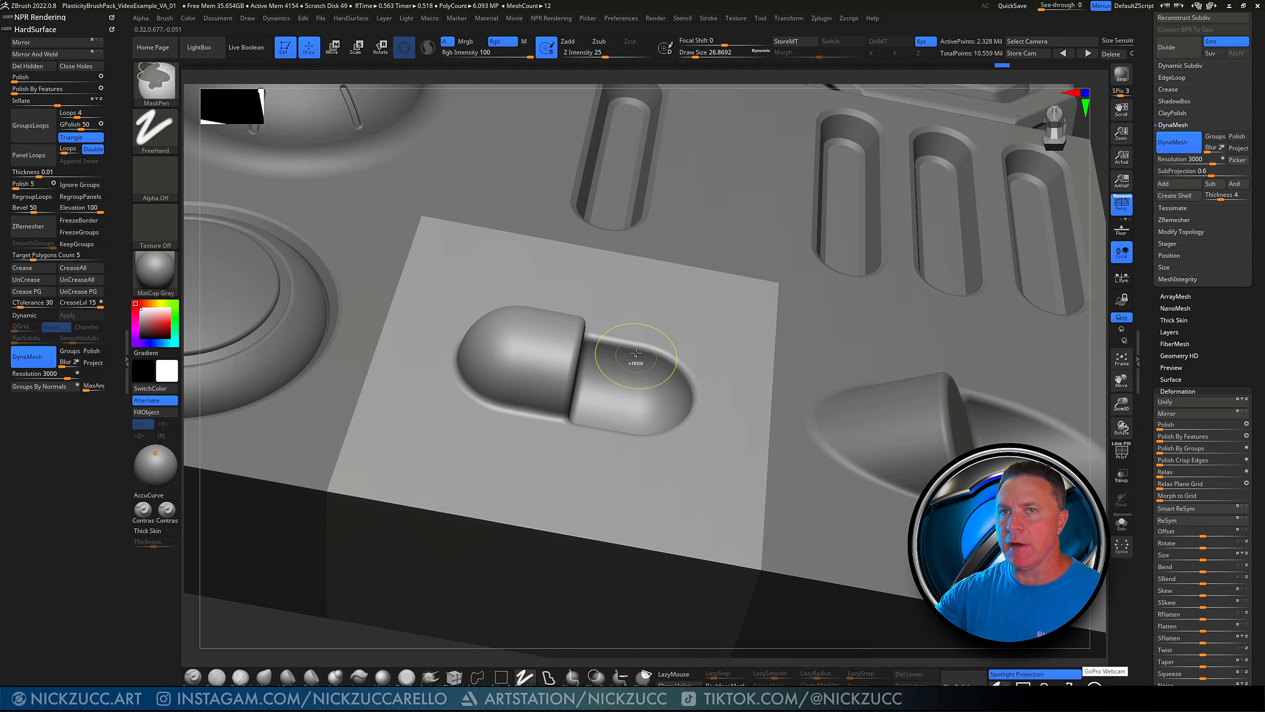
left_click_drag(644, 367, 632, 370, "ctrl")
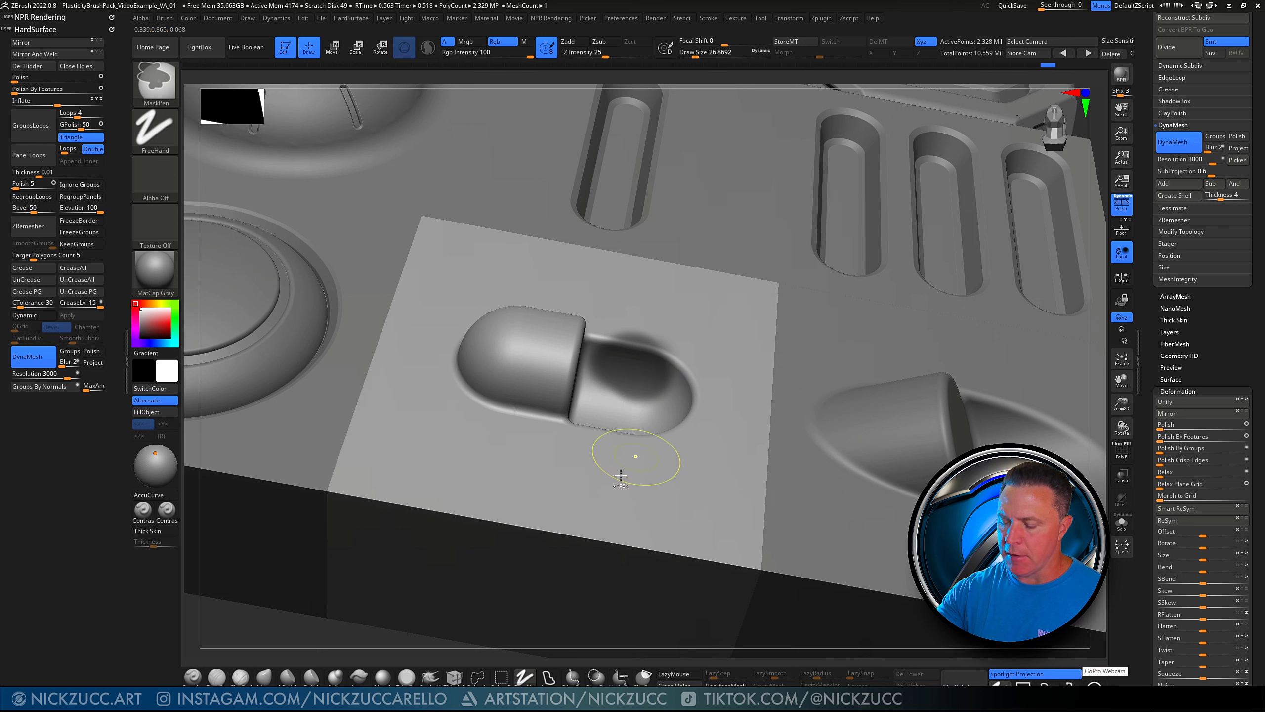
key("ctrl+i")
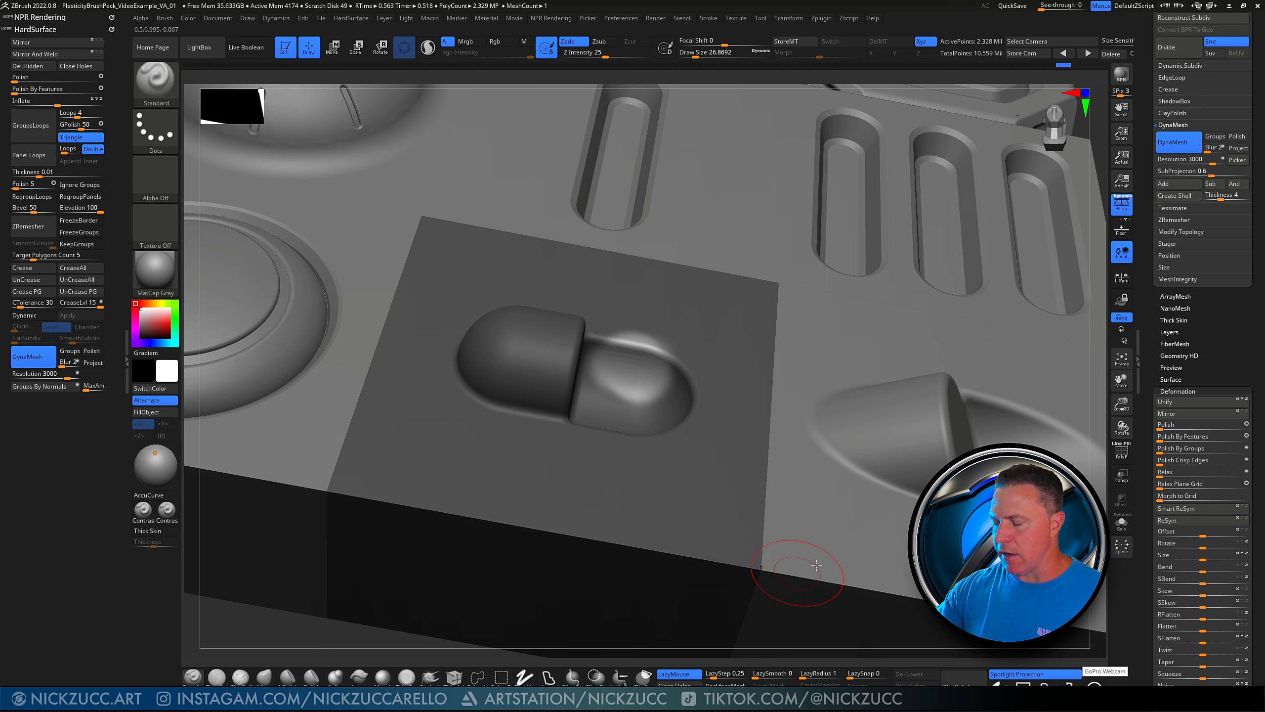
Smooth the unmasked patch of the capsule recess with the Polish deformation and clear the mask
right_click_drag(1099, 592, 1126, 521, "alt")
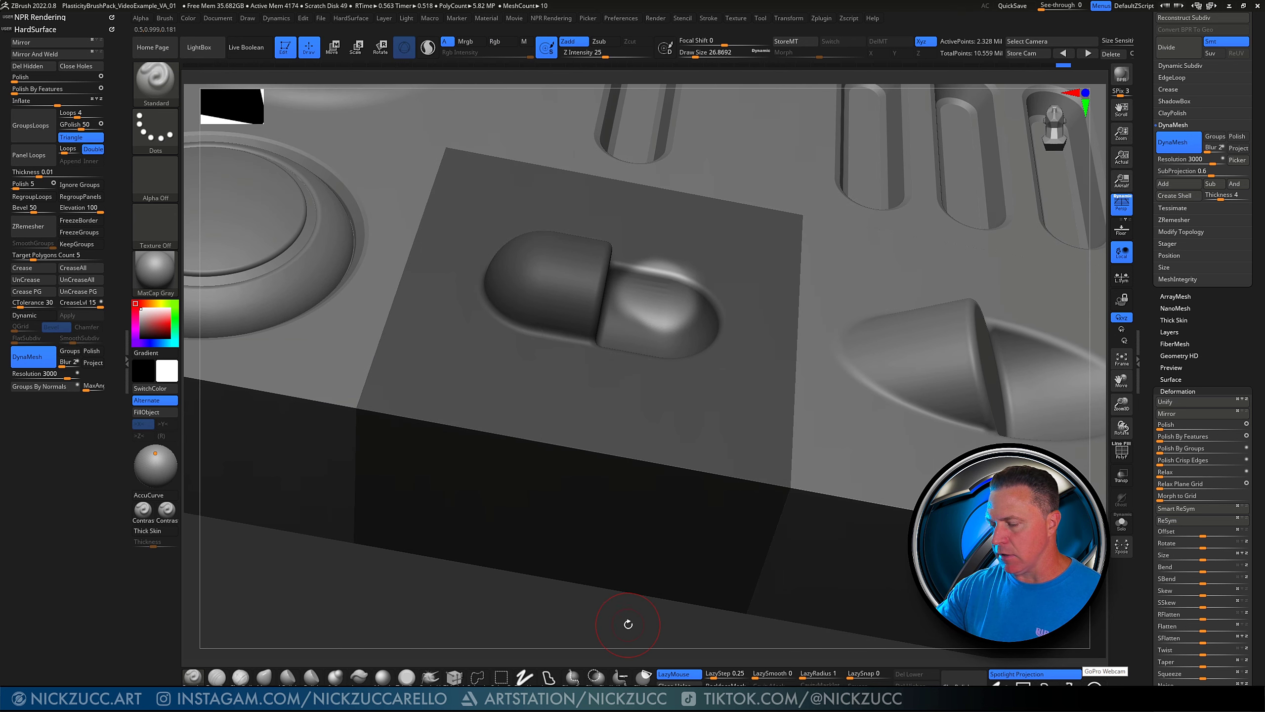
right_click_drag(628, 632, 623, 630)
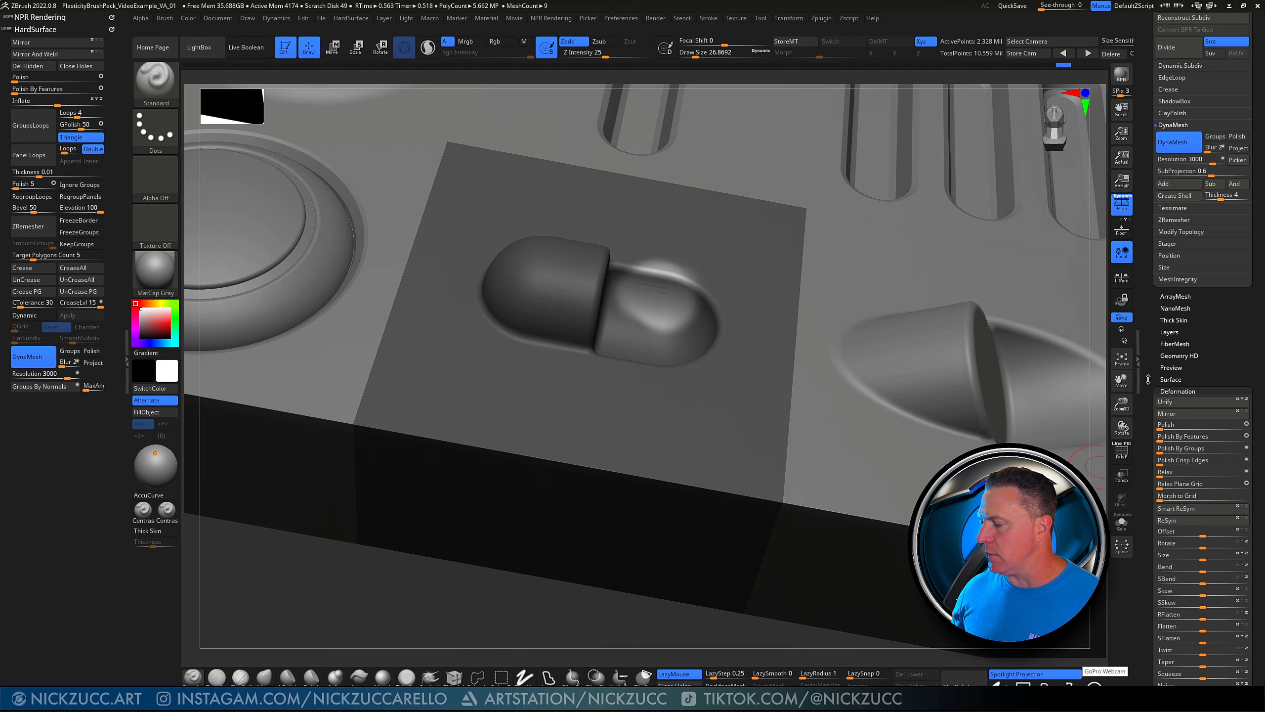
scroll(1151, 360, "down", 1)
scroll(1151, 360, "down", 2)
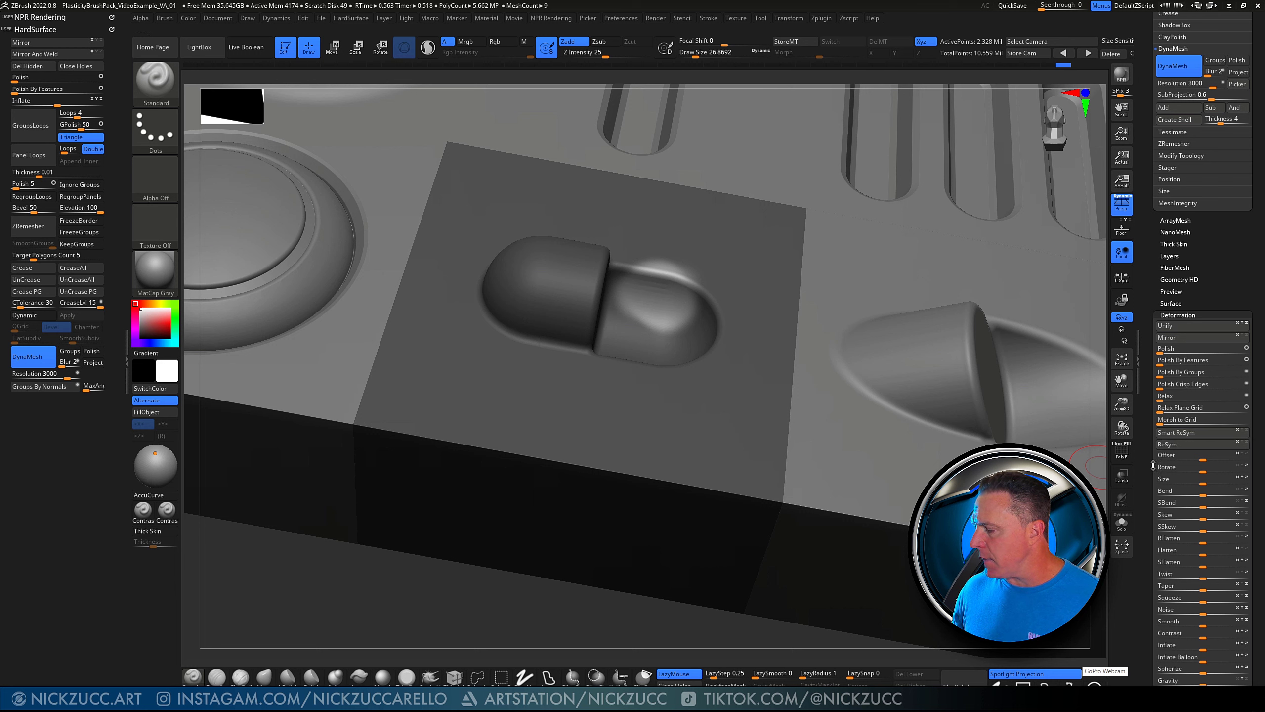
scroll(1149, 452, "down", 1)
scroll(1149, 452, "down", 2)
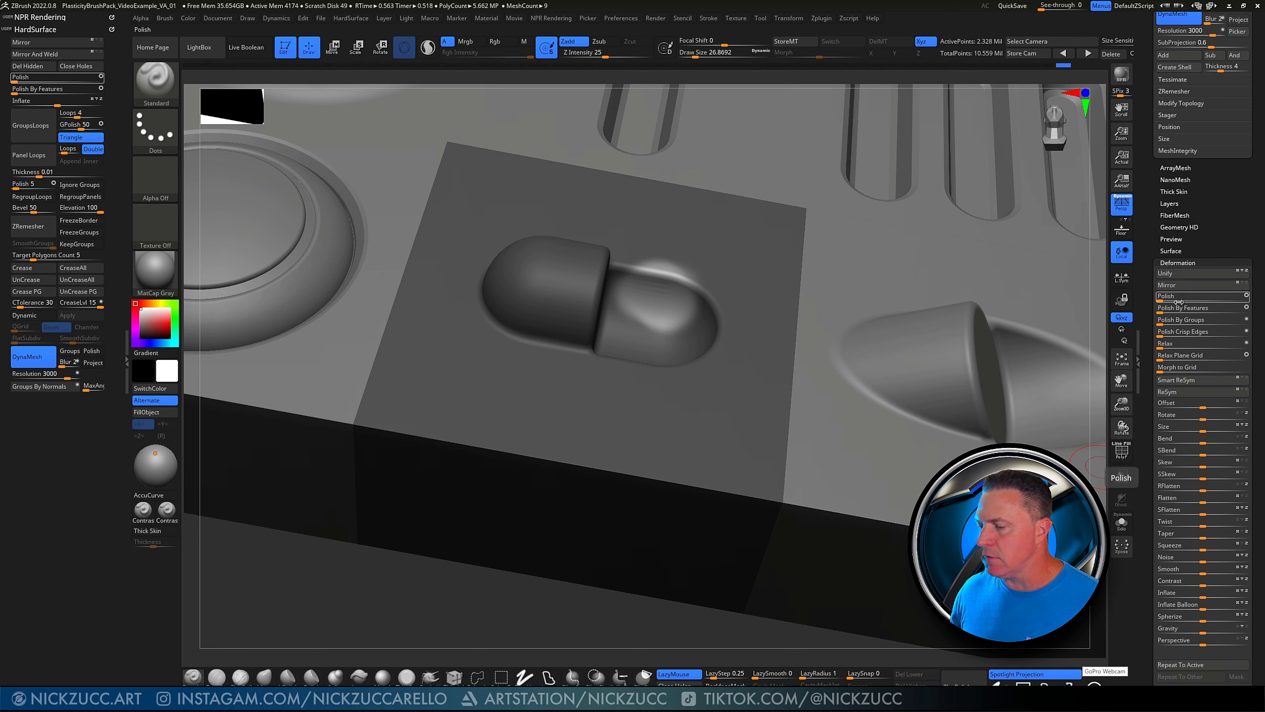
left_click_drag(1162, 298, 1192, 296)
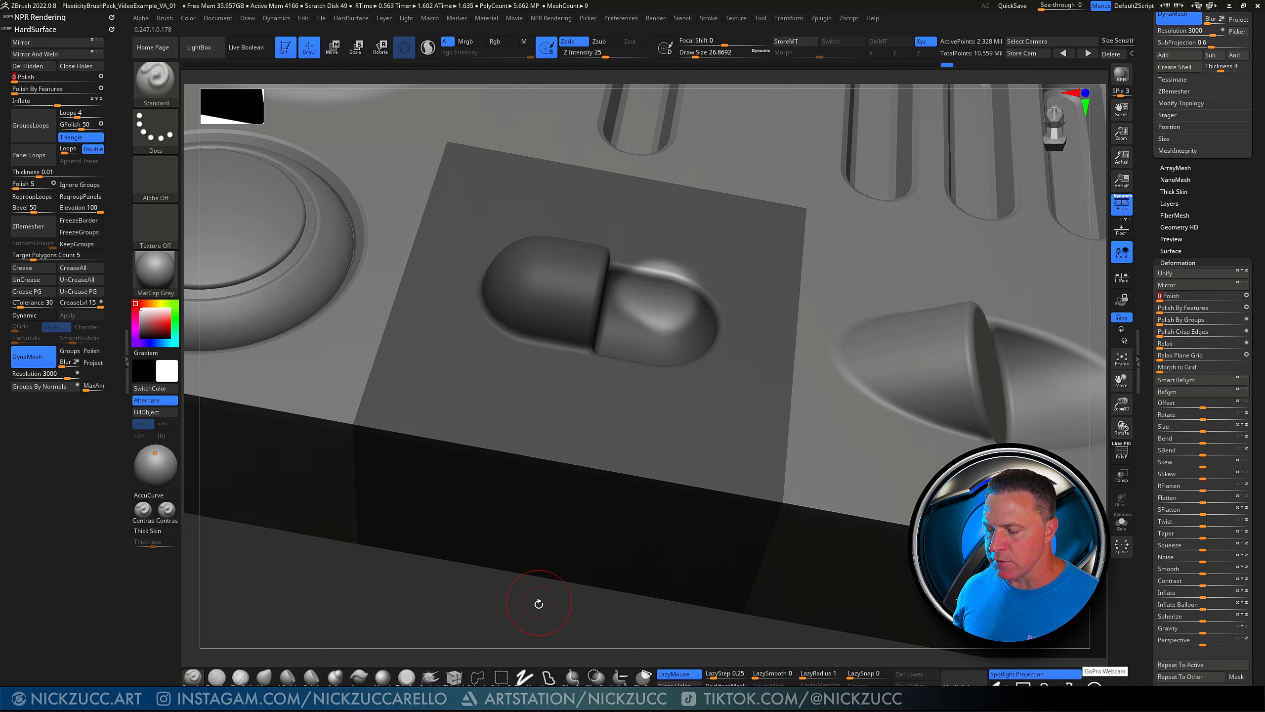
left_click(558, 588, "alt")
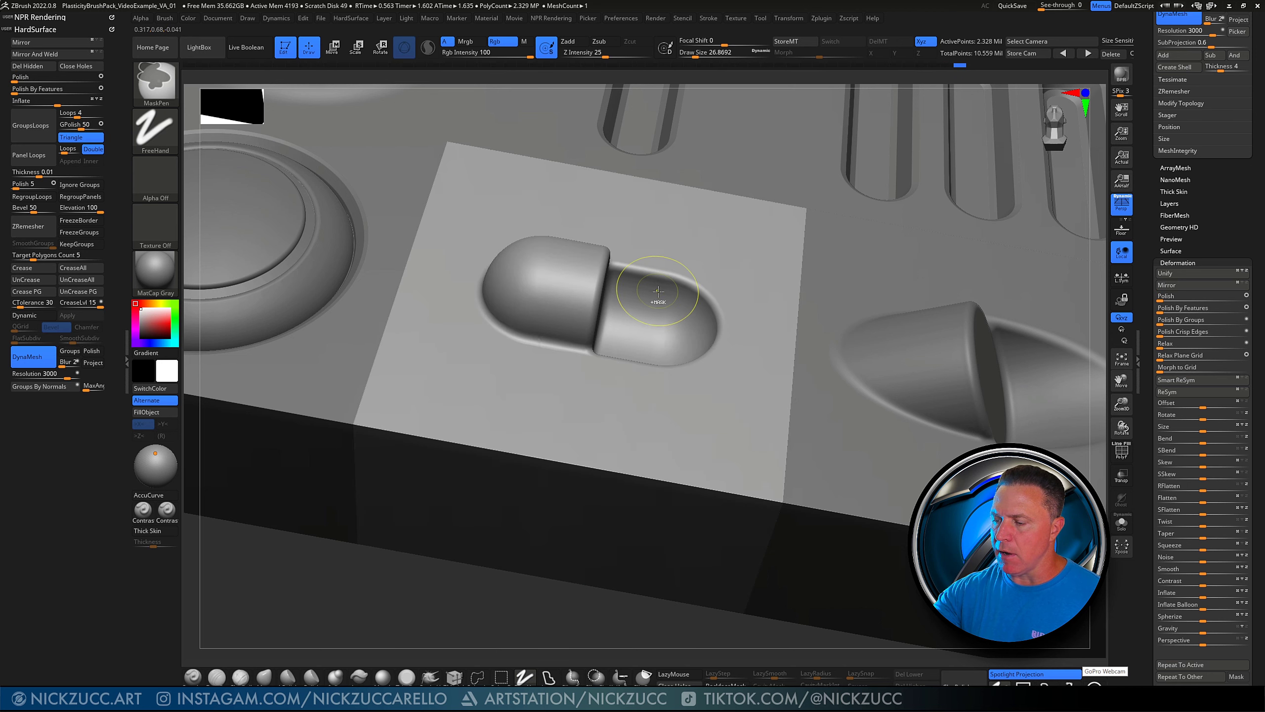
Mask a small spot inside the capsule's recessed half and invert the mask
left_click_drag(648, 295, 658, 295, "ctrl")
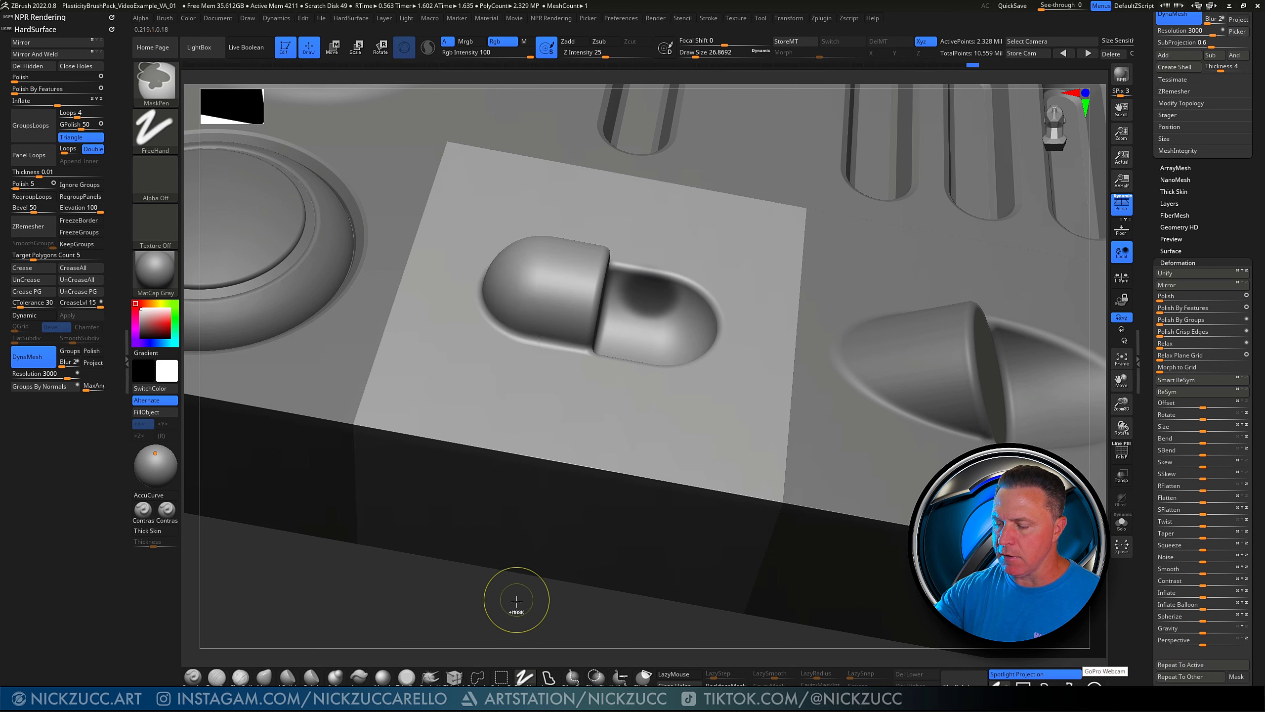
left_click(515, 599, "ctrl")
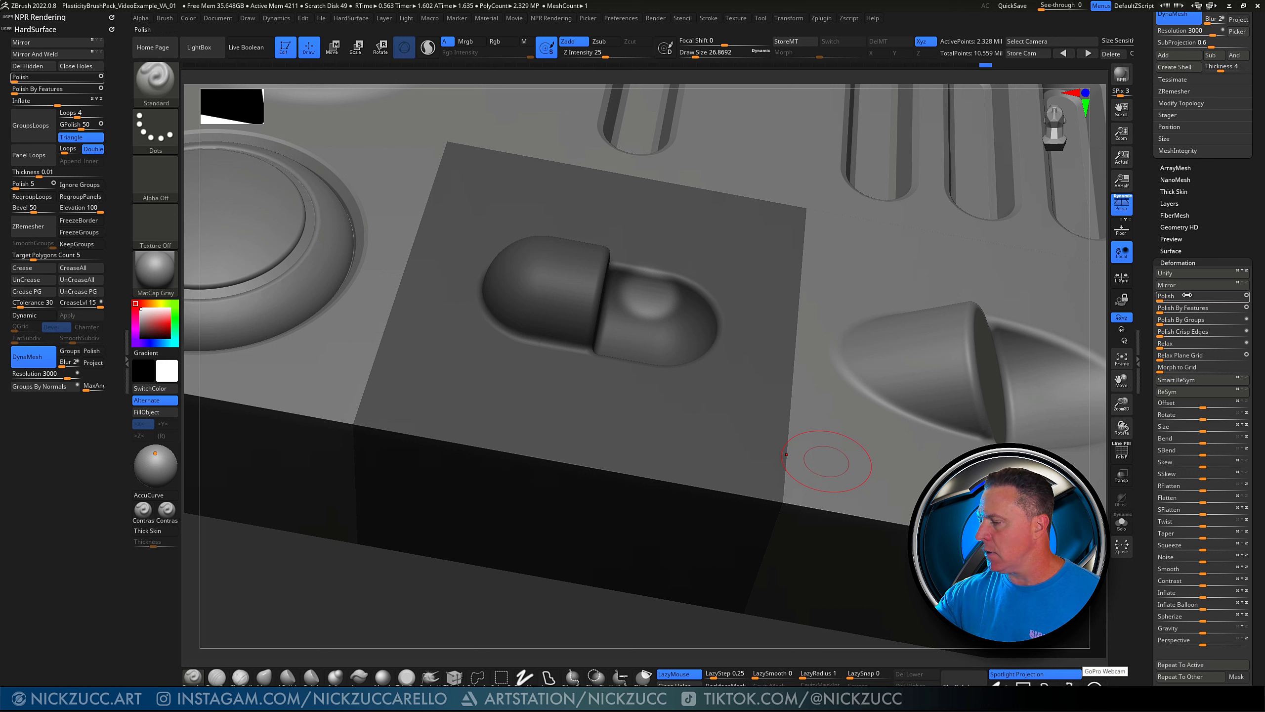
Smooth the unmasked spot inside the capsule's recessed half with the Polish deformation and clear the mask
left_click_drag(1177, 298, 1195, 301)
left_click(572, 677)
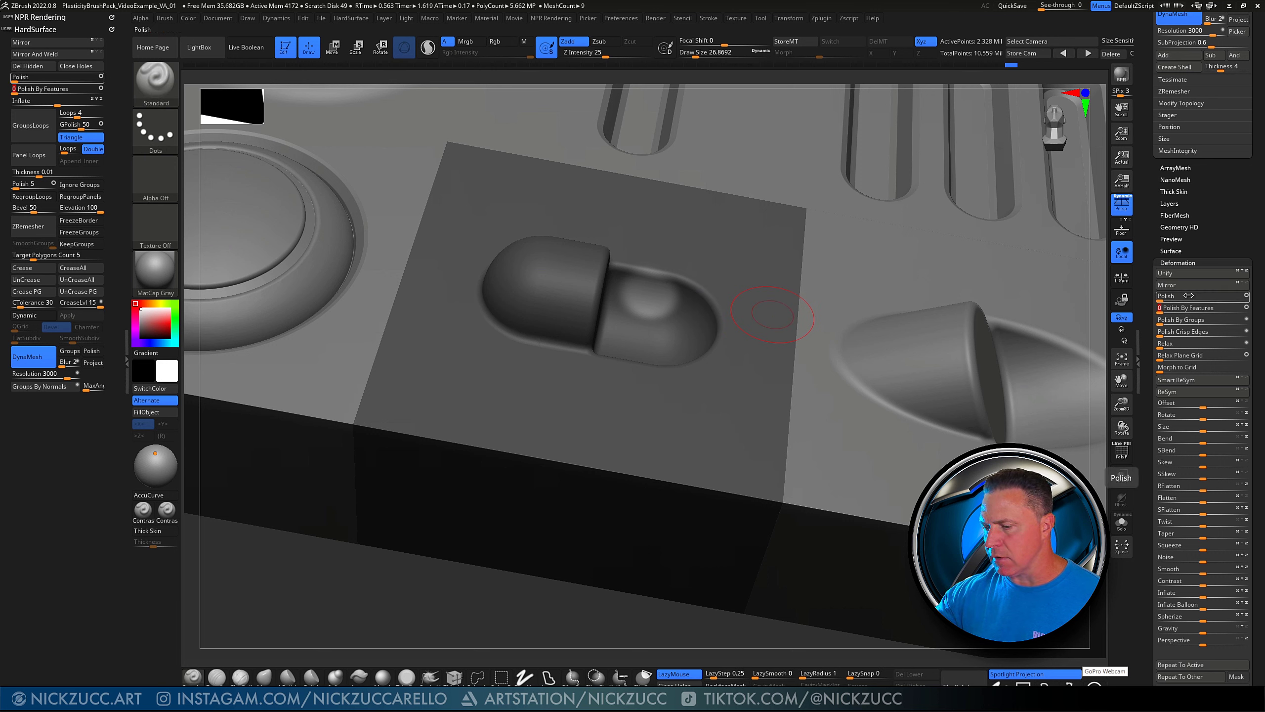
left_click_drag(599, 617, 576, 659, "ctrl")
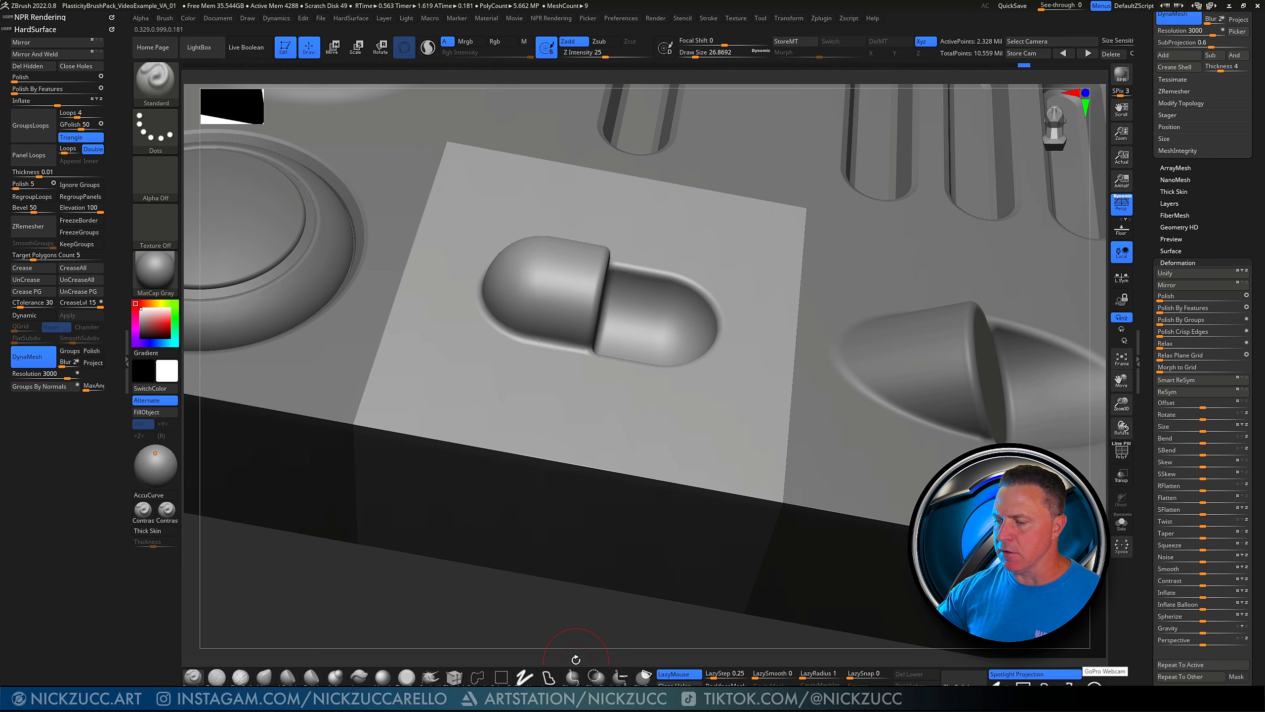
left_click_drag(570, 608, 576, 610)
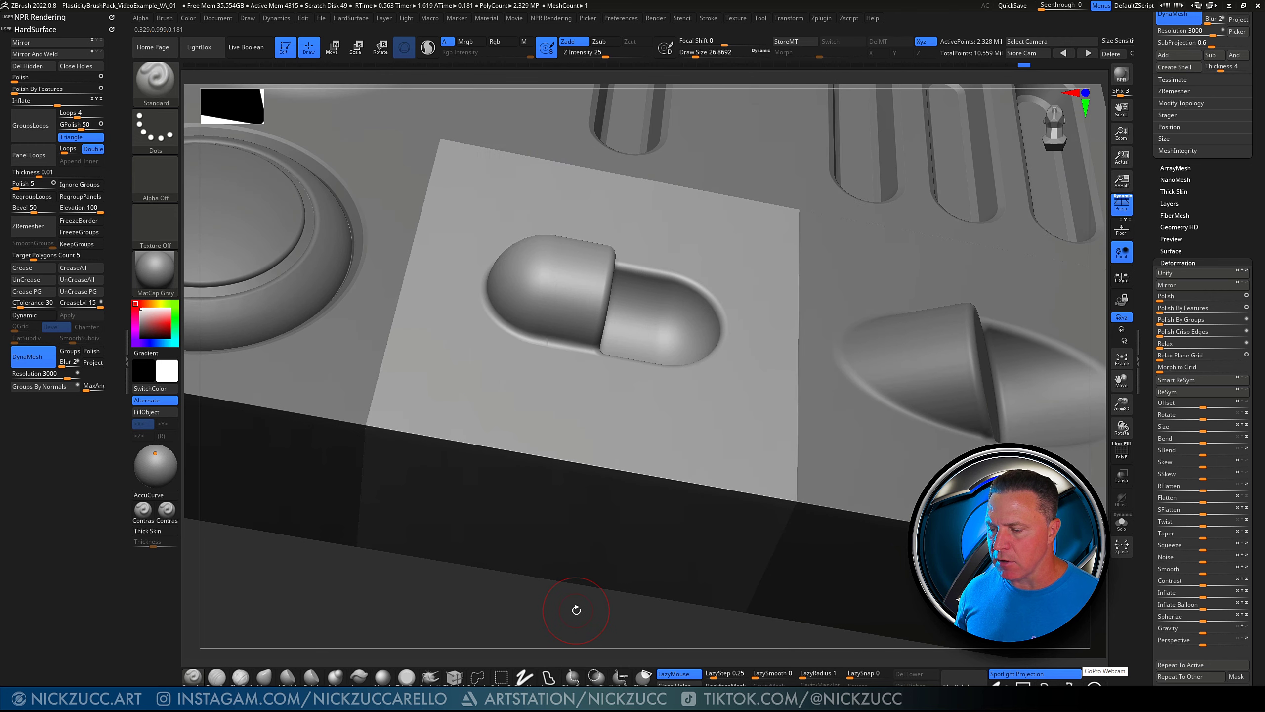
Mask a small spot on the rim of the capsule's raised half, invert the mask, apply the Polish deformation there, and clear the mask
left_click_drag(550, 346, 536, 353, "ctrl")
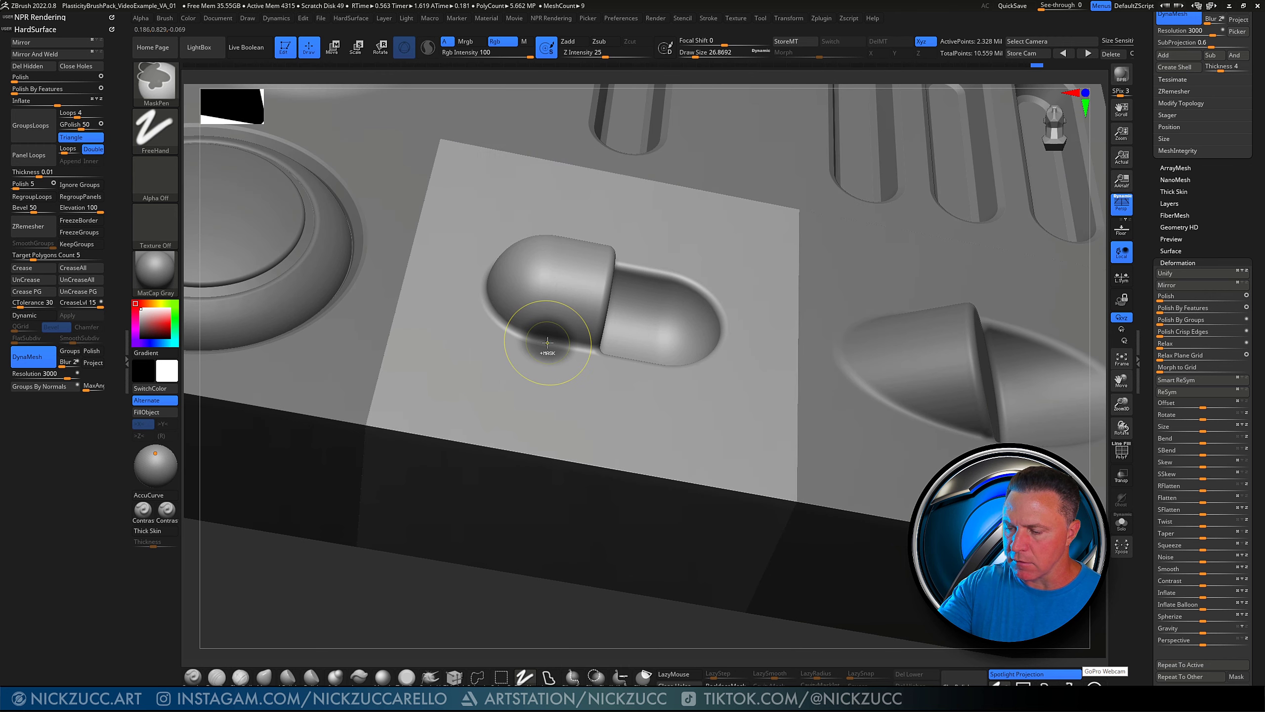
left_click(474, 610, "ctrl")
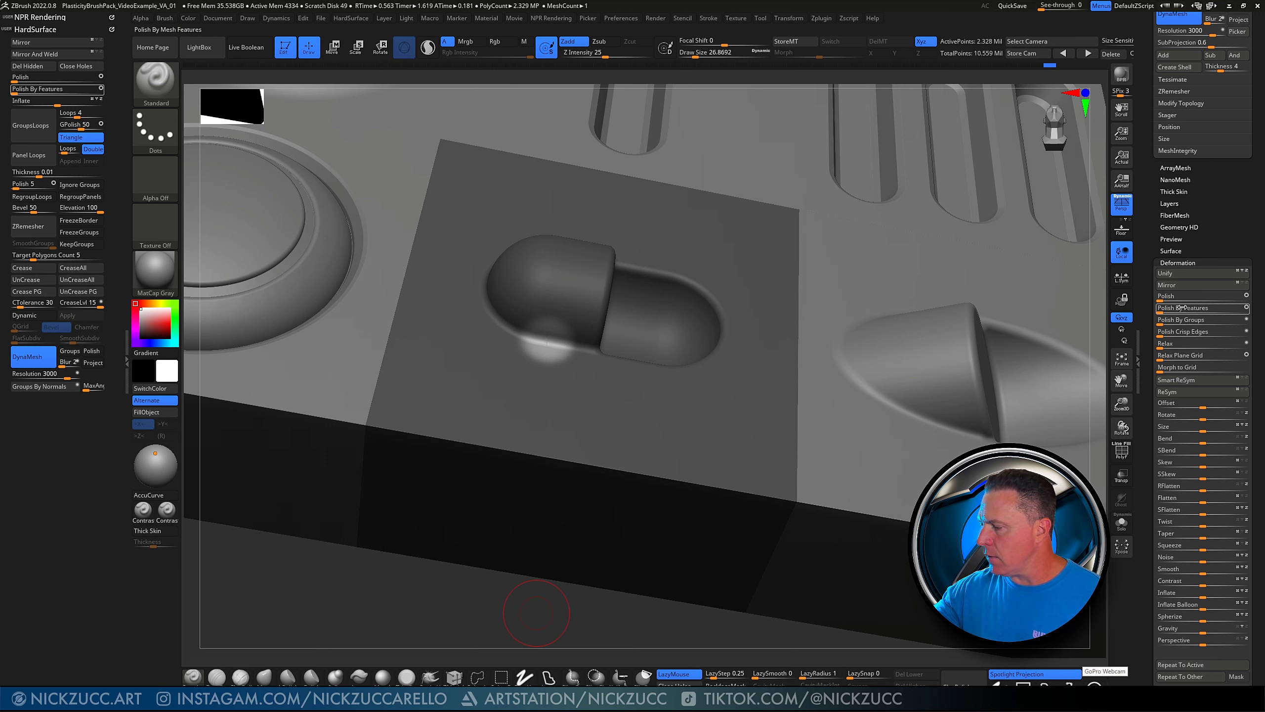
left_click_drag(1166, 308, 1169, 297)
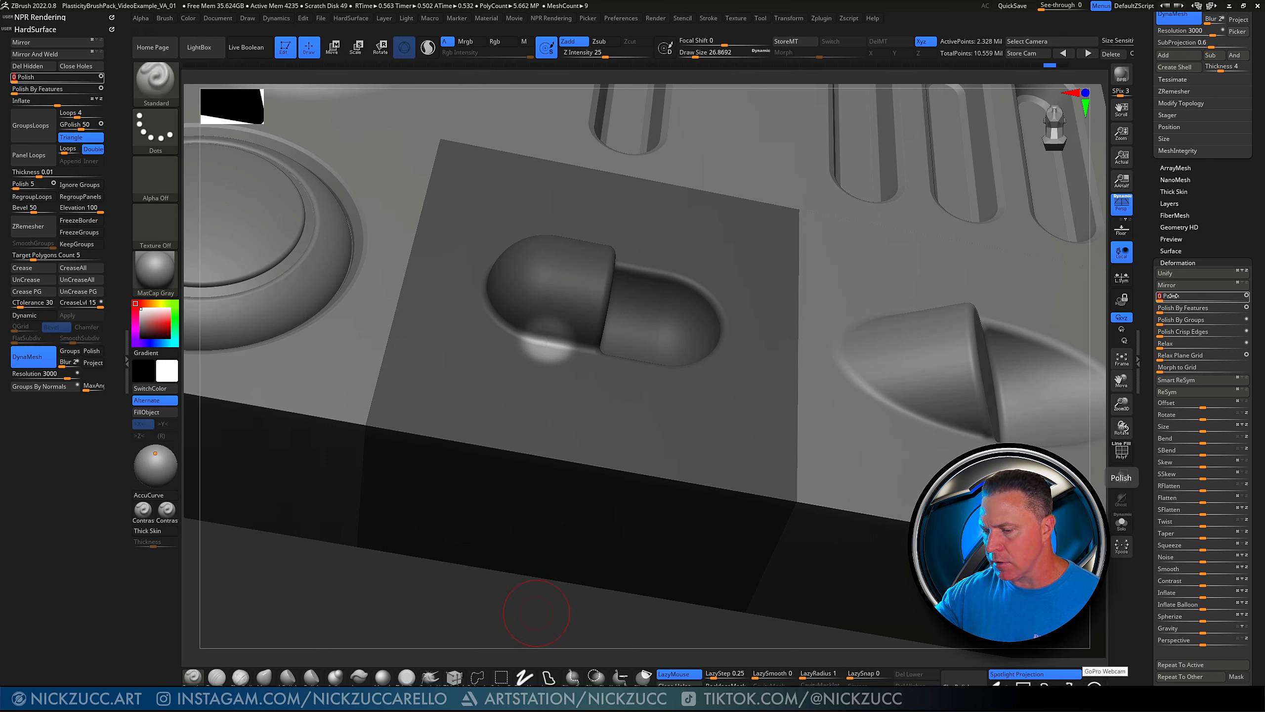
left_click_drag(521, 603, 543, 620, "ctrl")
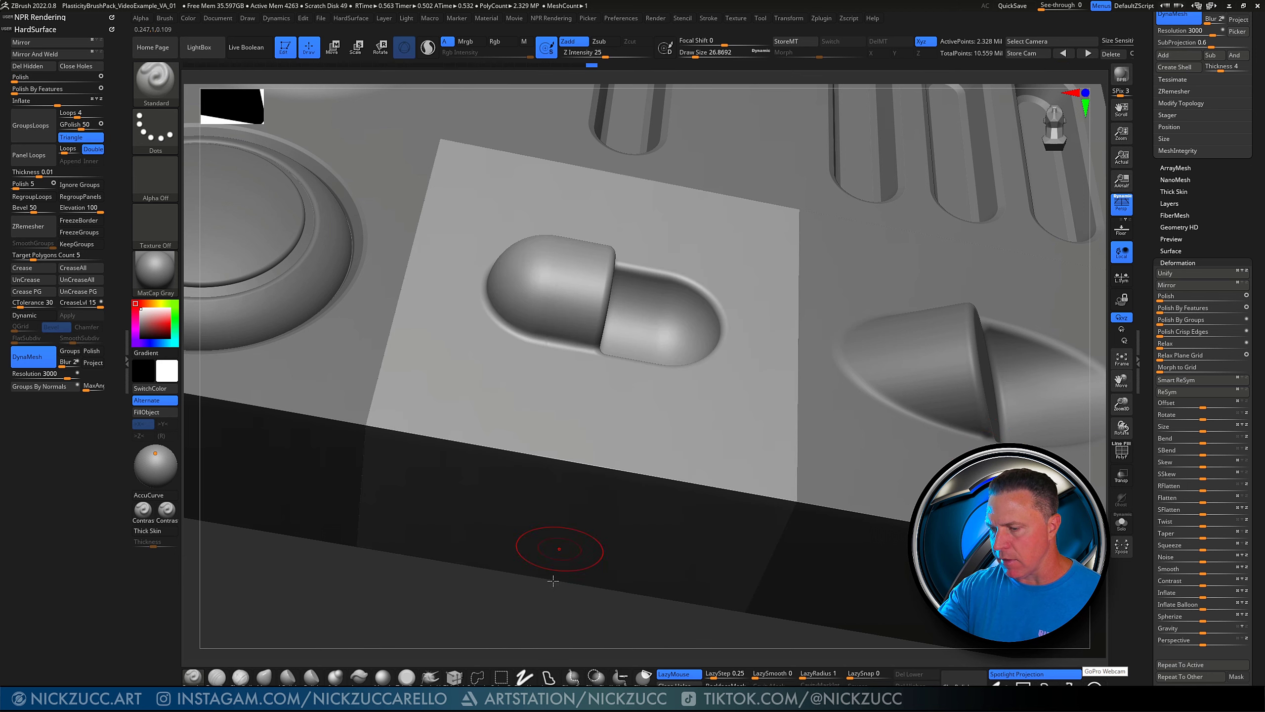
left_click_drag(537, 551, 544, 598)
Select the pointed-oval block beside the capsule, mask the surface of its raised half, and invert and blur the mask
left_click_drag(697, 603, 793, 569)
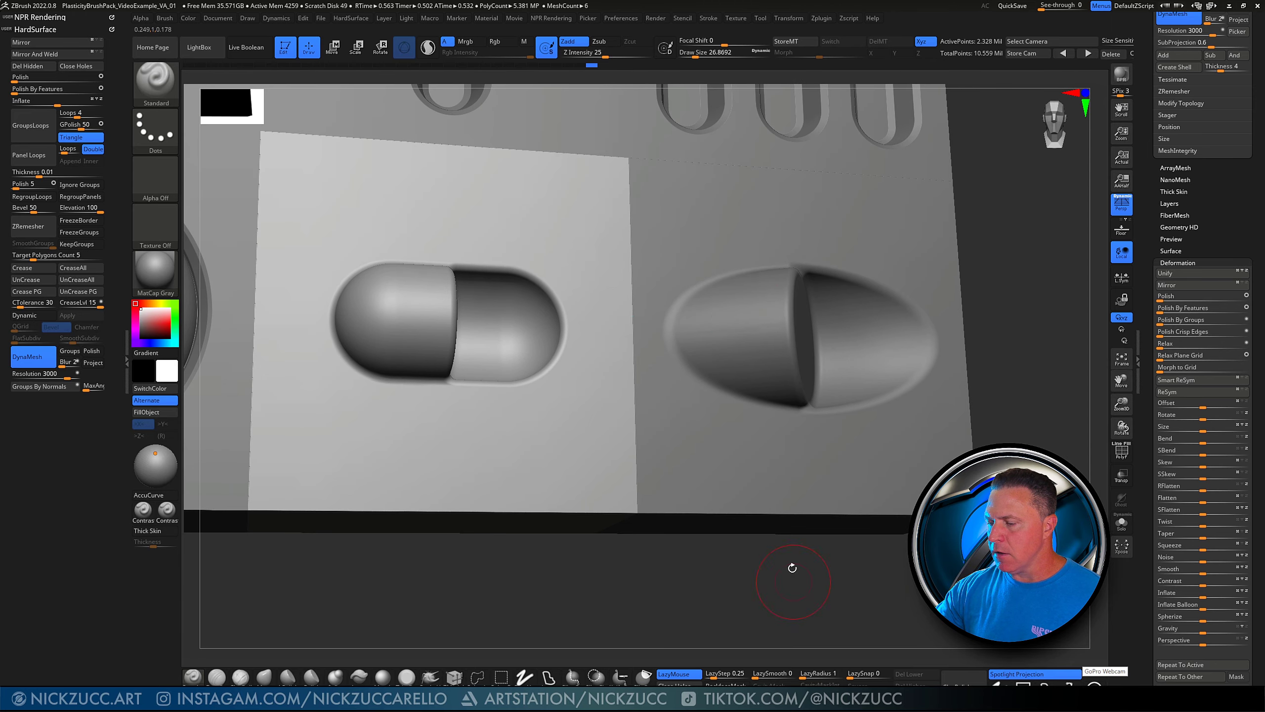
left_click(767, 325, "alt")
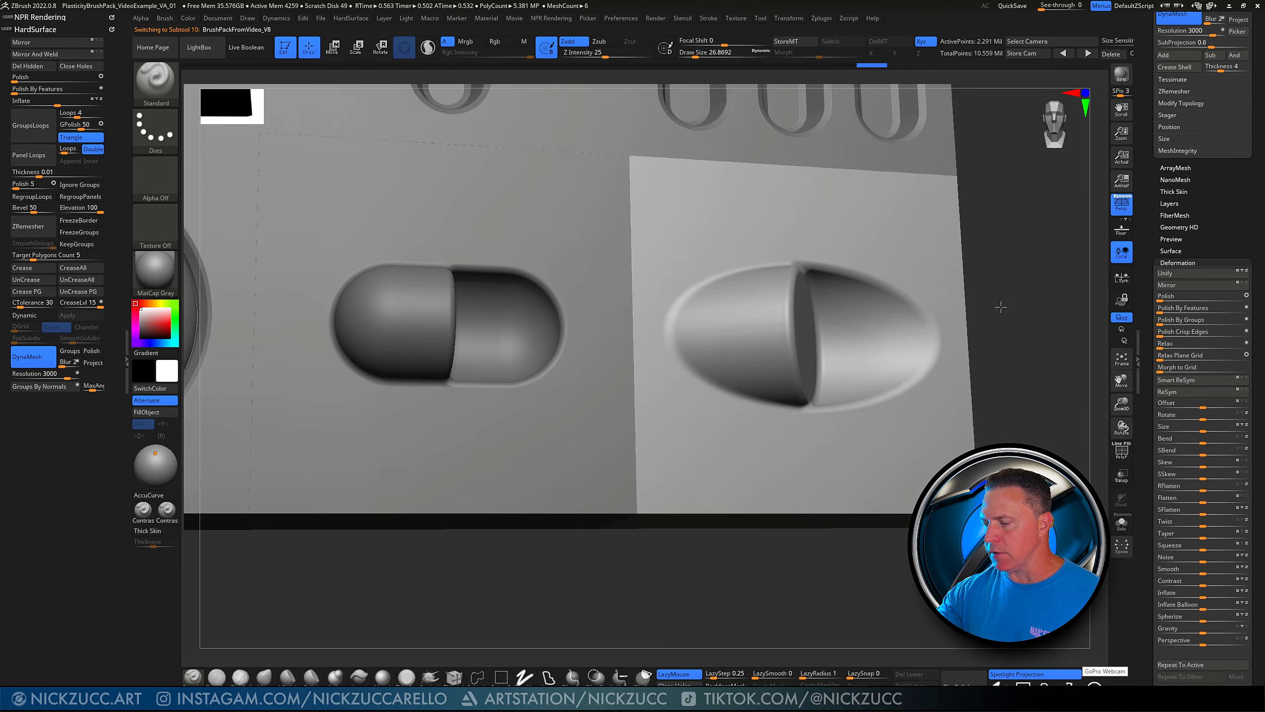
mouse_move(744, 345)
left_mouse_down("ctrl")
mouse_move(733, 335)
mouse_move(746, 307)
mouse_move(770, 366)
mouse_move(787, 295)
mouse_move(698, 349)
mouse_move(766, 321)
left_mouse_up("ctrl")
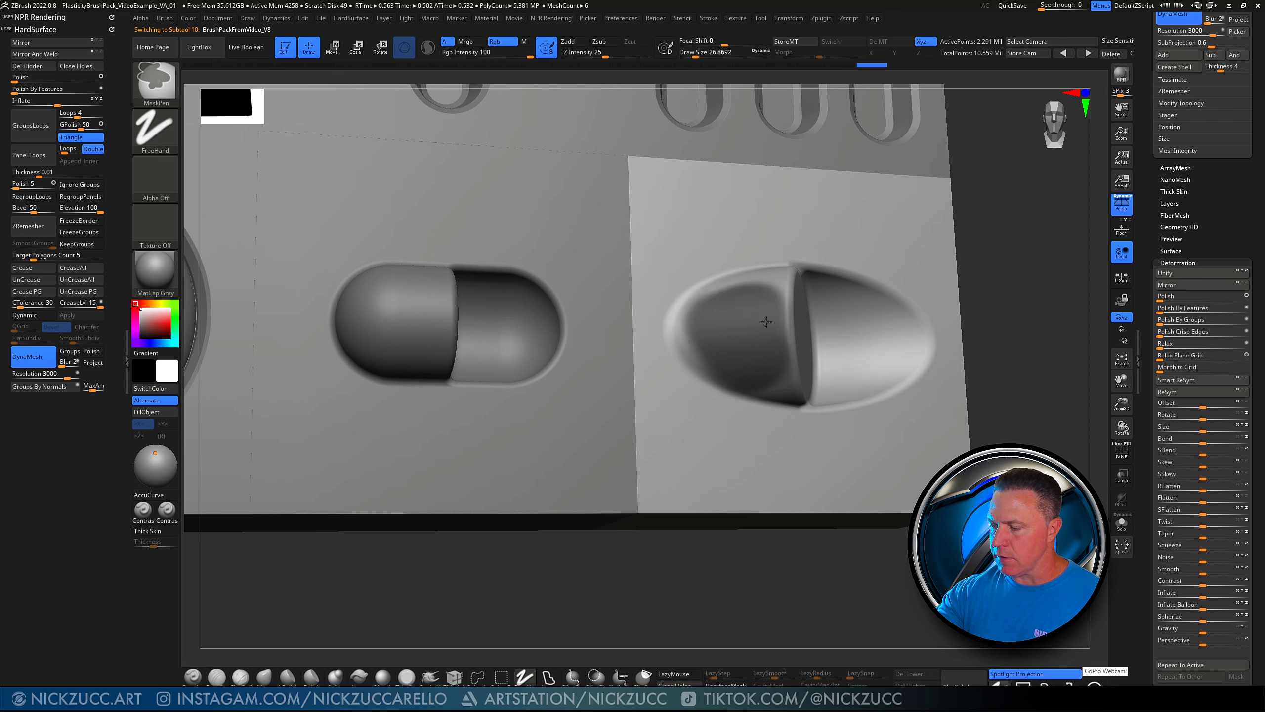
left_click(1121, 453)
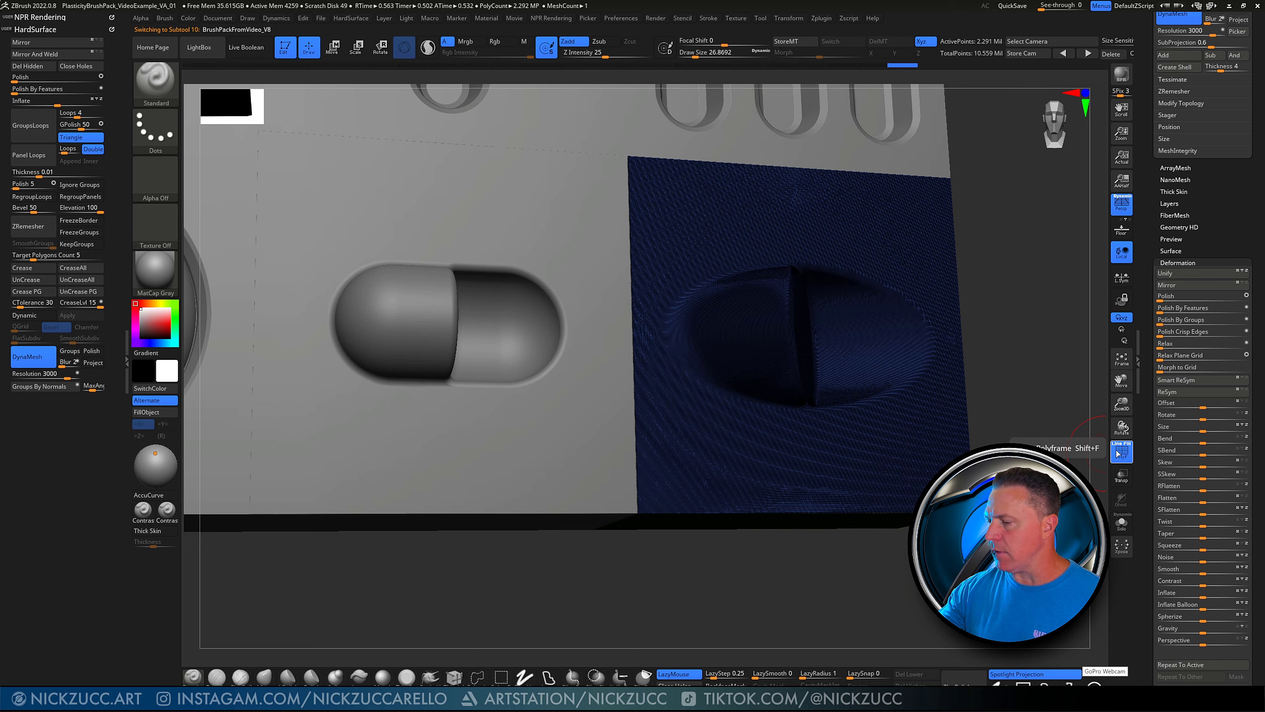
left_click(1121, 453)
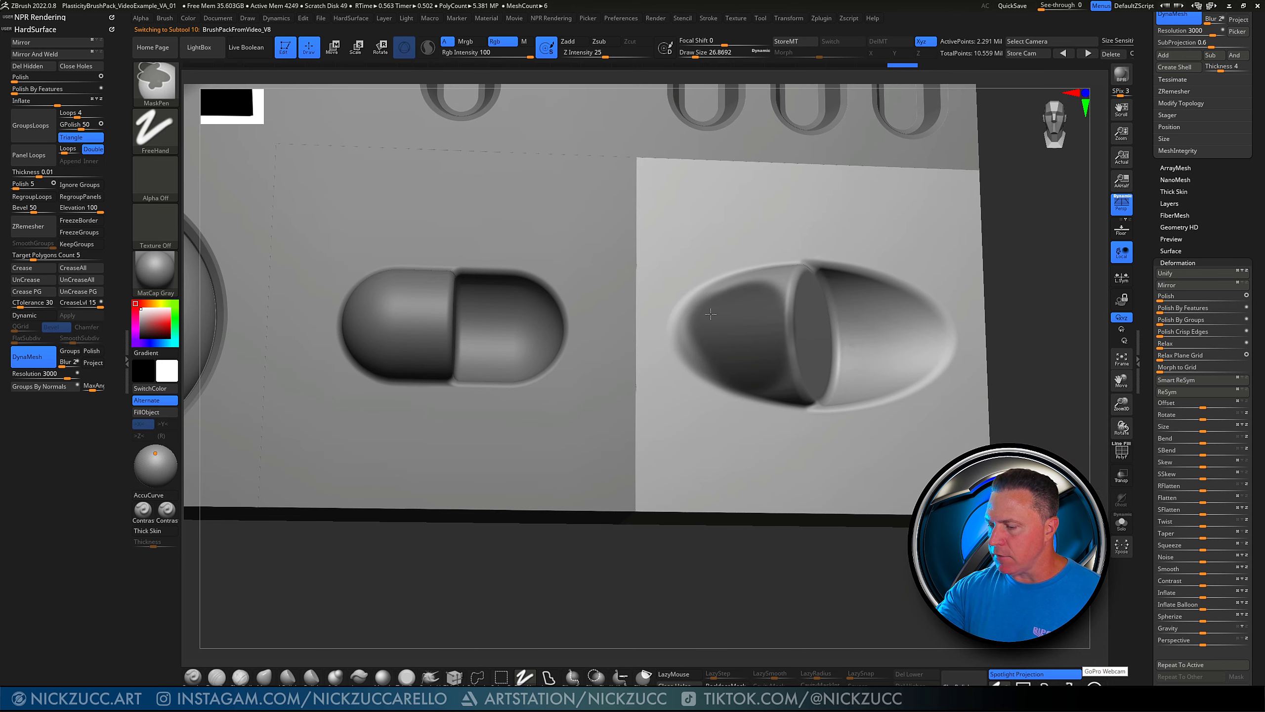
left_click(877, 618, "ctrl")
left_click_drag(877, 618, 873, 598)
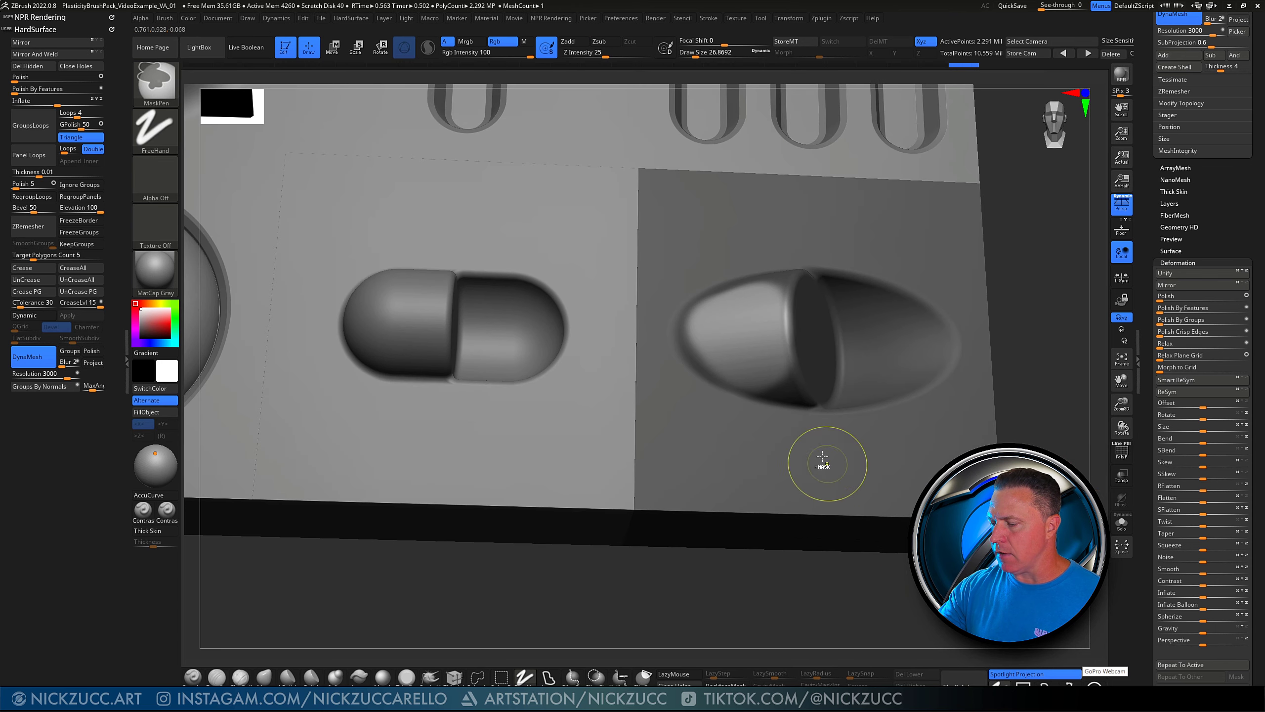
left_click(827, 464, "ctrl")
left_click(822, 458, "ctrl")
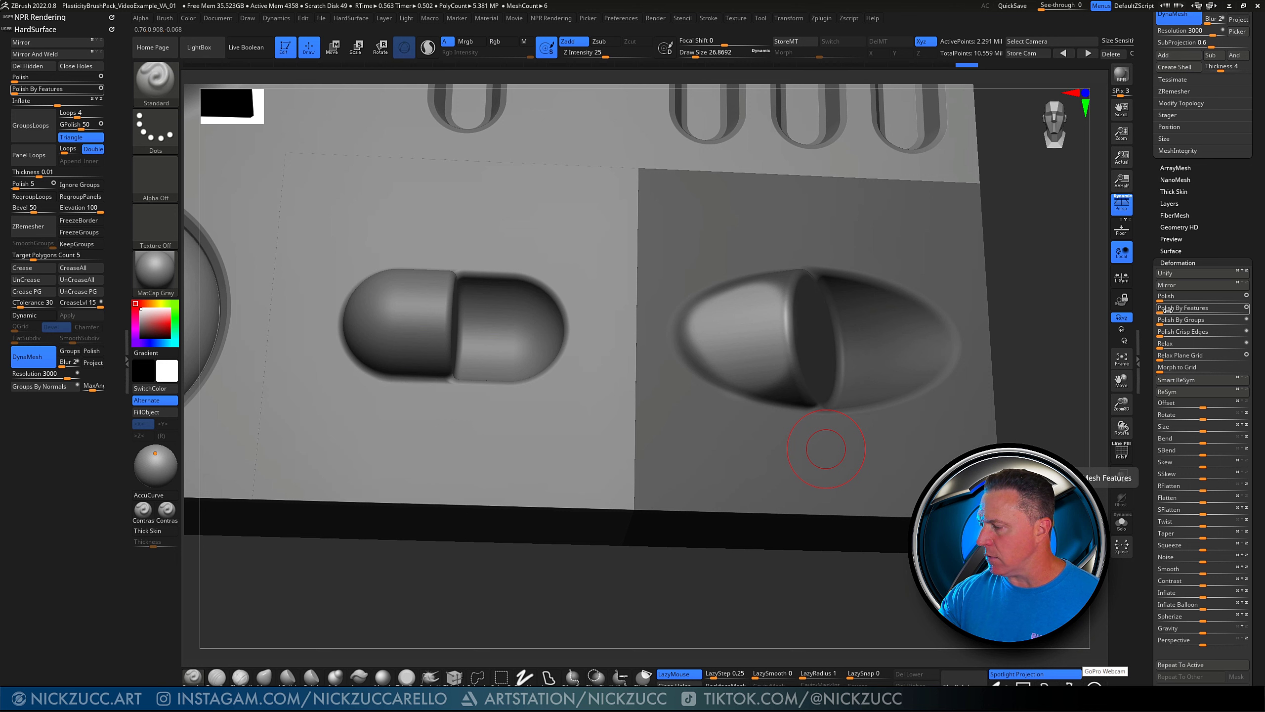
Smooth the raised half of the pointed oval with Polish By Features, raised to 40, and clear the mask
left_click(1164, 309)
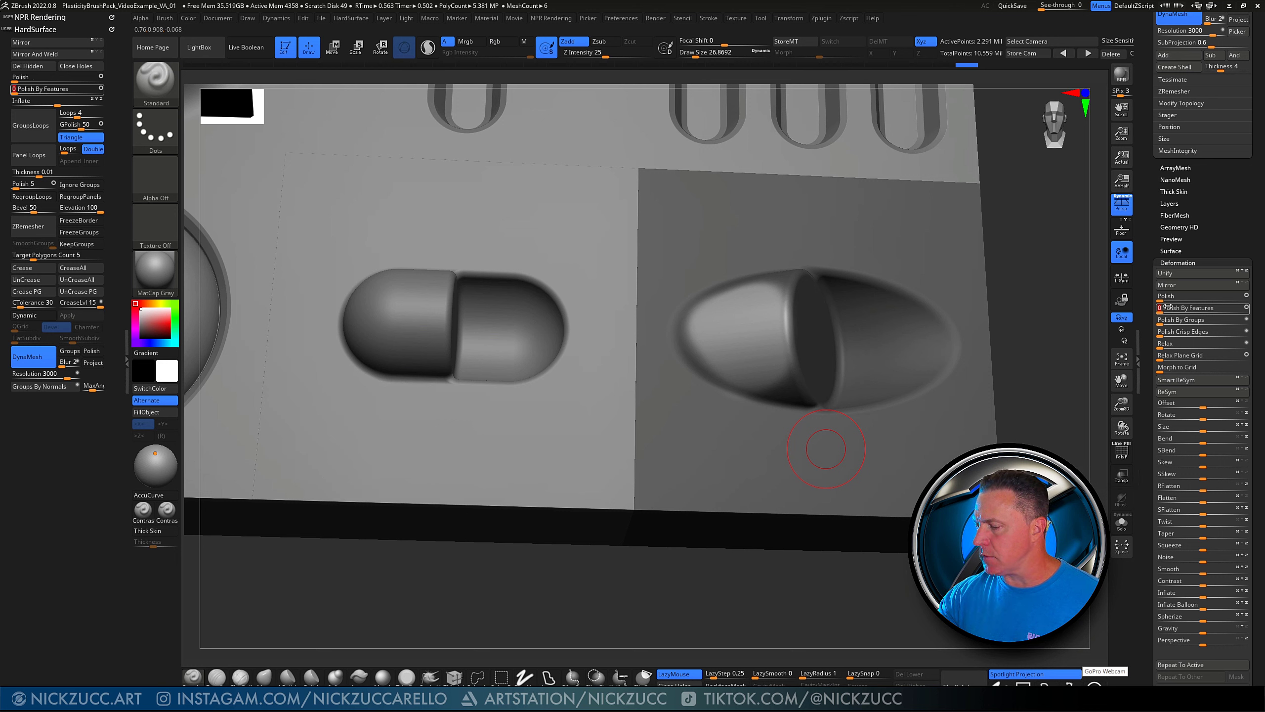
left_click(1168, 306)
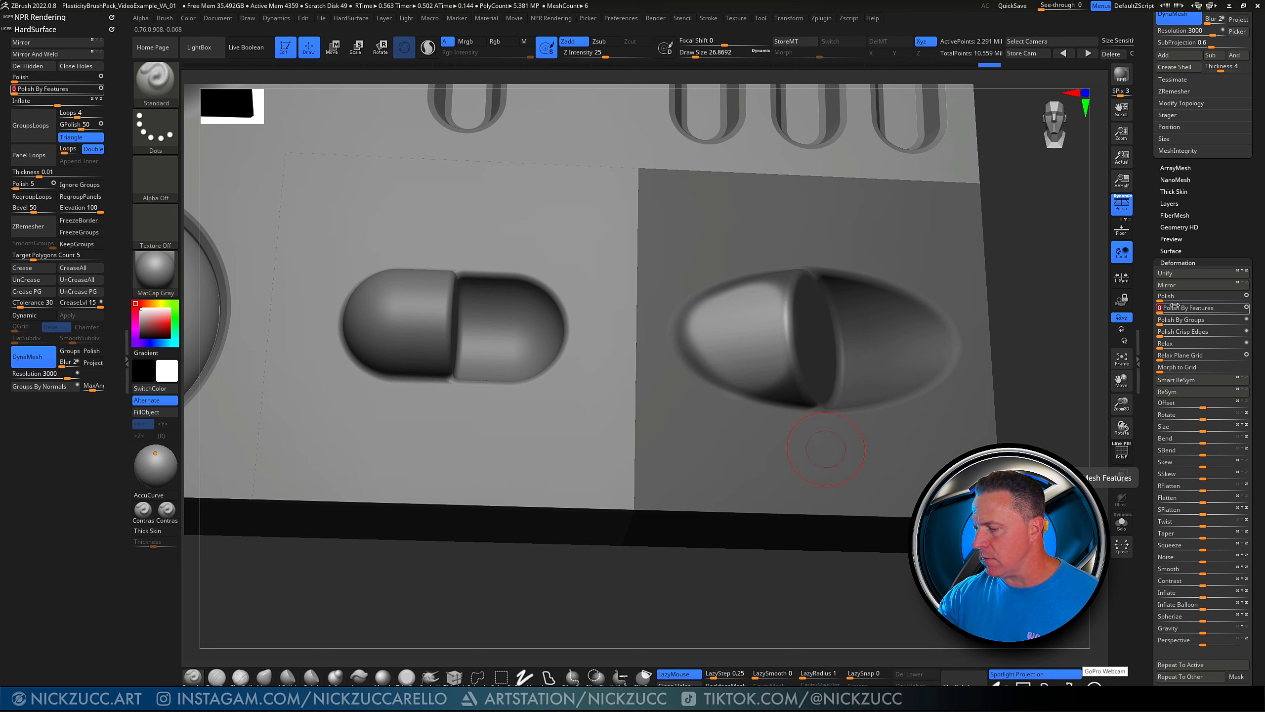
left_click(1164, 308)
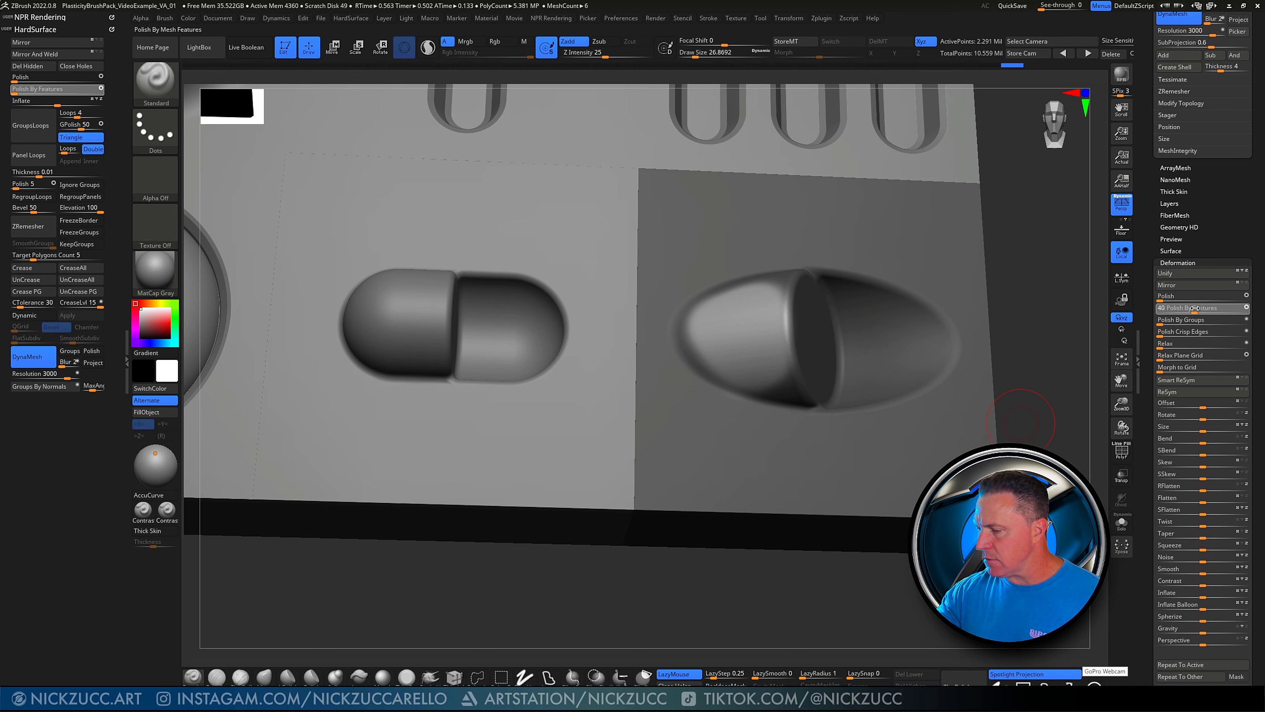
mouse_move(915, 608)
left_mouse_down("ctrl")
mouse_move(867, 600)
mouse_move(885, 599)
mouse_move(867, 611)
left_mouse_up("ctrl")
Turn on the polyframe display and render the whole block set to view the polygroup colours of every block
mouse_move(873, 566)
left_mouse_down("alt")
mouse_move(963, 619)
mouse_move(941, 561)
mouse_move(905, 615)
mouse_move(907, 604)
left_mouse_up("alt")
mouse_move(1046, 563)
left_mouse_down("alt")
mouse_move(1046, 523)
mouse_move(1038, 558)
left_mouse_up("alt")
left_click(1122, 451)
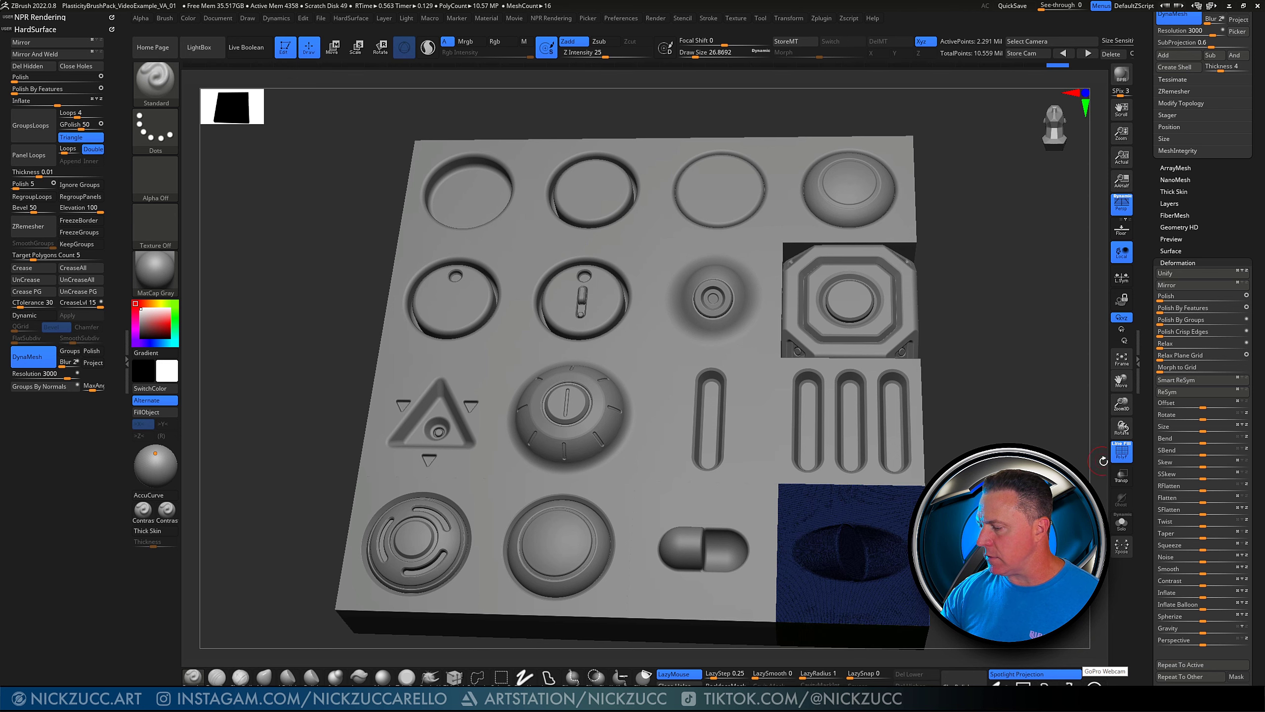
left_click_drag(1104, 462, 1117, 435, "alt")
left_click(1116, 444)
left_click_drag(1076, 479, 1076, 444, "alt")
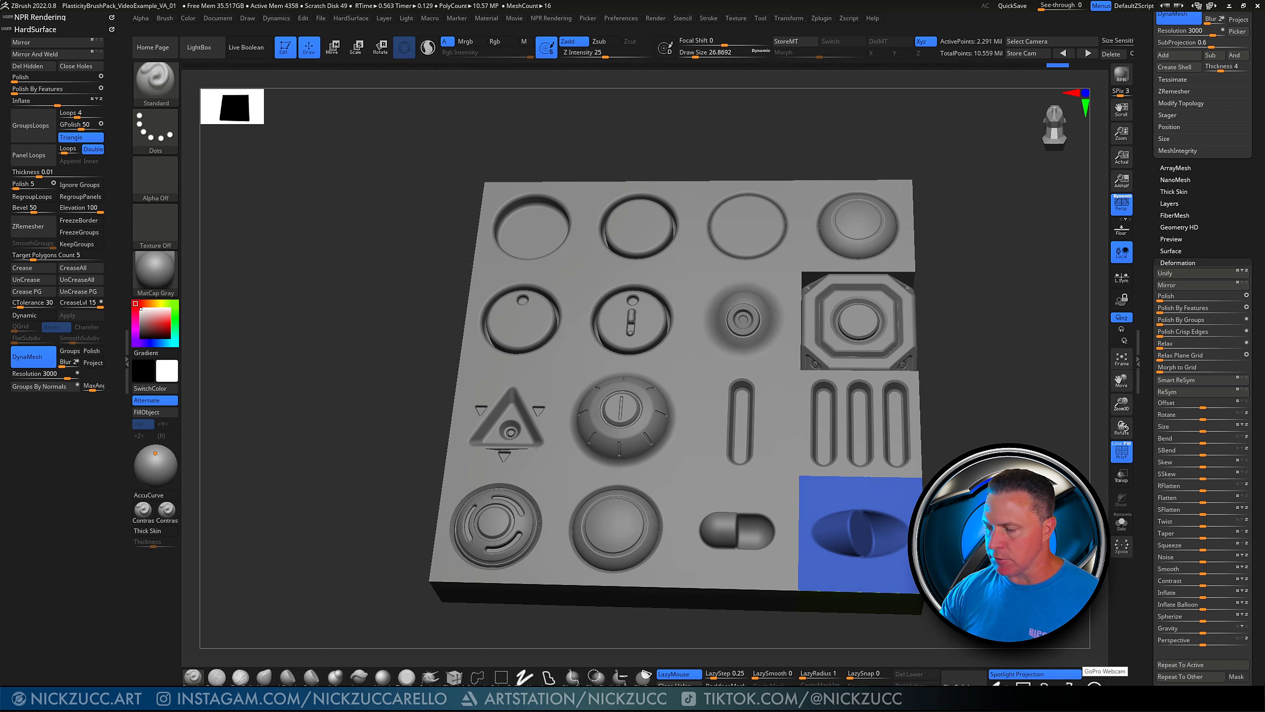
key("shift+r")
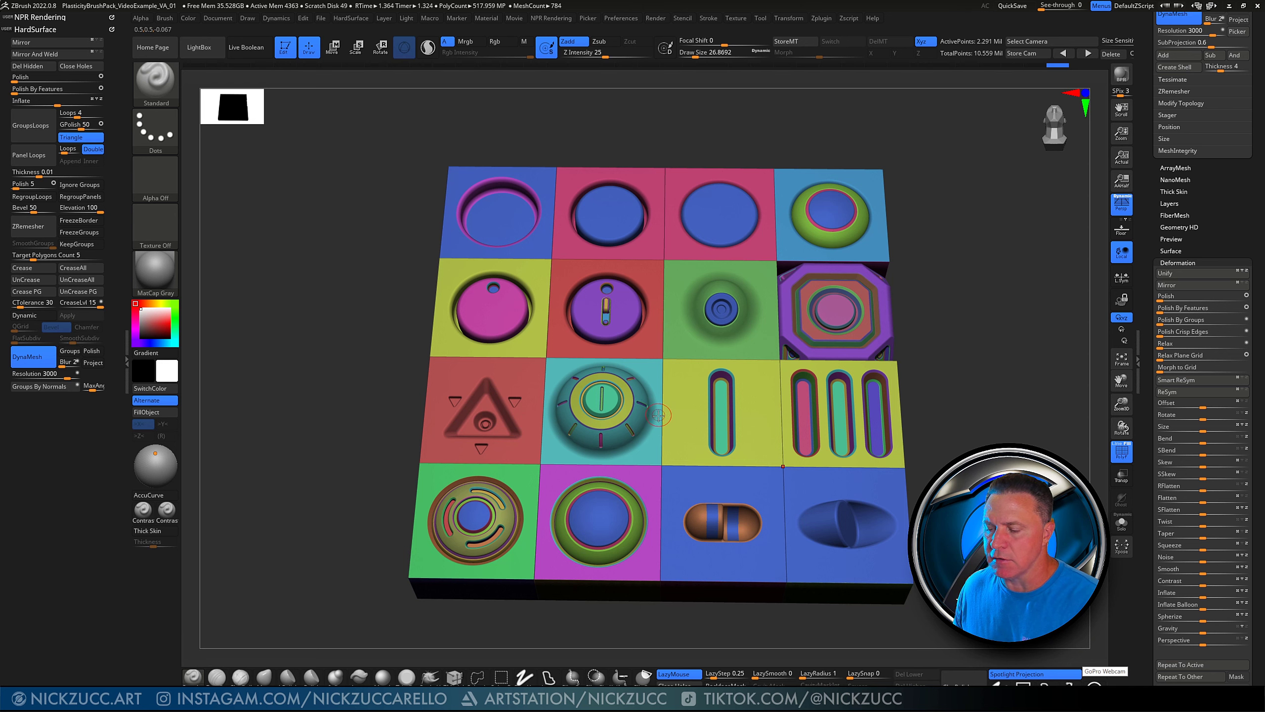
left_click(1122, 452)
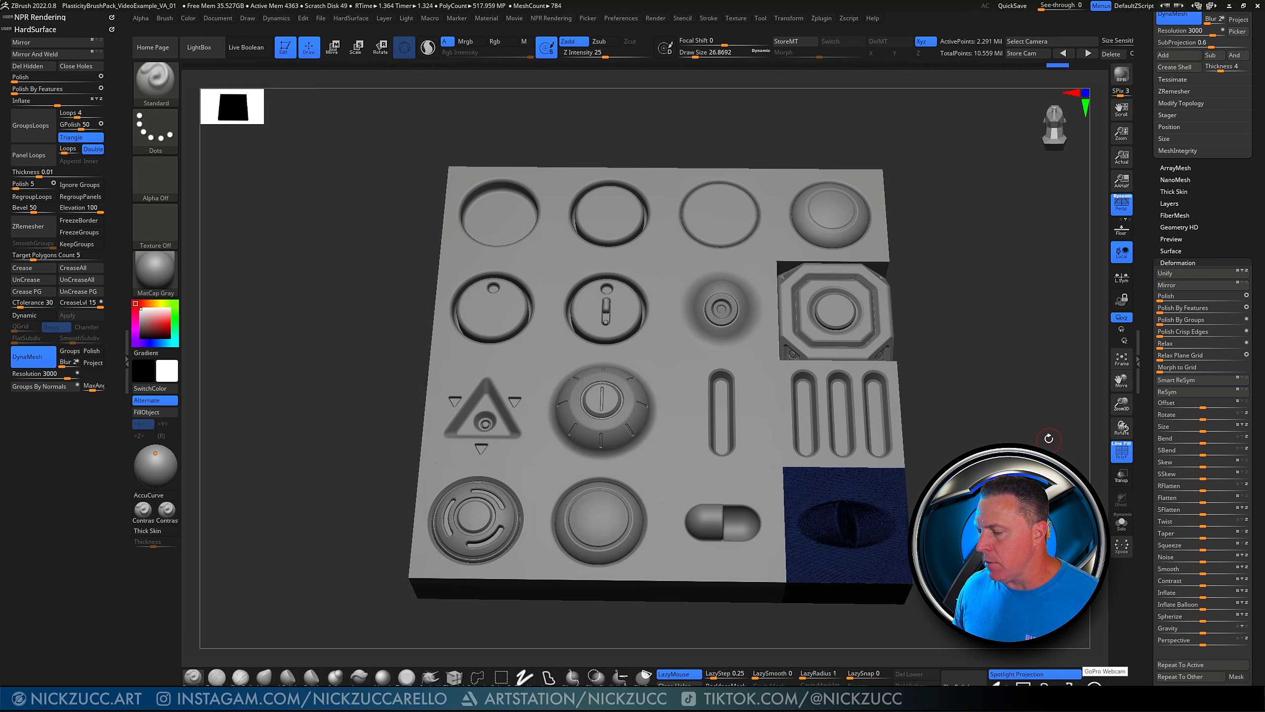
Select the blocks in the two front rows one after another to examine their wireframes and polygroups
key("f")
left_click(727, 529, "alt")
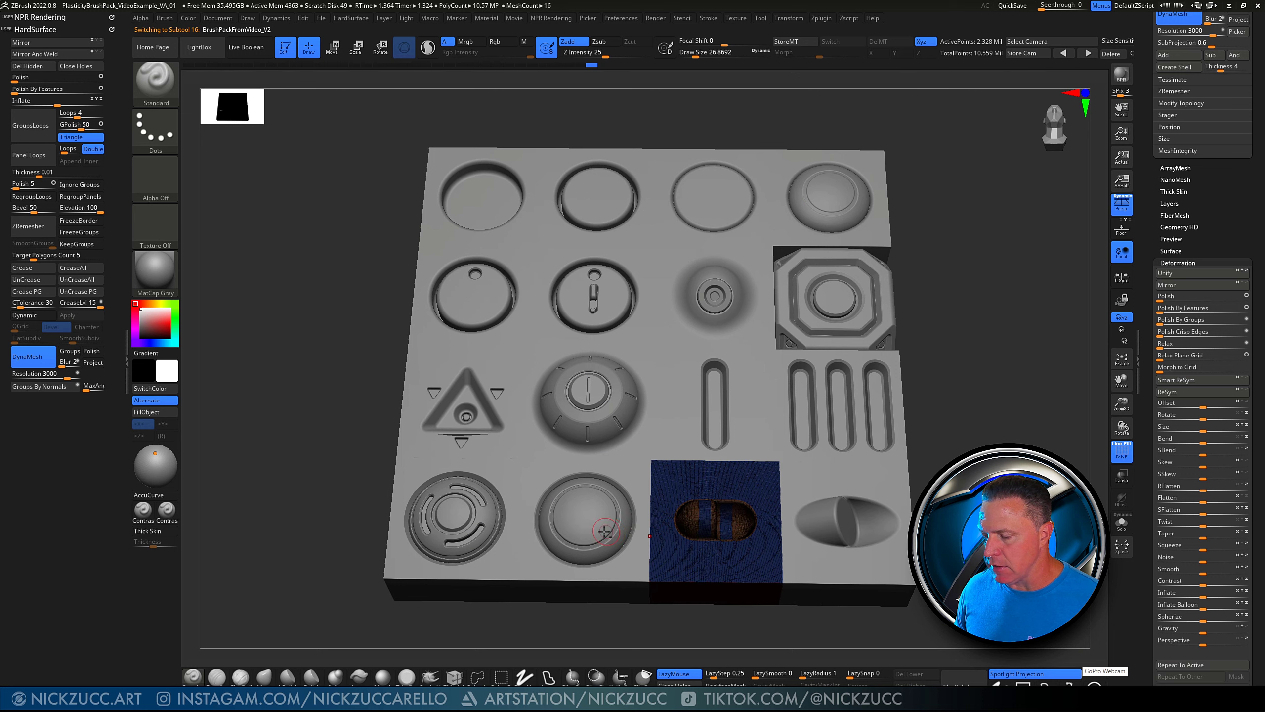
left_click(650, 534, "alt")
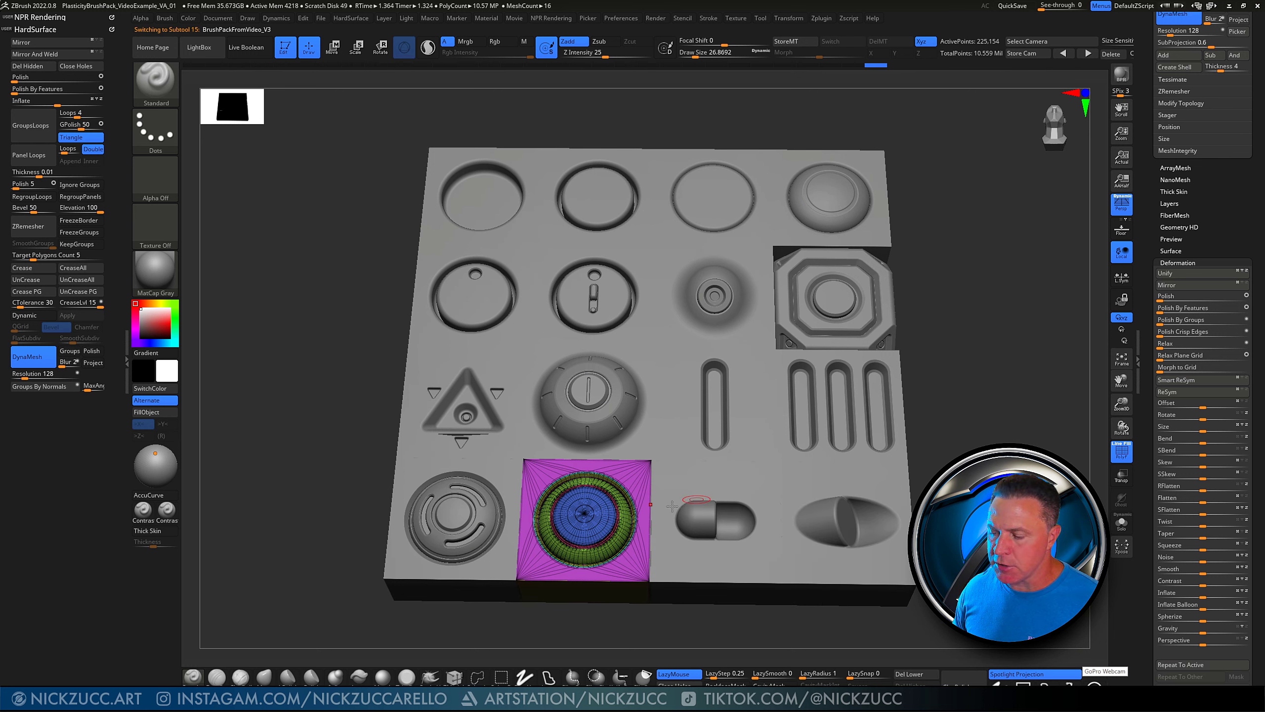
left_click(436, 517, "alt")
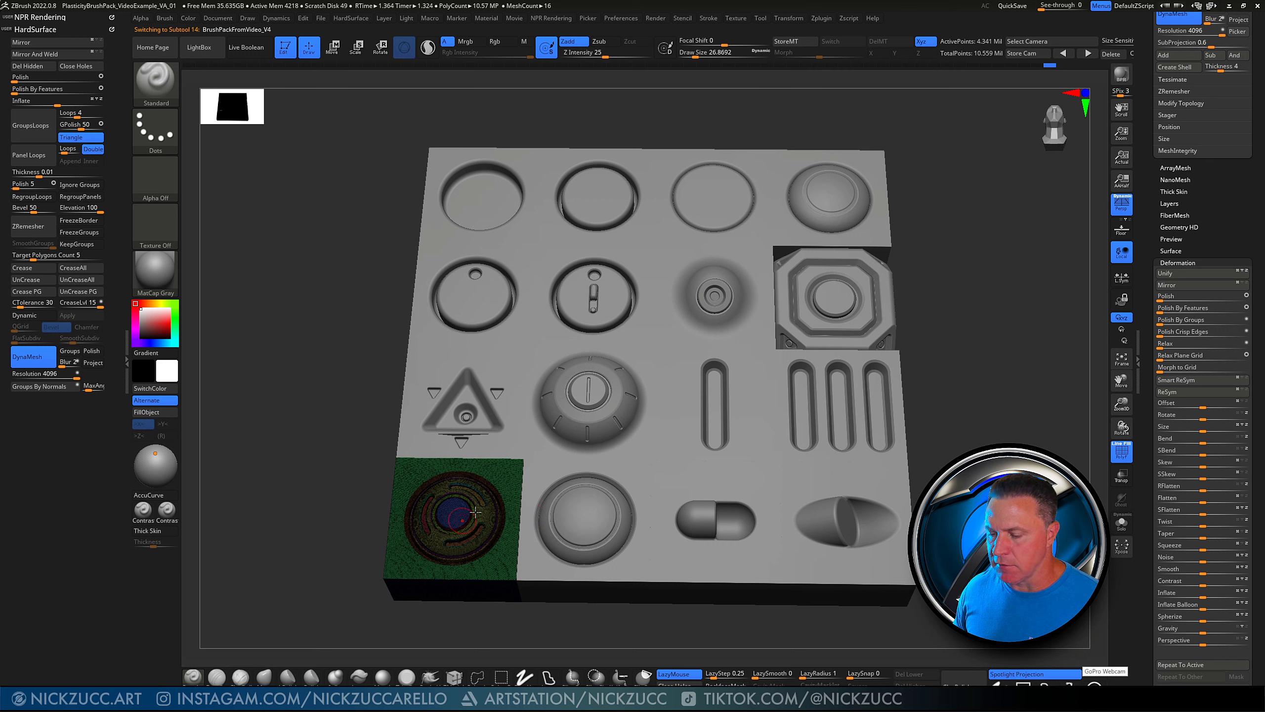
left_click(842, 416, "alt")
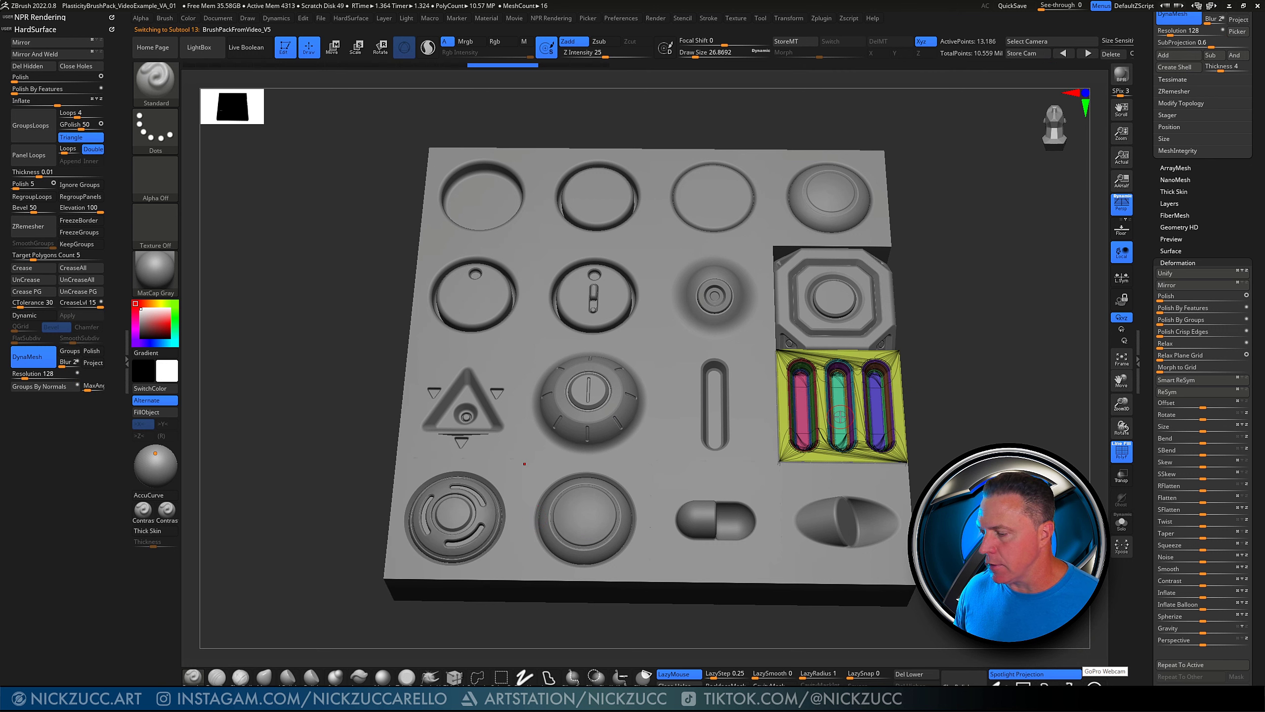
left_click(725, 431, "alt")
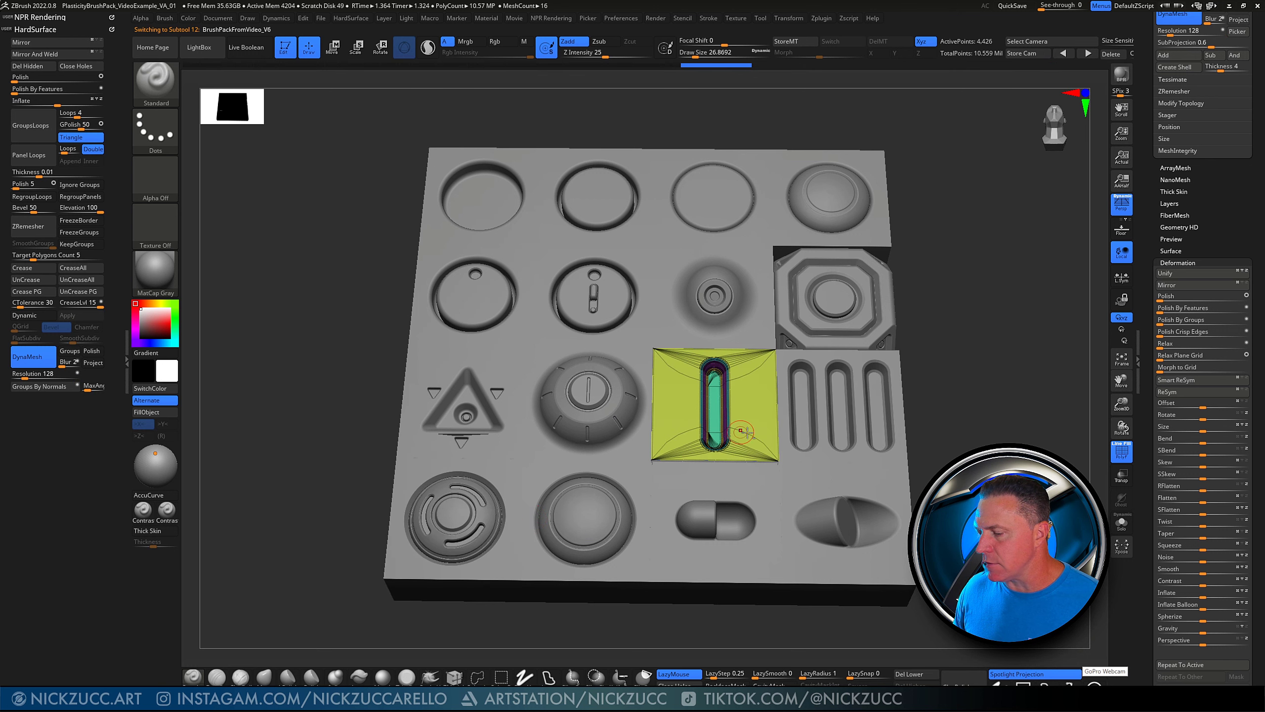
left_click(574, 419, "alt")
left_click(477, 426, "alt")
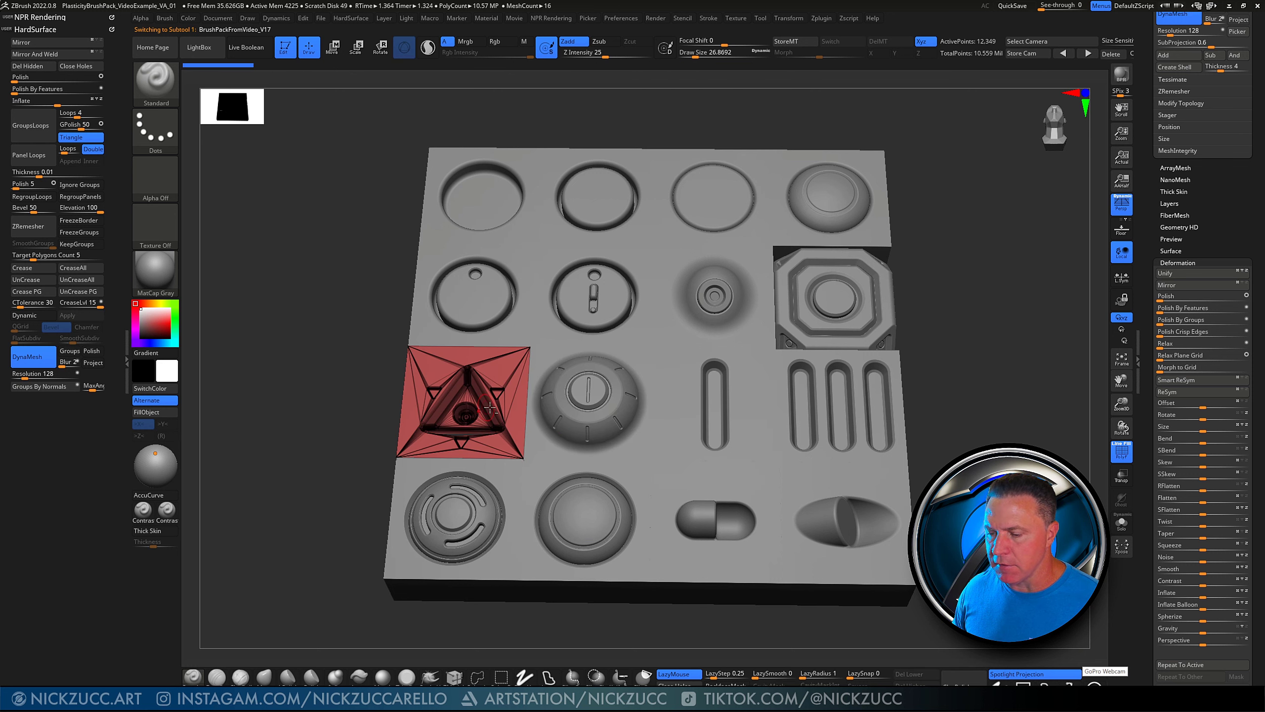
Select the blocks in the two back rows one after another to examine their wireframes and polygroups, ending on the corner dome block
left_click(832, 319, "alt")
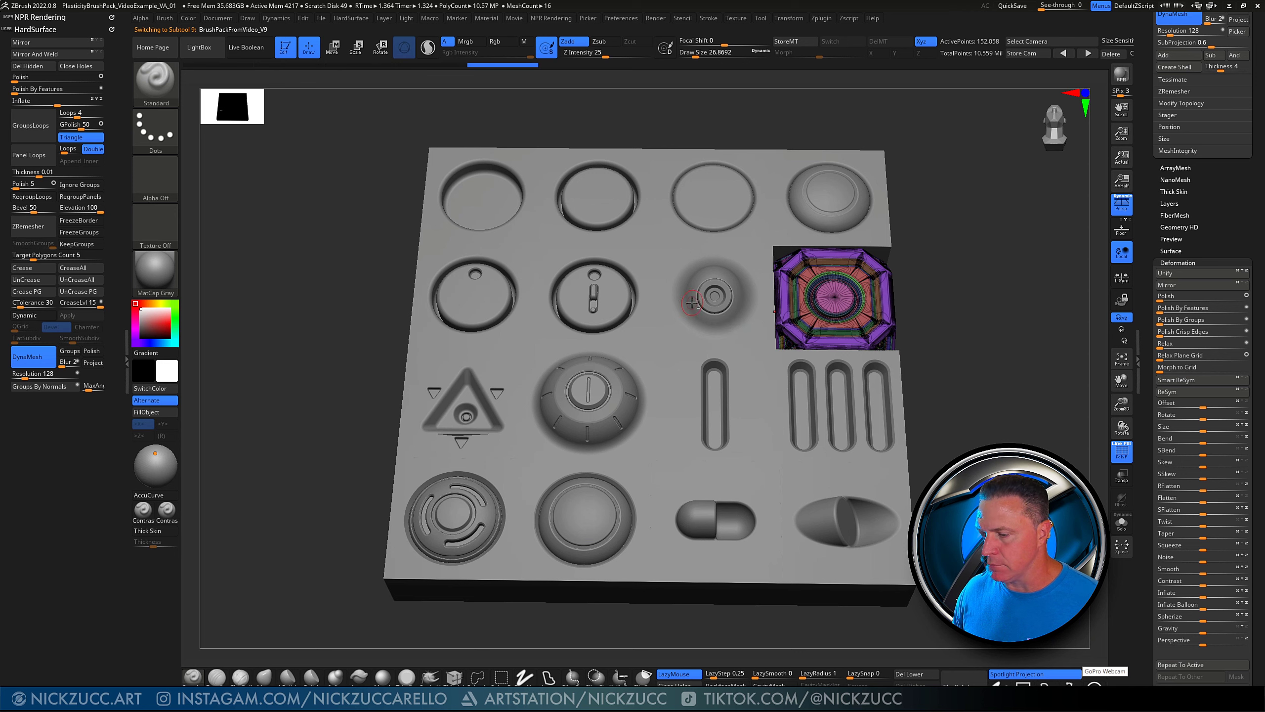
left_click(680, 316, "alt")
right_click_drag(924, 376, 950, 382, "ctrl")
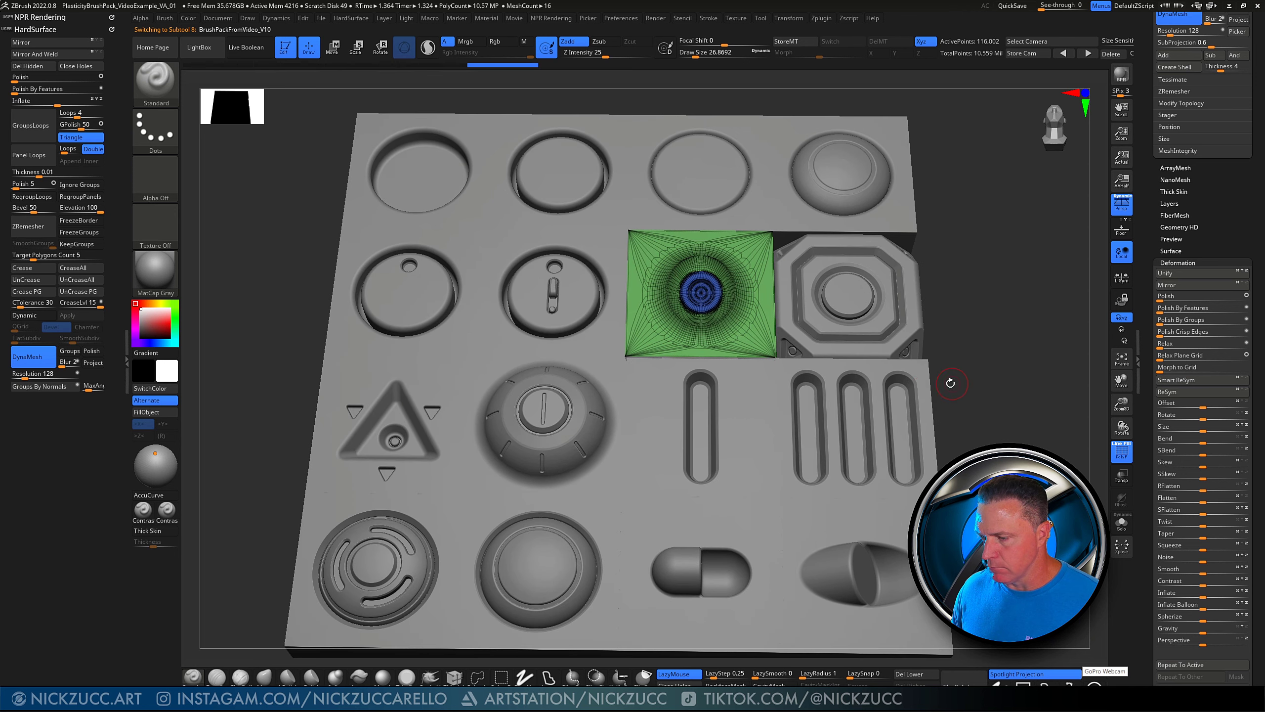
left_click(592, 287, "alt")
left_click(461, 299, "alt")
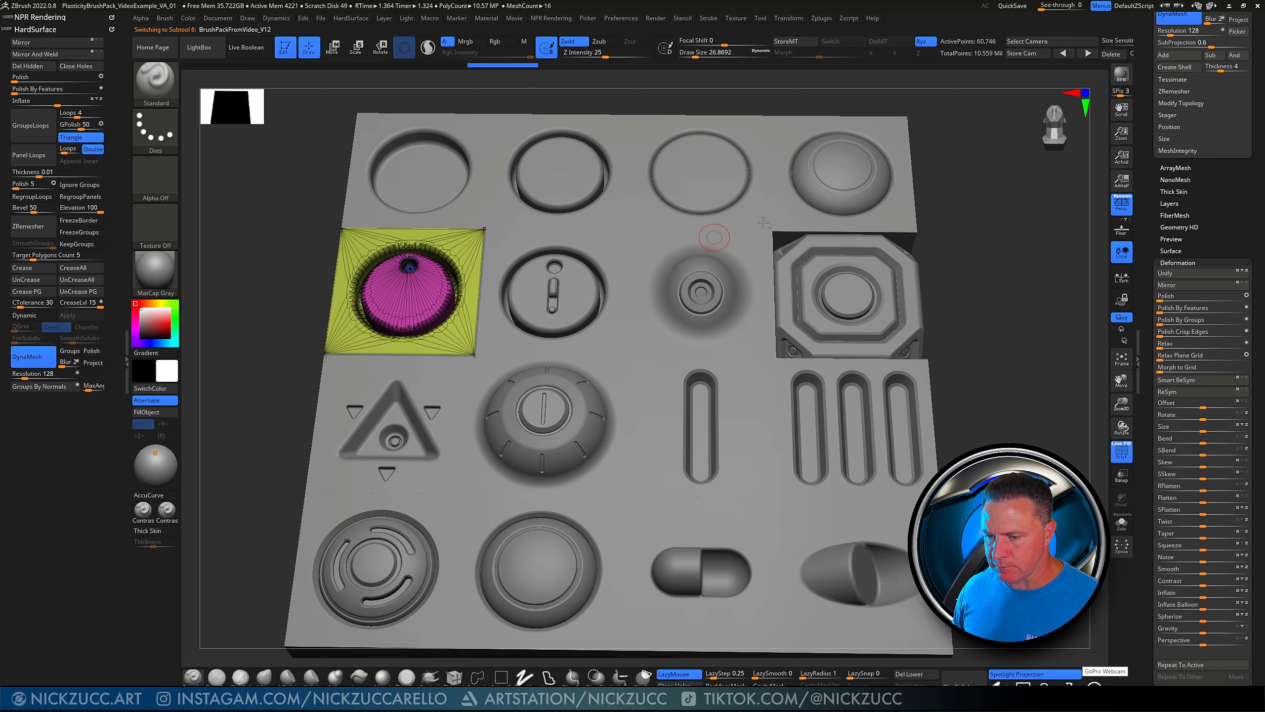
left_click(806, 206, "alt")
left_click(742, 200, "alt")
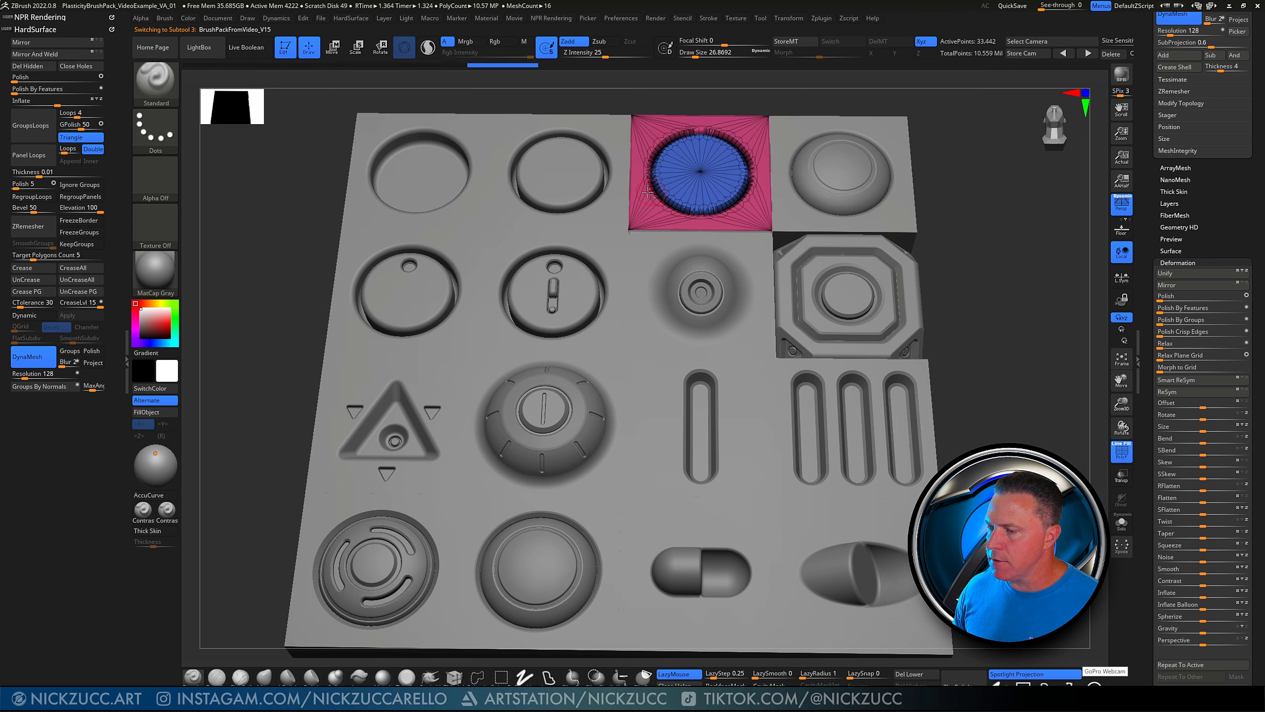
left_click(567, 190, "alt")
left_click(847, 168, "alt")
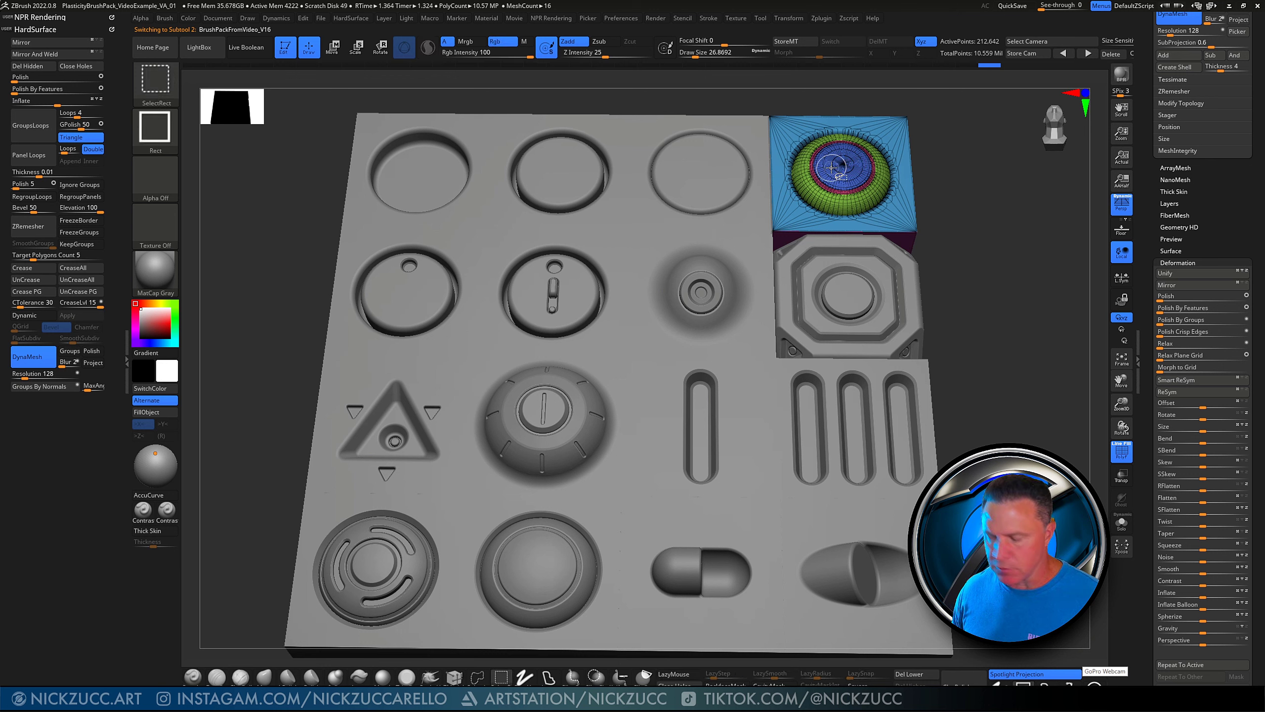
Isolate the central disc polygroup of the corner dome block, mask it, and show the rest of the block again
left_click(868, 172, "ctrl+shift")
left_click(969, 185, "ctrl+shift")
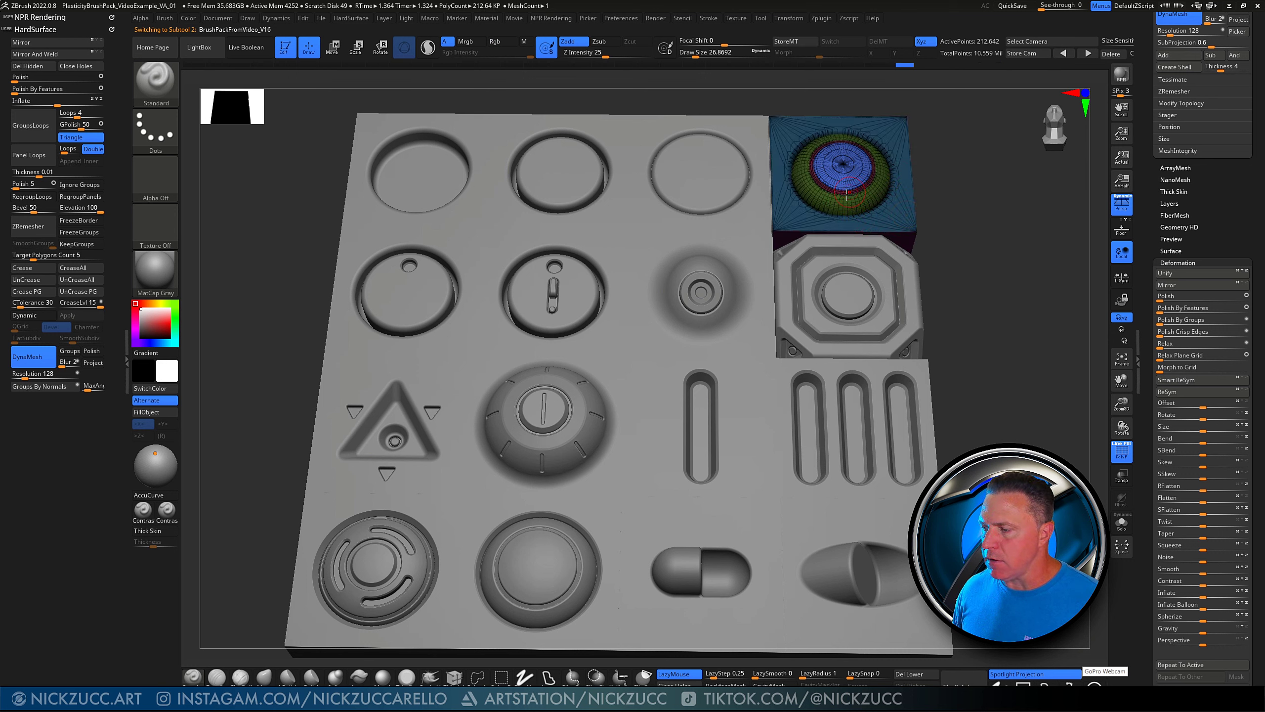
left_click_drag(1059, 273, 1064, 334, "alt")
left_click(1118, 443)
left_click_drag(1028, 272, 1054, 264, "alt")
left_click(893, 181, "ctrl+shift")
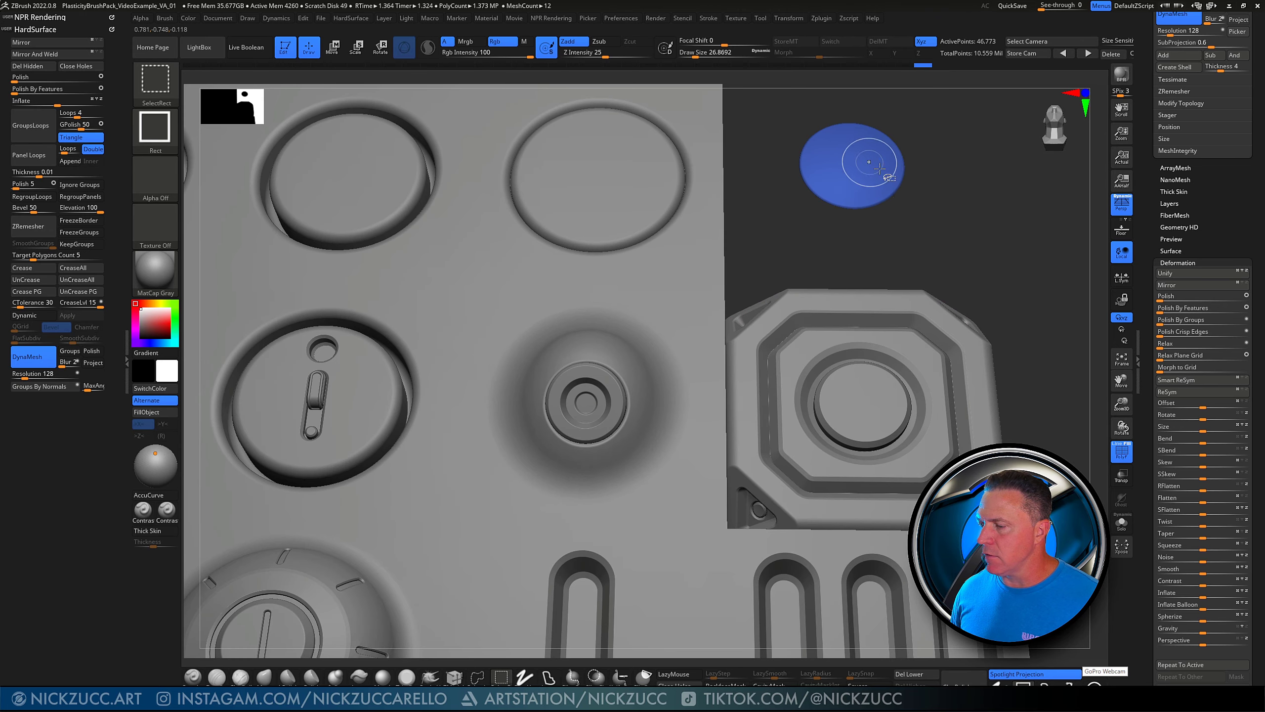
left_click(1007, 212, "ctrl+shift")
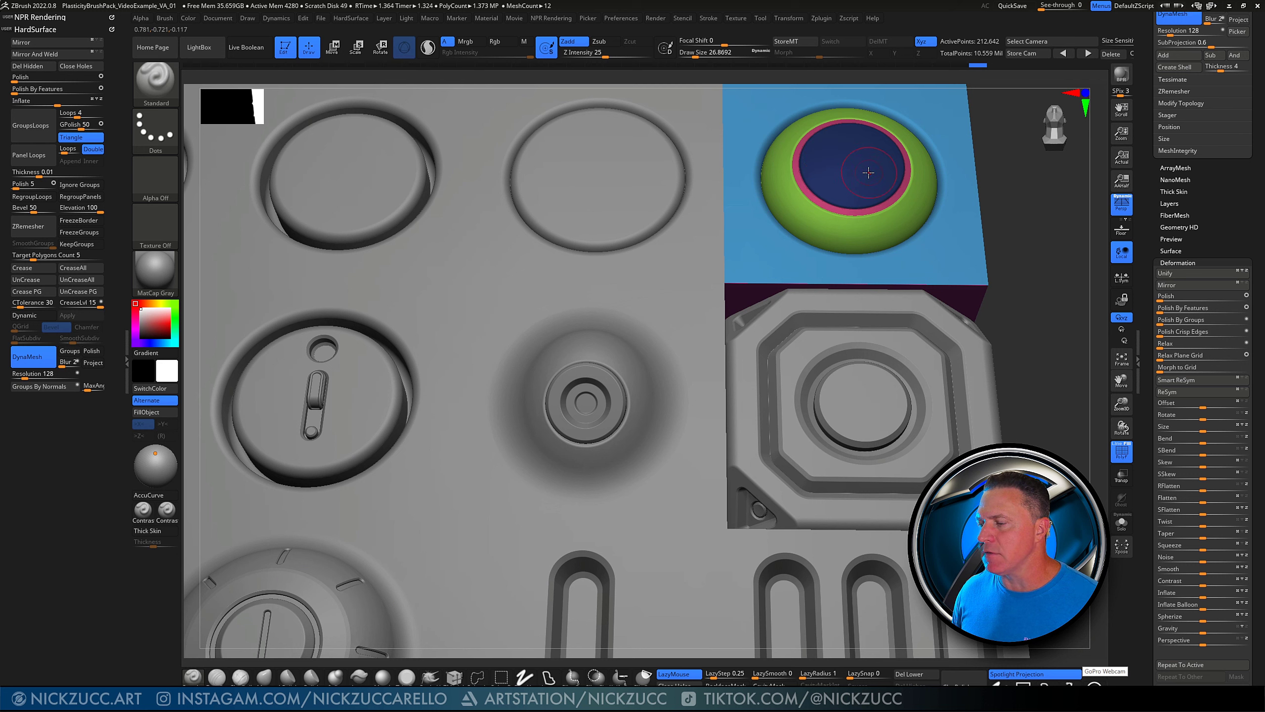
Invert the mask on the corner dome block so only its central disc is unmasked, and clear the mask
key("ctrl")
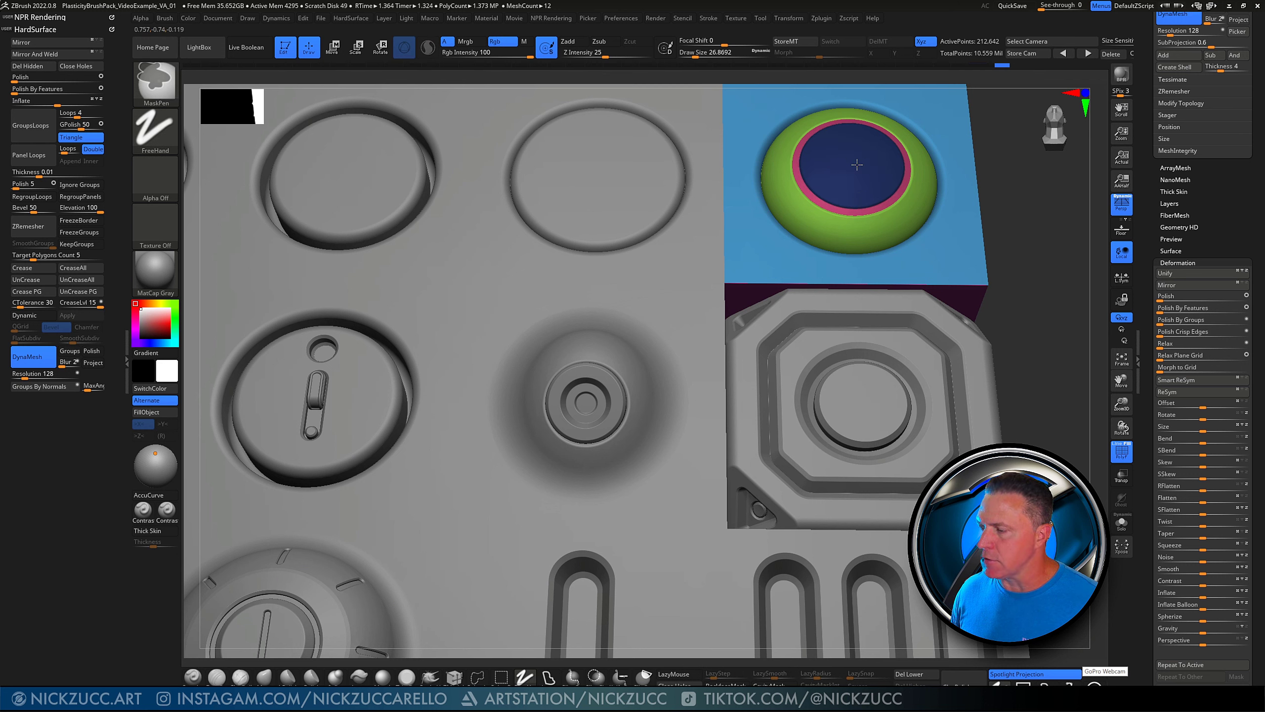
left_click(1037, 210, "ctrl")
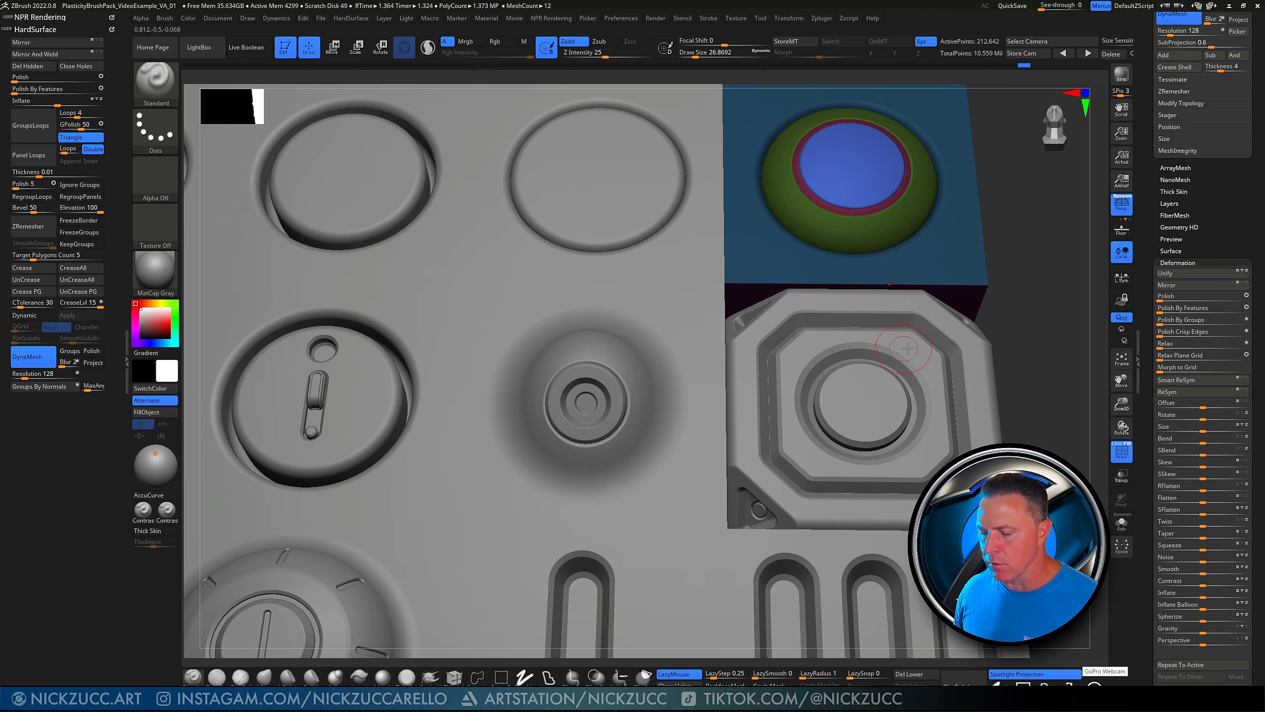
left_click_drag(454, 666, 466, 665)
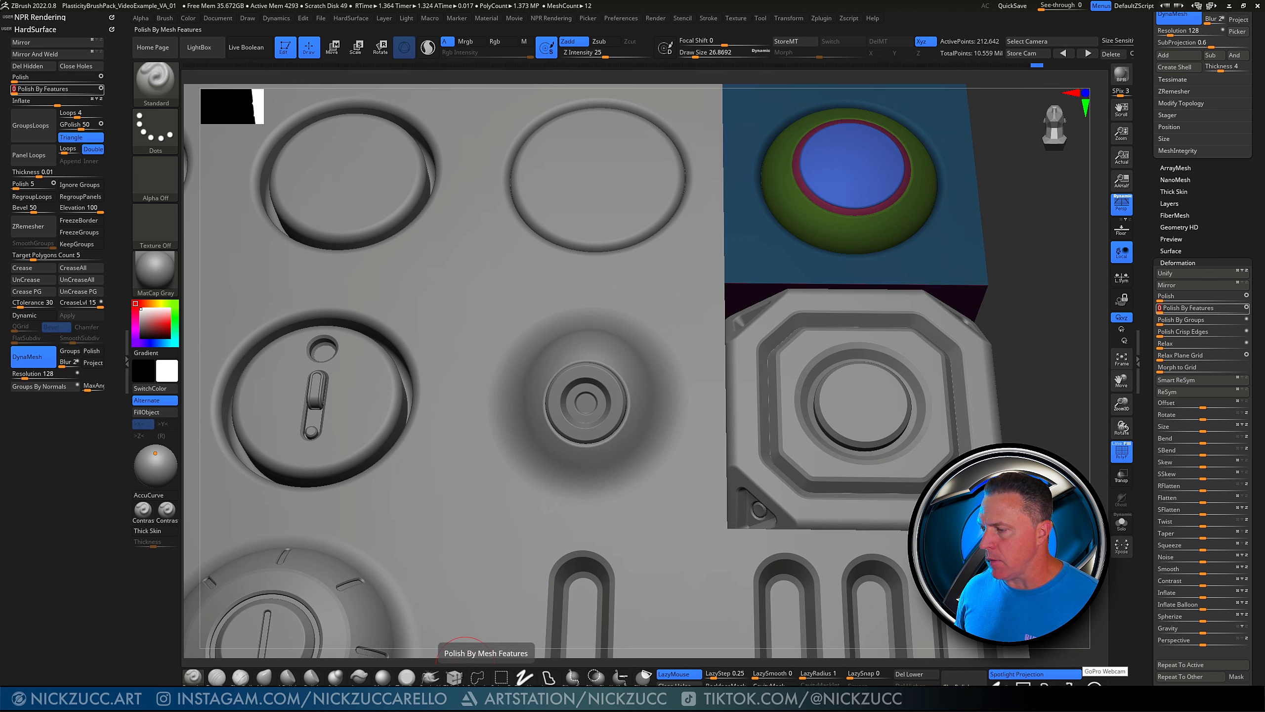
mouse_move(1028, 243)
left_mouse_down("ctrl")
mouse_move(1016, 299)
mouse_move(1041, 259)
mouse_move(1011, 239)
mouse_move(1027, 232)
left_mouse_up("ctrl")
mouse_move(876, 176)
left_mouse_down("shift")
mouse_move(858, 150)
mouse_move(872, 174)
mouse_move(831, 170)
mouse_move(842, 162)
left_mouse_up("shift")
left_click_drag(1029, 218, 1056, 283)
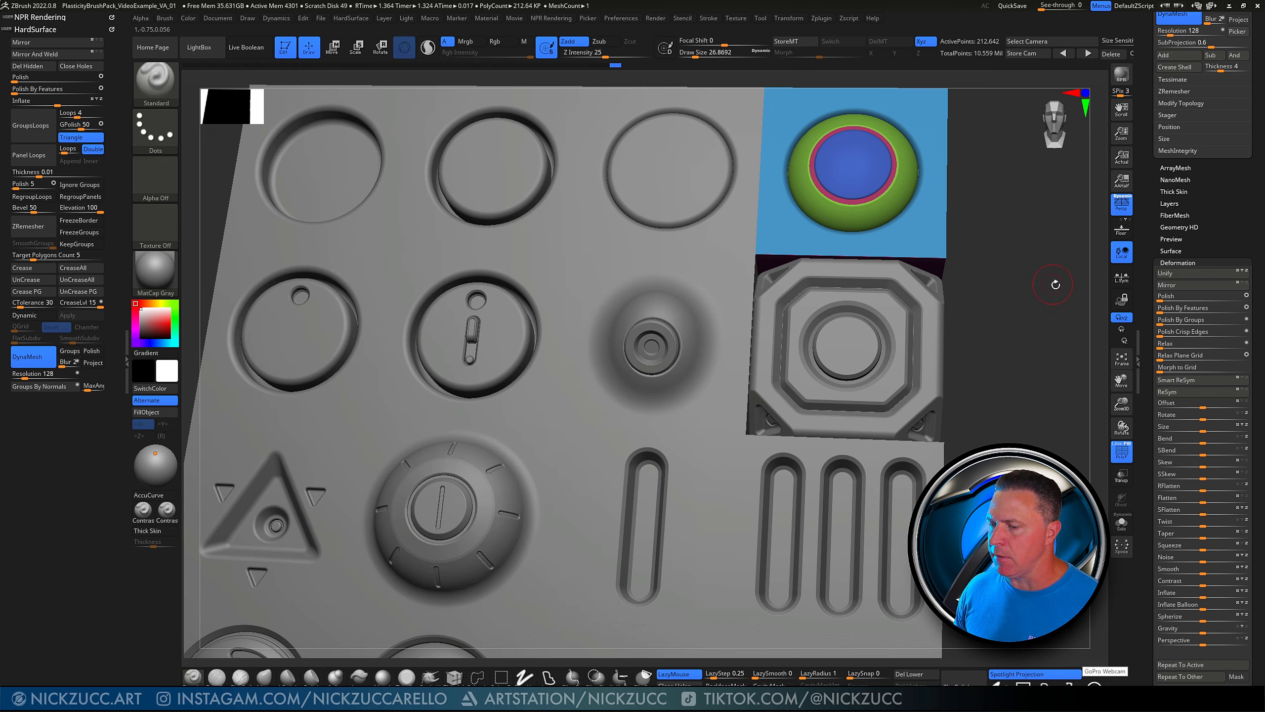
key("shift+d")
key("d")
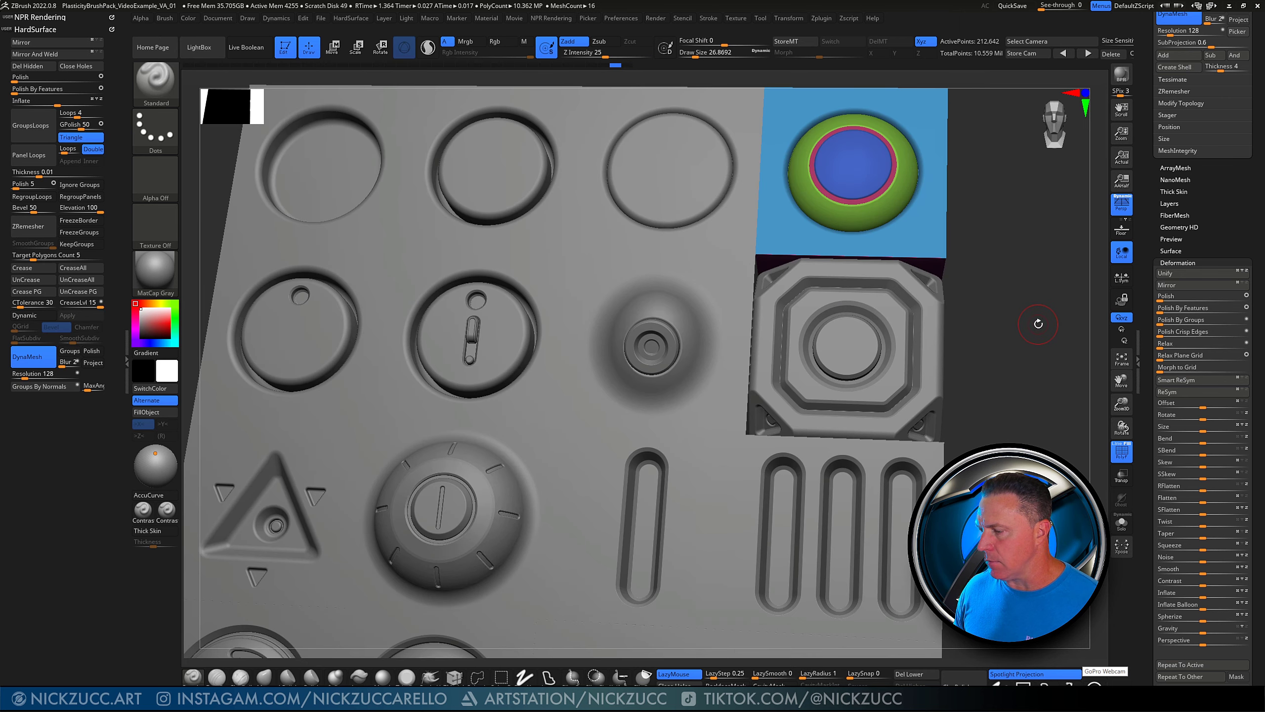
left_click_drag(1004, 313, 1036, 325, "alt")
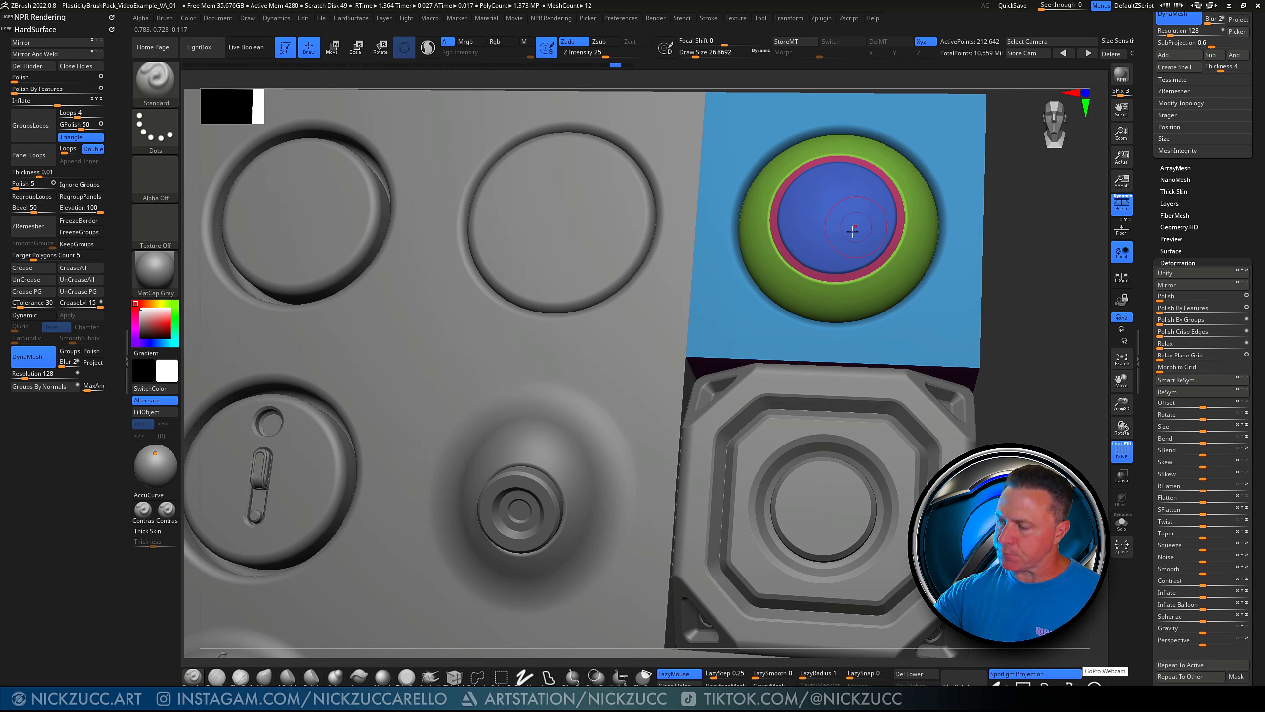
key("shift")
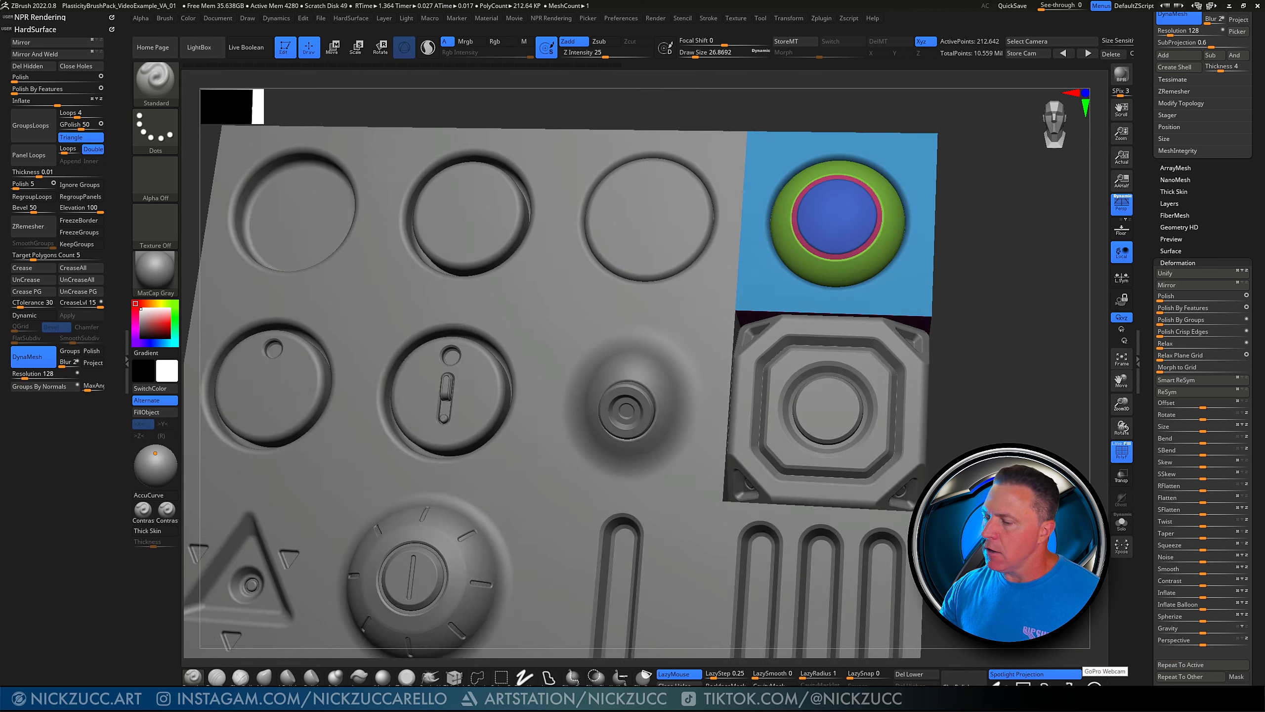
Select the domed dial block with the radial notches, examine its wireframe and polygroups, and turn off the polyframe display
right_click_drag(643, 399, 722, 249)
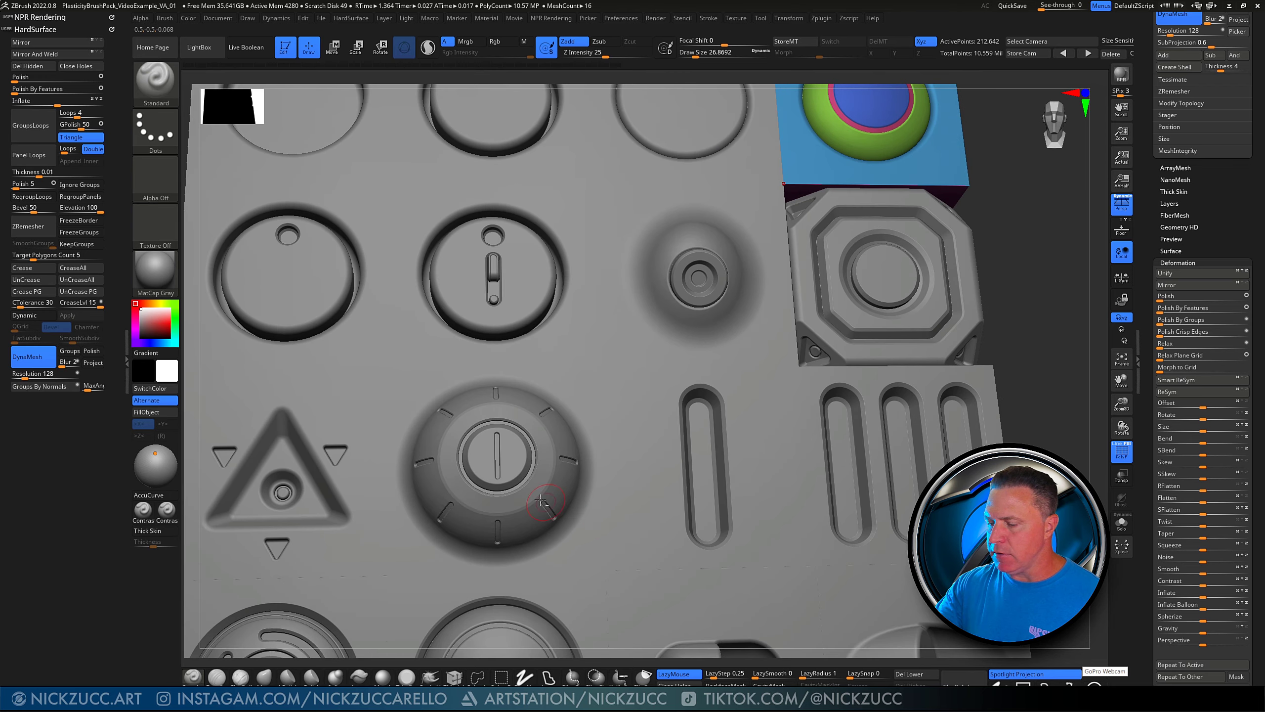
left_click(601, 498, "alt")
mouse_move(1041, 492)
right_mouse_down("alt")
mouse_move(1059, 404)
mouse_move(1067, 469)
right_mouse_up("alt")
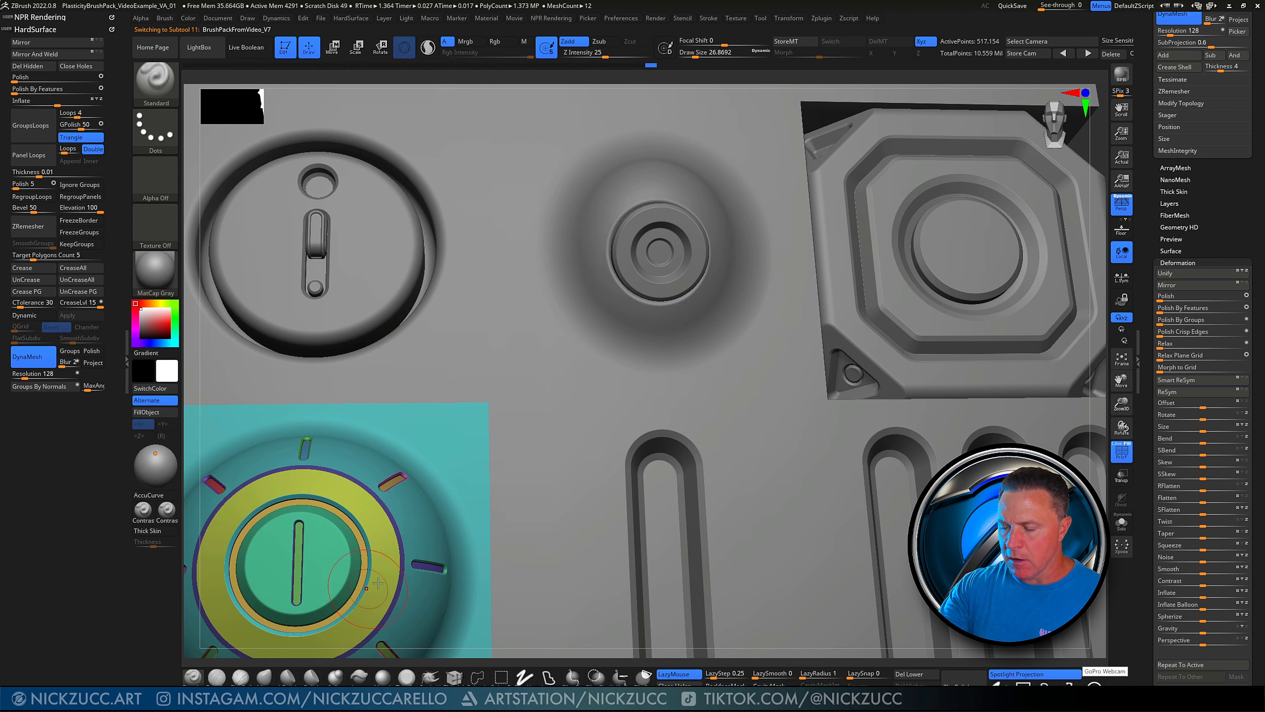
left_click(1119, 450)
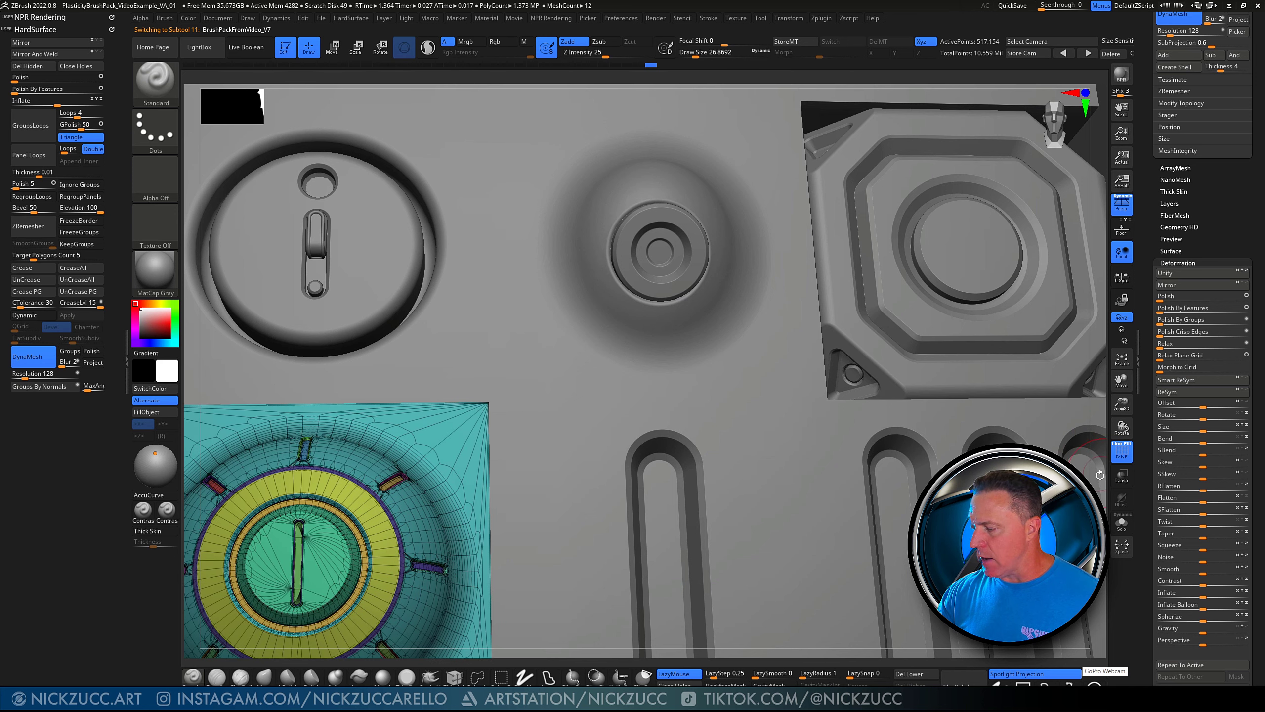
right_click_drag(1093, 500, 1091, 459, "ctrl")
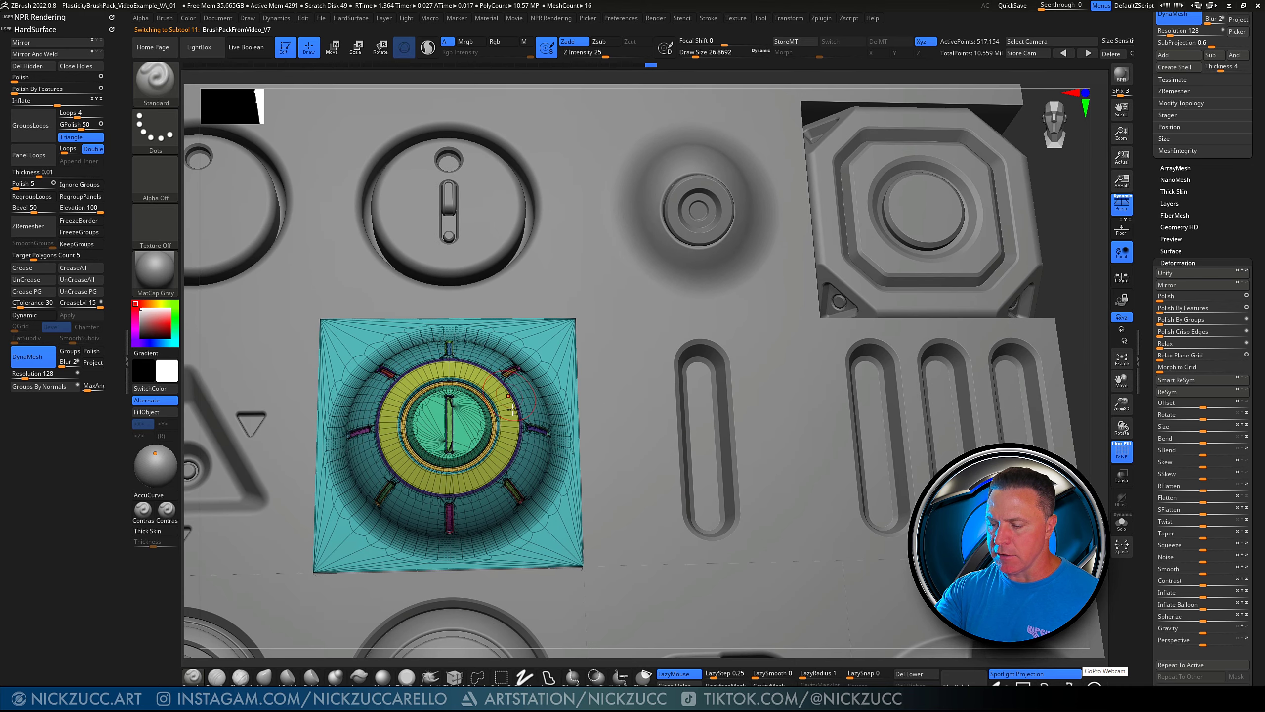
left_click(1122, 451)
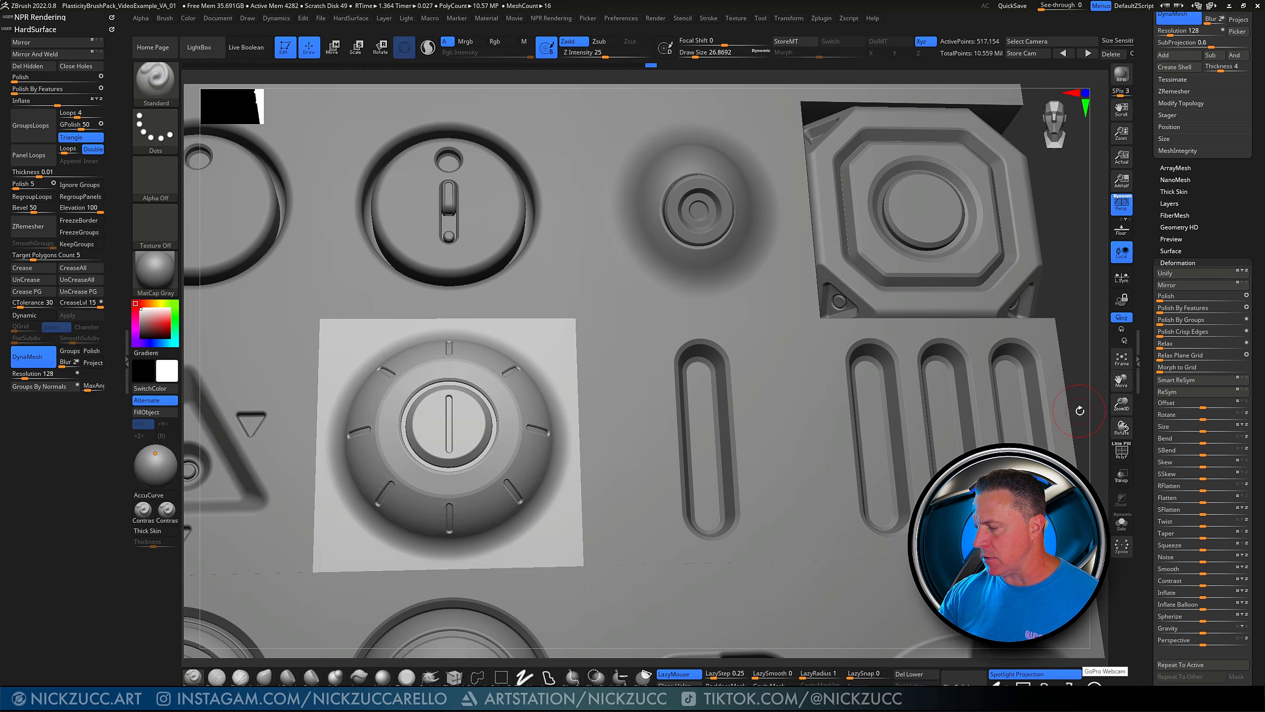
Isolate the circular block with the curved slots by hiding all other blocks, and face it straight on
right_click_drag(1081, 411, 982, 476, "ctrl")
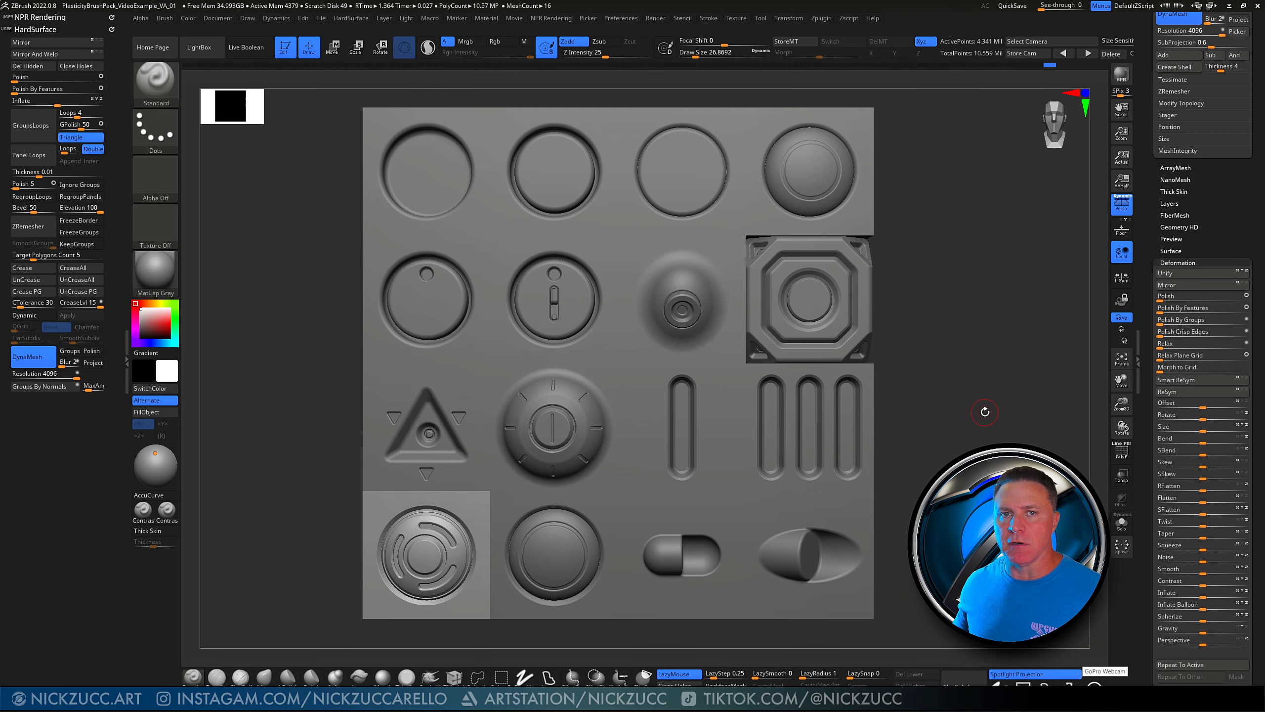
left_click_drag(974, 433, 1008, 394, "alt")
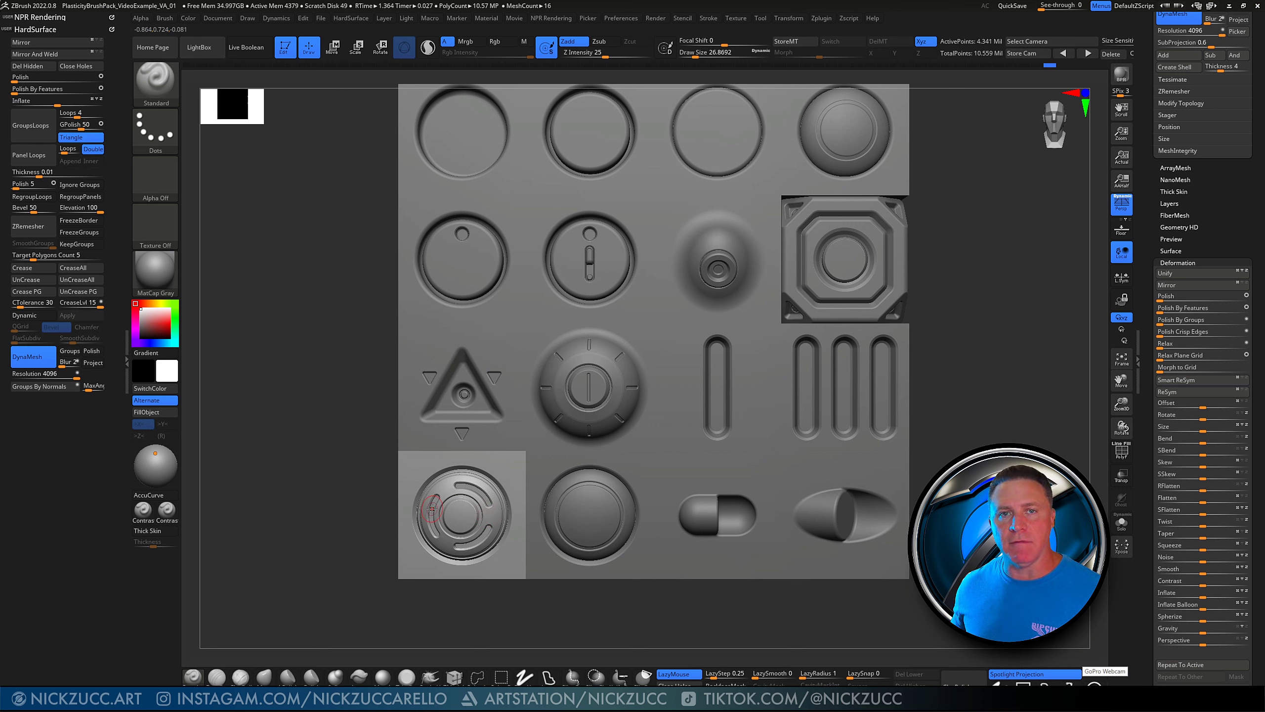
left_click_drag(375, 507, 370, 489)
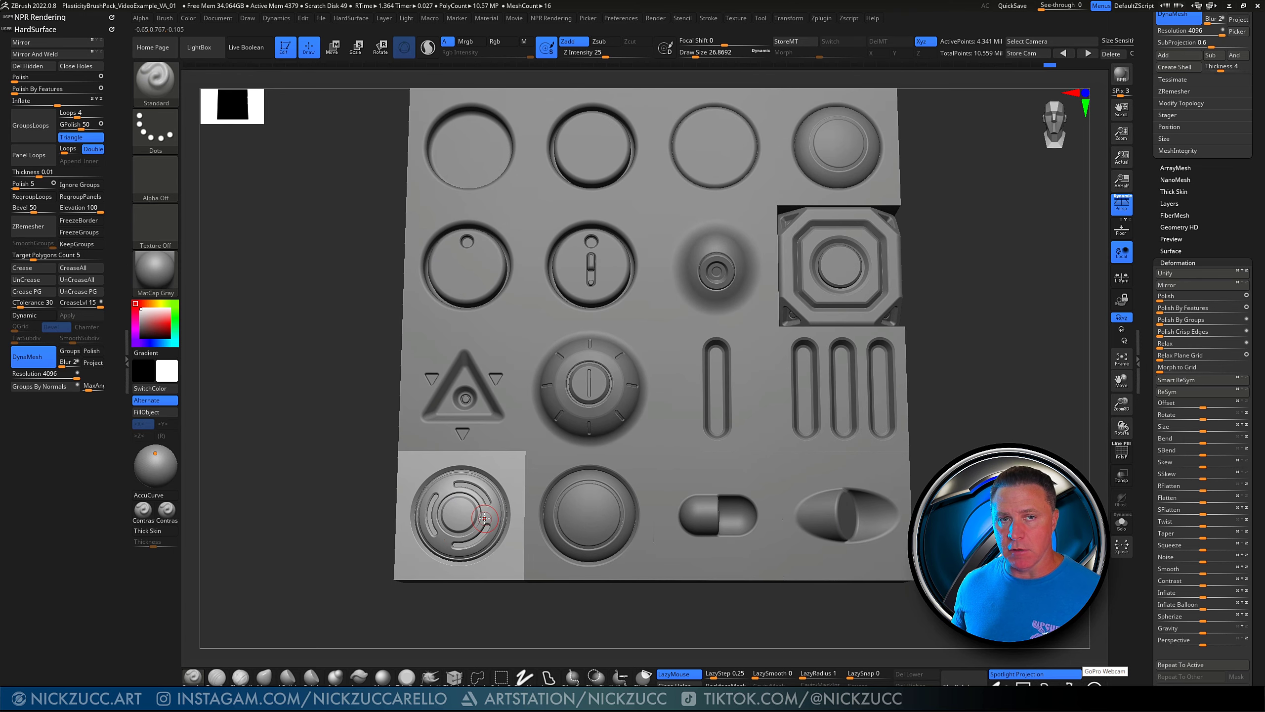
key("shift+s")
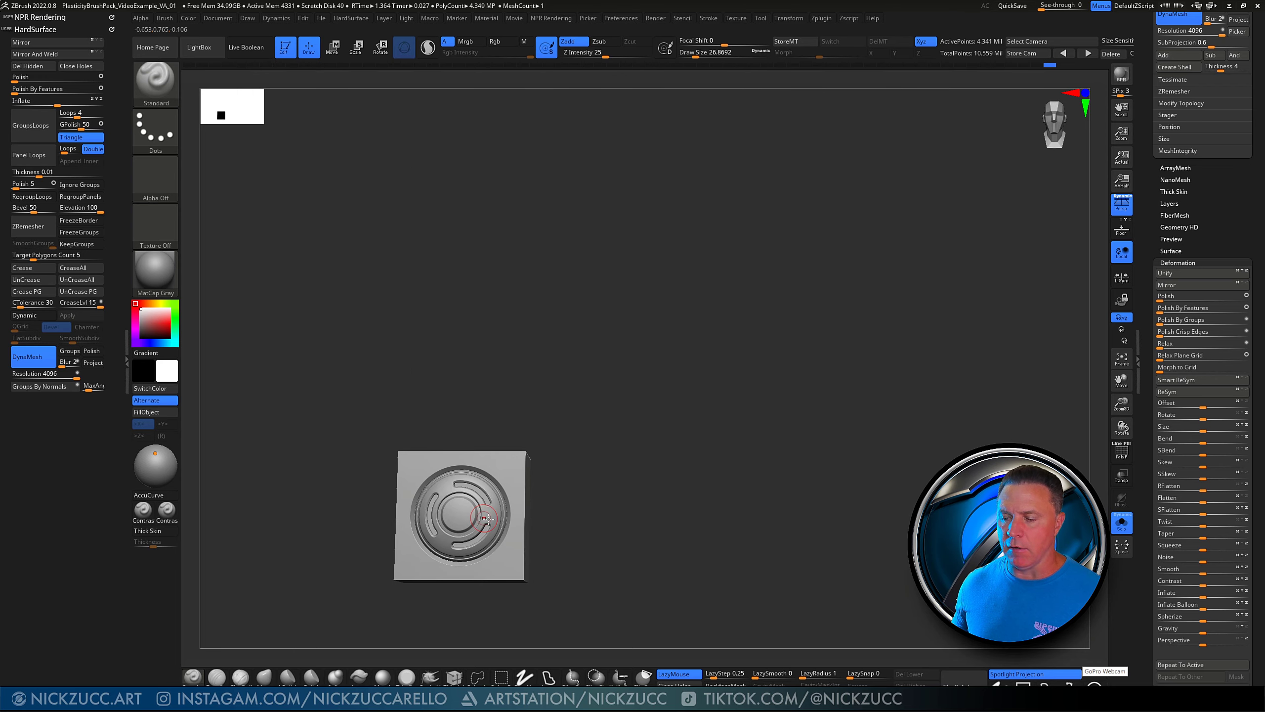
left_click_drag(641, 476, 708, 391, "alt")
left_click_drag(705, 407, 697, 365)
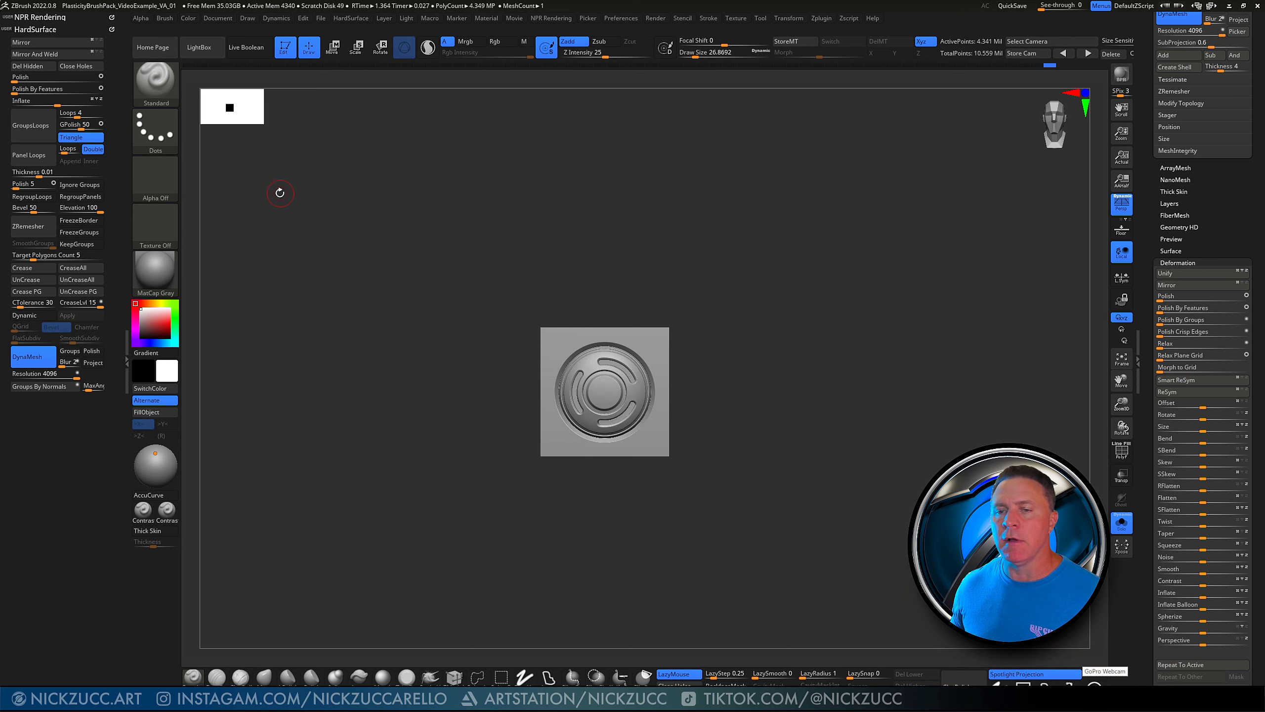
left_click_drag(426, 245, 465, 263, "alt")
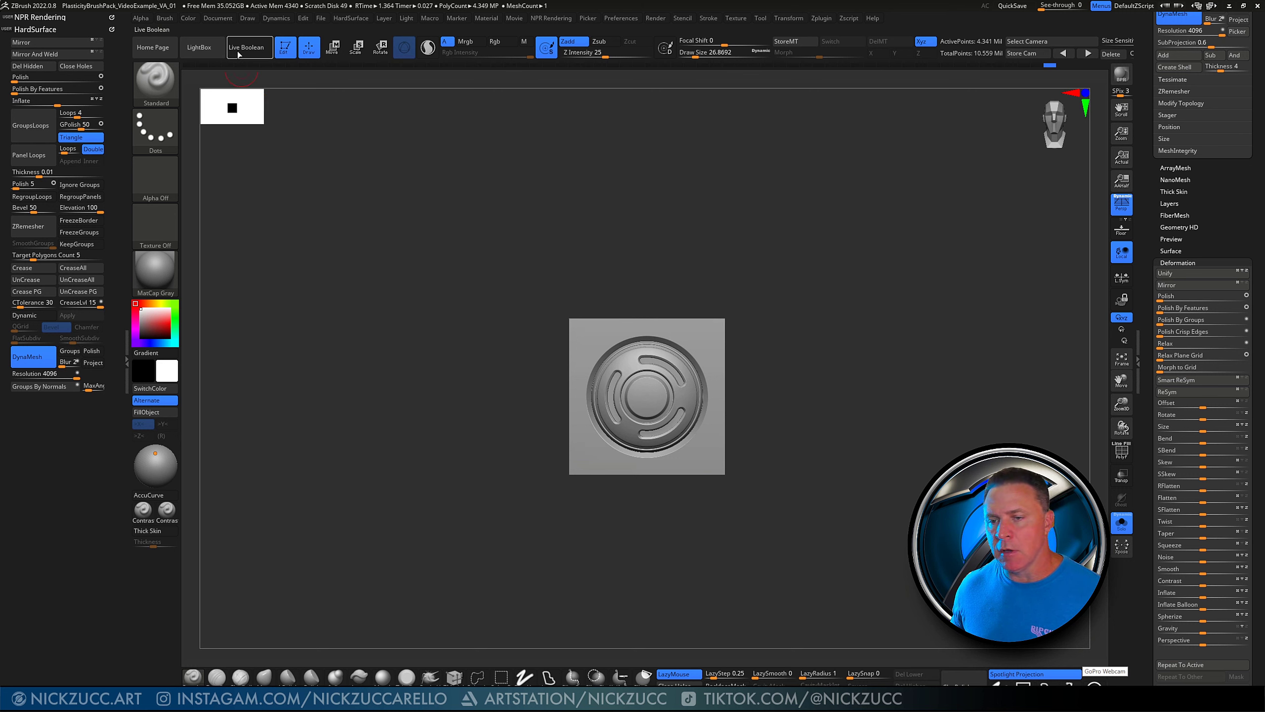
Turn off constrained proportions for the document and set its width to 2048
left_click(218, 22)
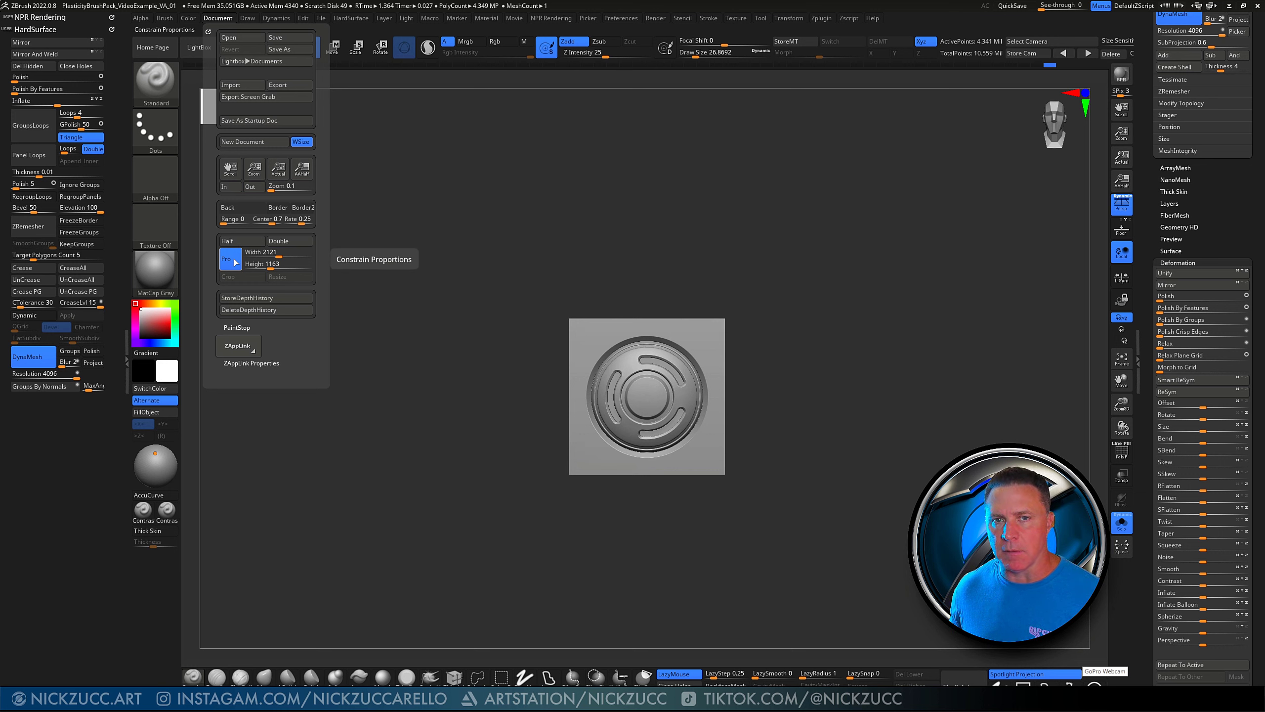
left_click(278, 255)
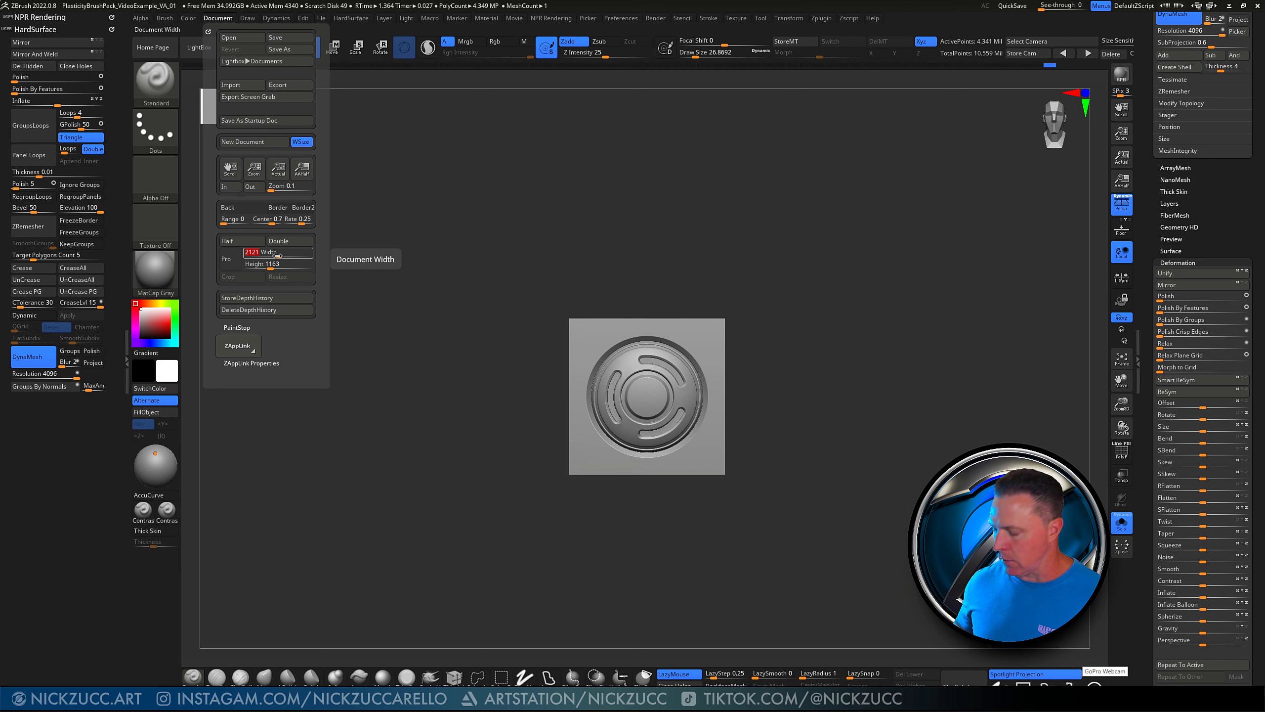
key("Tab")
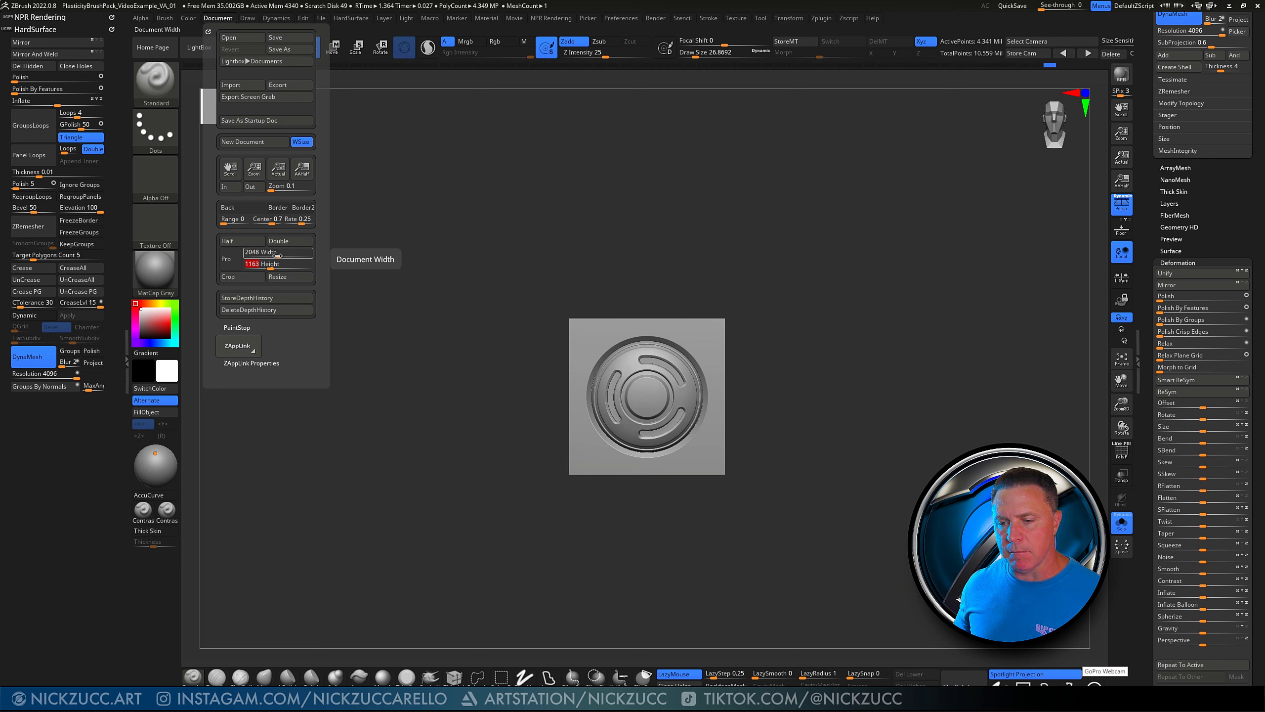
Resize the document to 2048 wide by 2048 high and accept the non-undoable change
type("40")
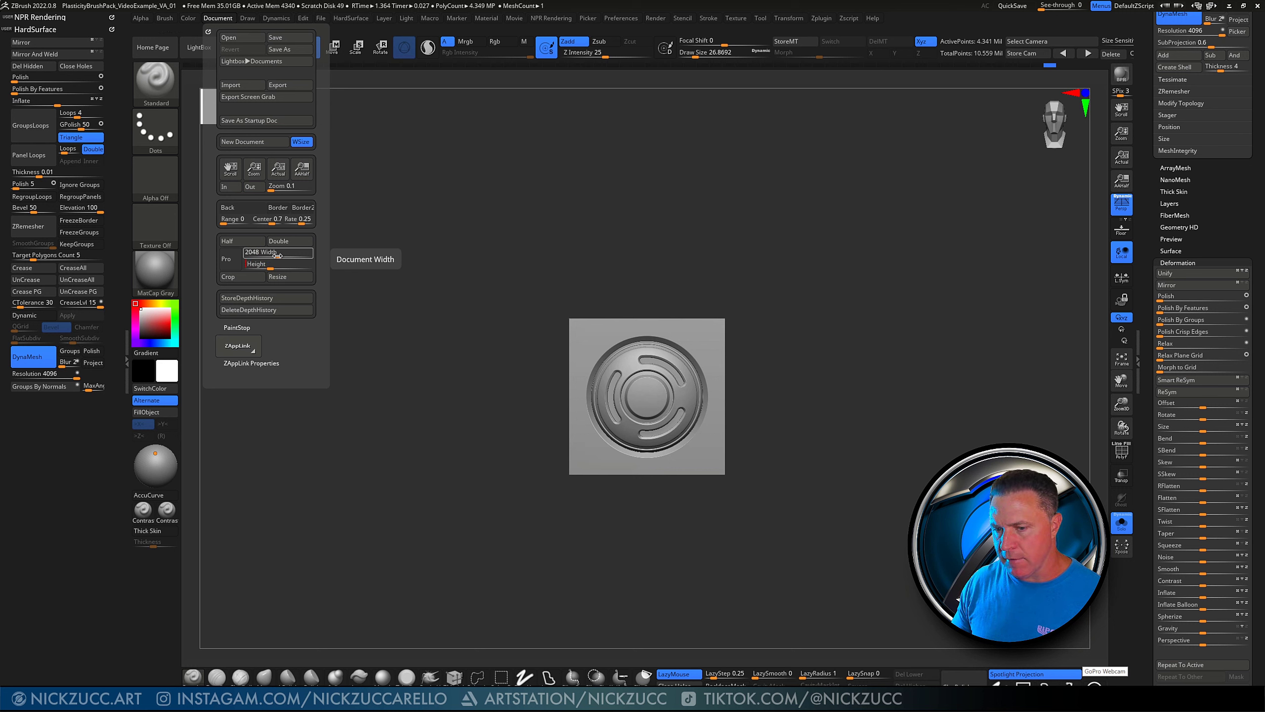
type("2048 Height")
key("Tab")
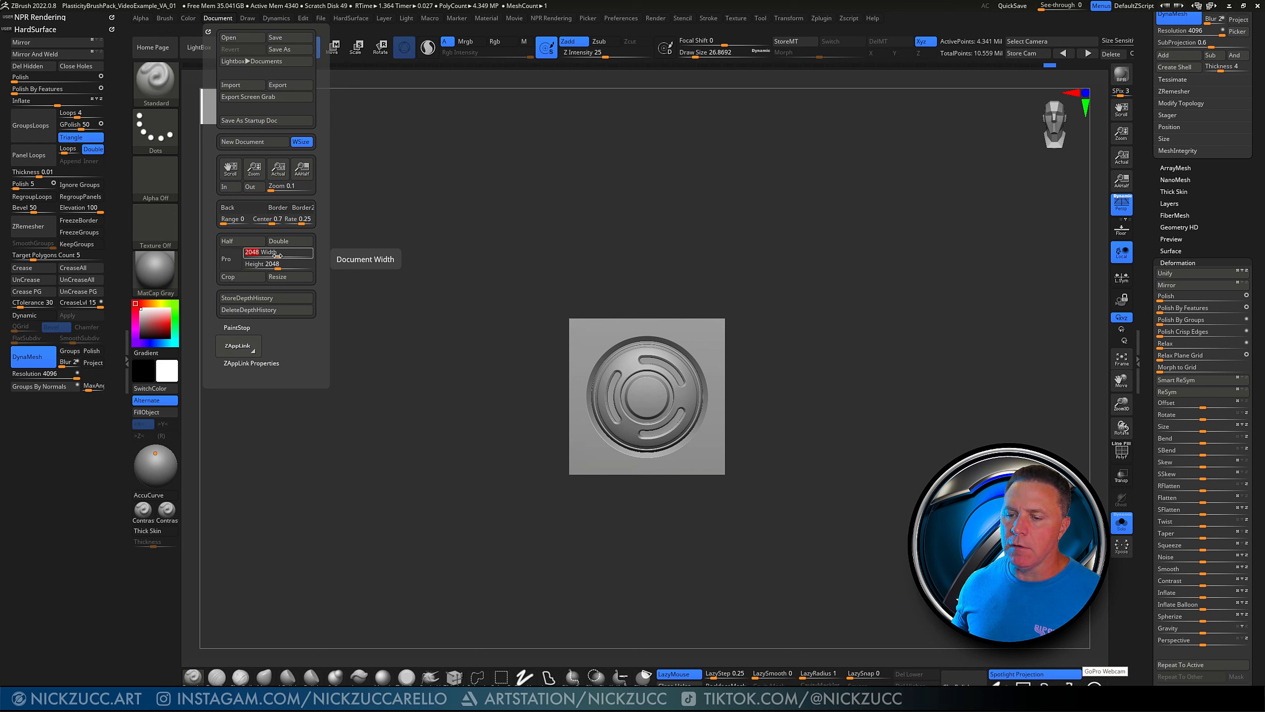
left_click(292, 278)
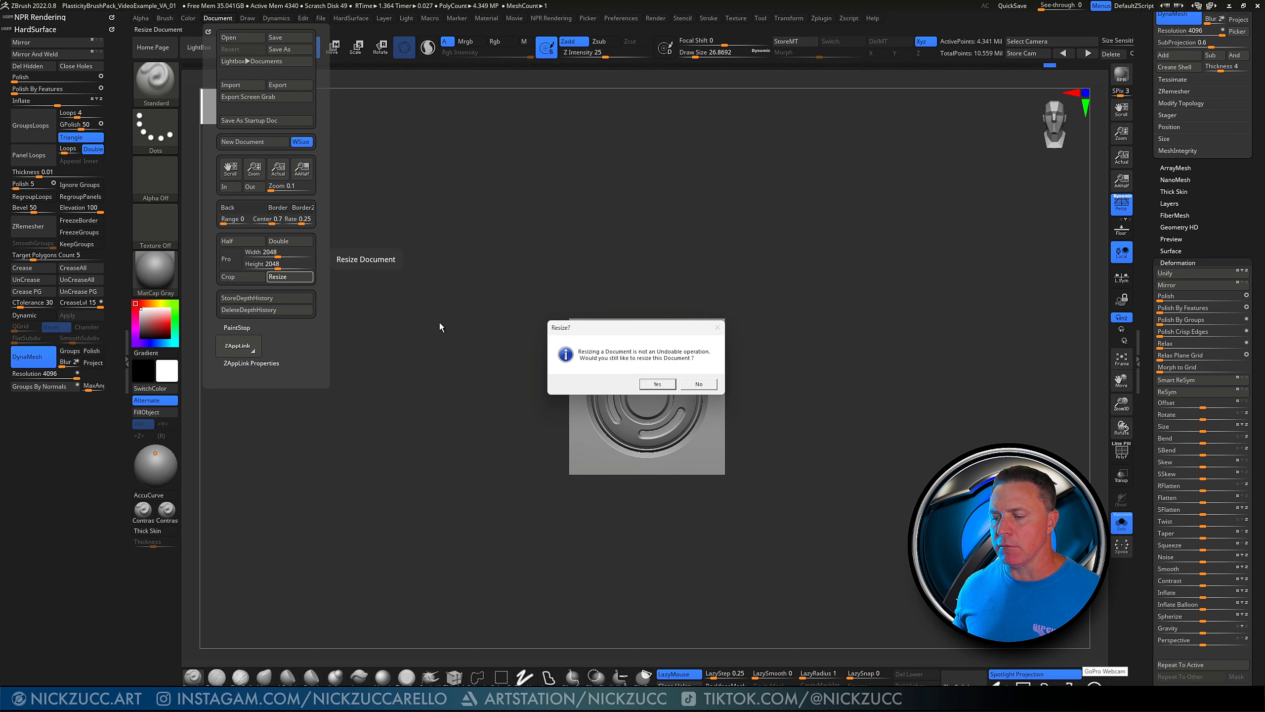
left_click(658, 383)
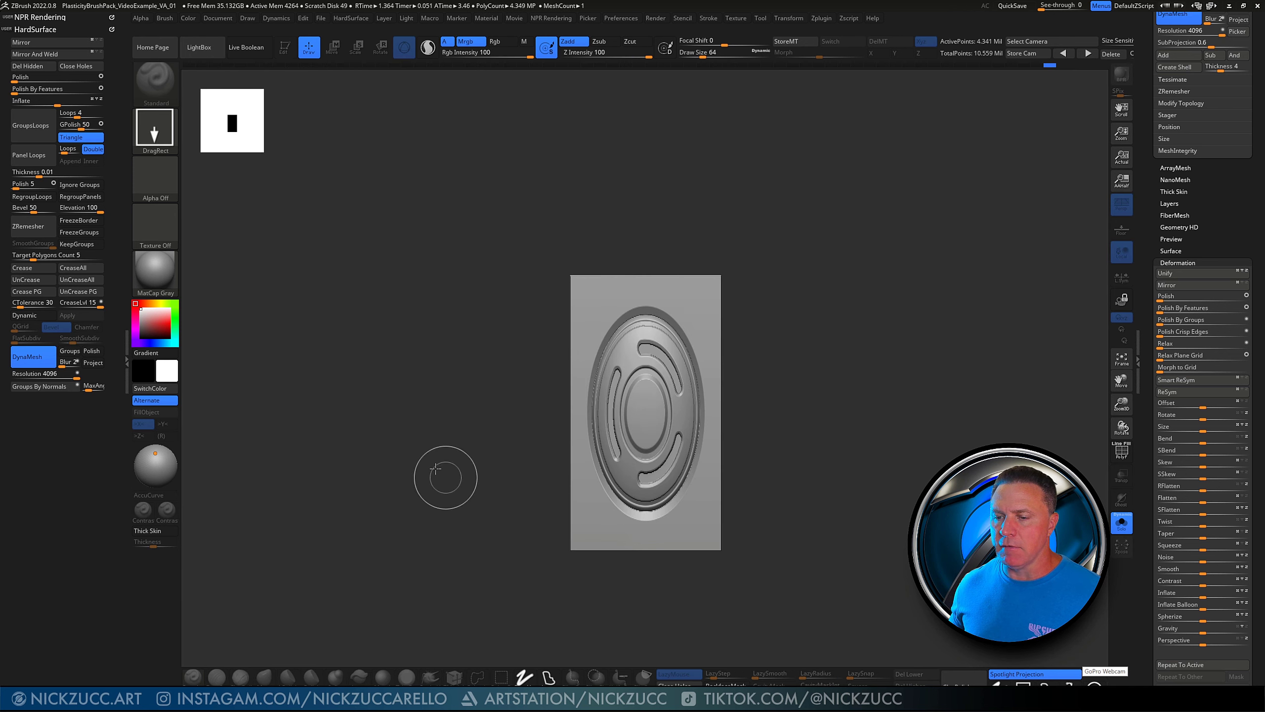
Draw several small copies of the model over and around the stretched disc on the canvas
left_click_drag(497, 403, 516, 405)
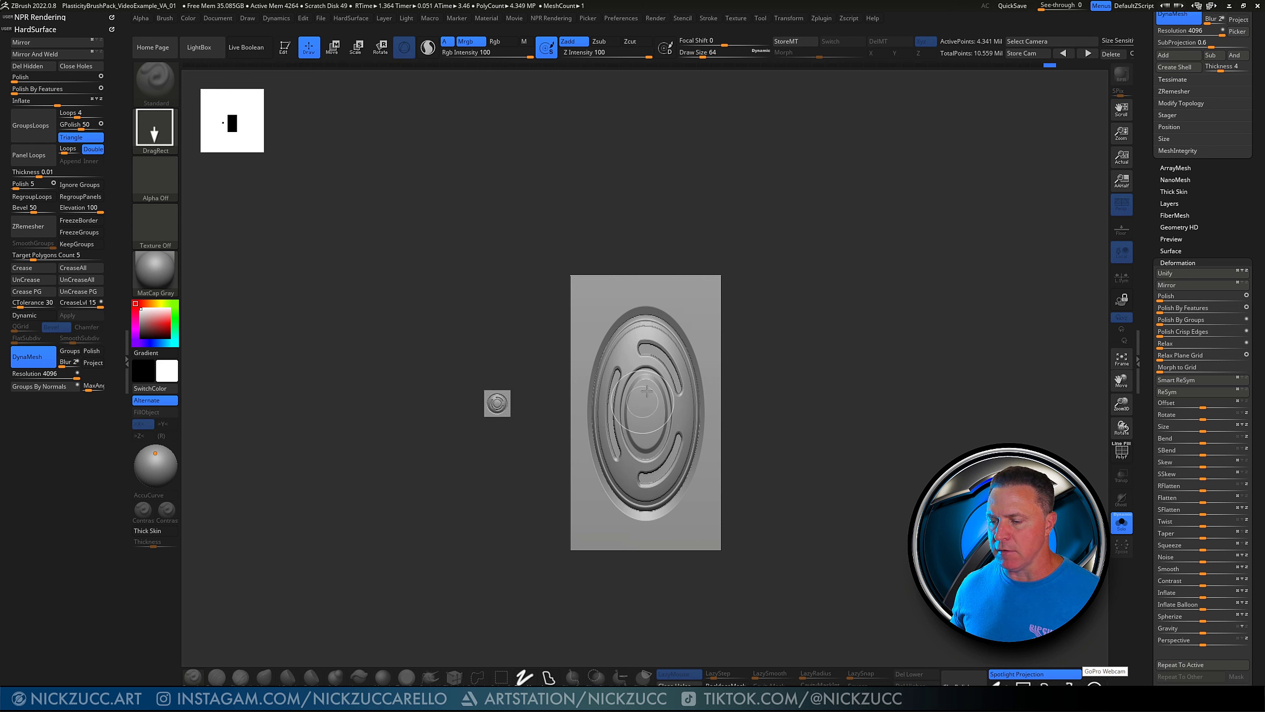
left_click_drag(591, 414, 657, 468)
left_click_drag(596, 349, 610, 356)
left_click_drag(486, 370, 528, 408)
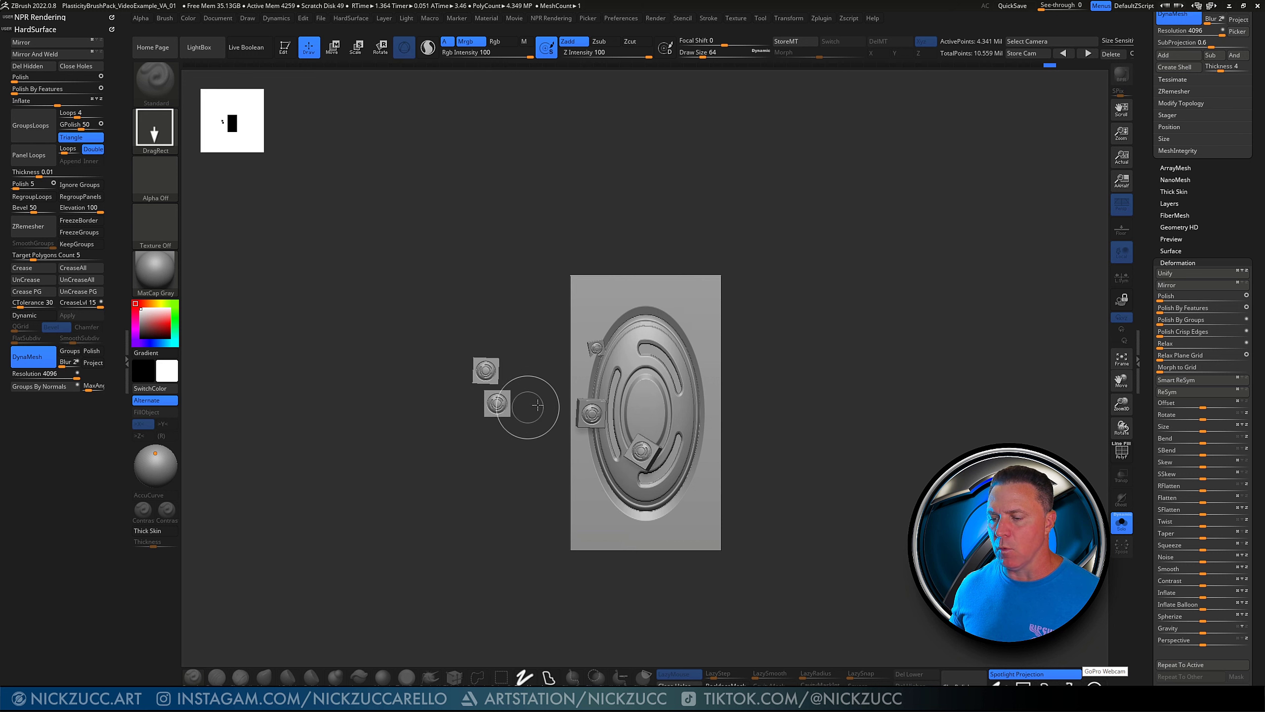
left_click_drag(567, 332, 590, 354)
left_click_drag(514, 348, 588, 384)
left_click_drag(596, 468, 643, 505)
left_click_drag(598, 437, 604, 462)
left_click_drag(534, 426, 546, 455)
left_click_drag(603, 391, 604, 415)
mouse_move(590, 375)
left_mouse_down()
mouse_move(588, 398)
mouse_move(530, 396)
left_mouse_up()
left_click_drag(568, 294, 572, 312)
mouse_move(566, 363)
left_mouse_down()
mouse_move(571, 384)
mouse_move(626, 379)
mouse_move(636, 352)
mouse_move(629, 392)
left_mouse_up()
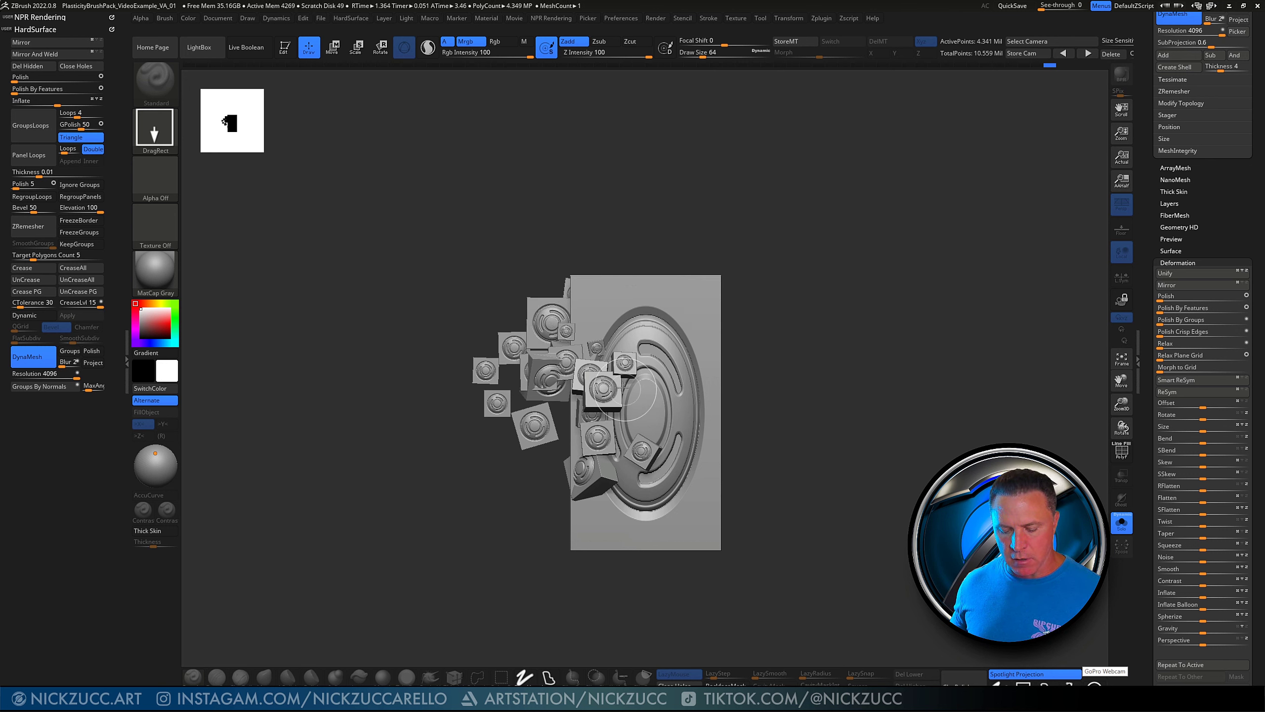
Put the model into Edit mode and clear all leftover copies from the canvas
key("t")
mouse_move(535, 253)
left_mouse_down()
mouse_move(548, 276)
mouse_move(532, 272)
left_mouse_up()
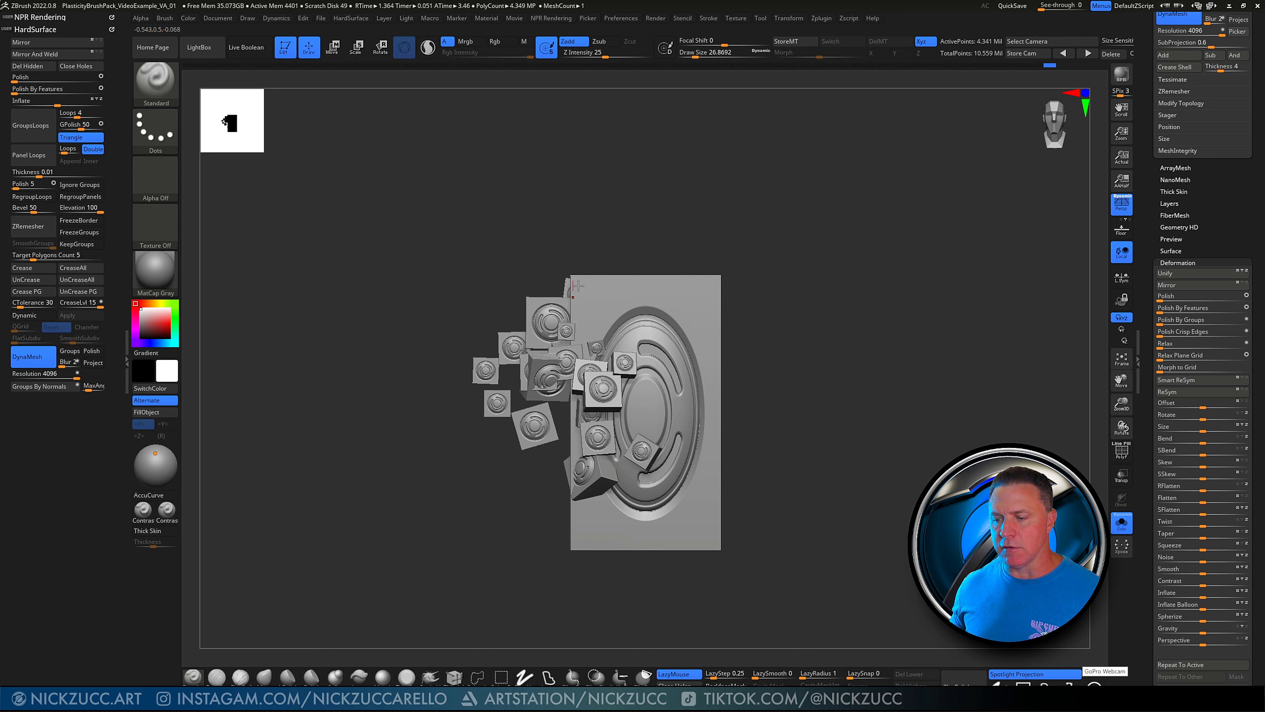
key("ctrl")
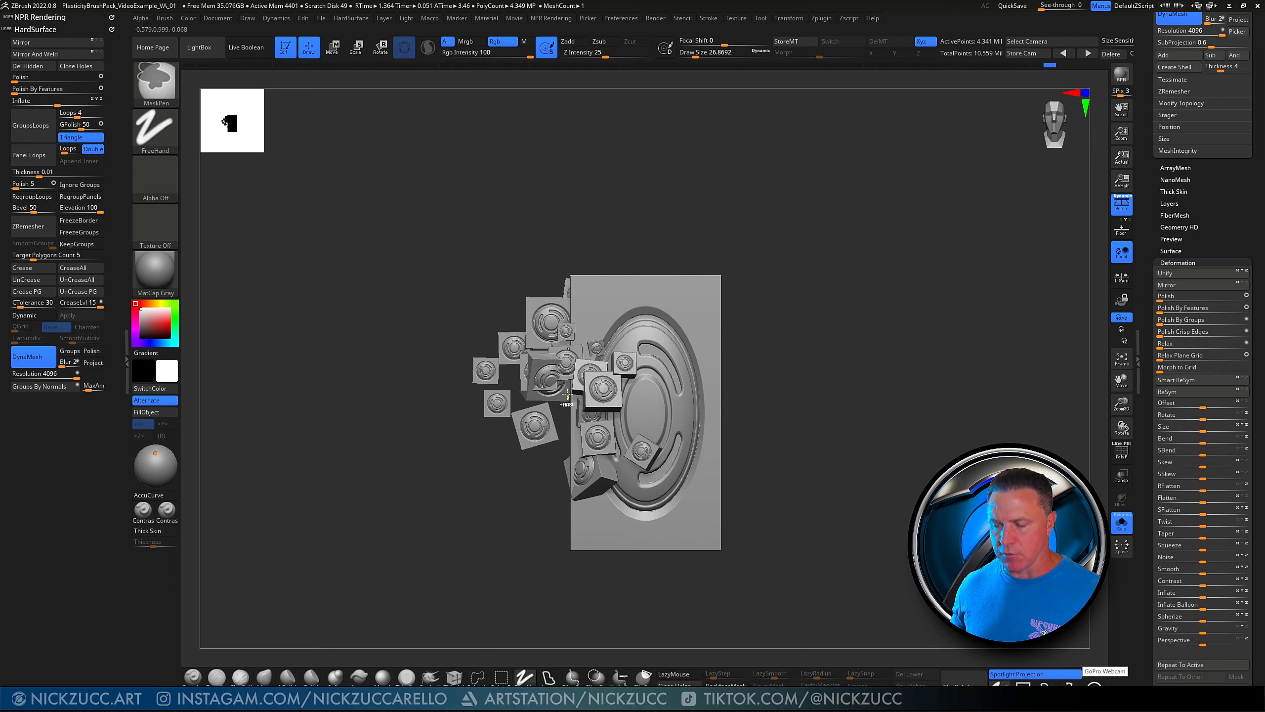
key("ctrl+n")
mouse_move(605, 438)
left_mouse_down("alt")
mouse_move(587, 421)
mouse_move(670, 462)
left_mouse_up("alt")
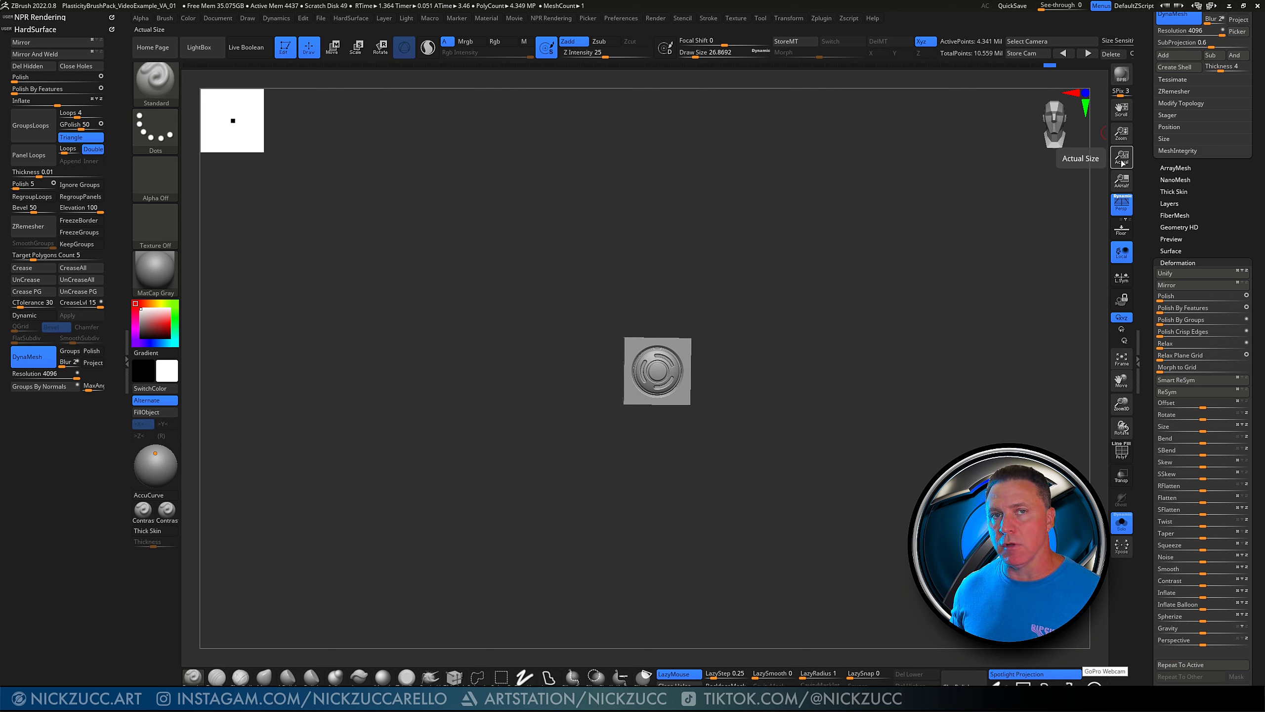
Display the document at antialiased half size and frame the model's round front face in the canvas
left_click(1122, 180)
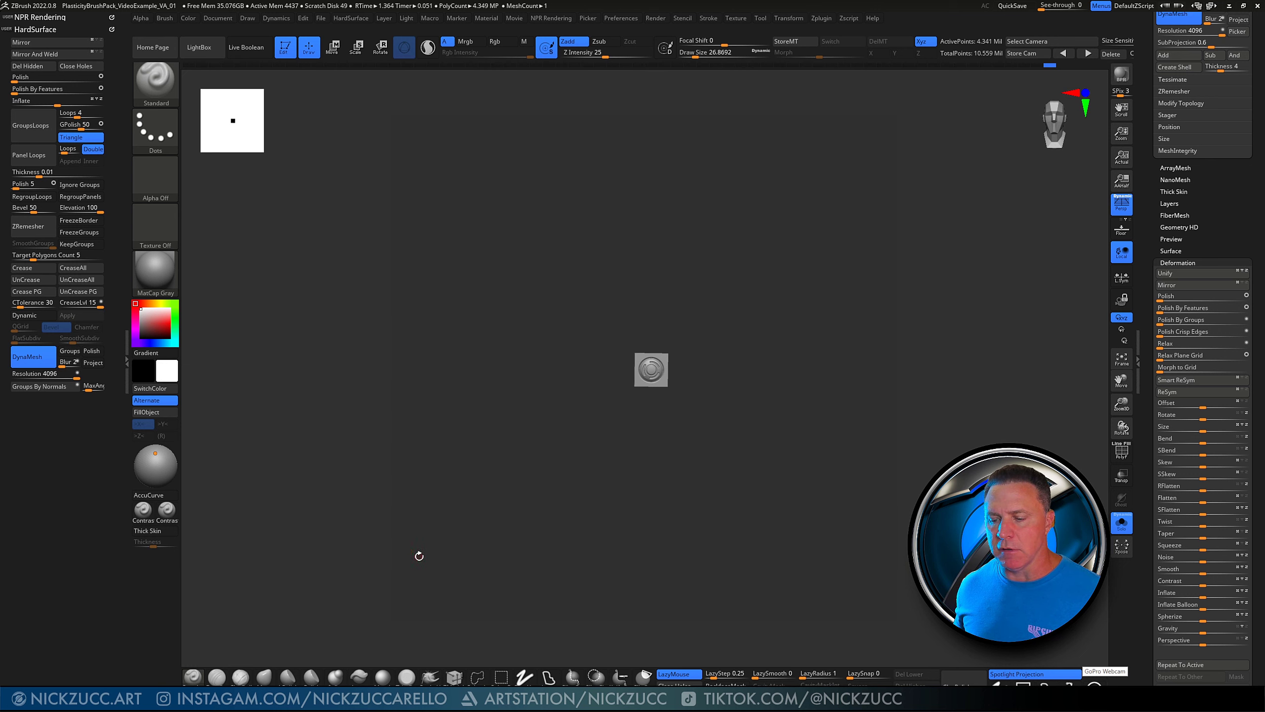
right_click_drag(722, 413, 830, 578, "ctrl")
mouse_move(836, 434)
right_mouse_down("alt")
mouse_move(887, 455)
mouse_move(884, 421)
mouse_move(901, 435)
mouse_move(908, 423)
mouse_move(898, 459)
mouse_move(885, 427)
mouse_move(906, 430)
right_mouse_up("alt")
key("f")
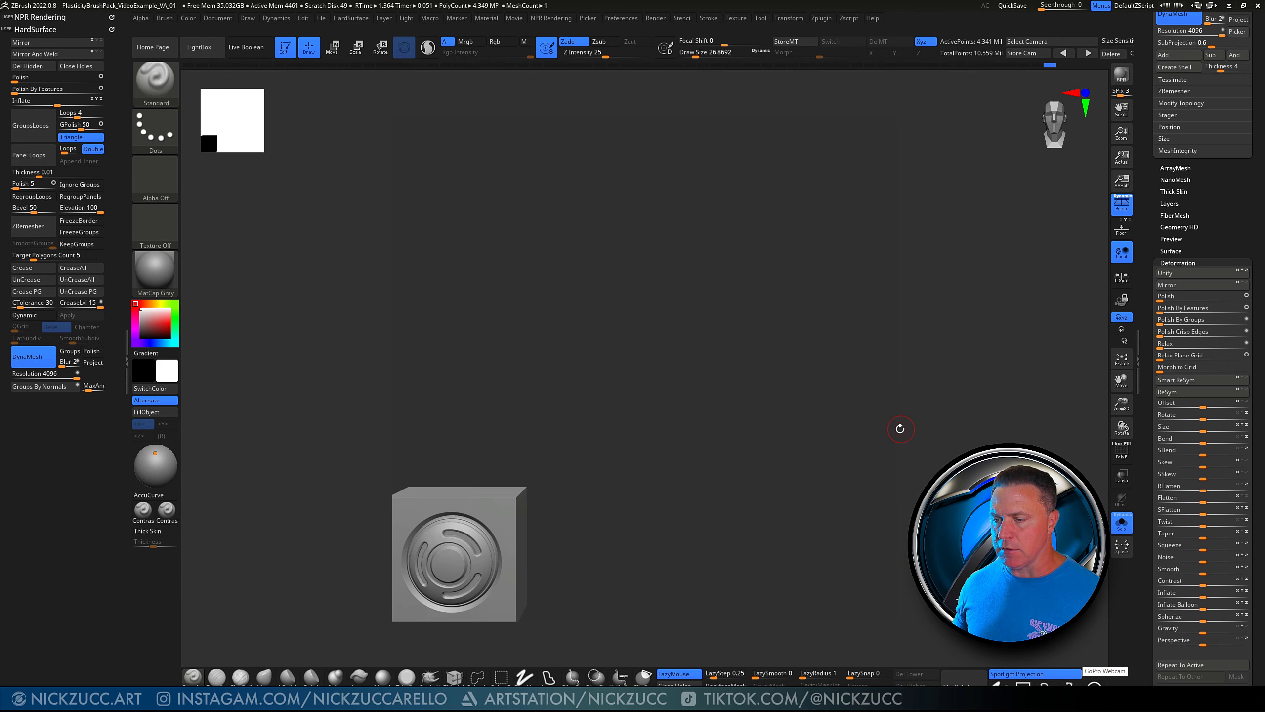
key("f")
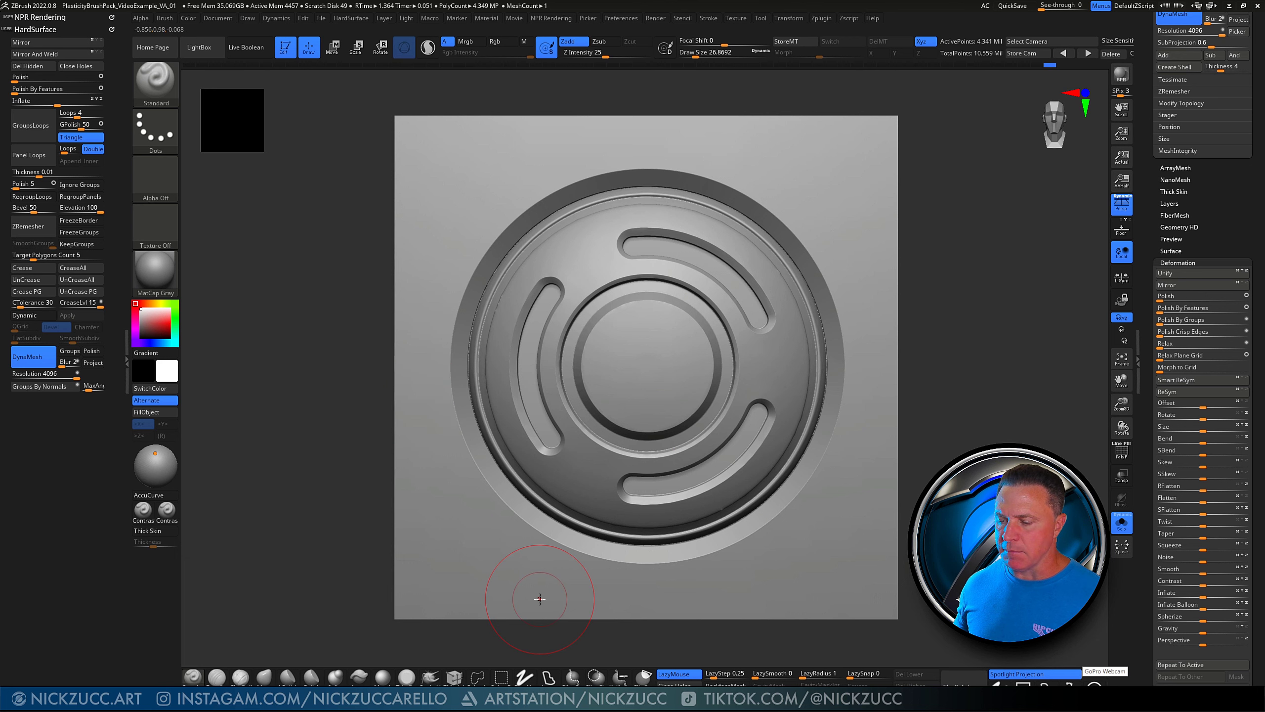
Turn off perspective, reframe the model, and check the document at actual size before returning to antialiased half size
left_click(1122, 203)
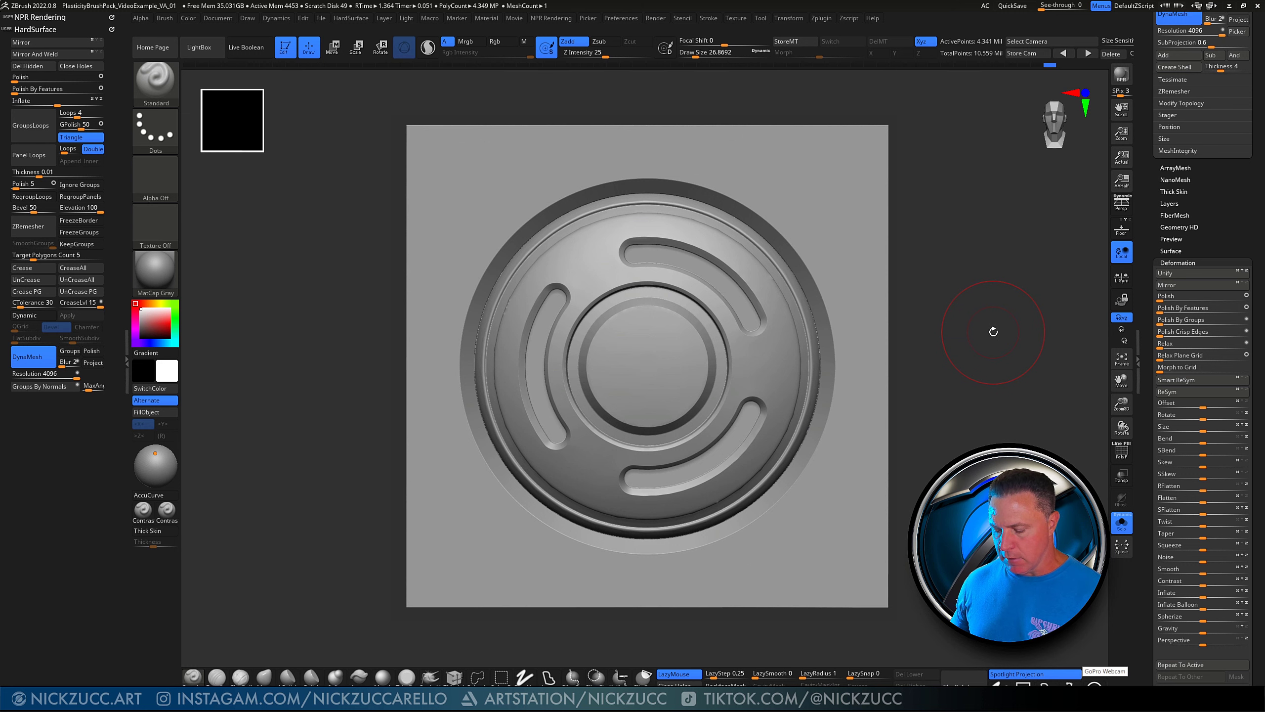
key("f")
key("f")
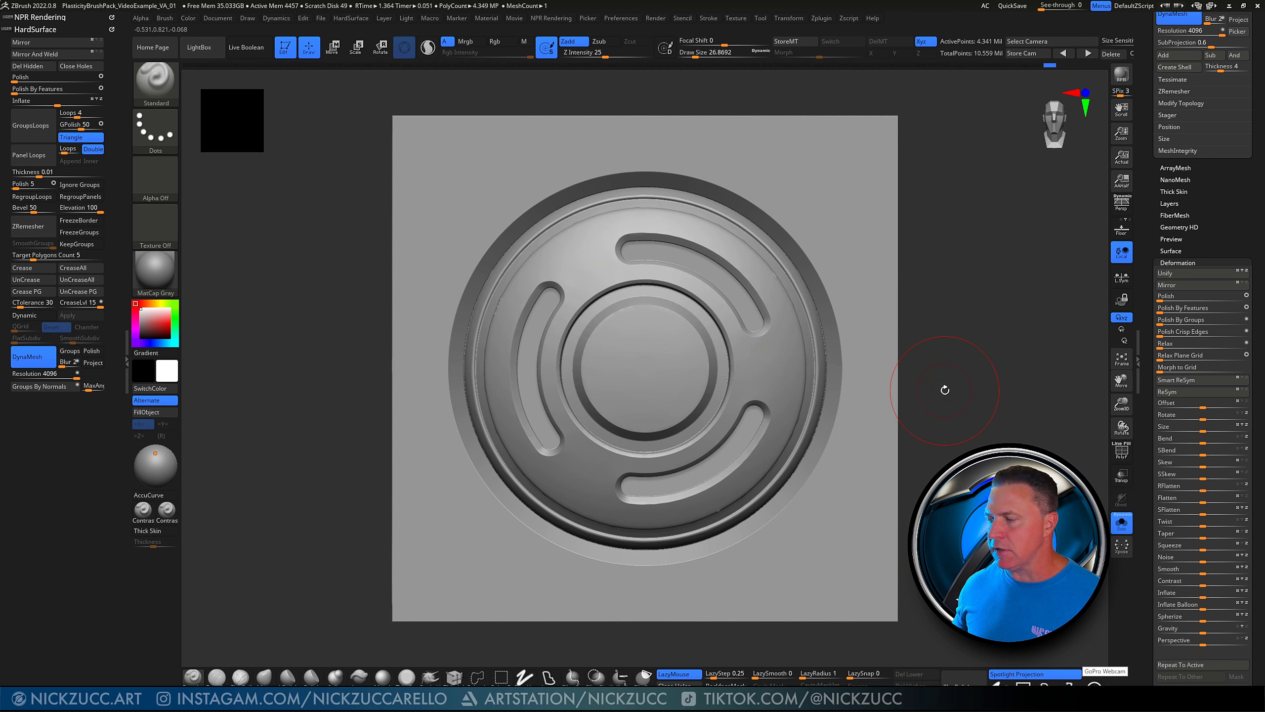
left_click(1127, 159)
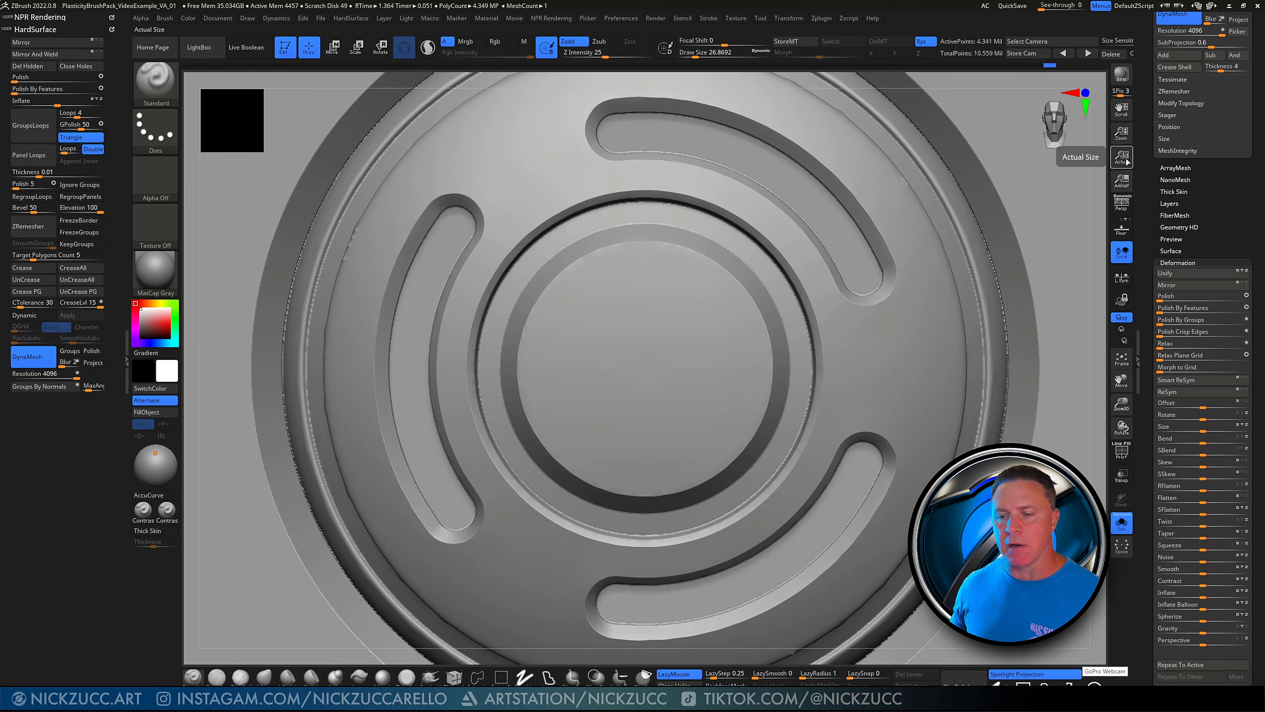
left_click(1127, 185)
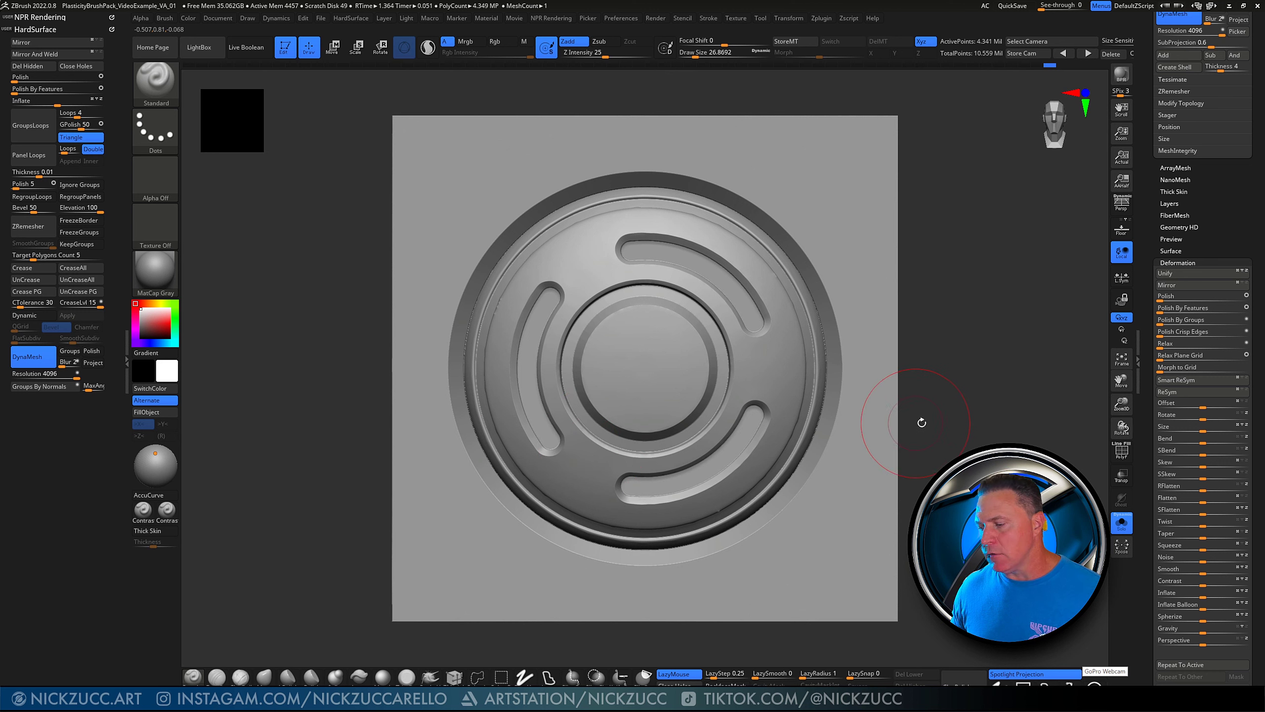
Scale the model up slightly within the document view and capture it as a new alpha with GrabDoc
right_click_drag(952, 416, 952, 419, "ctrl")
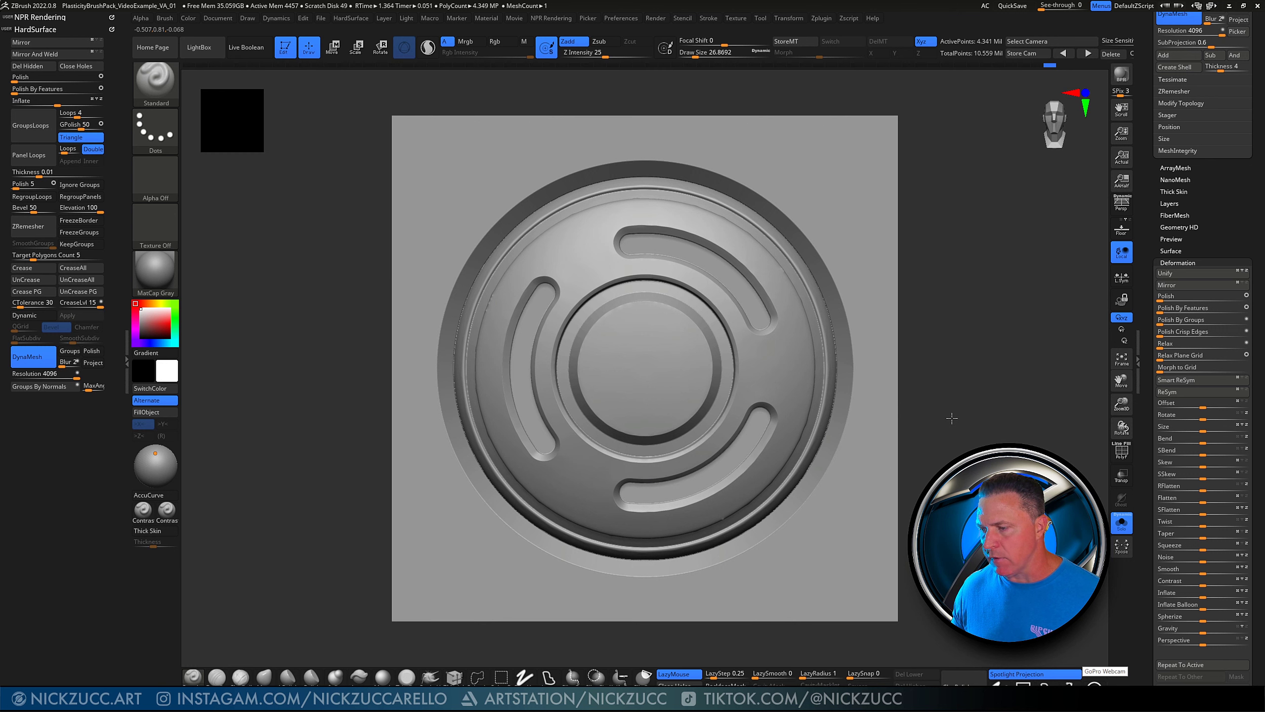
right_click_drag(952, 418, 952, 419, "ctrl")
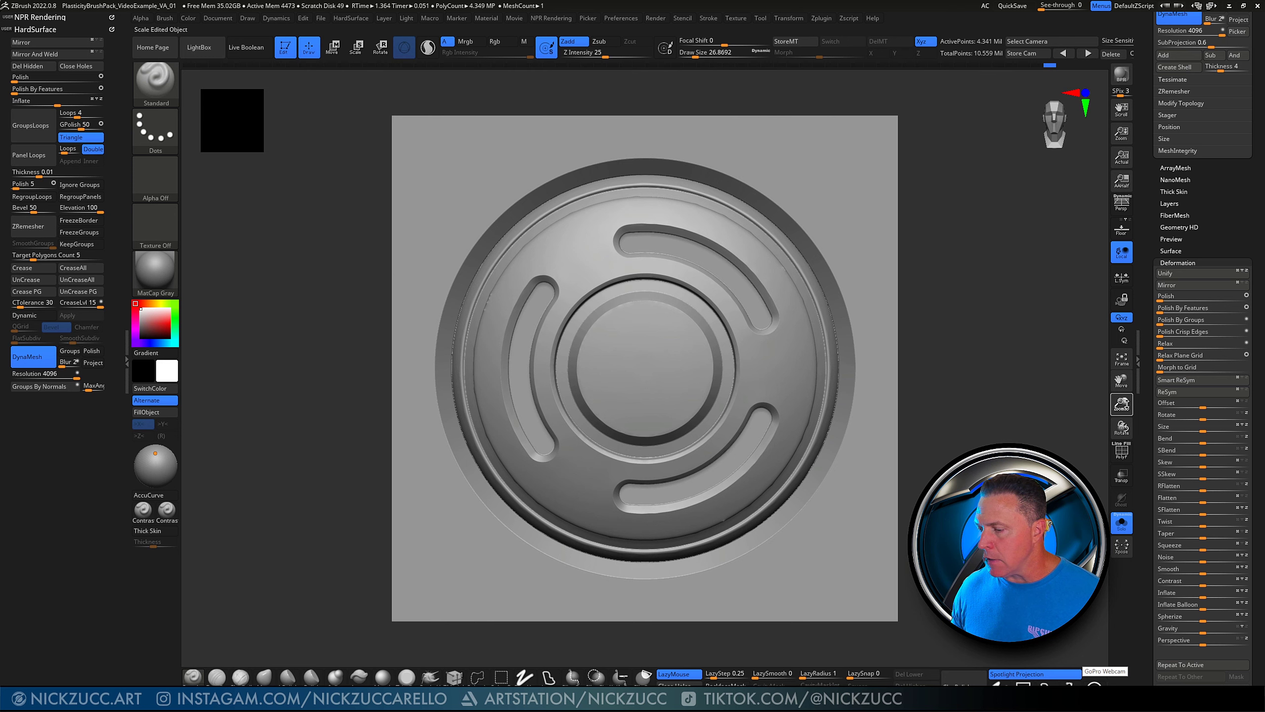
left_click_drag(1127, 404, 1128, 402)
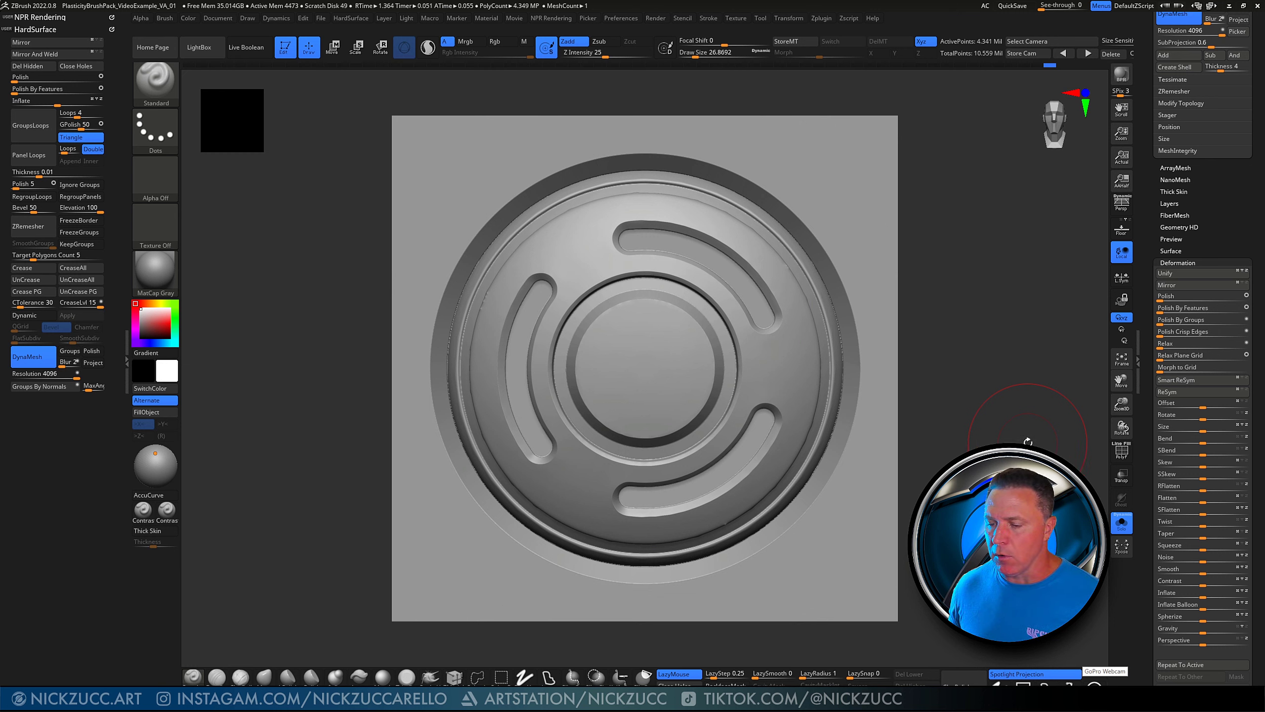
left_click(1129, 405)
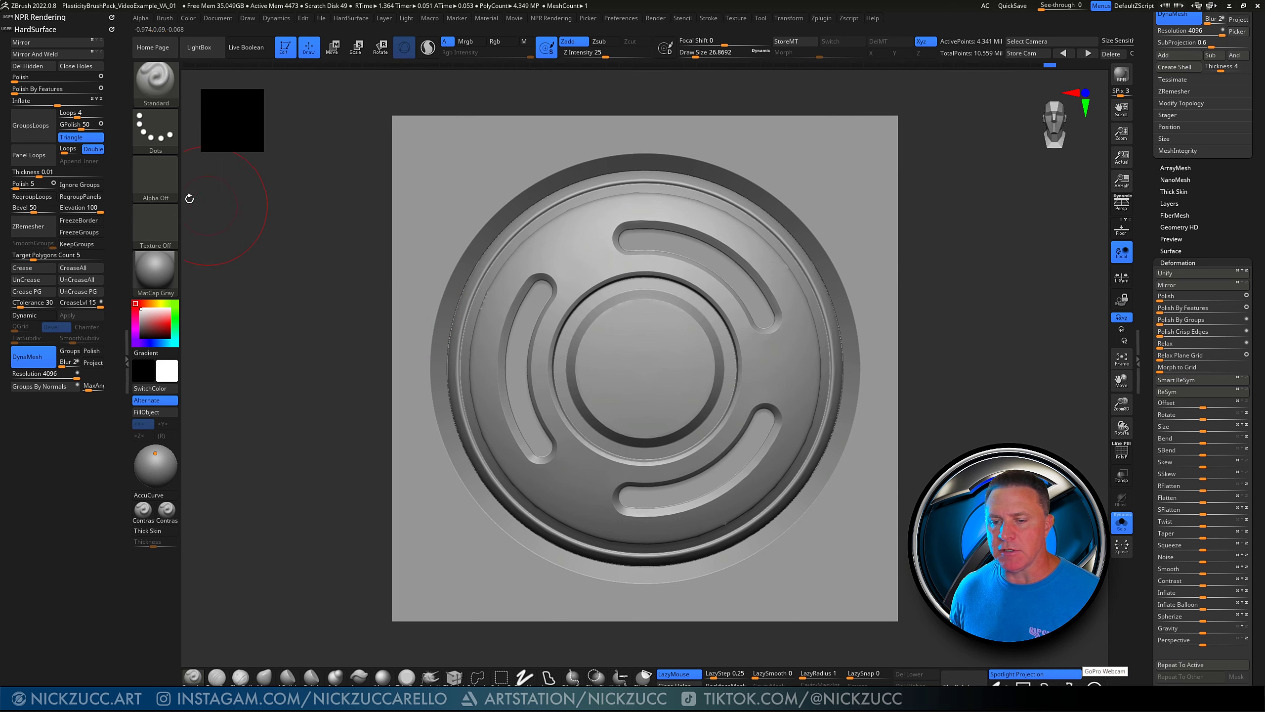
left_click(156, 179)
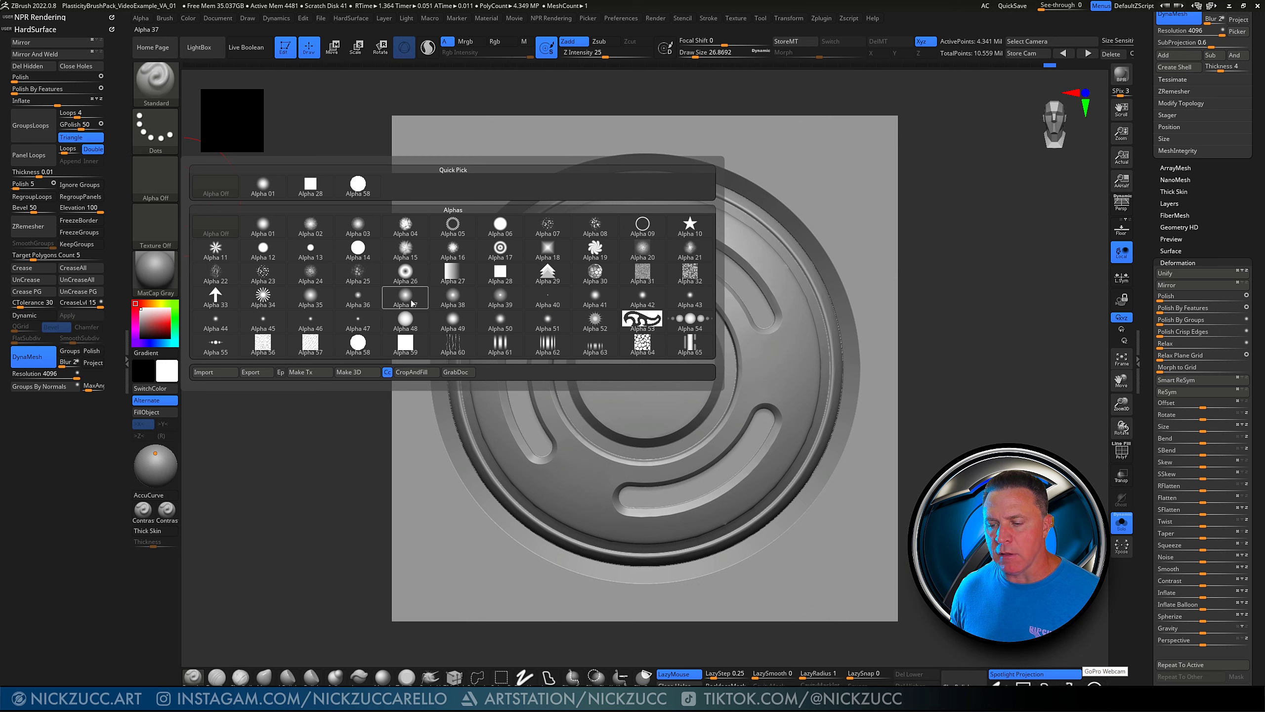
left_click(460, 374)
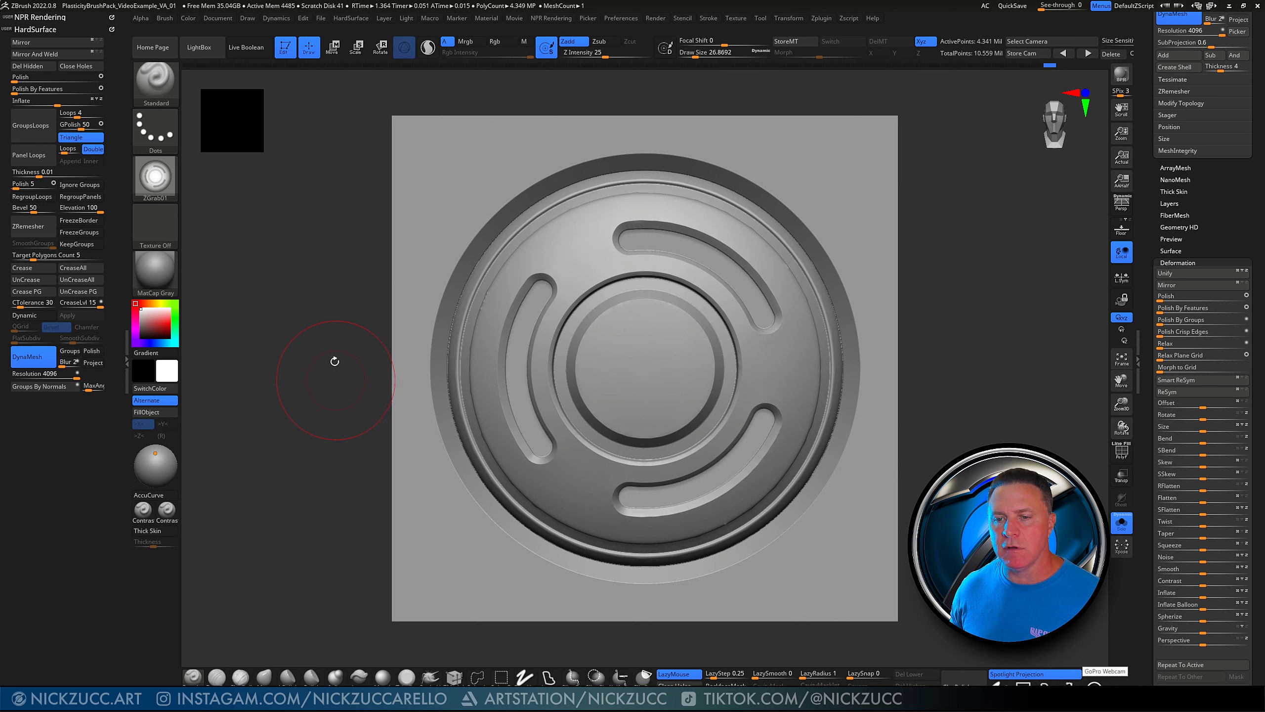
Clone the Standard brush with the grabbed alpha and set its stroke to DragRect
left_click(165, 19)
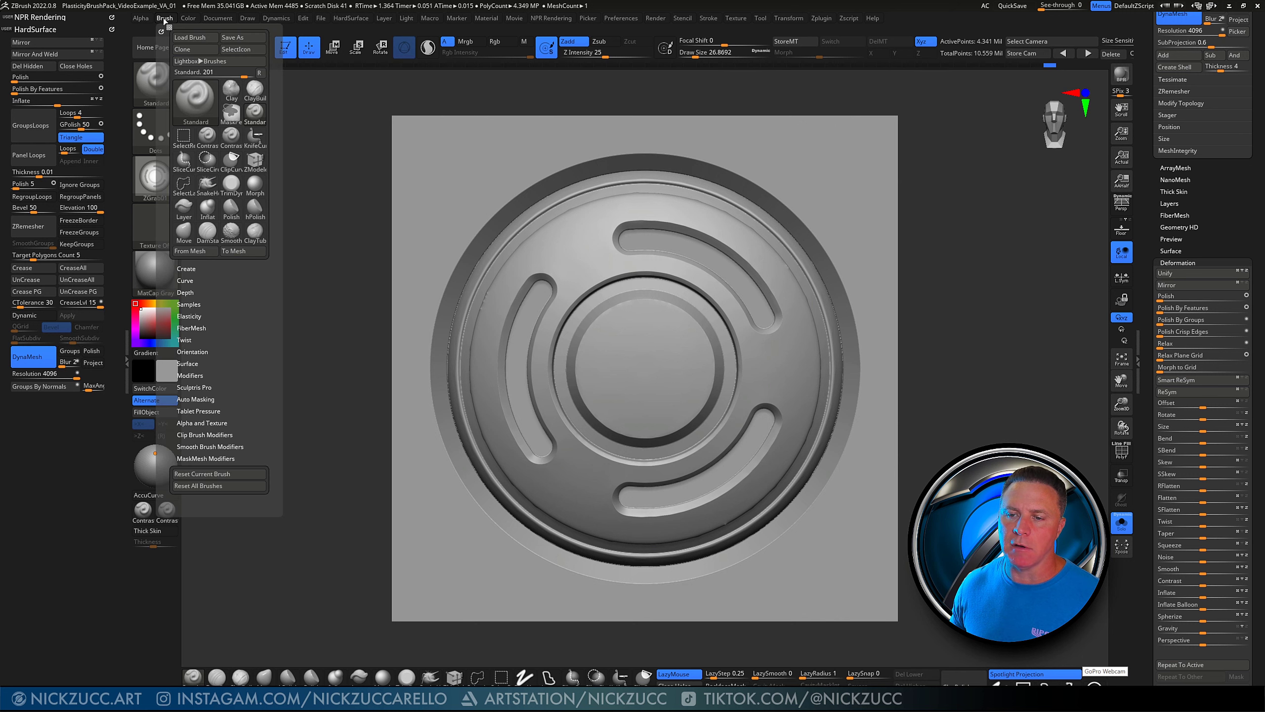
left_click(190, 50)
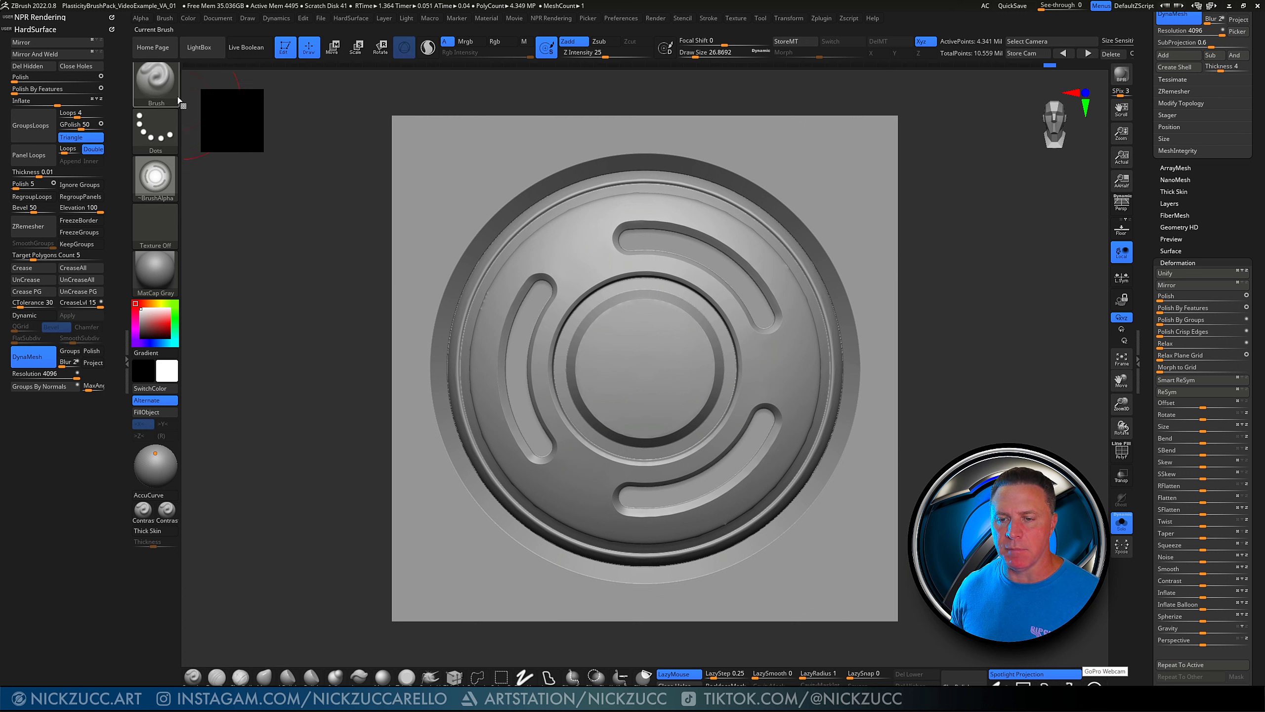
left_click(162, 134)
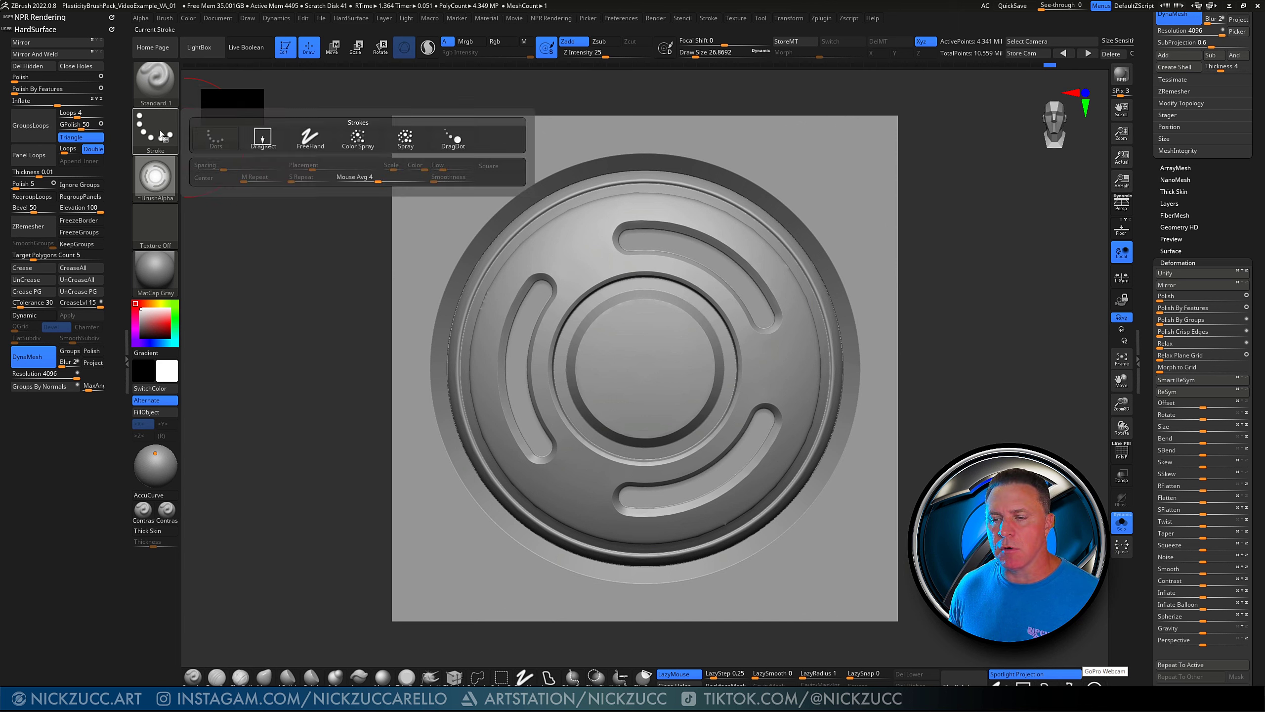
left_click(263, 139)
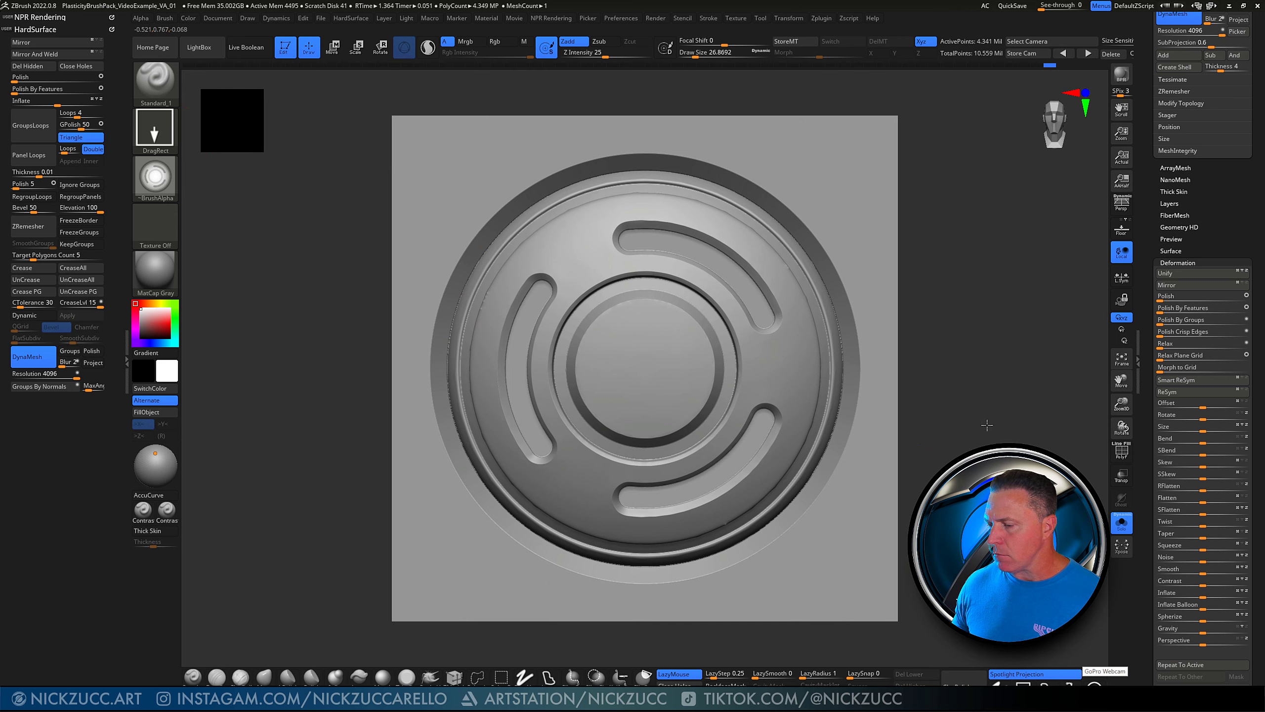
Load PolySphere.ZTL from the LightBox tool library as the active tool
right_click_drag(987, 425, 969, 410, "ctrl")
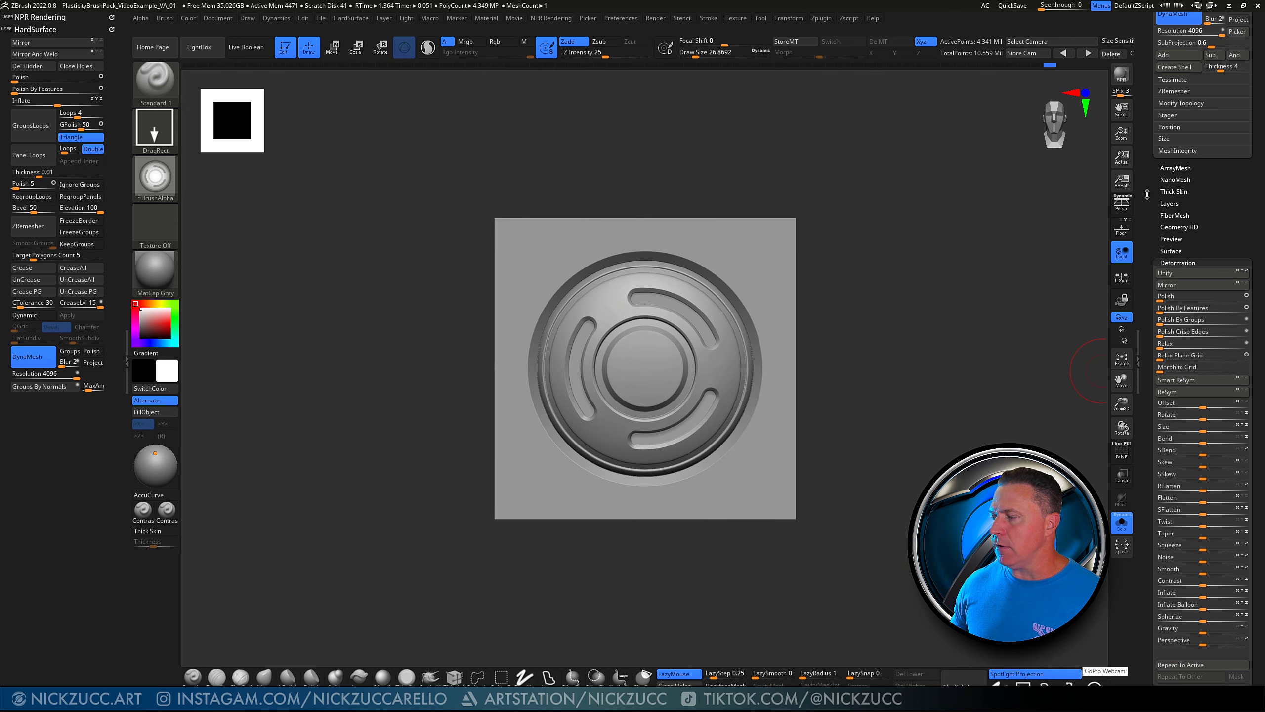
left_click_drag(1147, 195, 1148, 459)
left_click_drag(1151, 174, 1153, 265)
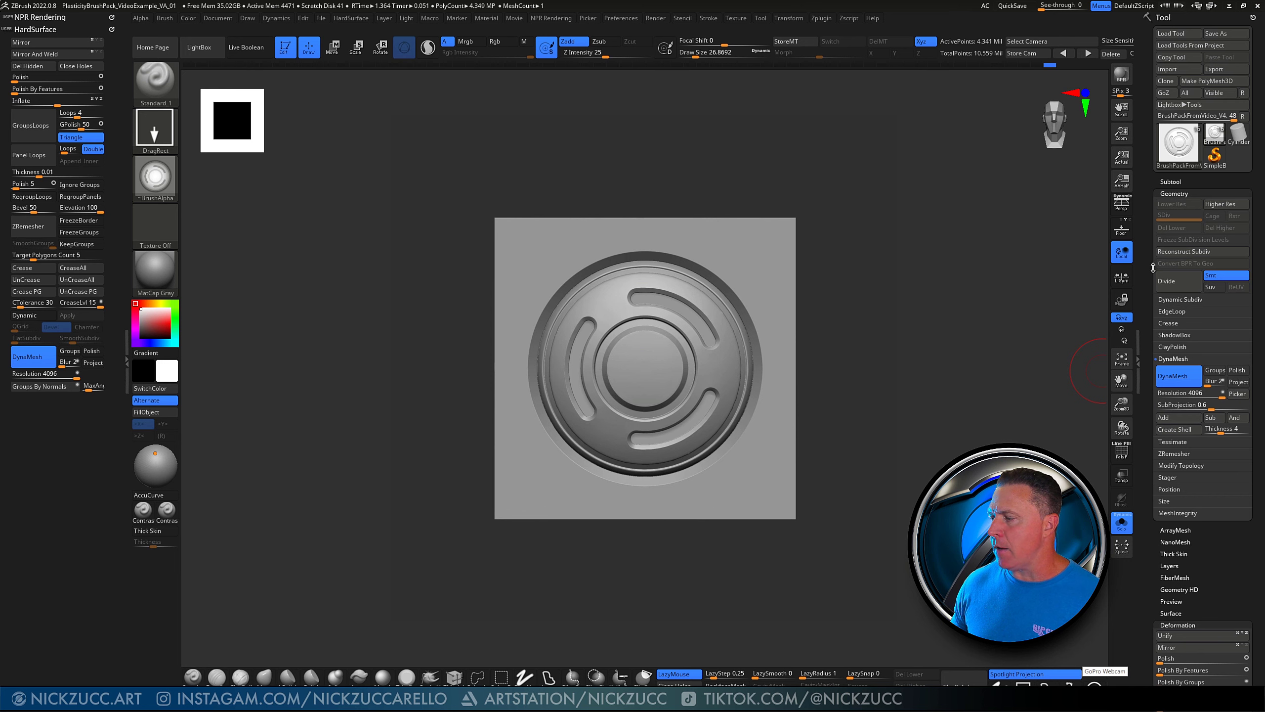
left_click(1171, 181)
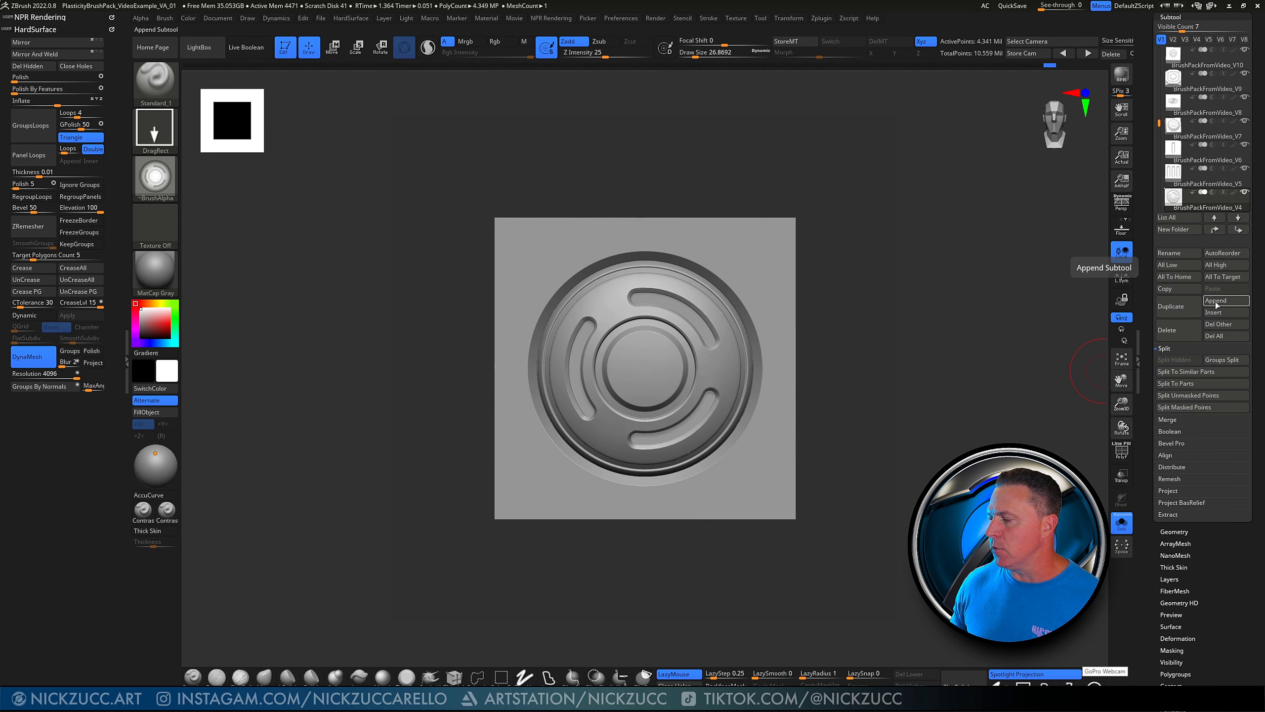
left_click_drag(1151, 117, 1157, 283)
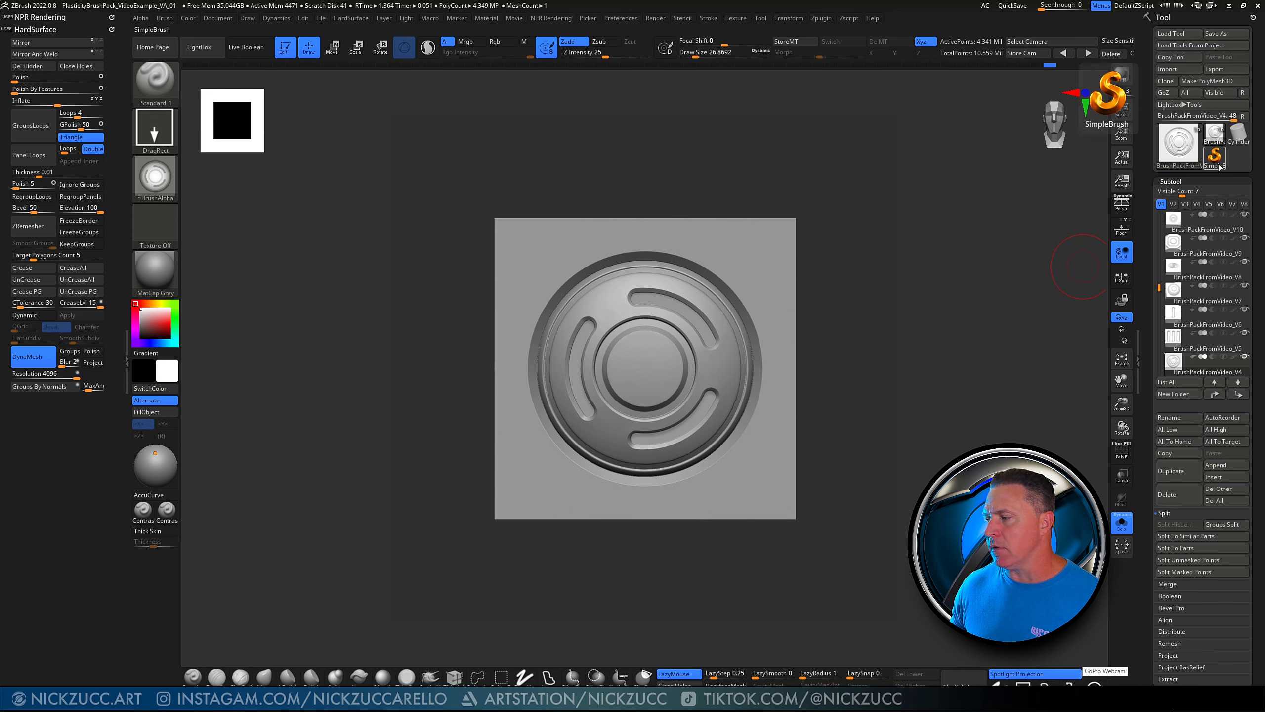
left_click(1179, 144)
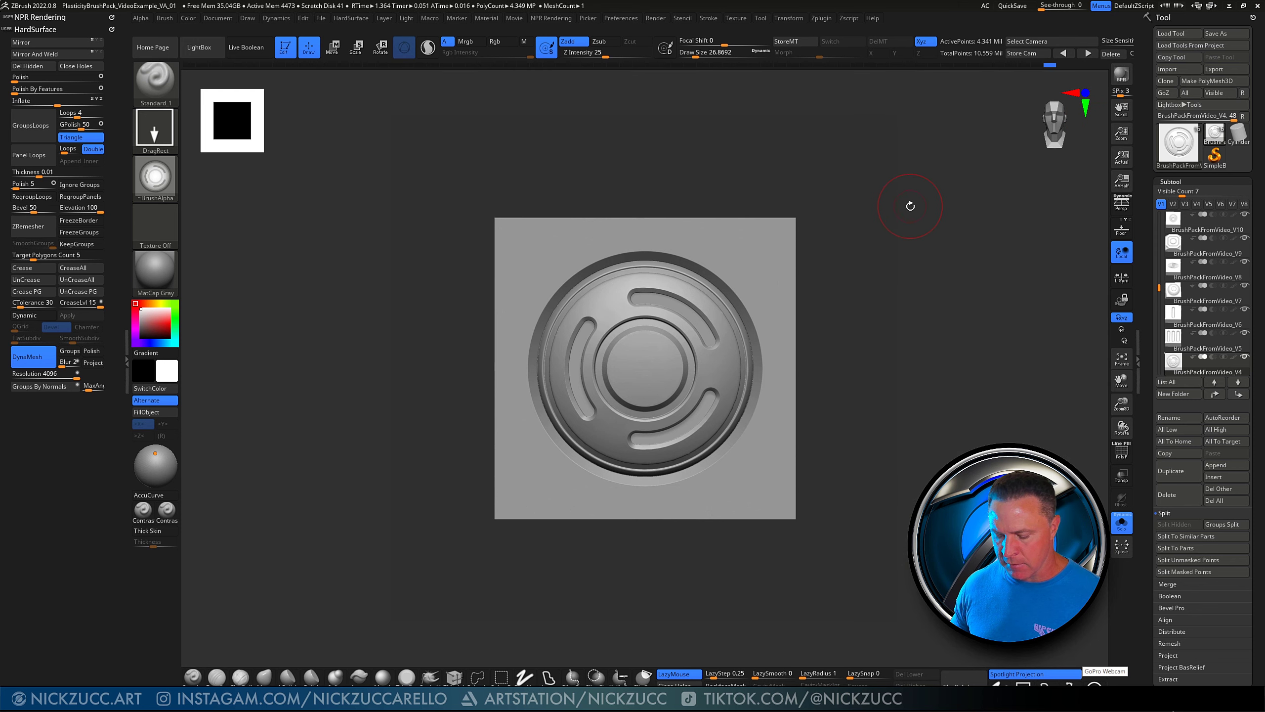
key("comma")
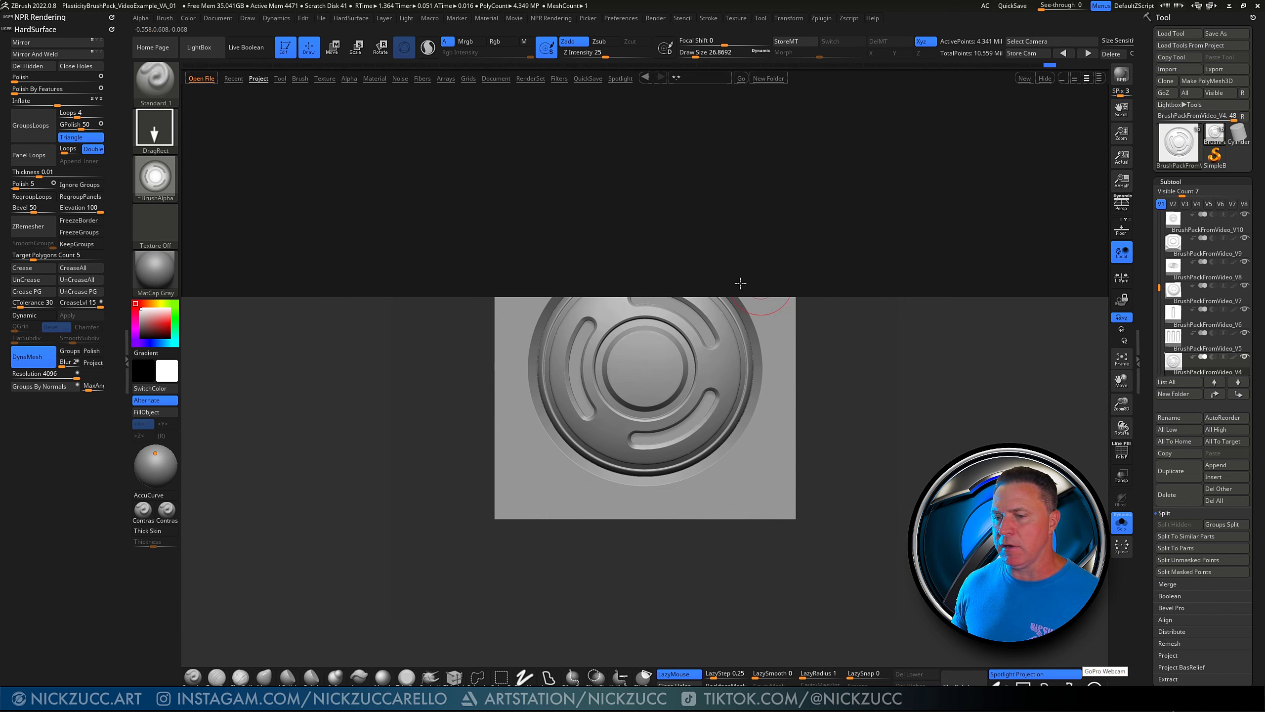
left_click(280, 78)
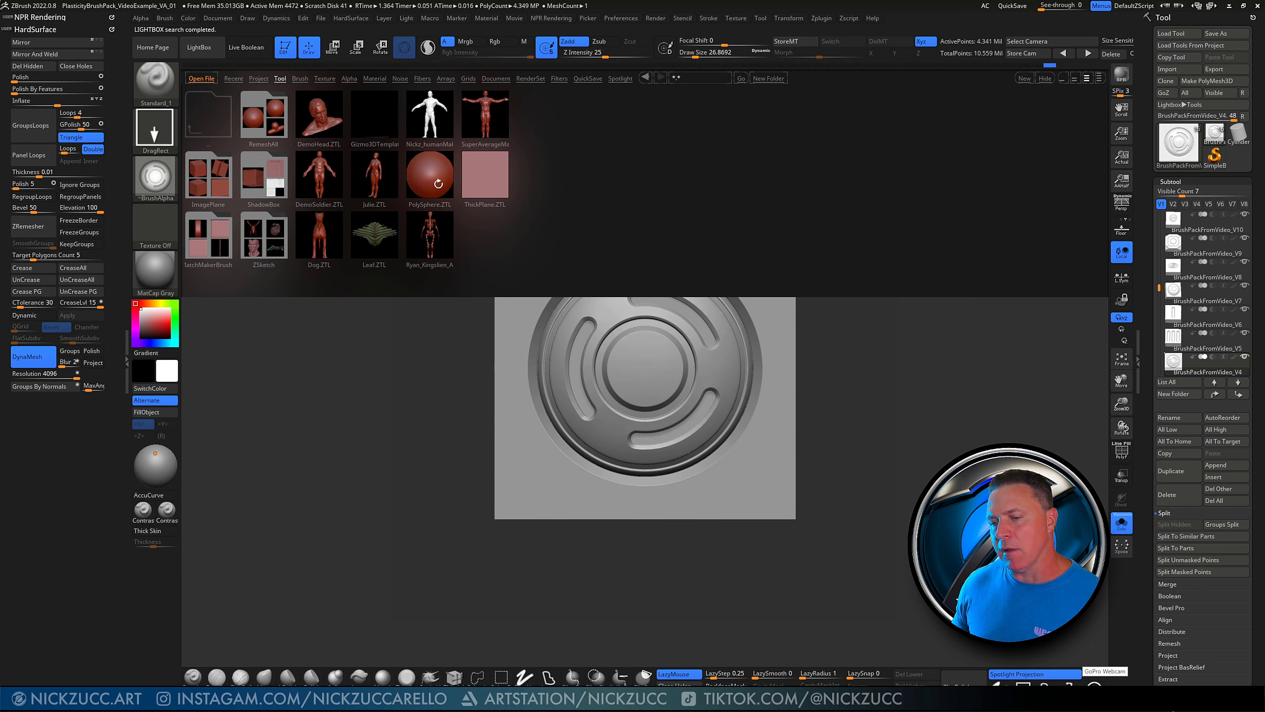
double_click(438, 185)
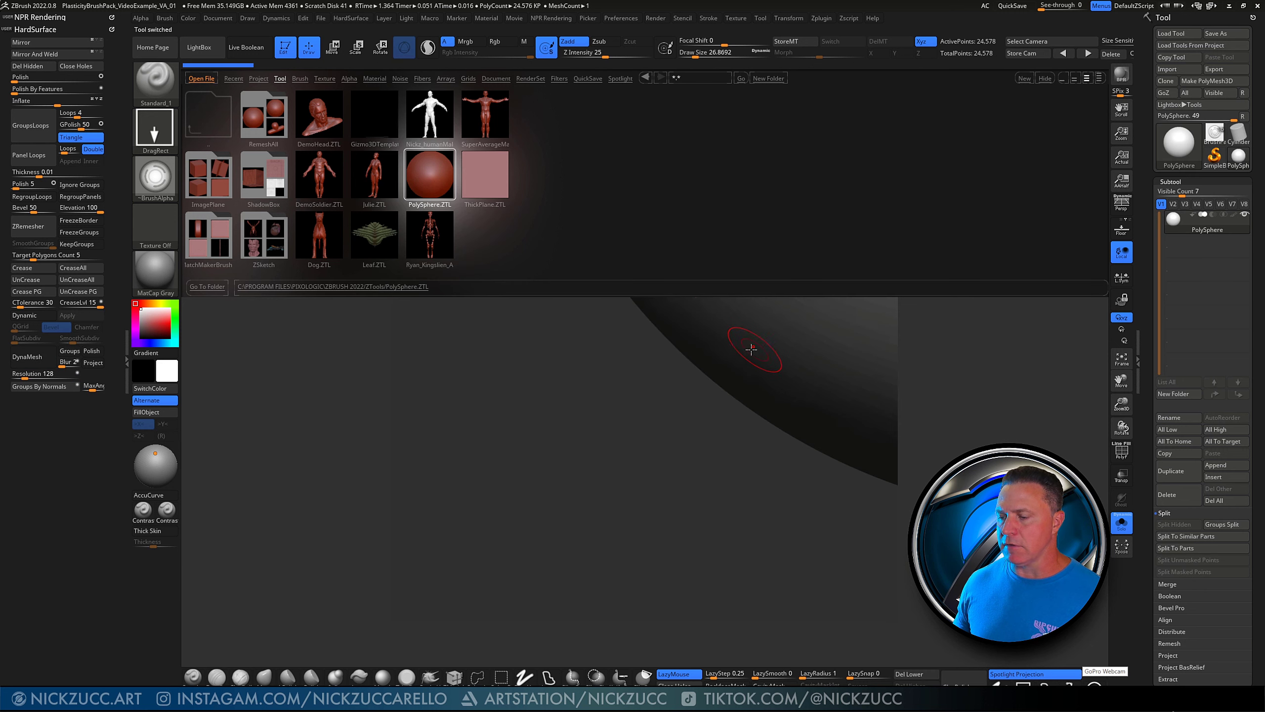
Hide LightBox and frame the whole sphere in the view with its polygon wireframe displayed
key("comma")
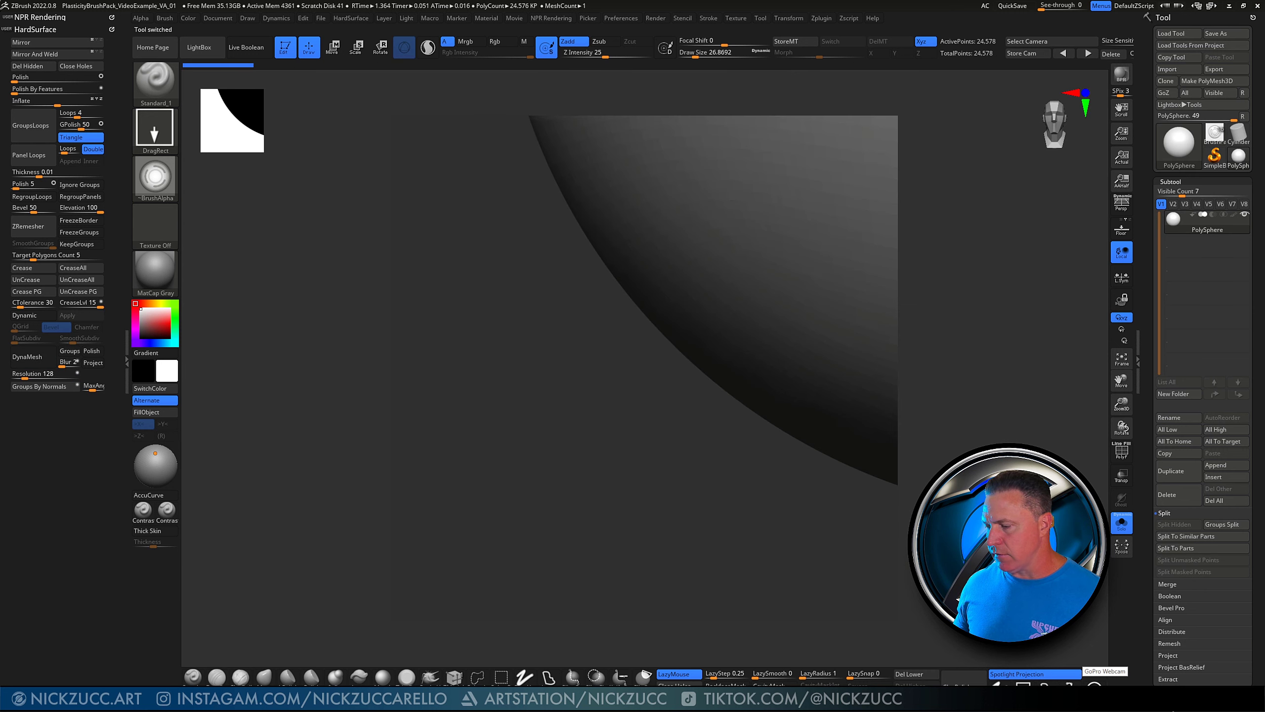
left_click_drag(782, 497, 974, 305, "alt")
key("f")
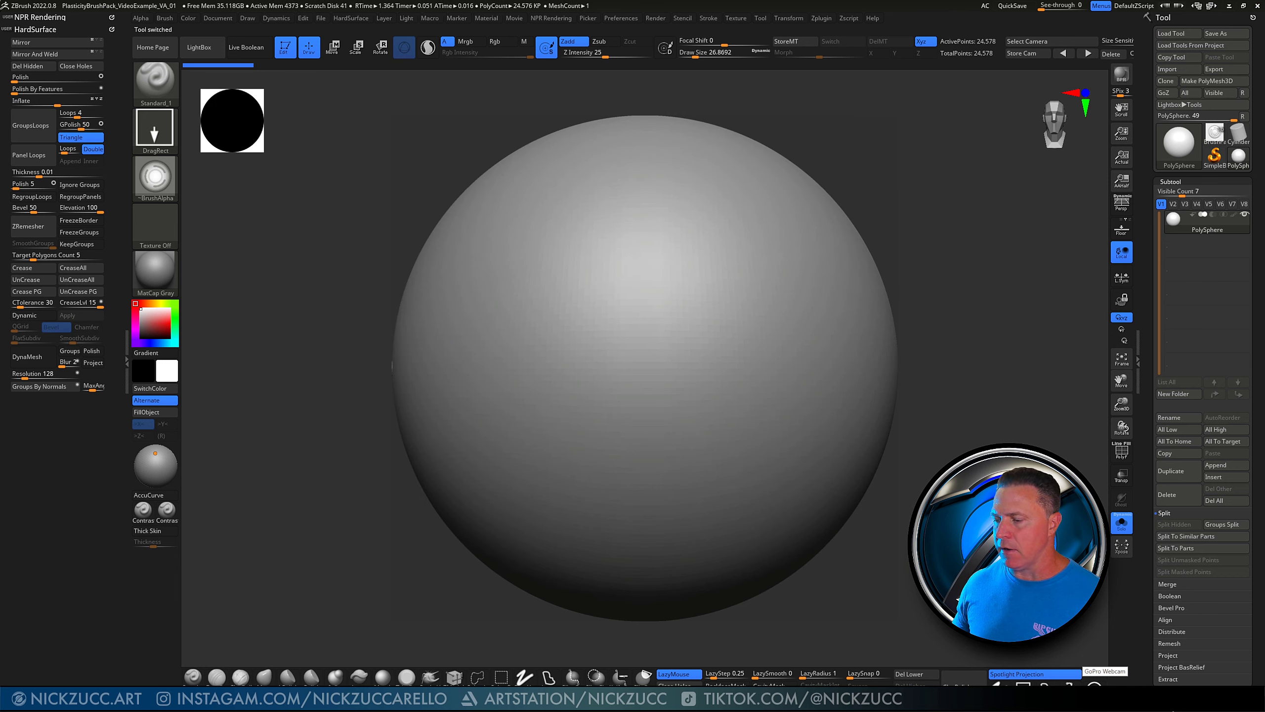
left_click(1122, 451)
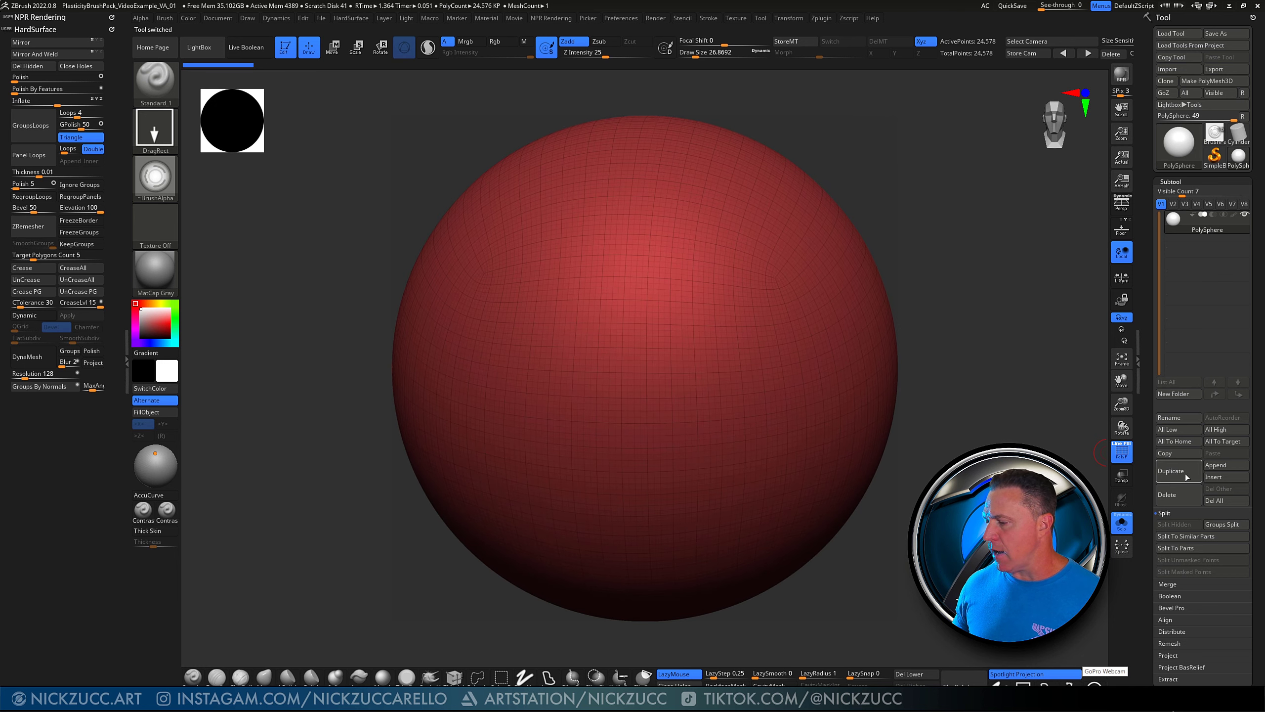
scroll(1192, 421, "down", 1)
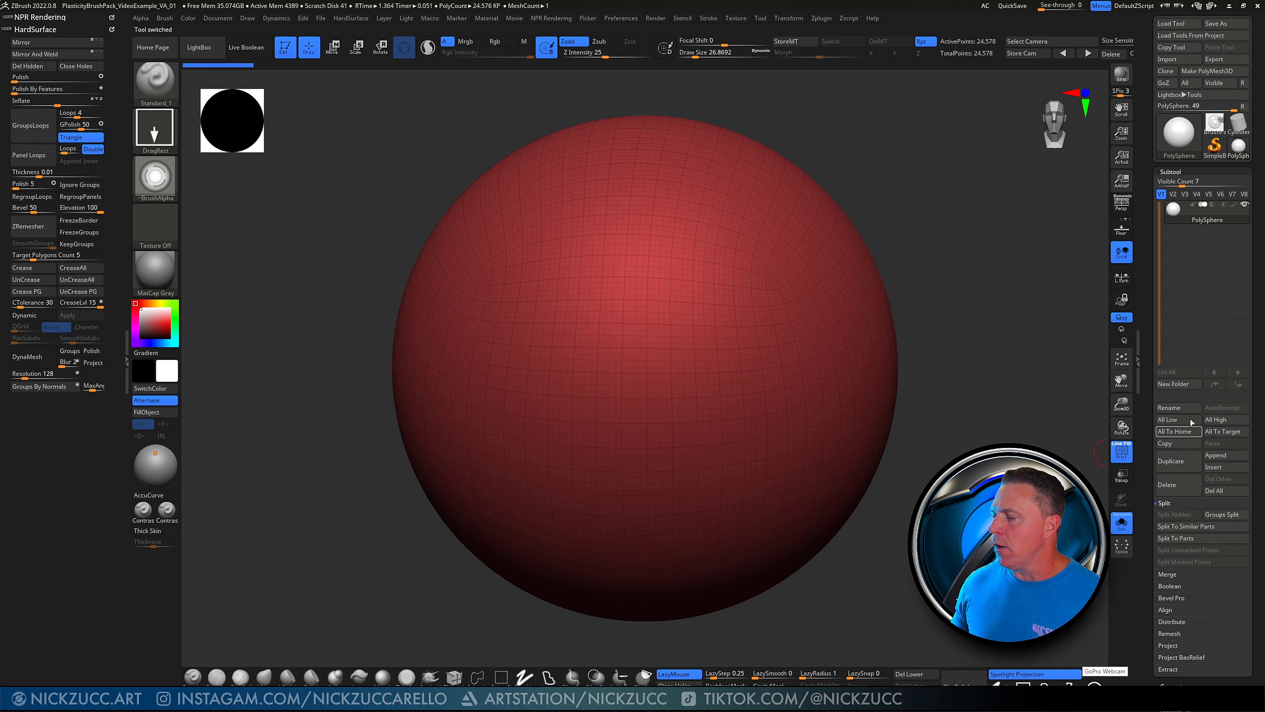
left_click(1224, 455)
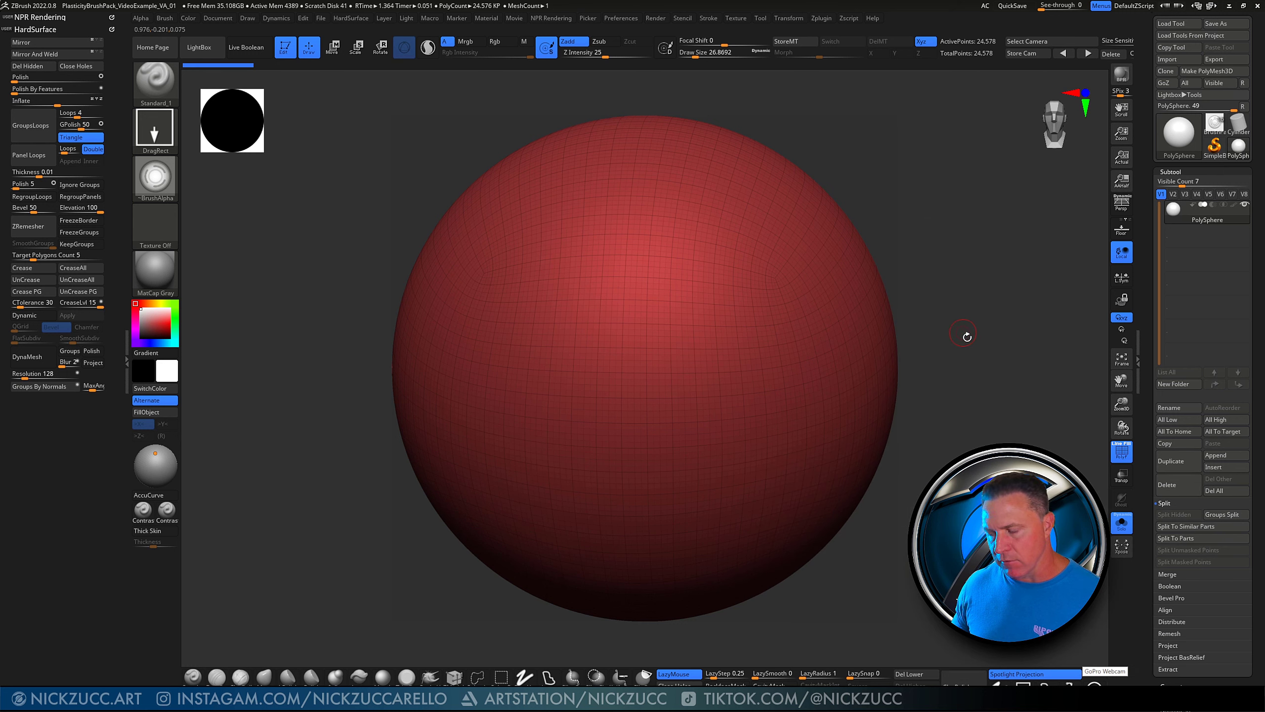
left_click_drag(979, 345, 995, 347)
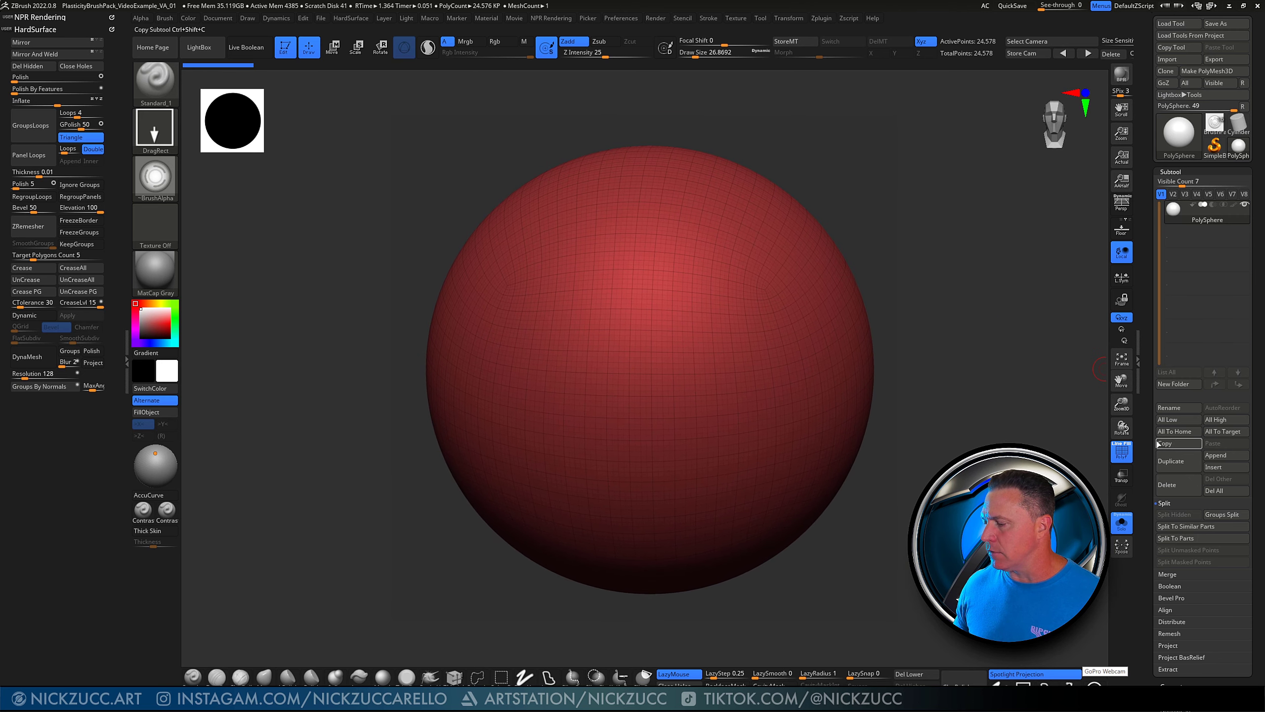
Subdivide the PolySphere up to SDiv level 5 and turn its wireframe display off
scroll(1159, 412, "down", 1)
left_click_drag(1158, 414, 1161, 158)
left_click(1174, 407)
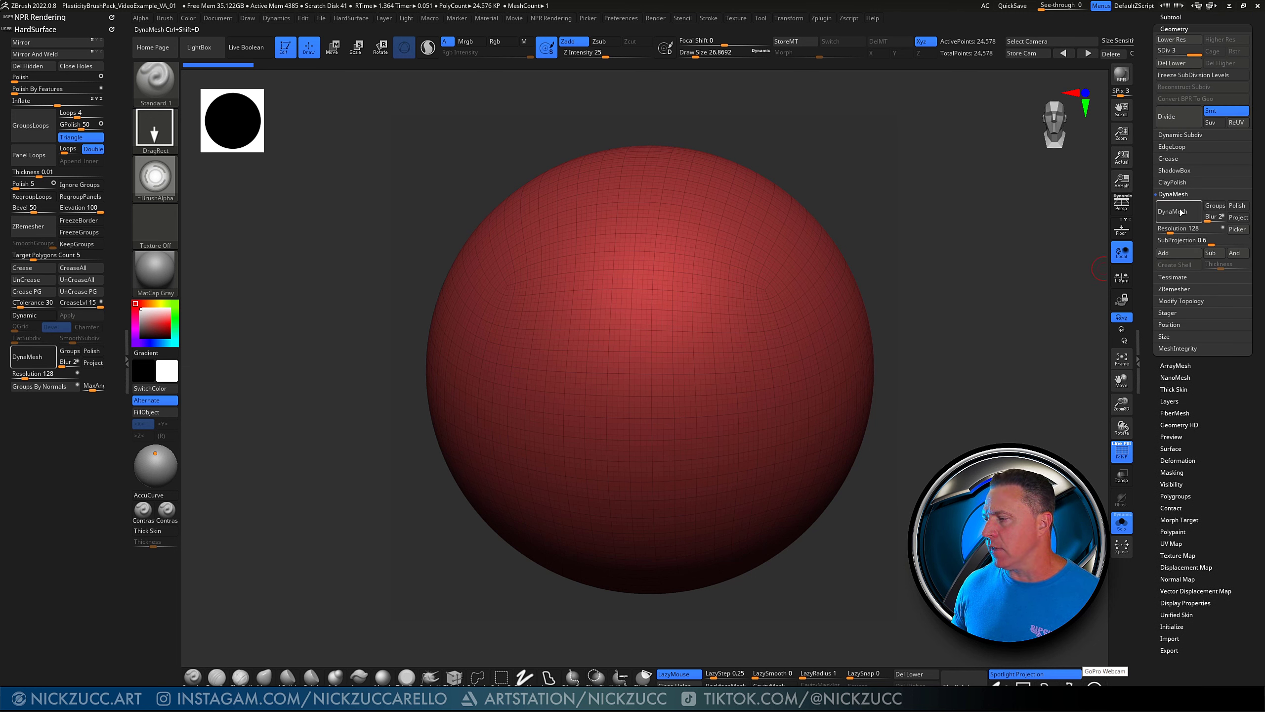
left_click_drag(1147, 78, 1149, 169)
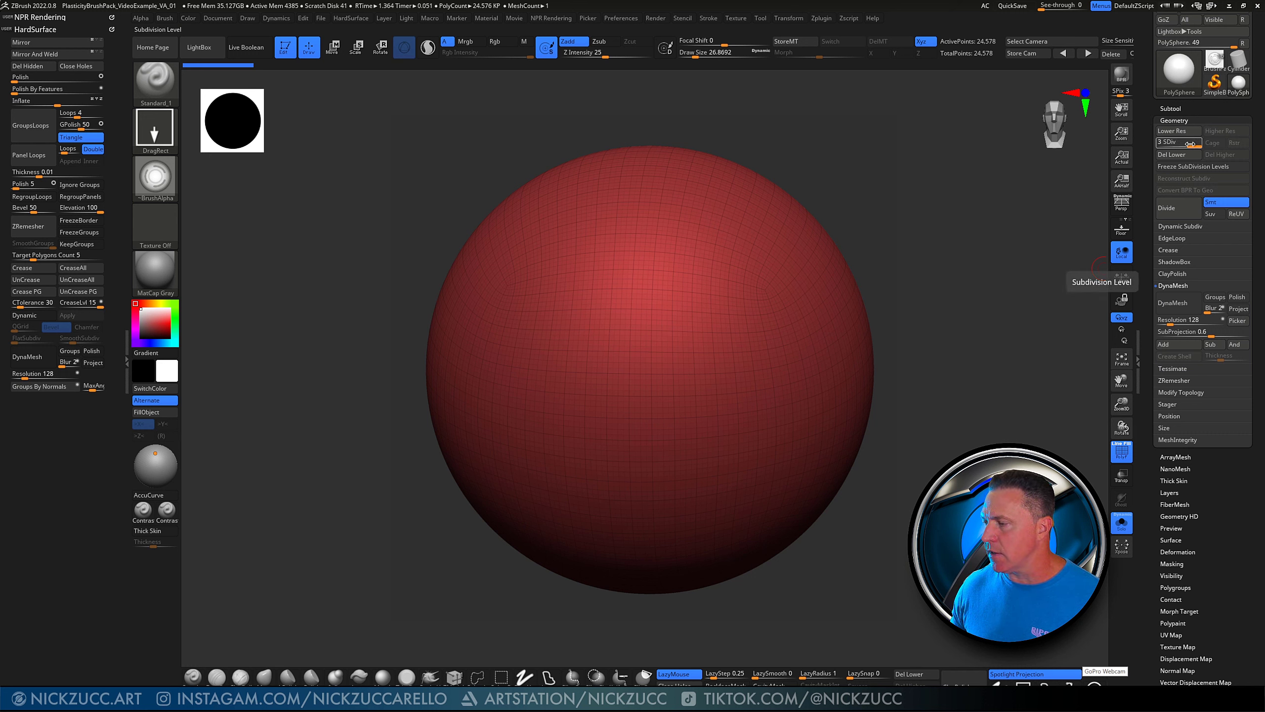
mouse_move(1182, 145)
left_mouse_down()
mouse_move(1146, 143)
mouse_move(1205, 145)
left_mouse_up()
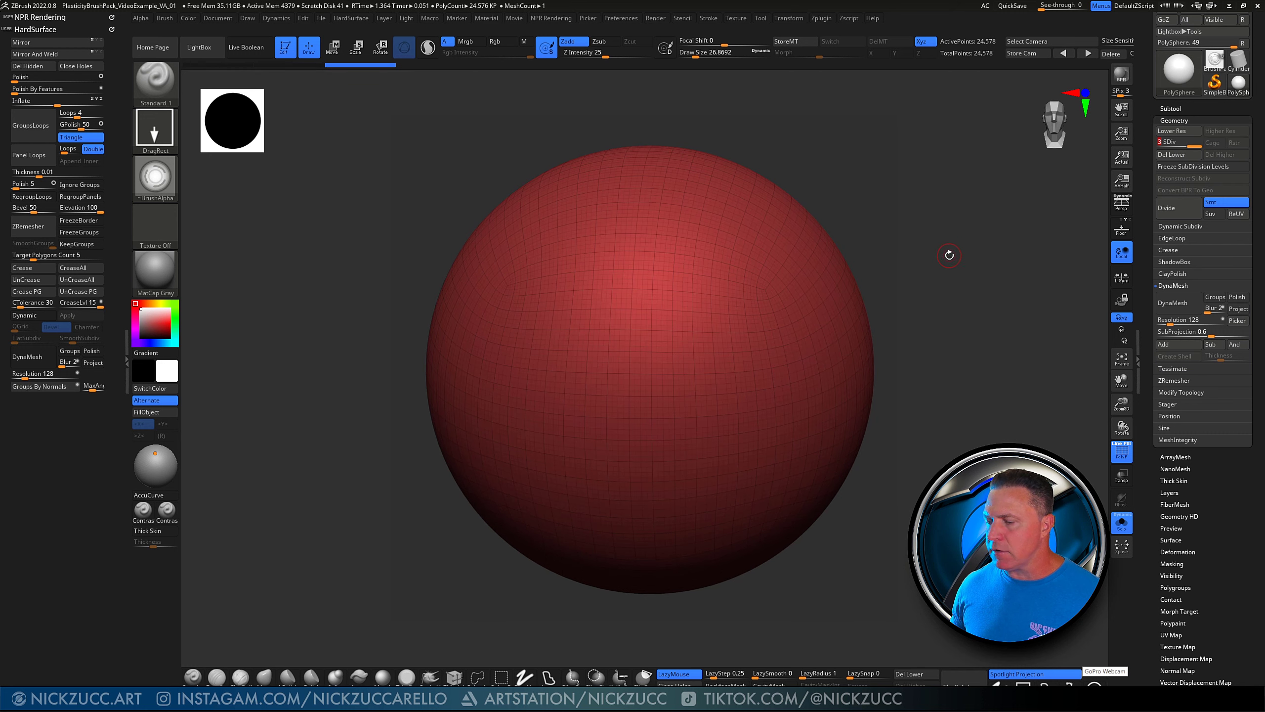
key("ctrl")
key("ctrl+d")
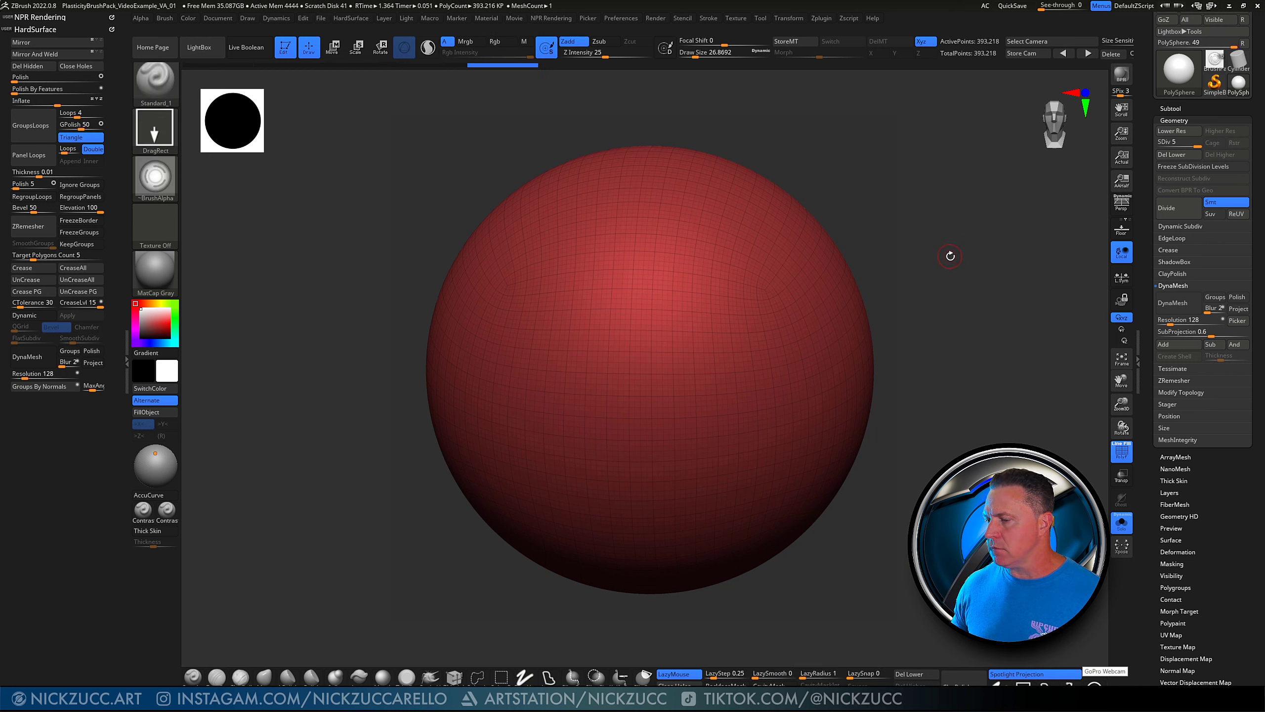
left_click(1122, 454)
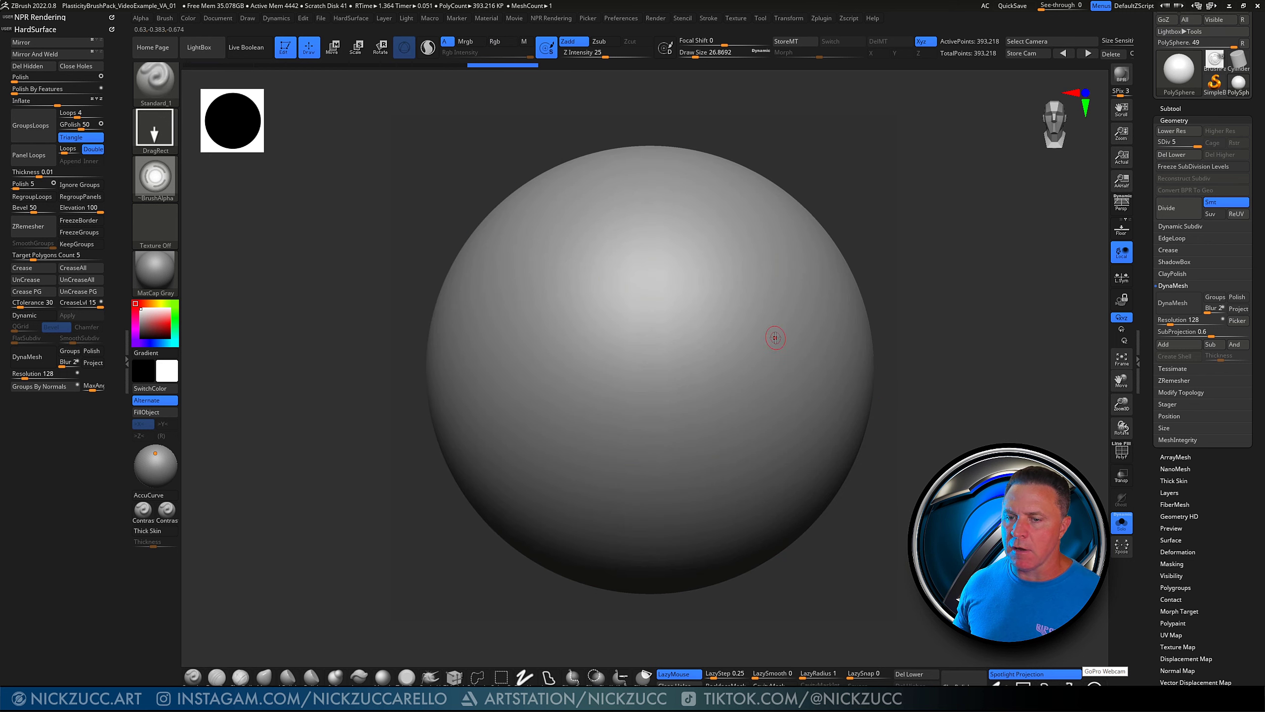
Stamp the grabbed alpha on the front of the sphere as a test, undoing each stamp
mouse_move(657, 353)
left_mouse_down()
mouse_move(696, 460)
mouse_move(647, 468)
left_mouse_up()
left_click_drag(907, 267, 911, 259)
key("ctrl+z")
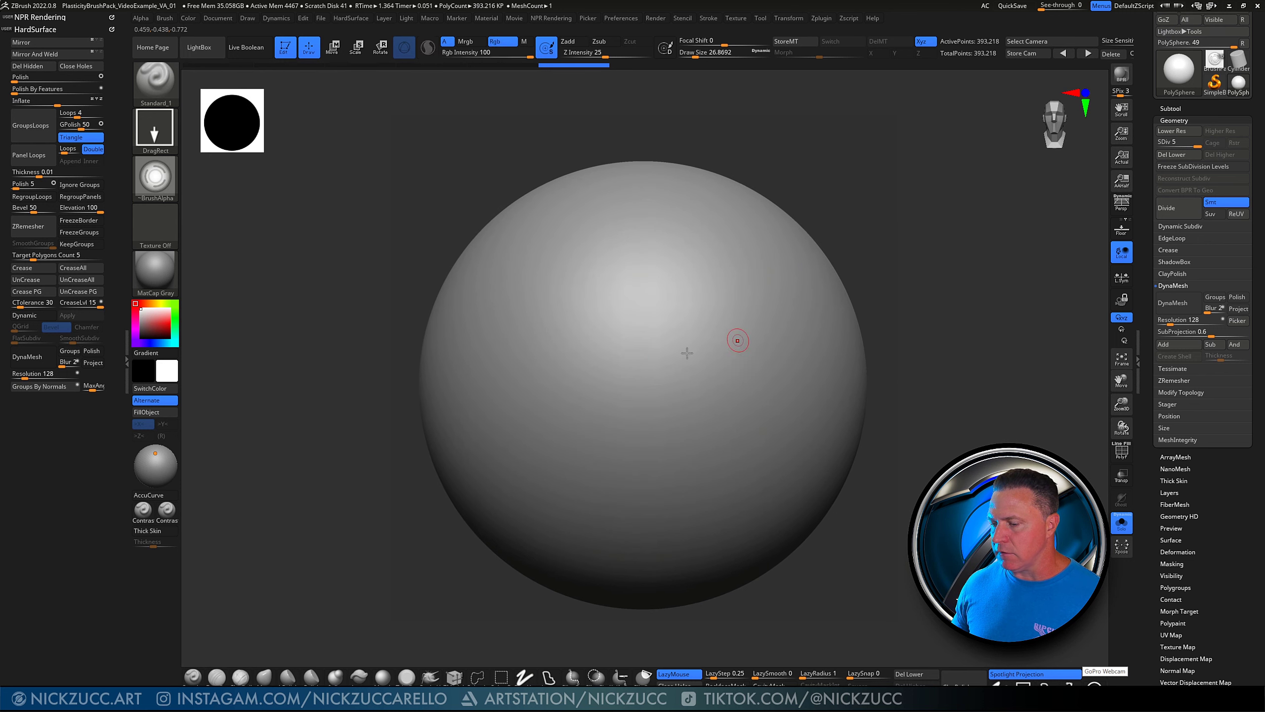
left_click_drag(890, 311, 893, 260)
left_click_drag(635, 341, 674, 509)
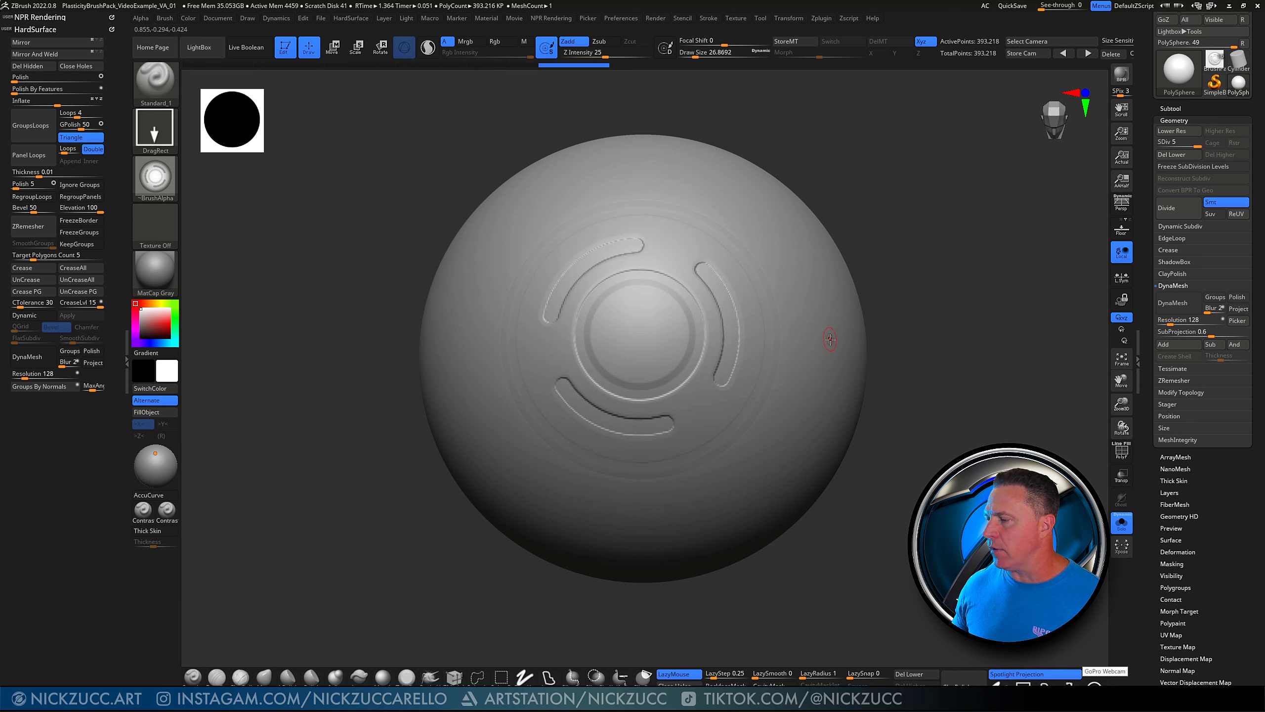
key("ctrl+z")
Subdivide the sphere to SDiv level 6 and make one test stamp of the alpha, undoing it
key("ctrl+d")
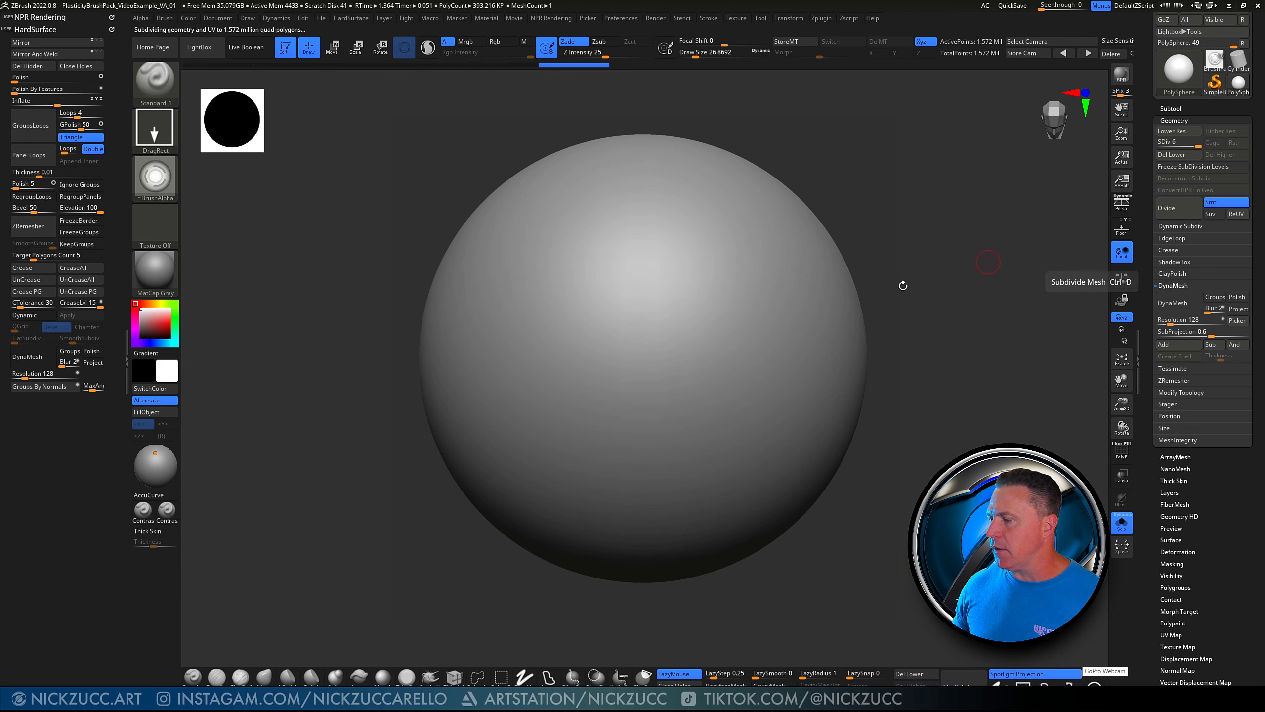
left_click_drag(664, 322, 719, 496)
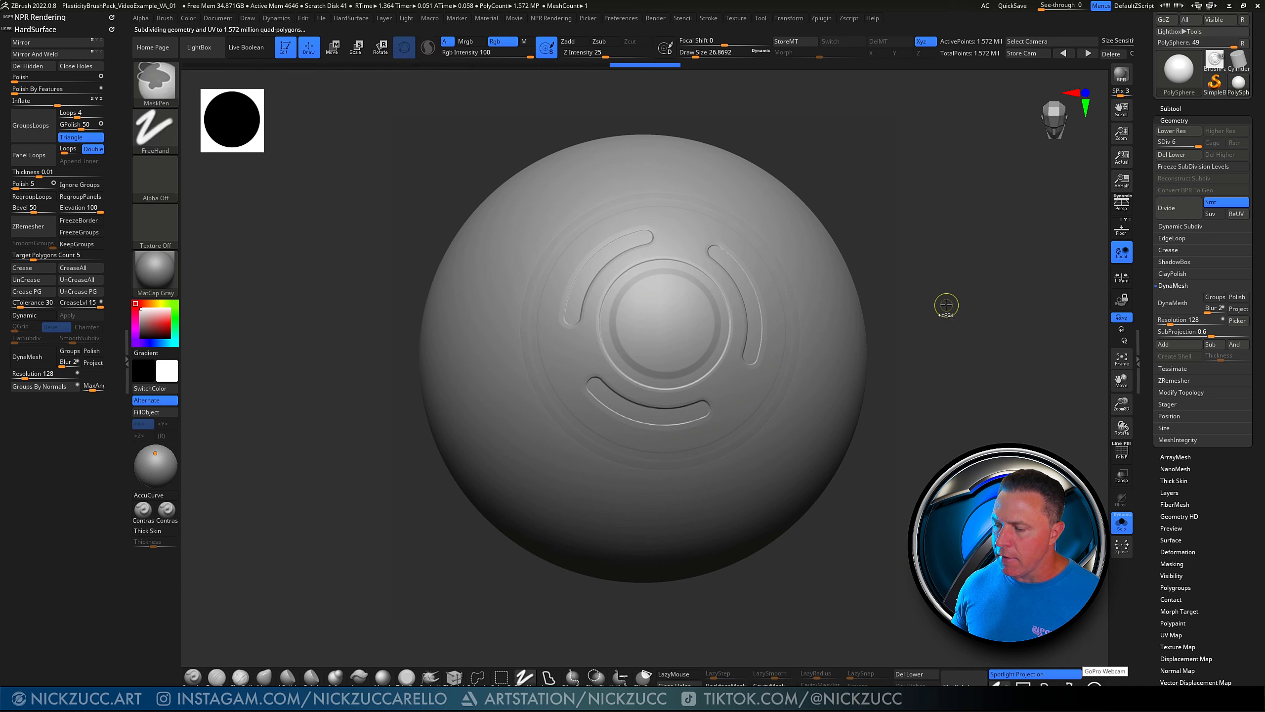
key("ctrl+z")
Increase the Draw Size to about 90 and make several test stamps on the sphere's front, undoing each
key("s")
left_click_drag(612, 356, 623, 356)
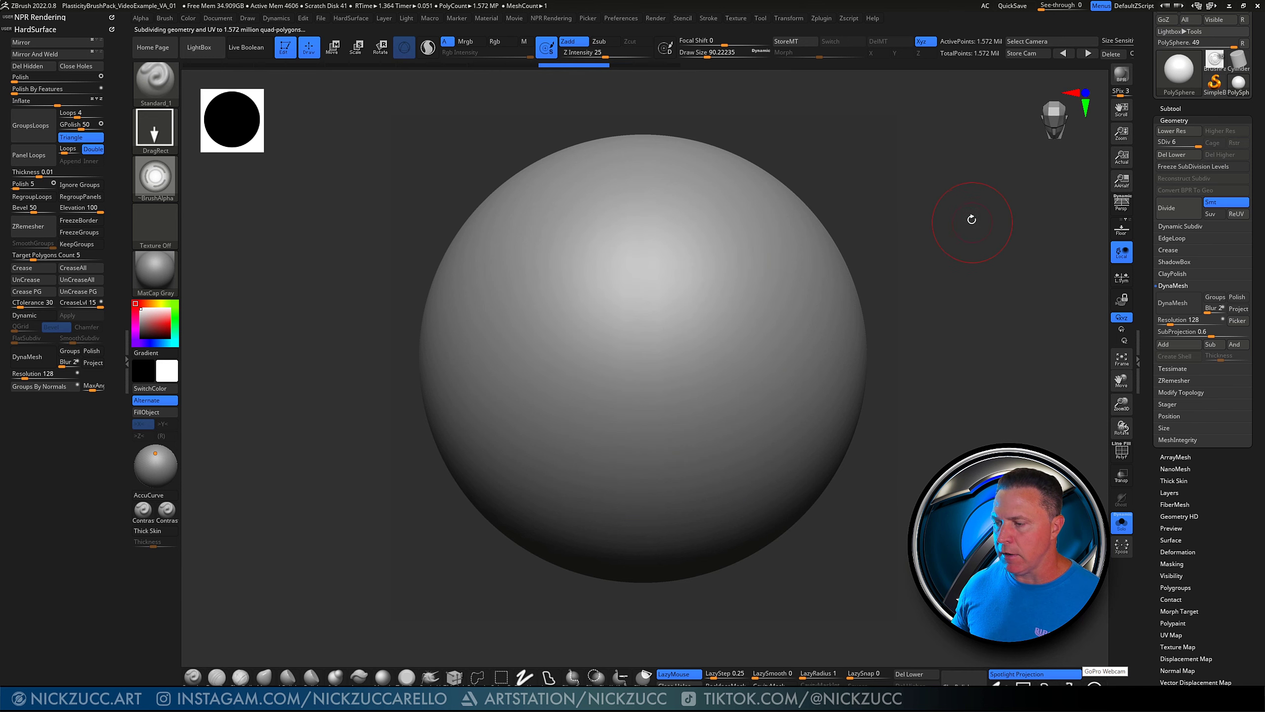
mouse_move(972, 218)
left_mouse_down("shift")
mouse_move(935, 263)
mouse_move(932, 212)
mouse_move(941, 257)
left_mouse_up("shift")
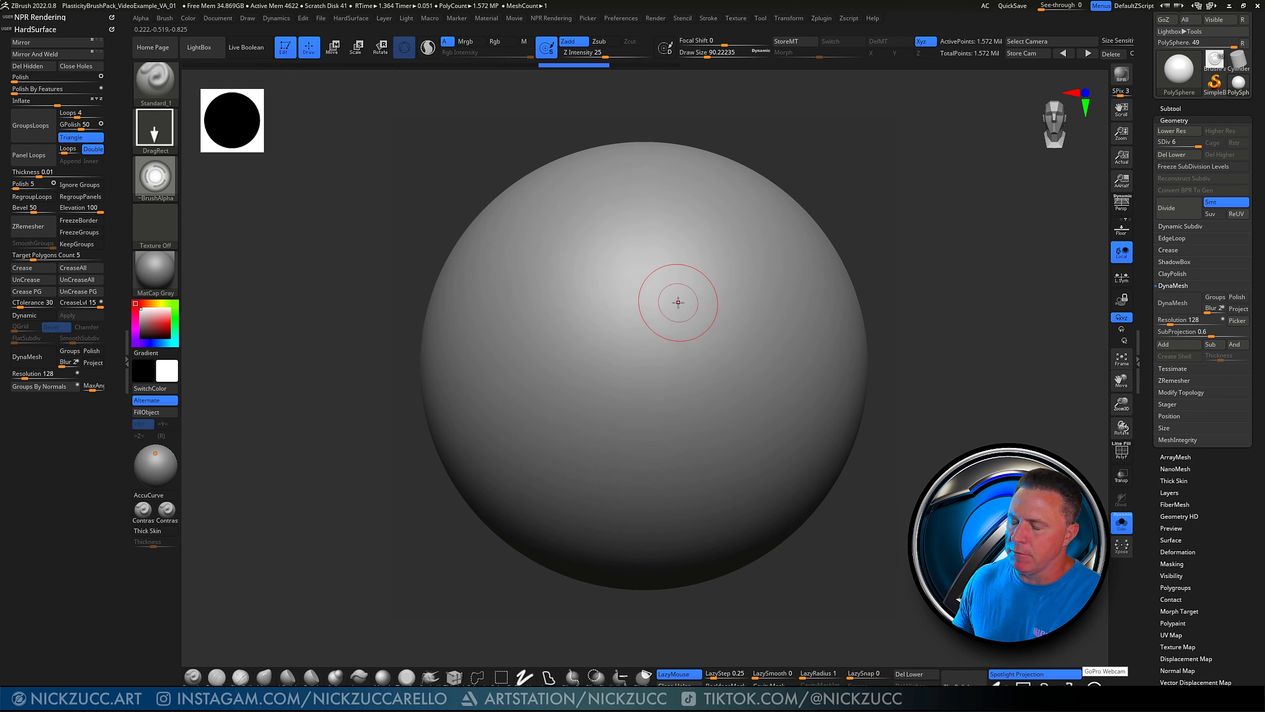
left_click_drag(661, 311, 739, 460)
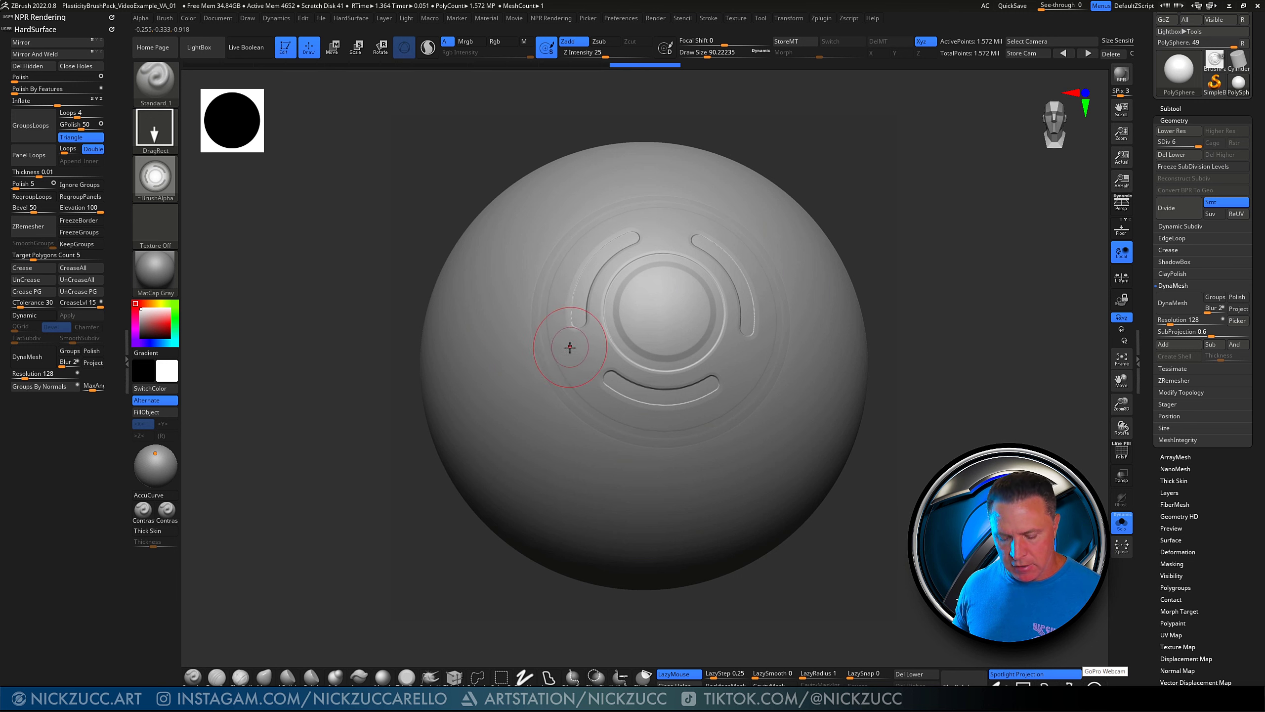
key("ctrl+z")
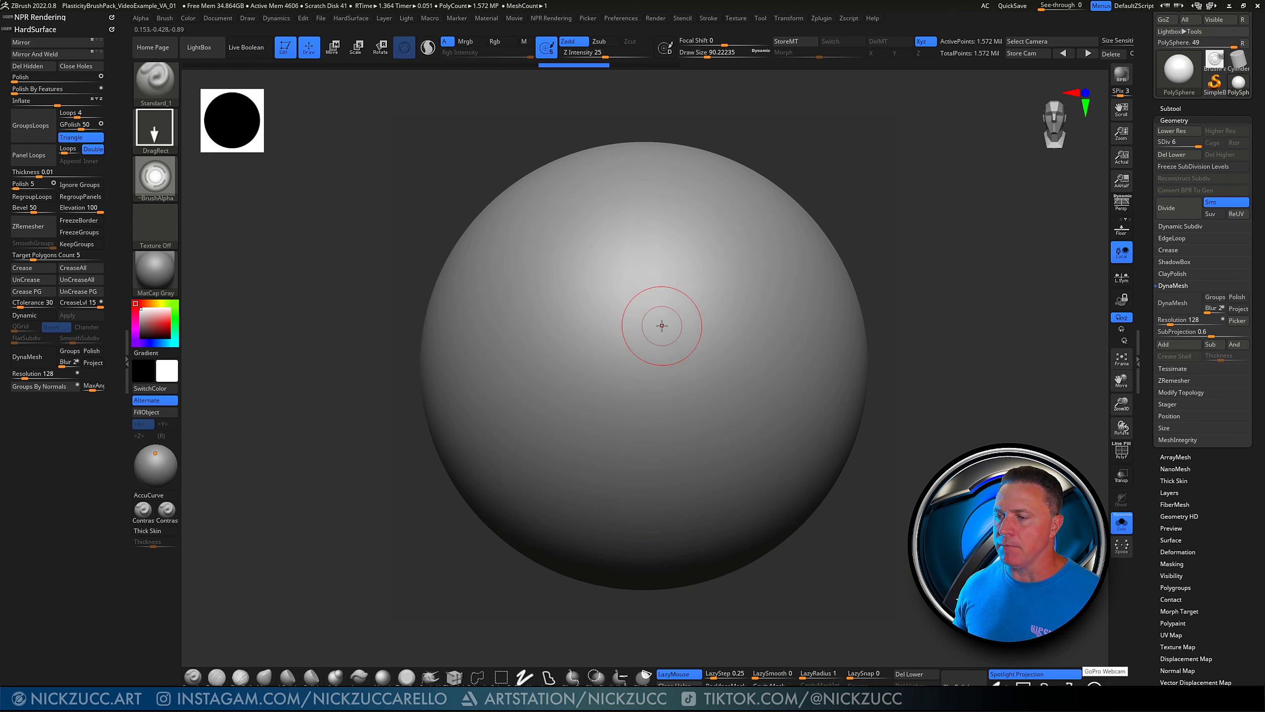
left_click_drag(663, 324, 694, 438)
key("ctrl+z")
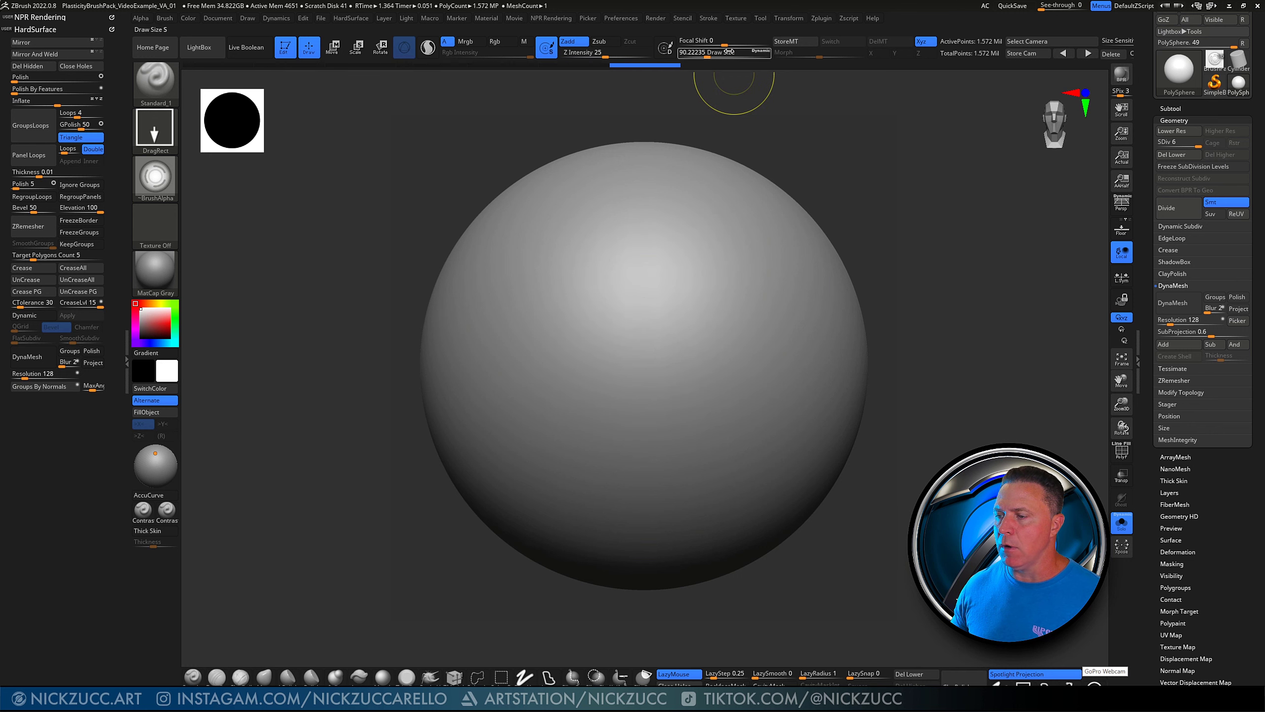
left_click_drag(638, 361, 654, 419)
key("ctrl+z")
Raise the Focal Shift well above zero and try a stamp at the sphere's centre, undoing it
left_click_drag(756, 43, 767, 44)
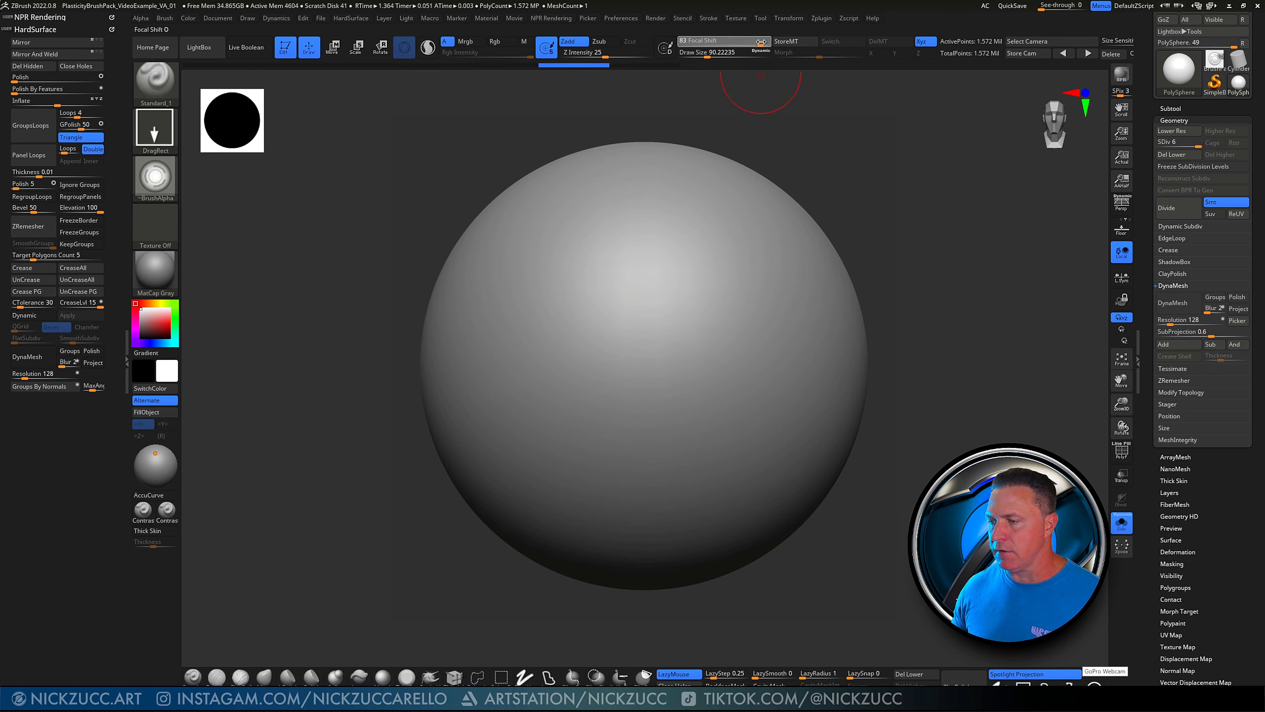
left_click_drag(642, 367, 650, 448)
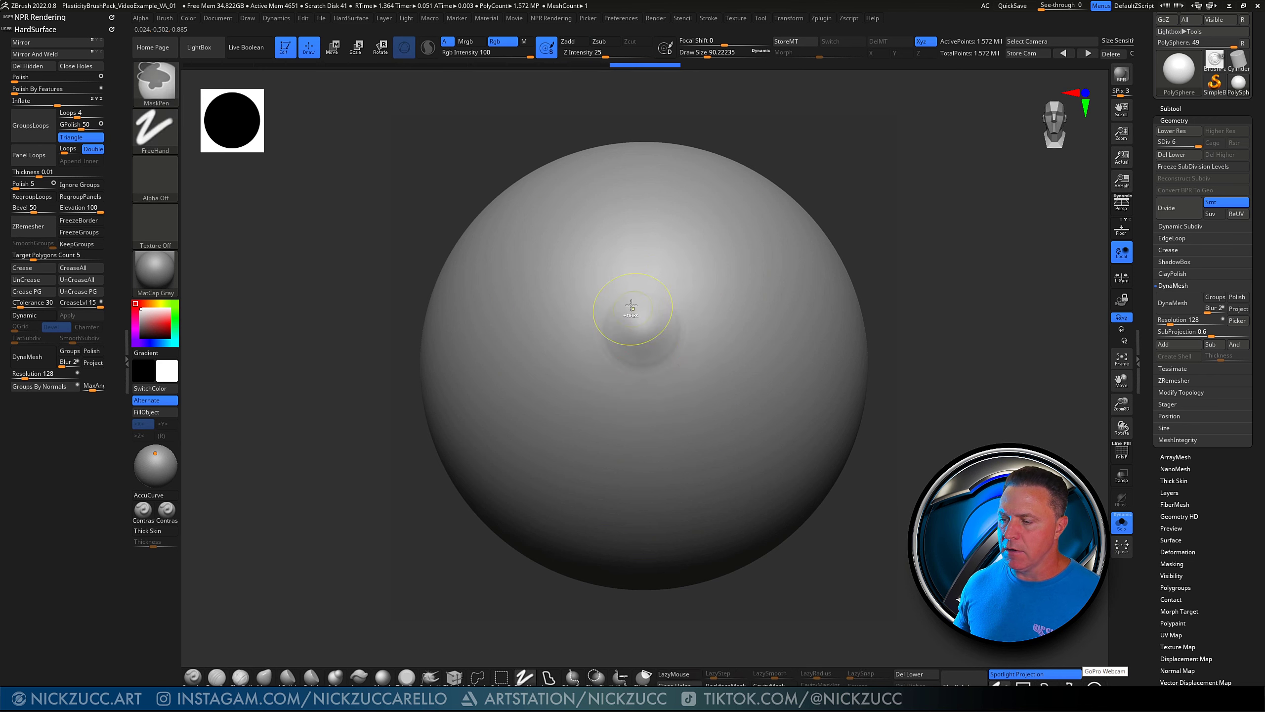
key("ctrl+z")
Reset the Focal Shift to 0 and repeat the test stamp on the sphere, undoing it
left_click(737, 43)
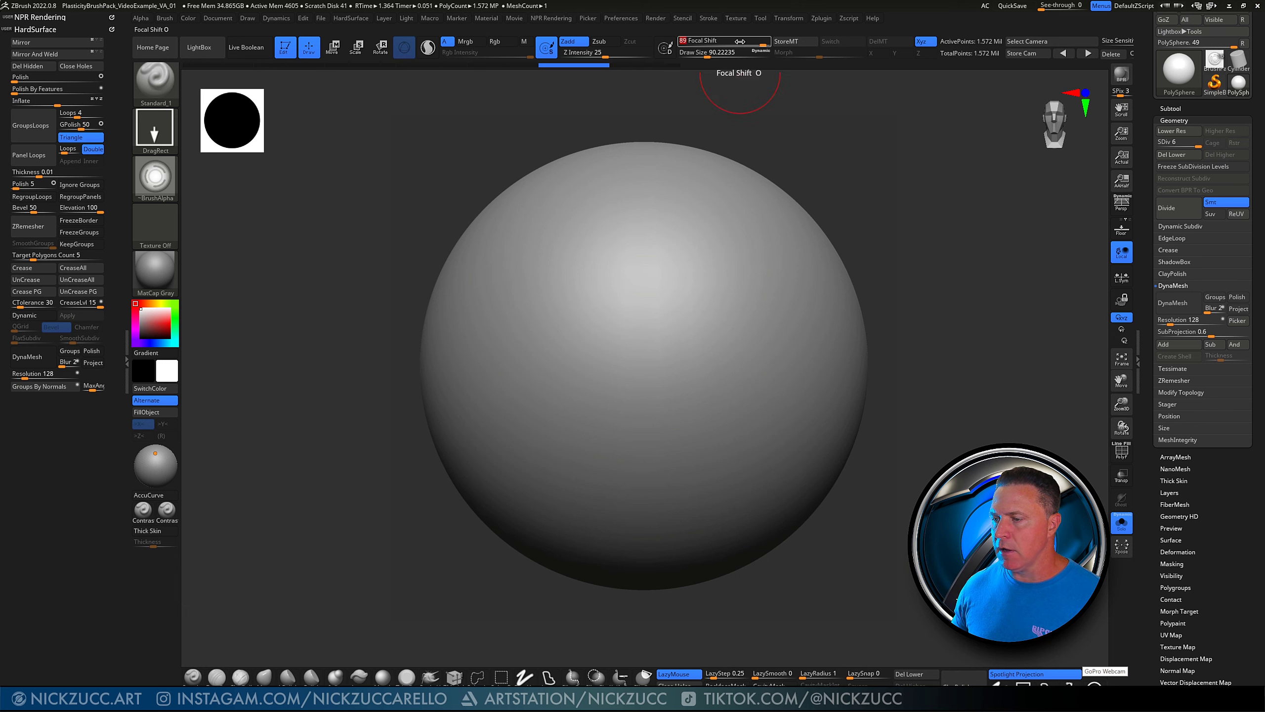
type("0")
key("Return")
left_click_drag(690, 298, 695, 391)
key("ctrl+z")
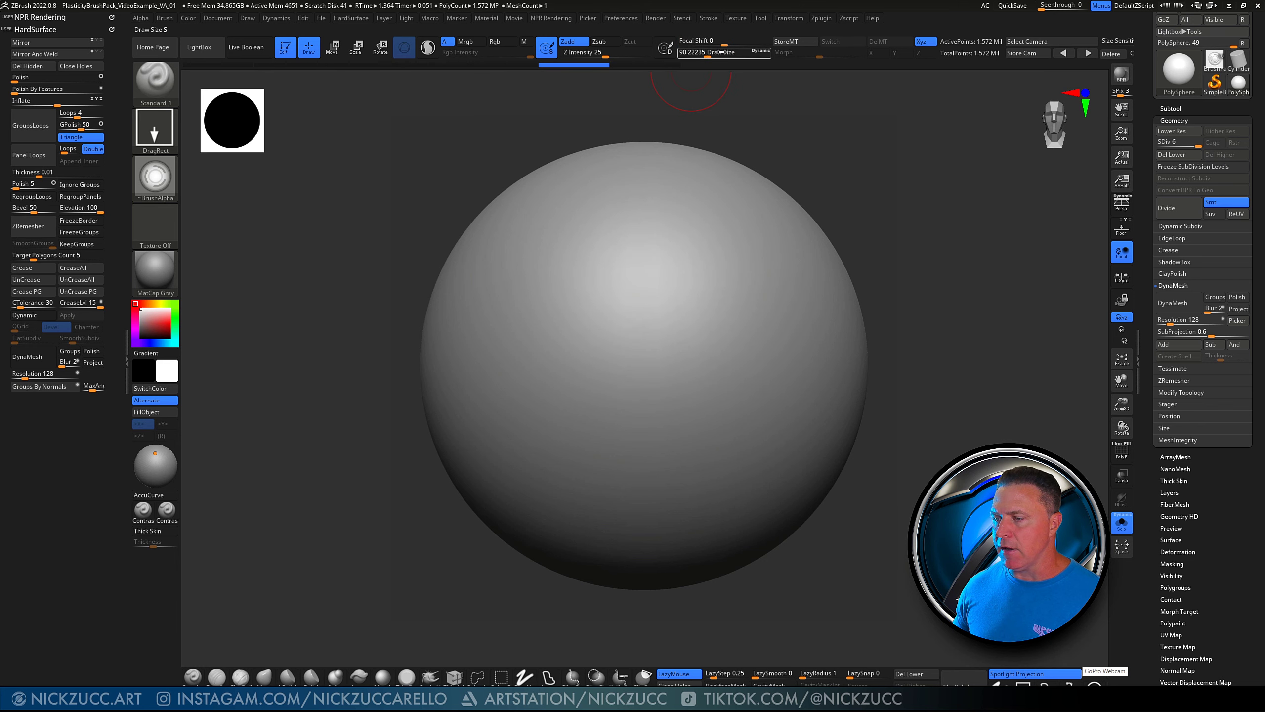
Set the Focal Shift to -100 and stamp the full panel alpha on the sphere as a test, undoing each stamp
left_click_drag(724, 42, 721, 45)
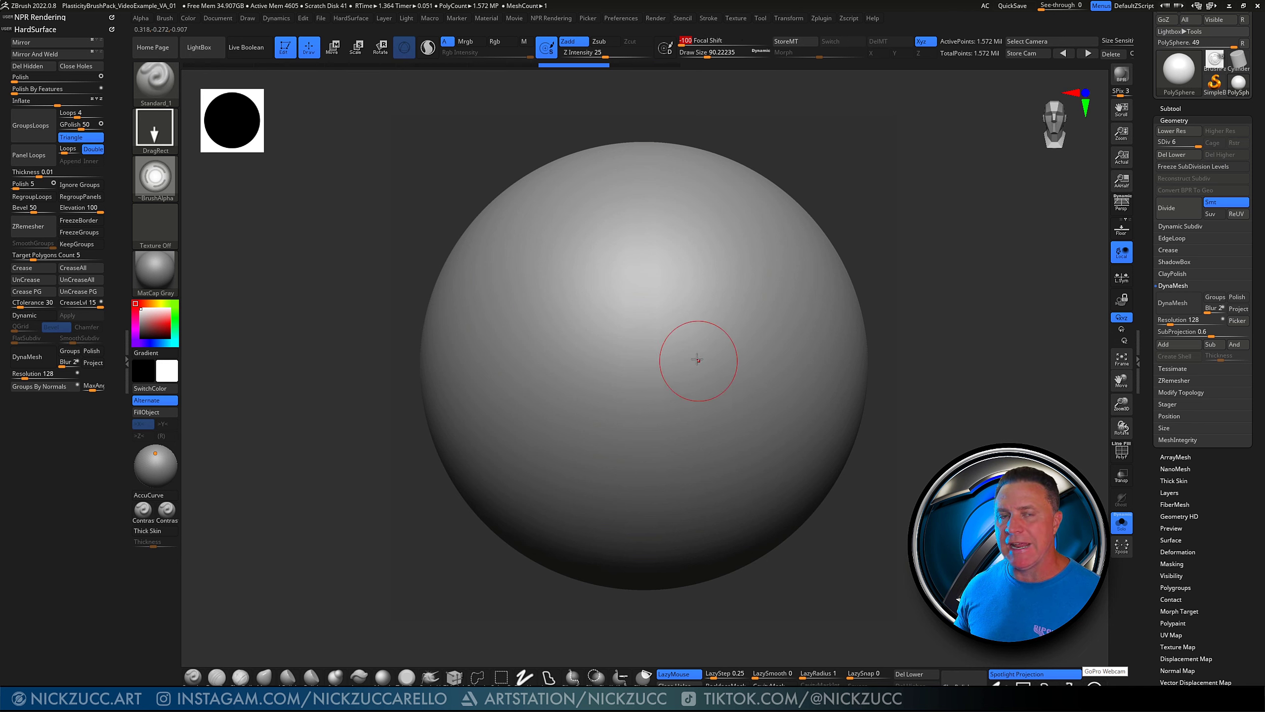
left_click_drag(652, 333, 652, 484)
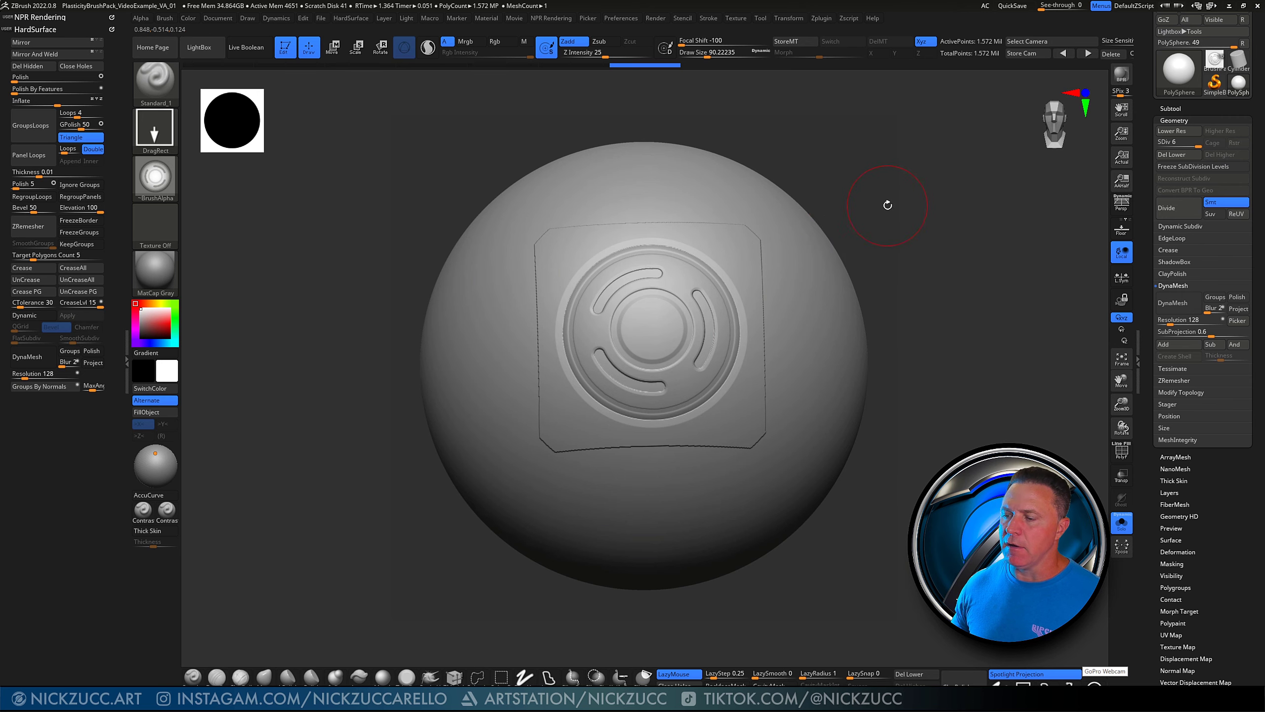
left_click_drag(888, 204, 915, 220)
key("ctrl+z")
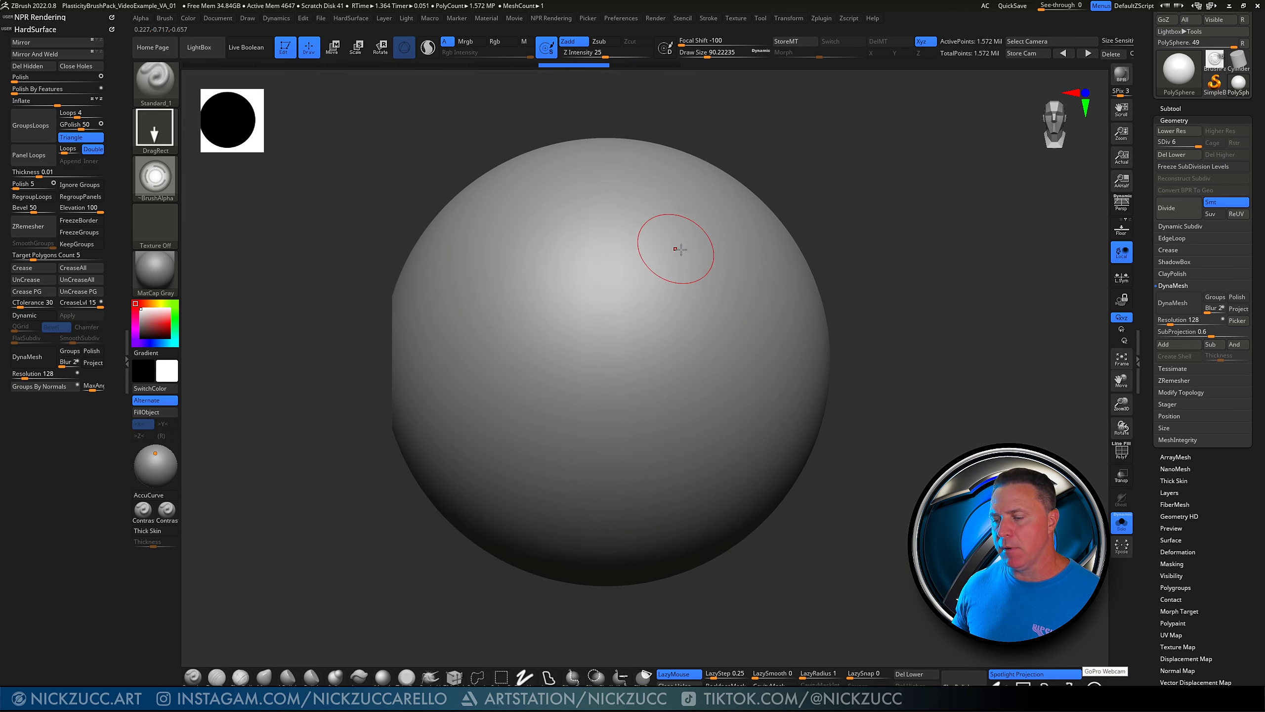
left_click_drag(638, 334, 561, 452)
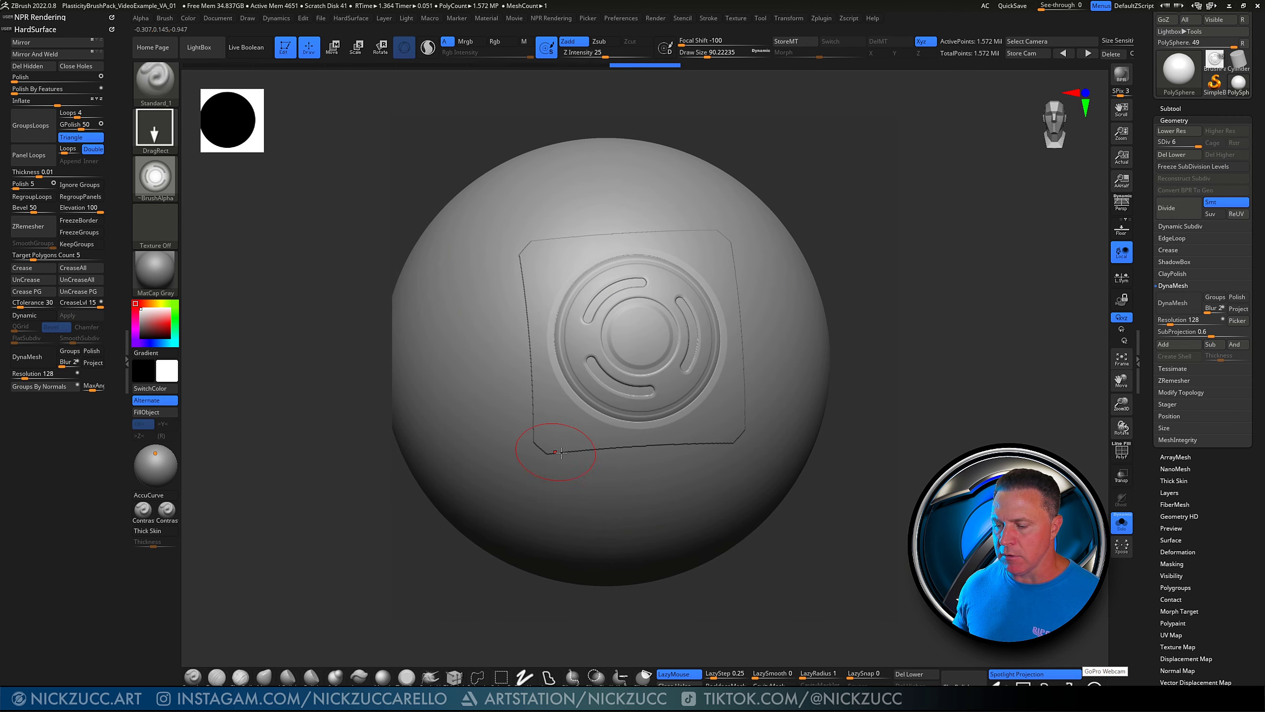
key("ctrl+z")
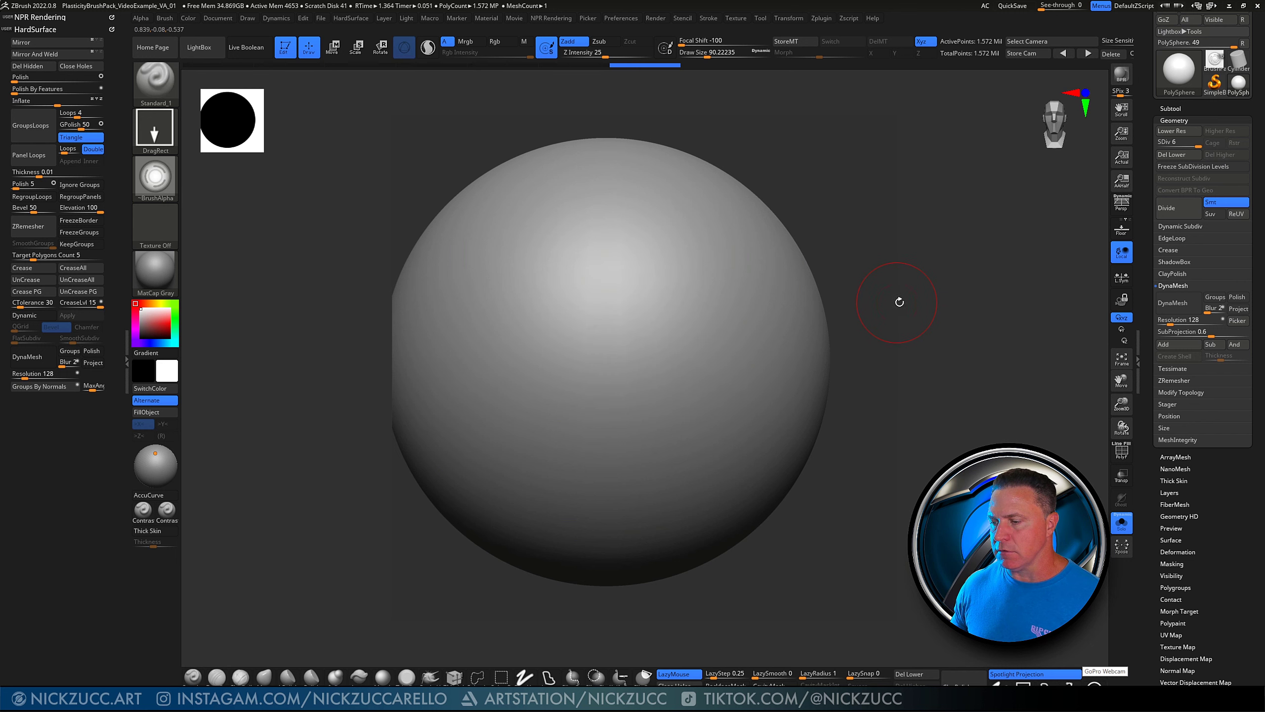
Set the Z Intensity to 100 and make a test stamp viewed from the side, undoing it
left_click_drag(891, 304, 932, 319)
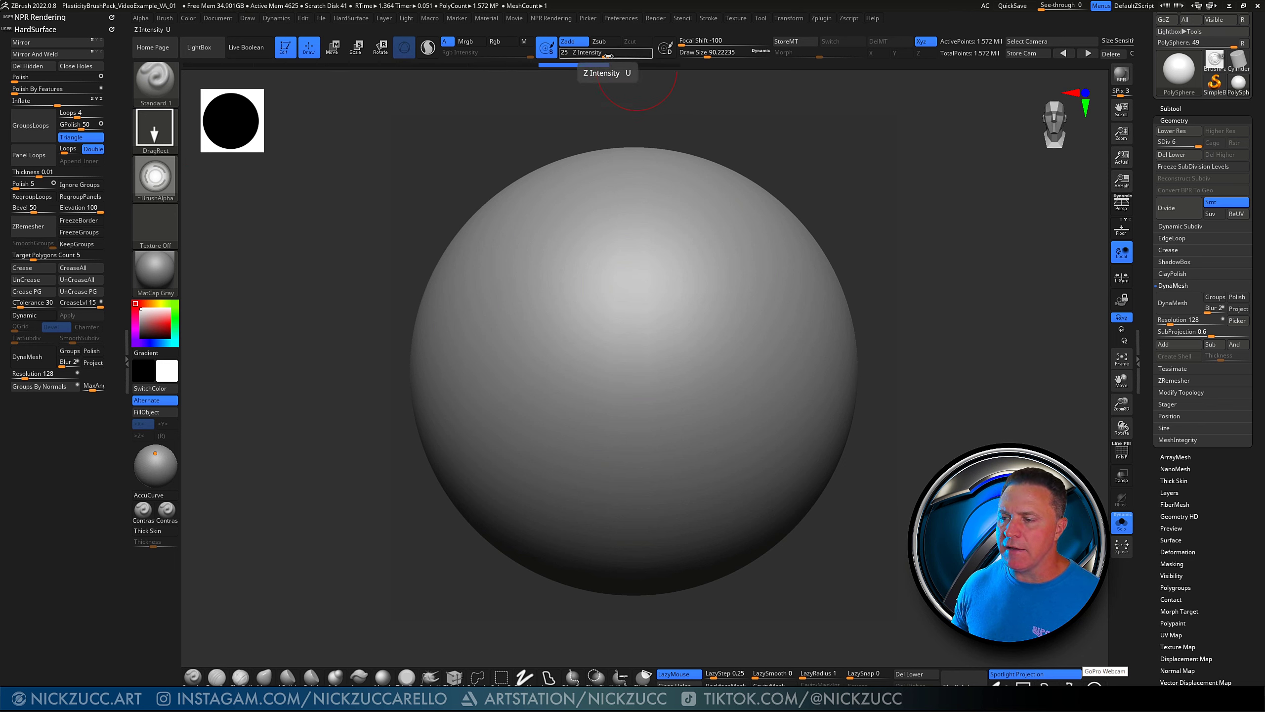
left_click(630, 56)
left_click_drag(654, 317, 815, 161)
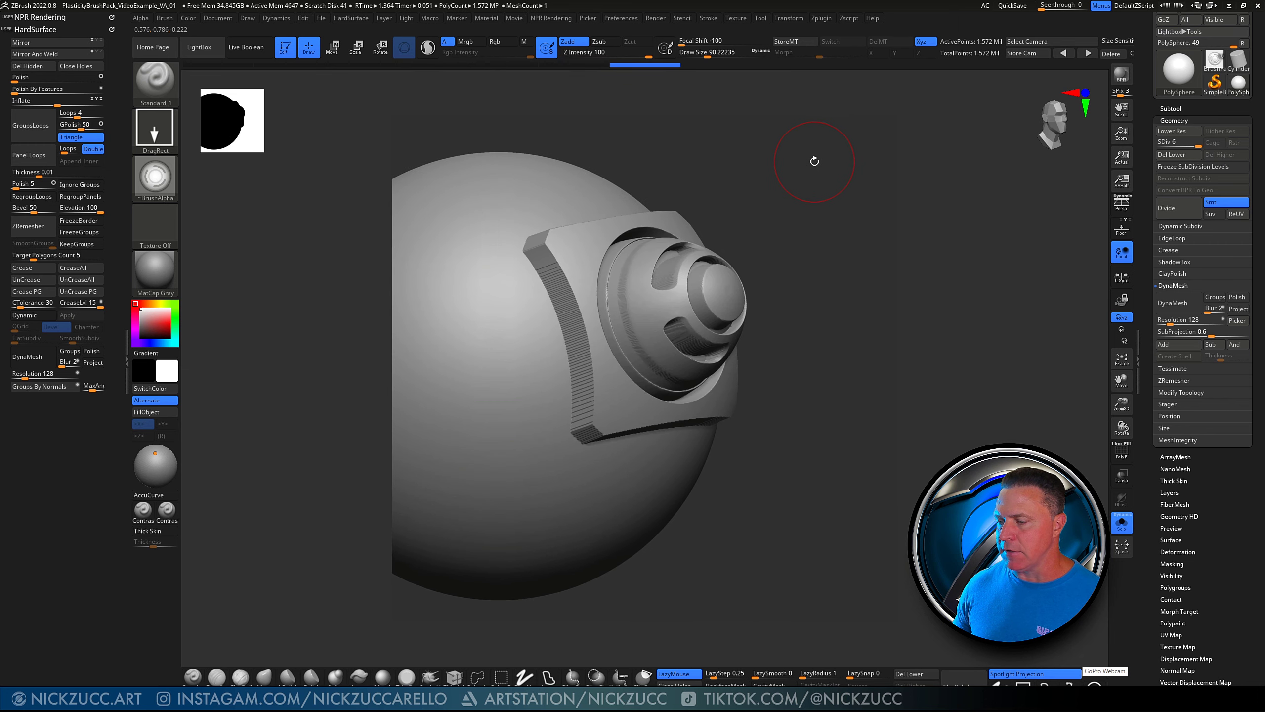
key("ctrl+z")
Set the Z Intensity to 50, stamp the alpha and inspect its depth in profile, undoing the stamp
left_click(618, 55)
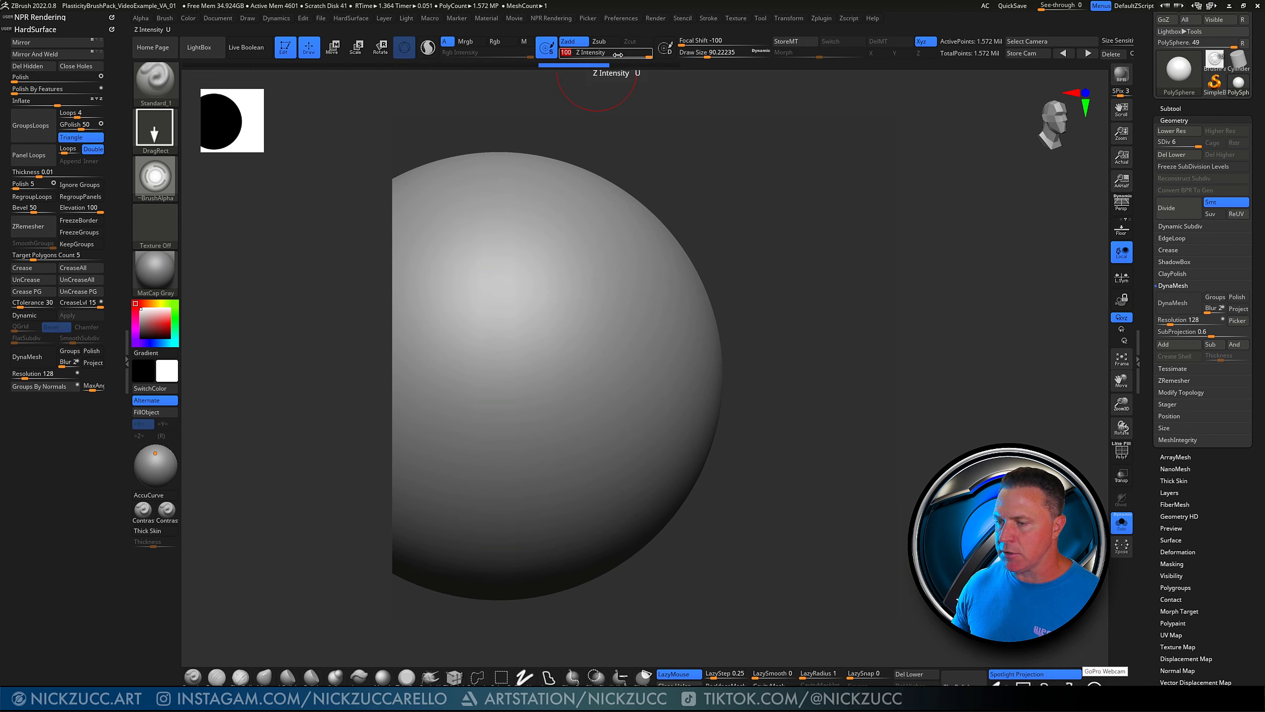
type("5")
key("BackSpace")
key("BackSpace")
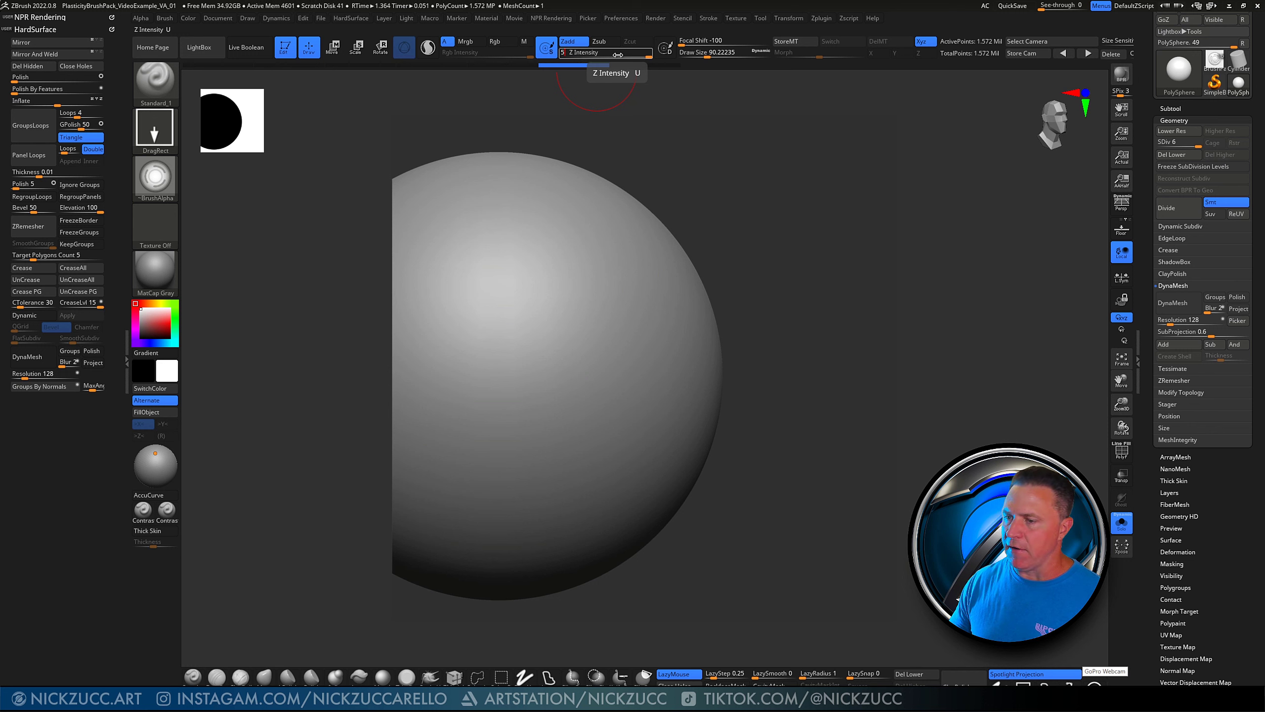
key("Return")
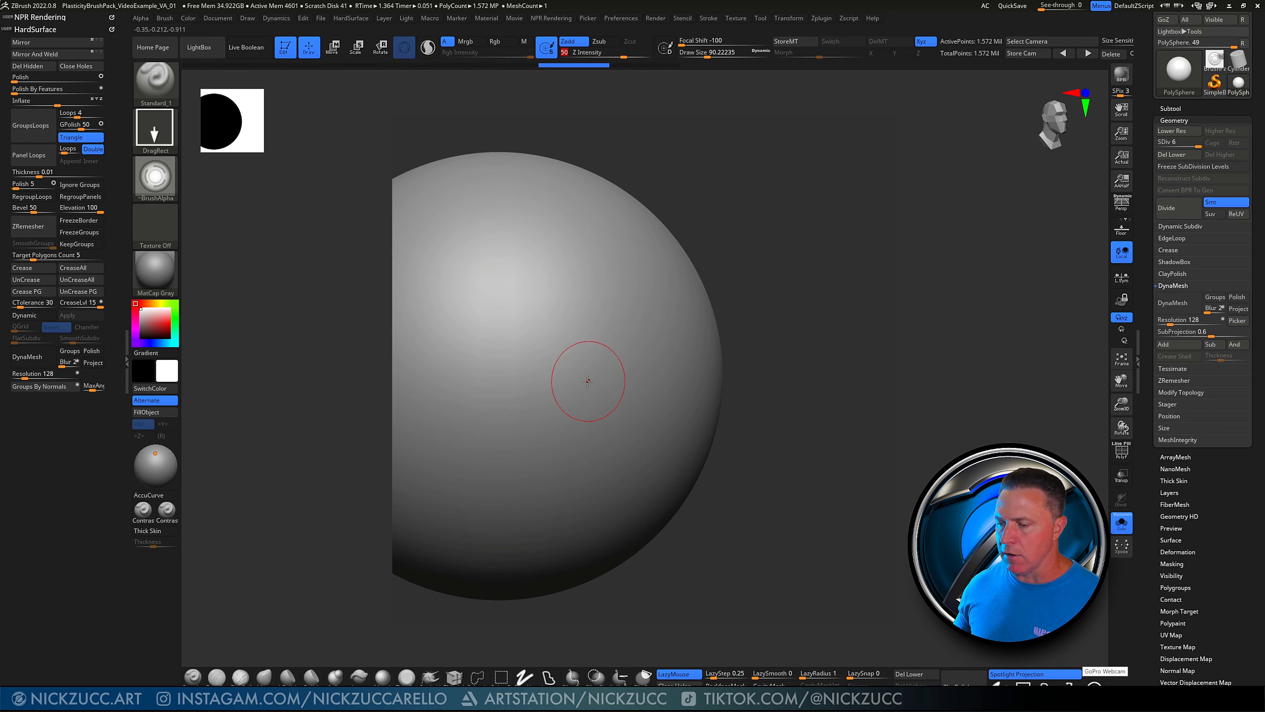
left_click_drag(560, 354, 581, 452)
left_click_drag(801, 200, 733, 240)
key("ctrl+z")
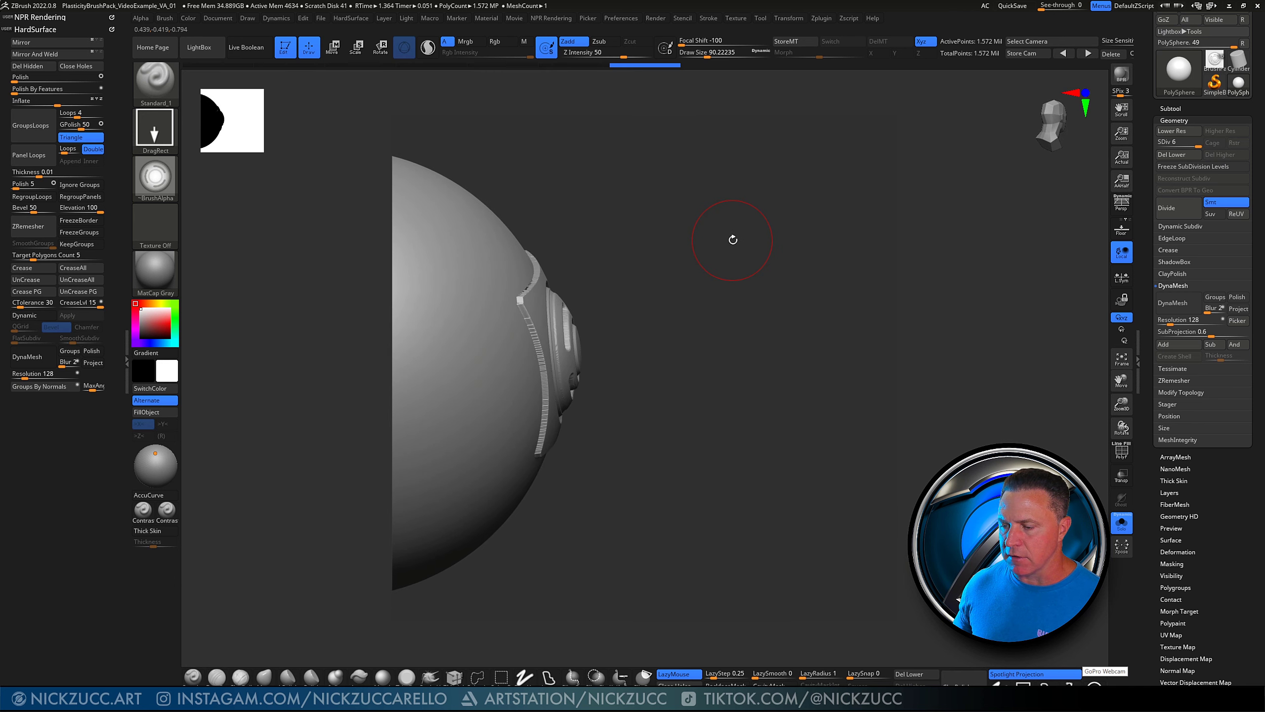
Set the Z Intensity to 40, inspect a test stamp of the alpha from the side, undo it and face the sphere frontally
left_click(604, 54)
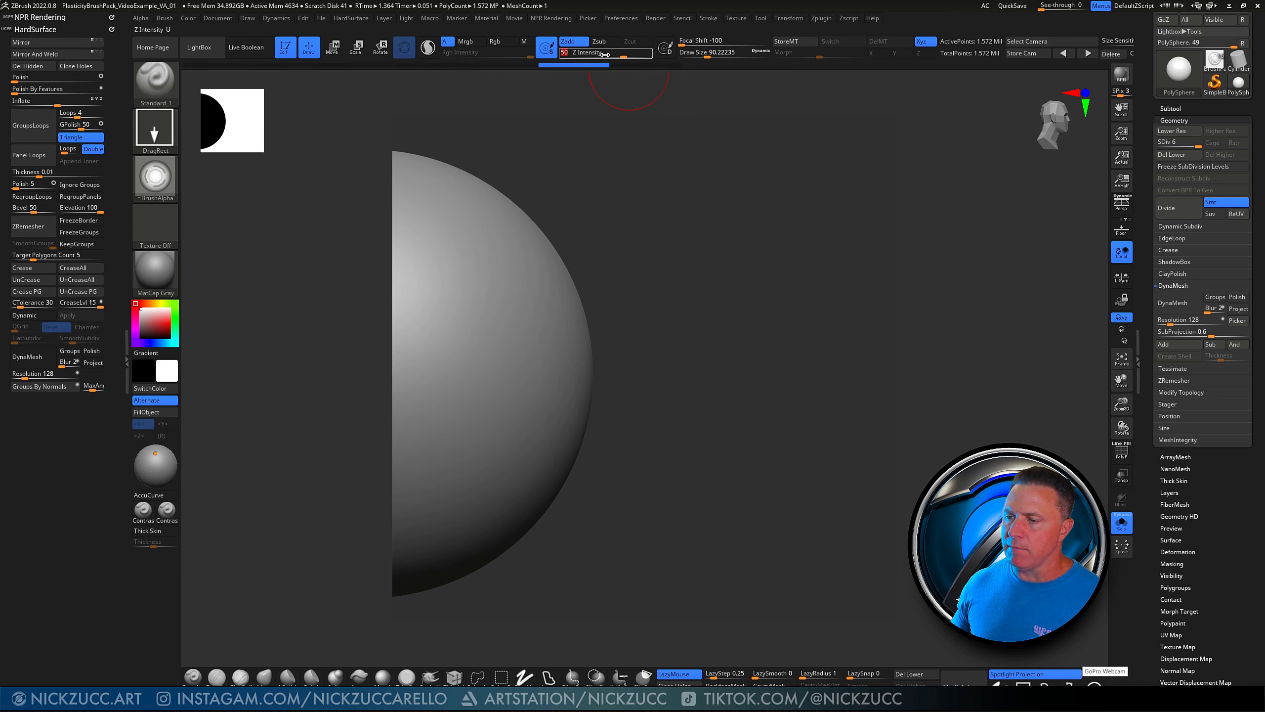
type("40")
key("Return")
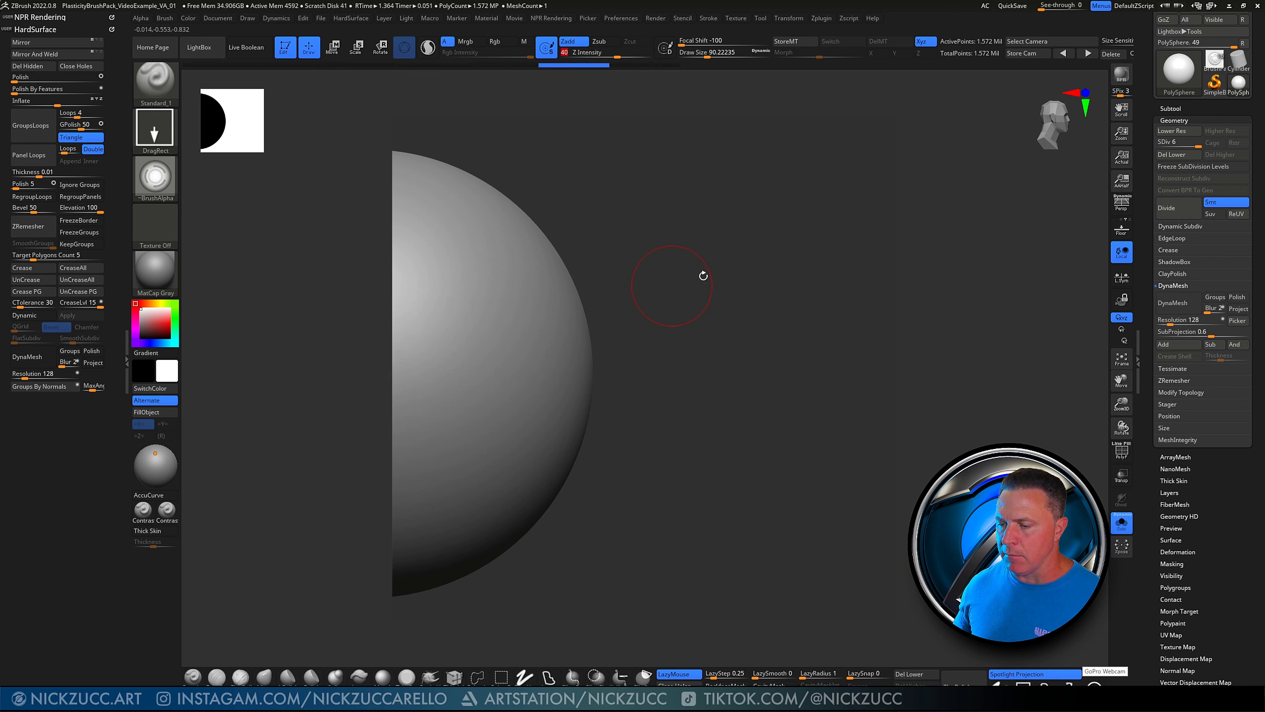
mouse_move(700, 274)
left_mouse_down()
mouse_move(596, 322)
mouse_move(683, 279)
left_mouse_up()
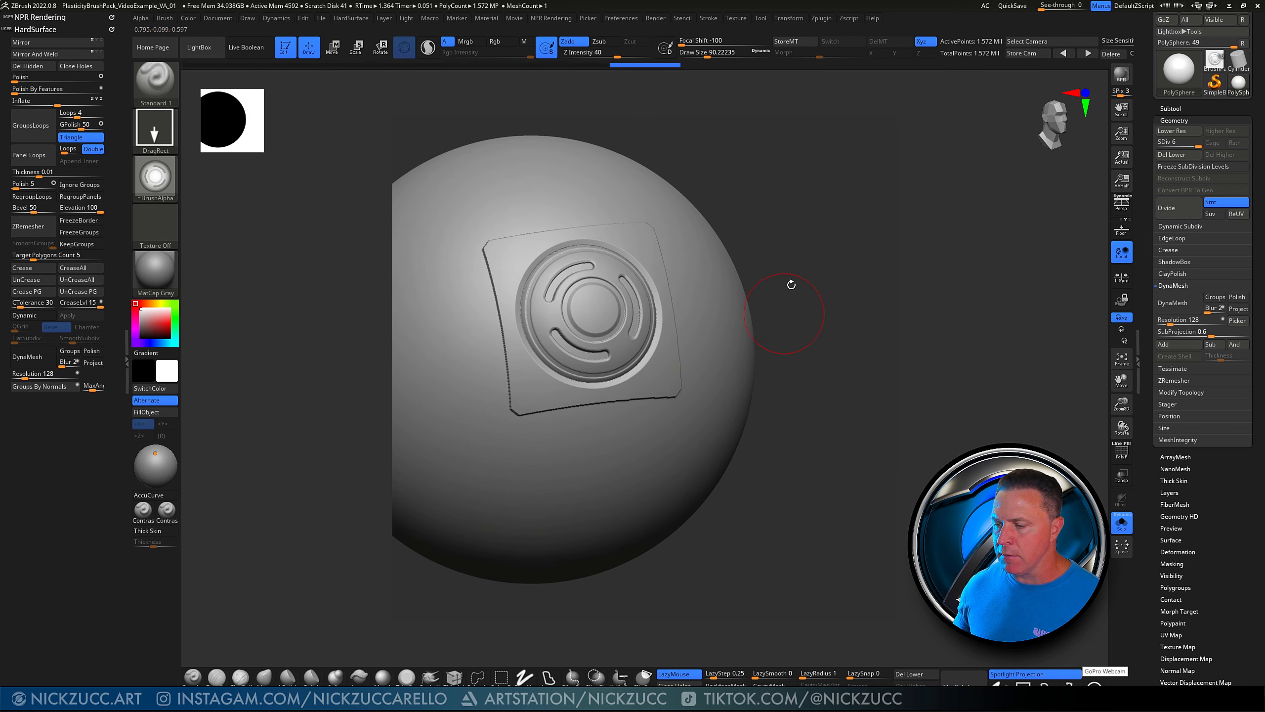
mouse_move(790, 283)
left_mouse_down()
mouse_move(826, 258)
mouse_move(729, 286)
mouse_move(816, 276)
left_mouse_up()
key("ctrl+z")
left_click_drag(677, 150, 427, 224)
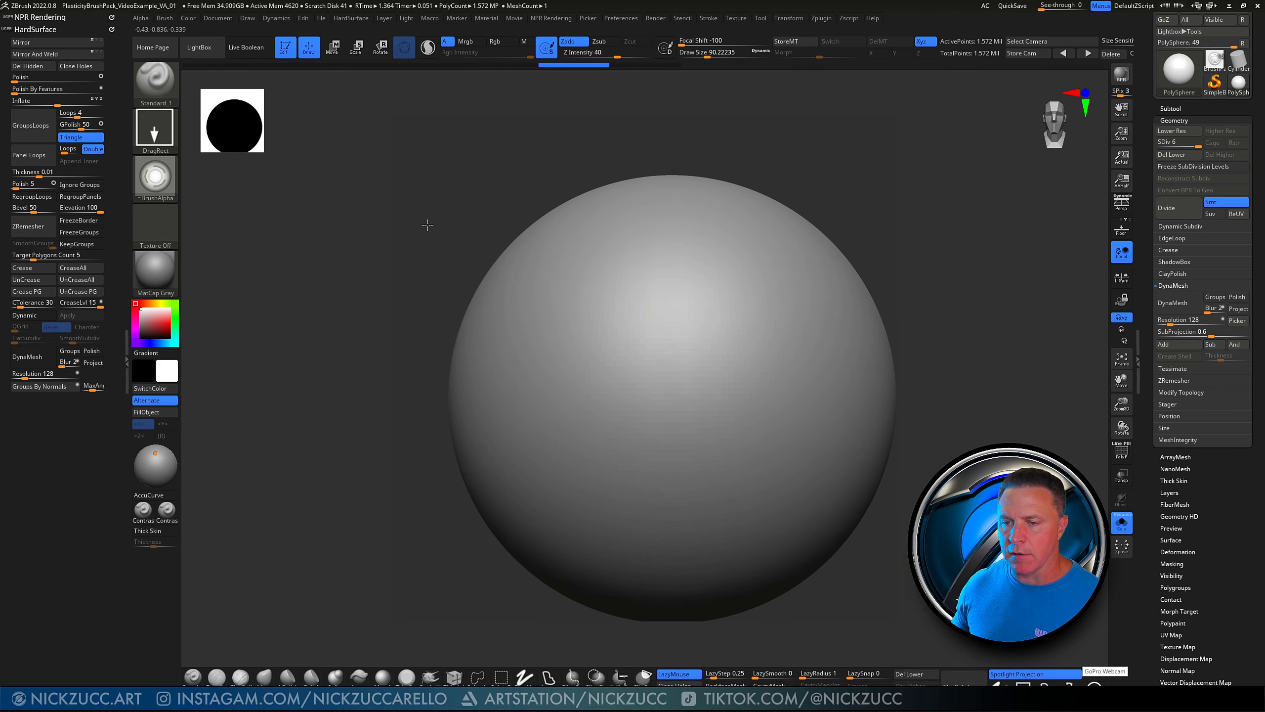
Dock the Alpha palette in the side tray above the HardSurface palette and expand its Modify settings
left_click(139, 18)
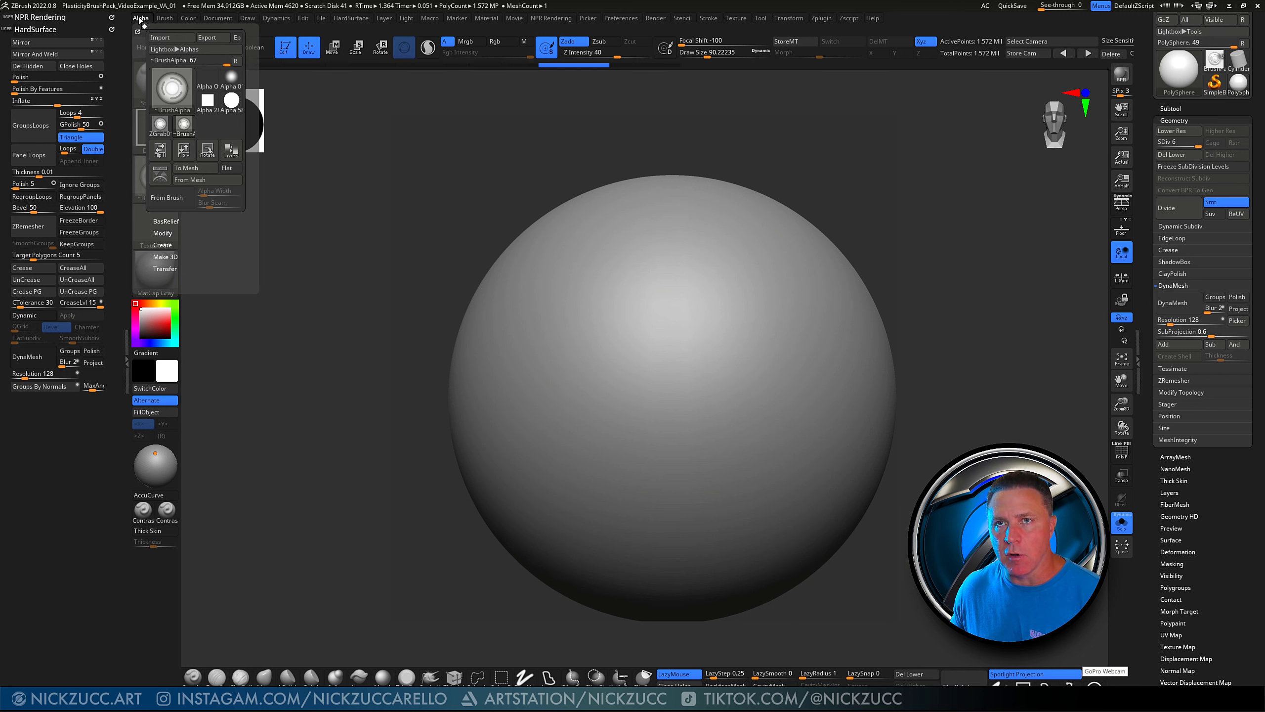
left_click_drag(137, 31, 29, 48)
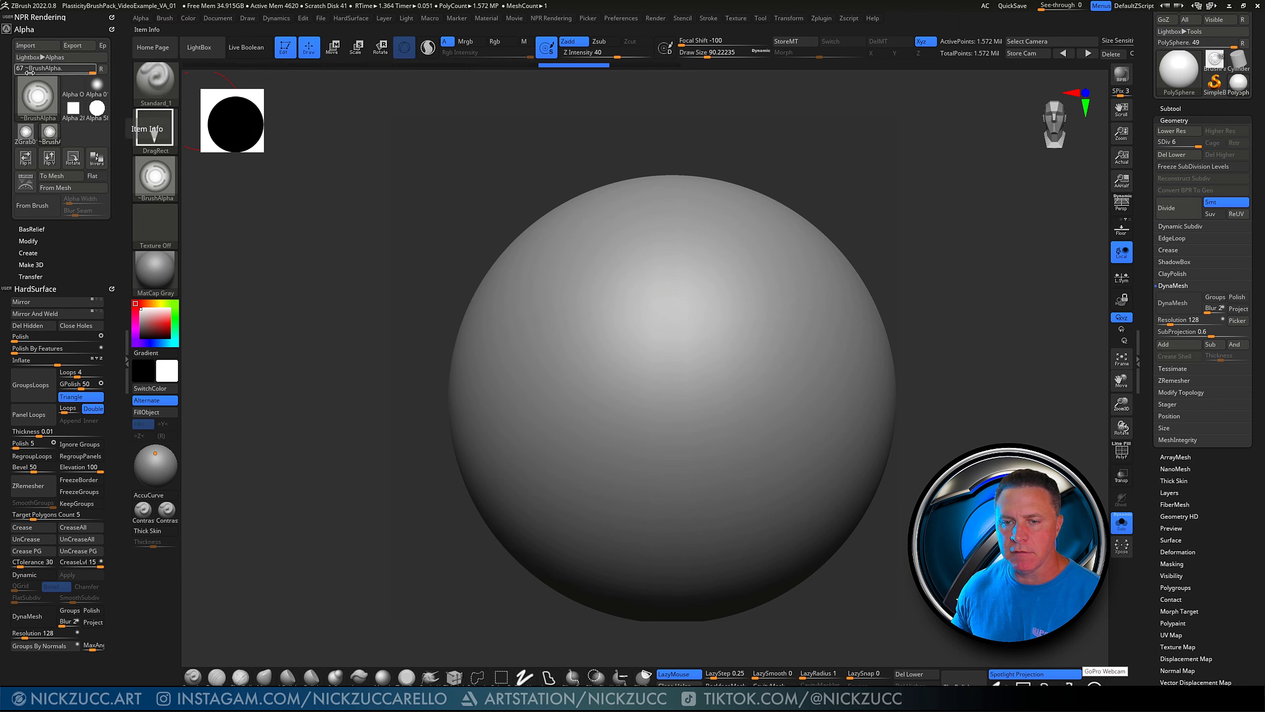
left_click(127, 356)
left_click(3, 352)
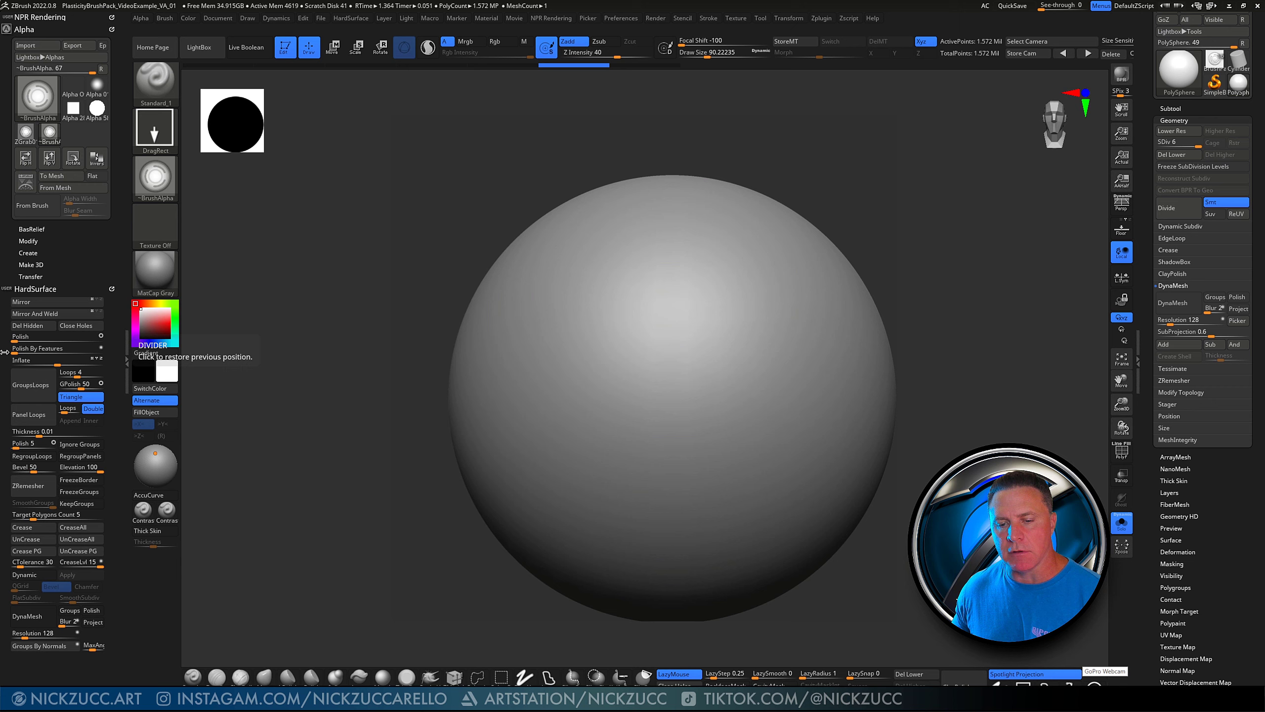
left_click(127, 356)
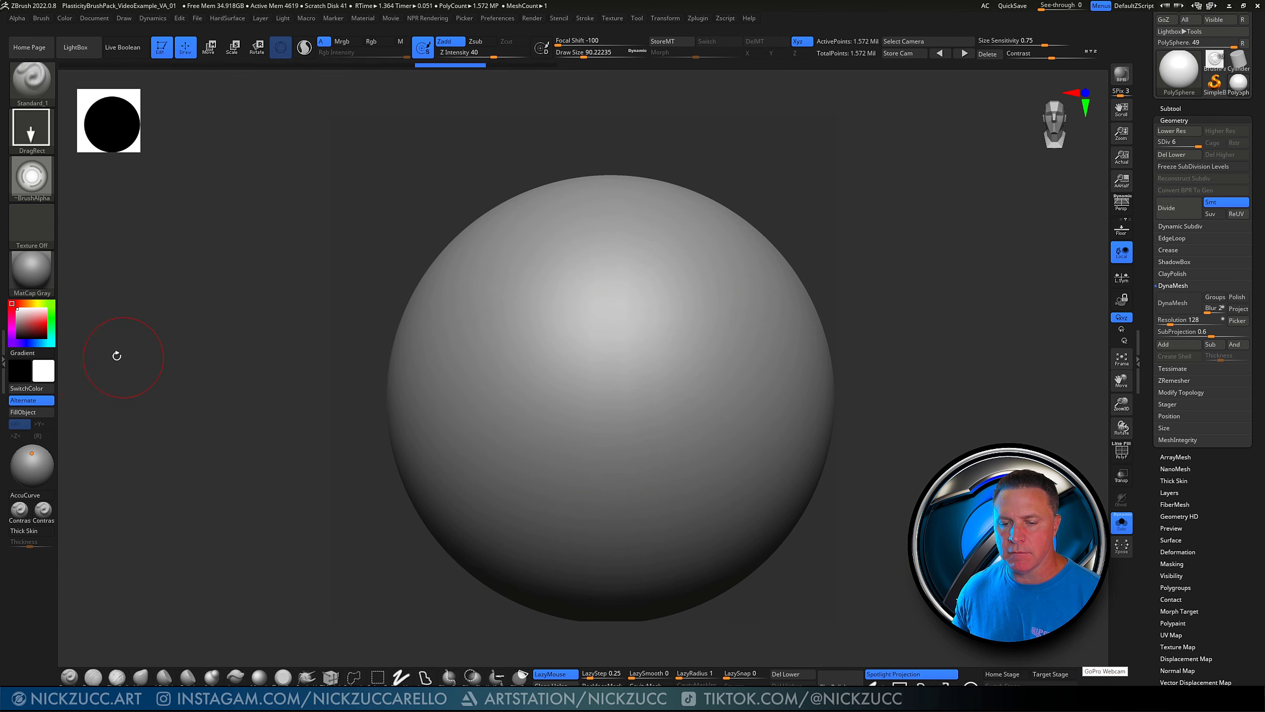
left_click(9, 357)
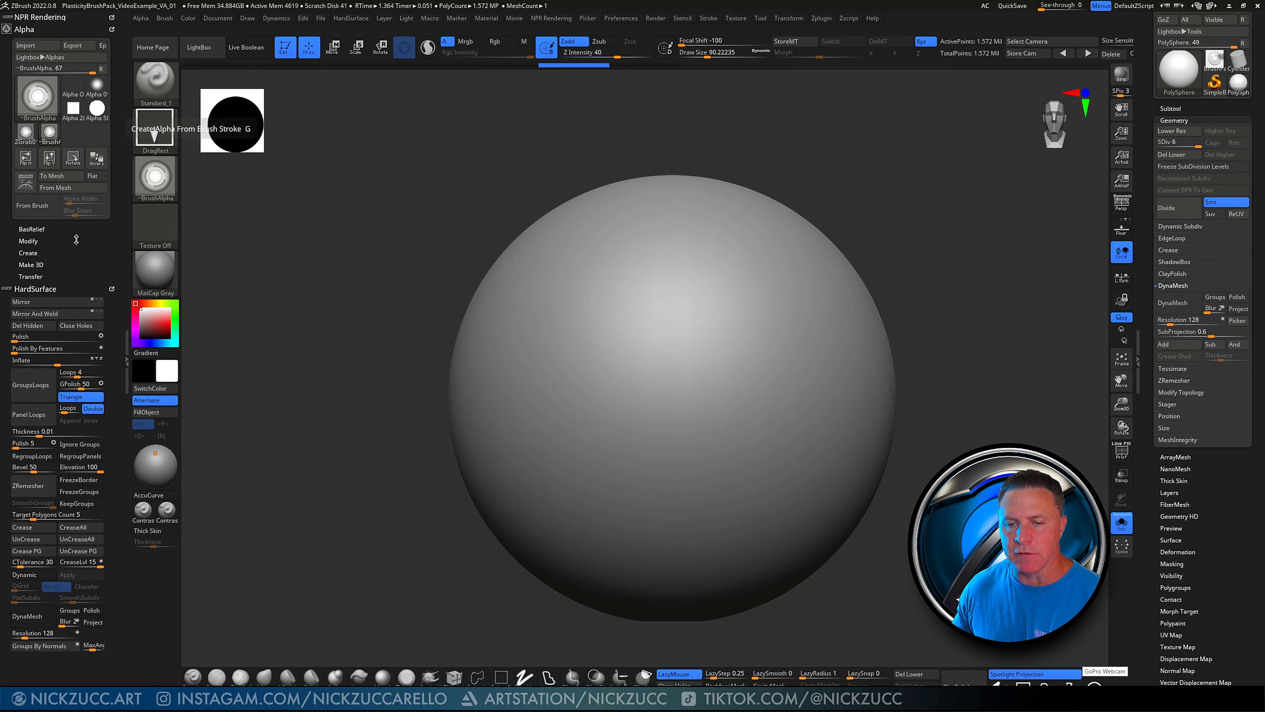
left_click(26, 241)
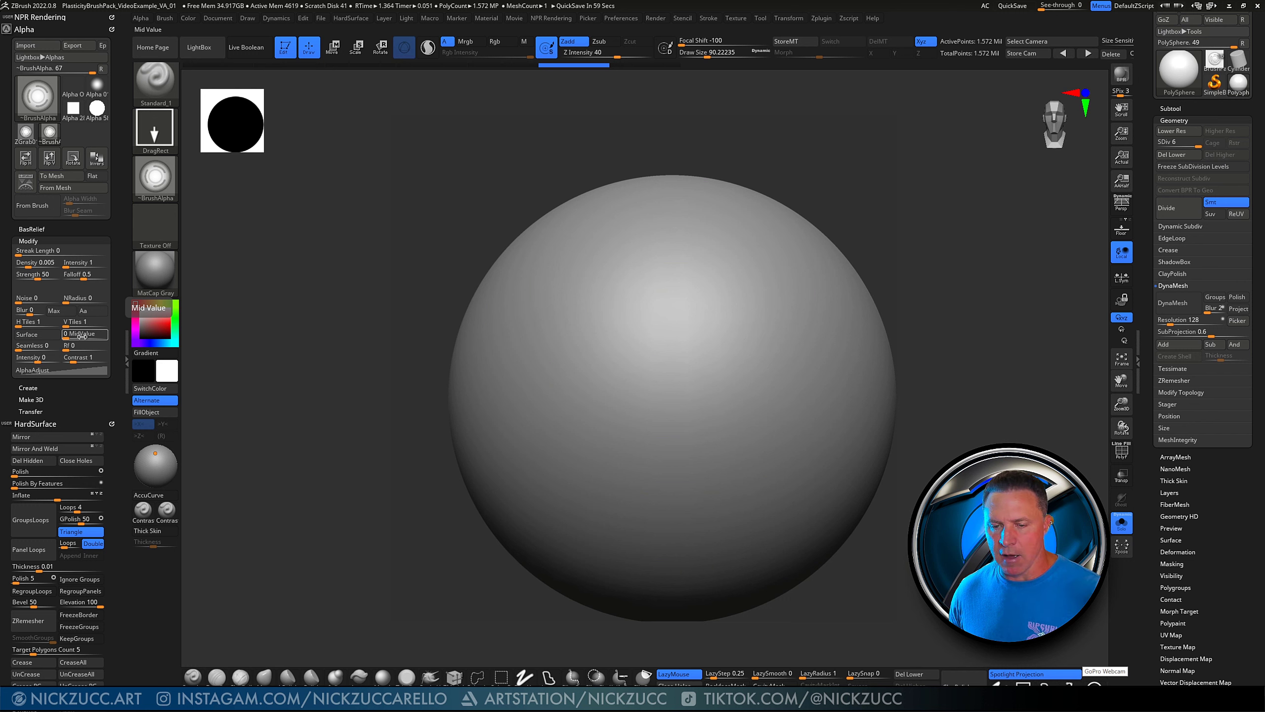
Stamp the alpha on the sphere with the MidValue at 0 and again at 50 as a comparison, undoing each stamp
left_click(76, 337)
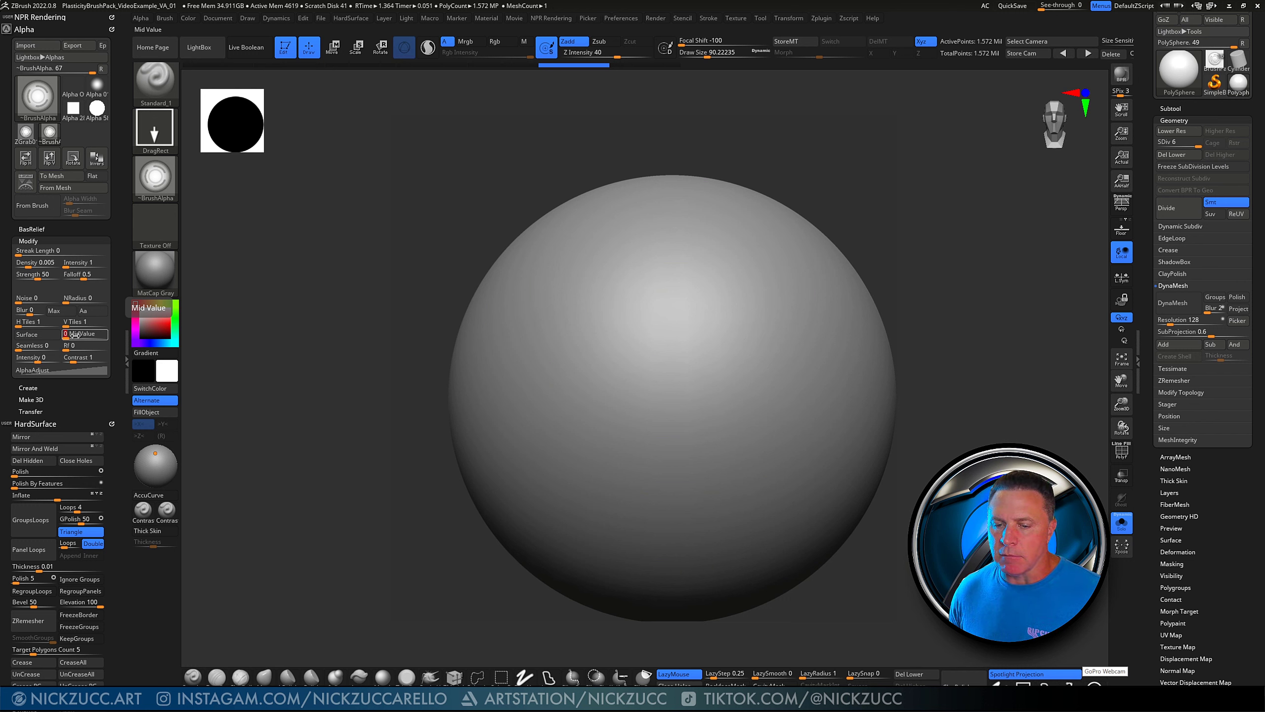
left_click_drag(673, 349, 674, 471)
key("ctrl+z")
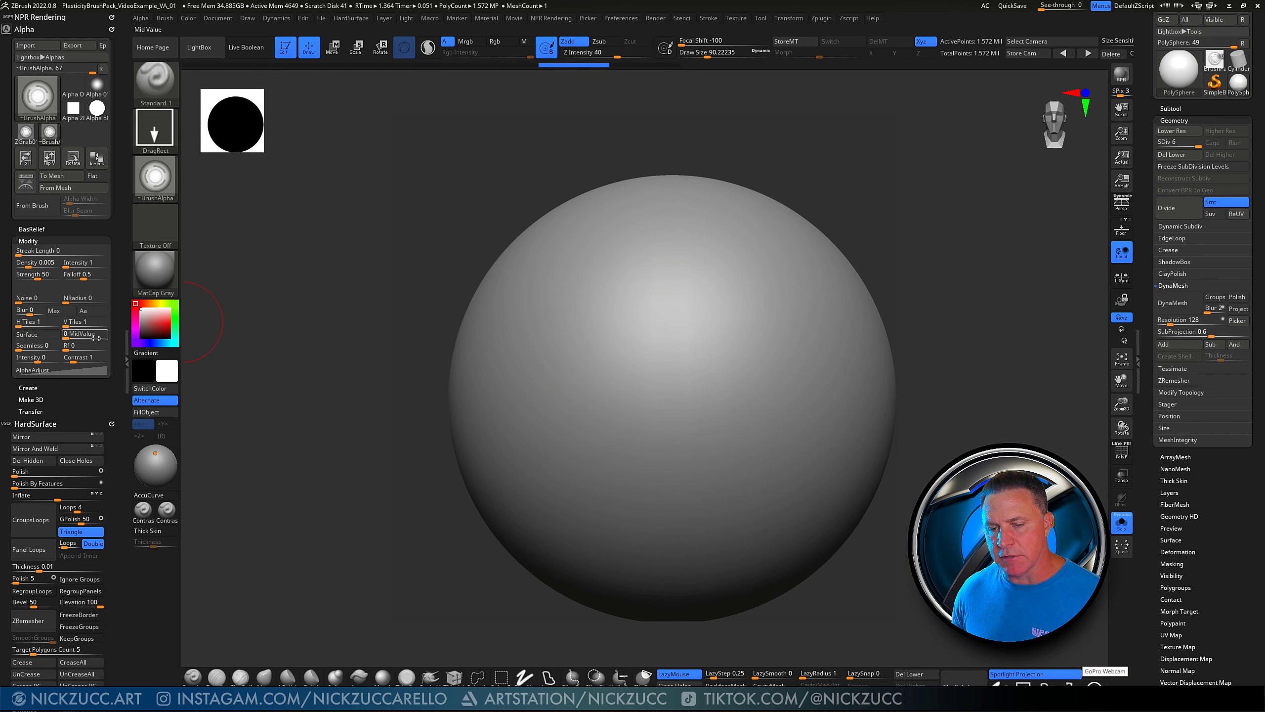
left_click(90, 335)
key("Return")
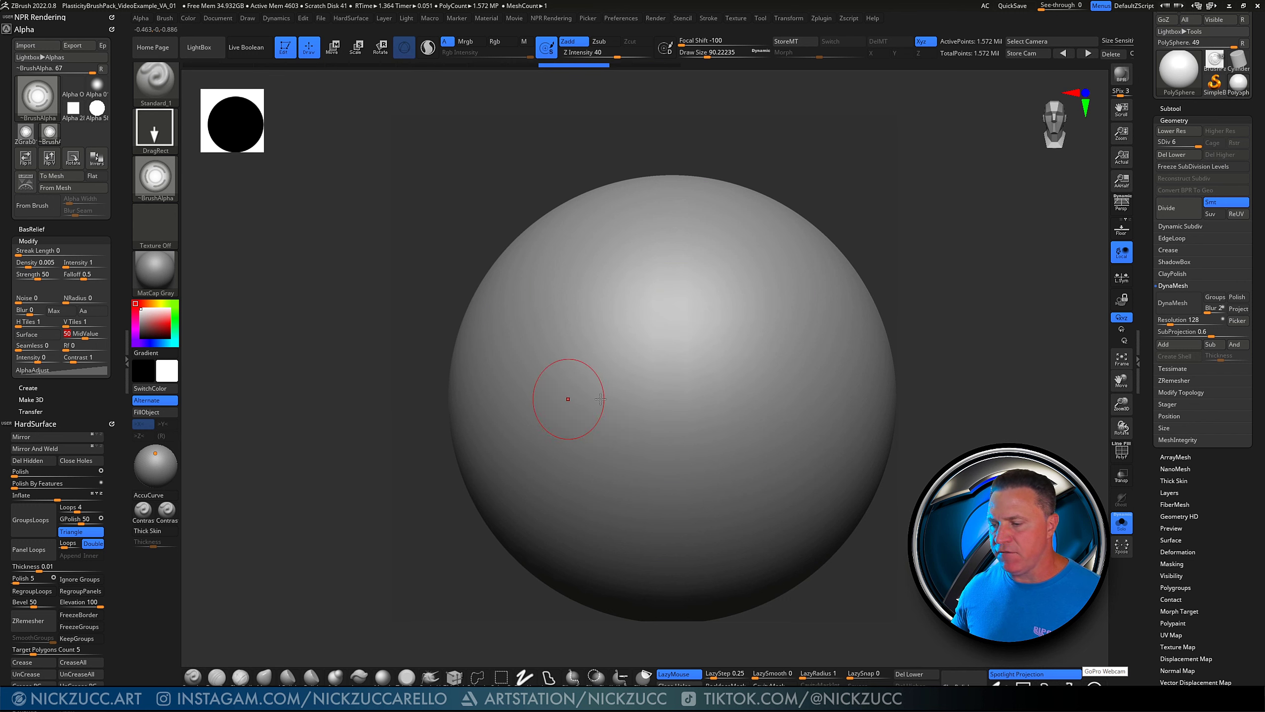
left_click_drag(710, 354, 720, 484)
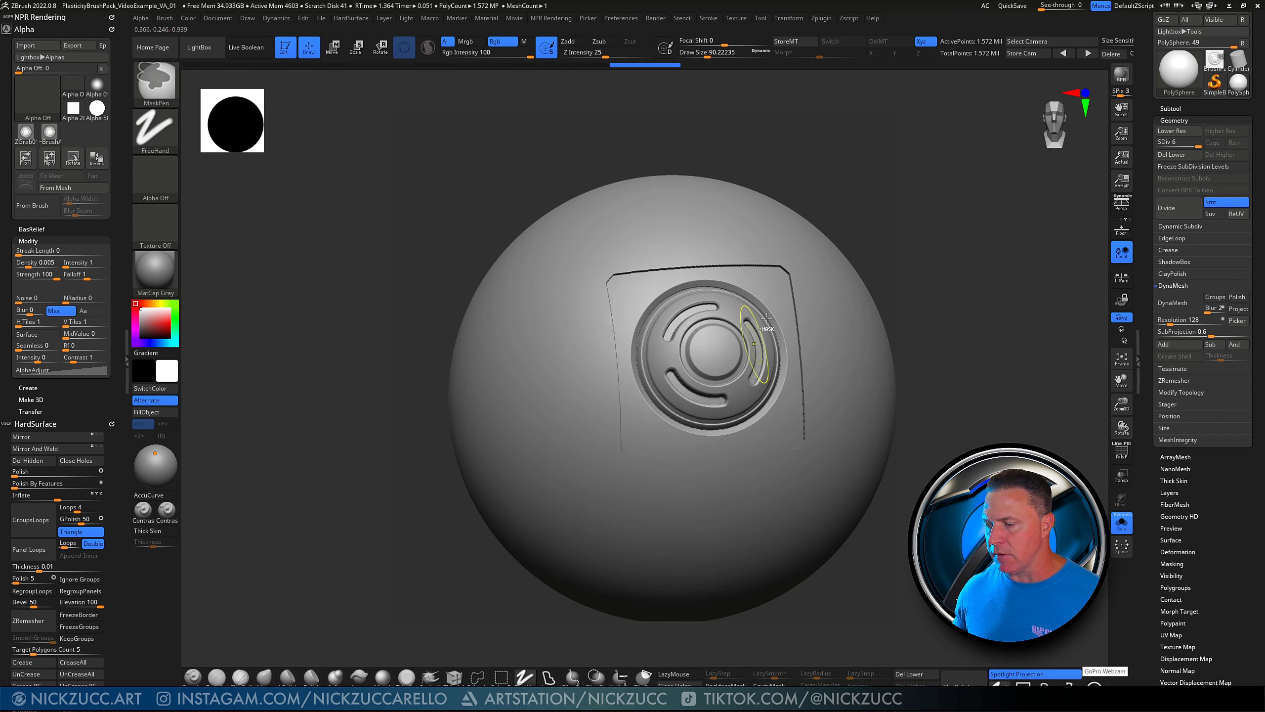
key("ctrl+z")
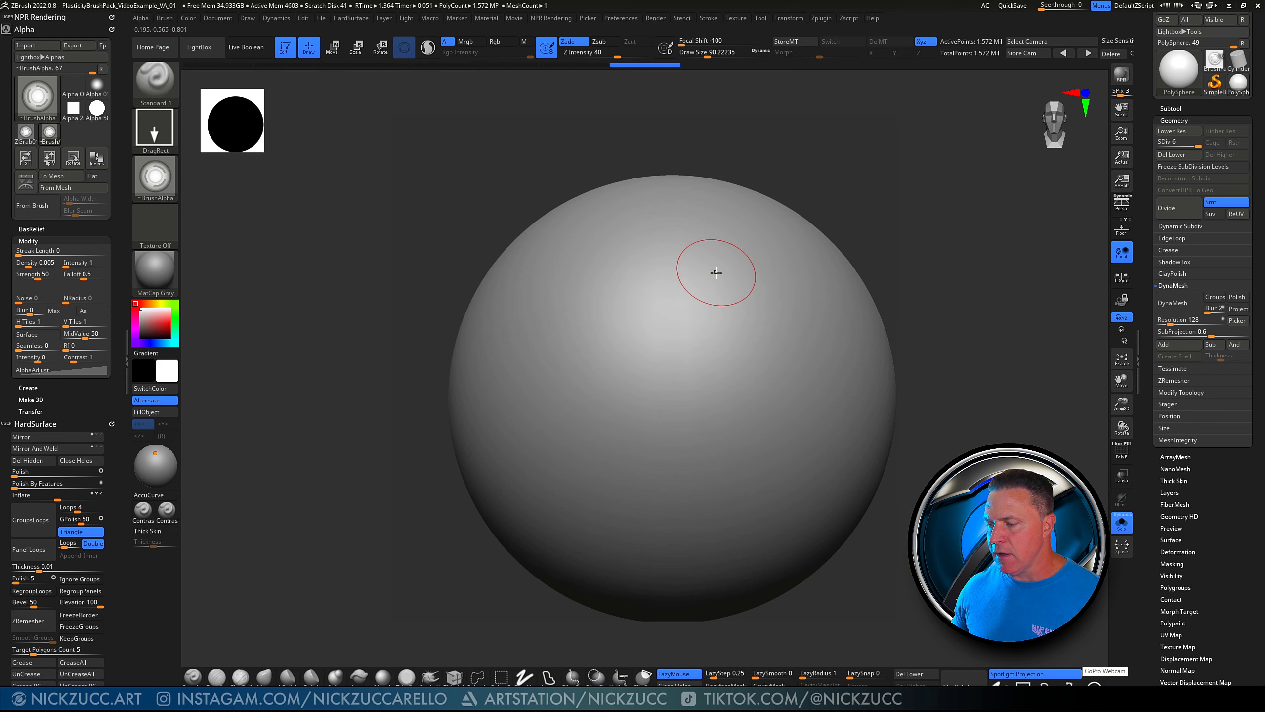
Set the alpha's MidValue to 25 and make a test stamp on the sphere, undoing it
left_click(85, 334)
type("25")
key("Return")
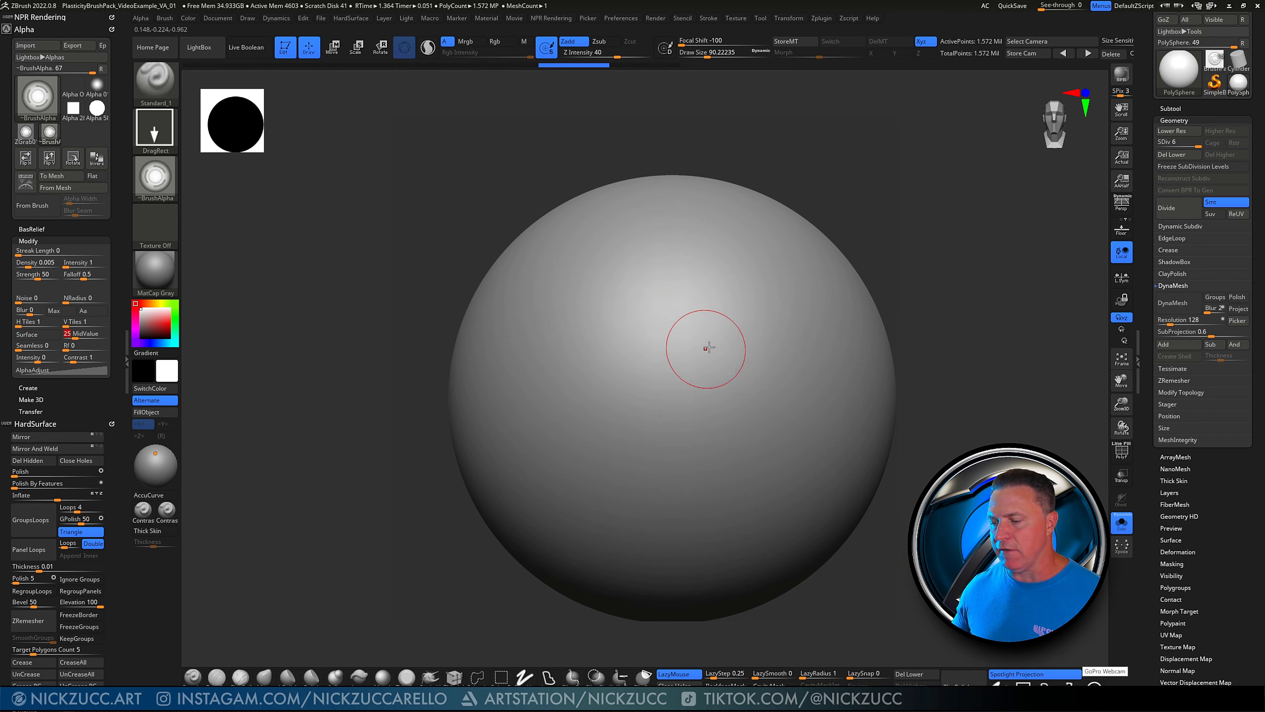
left_click_drag(682, 331, 689, 480)
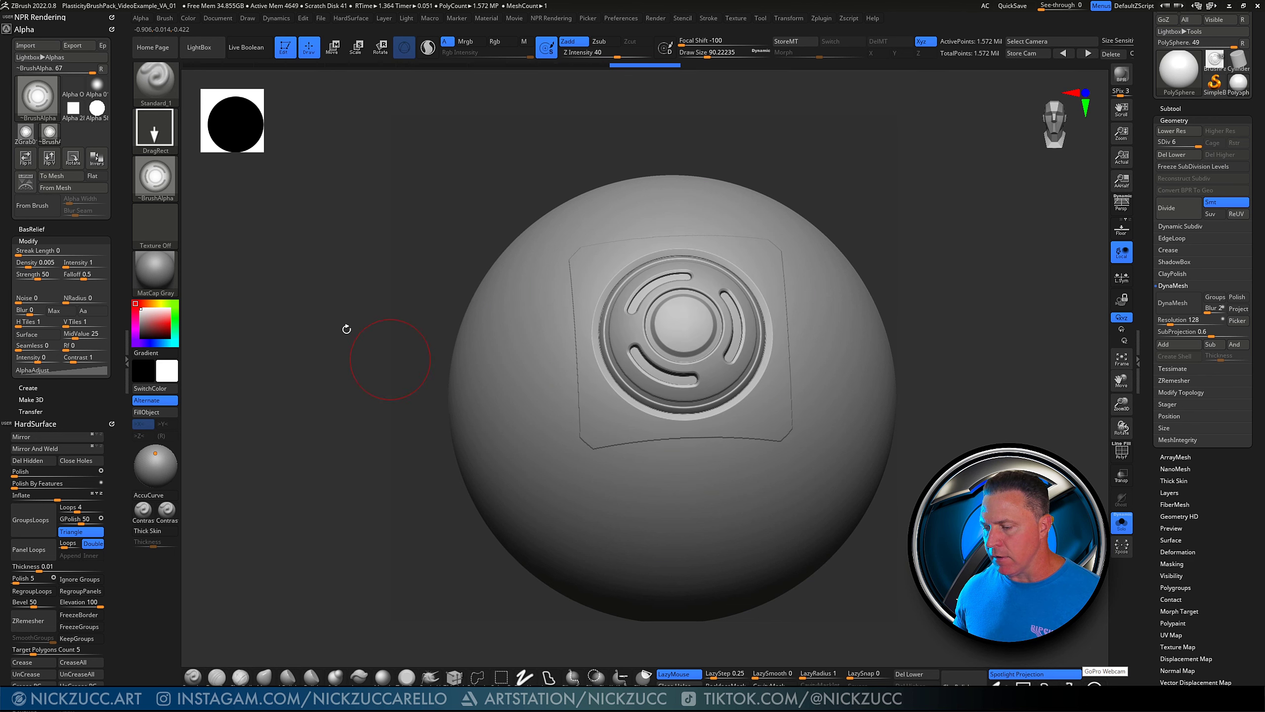
key("ctrl+z")
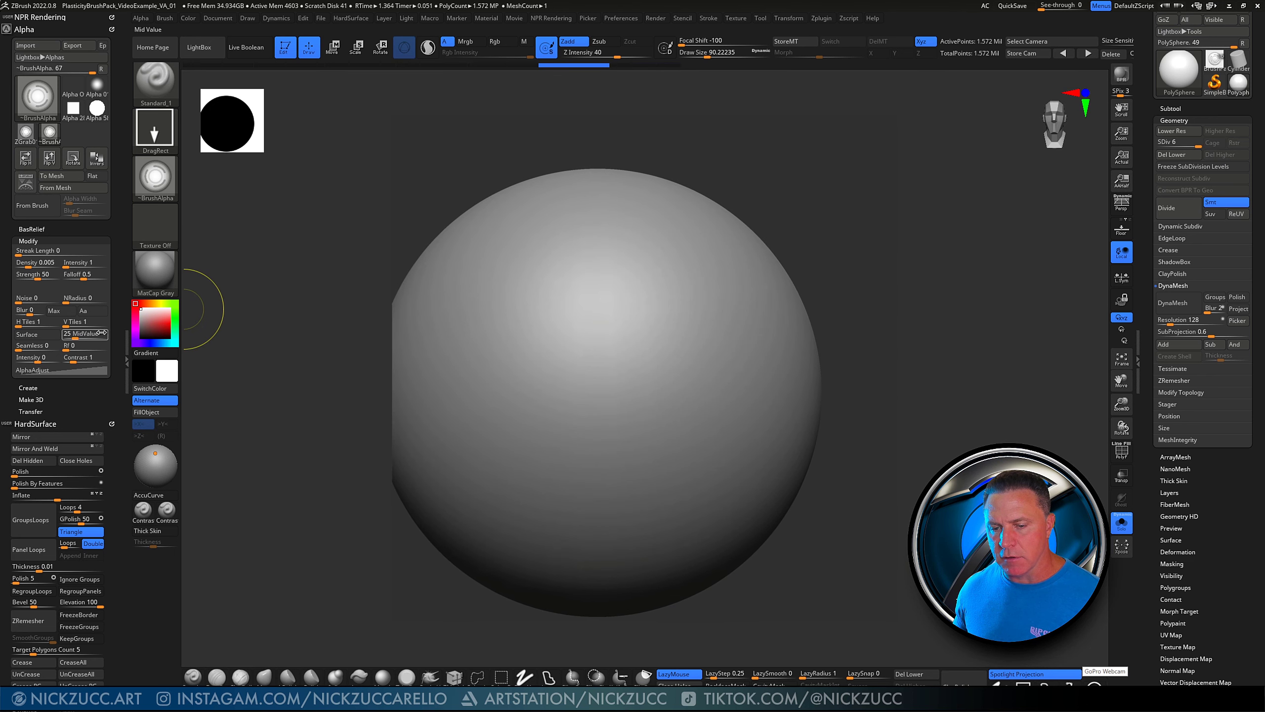
Try the alpha's MidValue at 22 and at 23 with a test stamp for each, undoing both stamps
left_click(94, 333)
key("Return")
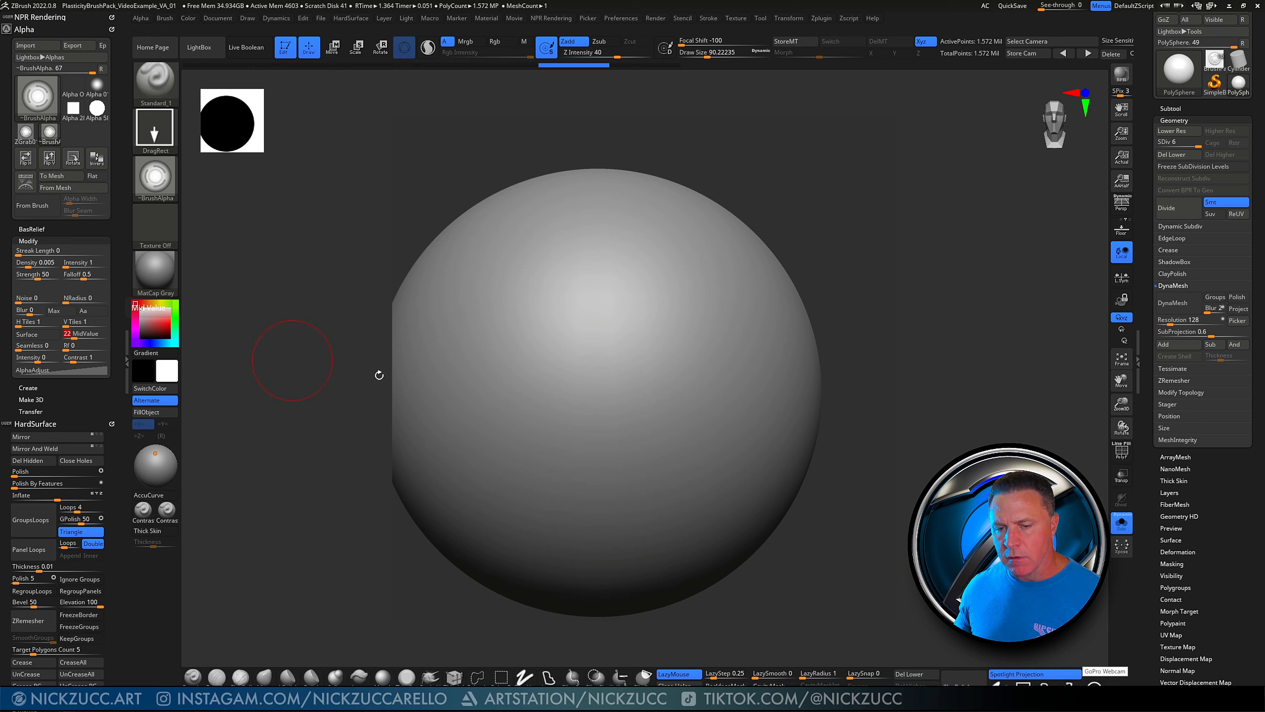
left_click_drag(624, 337, 630, 467)
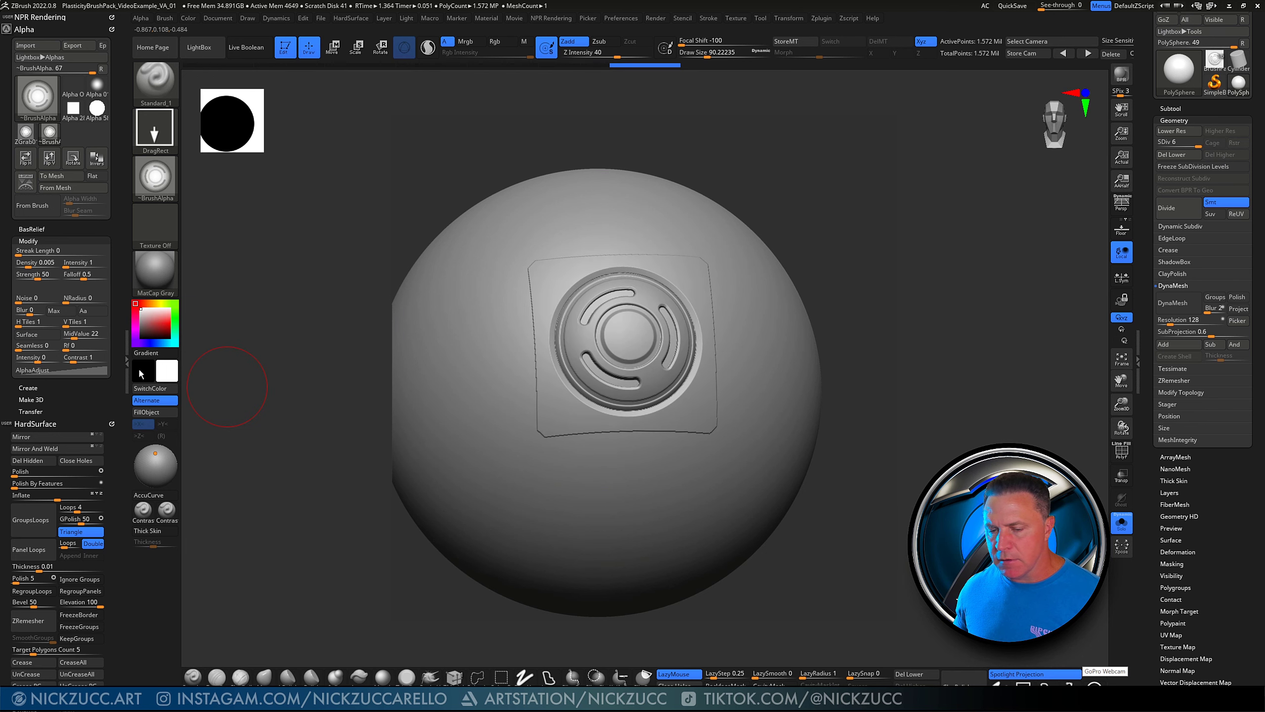
key("ctrl+z")
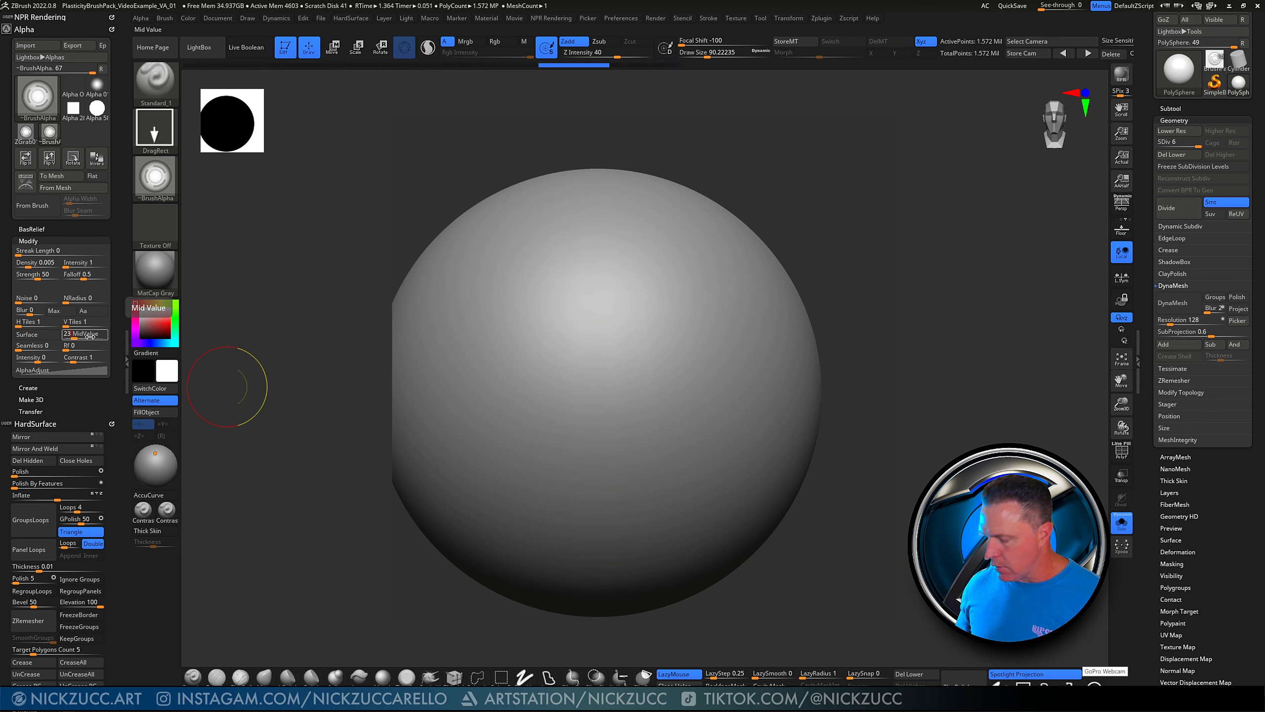
key("Return")
left_click_drag(644, 325, 628, 461)
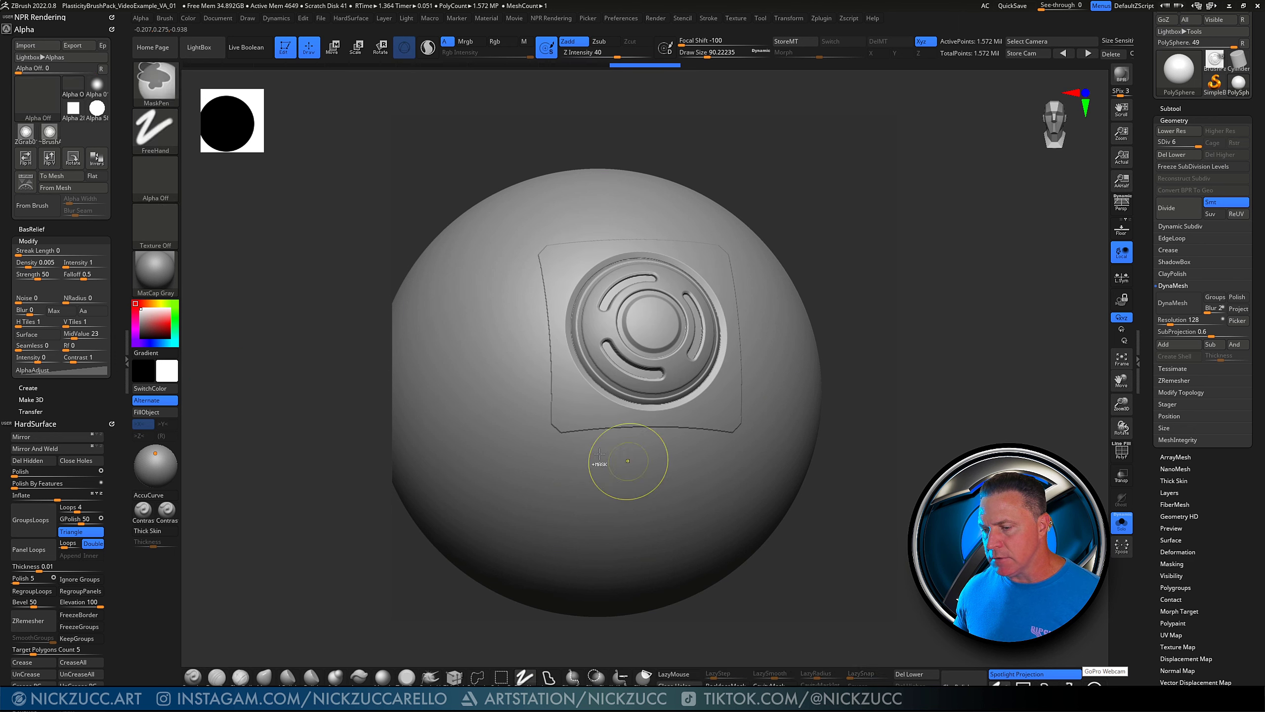
key("ctrl+z")
Compare test stamps on the sphere with the alpha's MidValue at 30 and at 29, undoing the first stamp
left_click(84, 334)
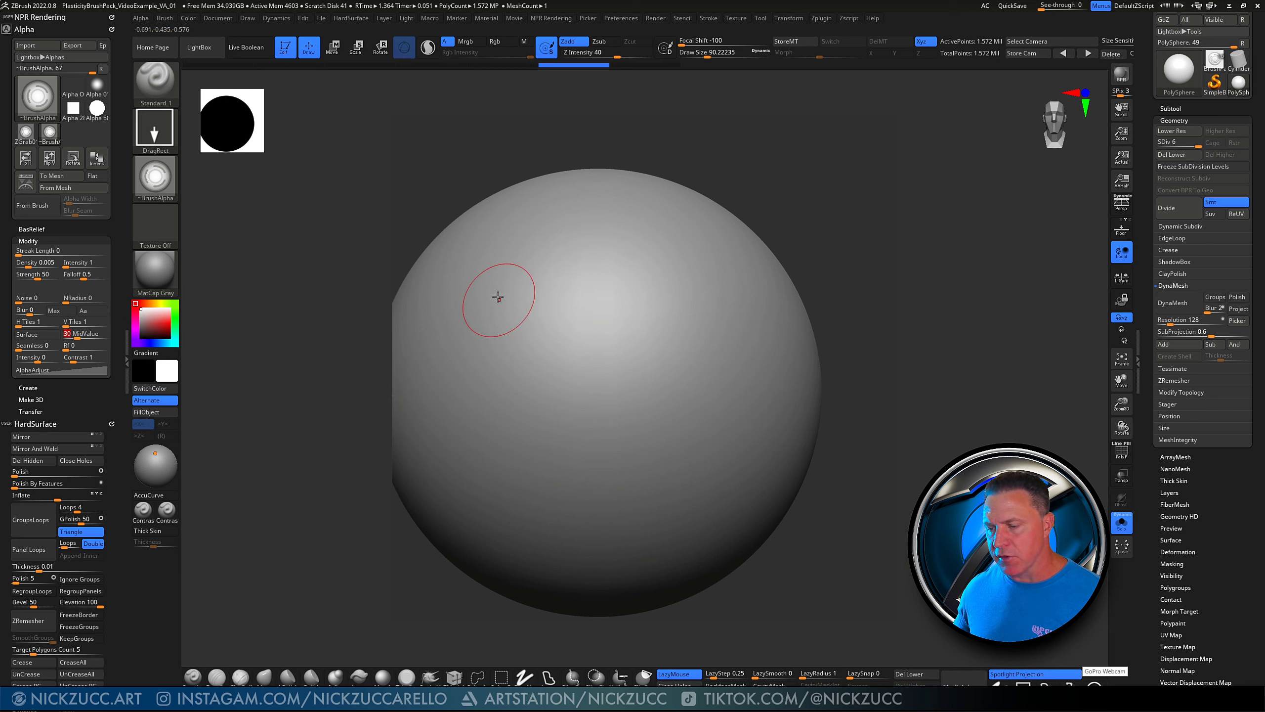
left_click_drag(635, 333, 637, 489)
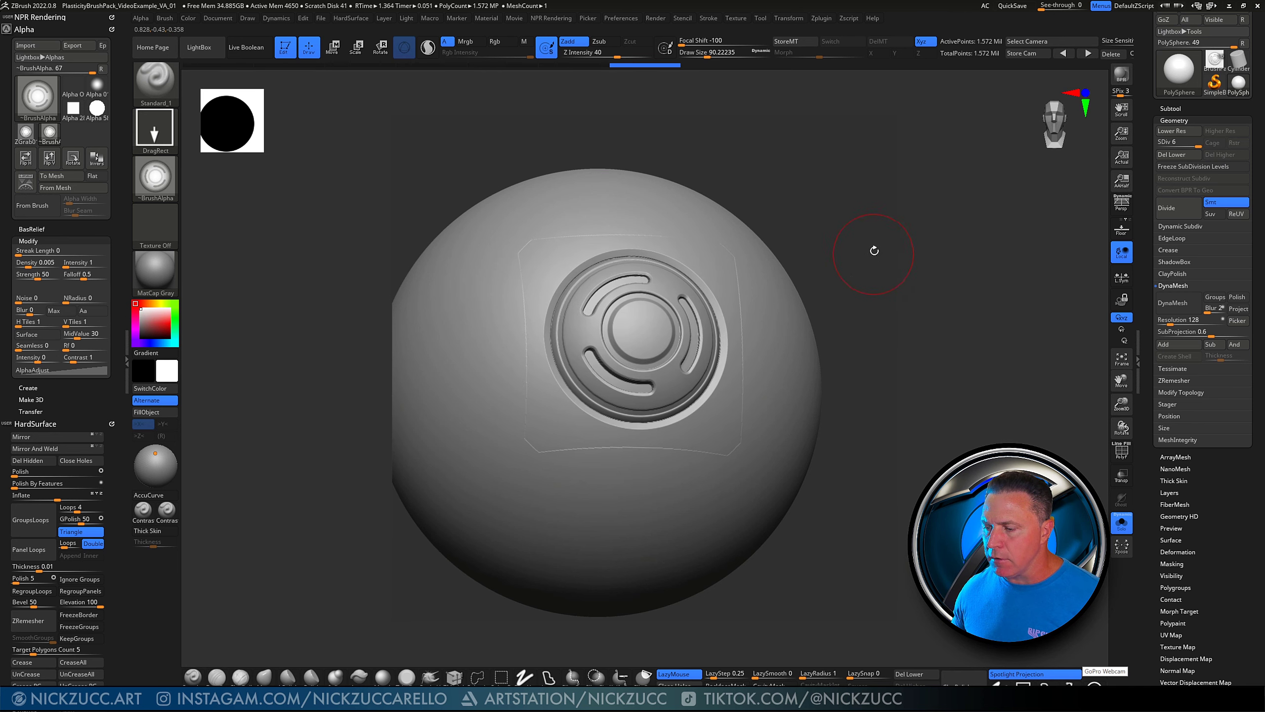
left_click_drag(873, 251, 803, 270, "shift")
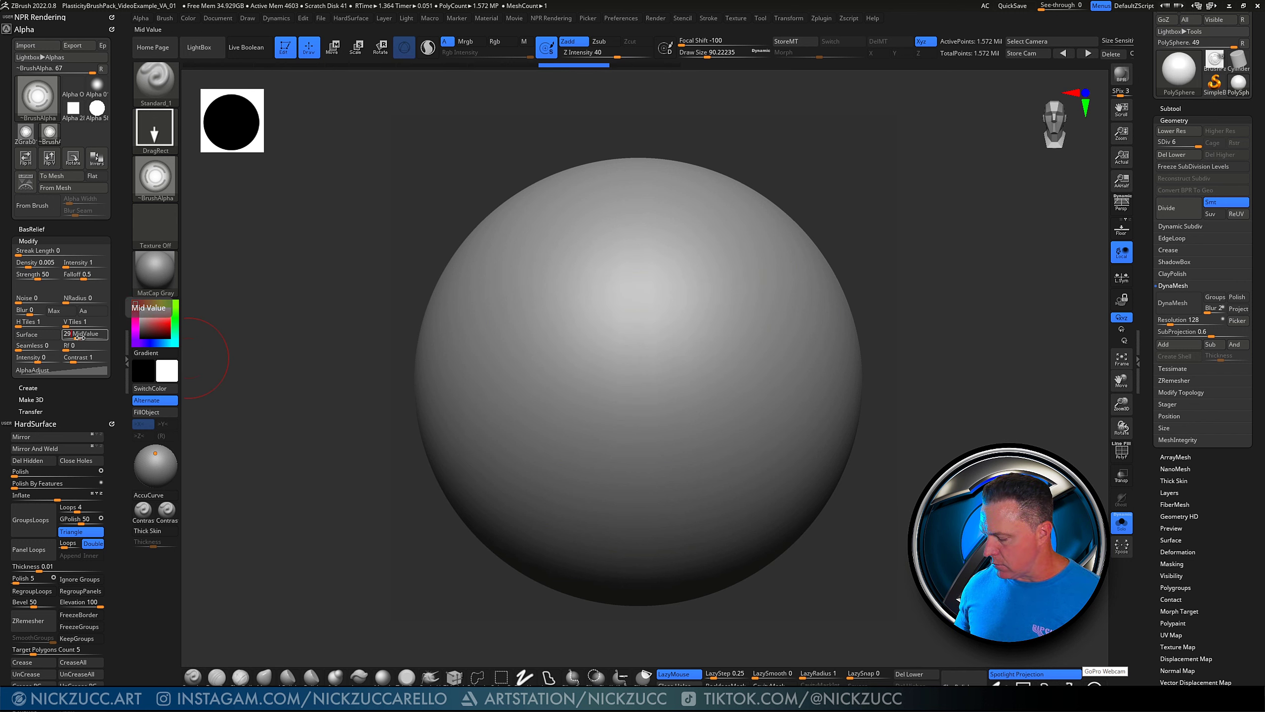
left_click_drag(700, 356, 712, 483)
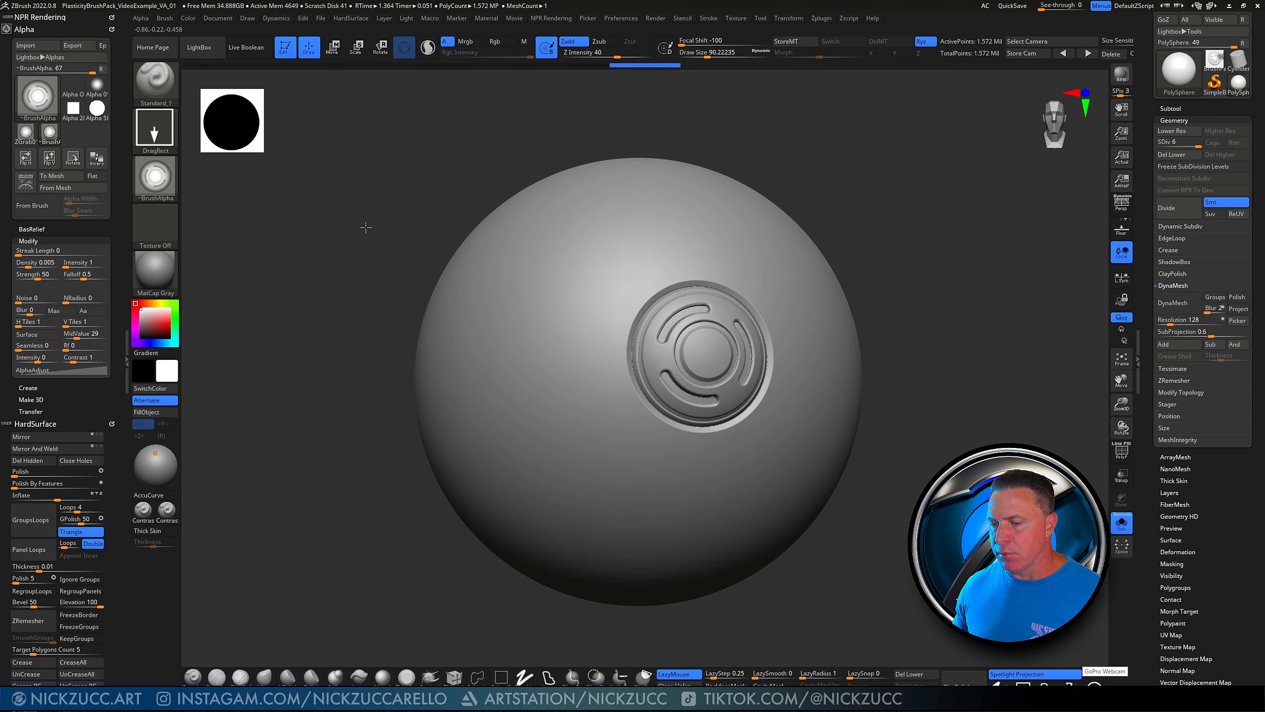
left_click_drag(365, 227, 394, 219)
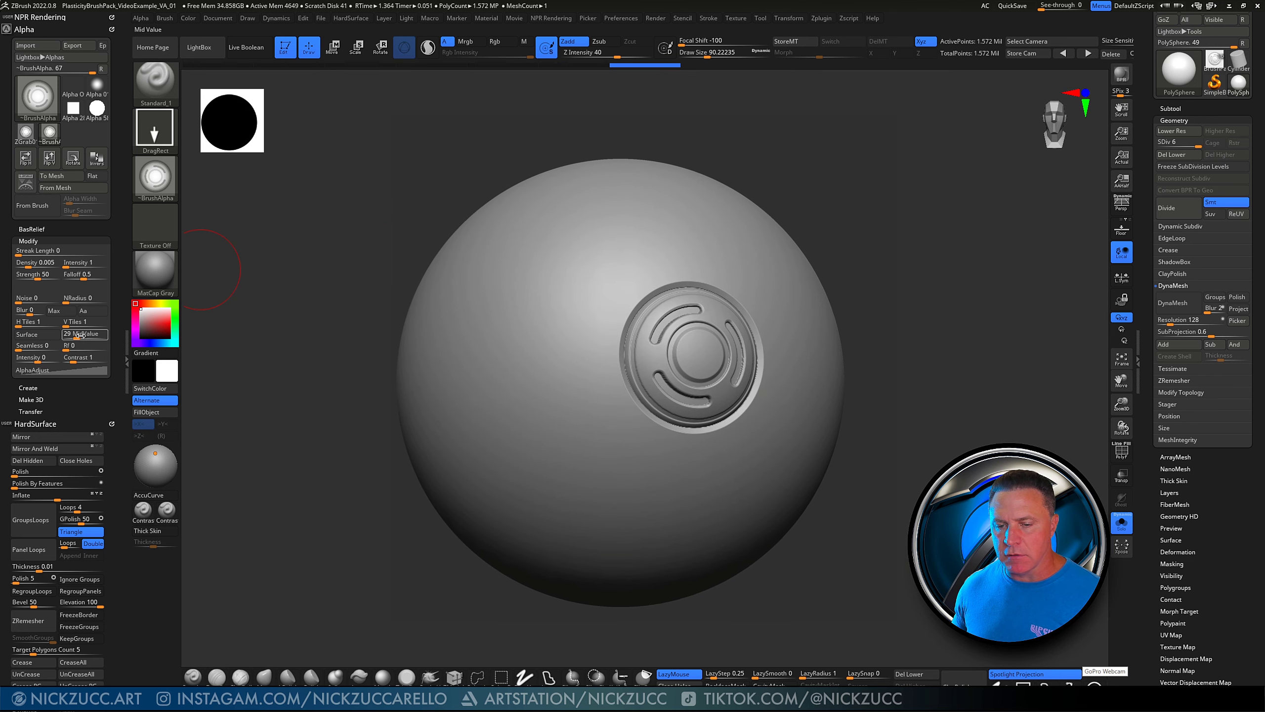
Set the alpha's MidValue to 30 and replace the existing test stamp with a new one on the sphere
left_click(80, 335)
type("30")
key("Return")
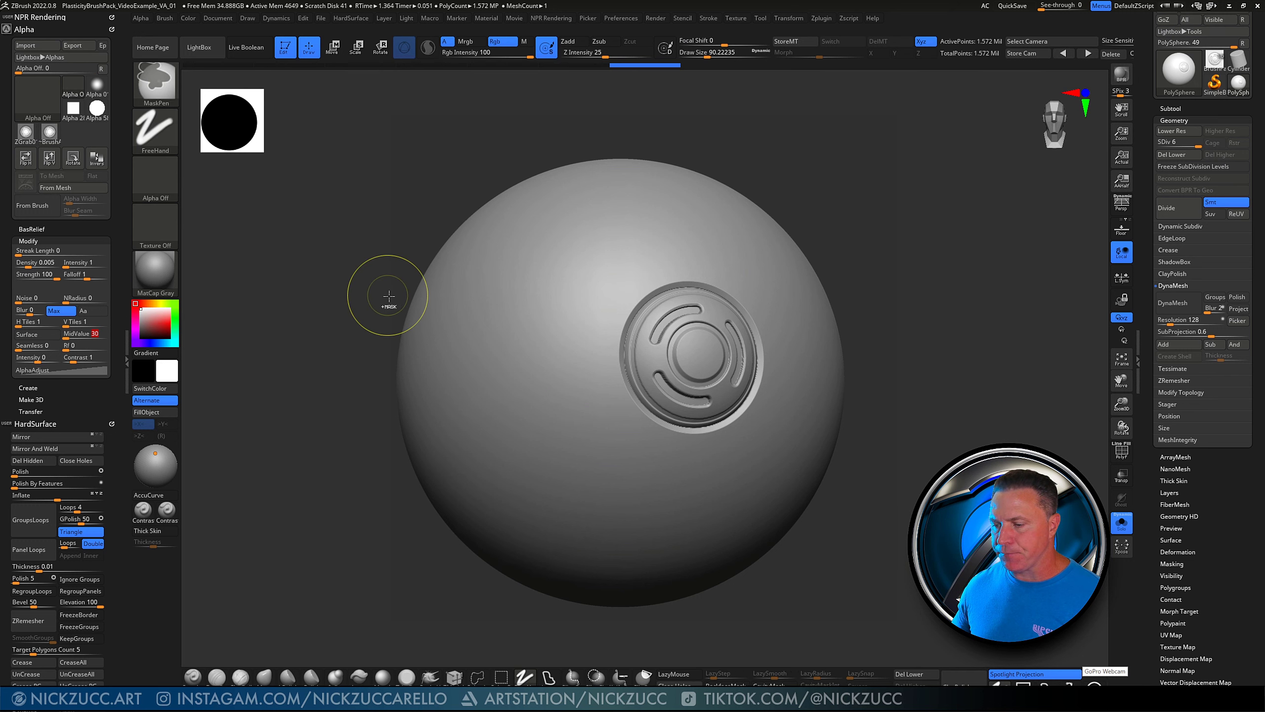
key("ctrl+z")
mouse_move(679, 370)
left_mouse_down()
mouse_move(676, 509)
mouse_move(687, 503)
left_mouse_up()
left_click_drag(877, 288, 888, 280)
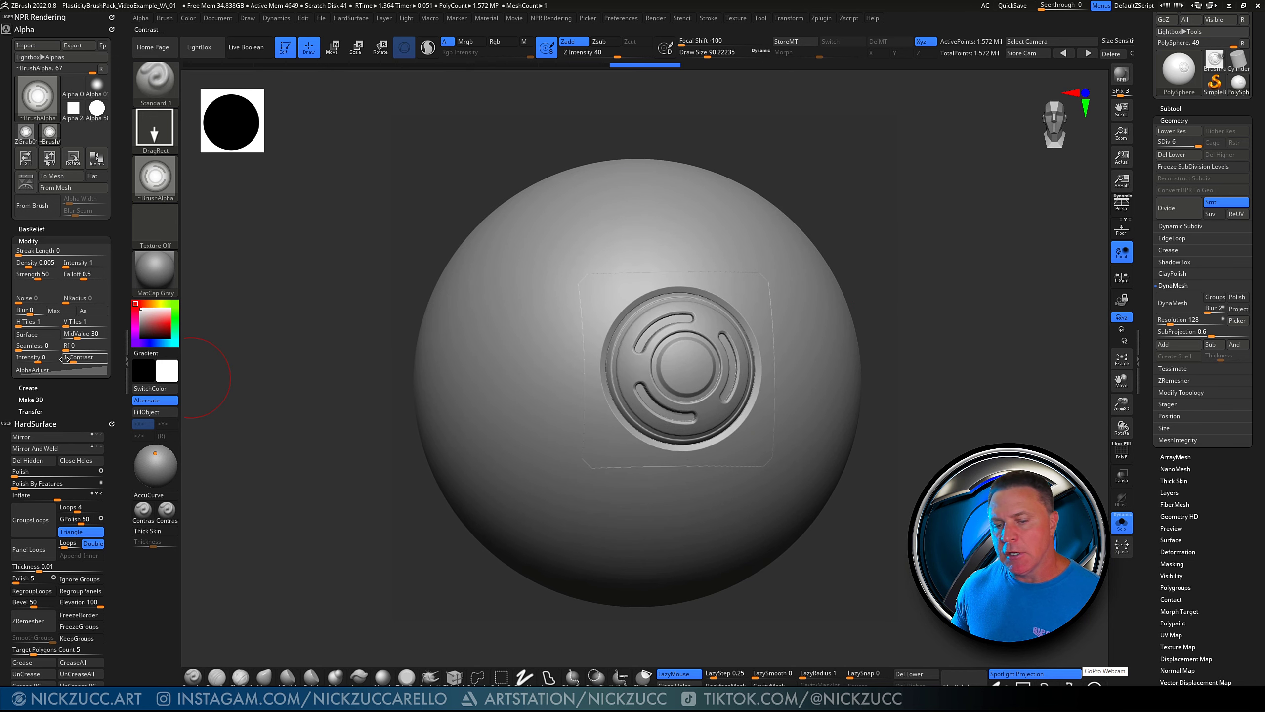
Undo the existing stamp and try the alpha's Radial Fade at 2 and at 1 with test stamps, undoing each
left_click(74, 345)
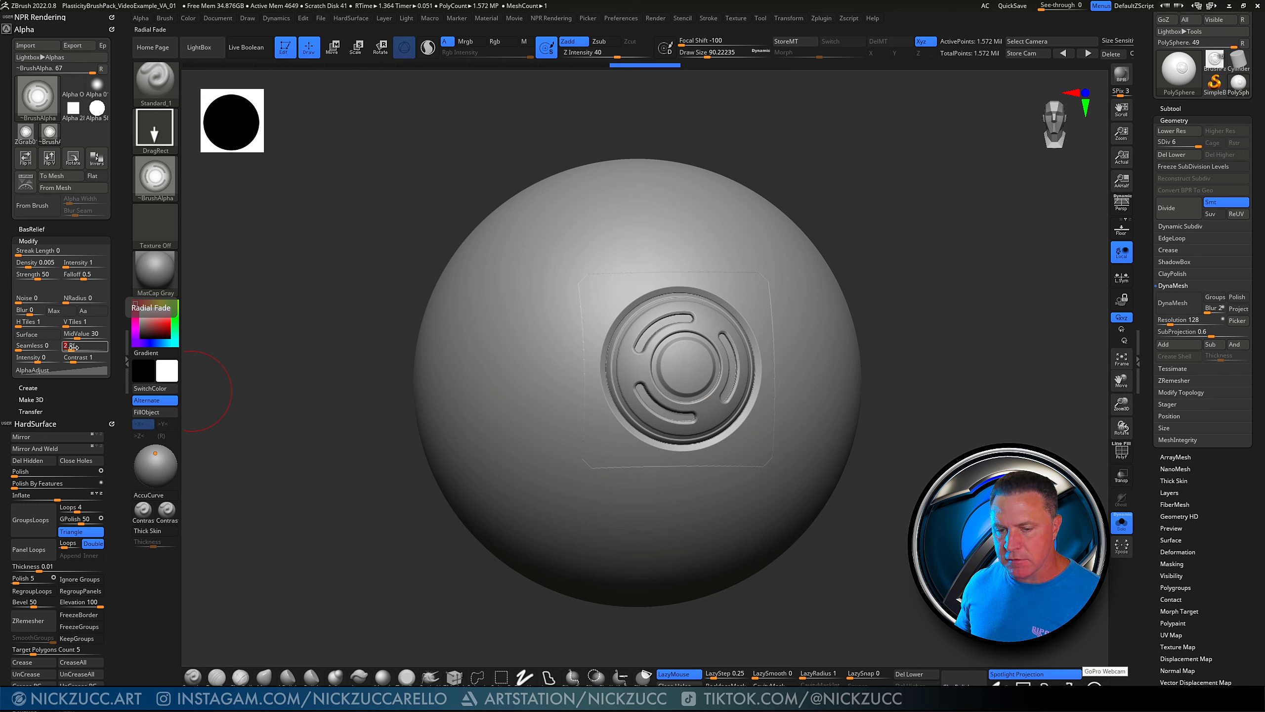
key("ctrl+z")
left_click_drag(645, 312, 641, 428)
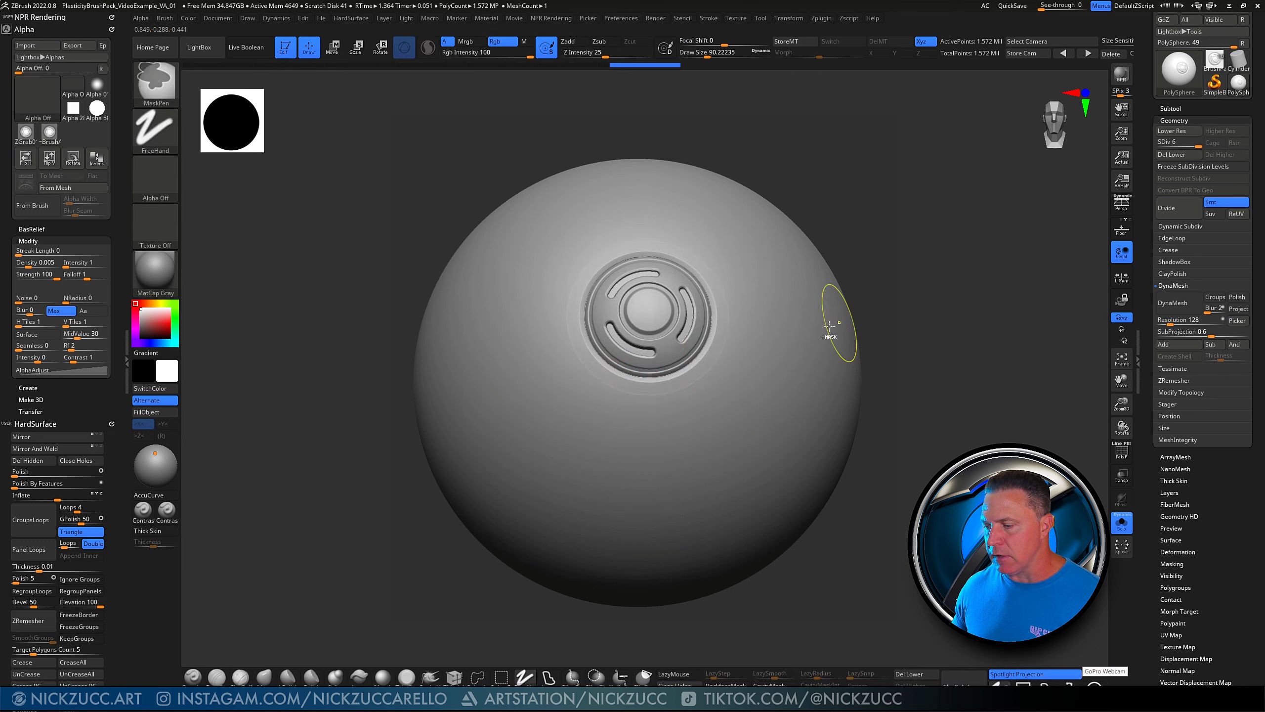
key("ctrl+z")
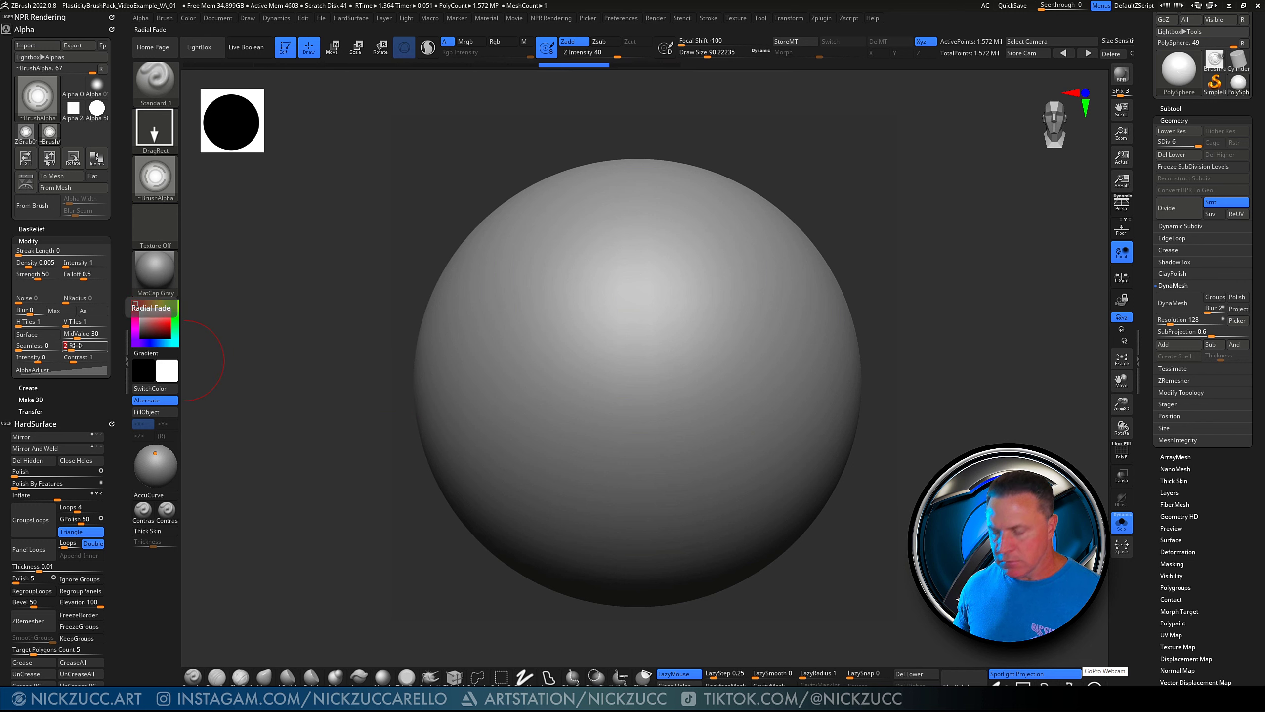
left_click_drag(647, 349, 649, 483)
key("ctrl+z")
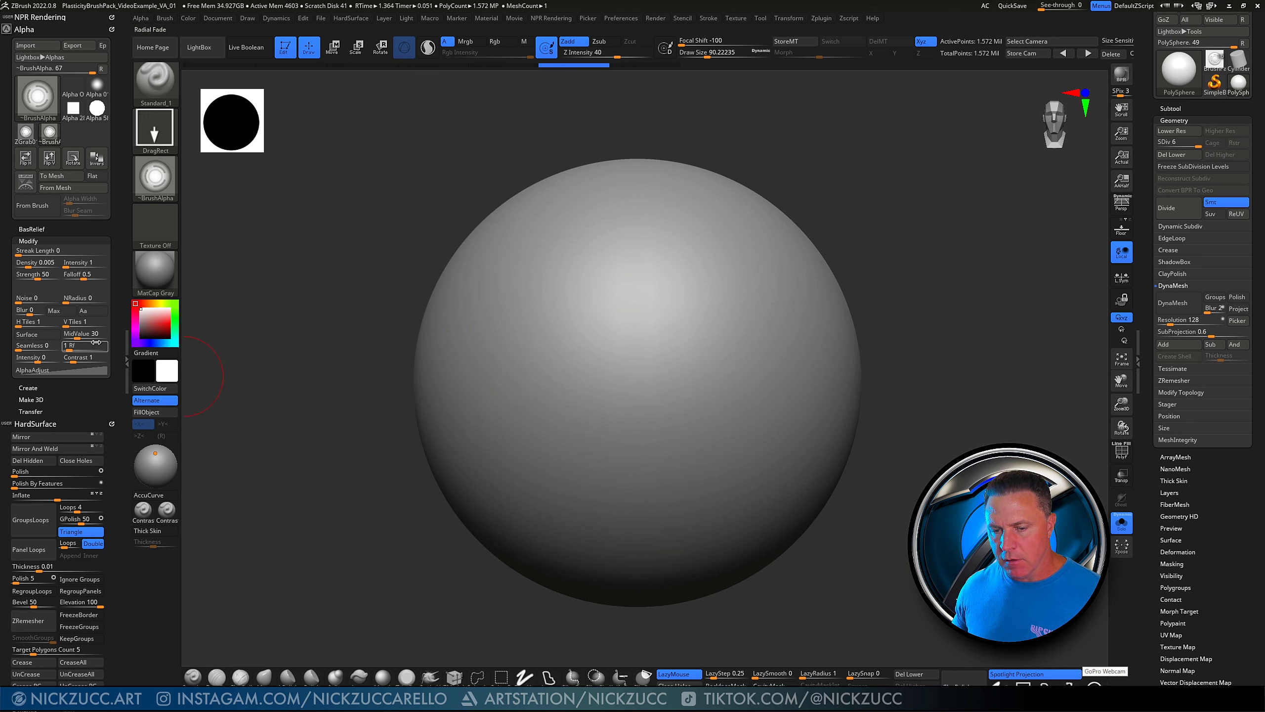
Reset the alpha's Radial Fade to 0 and make a small test stamp on the sphere, undoing it
type("0")
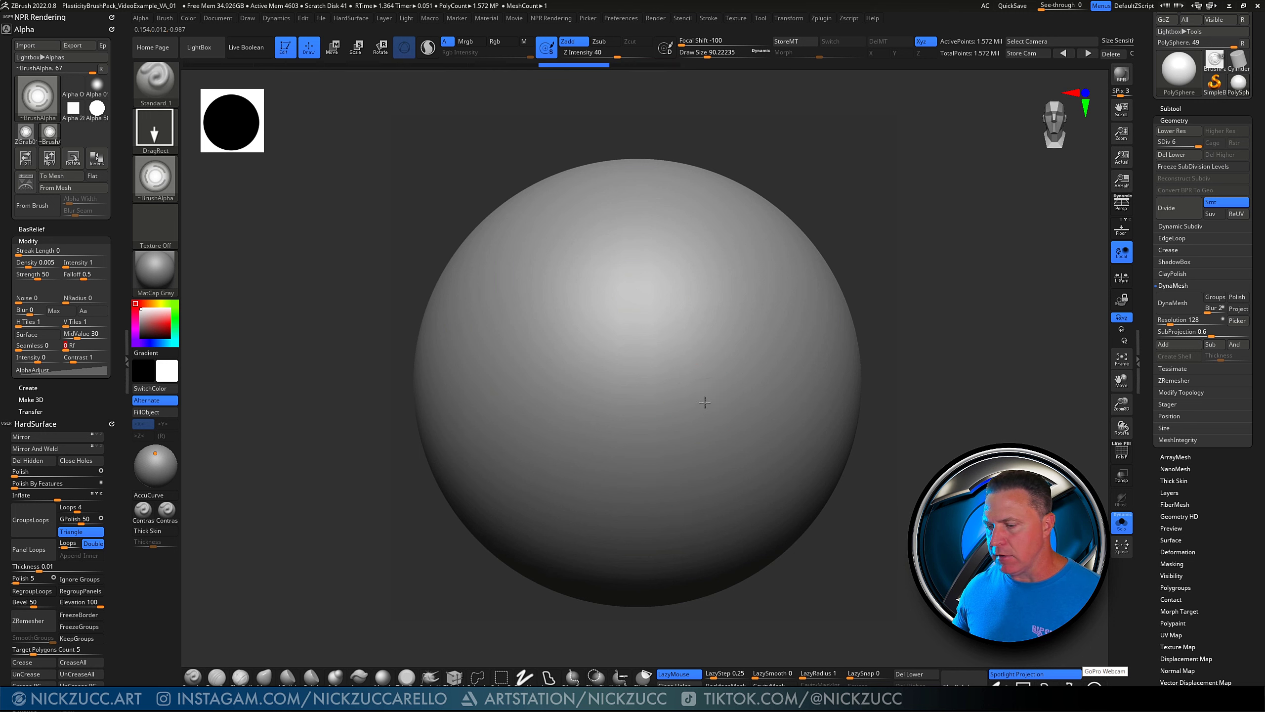
left_click_drag(703, 403, 690, 454)
key("ctrl+z")
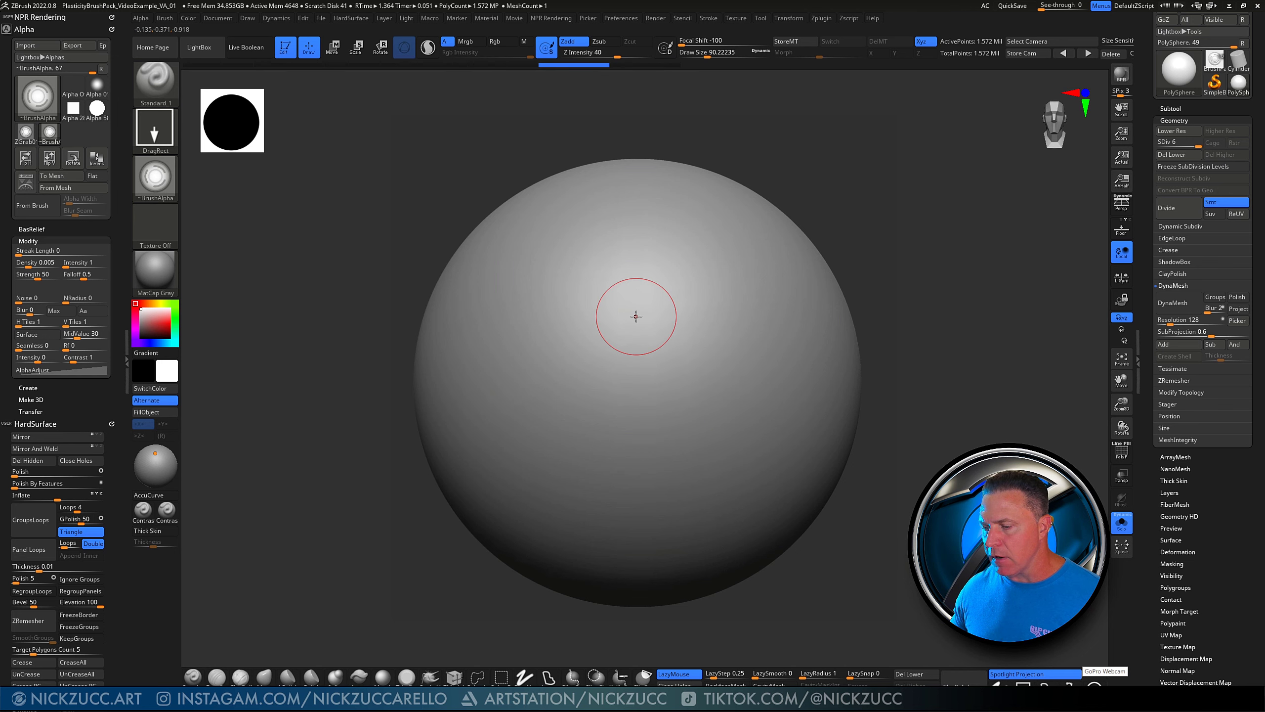
Compare test stamps on the sphere without and with the alpha's Max option, undoing each stamp
left_click_drag(636, 317, 558, 244)
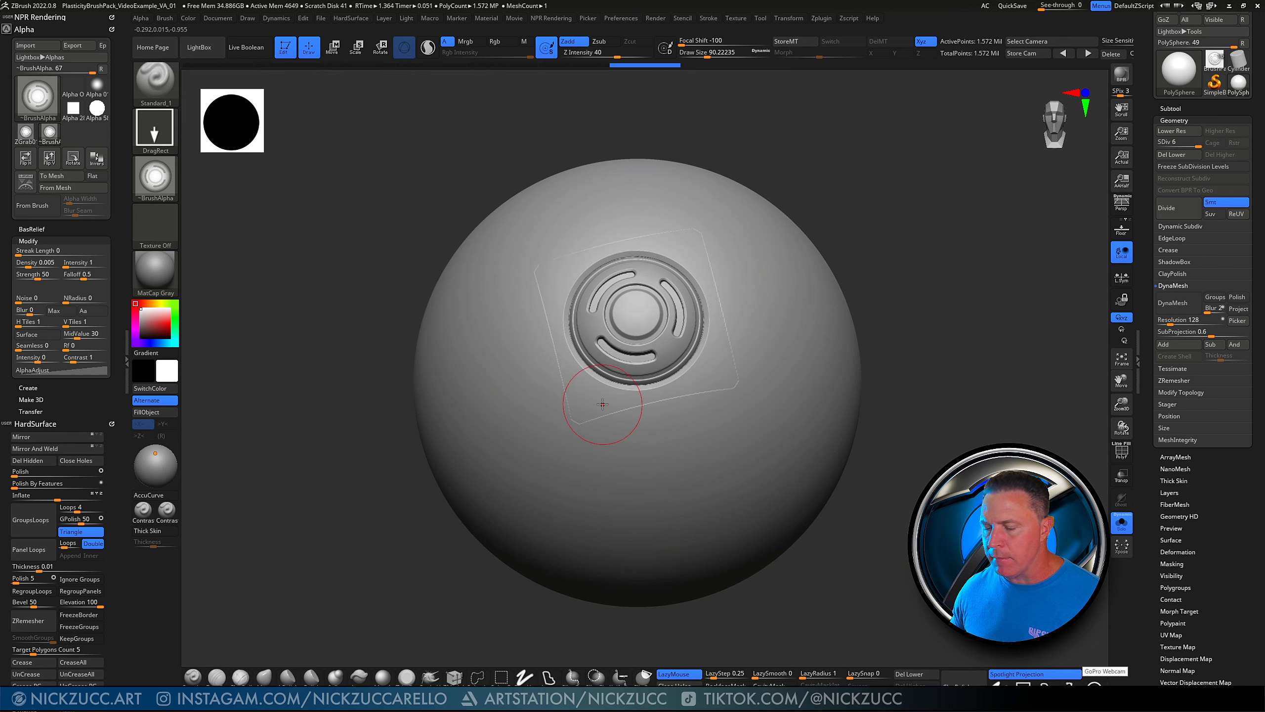
key("ctrl+z")
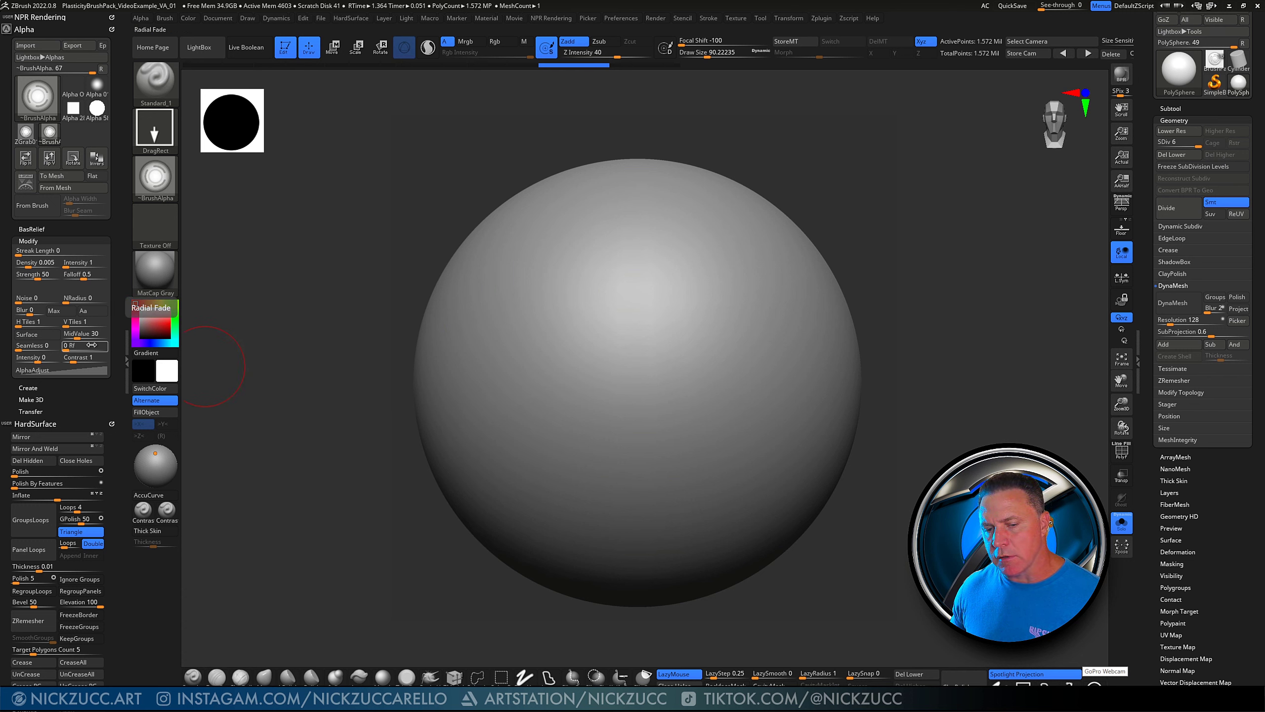
left_click(59, 311)
left_click_drag(670, 353, 694, 470)
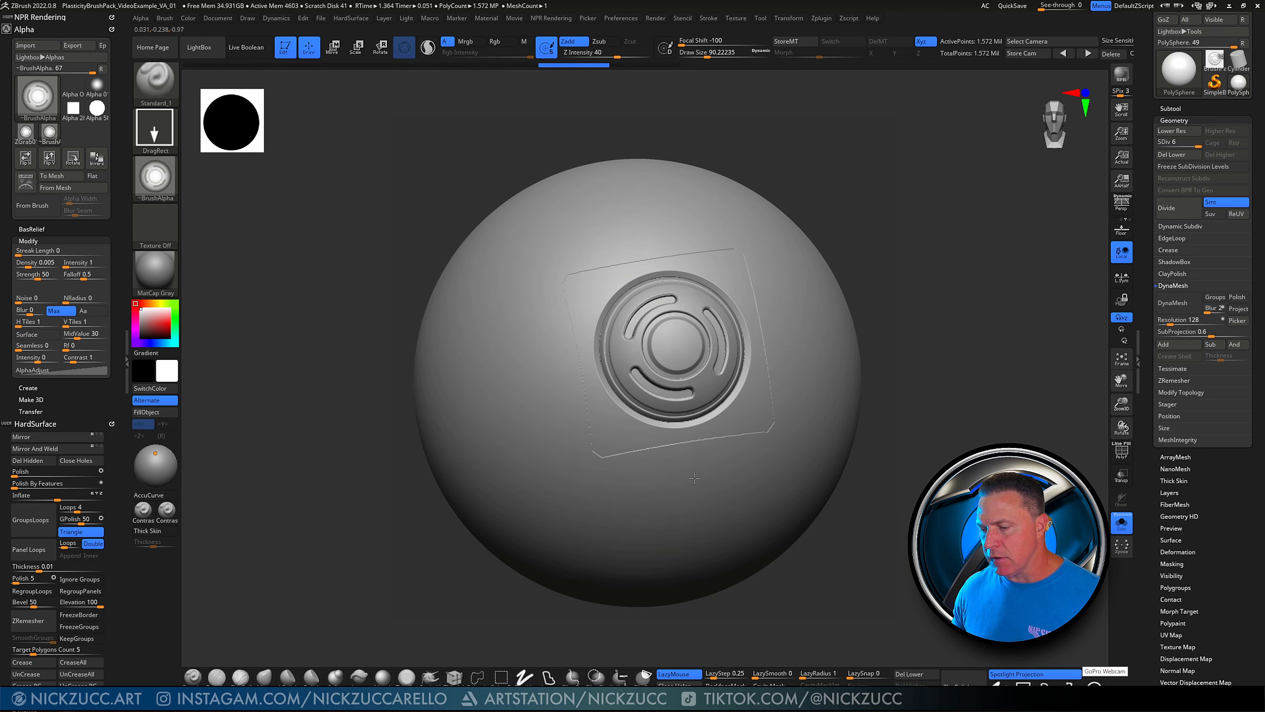
key("ctrl+z")
left_click_drag(654, 350, 656, 469)
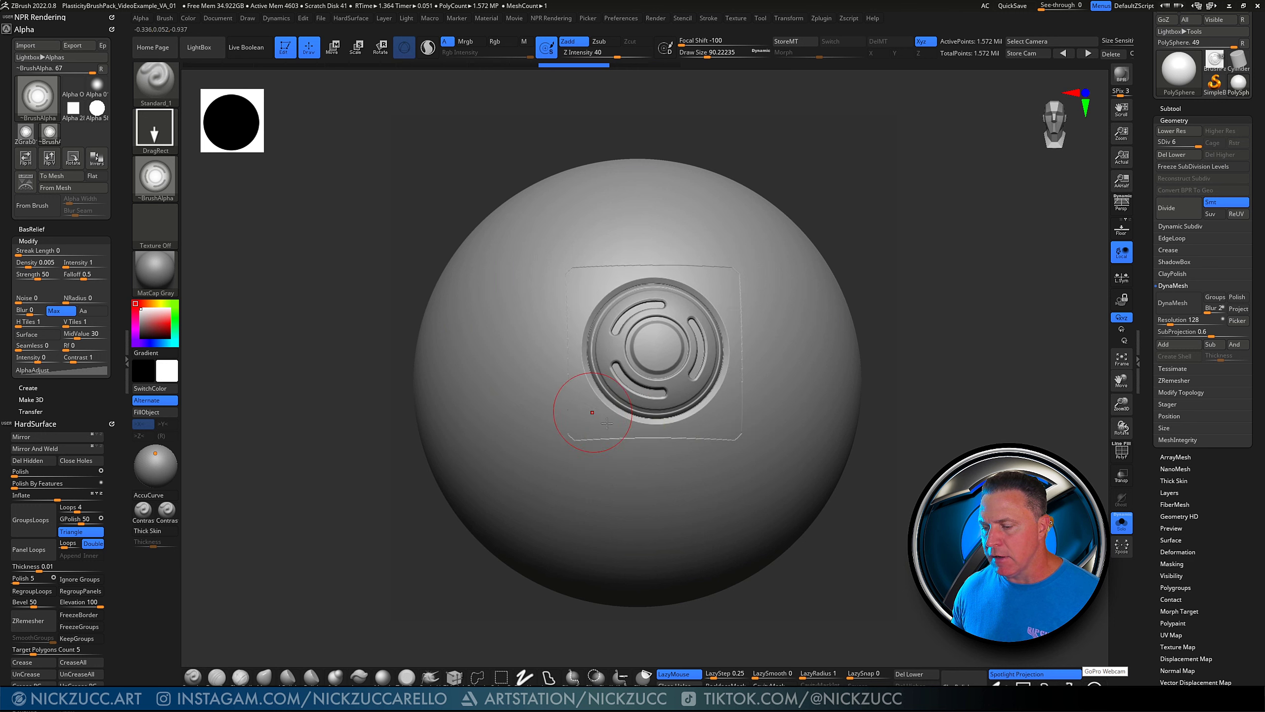
key("ctrl+z")
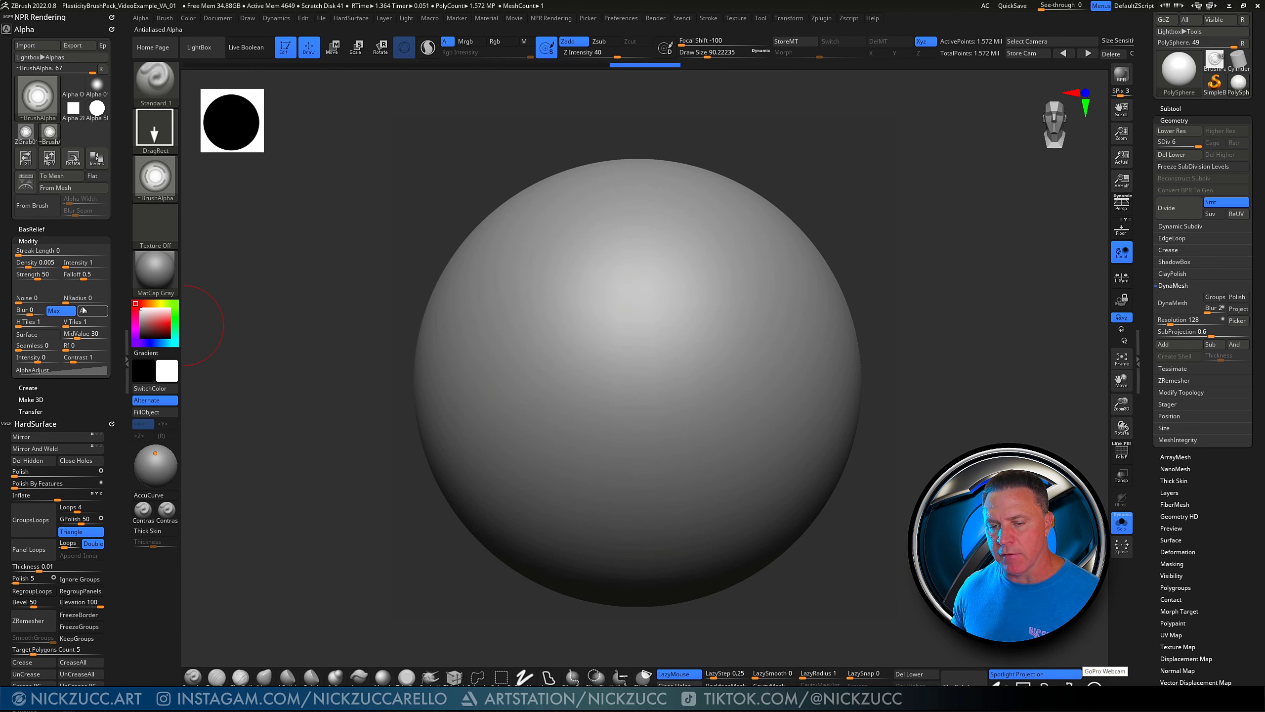
Switch the alpha from Max to antialiased (Aa) and make a test stamp on the sphere, undoing it
left_click(92, 311)
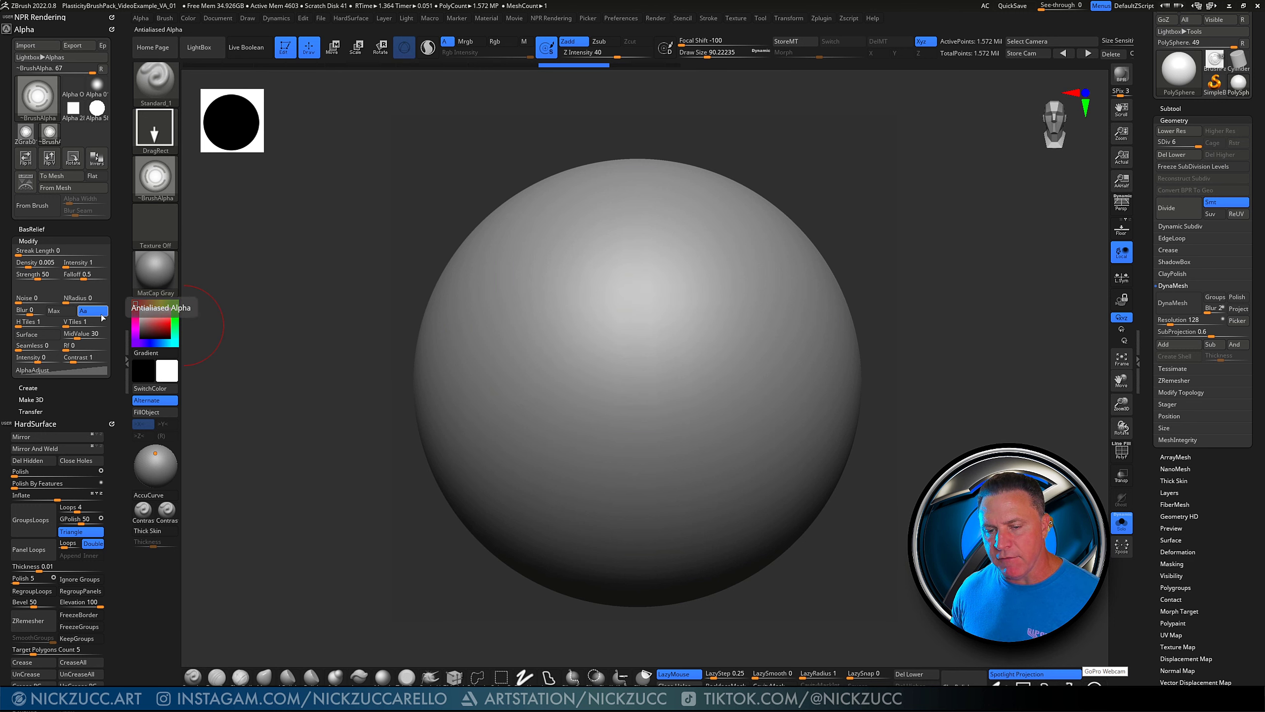
left_click_drag(665, 340, 677, 481)
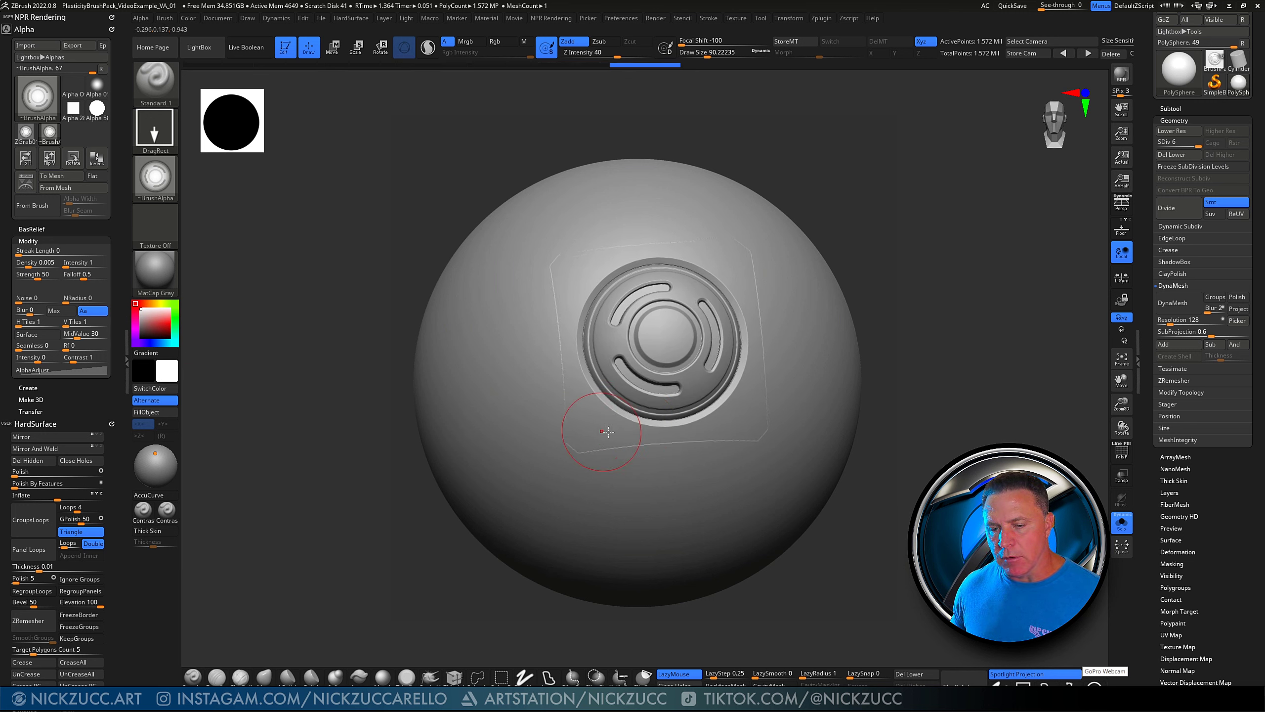
key("ctrl+z")
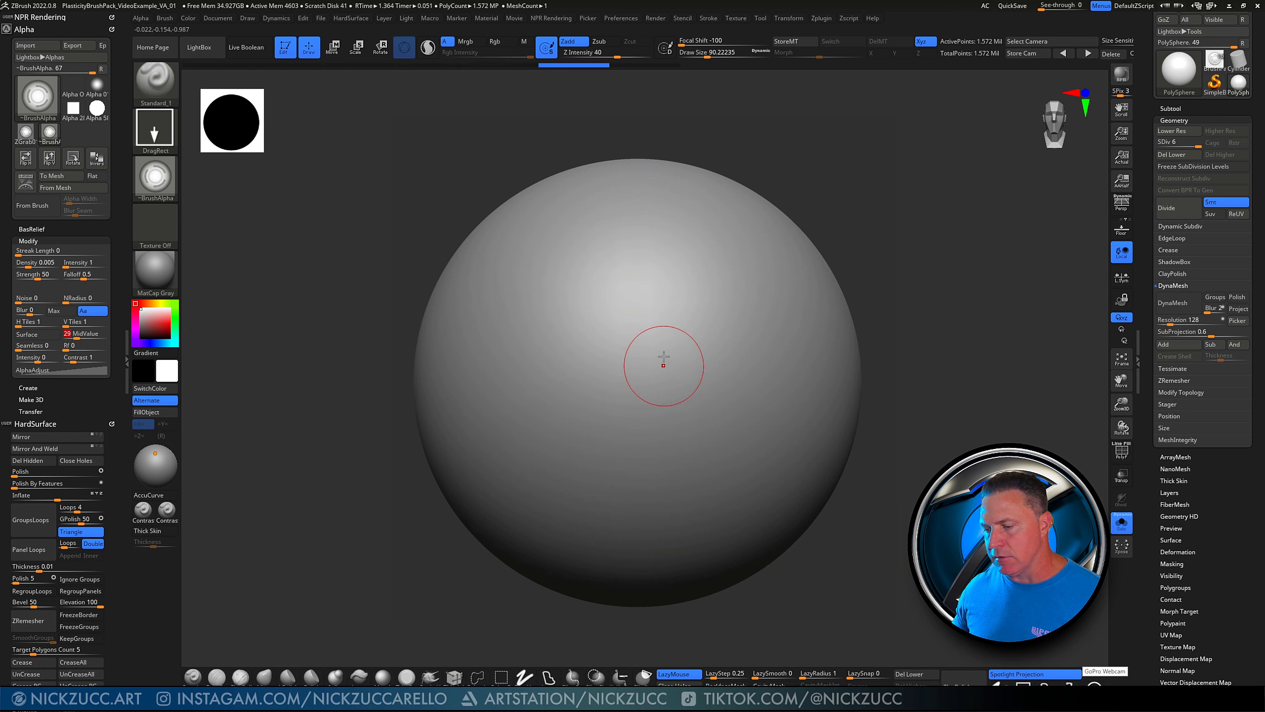
Set the alpha's MidValue to 29 and make two larger test stamps on the sphere, undoing each
left_click_drag(661, 351, 649, 534)
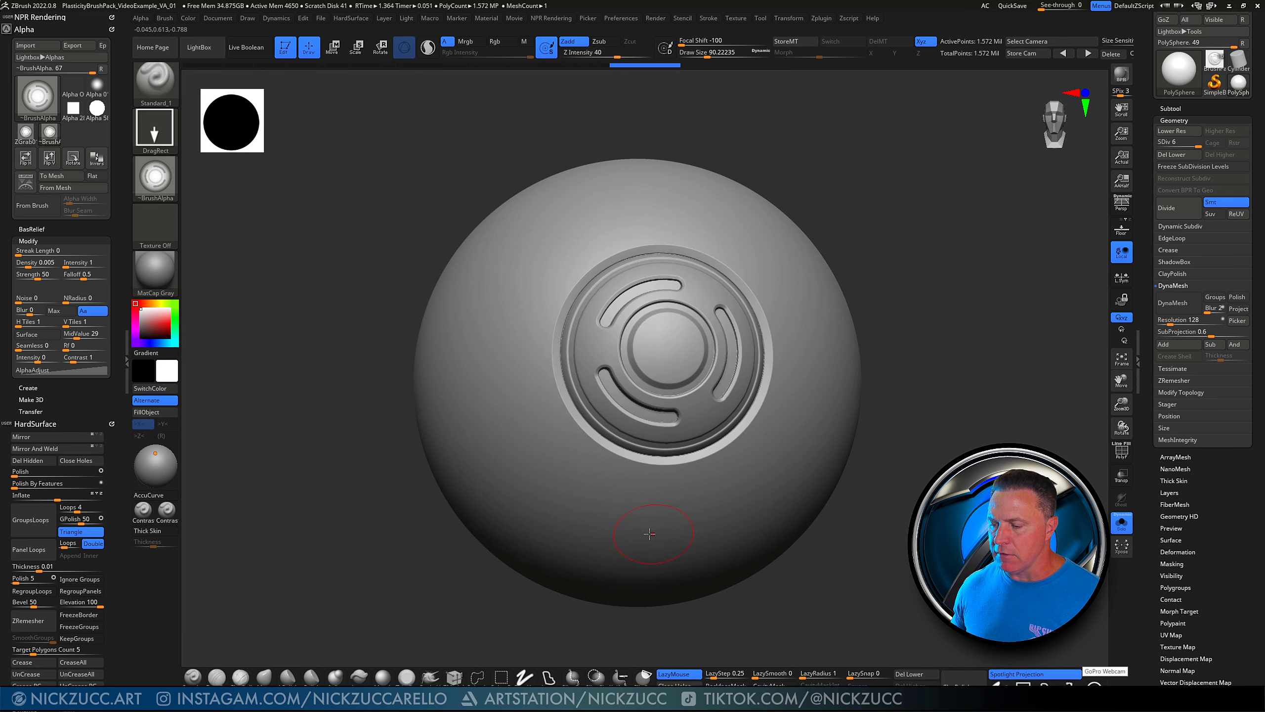
left_click_drag(920, 474, 839, 474)
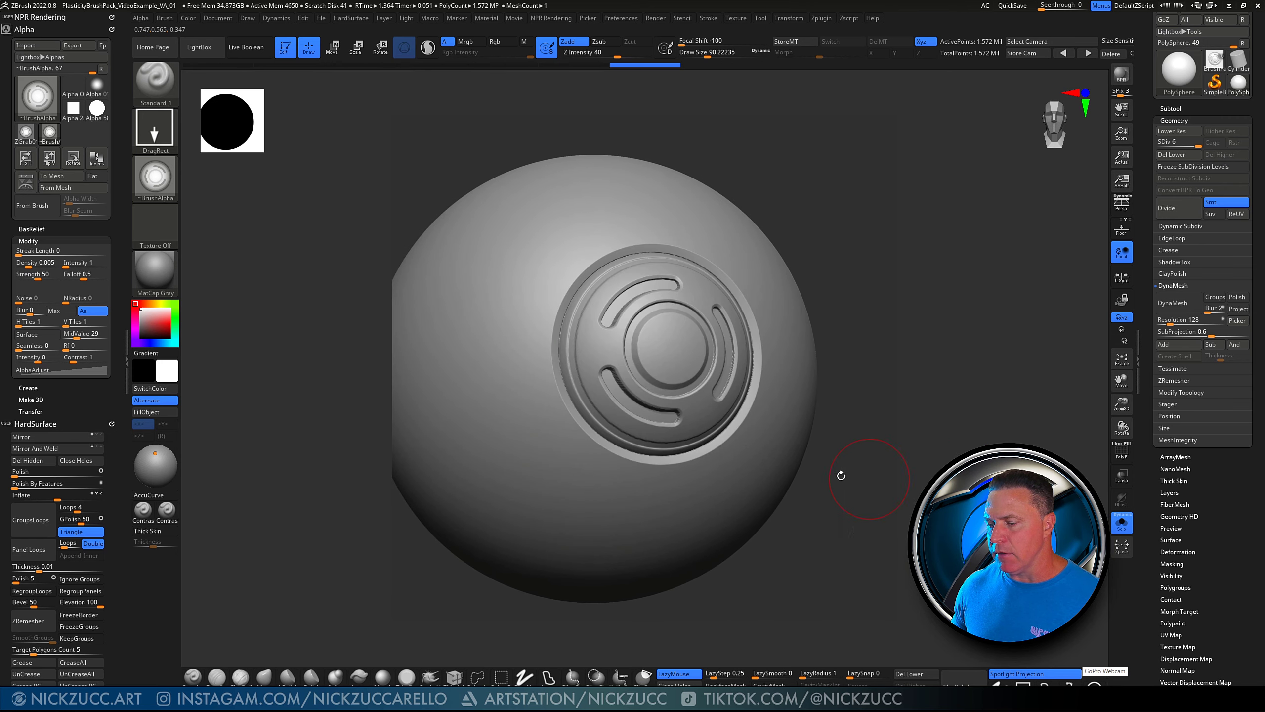
key("ctrl+z")
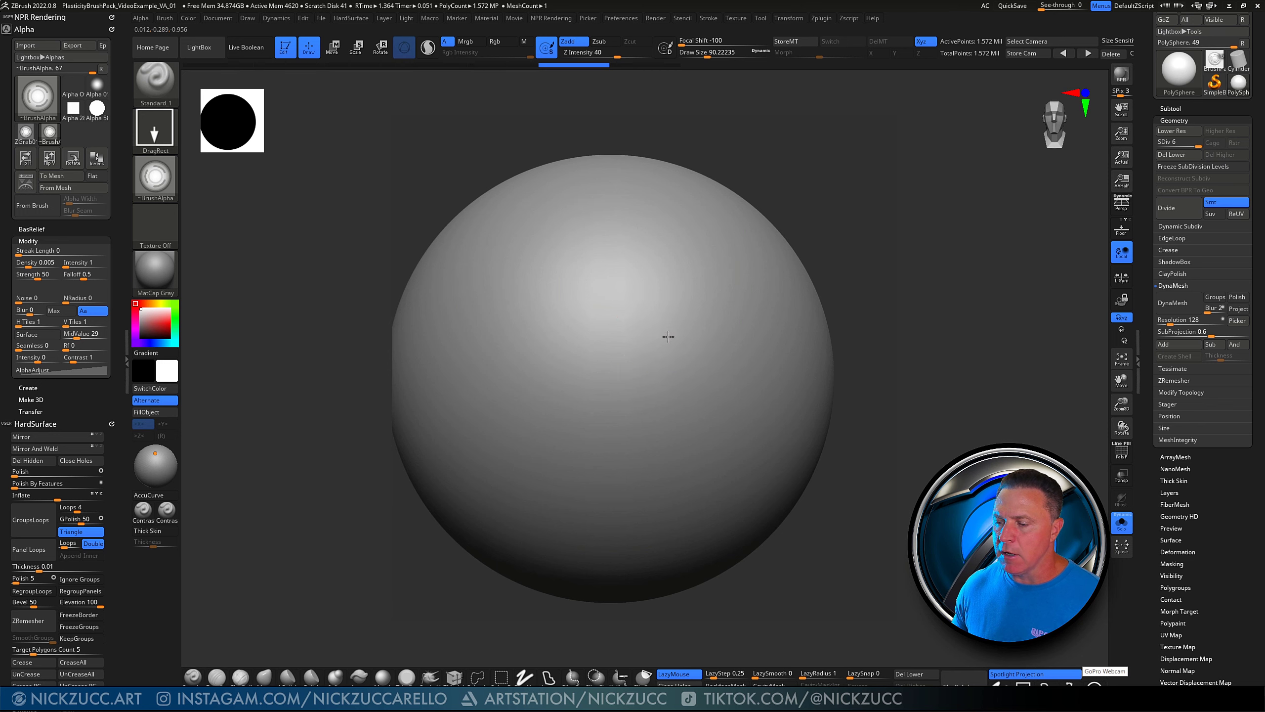
left_click_drag(666, 339, 696, 557)
key("ctrl+z")
key("ctrl+z")
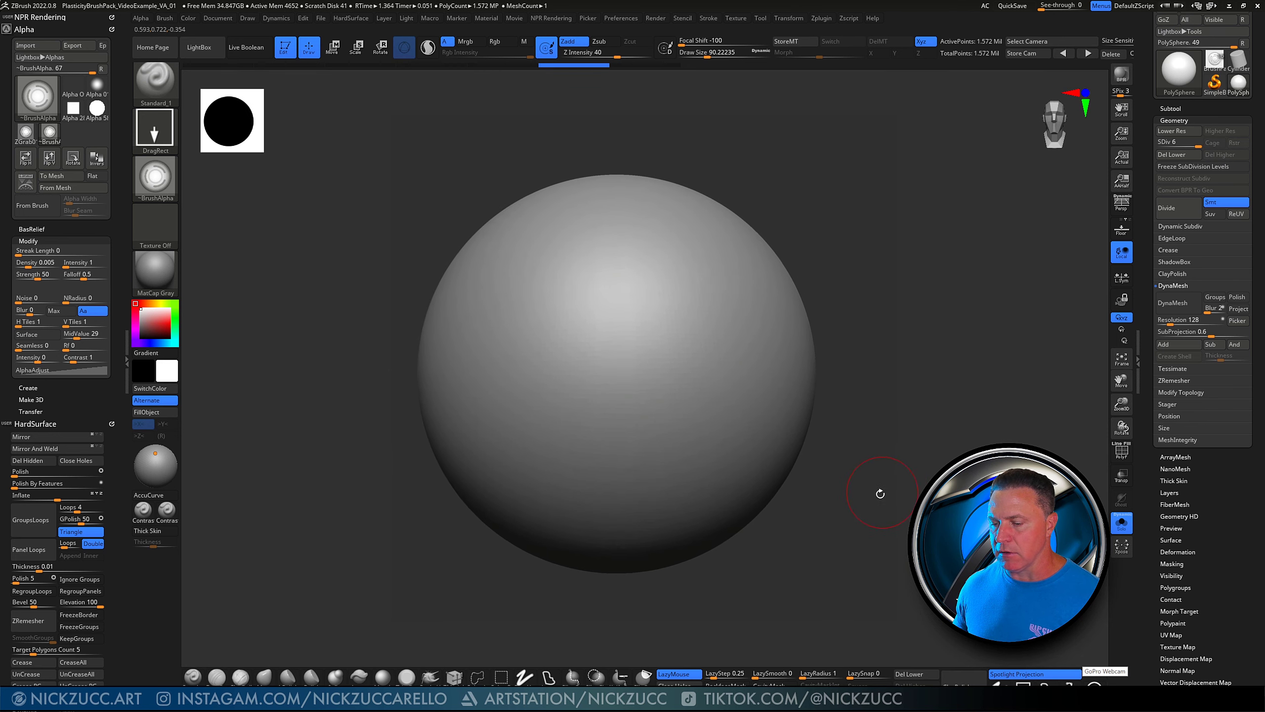
left_click_drag(878, 492, 919, 515, "alt")
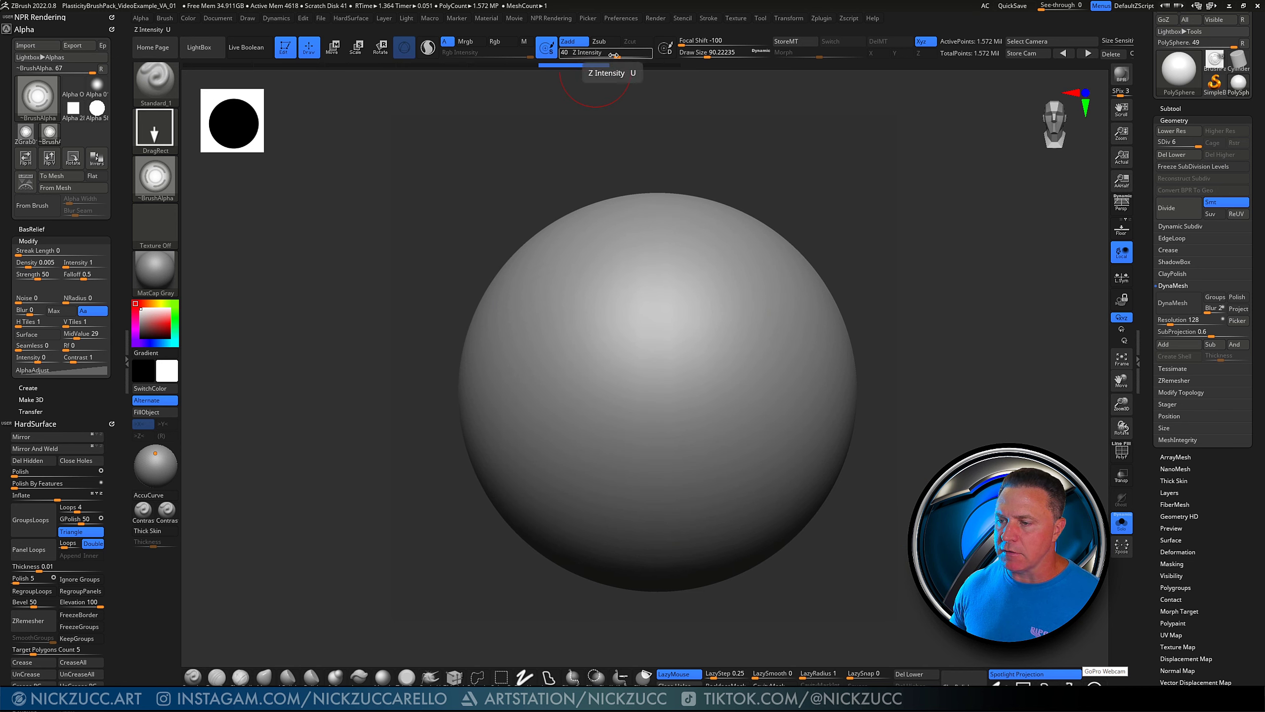
Set the brush's Z Intensity to 45, undo a first test stamp, and stamp the alpha across most of the sphere's front
left_click(613, 55)
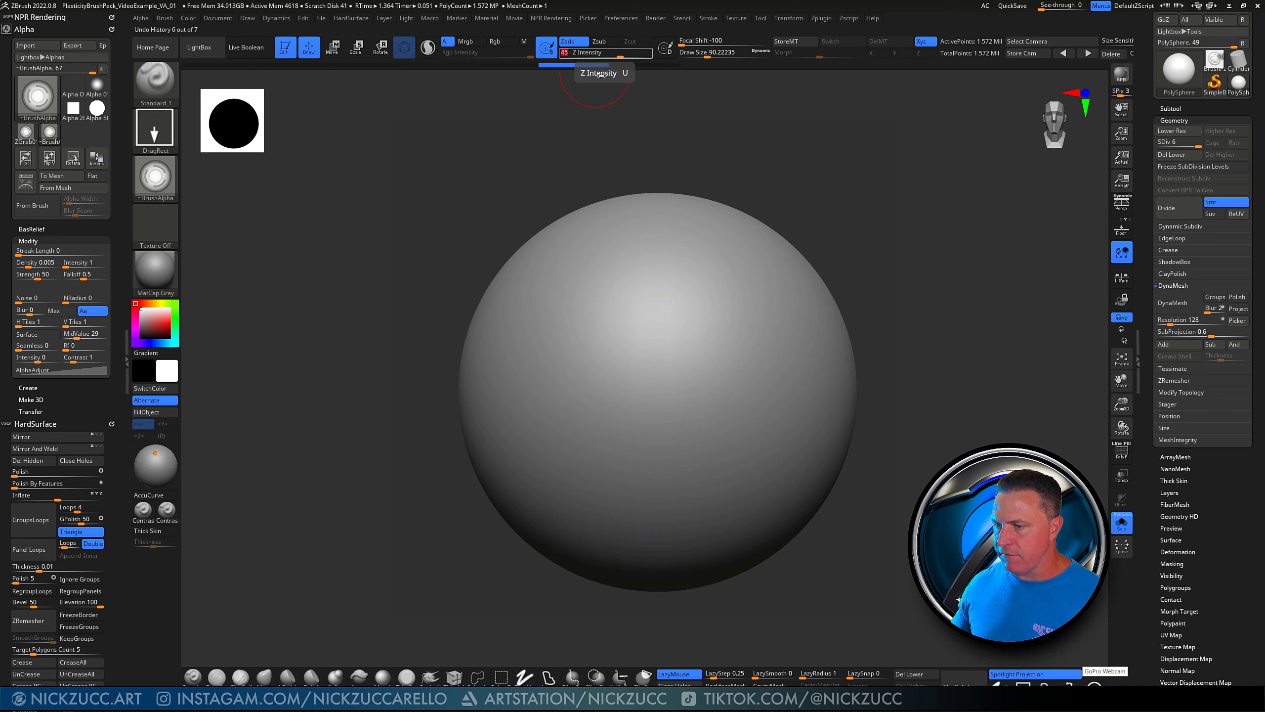
key("Return")
left_click_drag(686, 359, 739, 554)
key("ctrl+z")
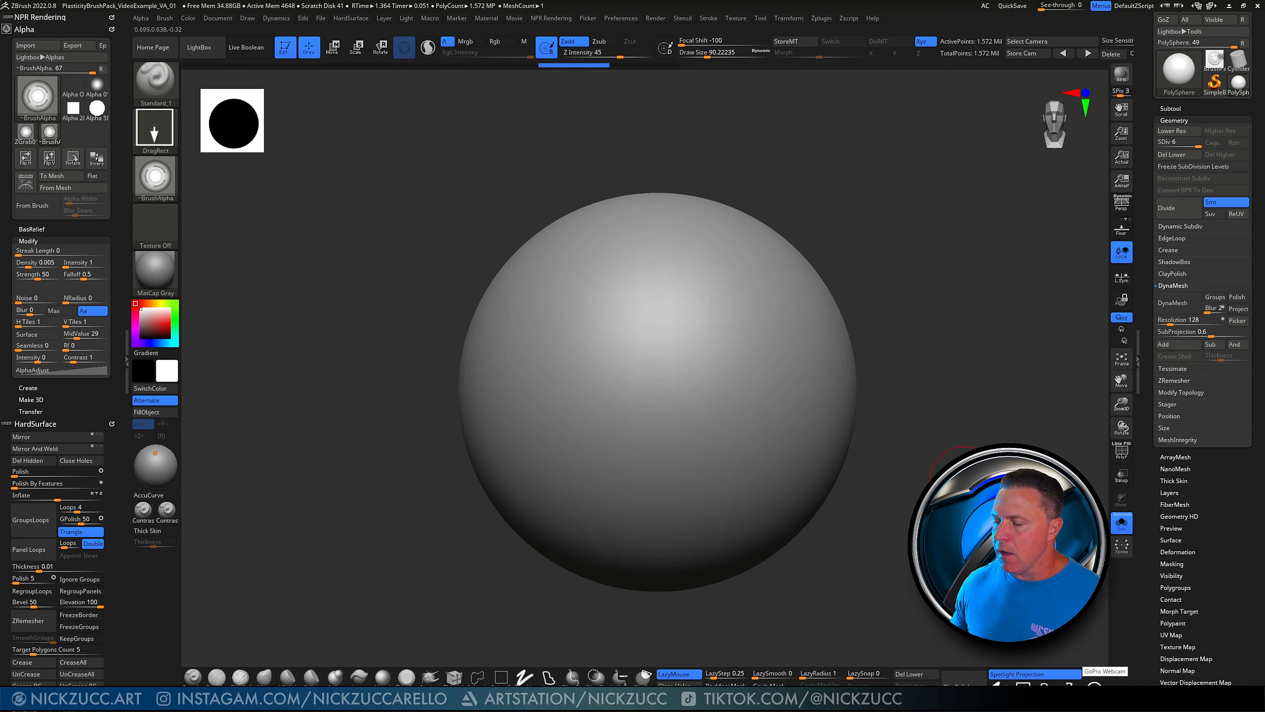
mouse_move(940, 472)
right_mouse_down("ctrl")
mouse_move(950, 488)
mouse_move(969, 484)
mouse_move(964, 499)
right_mouse_up("ctrl")
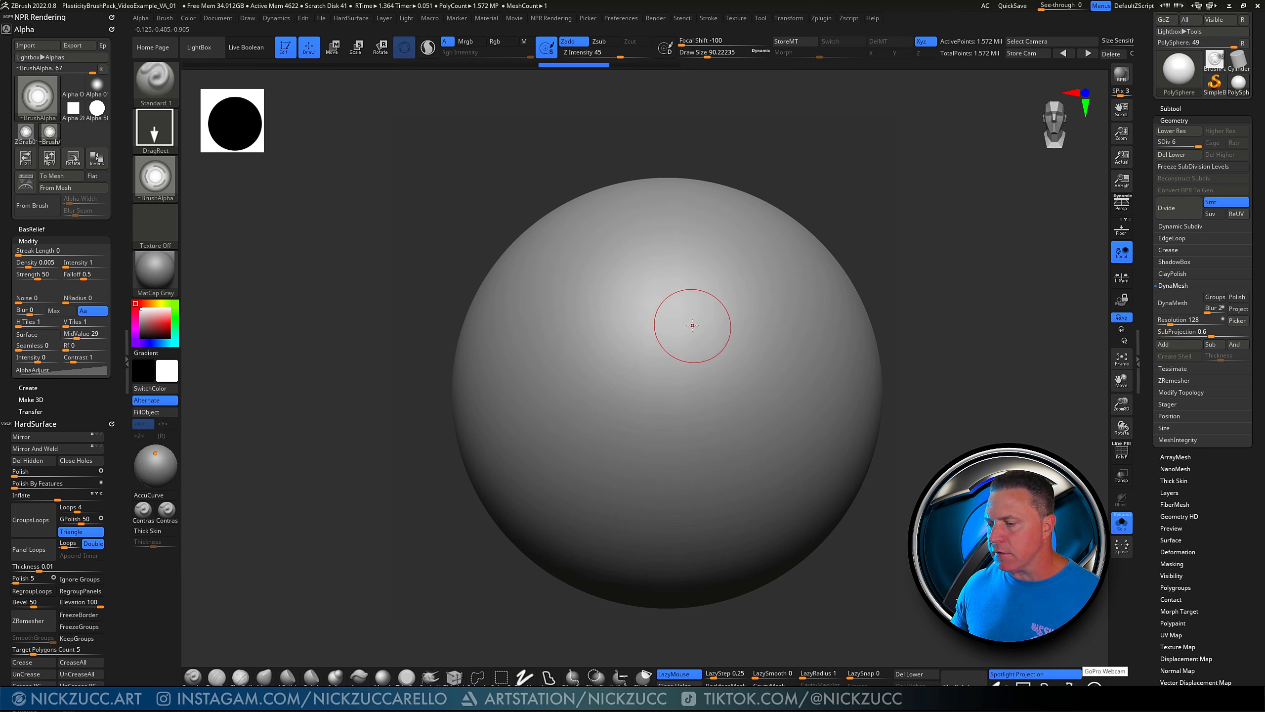
left_click_drag(688, 323, 841, 602)
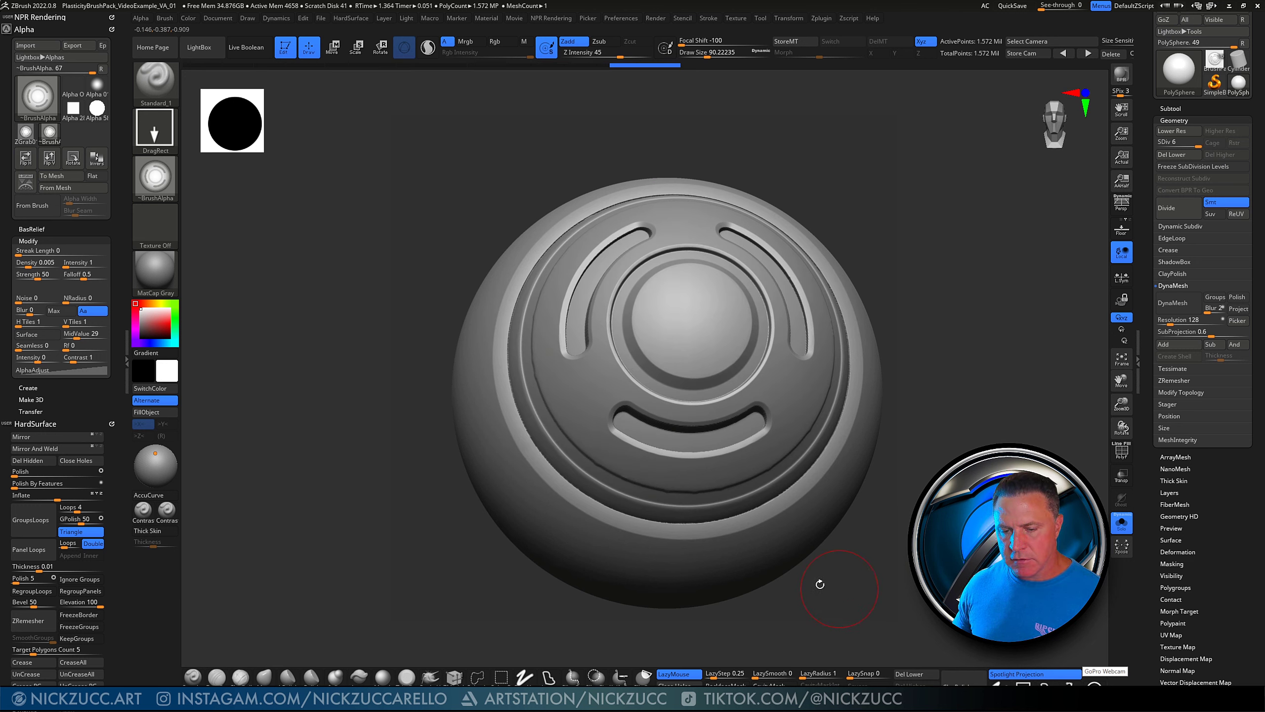
Apply the ToyPlastic material to the sphere and examine the stamped detail from several angles
left_click(169, 283)
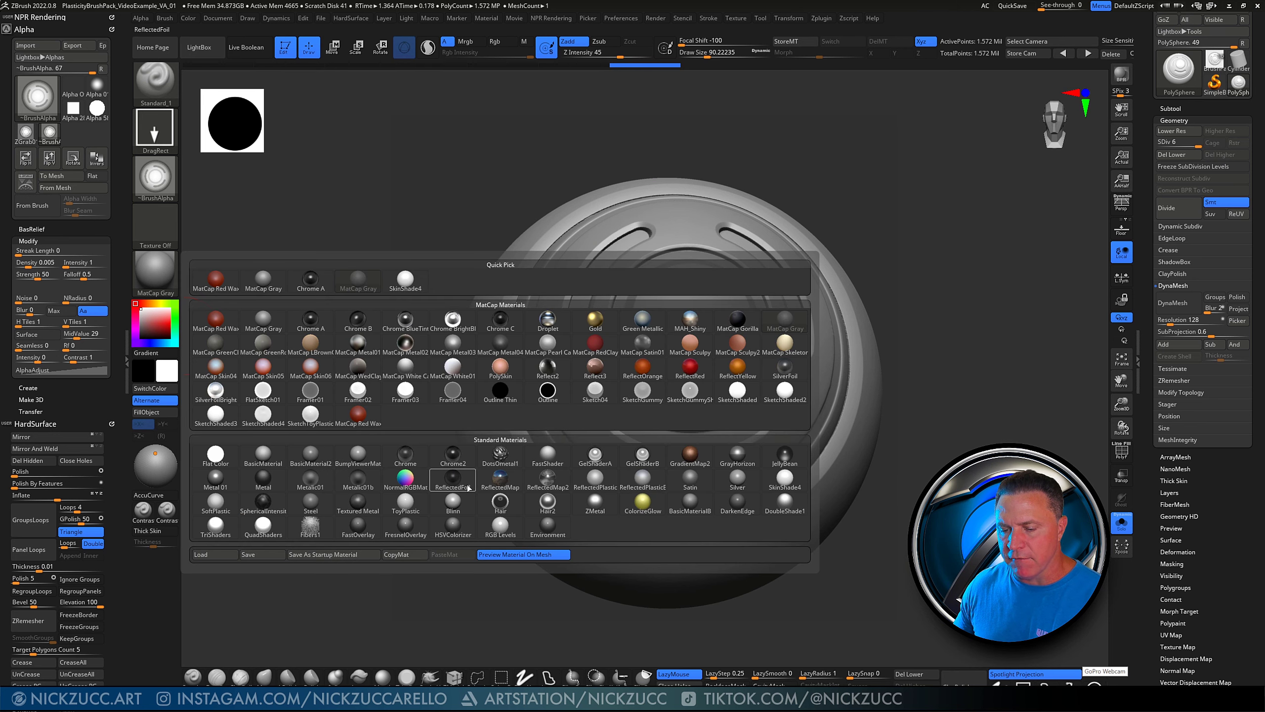
mouse_move(466, 489)
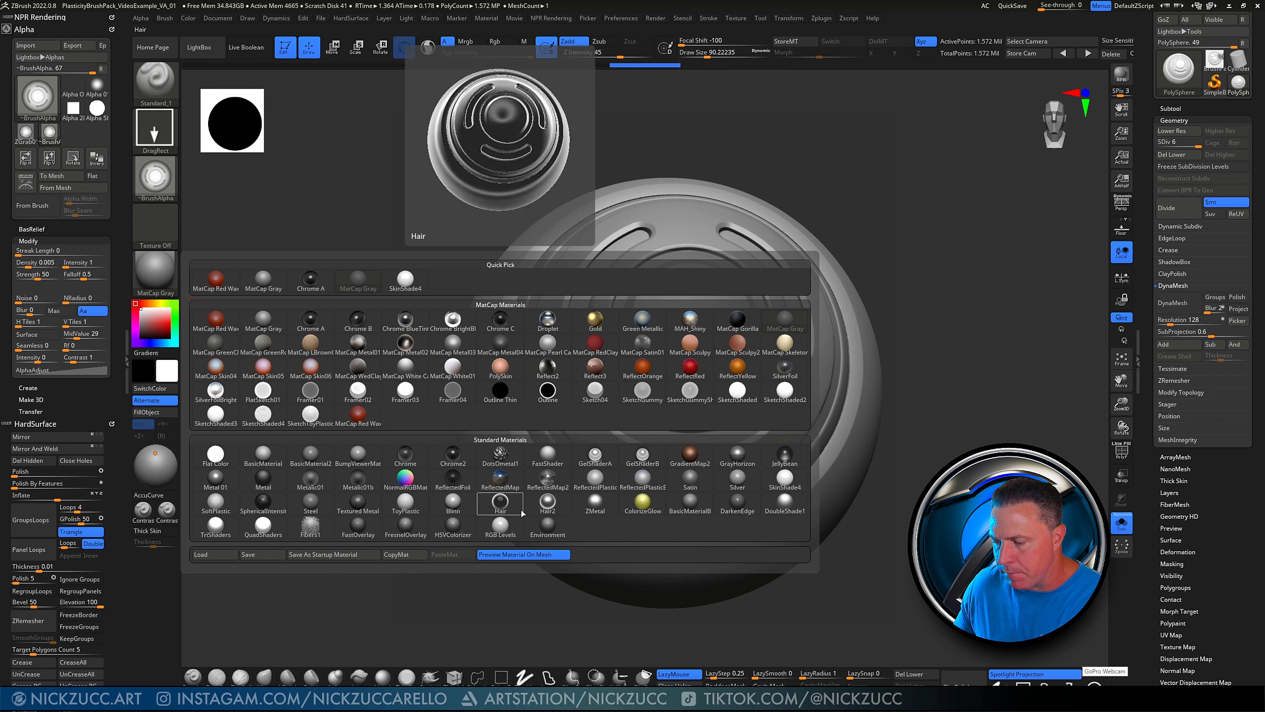
left_click(405, 503)
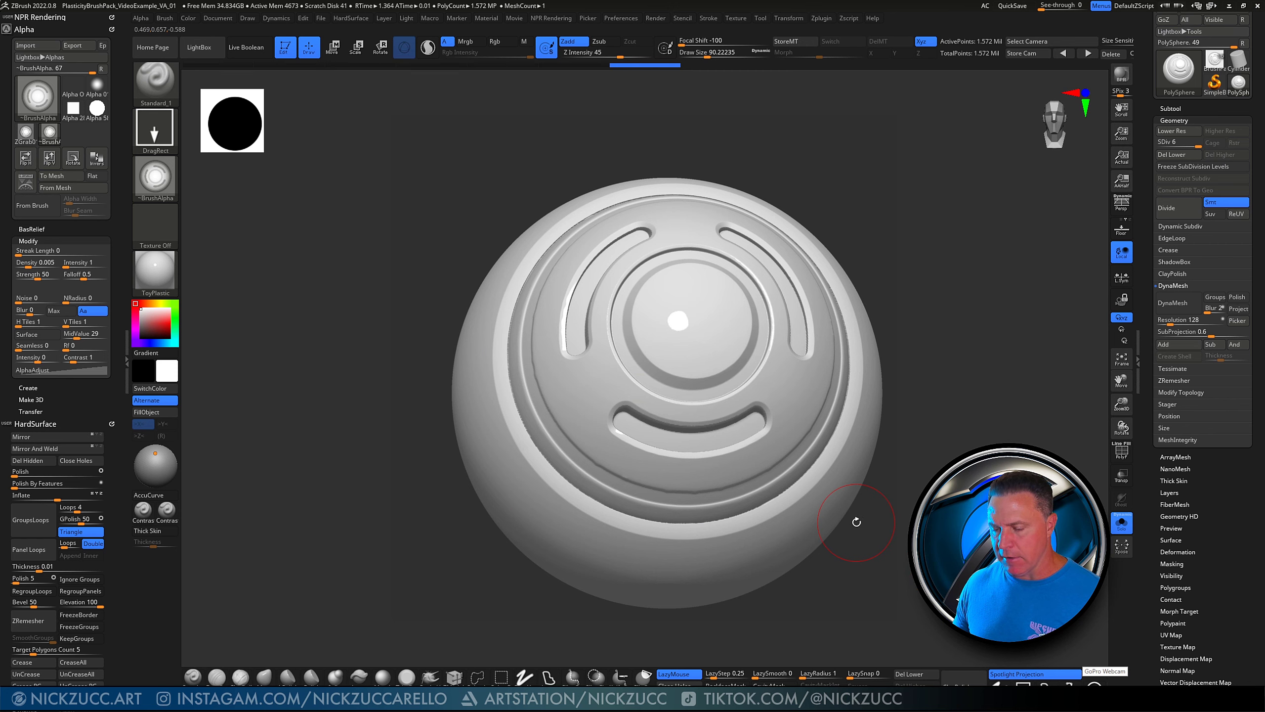
key("f")
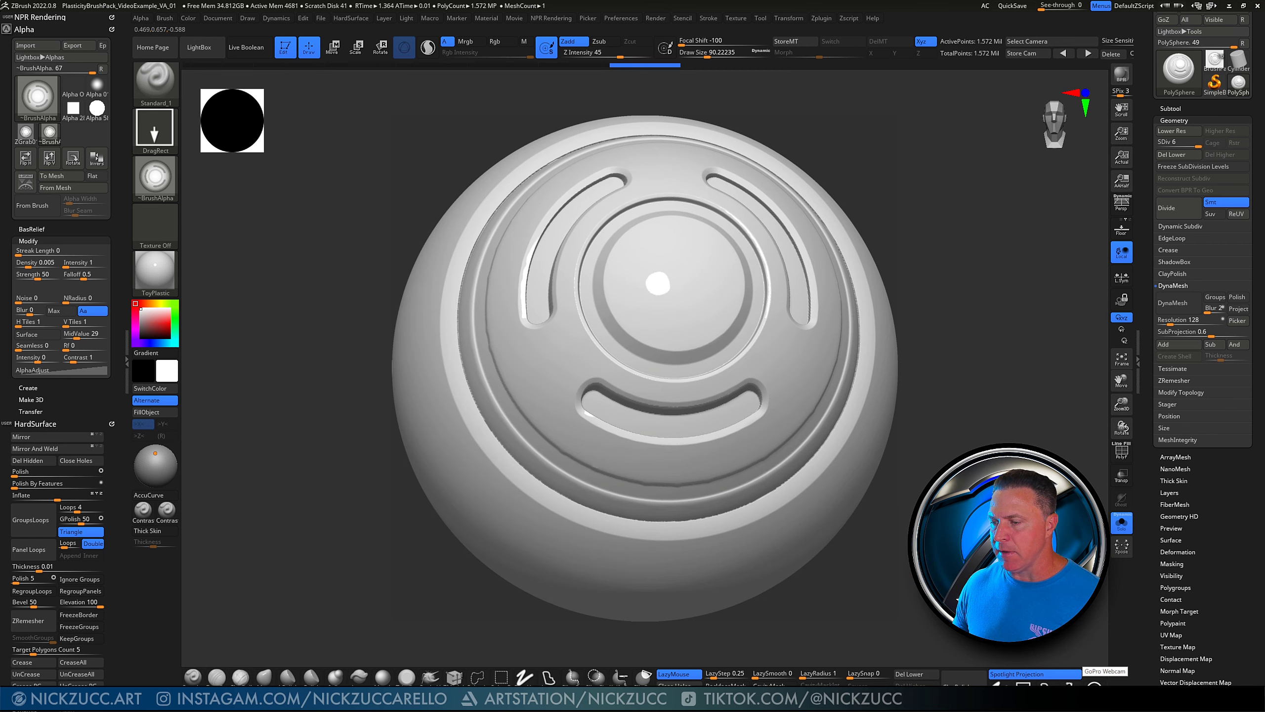
left_click_drag(349, 349, 357, 331)
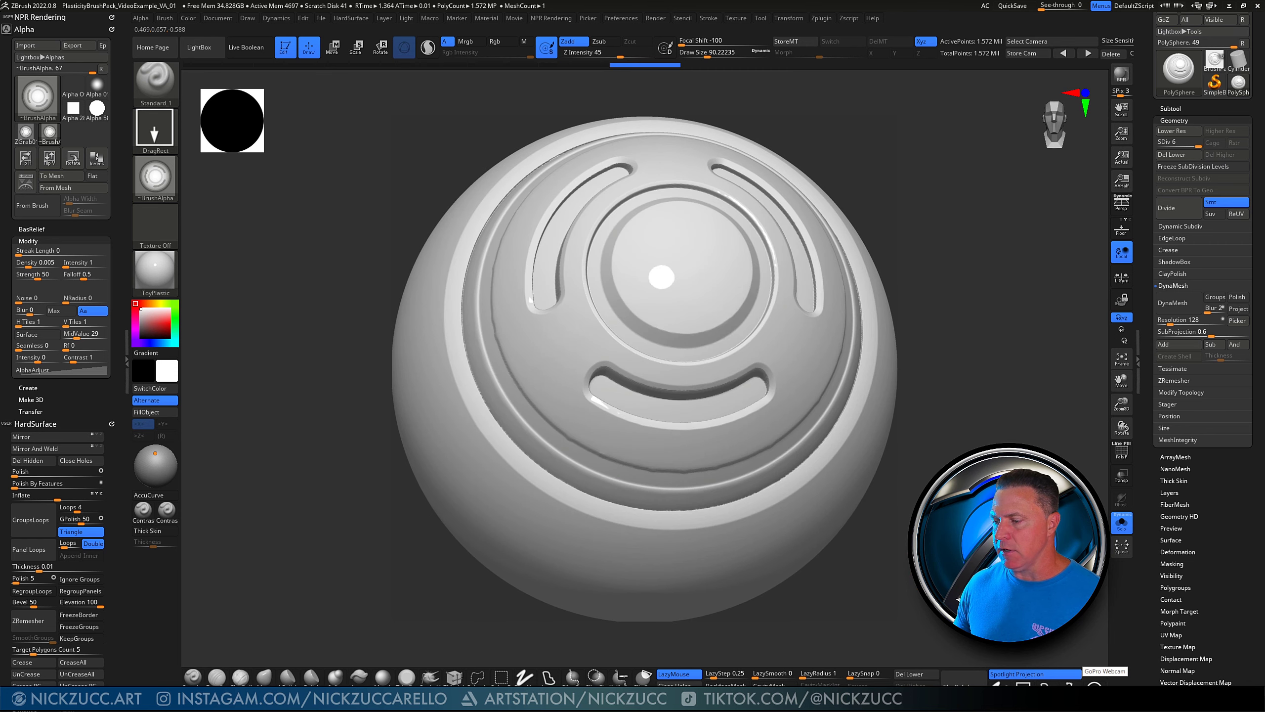
left_click_drag(925, 548, 935, 548)
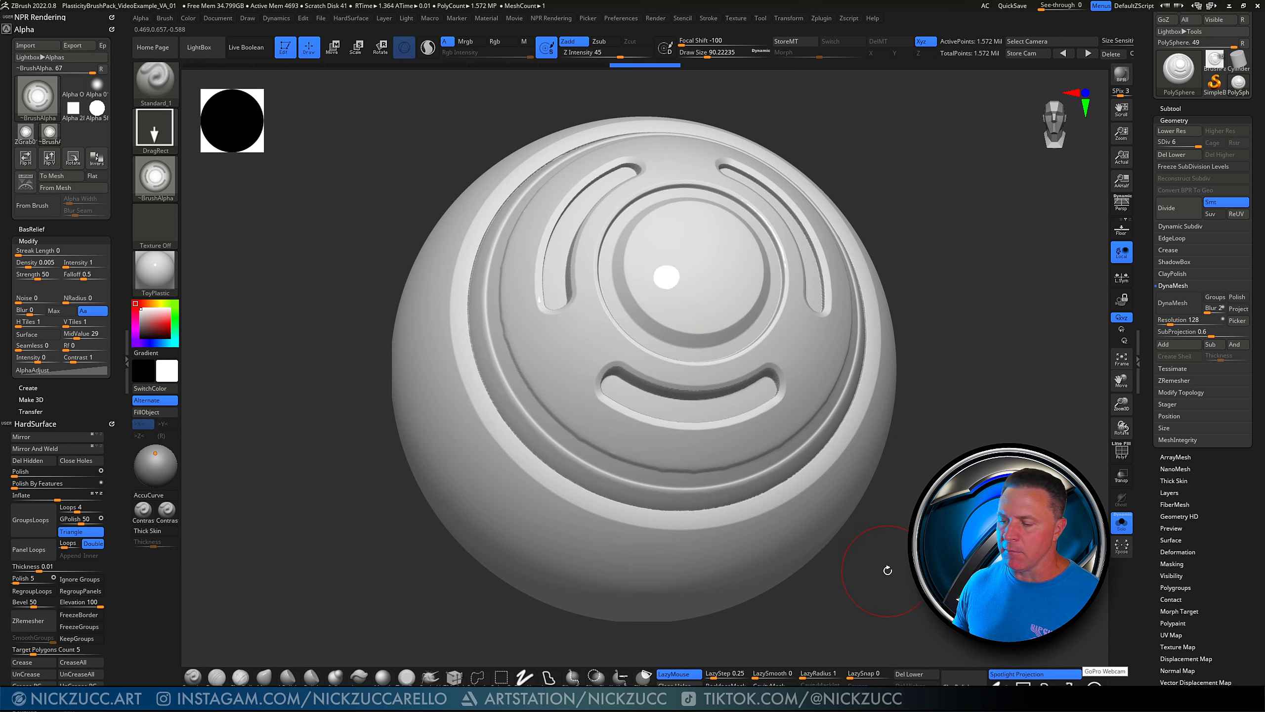
left_click_drag(909, 579, 911, 582)
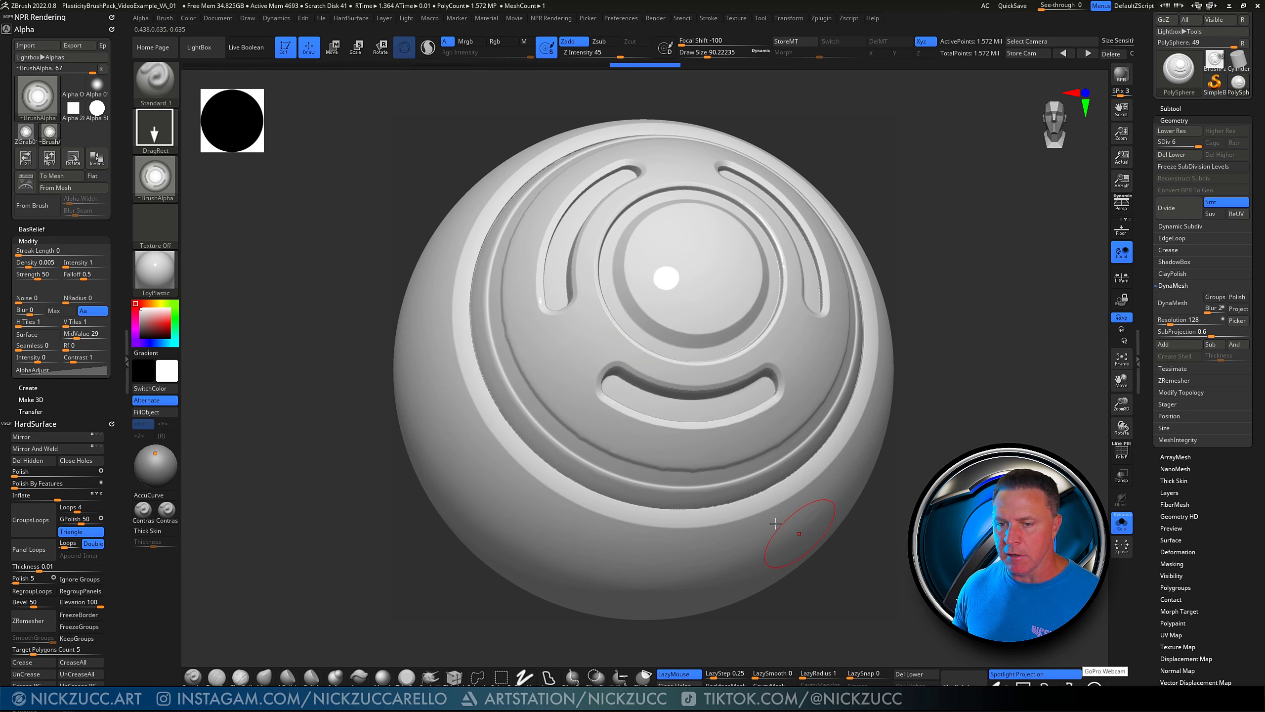
Dock the Brush palette in the side tray above the Alpha palette
left_click(164, 18)
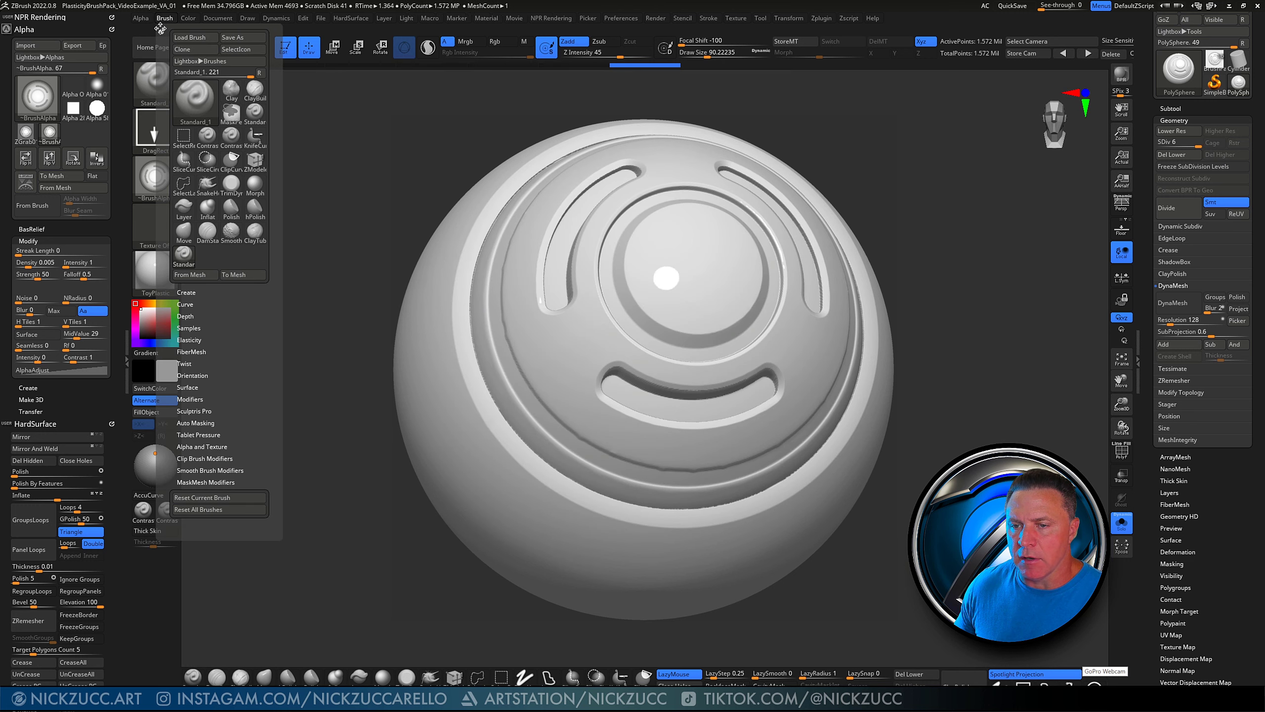
left_click_drag(159, 28, 34, 28)
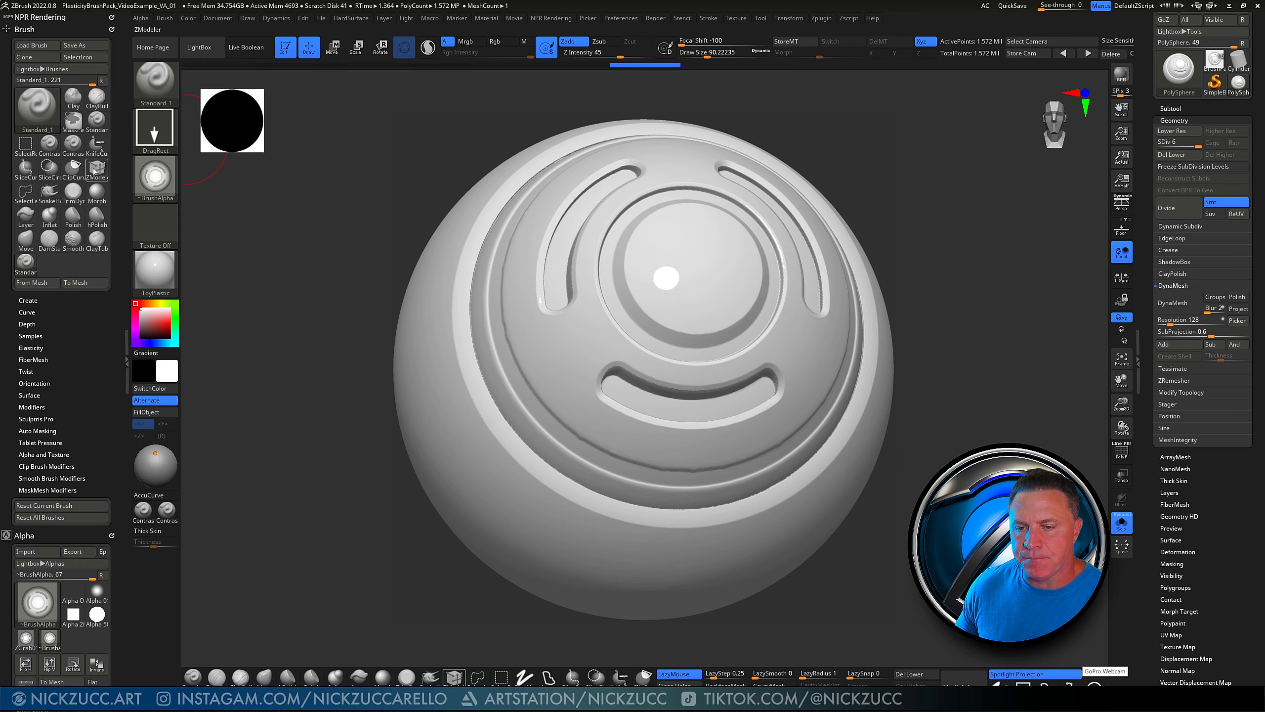
left_click(89, 59)
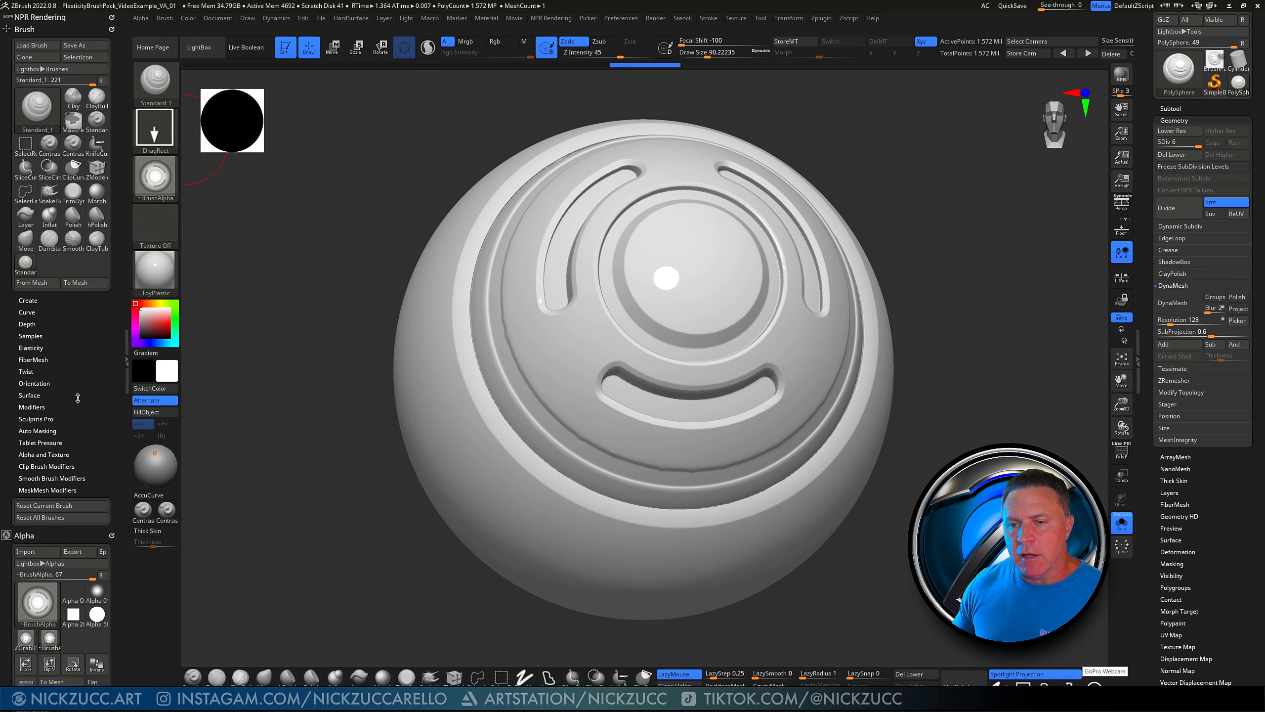
left_click(28, 299)
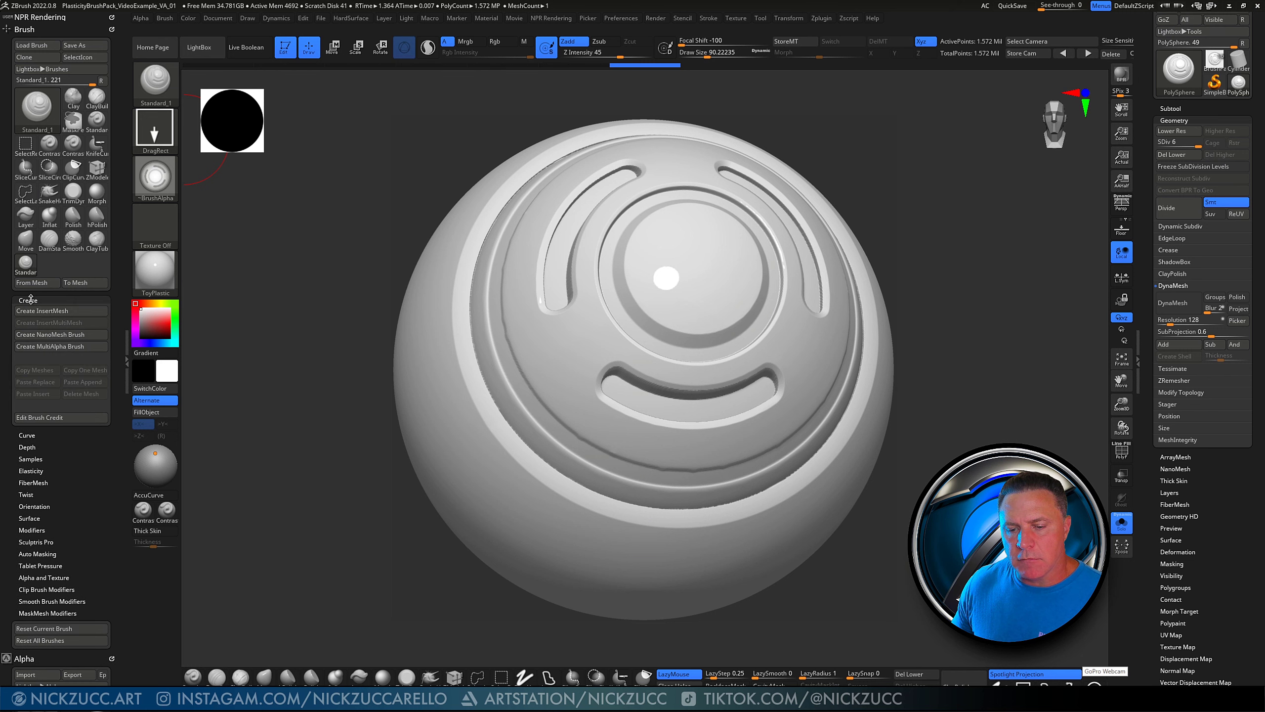
left_click(70, 419)
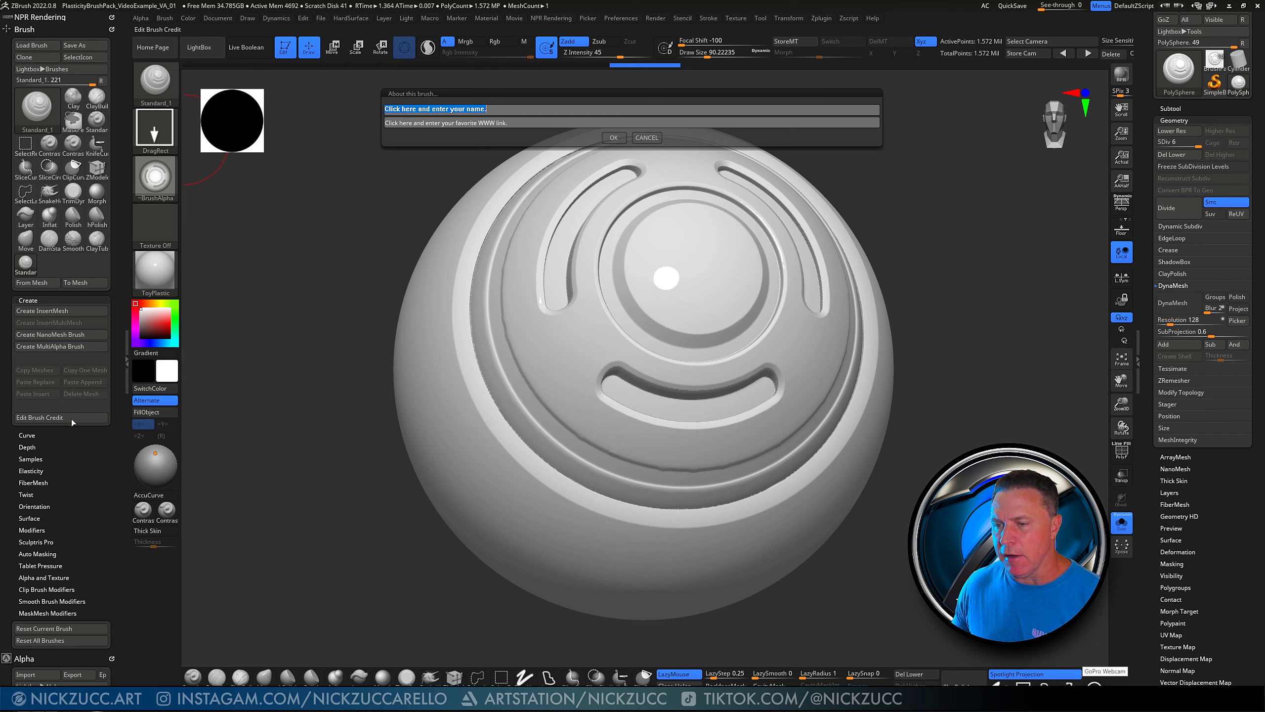
left_click(650, 141)
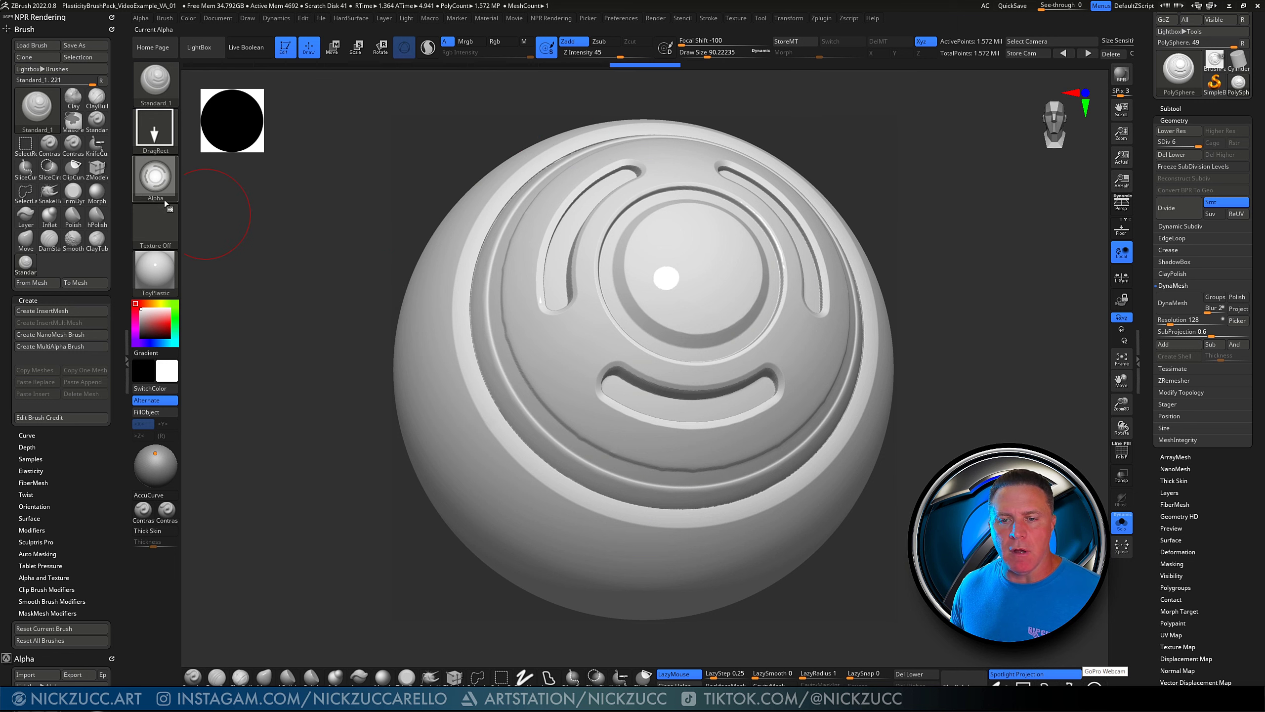
Start saving the current brush as a preset and open the Tech folder in ZBrushTools, Brushes, NickZ, NickZ_StandardBrushes
left_click(84, 46)
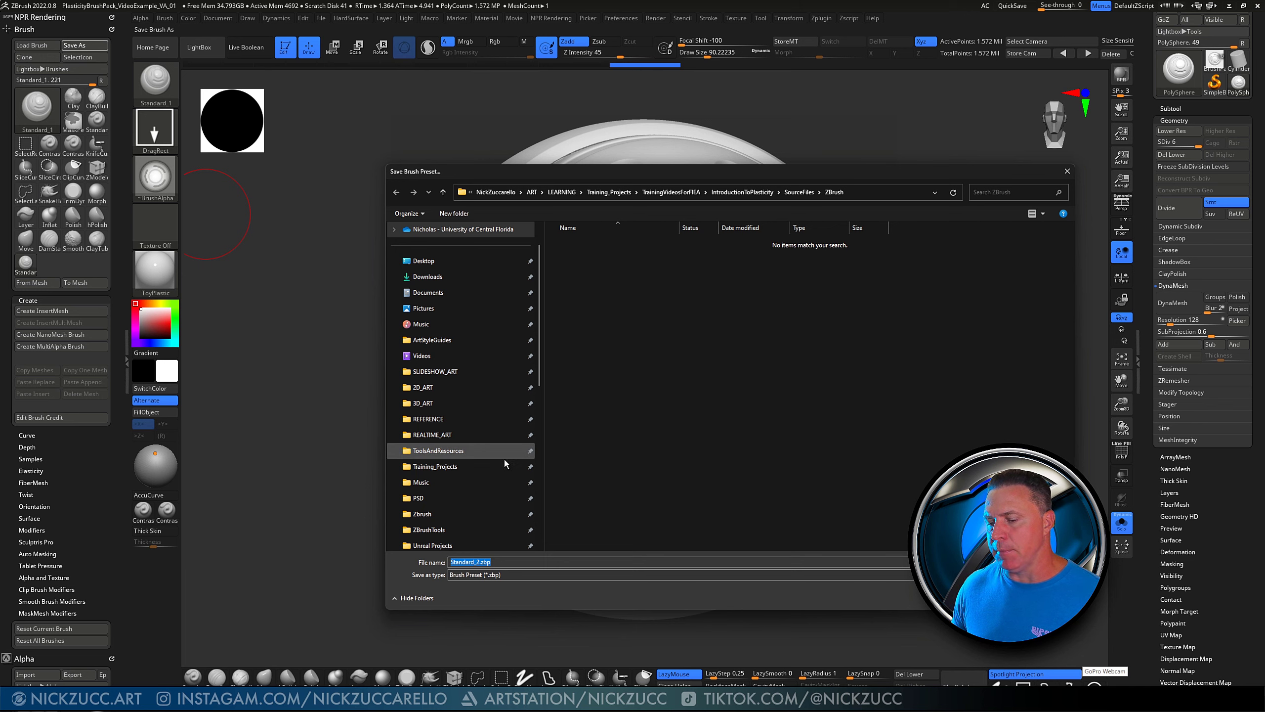
scroll(504, 459, "down", 3)
scroll(472, 427, "up", 1)
left_click(451, 371)
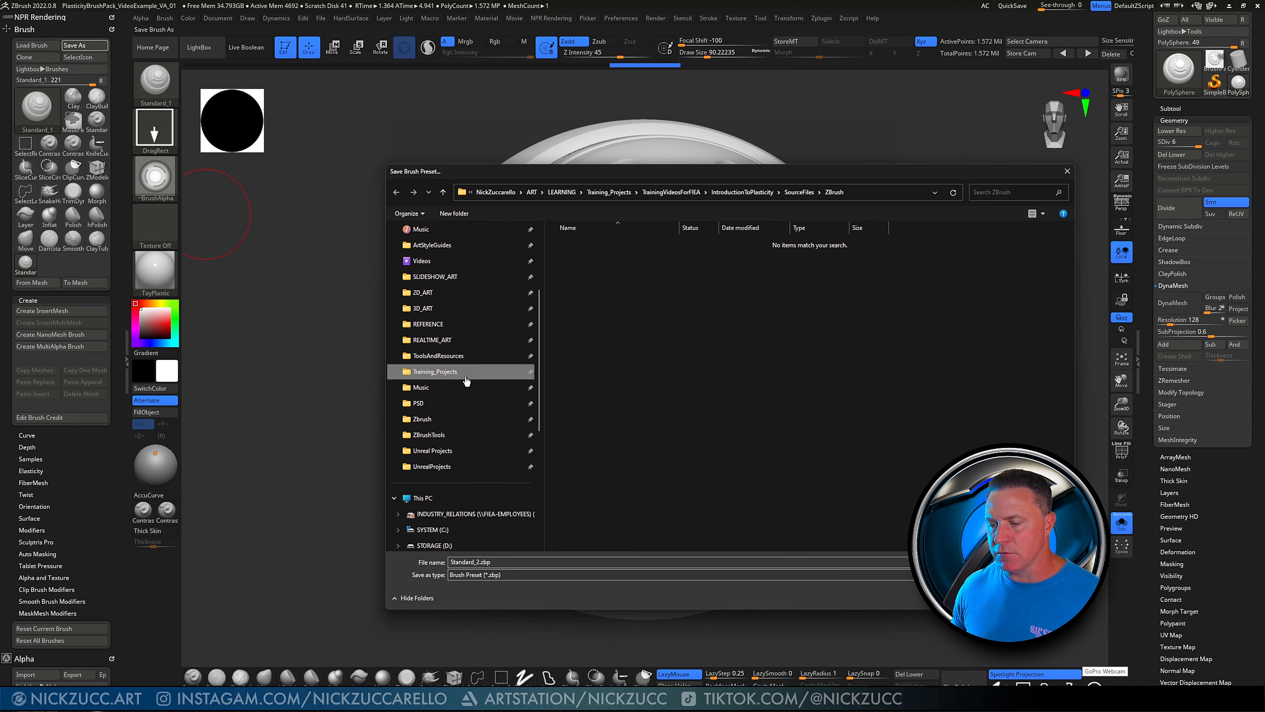
left_click(454, 361)
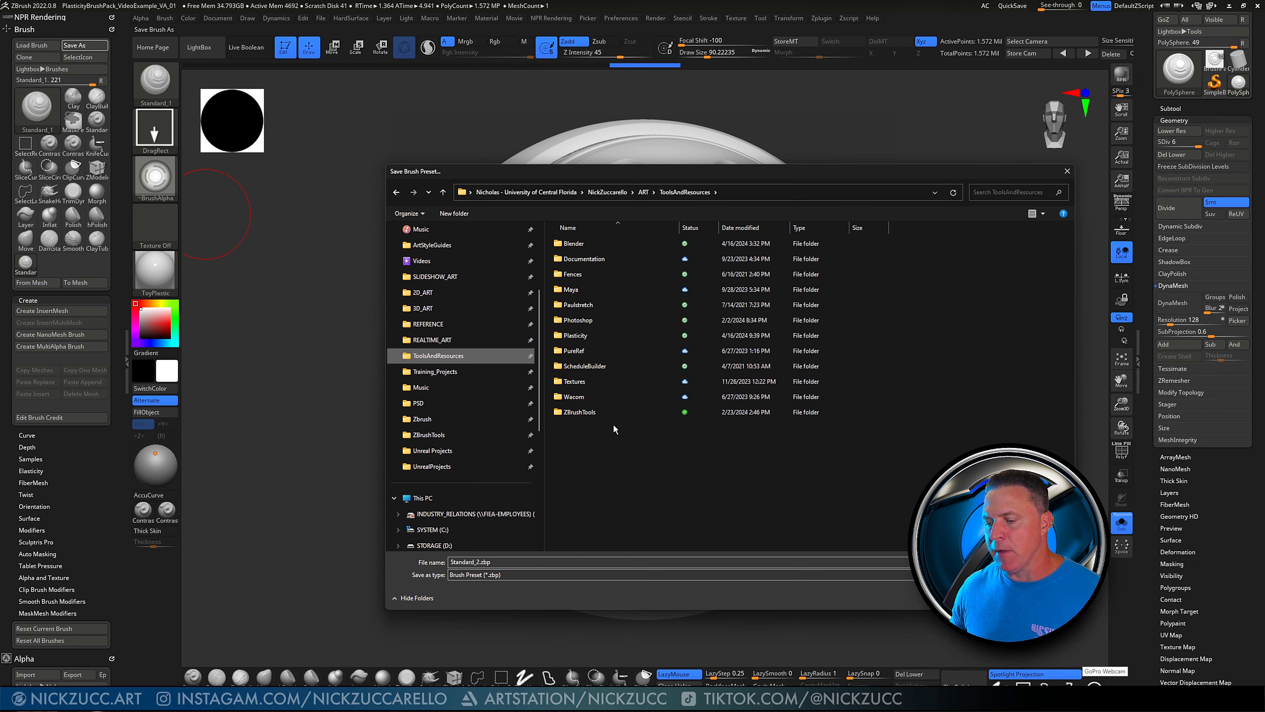
double_click(602, 415)
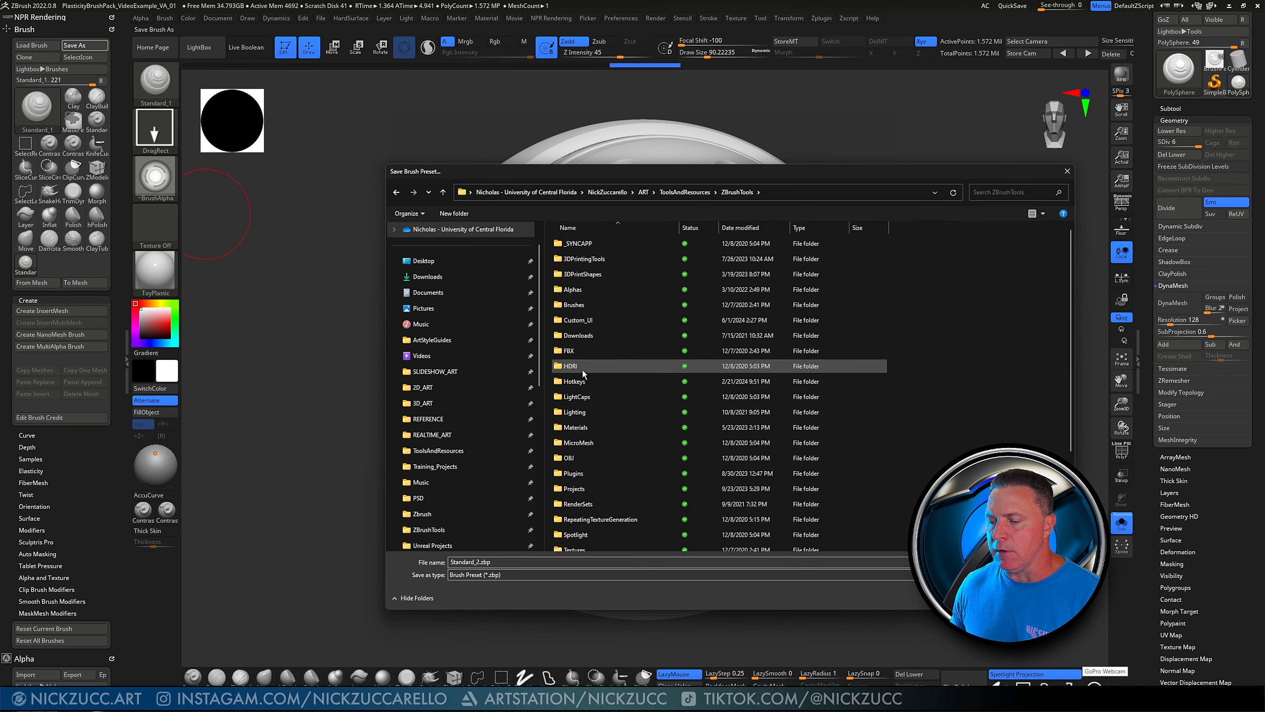
double_click(577, 305)
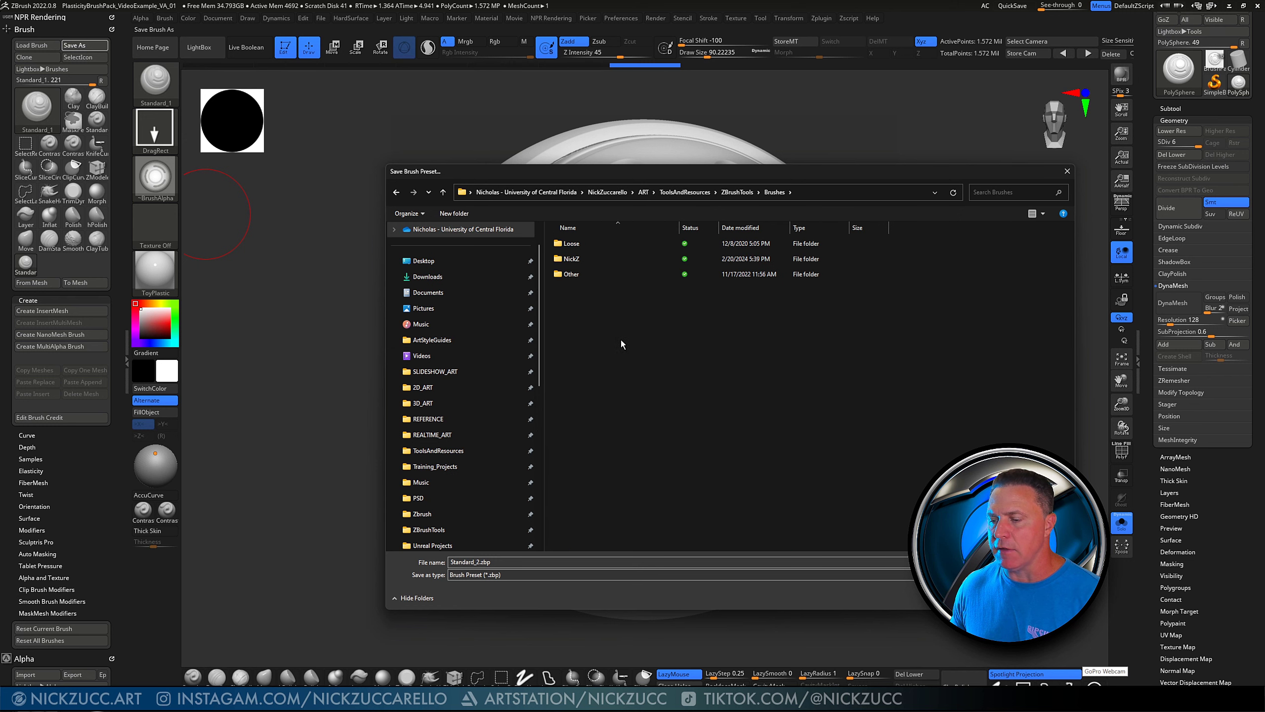
double_click(579, 261)
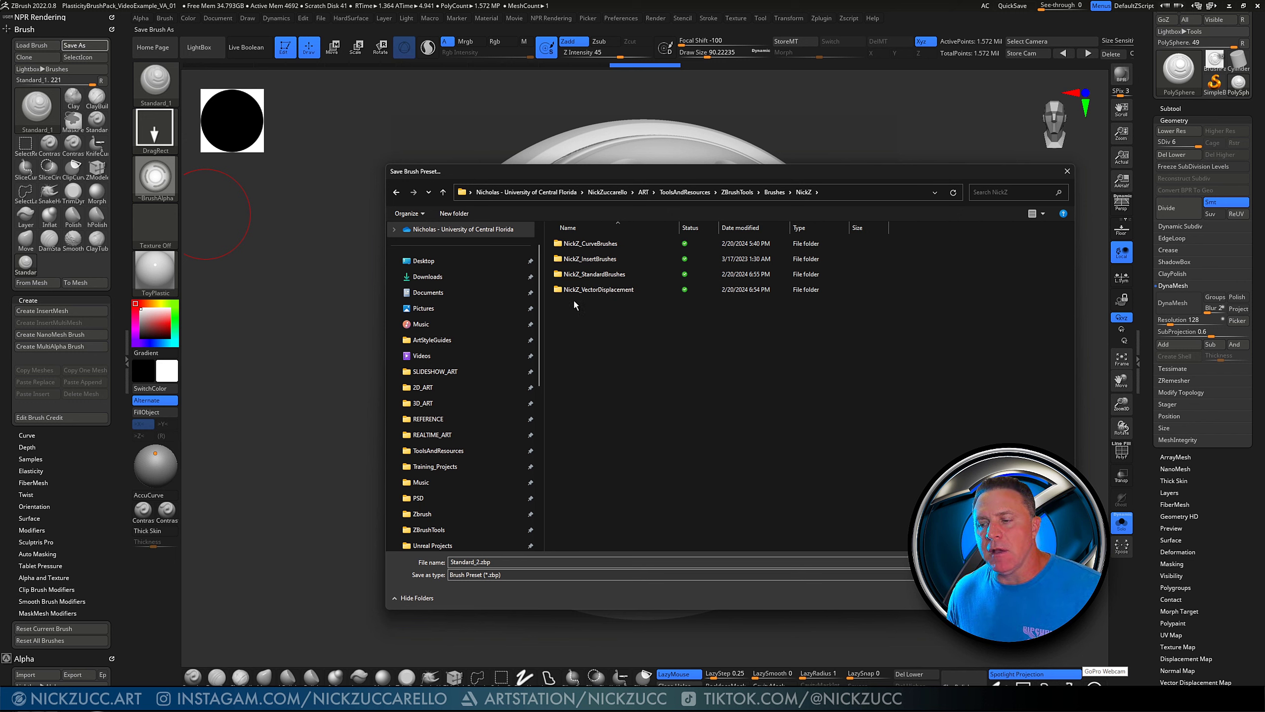
left_click(775, 193)
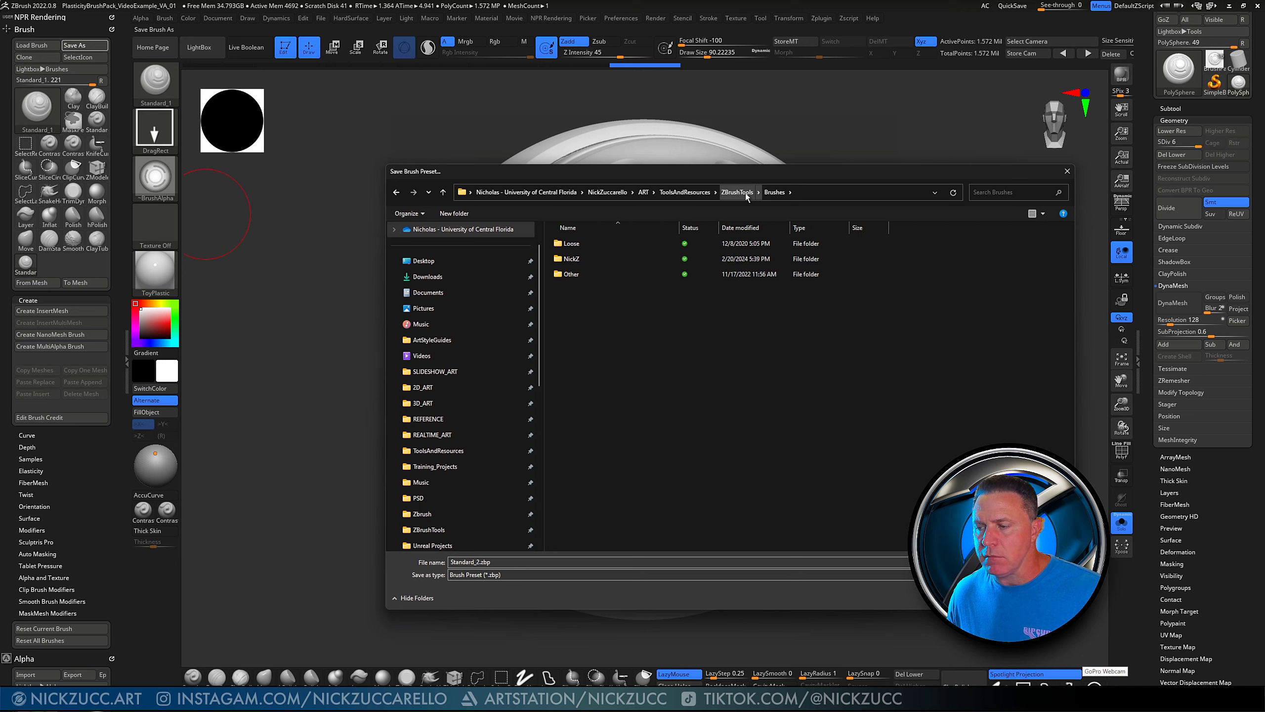
double_click(582, 260)
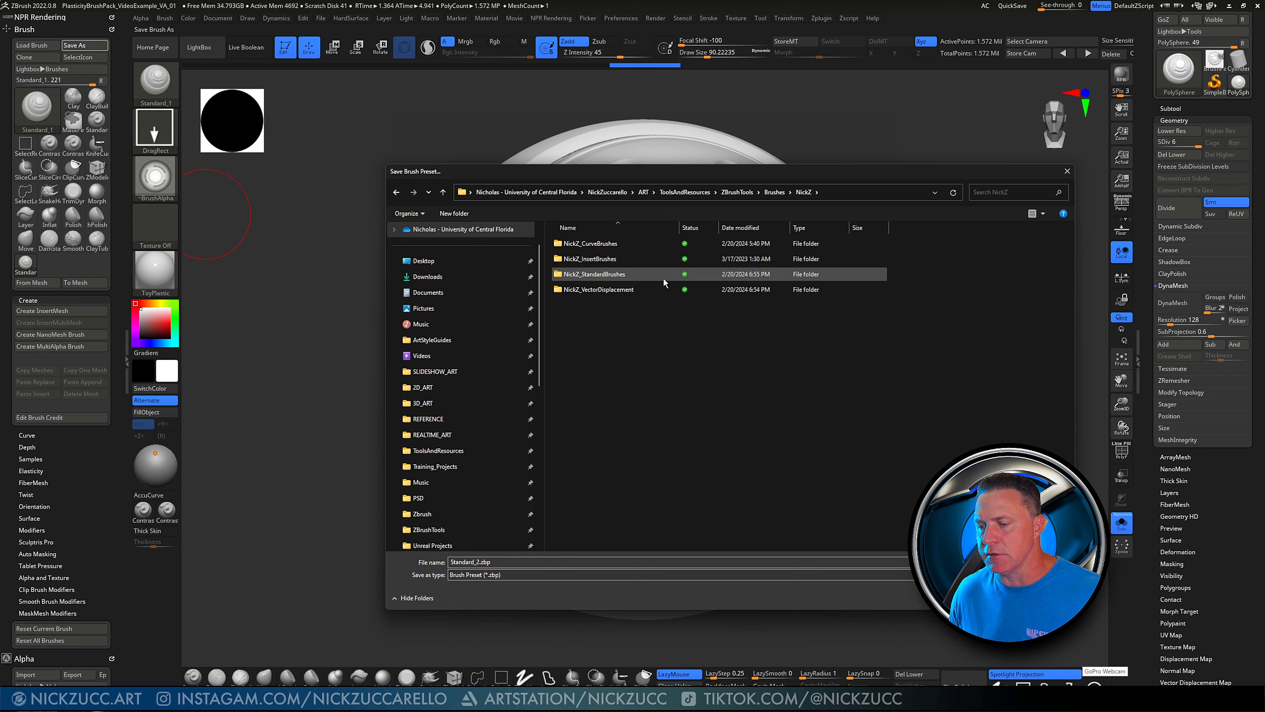
double_click(607, 276)
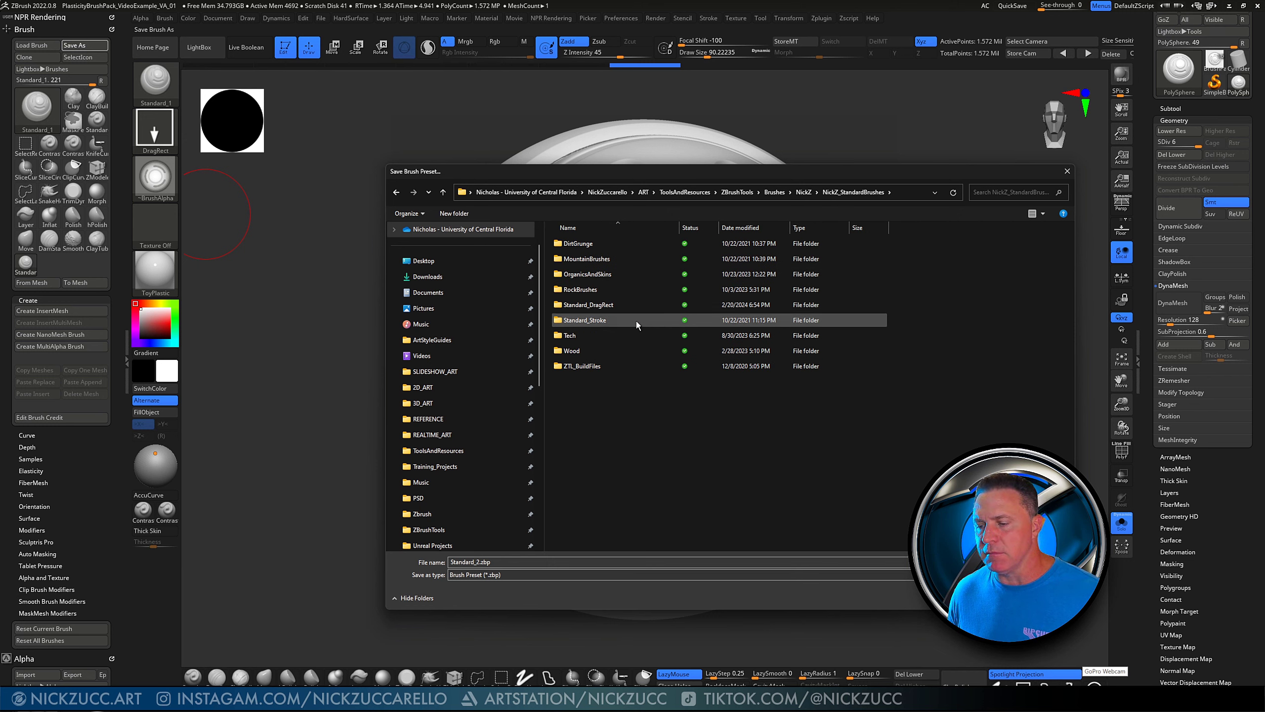
double_click(583, 338)
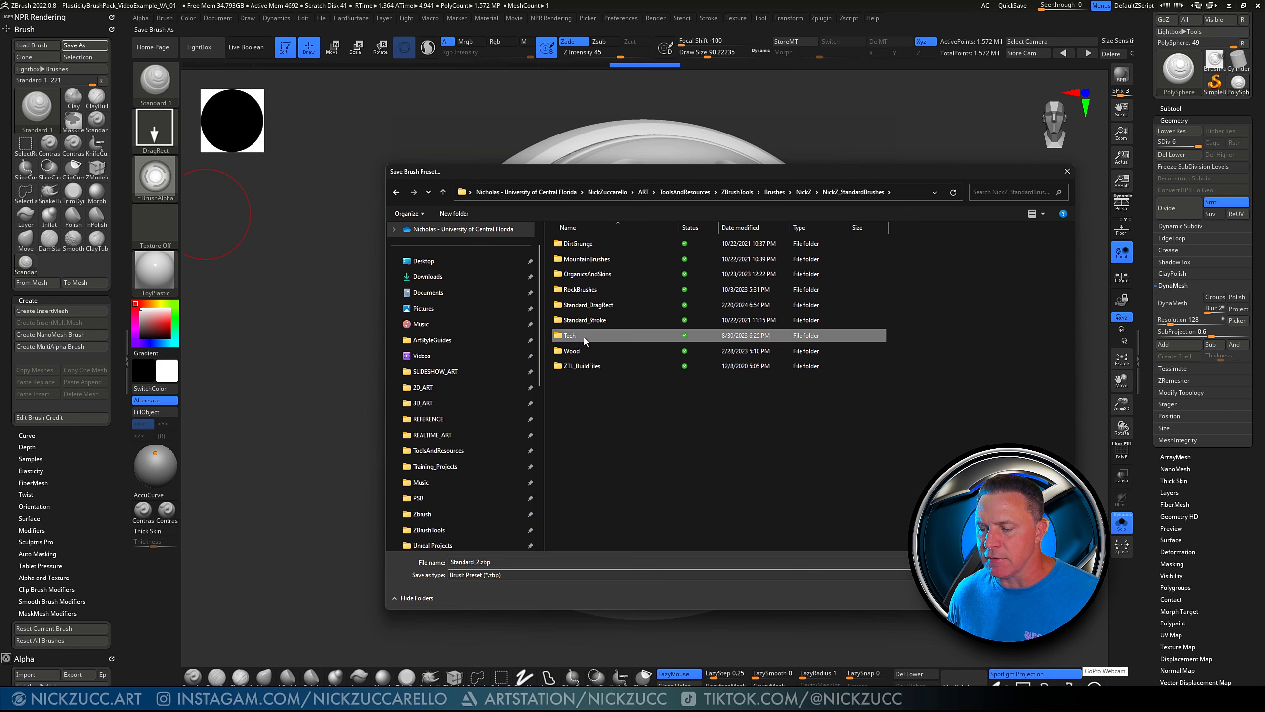
Save the brush preset as Plasticity_TechBrush_Vide_001 in the Tech folder
double_click(502, 561)
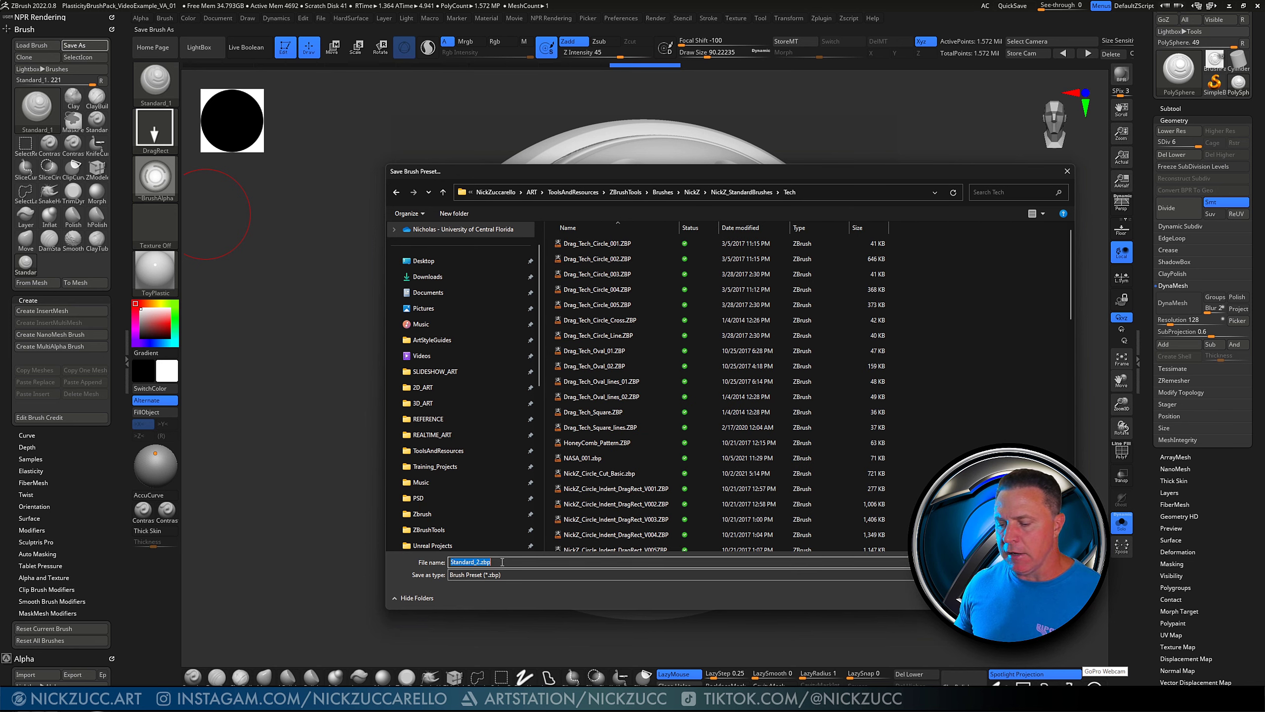
type("Plasticity_TechBrush_Vide_001")
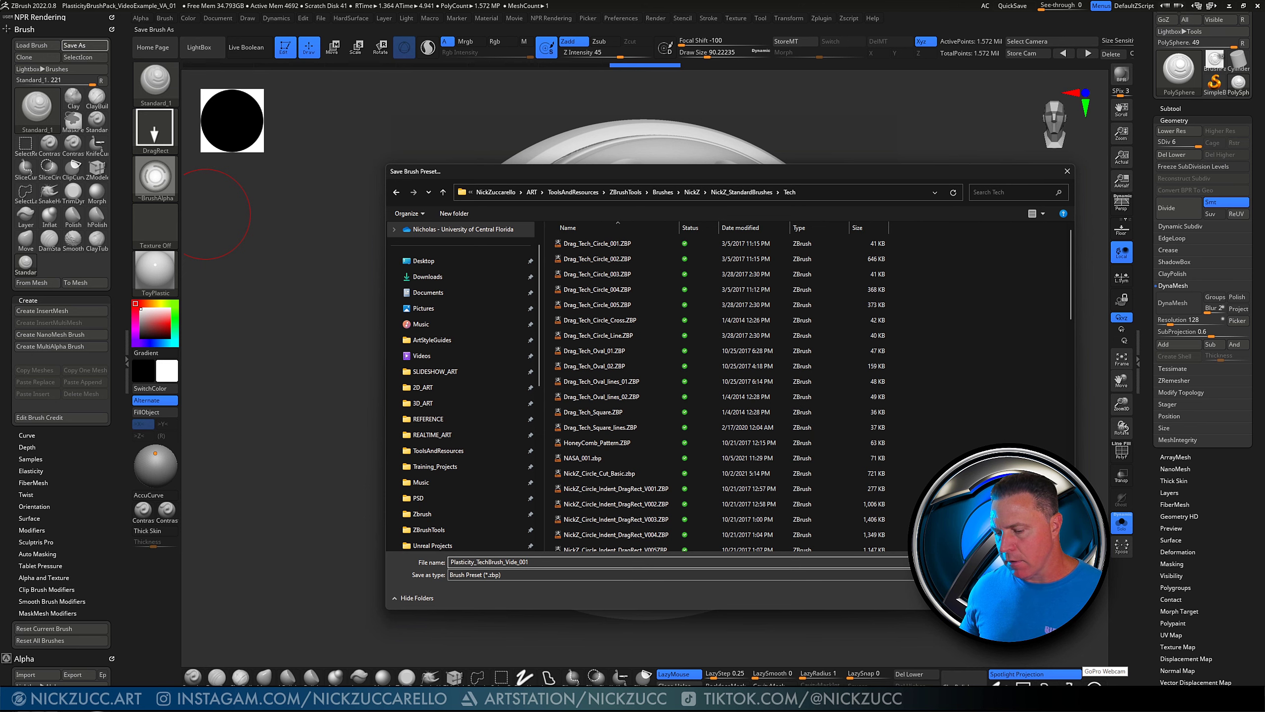
key("Return")
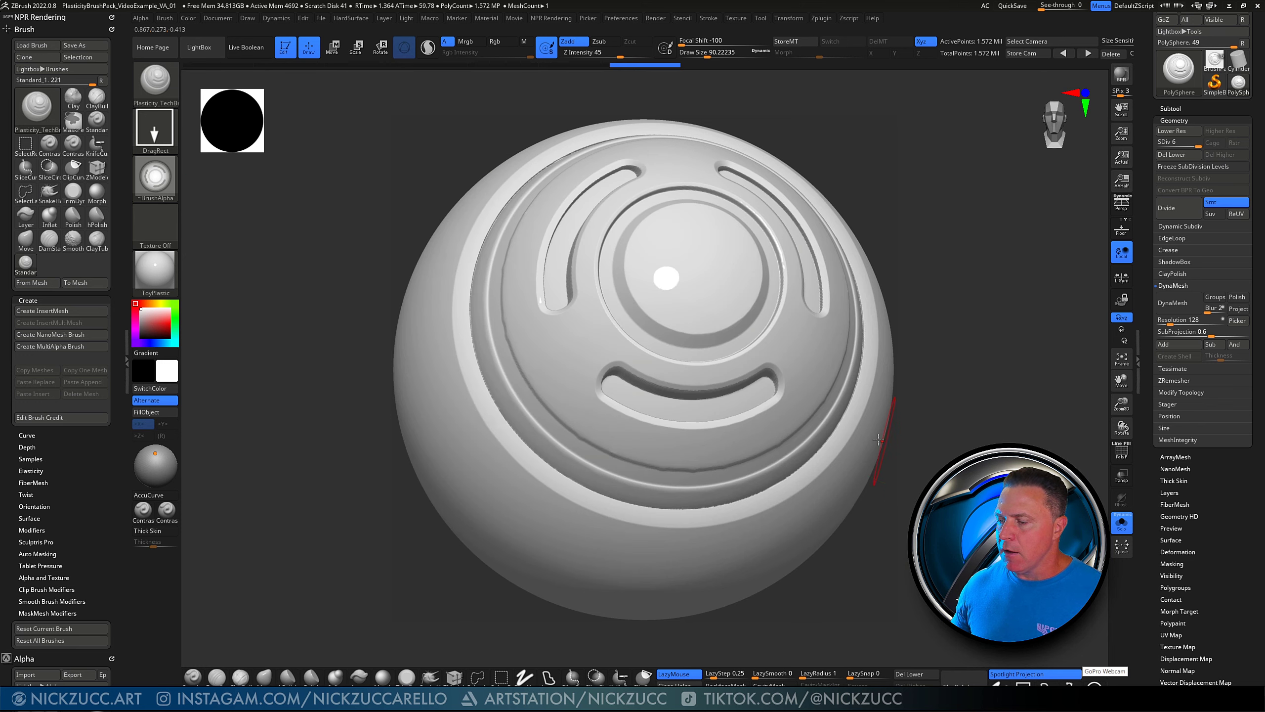
Find the saved Plasticity_TechBrush_Vide_001 preset through LightBox's brush folder shortcut, inside the NickZ standard brushes' Tech folder, and load it
right_click_drag(942, 510, 859, 484, "ctrl")
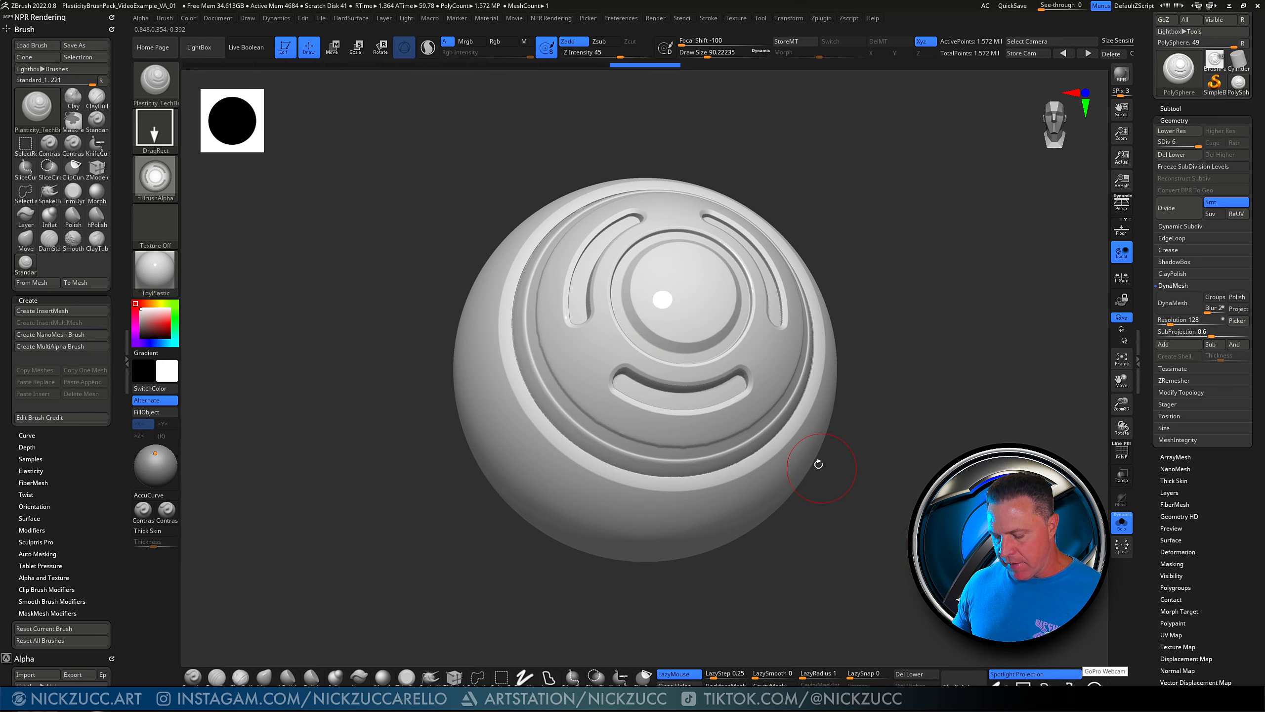
key("comma")
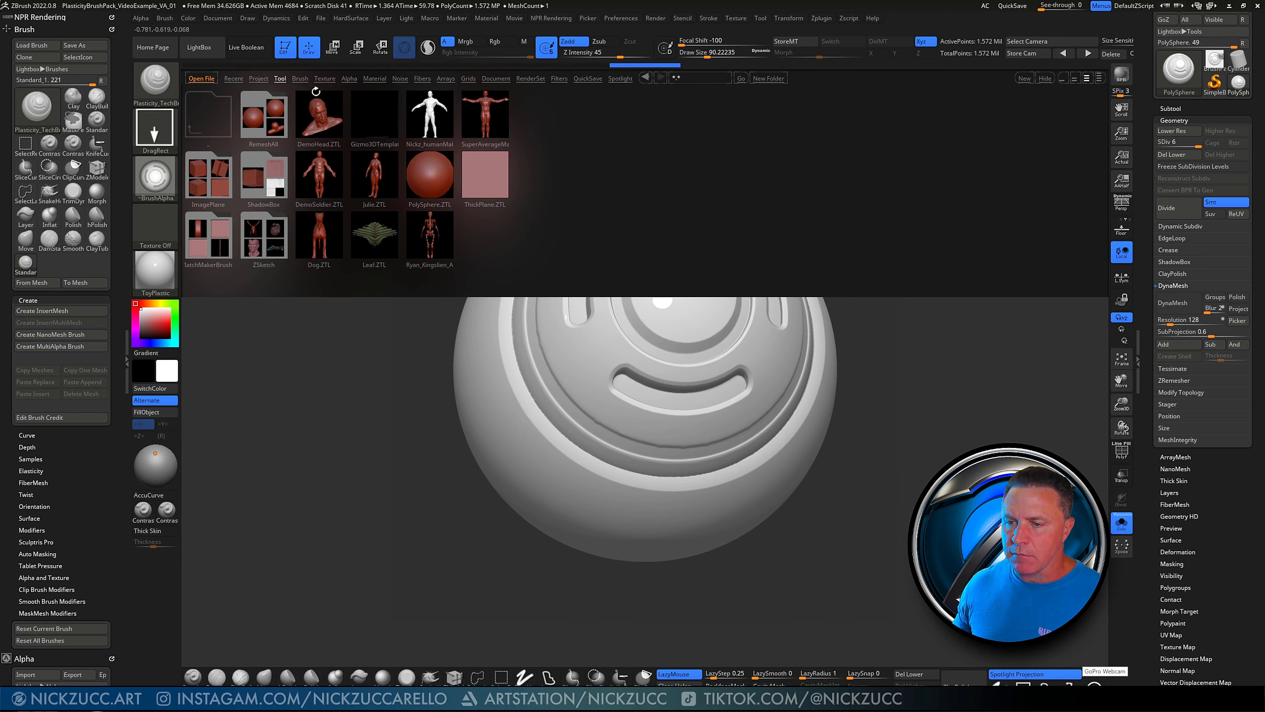
left_click(300, 78)
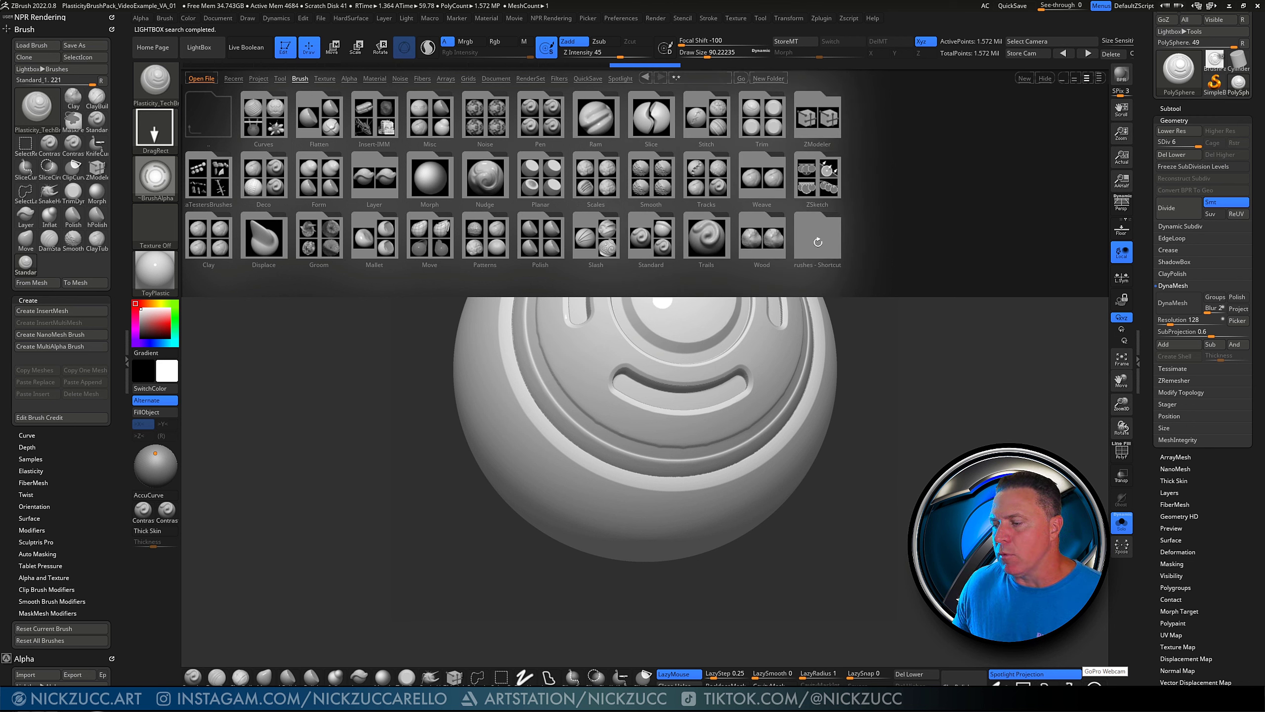
left_click(818, 247)
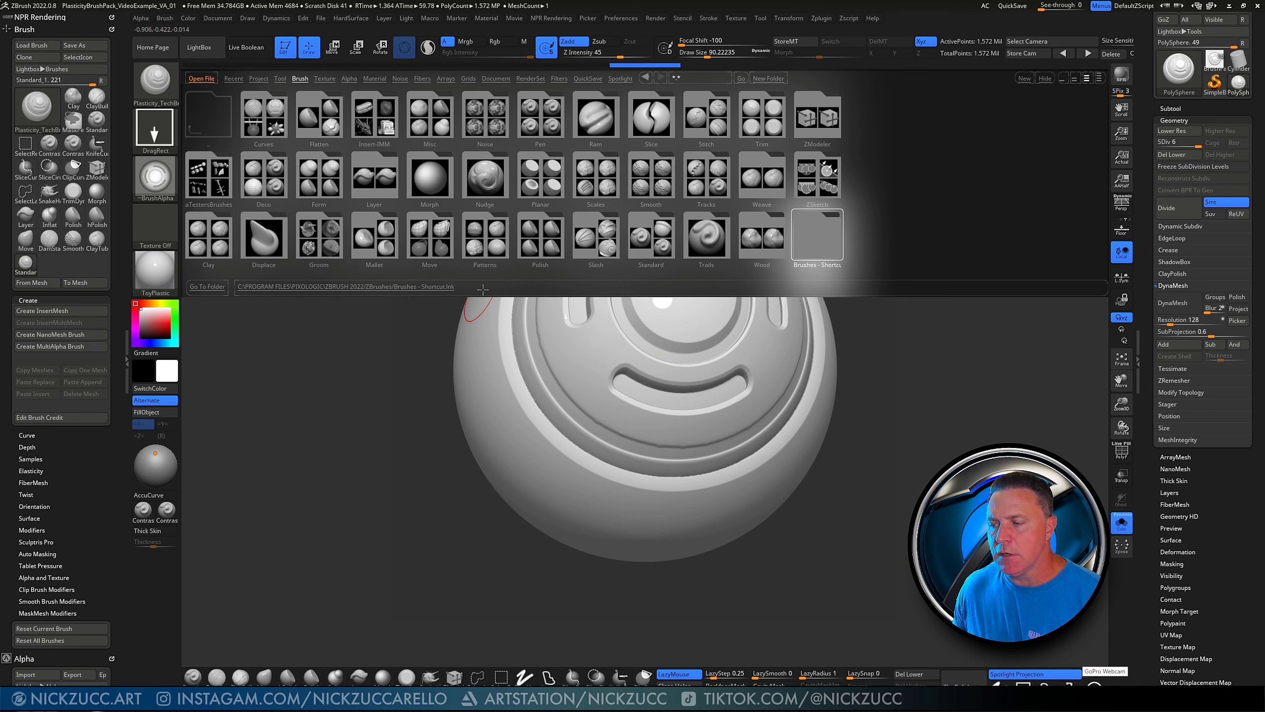
double_click(816, 242)
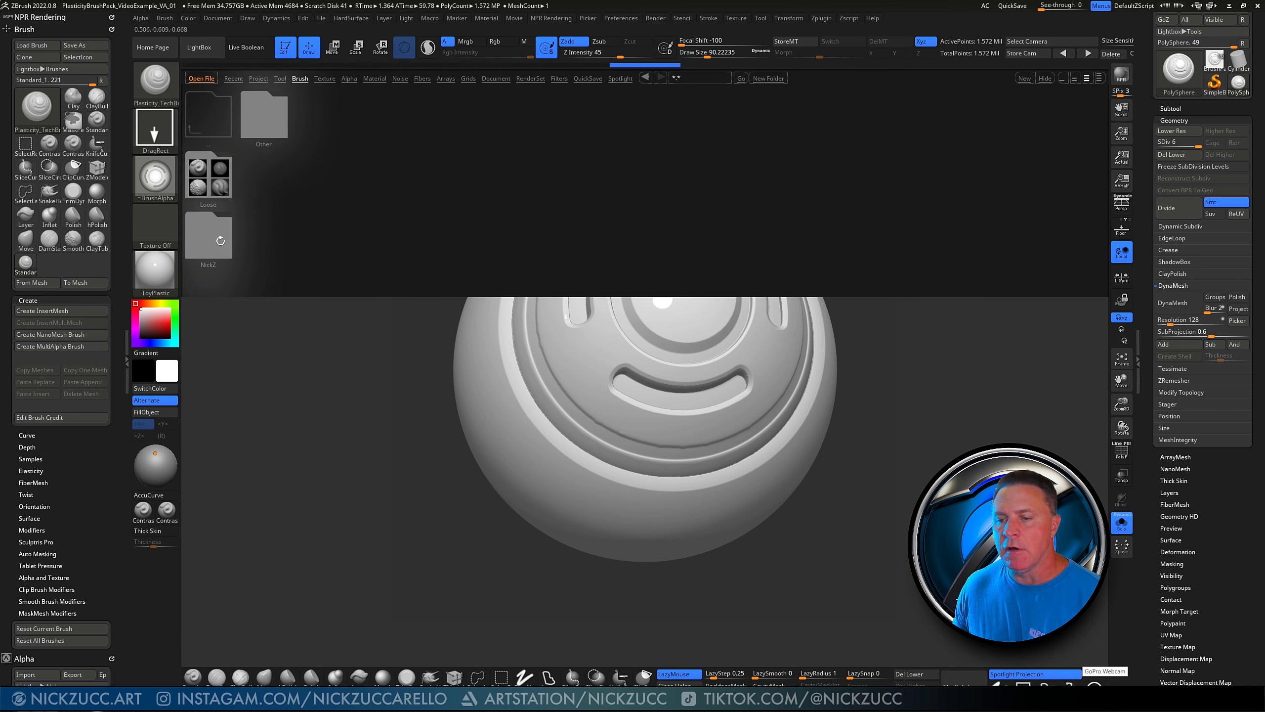
double_click(224, 242)
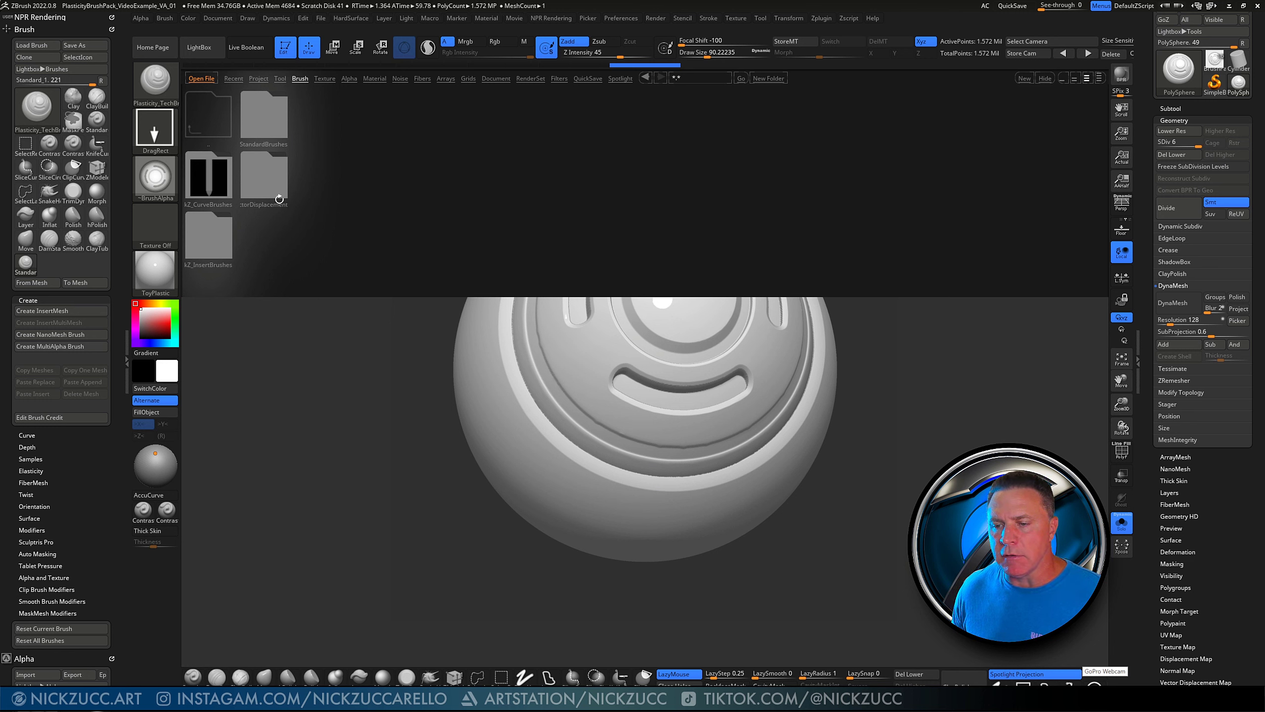
left_click(274, 115)
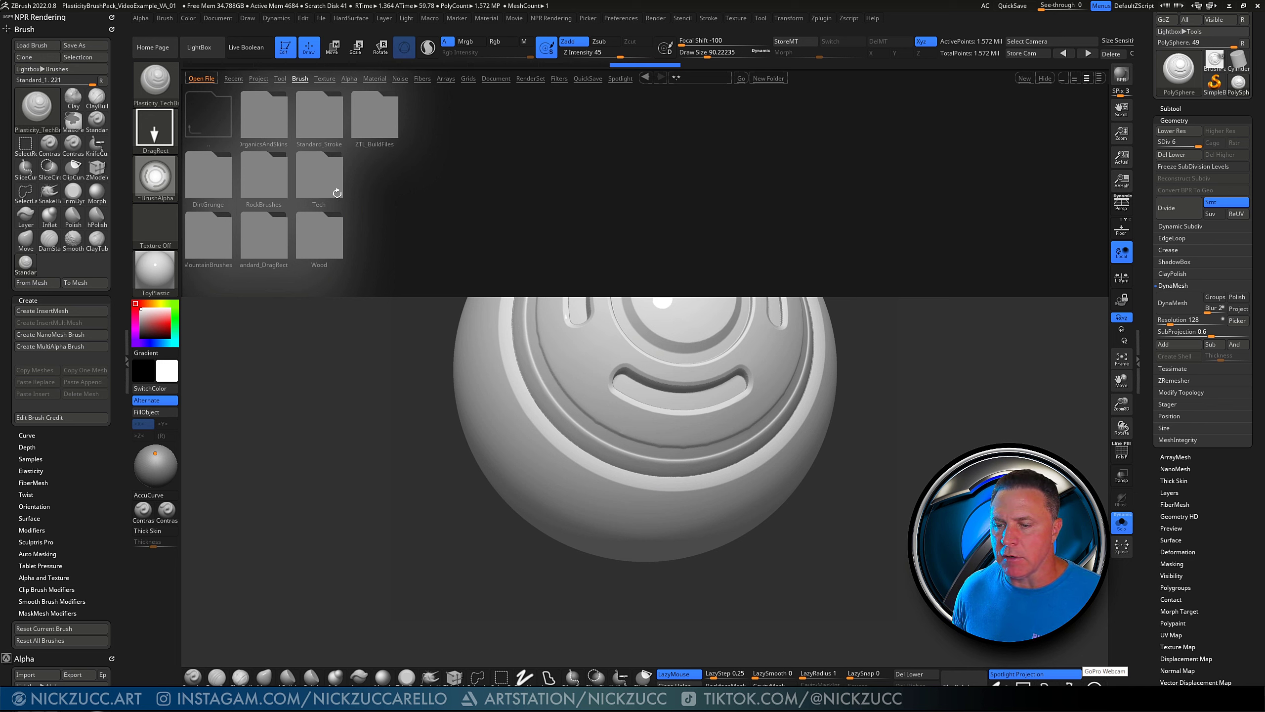
left_click(329, 184)
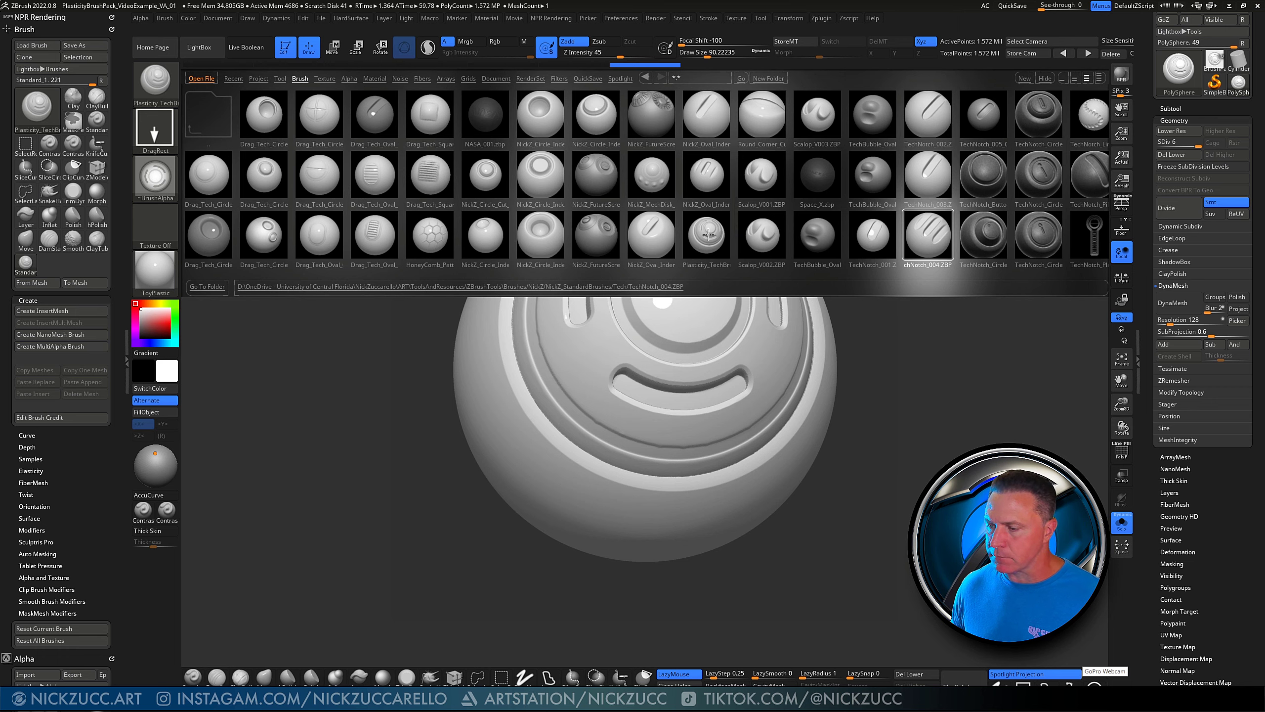
double_click(708, 235)
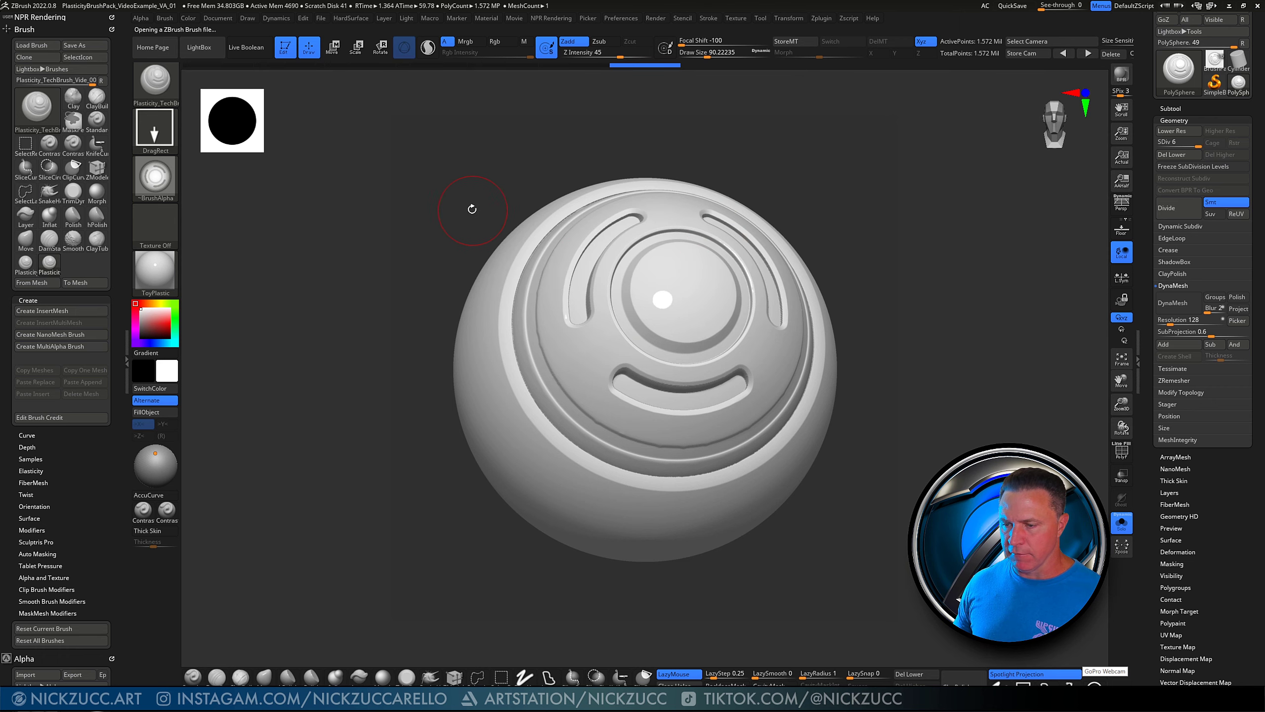
Stamp the loaded Plasticity tech brush at small sizes in several places around the undetailed side of the sphere
left_click_drag(472, 209, 515, 236)
left_click_drag(557, 337, 563, 416)
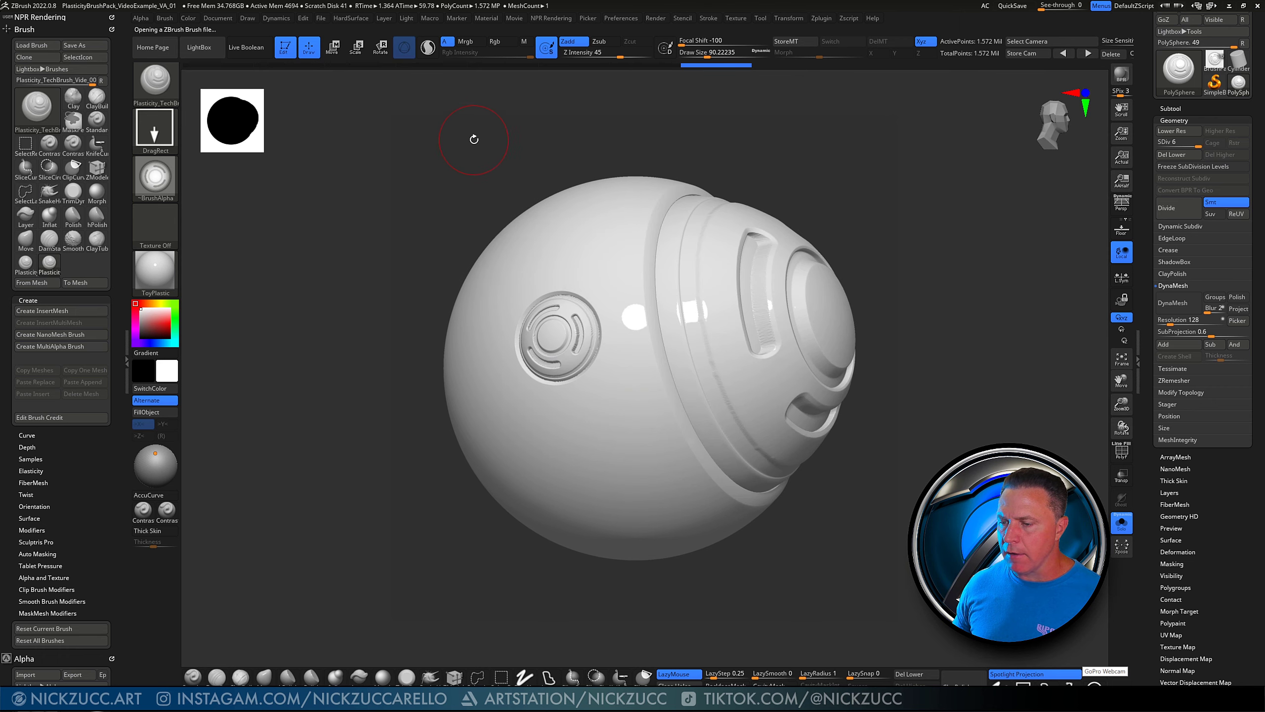
left_click_drag(473, 139, 494, 284)
left_click_drag(449, 363, 447, 440)
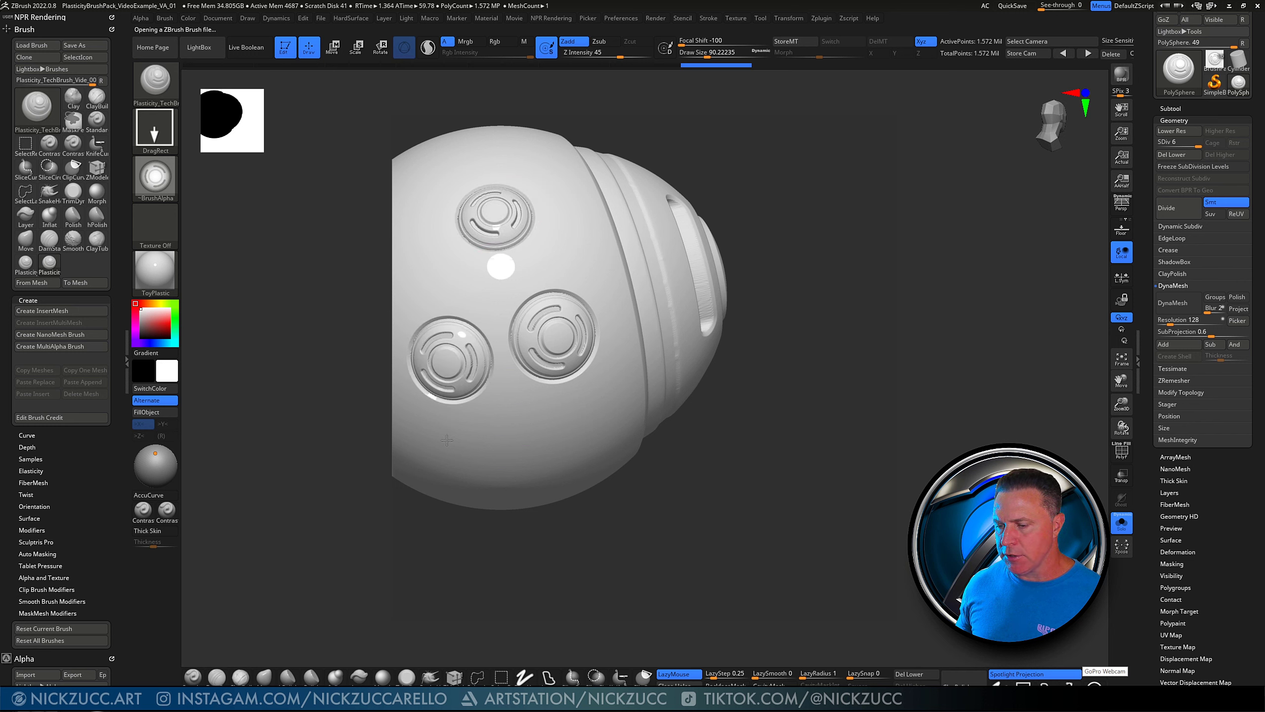
left_click_drag(552, 449, 554, 513)
left_click_drag(712, 528, 757, 526)
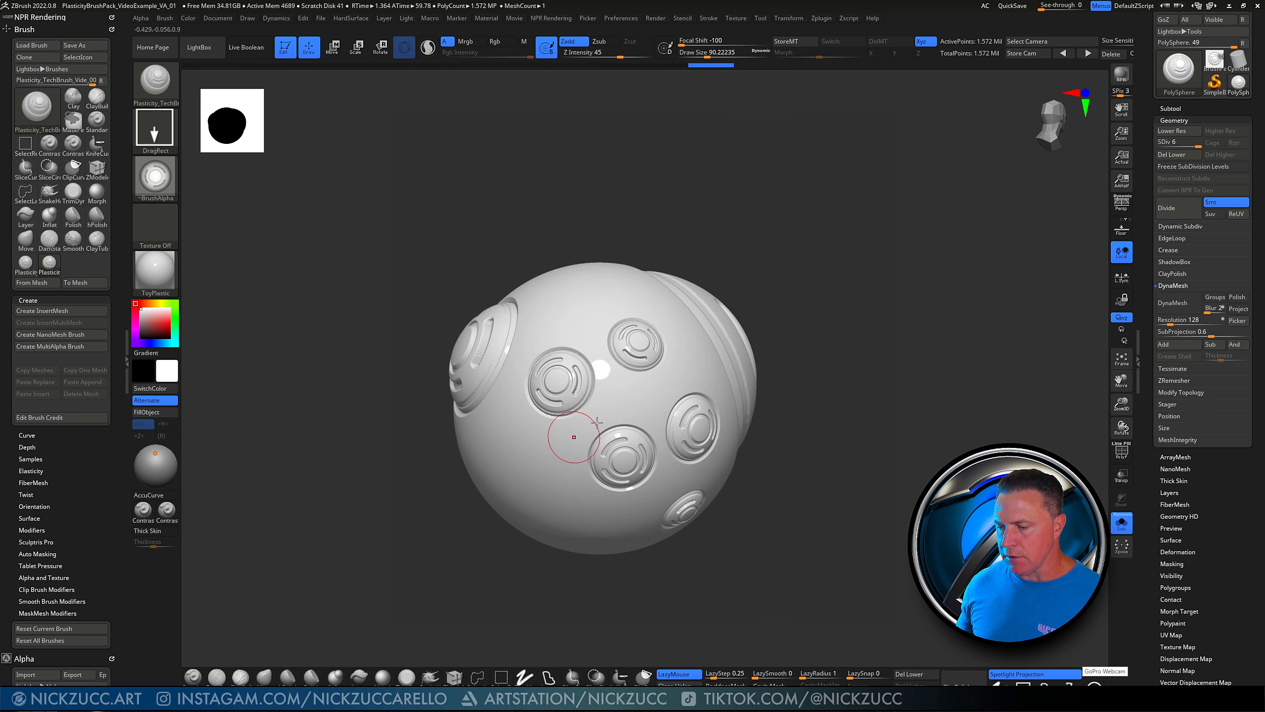
Undo the small test stamps on the sphere's side and return to a view of the large front stamp
mouse_move(652, 163)
left_mouse_down()
mouse_move(611, 147)
mouse_move(644, 224)
mouse_move(511, 177)
left_mouse_up()
key("ctrl+z")
key("ctrl+z")
key("ctrl+z")
key("ctrl+z")
mouse_move(573, 174)
left_mouse_down()
mouse_move(618, 170)
mouse_move(549, 164)
mouse_move(605, 167)
mouse_move(573, 150)
left_mouse_up()
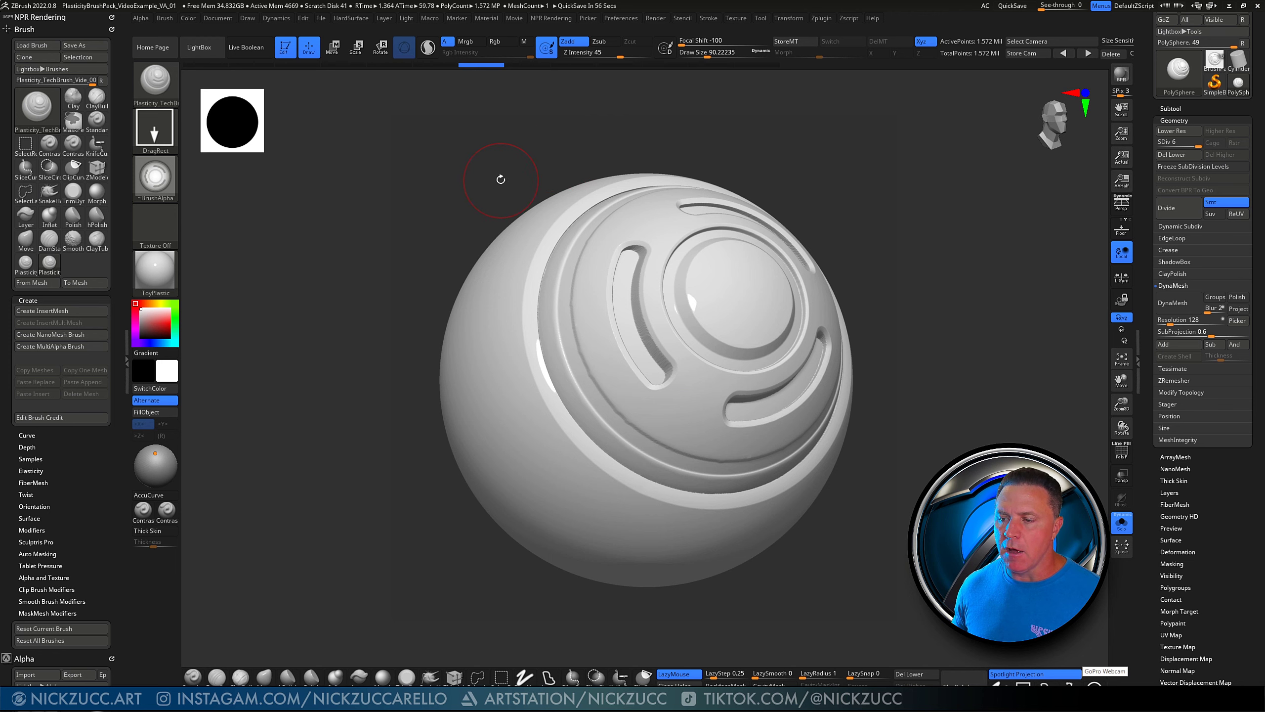
Load the TechNotch_CircleWButton brush from LightBox and stamp a large and a smaller circular button notch on the sphere's plain side
left_click_drag(497, 178, 498, 179)
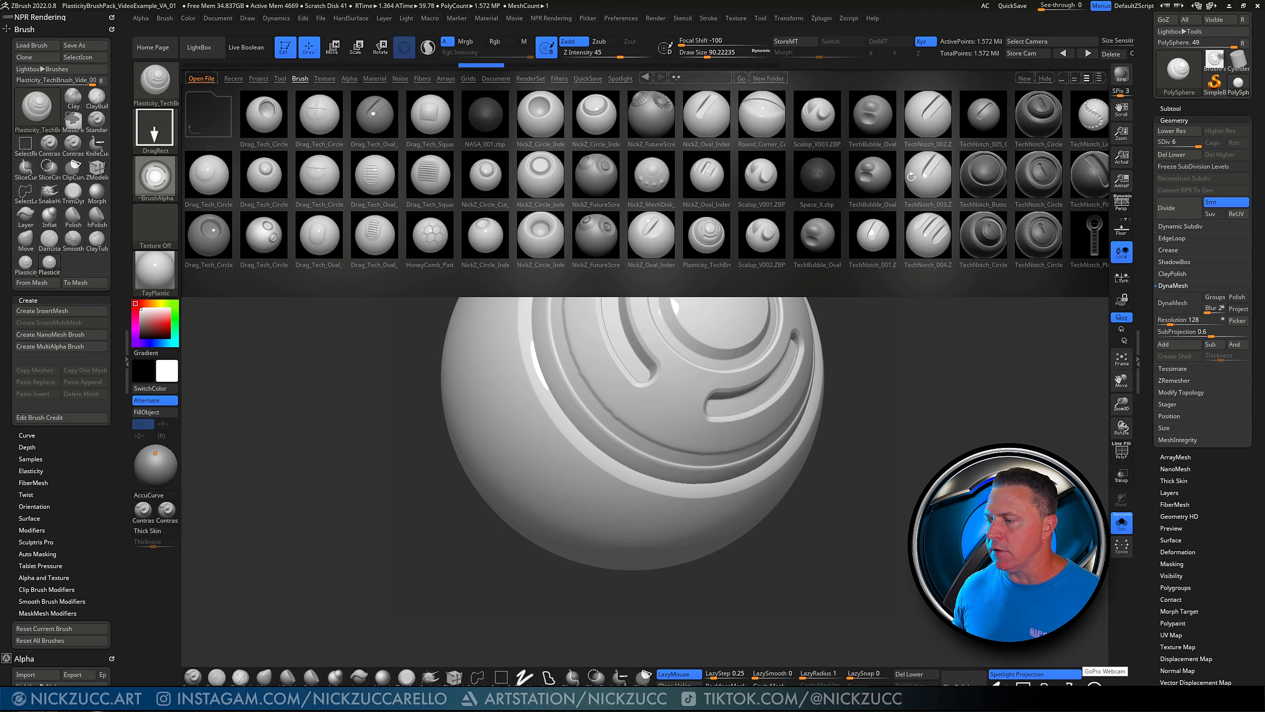
left_click_drag(968, 175, 789, 168)
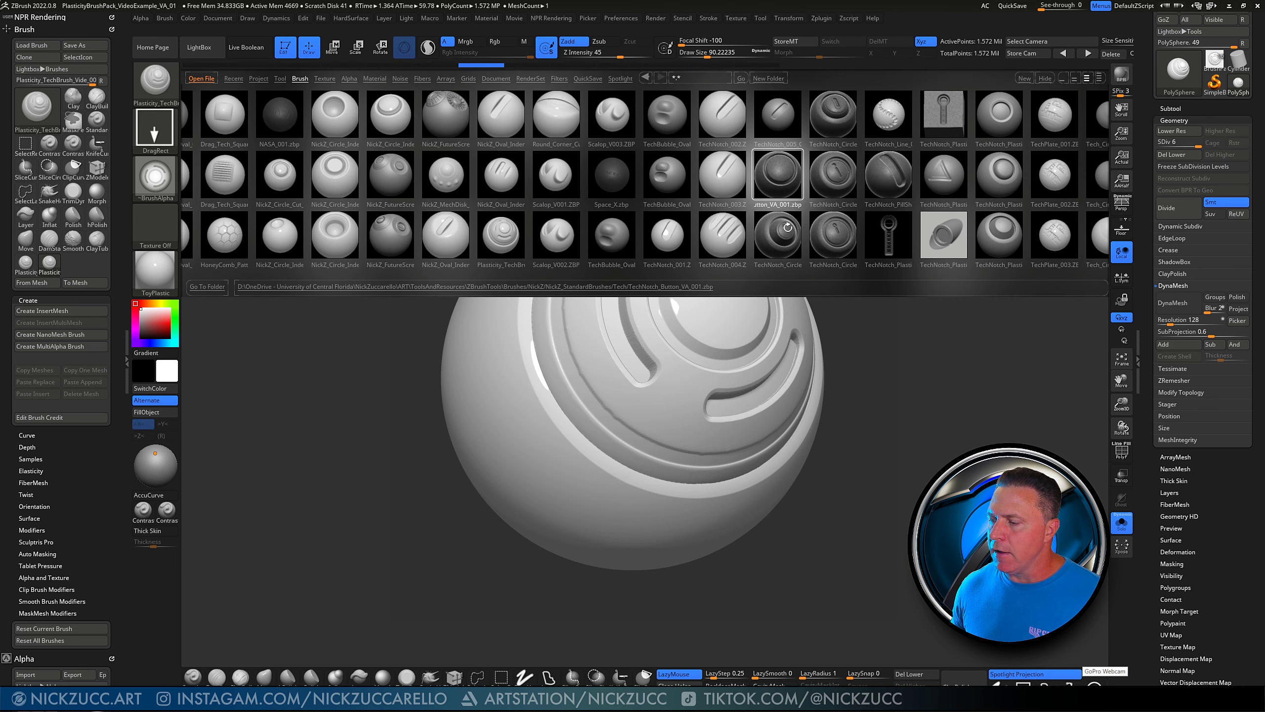
double_click(788, 227)
left_click_drag(856, 241, 942, 254)
left_click_drag(540, 355, 566, 419)
left_click_drag(580, 167, 608, 180)
left_click_drag(486, 195, 485, 270)
left_click_drag(780, 240, 730, 213)
left_click_drag(730, 162, 711, 189, "alt")
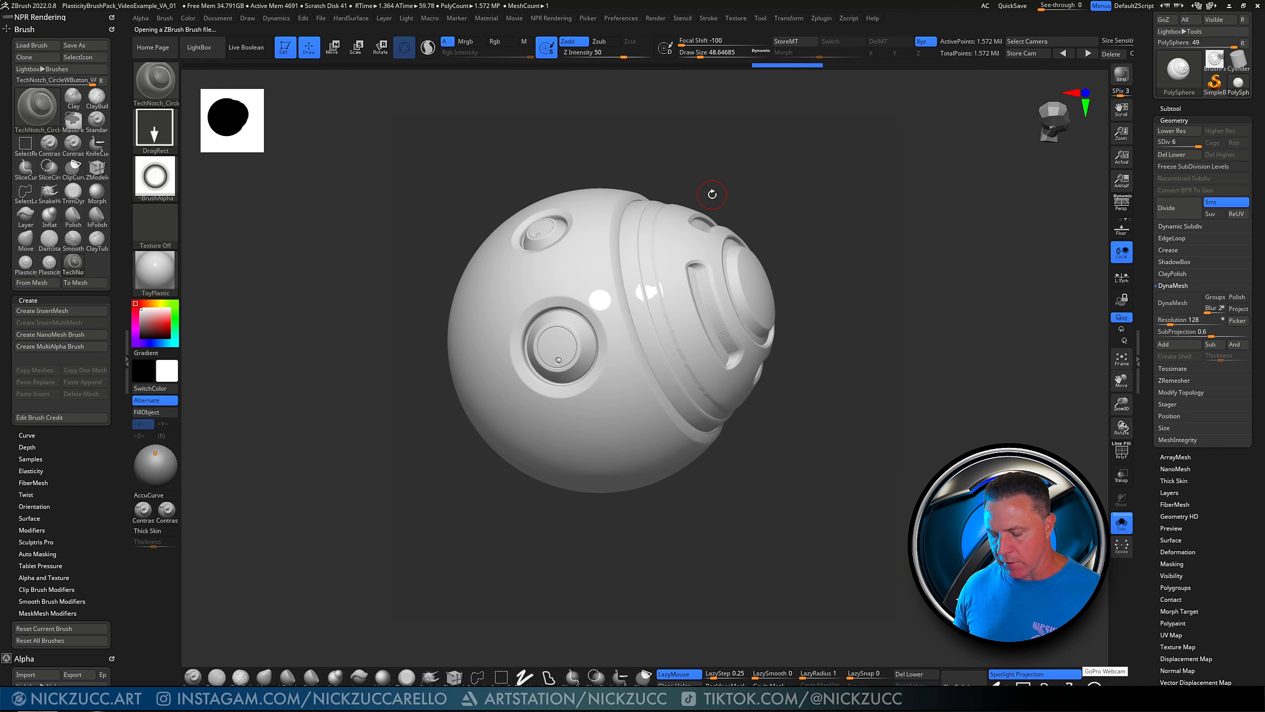
Load the TechNotch_PillShapeIndent brush from LightBox and stamp pill-shaped indents near the circular notches on the sphere
key("comma")
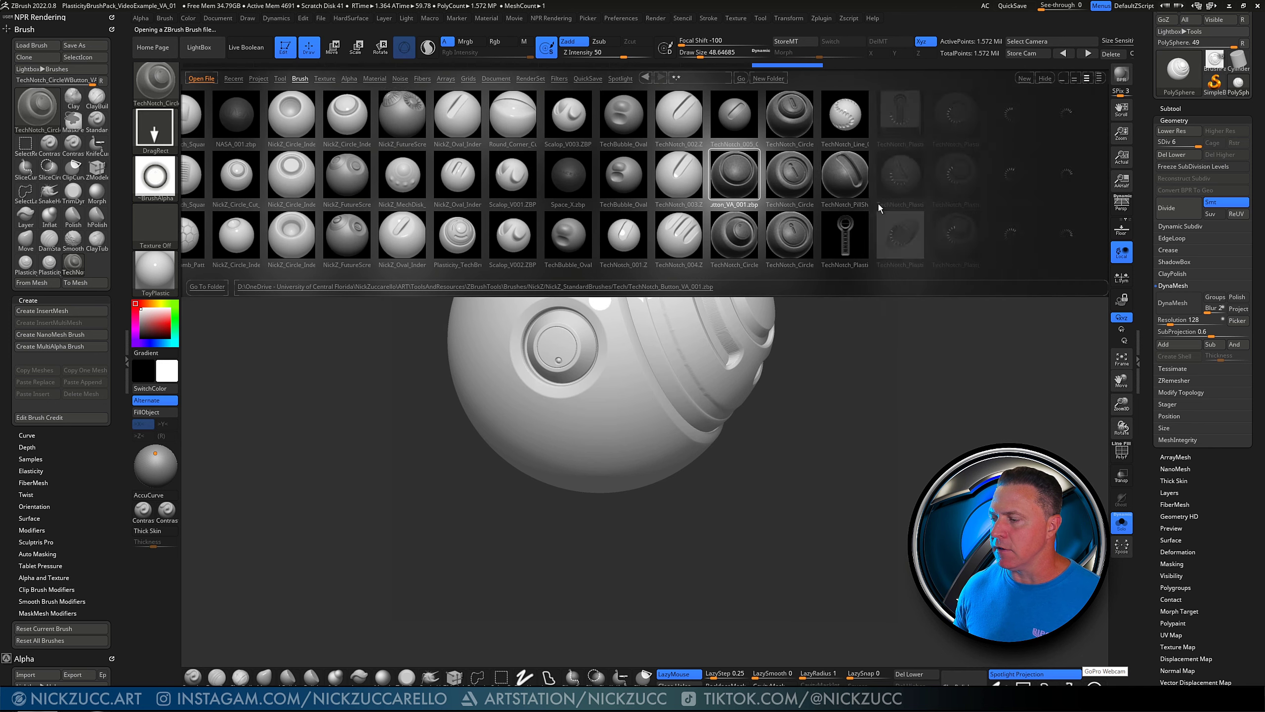
double_click(853, 176)
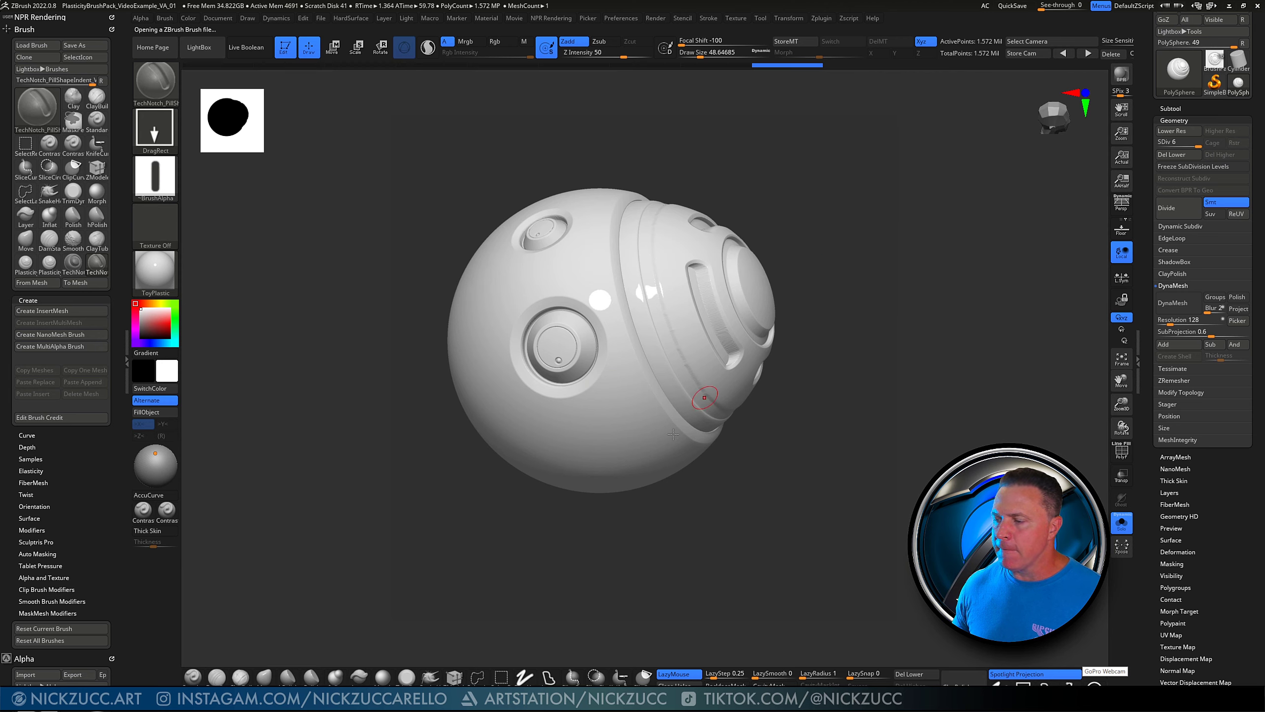
left_click_drag(611, 421, 587, 474)
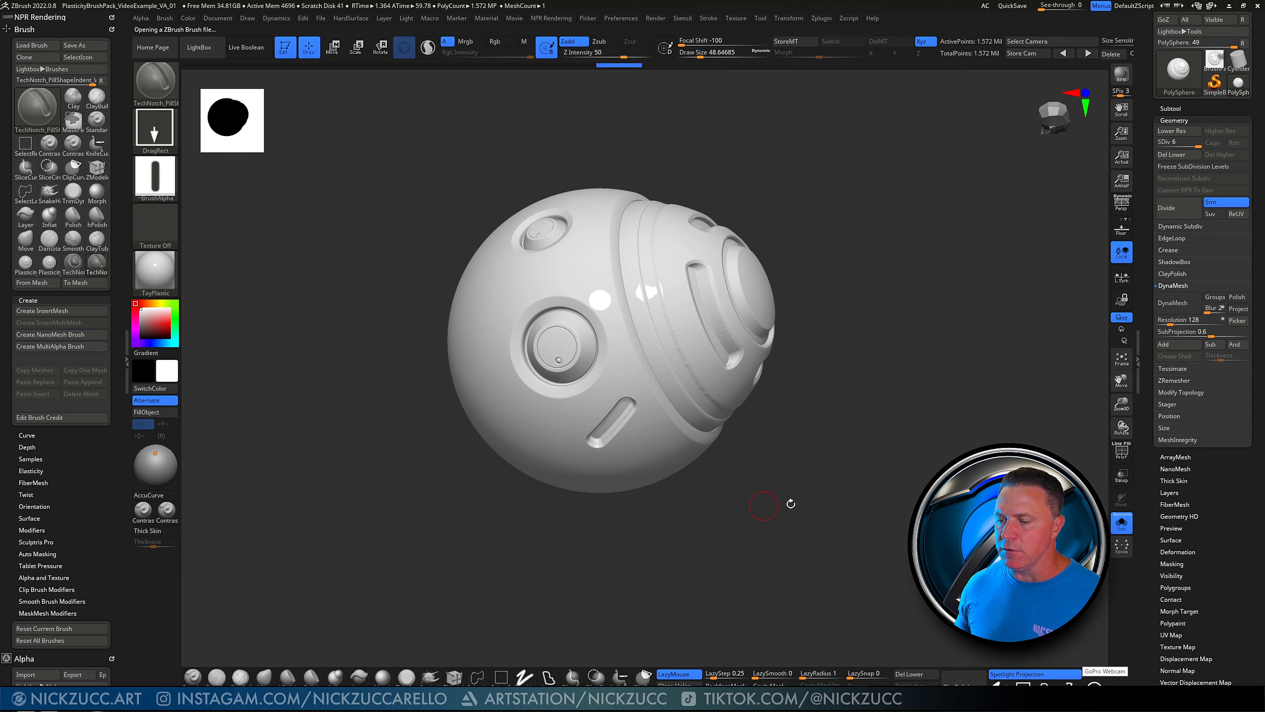
left_click_drag(792, 503, 857, 538)
left_click_drag(459, 299, 490, 379)
left_click_drag(842, 269, 849, 381)
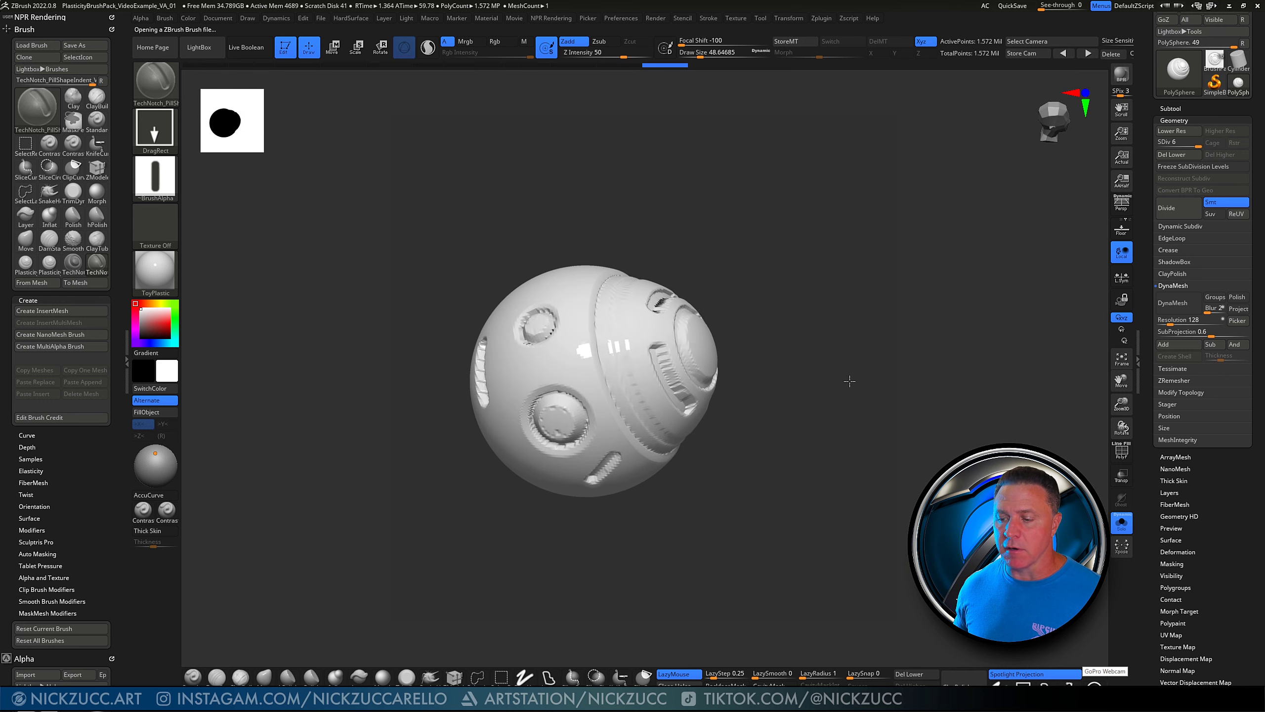
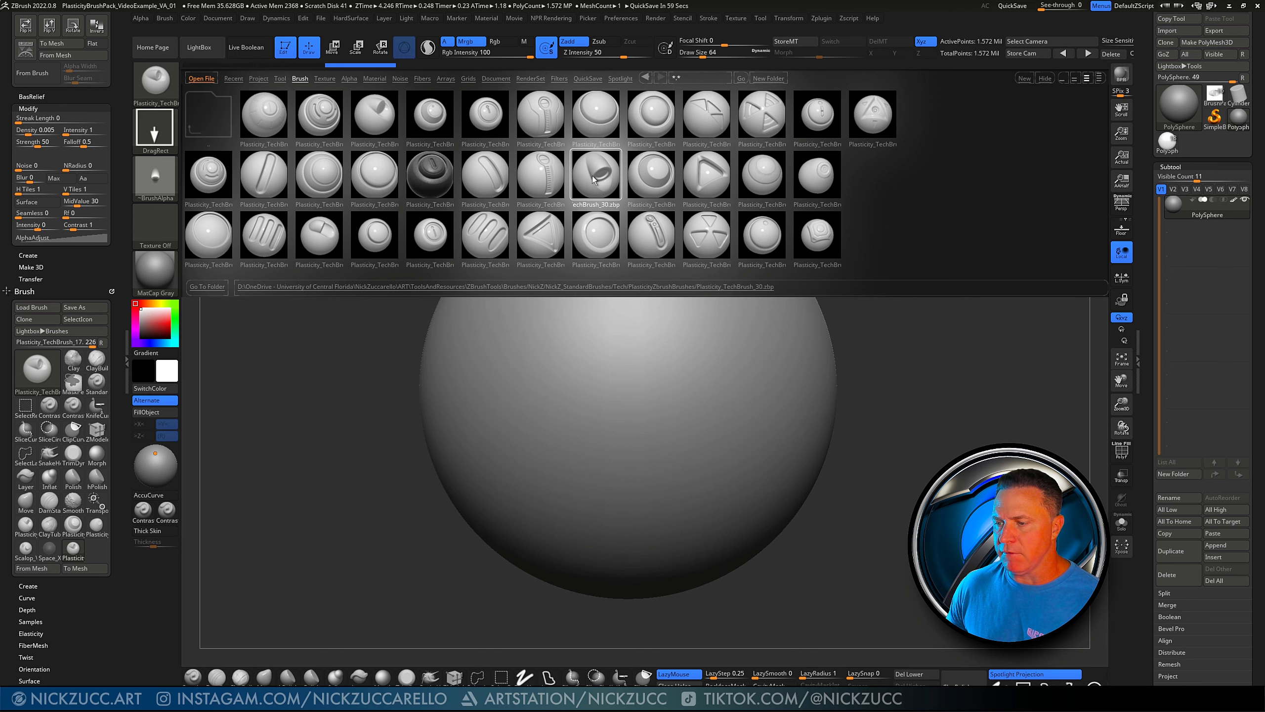
Load the Plasticity_TechBrush_30 brush from LightBox and stamp its detail onto the center of the blank PolySphere
double_click(592, 176)
mouse_move(639, 370)
left_mouse_down()
mouse_move(655, 533)
mouse_move(824, 426)
mouse_move(592, 199)
mouse_move(700, 140)
left_mouse_up()
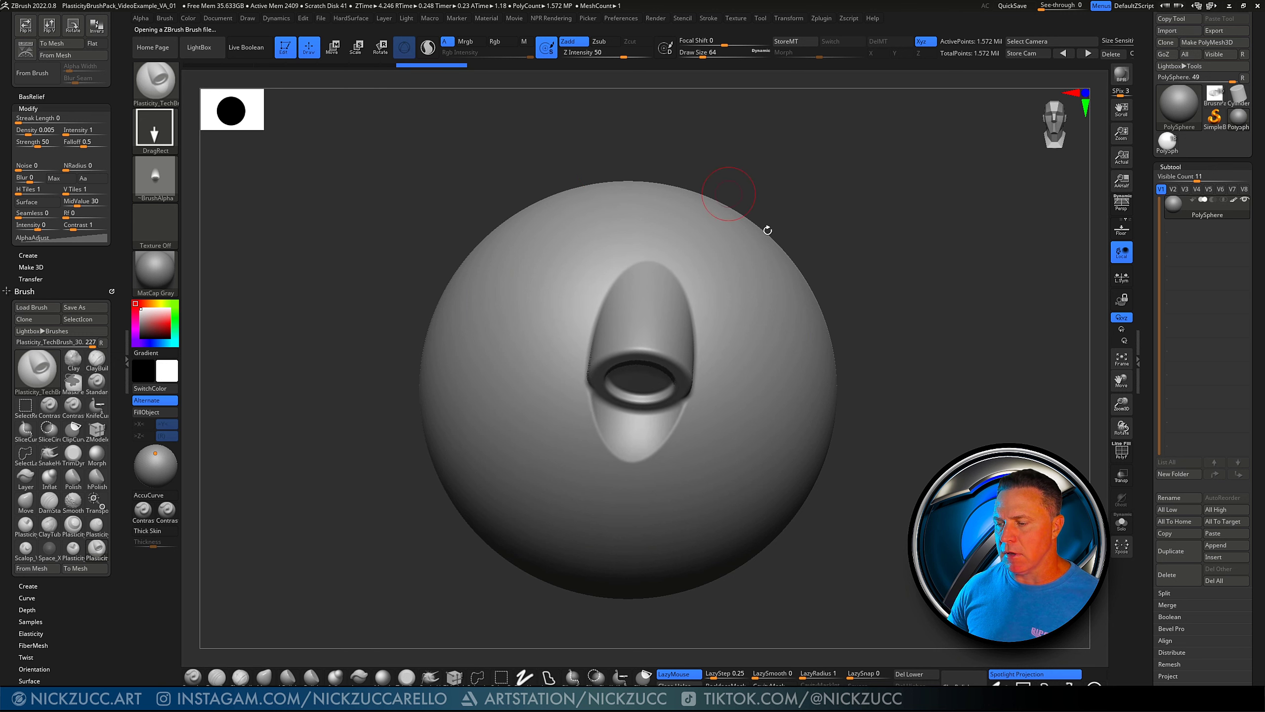
Undo the stamp on the center of the PolySphere and activate symmetry
key("ctrl+z")
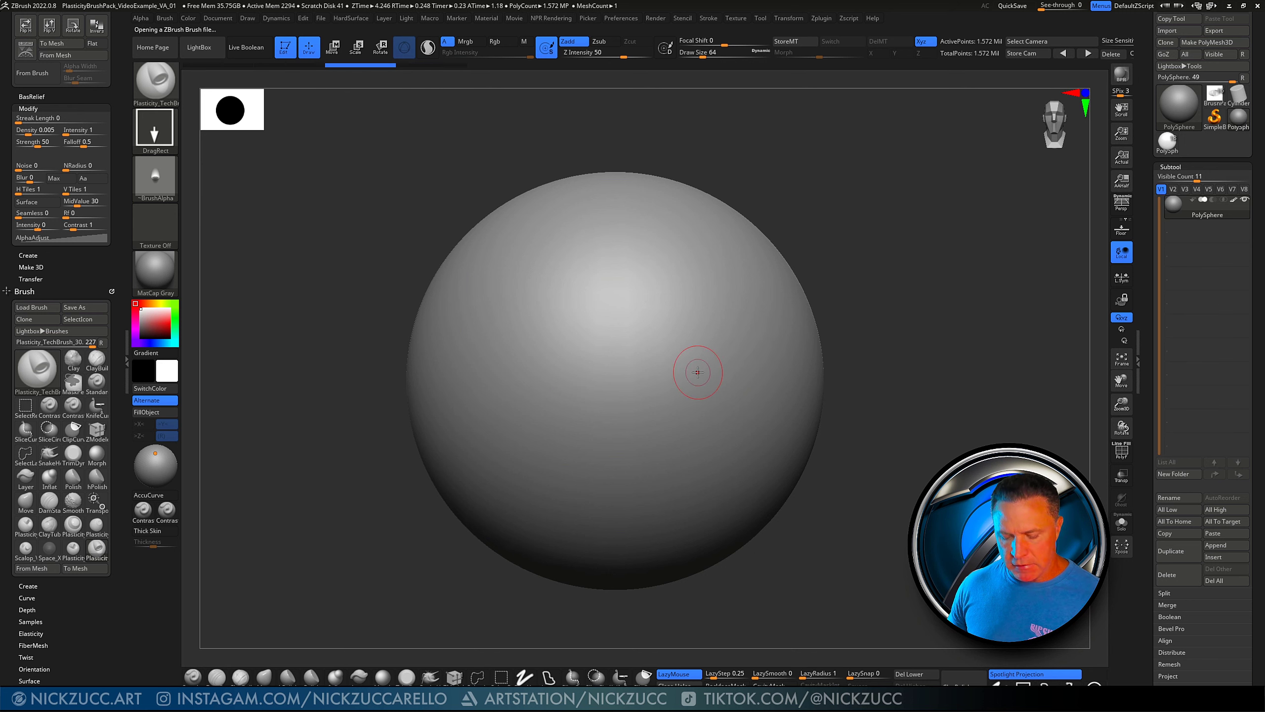
key("x")
left_click_drag(906, 333, 911, 334)
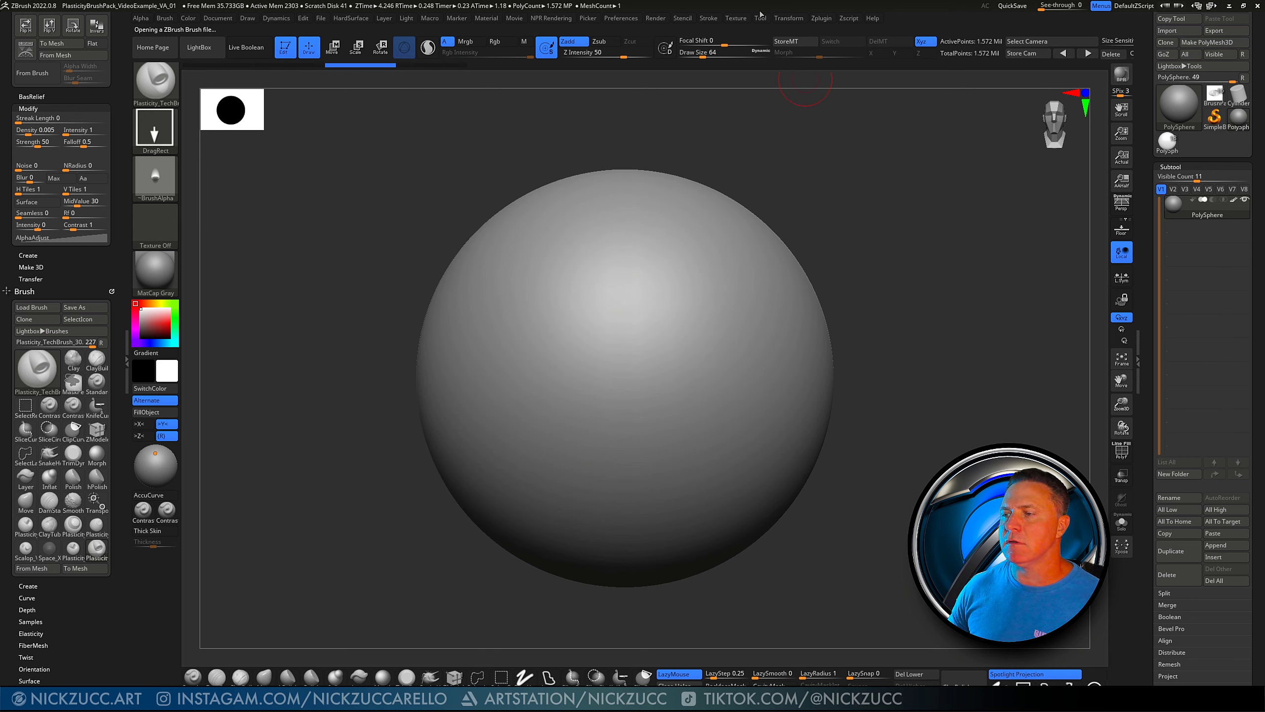
Dock the Transform palette in the side tray, keeping the tray open with the symmetry options at hand
left_click(781, 21)
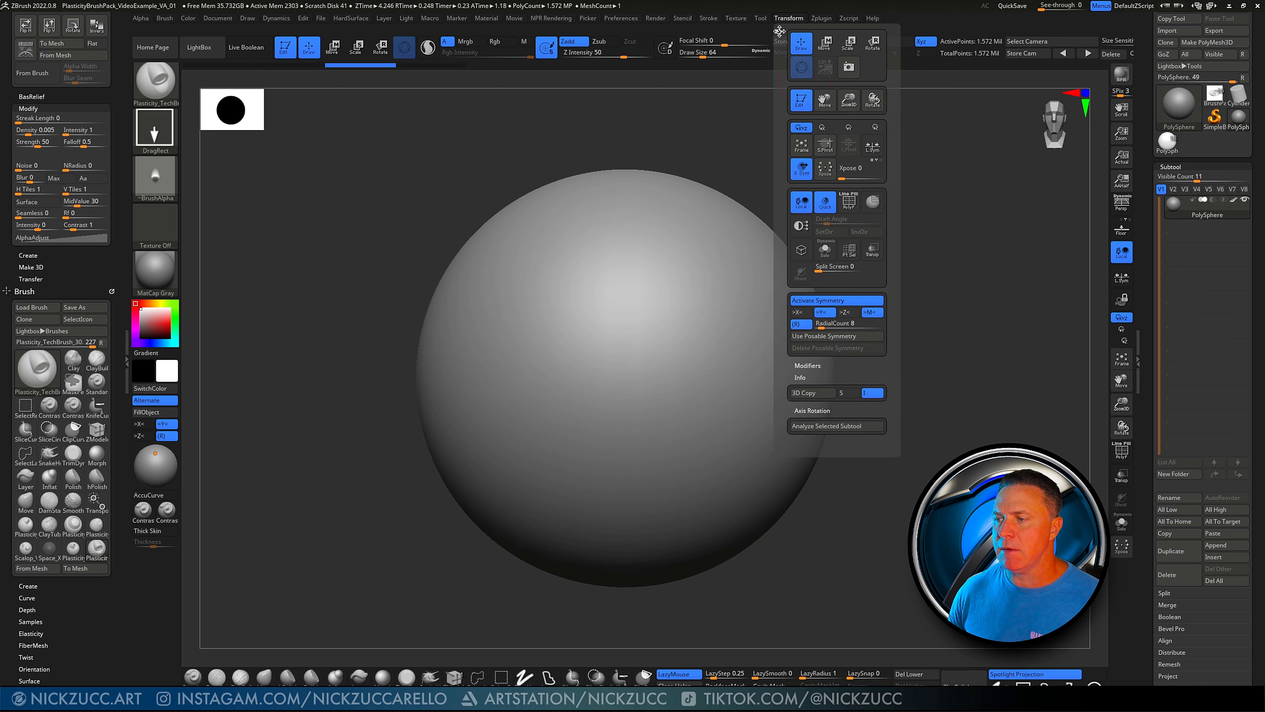
left_click_drag(780, 31, 24, 130)
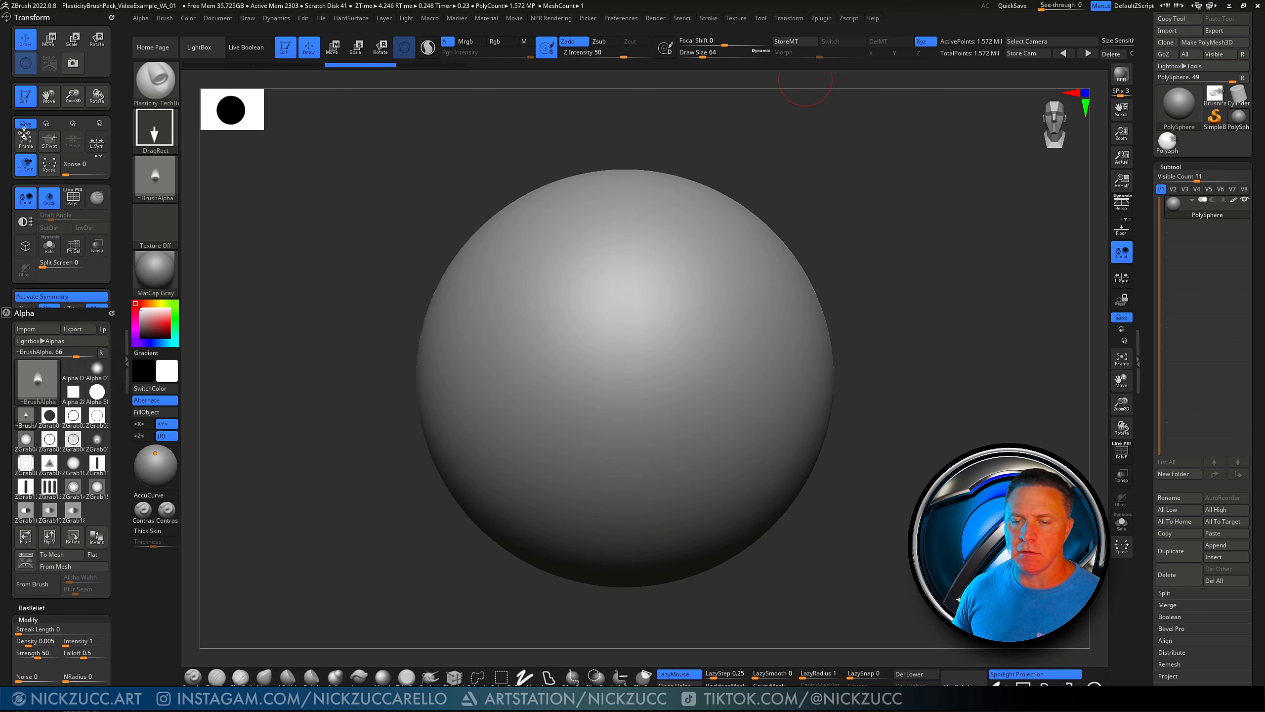
left_click(124, 317)
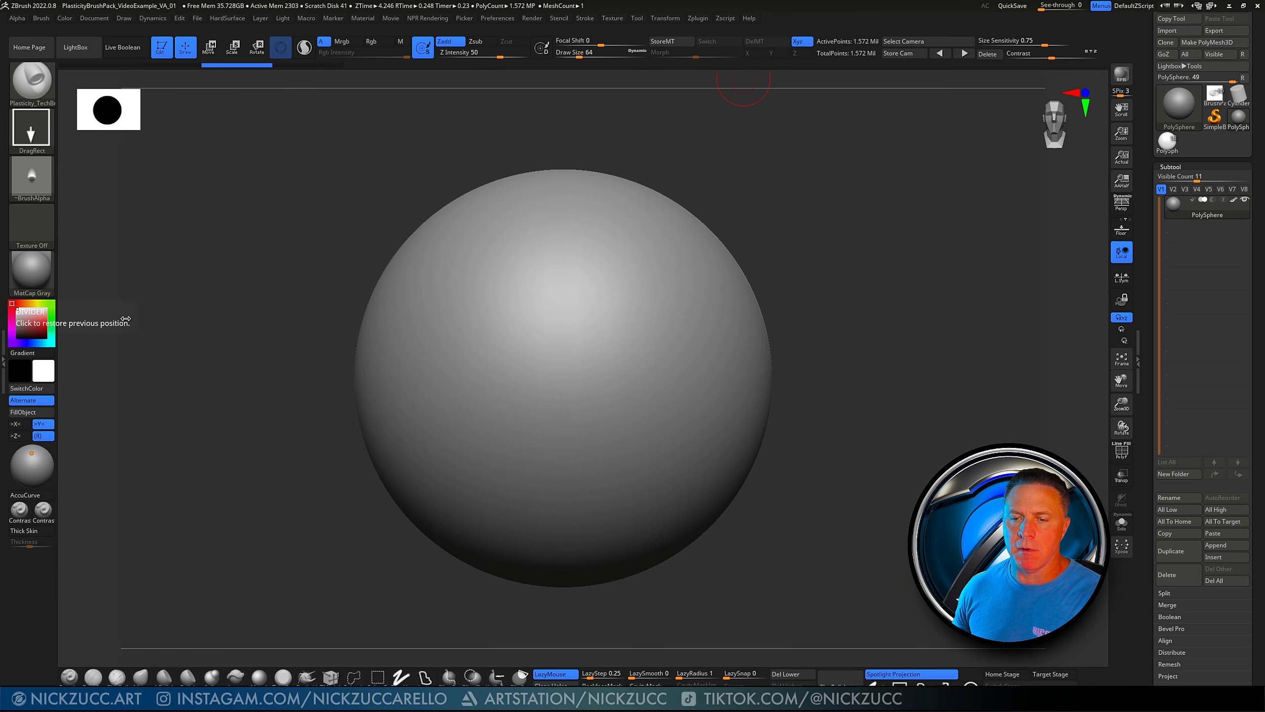
left_click(4, 329)
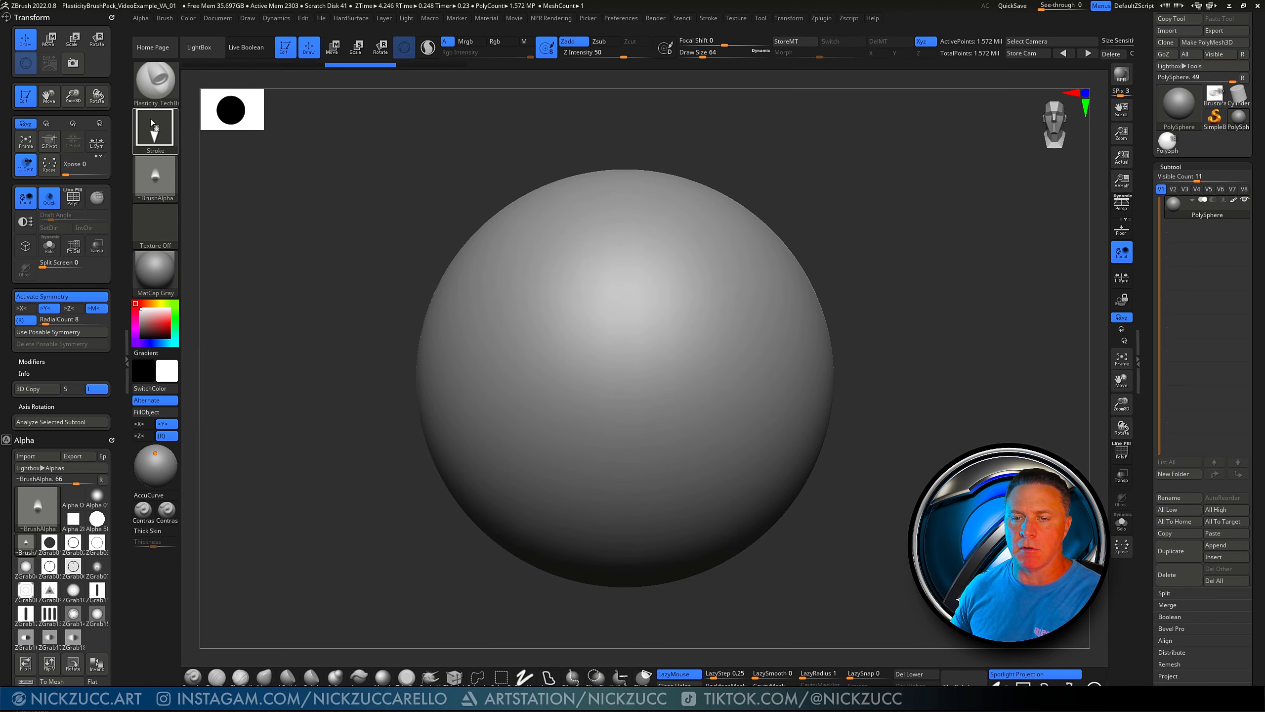
Try radial symmetry about the X, Y and Z axes separately and all together, and return to the Y axis only
left_click(25, 319)
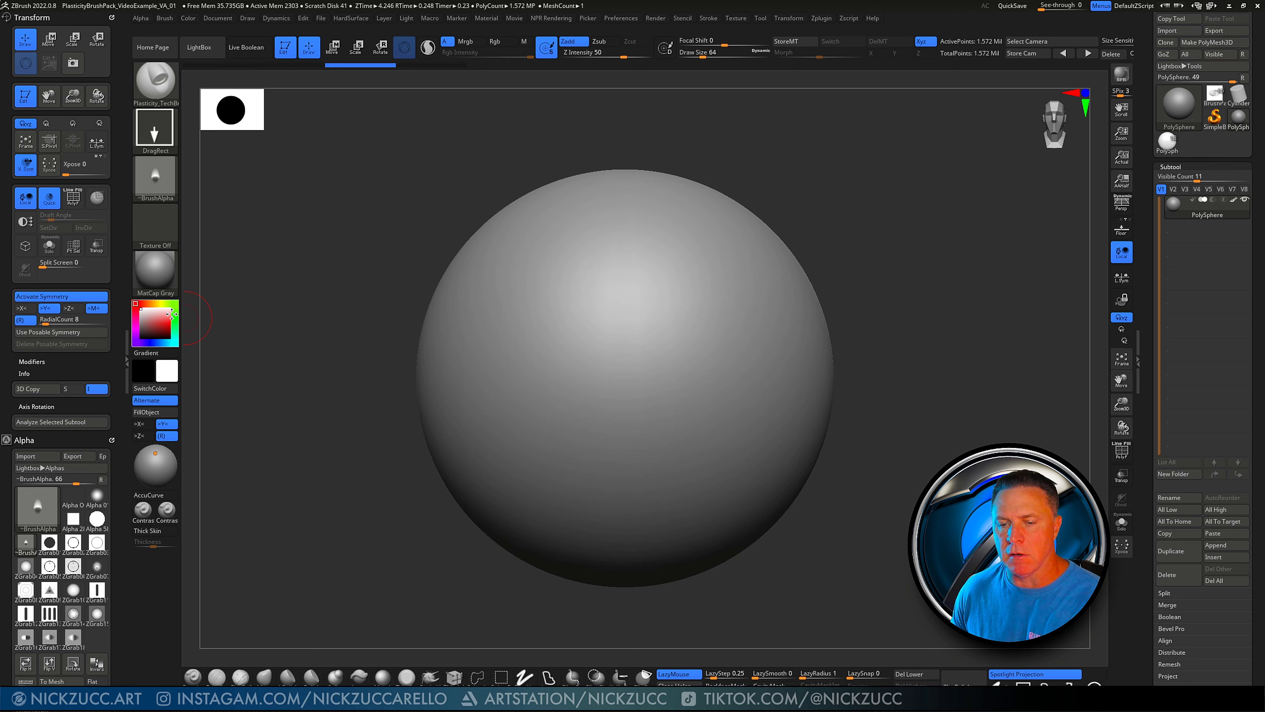
left_click(26, 308)
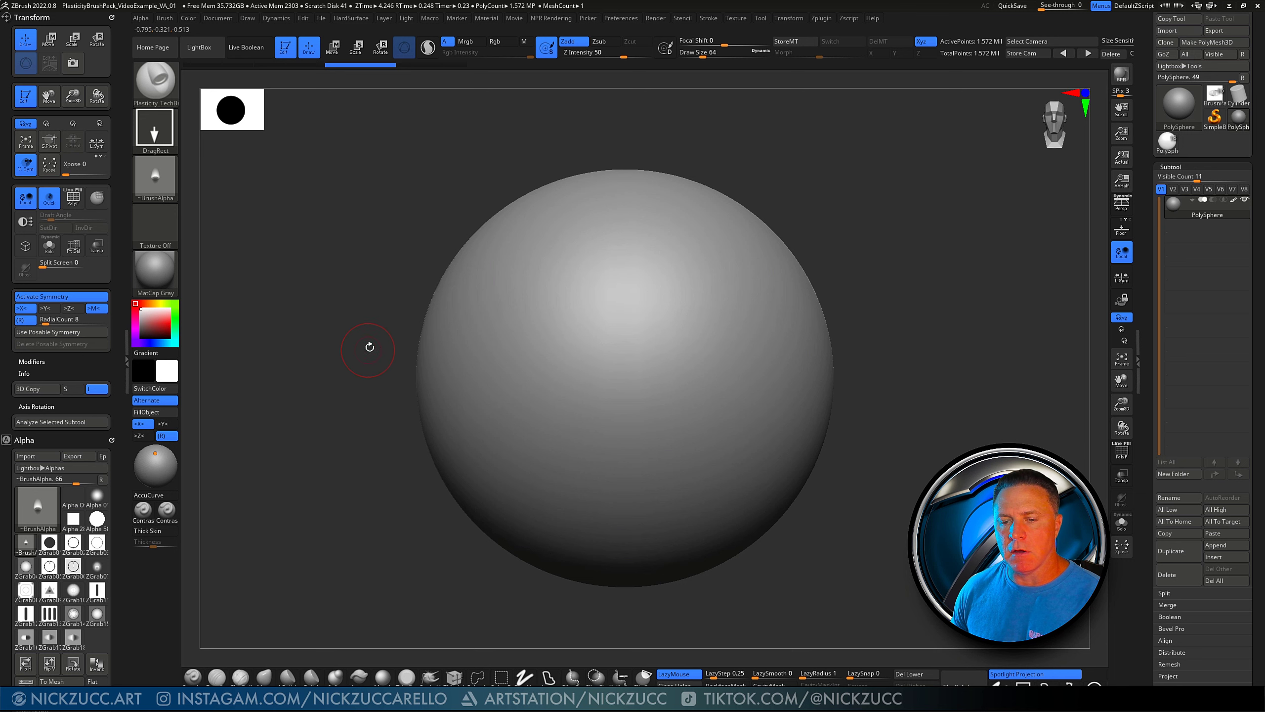
left_click(46, 308)
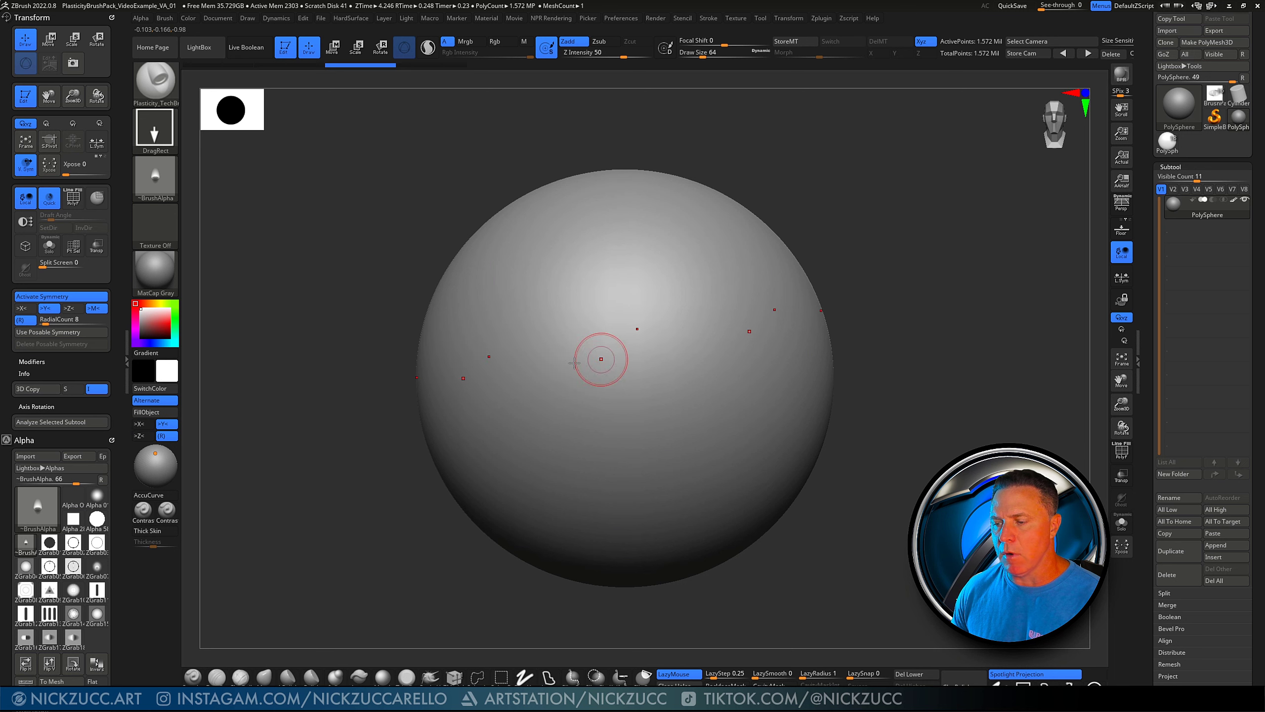
left_click(50, 308)
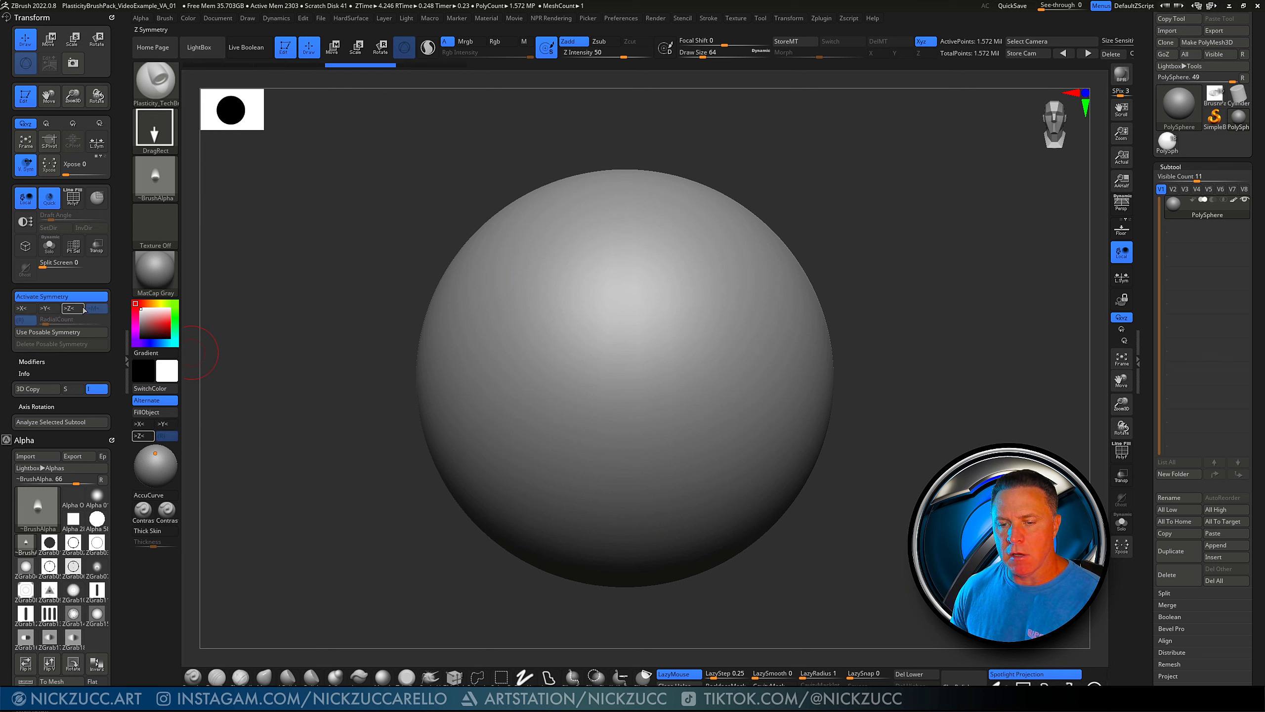
left_click(70, 308)
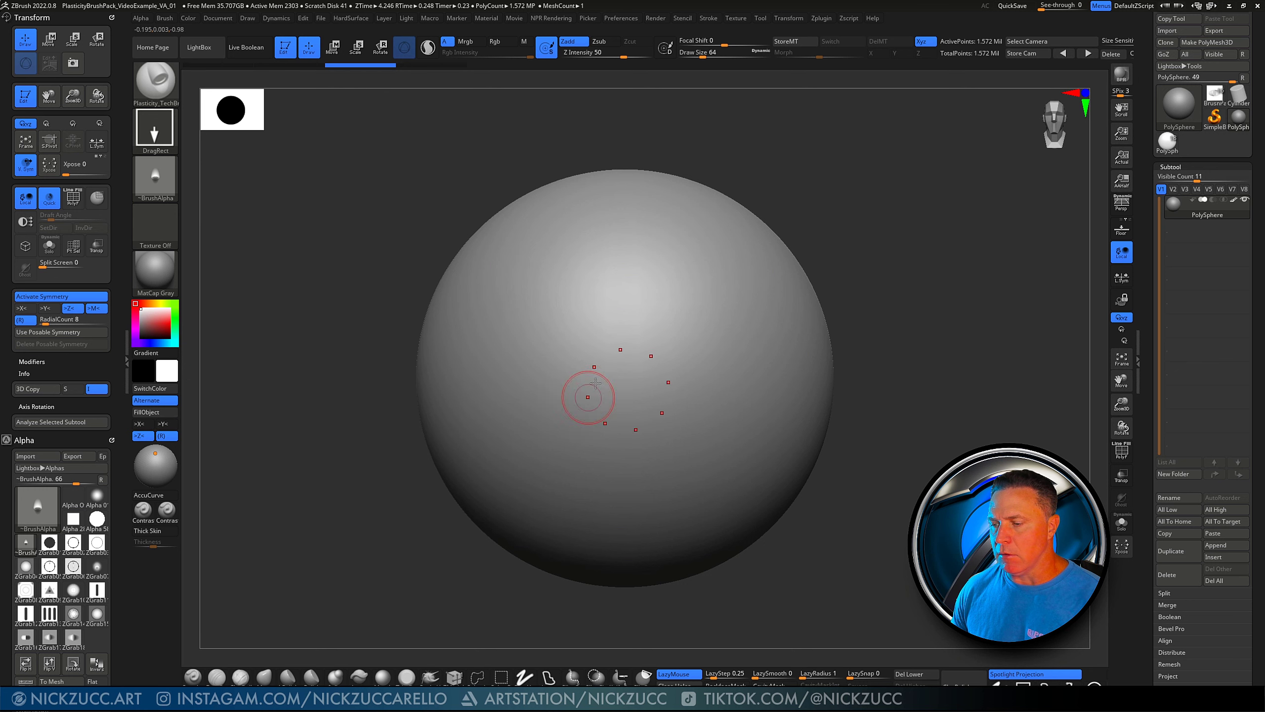
left_click(50, 308)
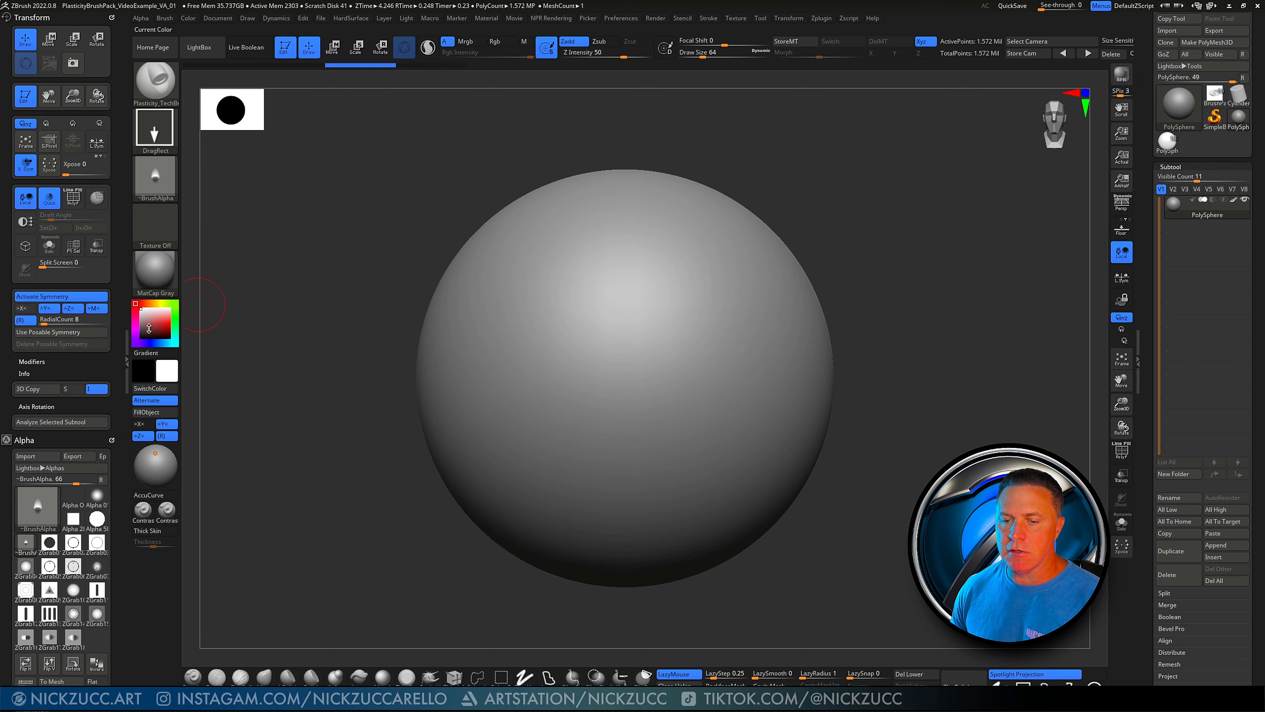
left_click(22, 308)
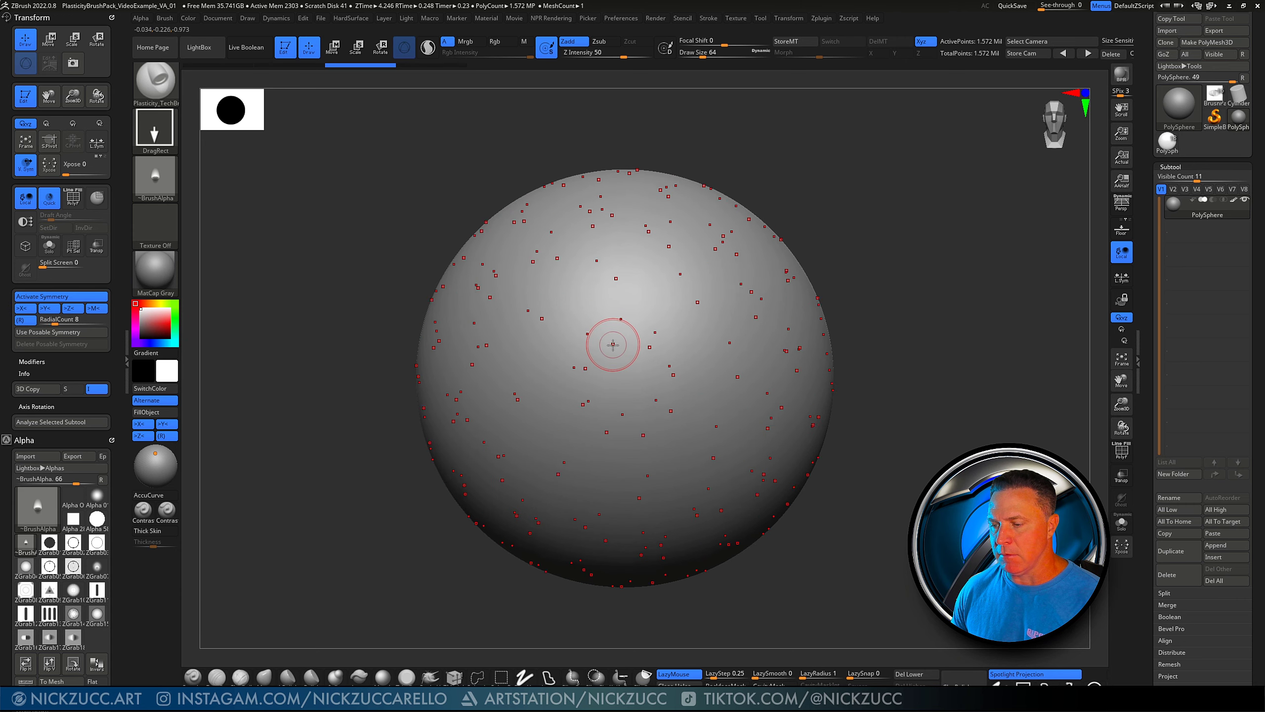
left_click_drag(609, 378, 634, 413)
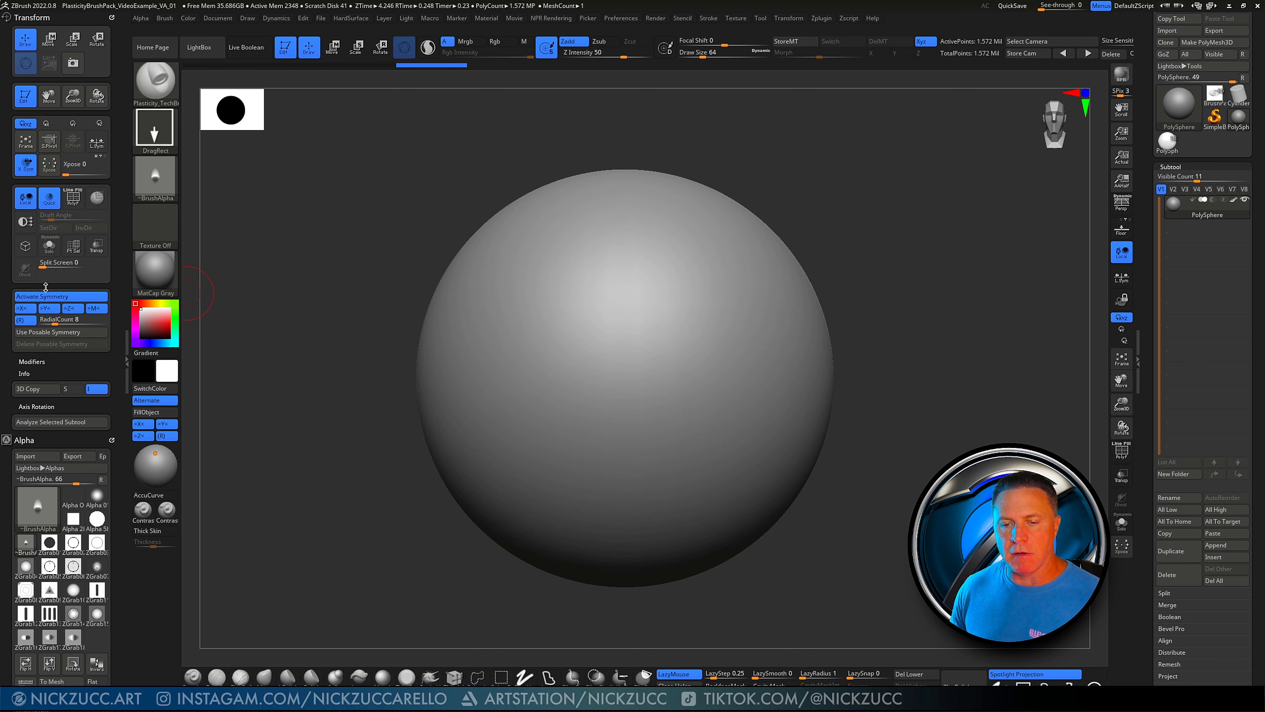
left_click(26, 307)
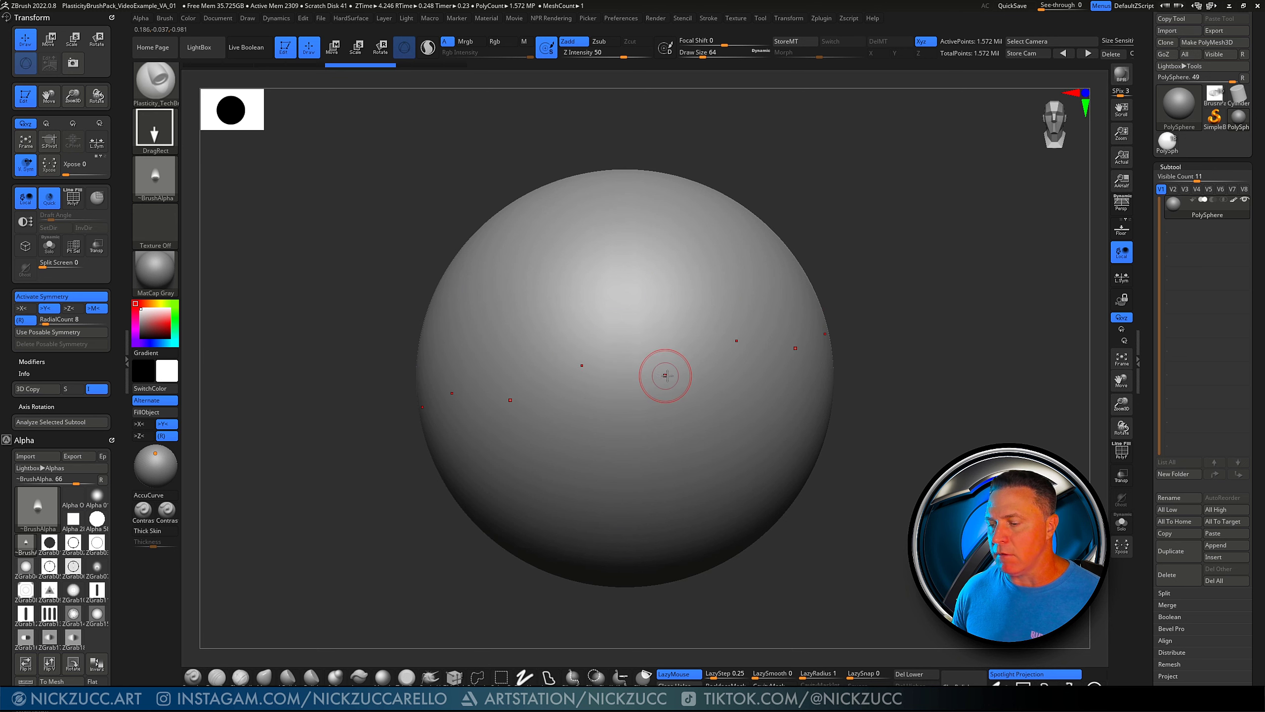
Stamp a radial ring of large Plasticity_TechBrush_30 details around the sphere's middle and a ring of smaller ones below, between them
left_click_drag(904, 435, 808, 433, "shift")
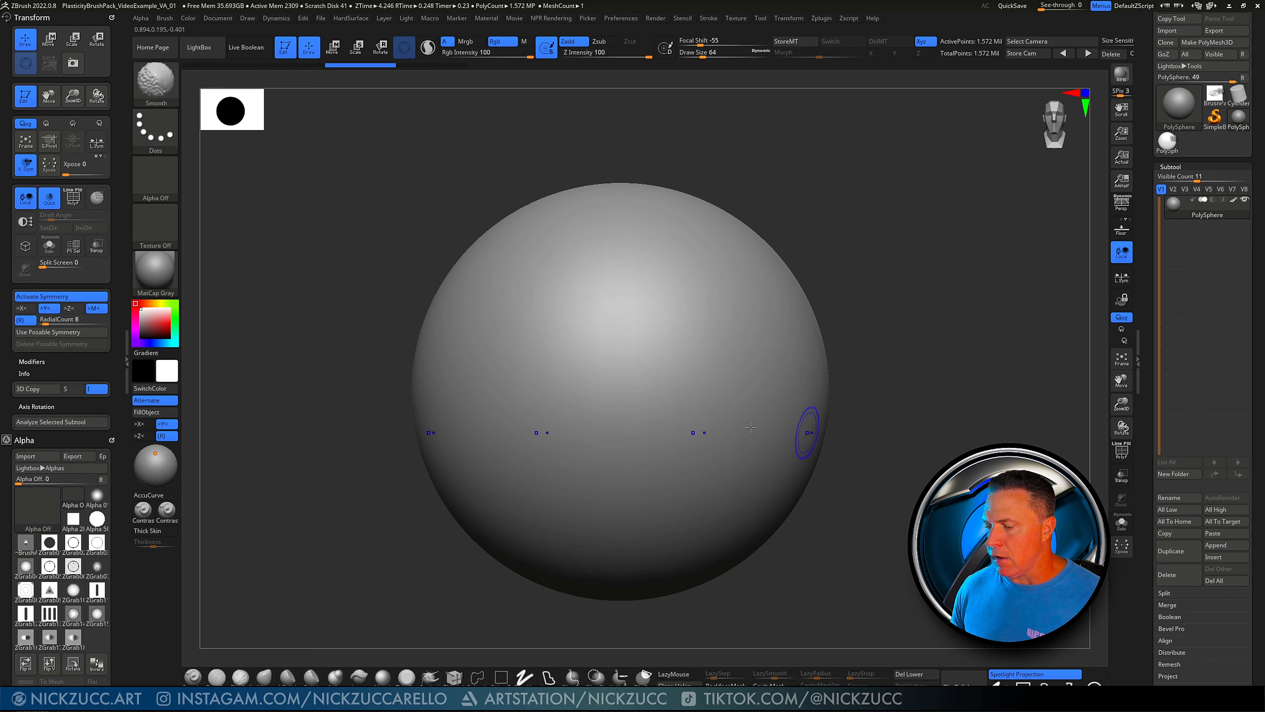
mouse_move(923, 422)
left_mouse_down()
mouse_move(909, 431)
mouse_move(898, 418)
left_mouse_up()
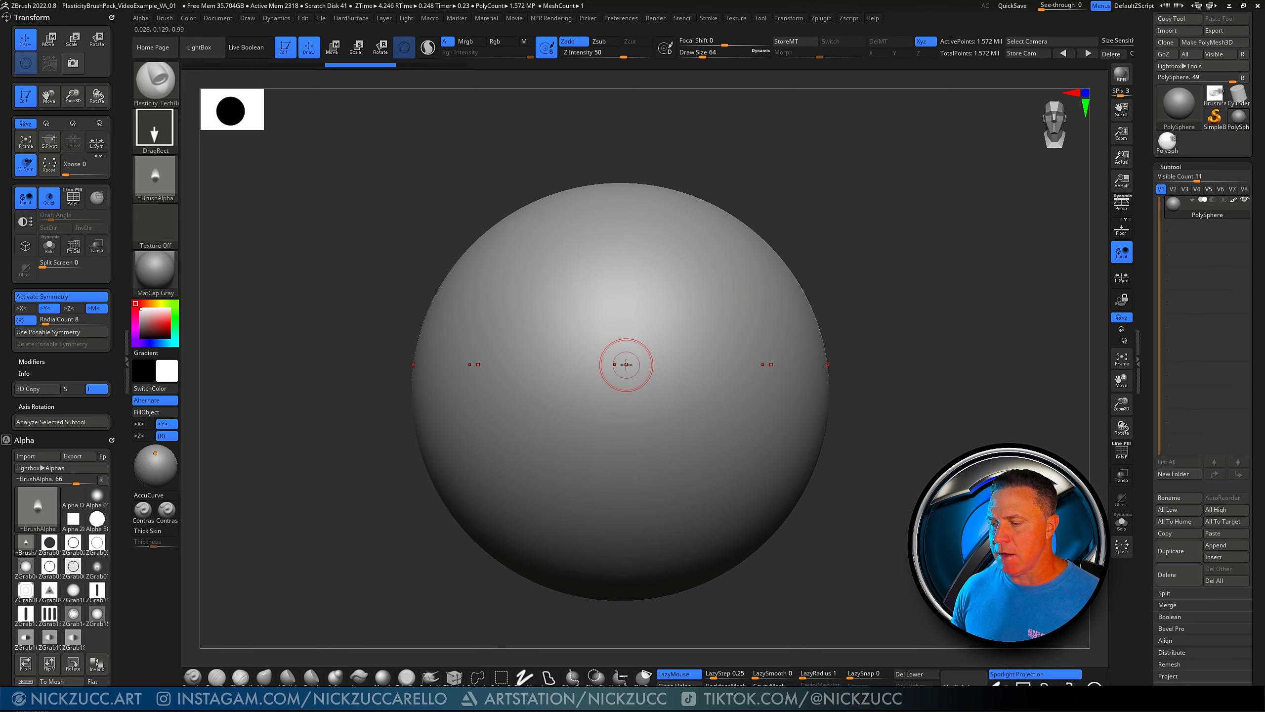
left_click_drag(619, 378, 620, 186)
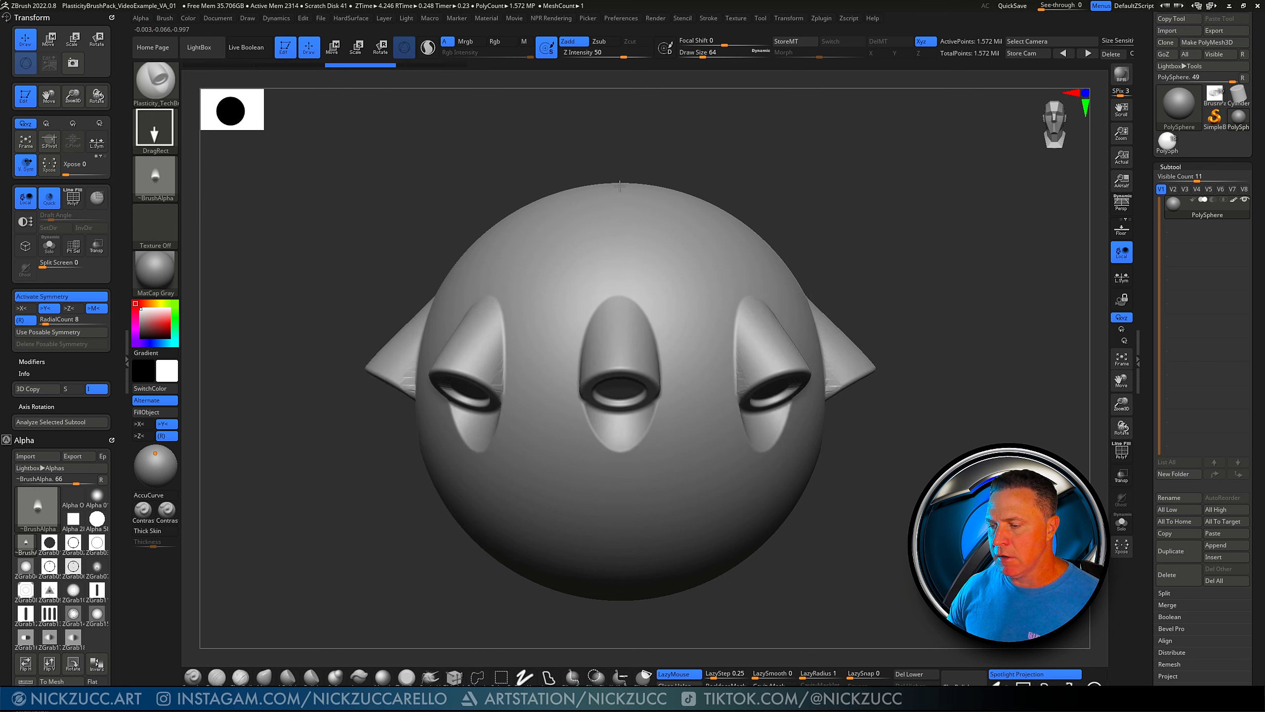
mouse_move(865, 252)
left_mouse_down()
mouse_move(954, 496)
mouse_move(989, 450)
mouse_move(1016, 452)
left_mouse_up()
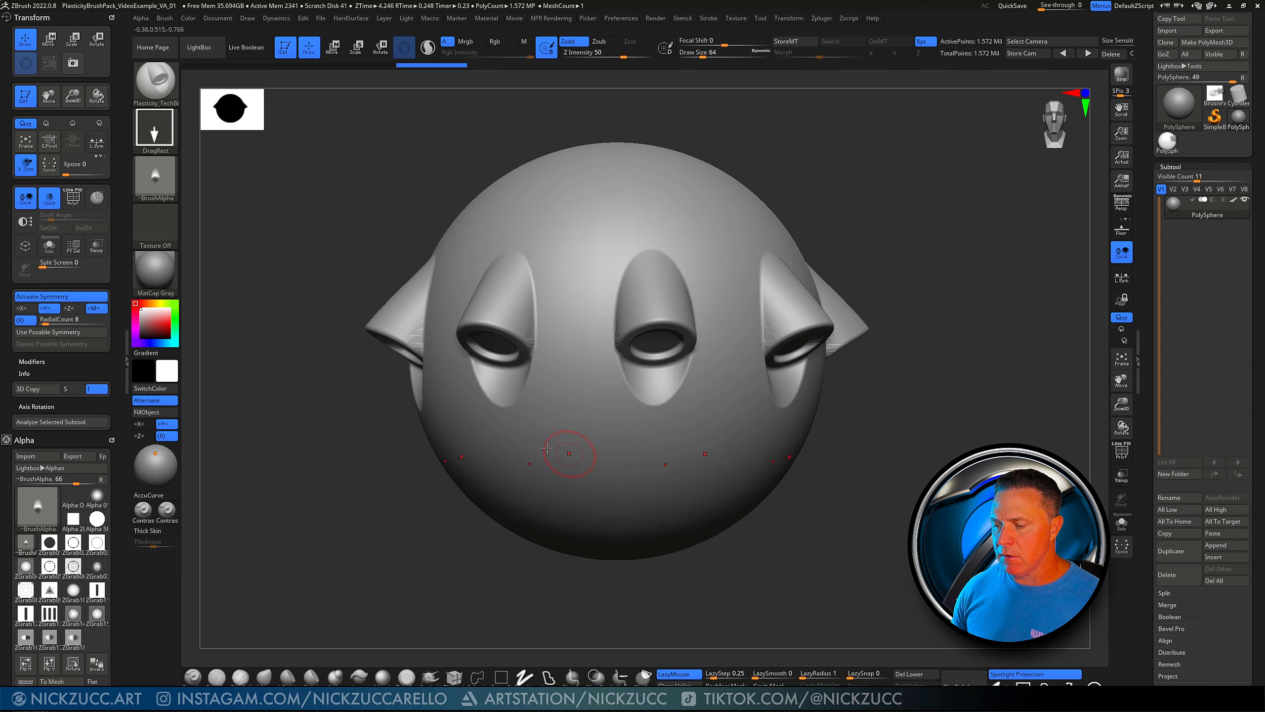
left_click_drag(576, 398, 572, 310)
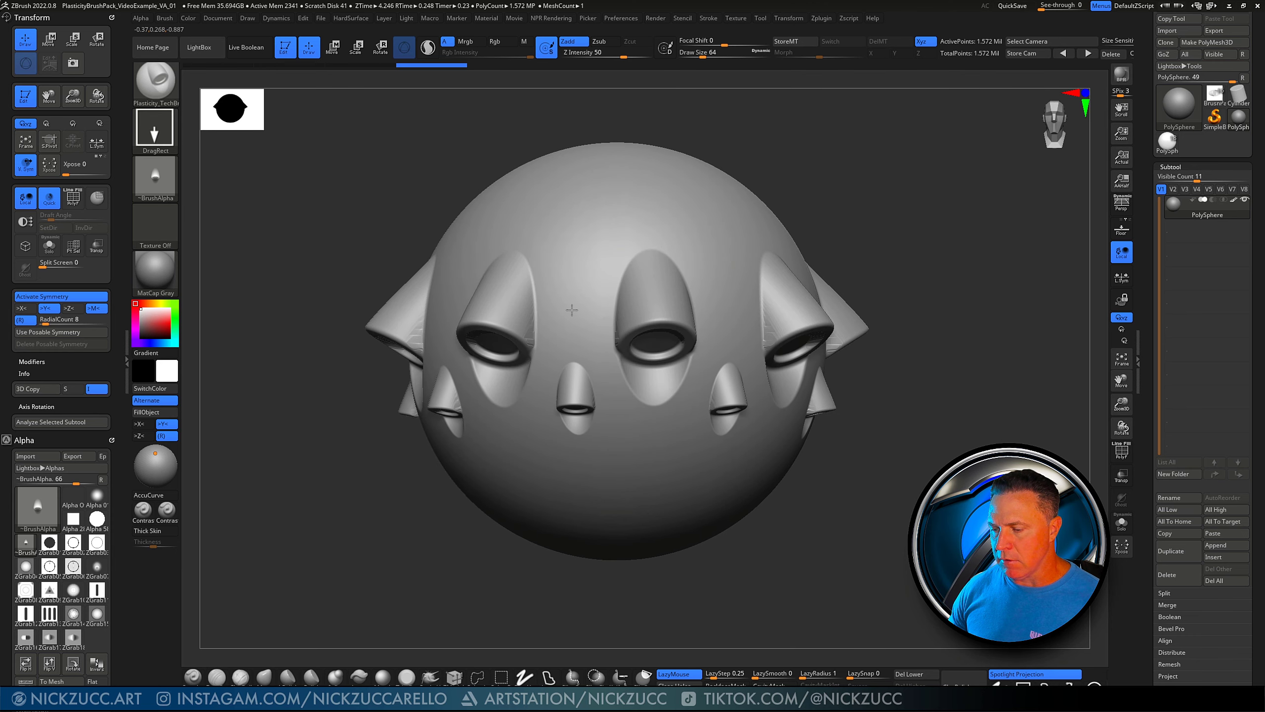
Load the circular Plasticity_TechBrush_33 brush from LightBox with the sphere's underside in view
left_click_drag(897, 324, 907, 556, "shift")
key("comma")
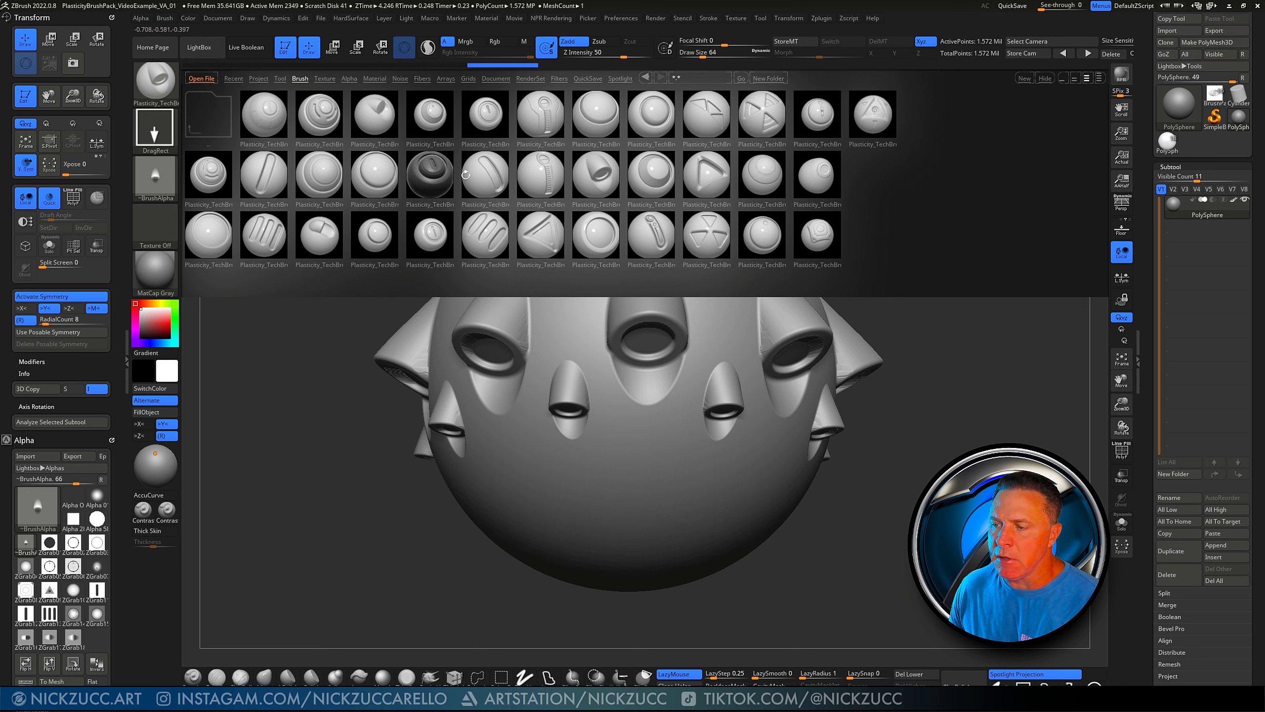
double_click(654, 177)
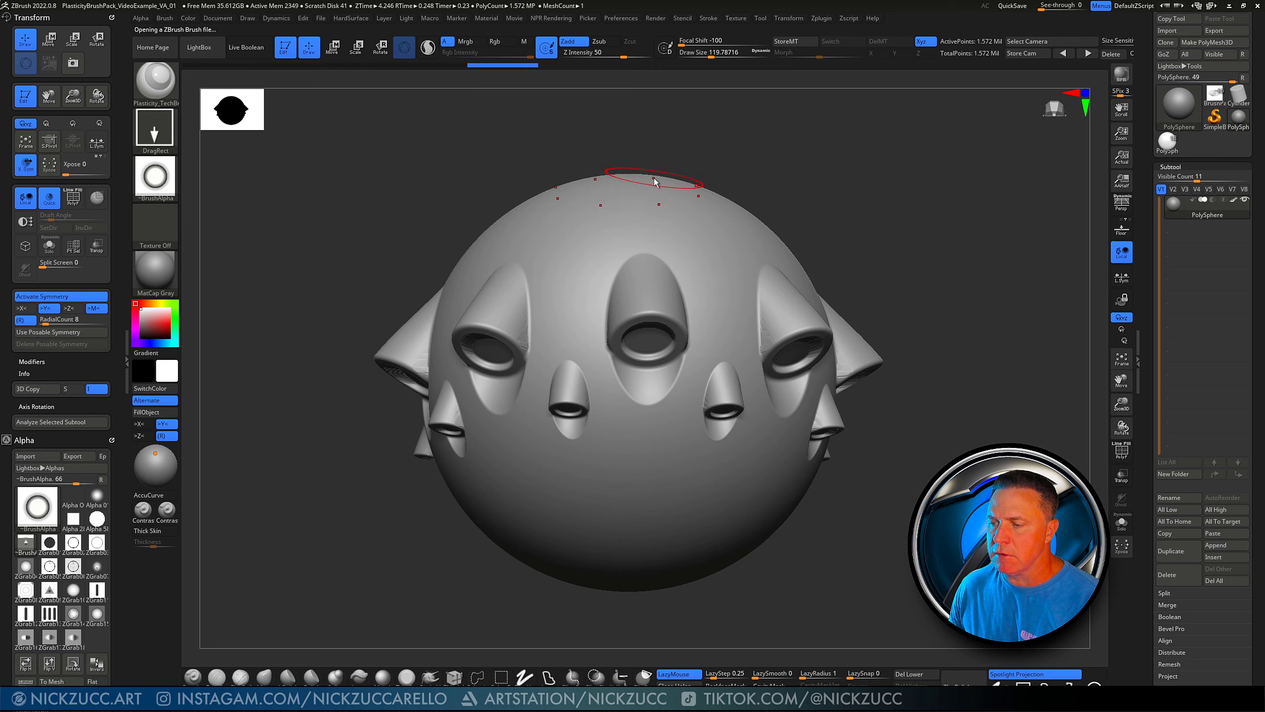
Try a radial ring of circular stamps below the small details and one large stamp at the sphere's bottom pole, and undo both
left_click_drag(637, 474, 652, 537)
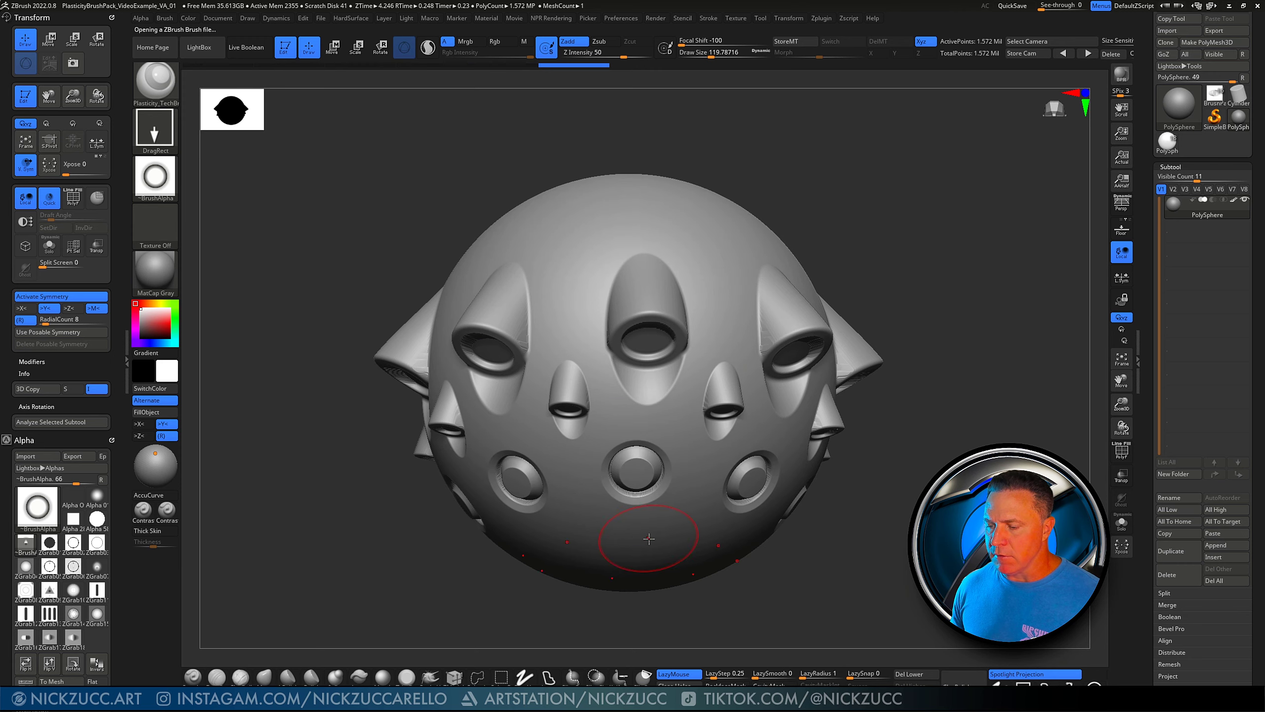
key("ctrl+z")
mouse_move(837, 546)
left_mouse_down()
mouse_move(904, 586)
mouse_move(932, 521)
mouse_move(669, 461)
left_mouse_up()
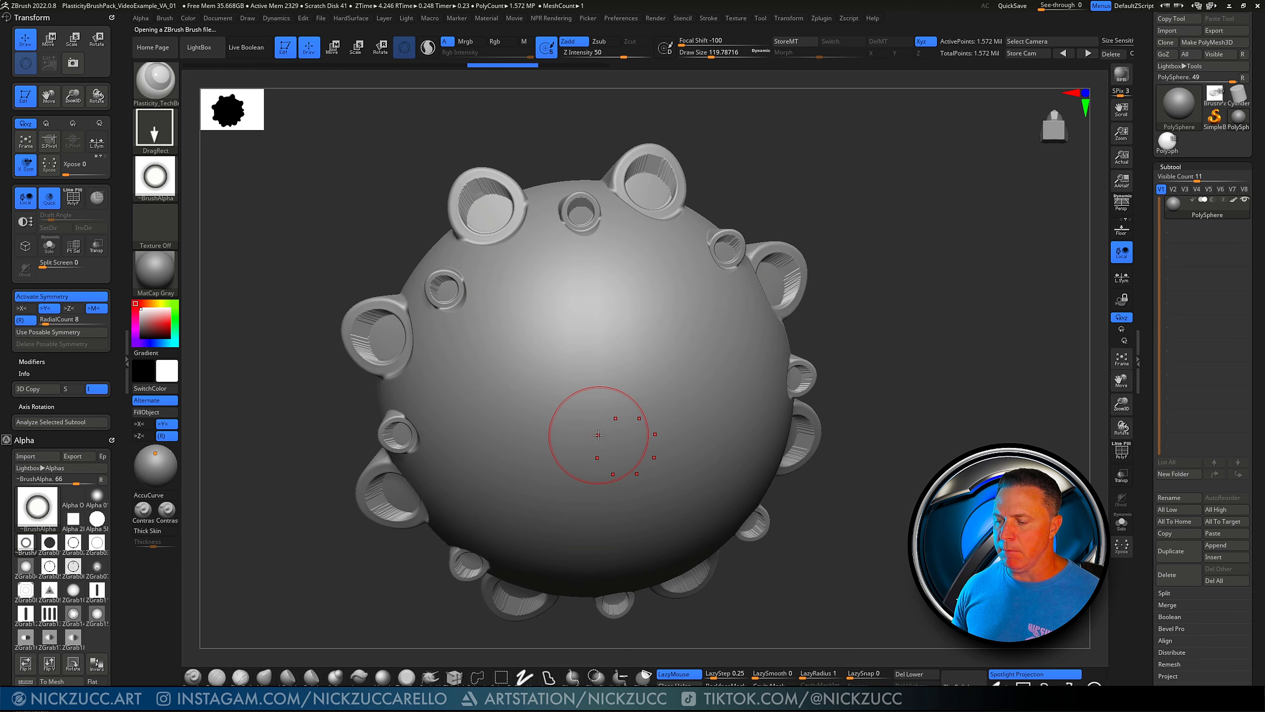
left_click_drag(824, 514, 814, 510)
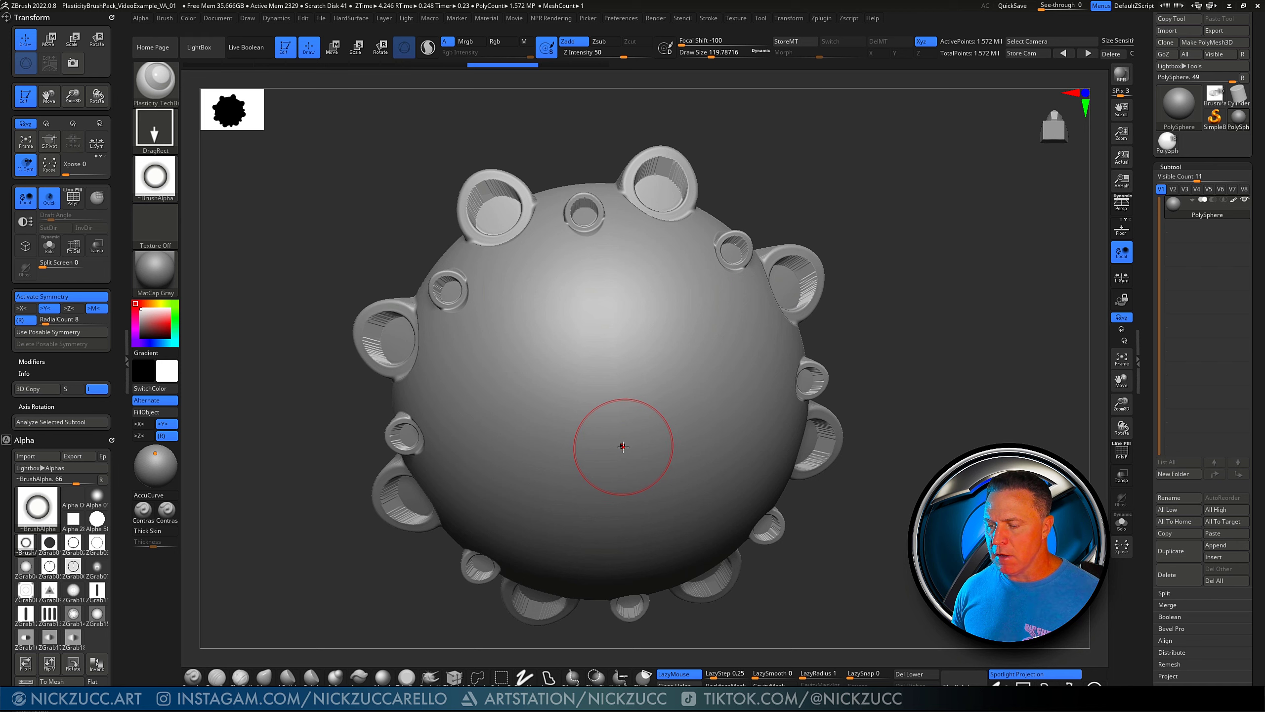
left_click_drag(623, 447, 860, 615)
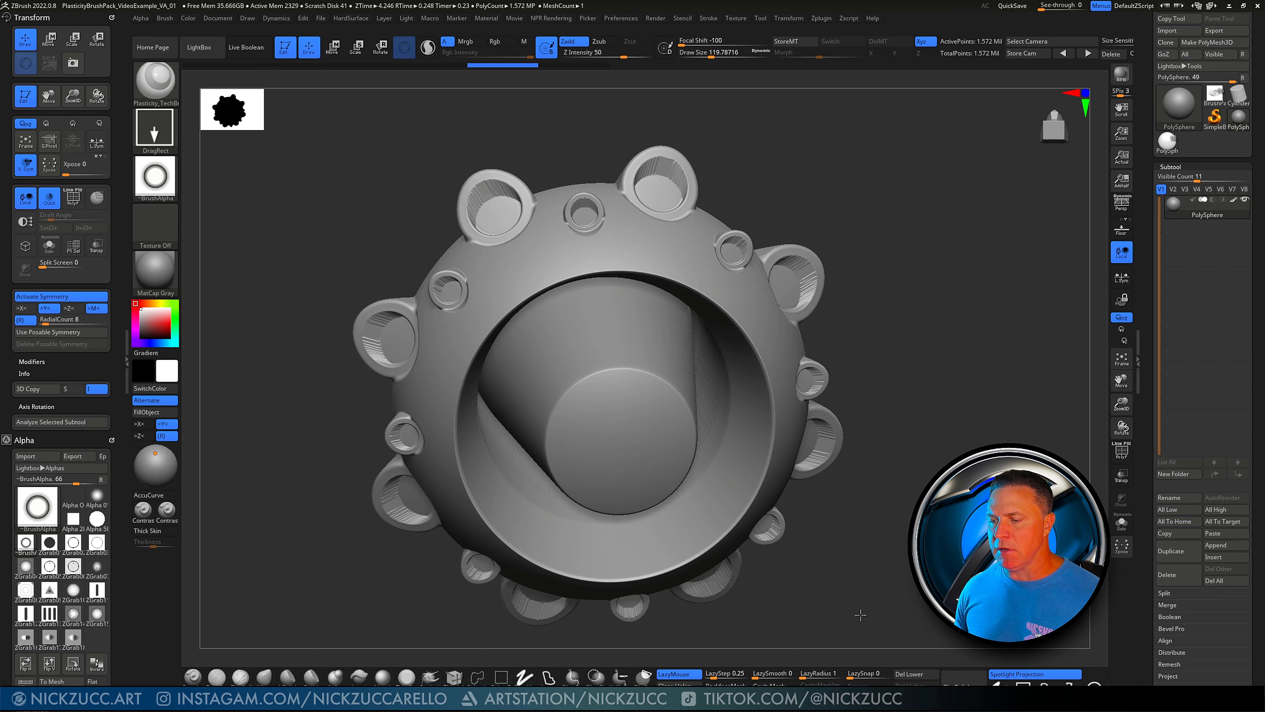
left_click_drag(815, 339, 725, 452)
mouse_move(904, 503)
left_mouse_down()
mouse_move(899, 530)
mouse_move(692, 512)
mouse_move(718, 583)
mouse_move(802, 623)
mouse_move(804, 680)
mouse_move(916, 468)
left_mouse_up()
key("ctrl+z")
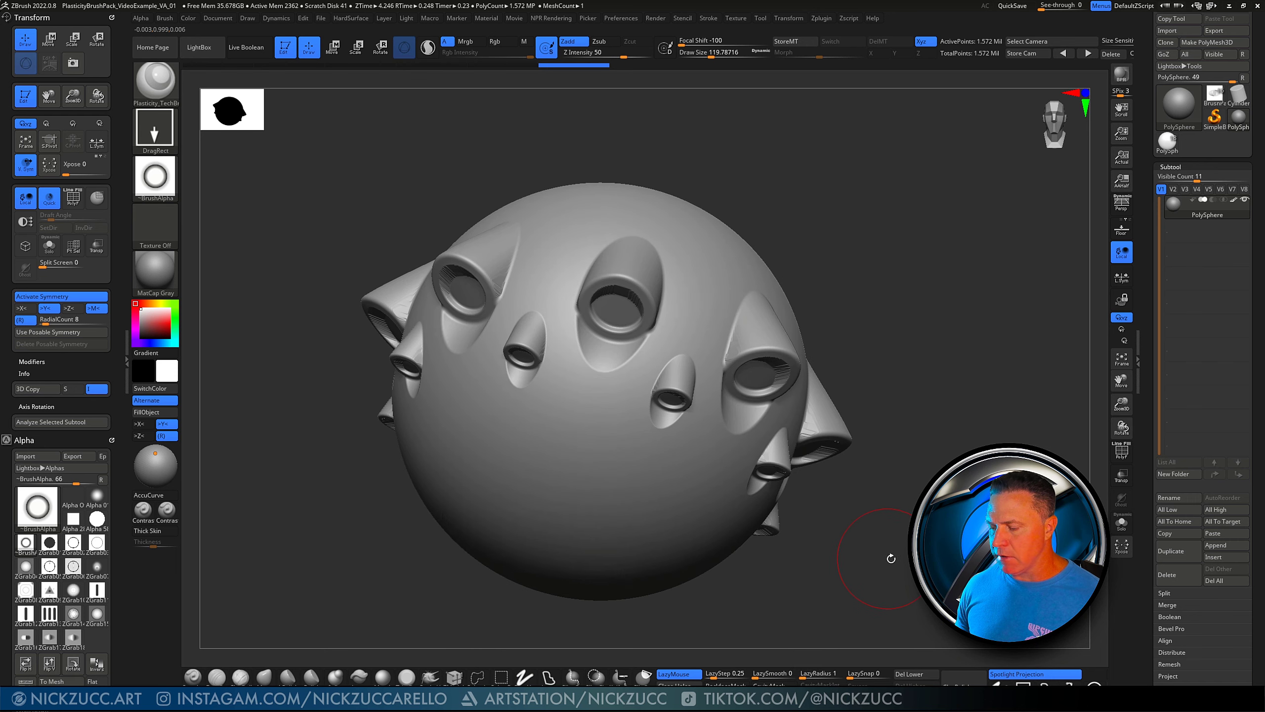
Examine the BackfaceMask setting in the current brush's Auto Masking options
left_click_drag(891, 558, 895, 504, "shift")
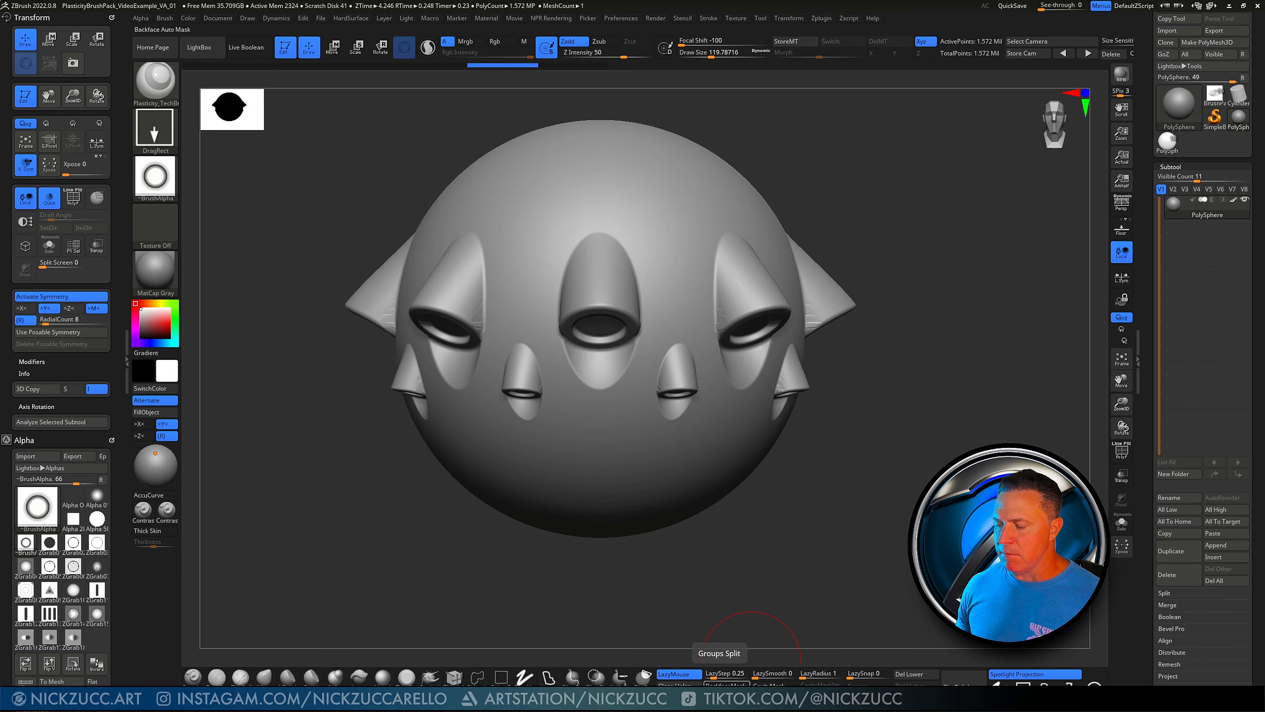
key("ctrl")
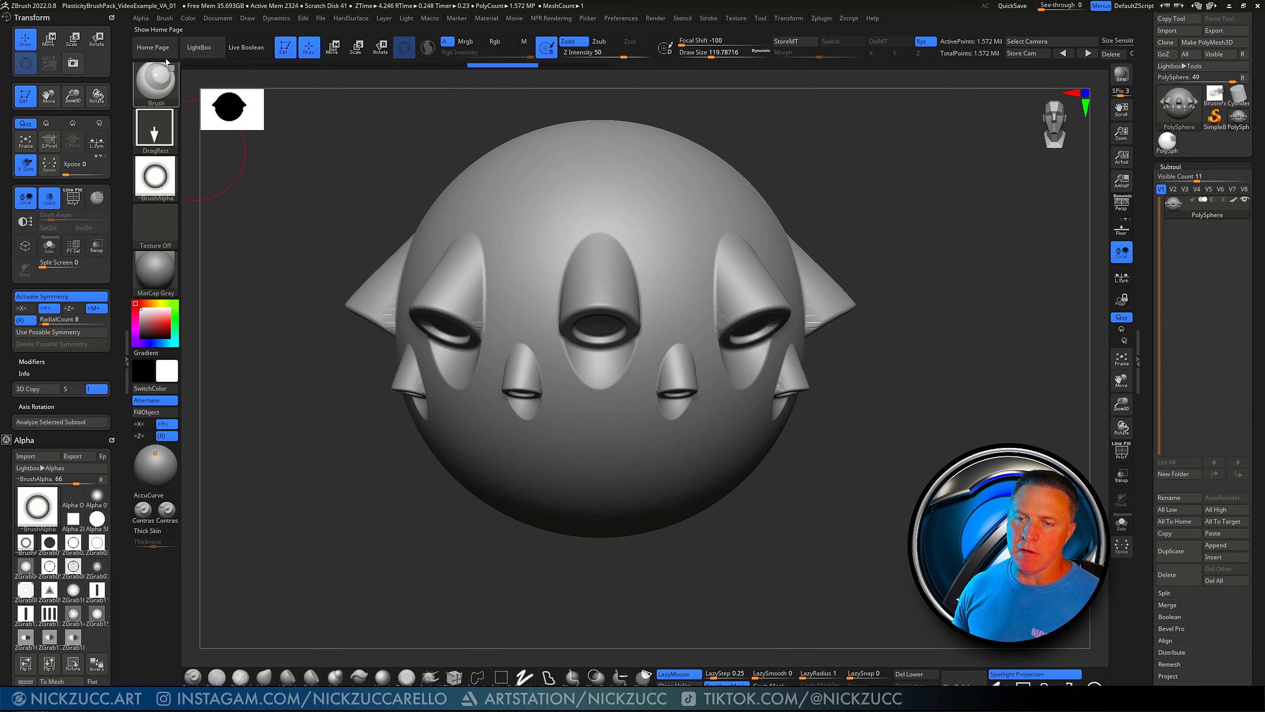
left_click(164, 18)
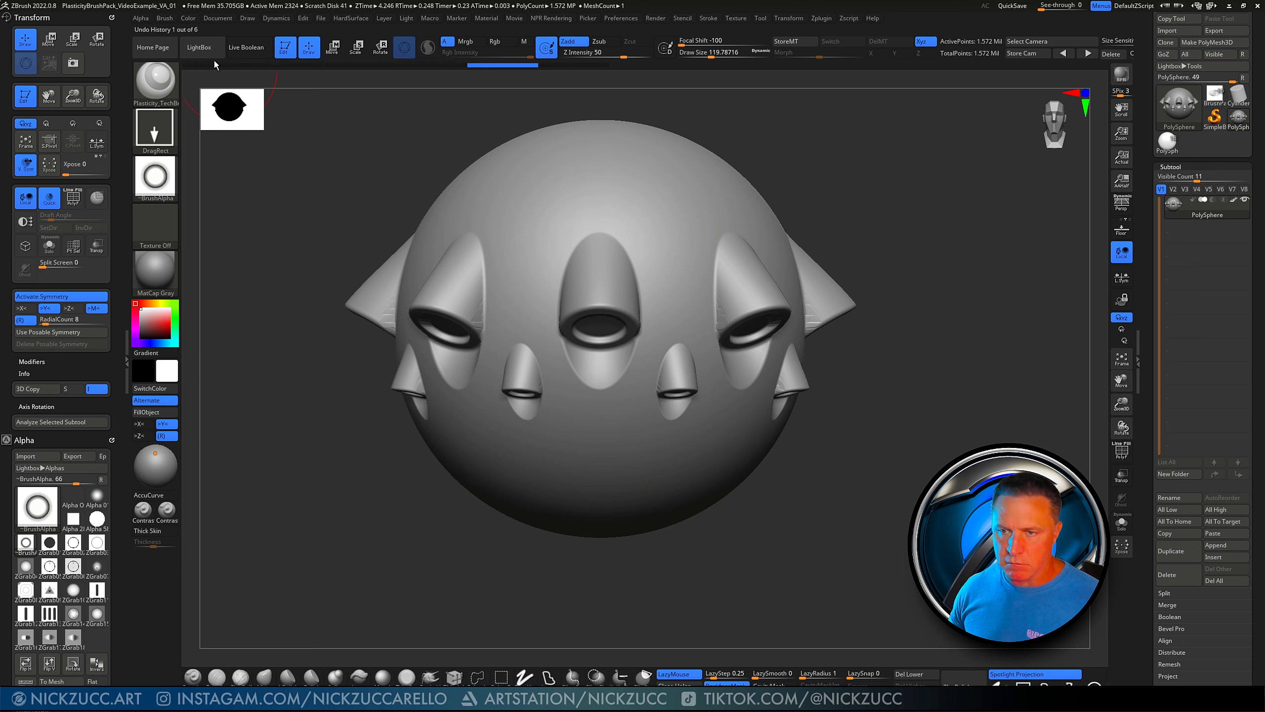
left_click(169, 19)
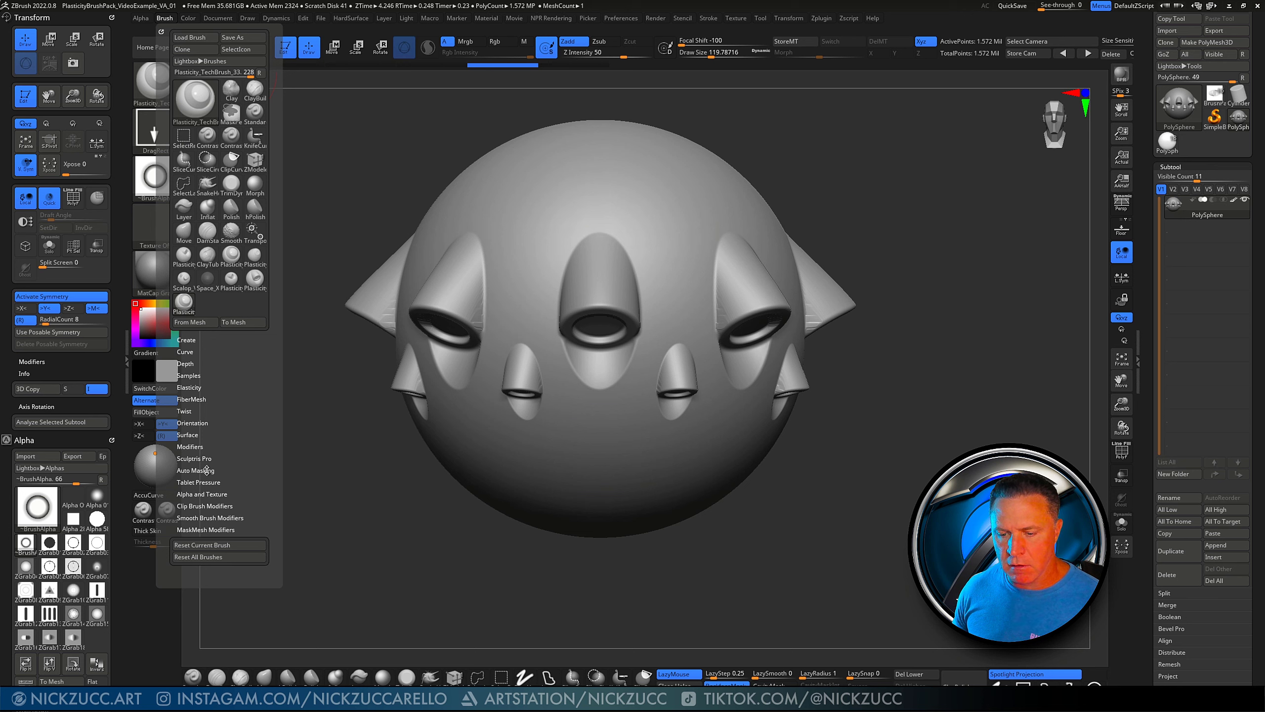
left_click(205, 471)
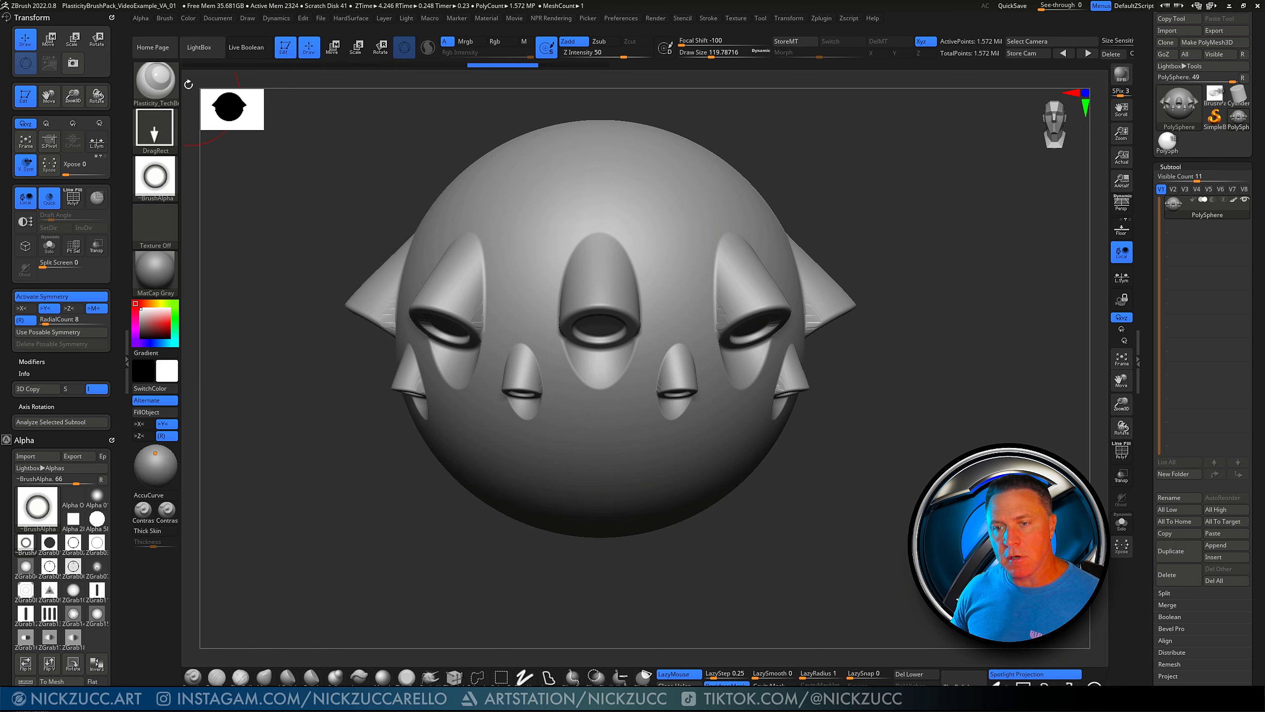
left_click(168, 23)
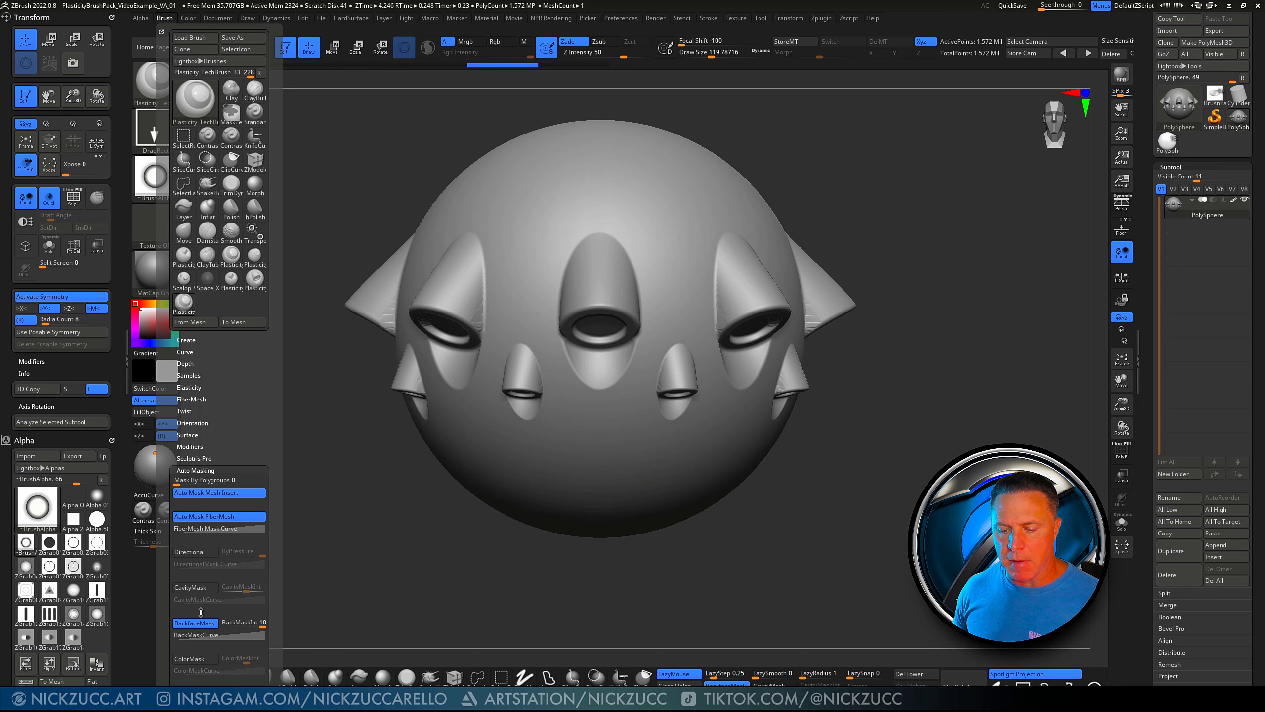
Set the brush's Z Intensity to 16 and stamp one large circular detail centred on the sphere's bottom pole
mouse_move(549, 585)
left_mouse_down()
mouse_move(754, 565)
mouse_move(697, 529)
left_mouse_up()
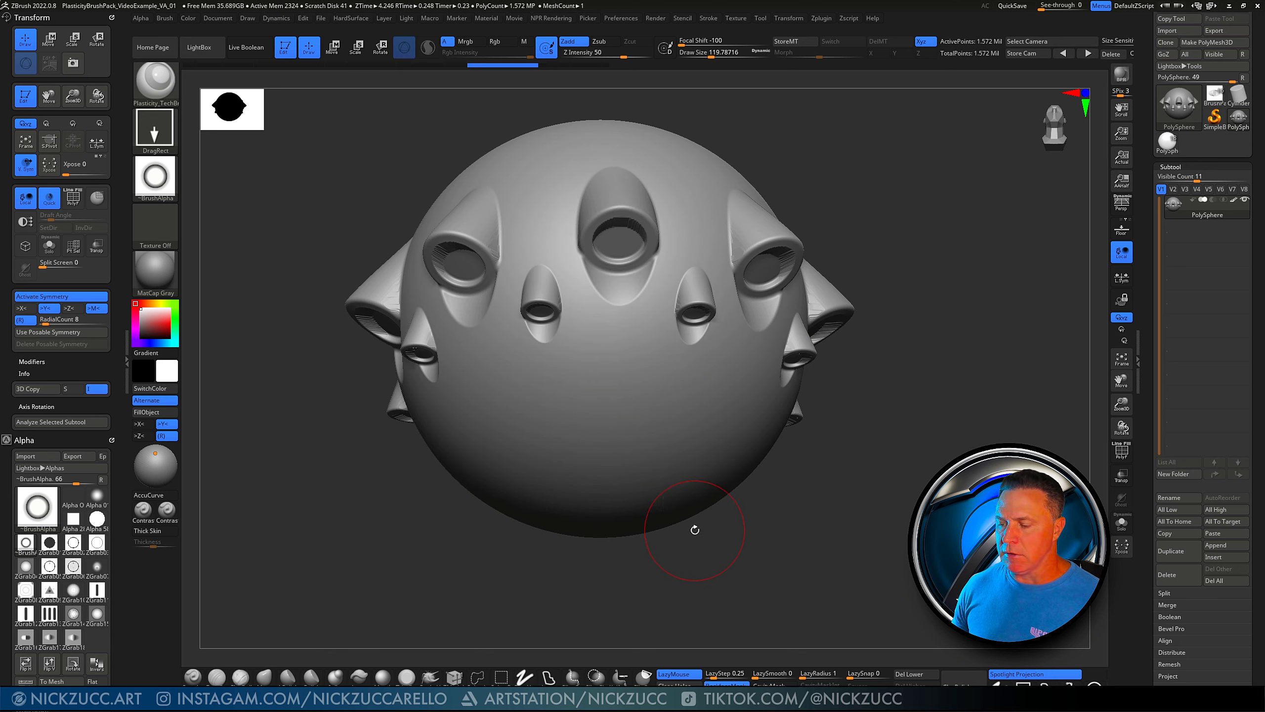
key("u")
left_click_drag(696, 517, 671, 517)
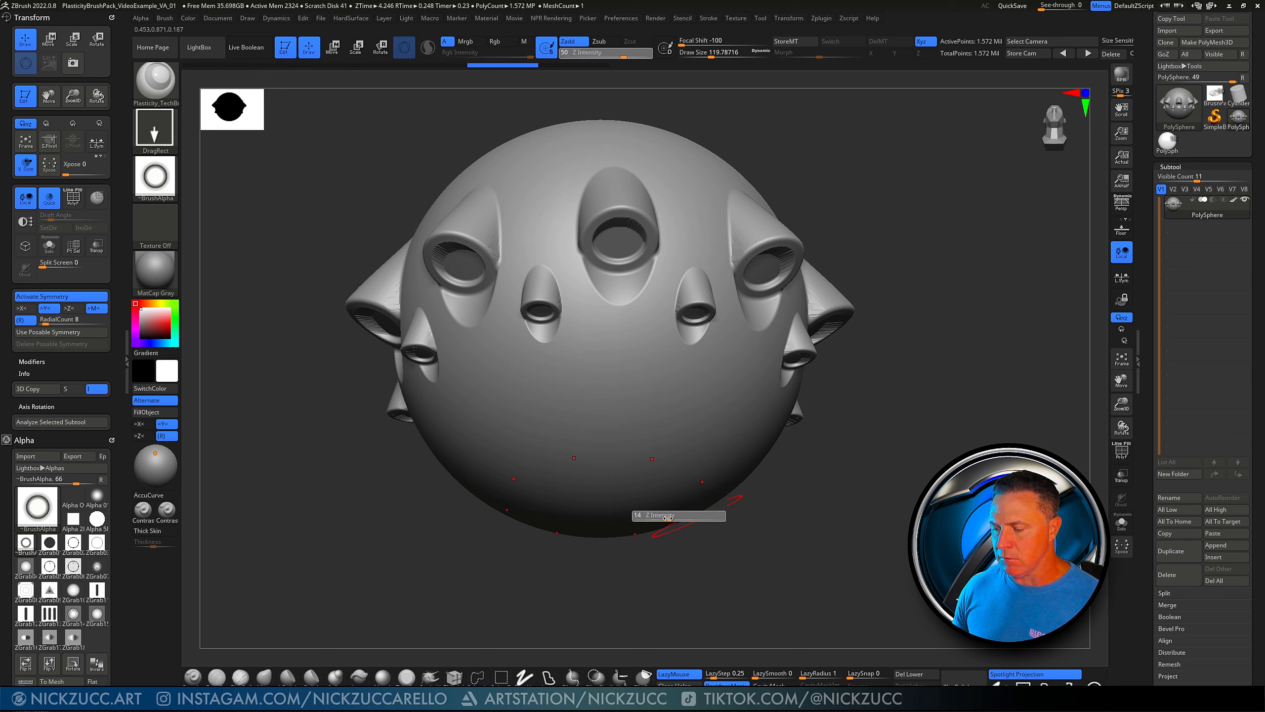
left_click_drag(720, 586, 698, 436)
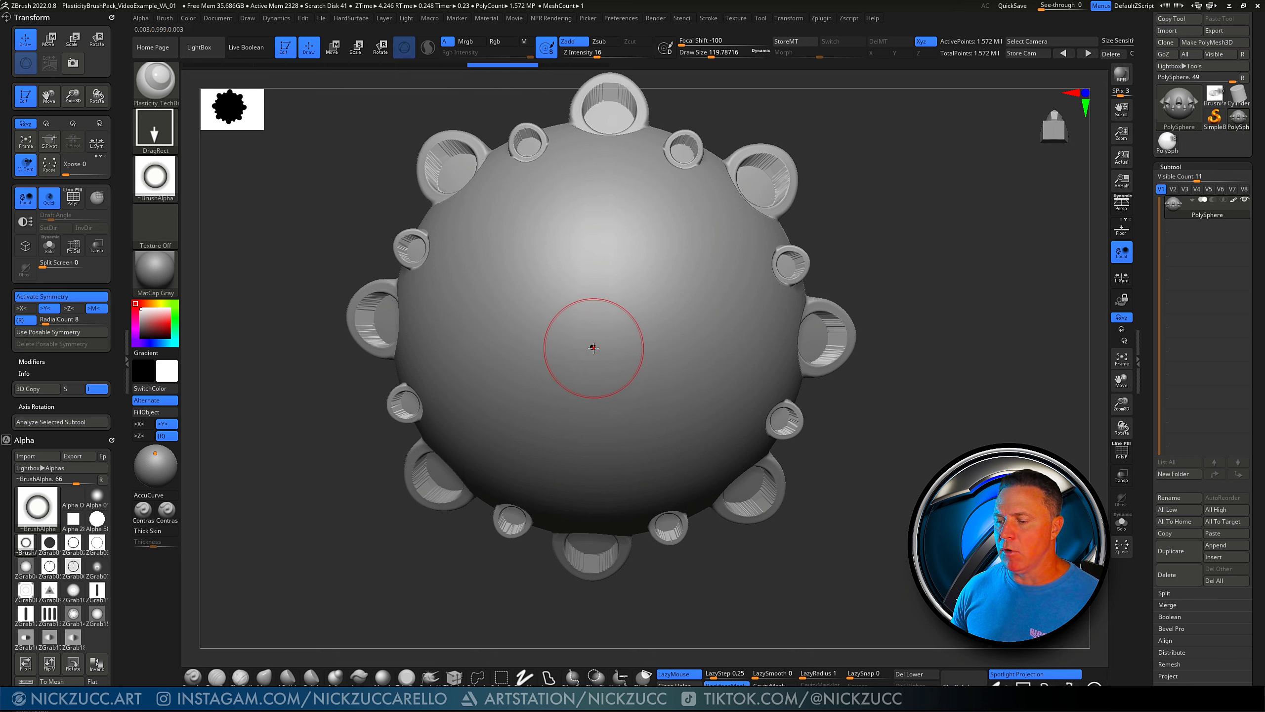
left_click_drag(592, 348, 765, 577)
mouse_move(910, 376)
left_mouse_down()
mouse_move(944, 456)
mouse_move(928, 389)
mouse_move(919, 408)
left_mouse_up()
left_click_drag(960, 294, 950, 302)
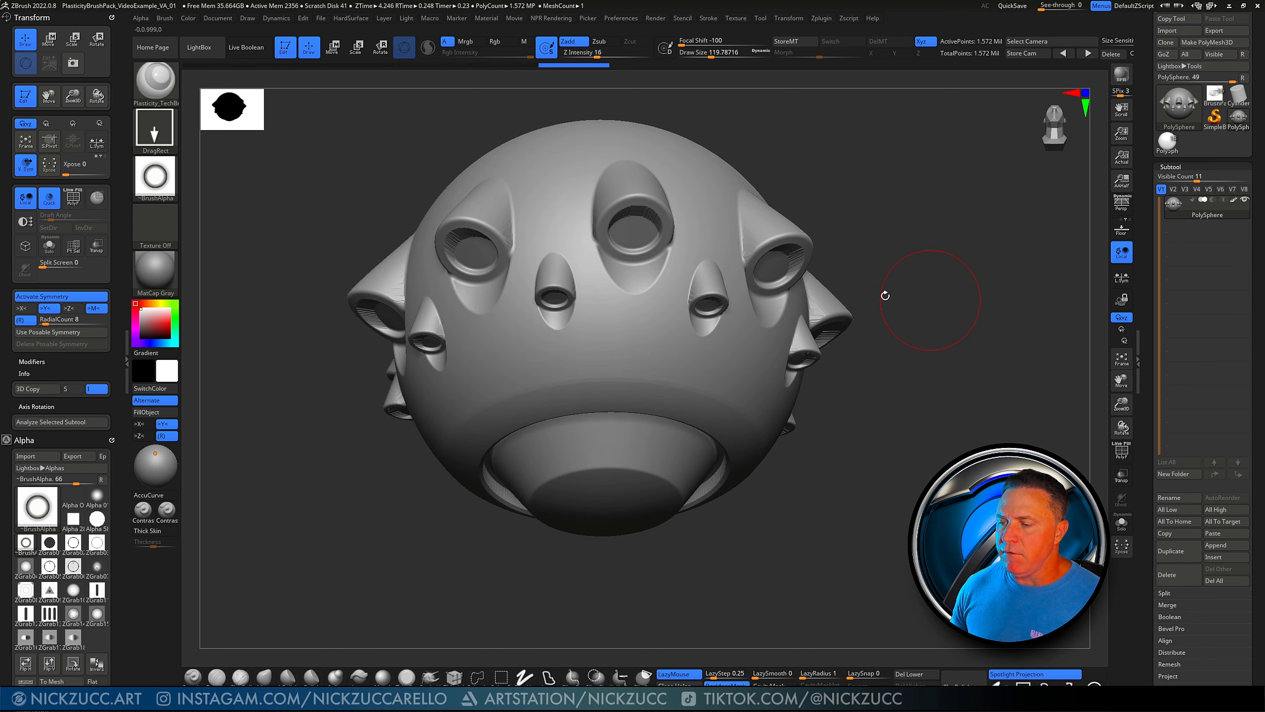
key("shift")
left_click_drag(897, 185, 853, 177)
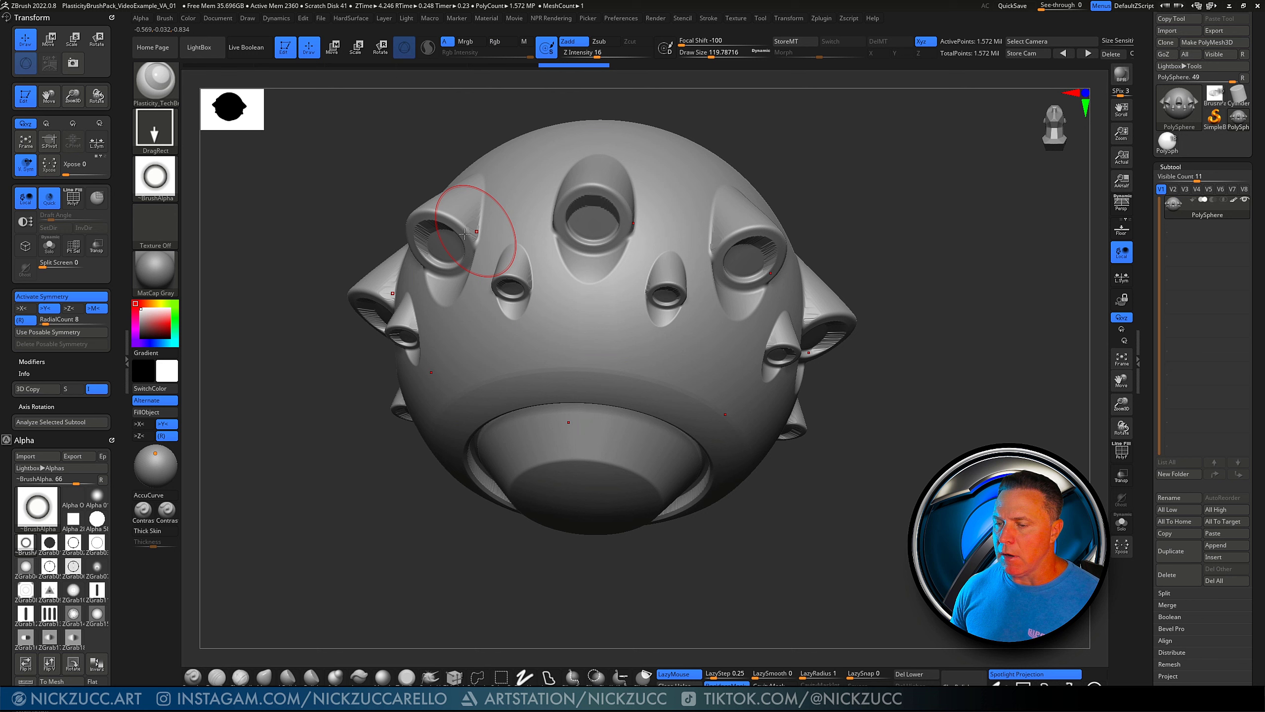
Try smoothing the insides of the large protruding openings and undo the smoothing
left_click(1119, 458)
left_click(1120, 458)
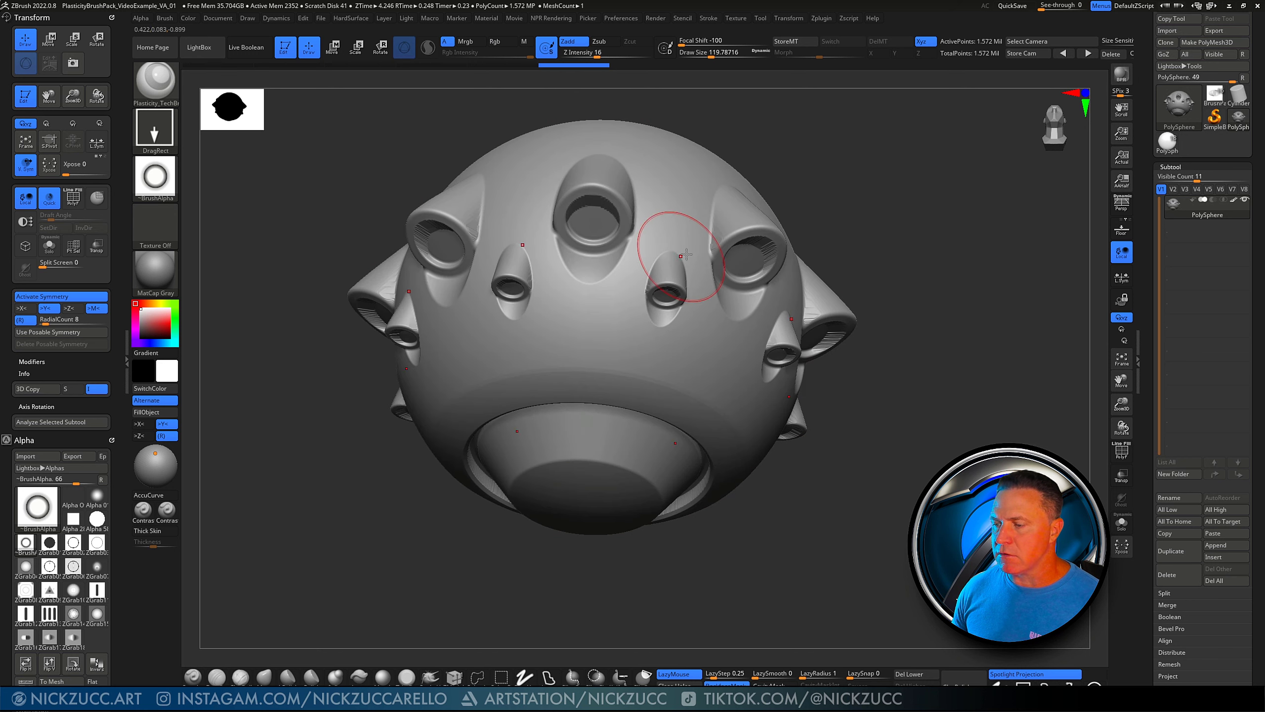
left_click_drag(816, 212, 661, 199)
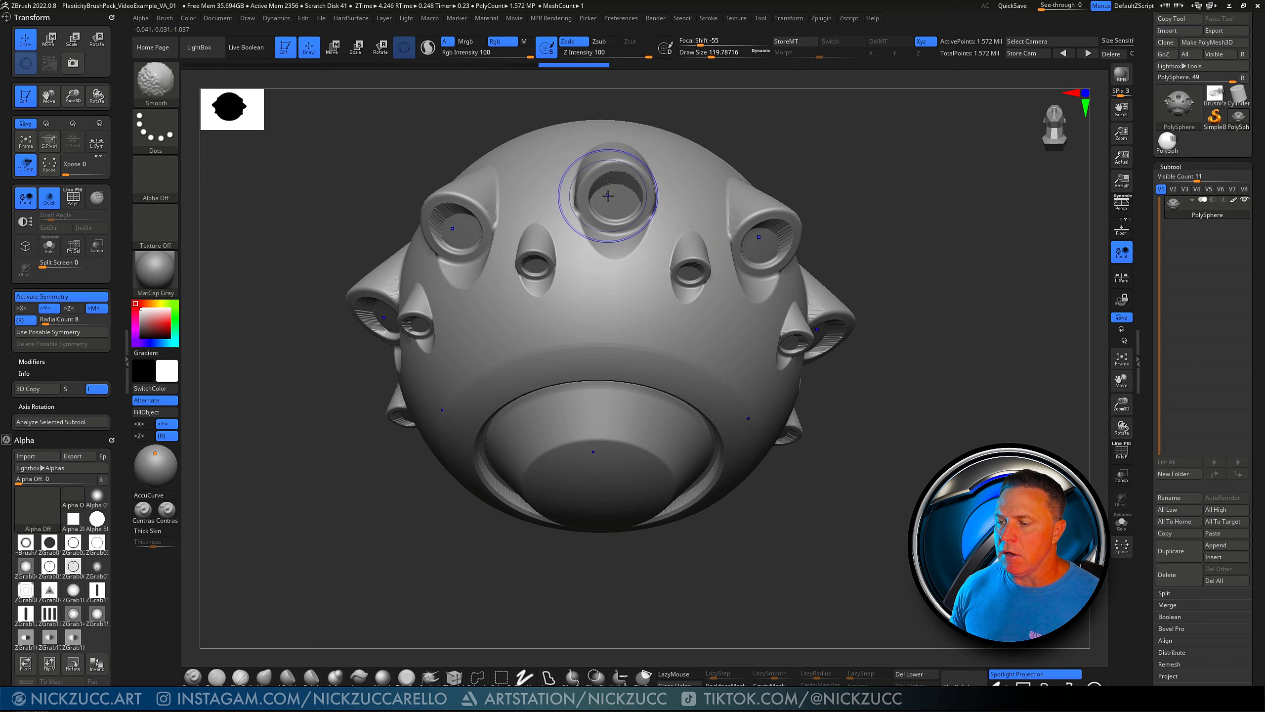
mouse_move(379, 242)
left_mouse_down()
mouse_move(439, 284)
mouse_move(435, 311)
left_mouse_up()
key("shift")
left_click_drag(468, 211, 472, 214, "shift")
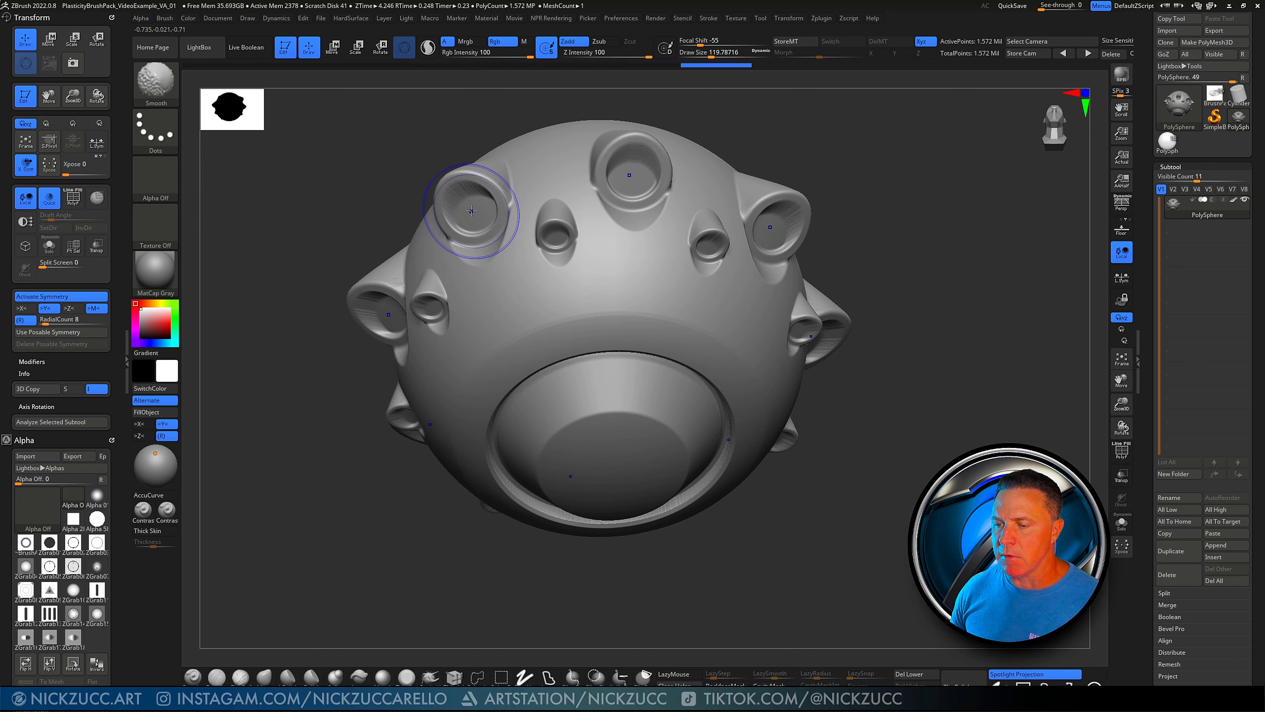
key("ctrl+z")
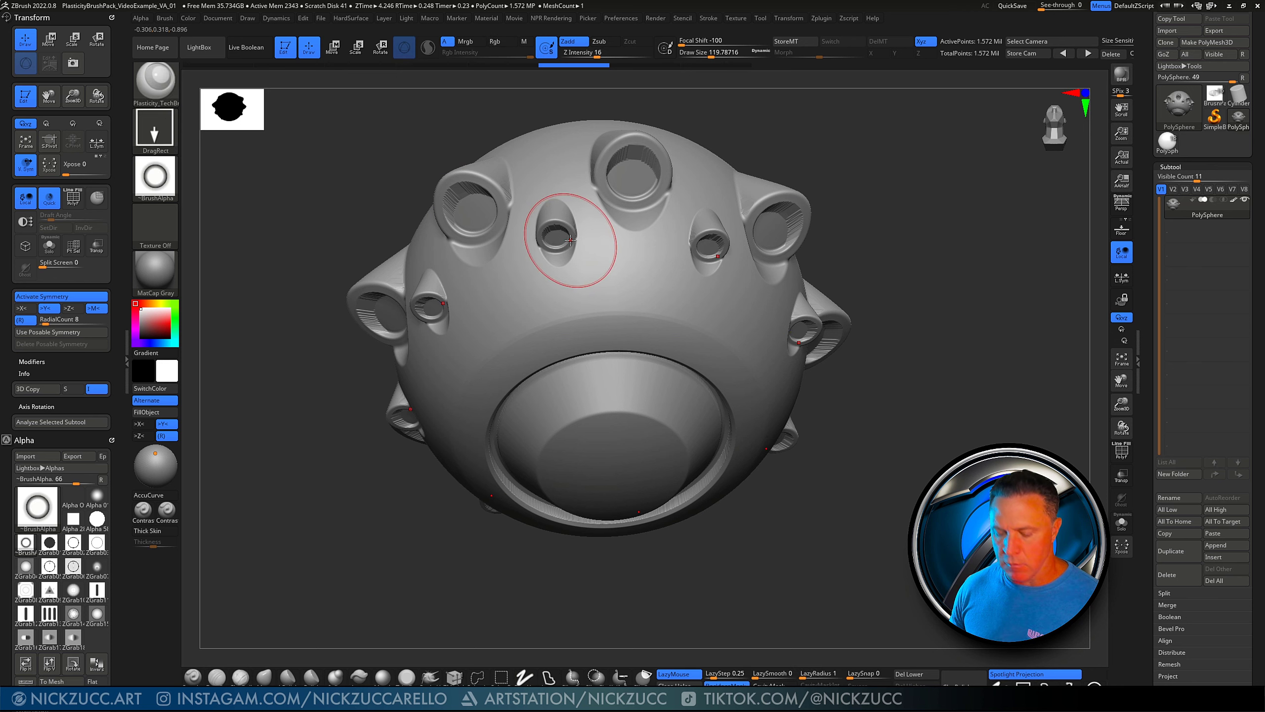
Reduce the Draw Size to about 68 and mask the ring of small protruding openings
key("s")
left_click_drag(566, 241, 558, 241)
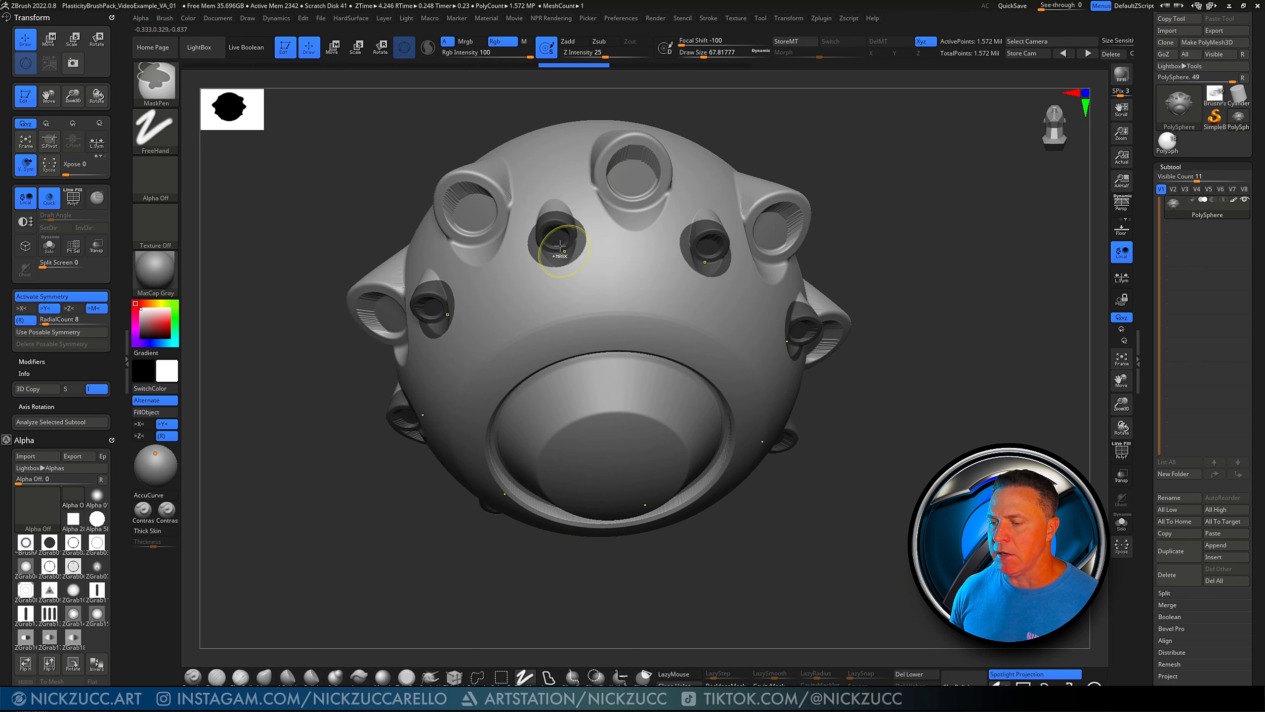
left_click_drag(872, 112, 907, 191)
Mask the rims and insides of the large protruding openings all around the sphere and invert the mask
mouse_move(645, 157)
left_mouse_down("ctrl")
mouse_move(629, 175)
mouse_move(621, 161)
left_mouse_up("ctrl")
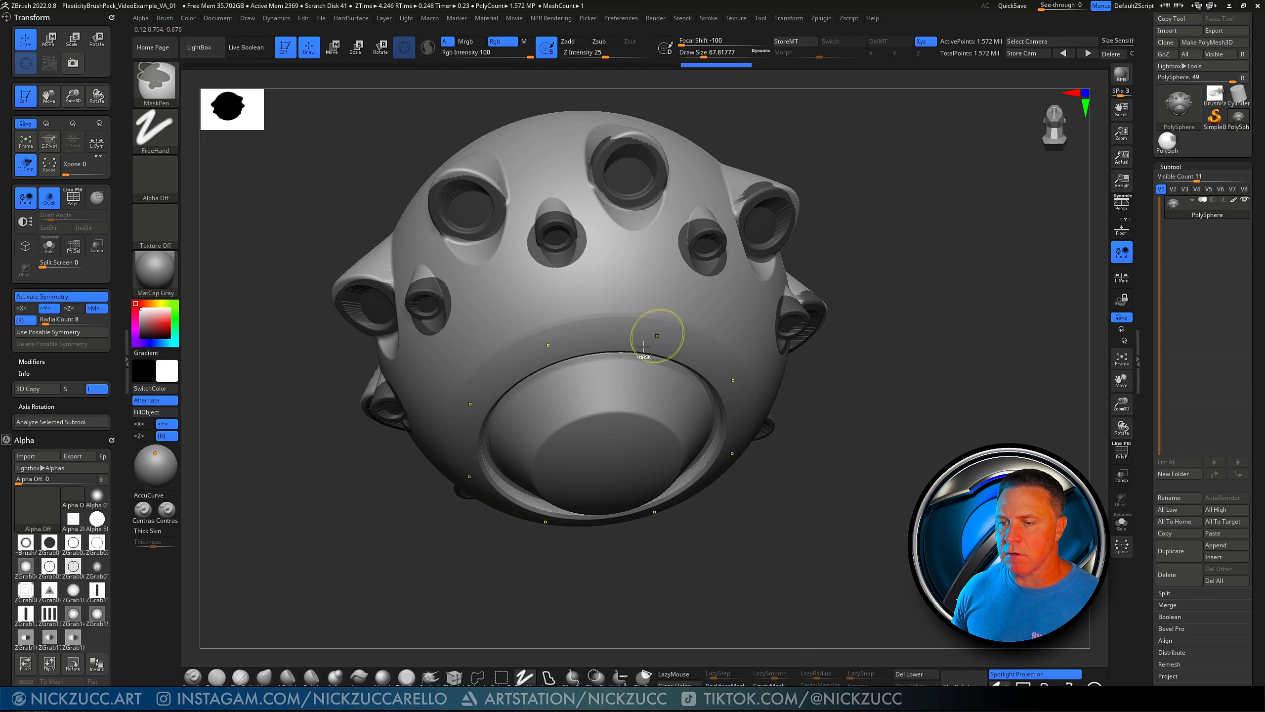
left_click_drag(735, 514, 782, 503)
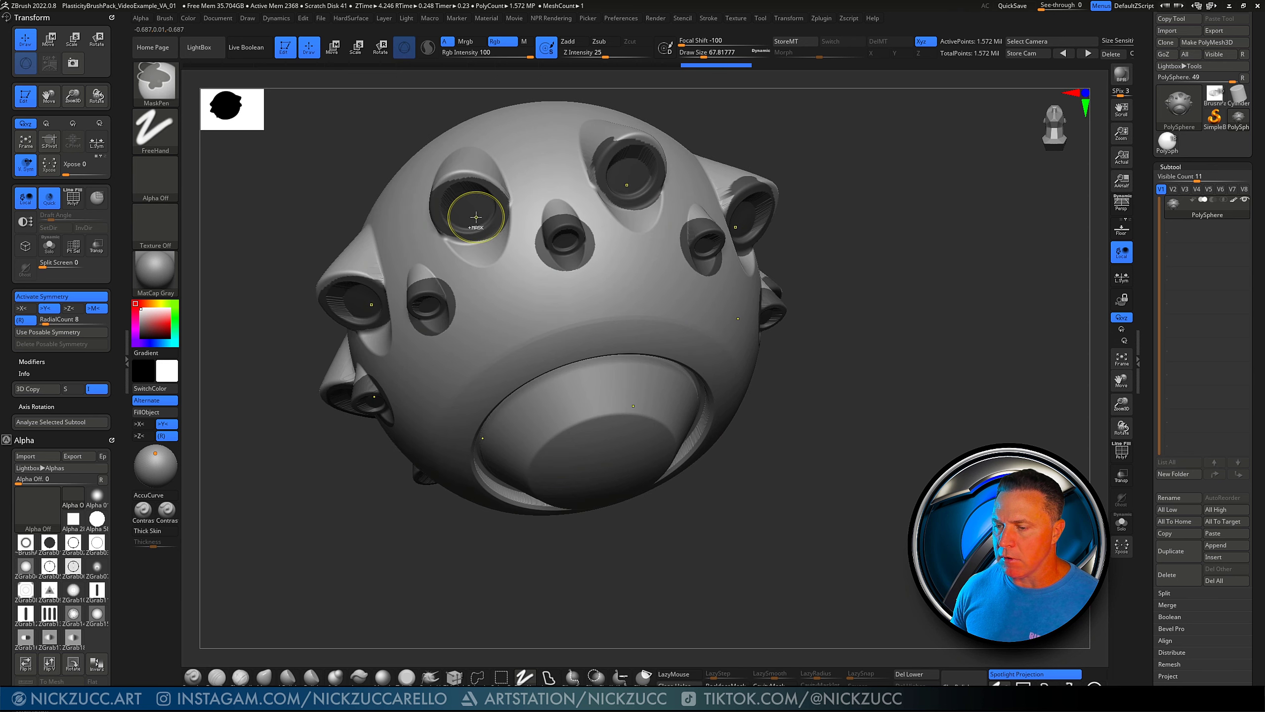
left_click_drag(468, 189, 471, 220, "ctrl")
left_click(467, 205, "ctrl")
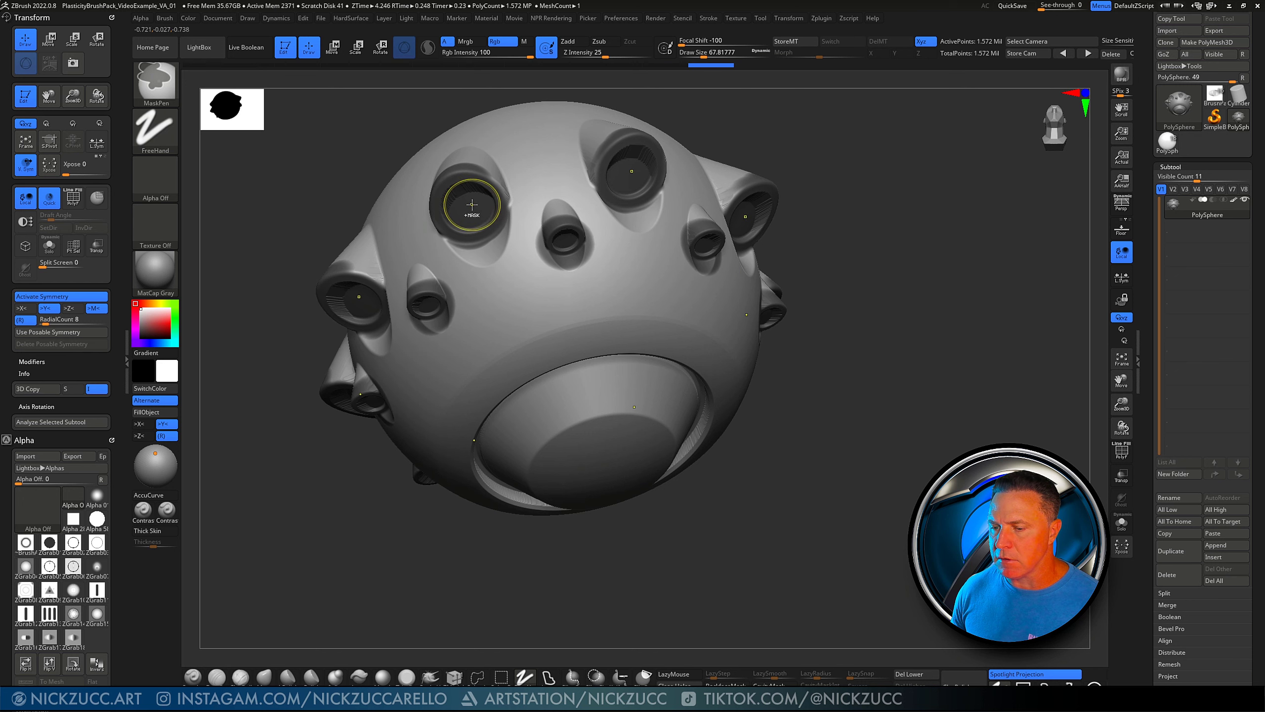
left_click_drag(353, 282, 361, 282, "ctrl")
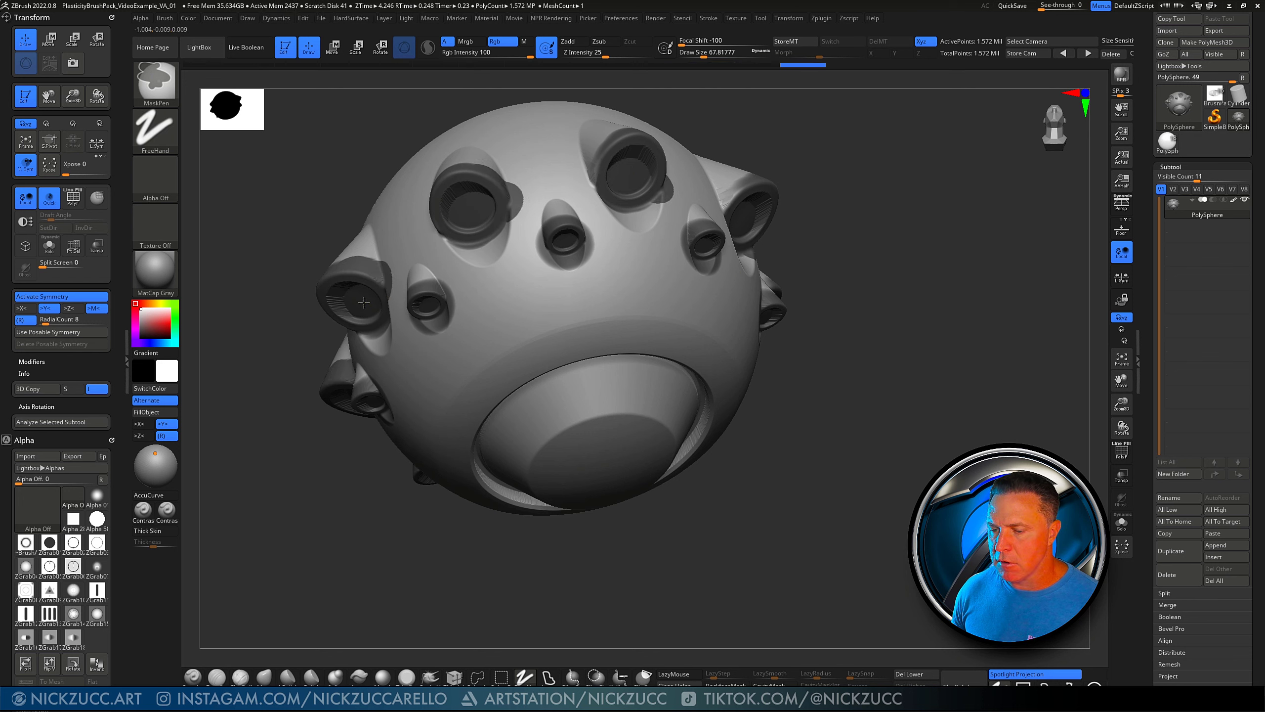
left_click(364, 304, "ctrl")
left_click(824, 260, "ctrl")
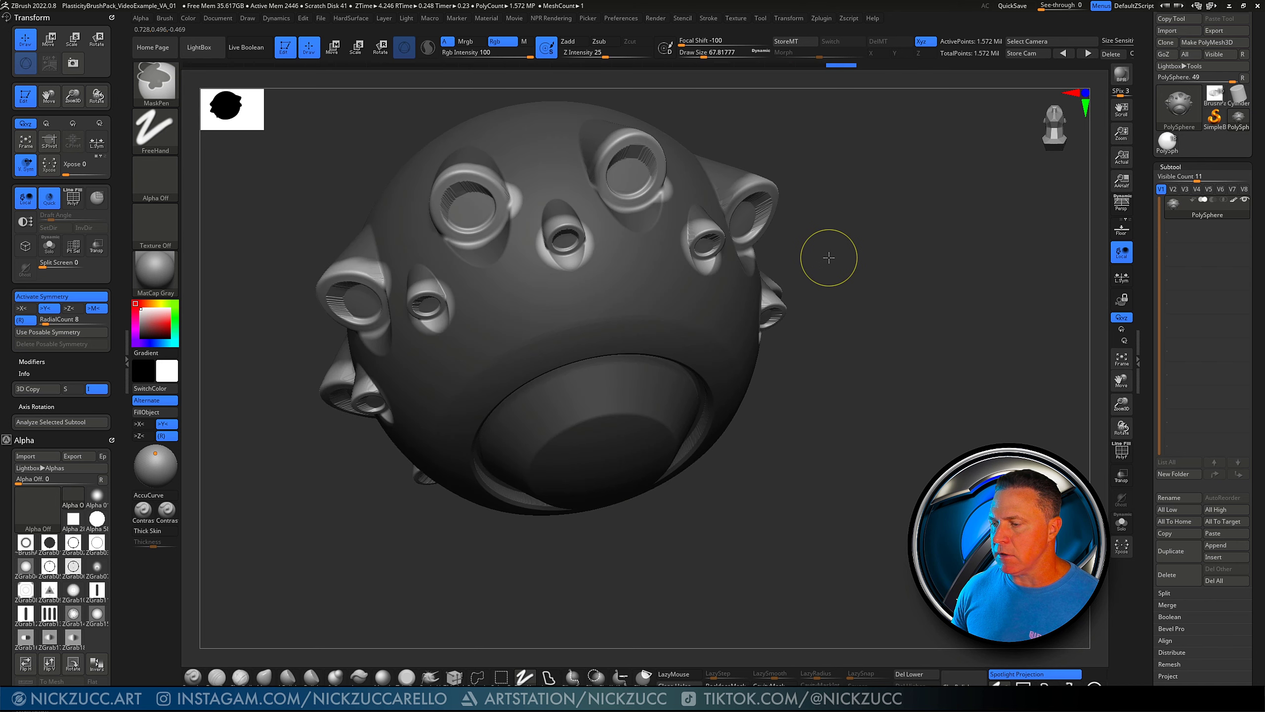
left_click_drag(861, 232, 825, 234)
key("ctrl")
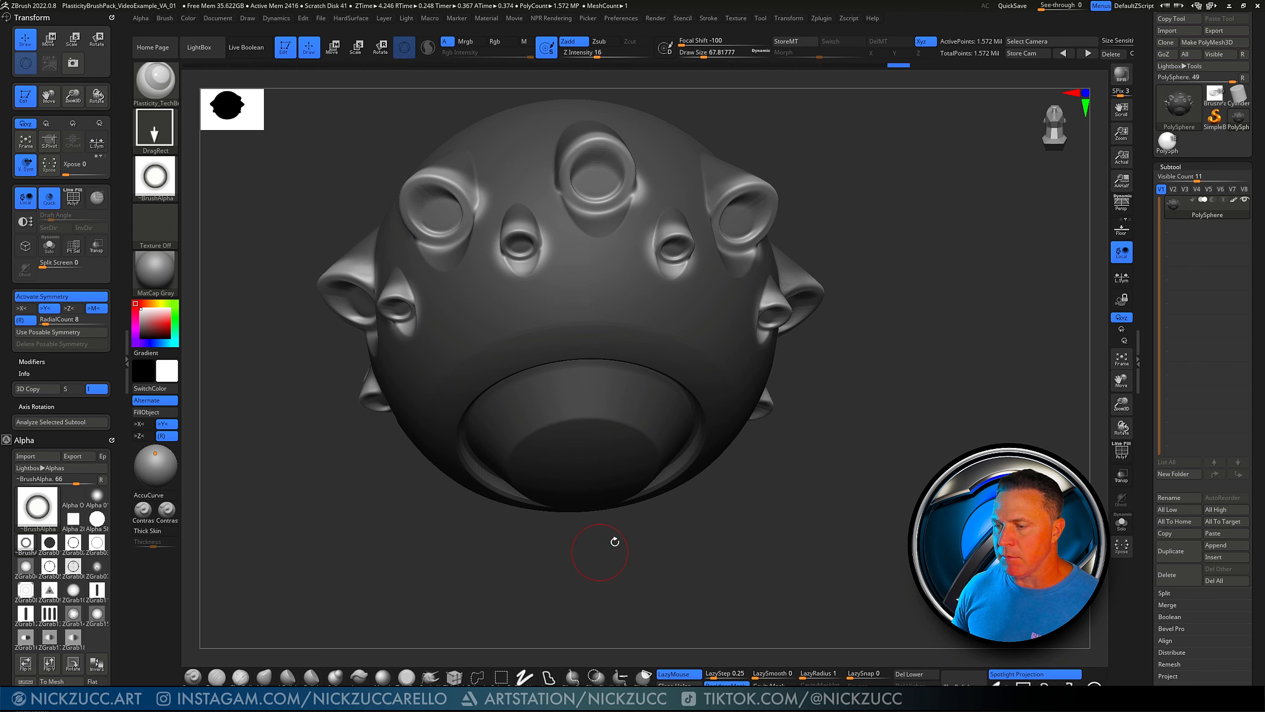
Replace the mask with a thin horizontal band around the upper part of the sphere and invert it
left_click_drag(878, 335, 853, 449)
left_click_drag(412, 295, 808, 260, "ctrl")
left_click(807, 259, "ctrl")
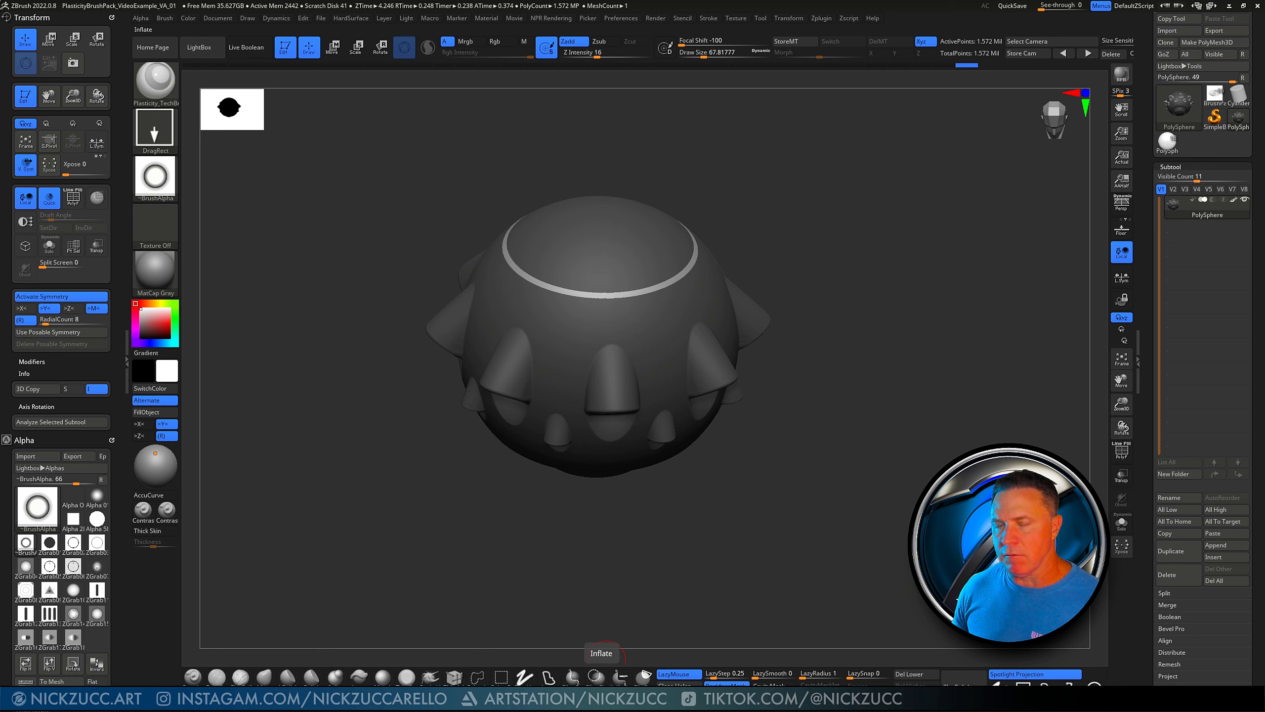
key("ctrl")
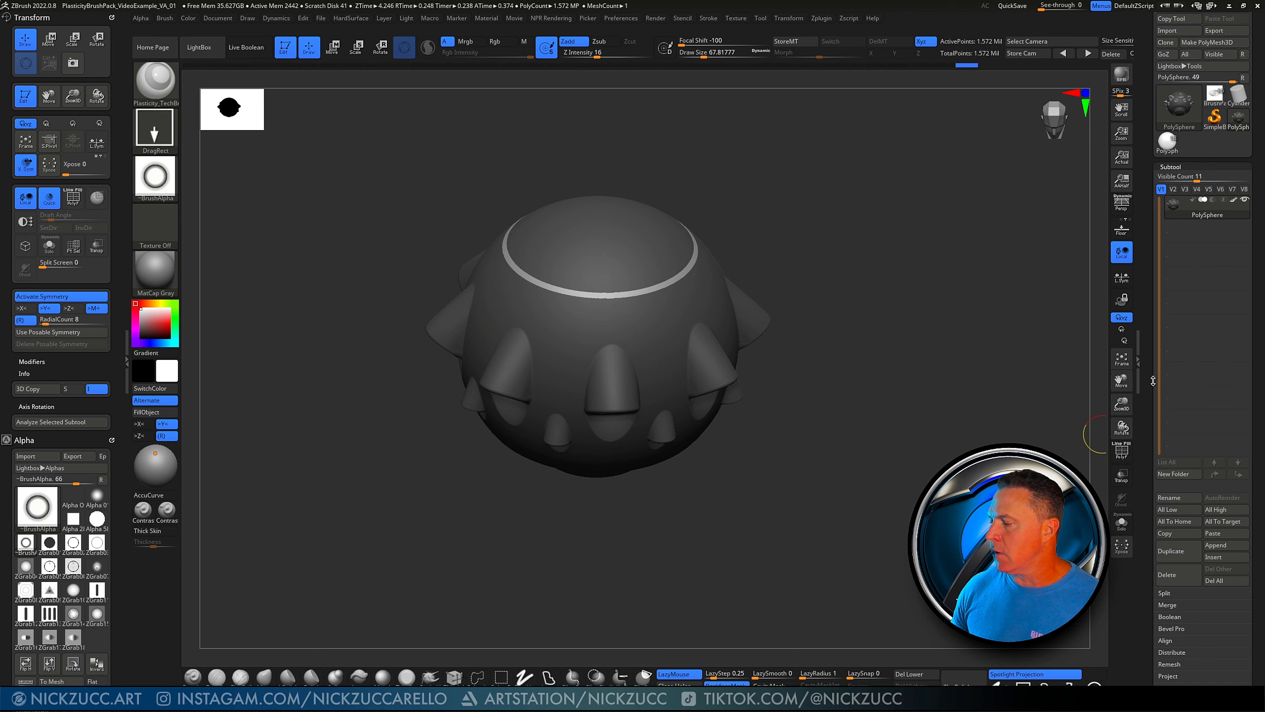
Sink the unmasked upper band into the sphere with a small negative Inflate deformation
scroll(1152, 283, "down", 5)
scroll(1153, 283, "down", 3)
left_click(1187, 379)
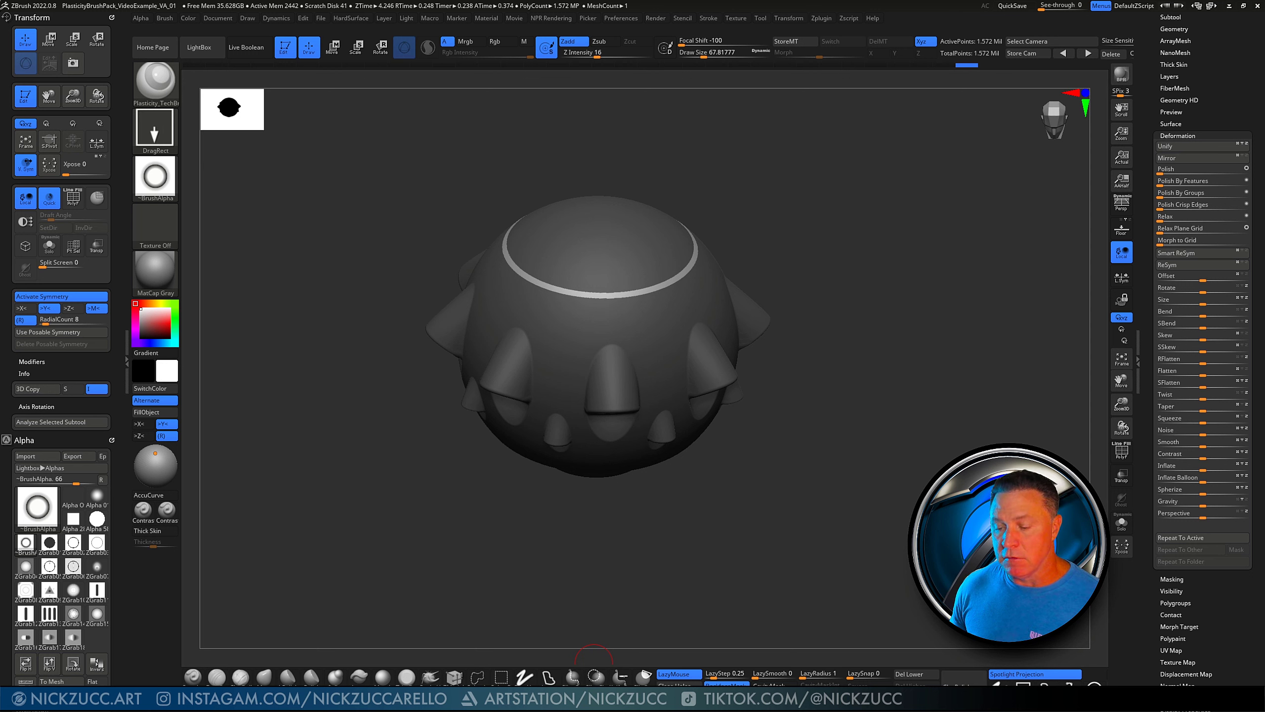
left_click_drag(1203, 467, 1201, 468)
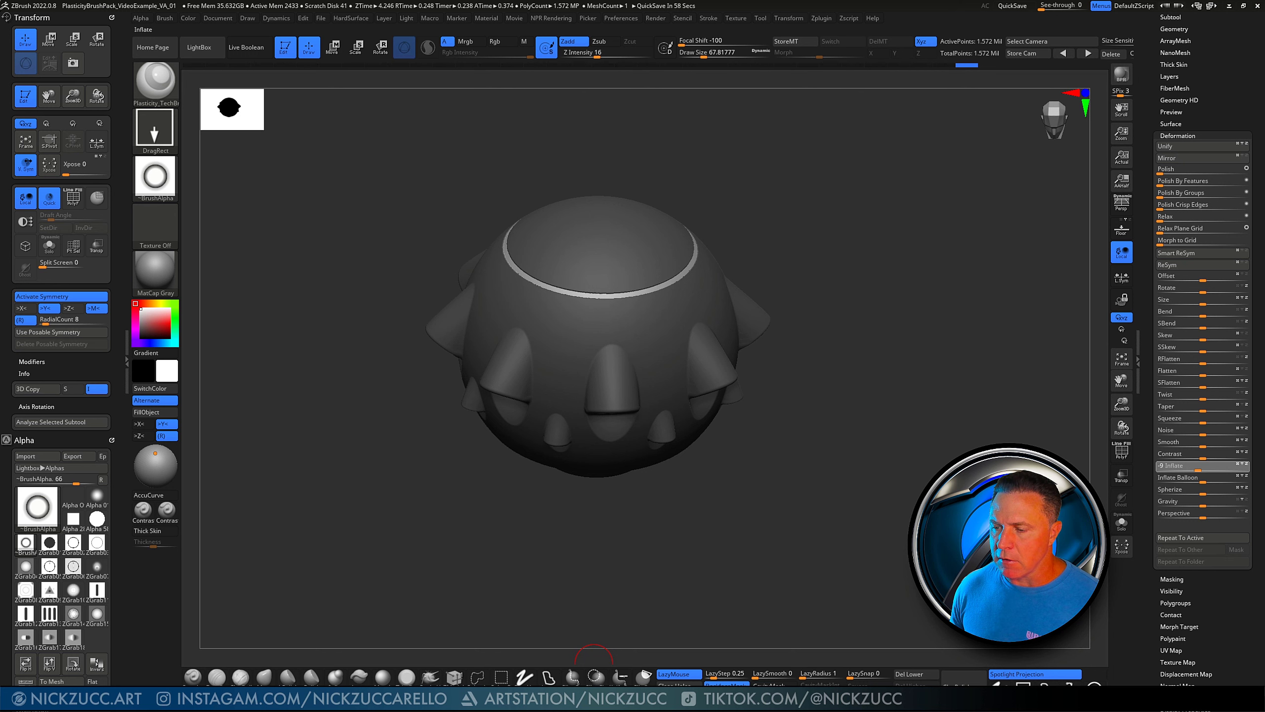
Blur the mask around the upper band and apply a slight Polish deformation to soften its edges
left_click_drag(700, 510, 712, 563)
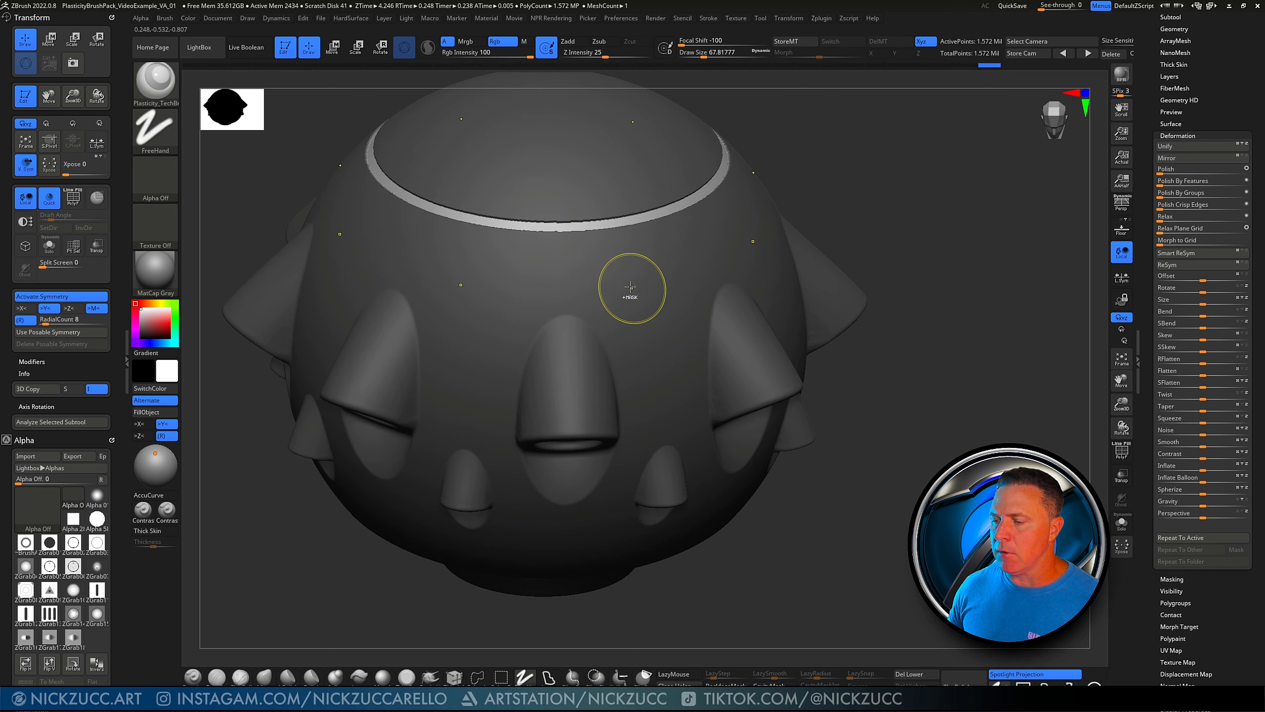
left_click(645, 295, "ctrl")
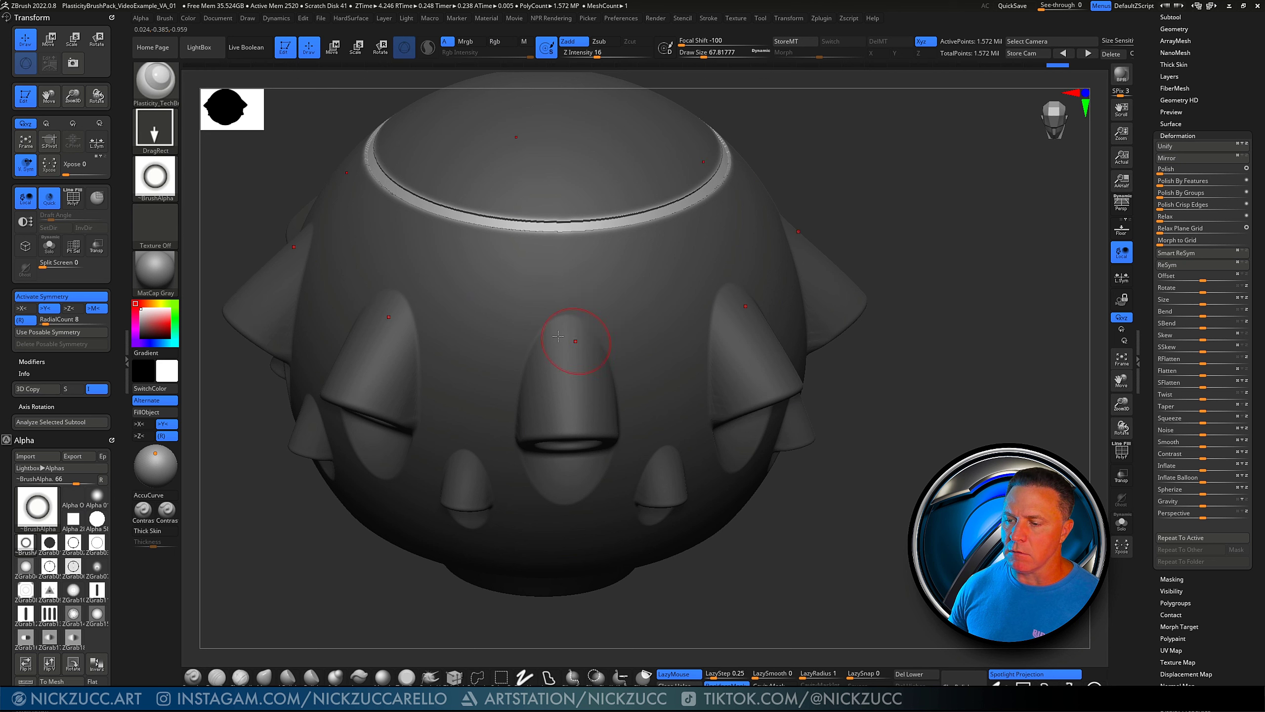
left_click_drag(1160, 171, 1166, 171)
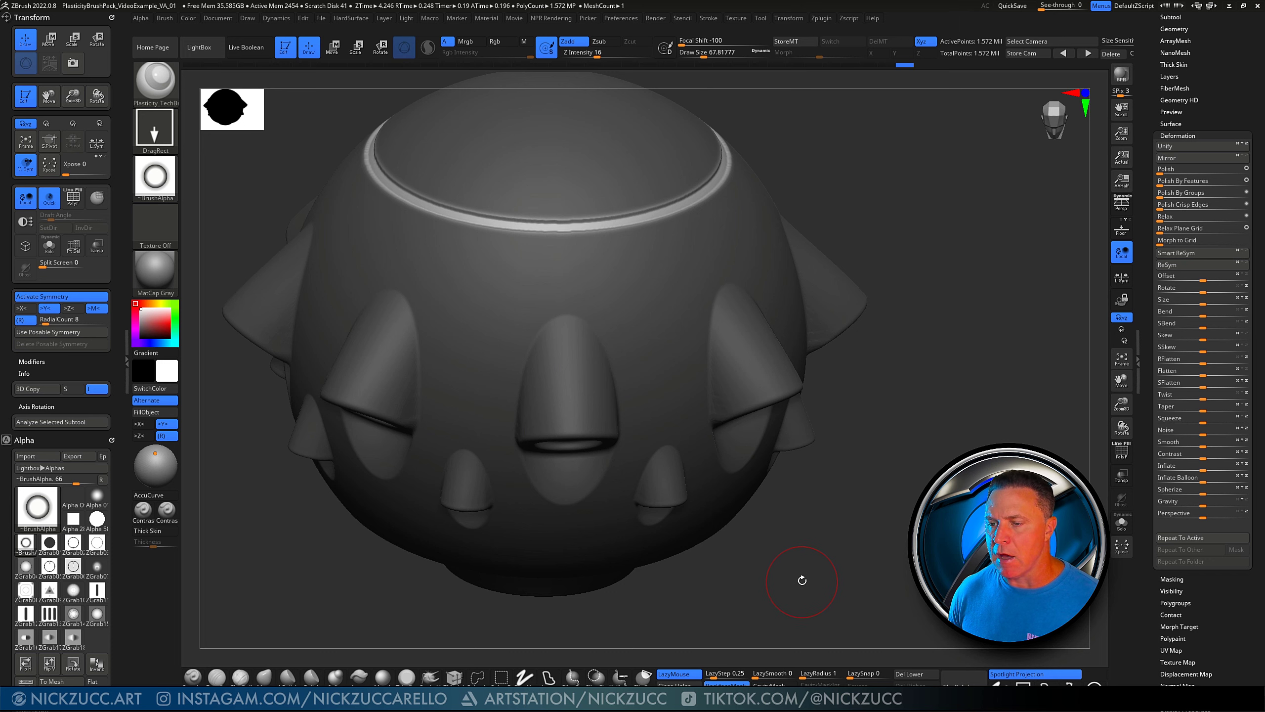
Mask a horizontal band around the sphere just below the small details and invert the mask
left_click_drag(834, 575, 891, 544, "alt")
left_click_drag(877, 558, 840, 545)
key("ctrl")
key("ctrl")
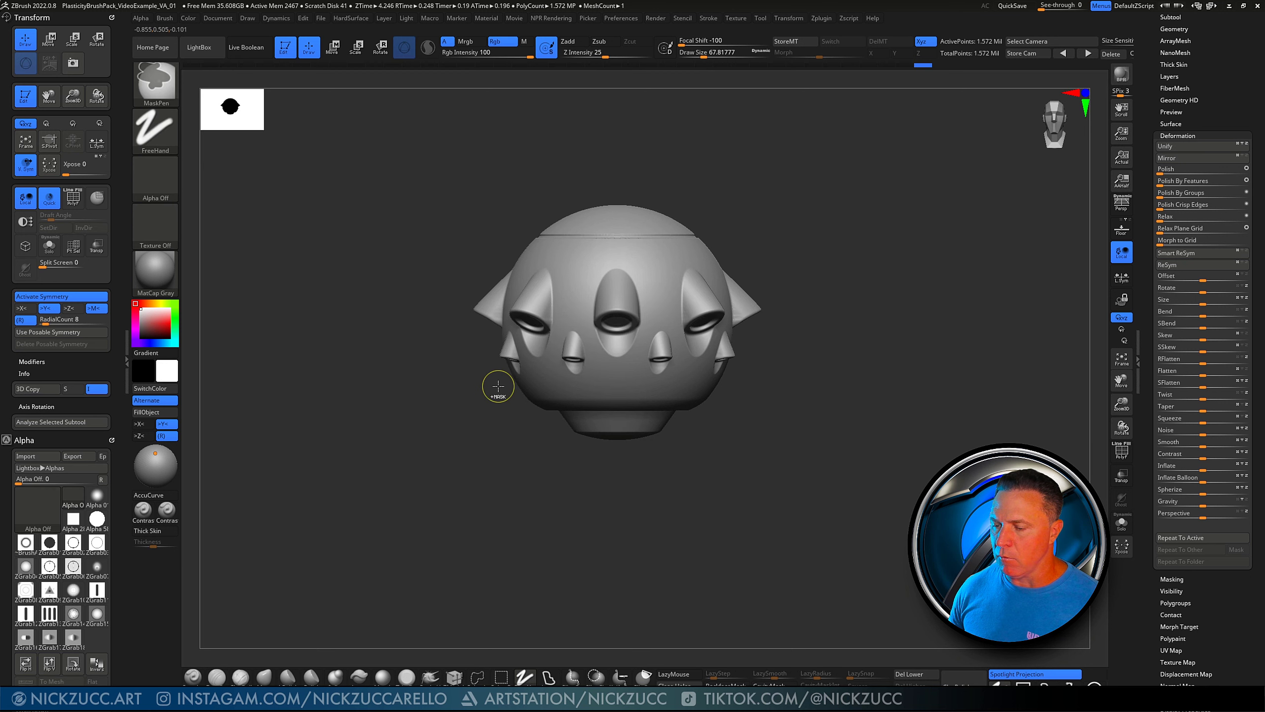
left_click_drag(541, 393, 723, 398, "ctrl")
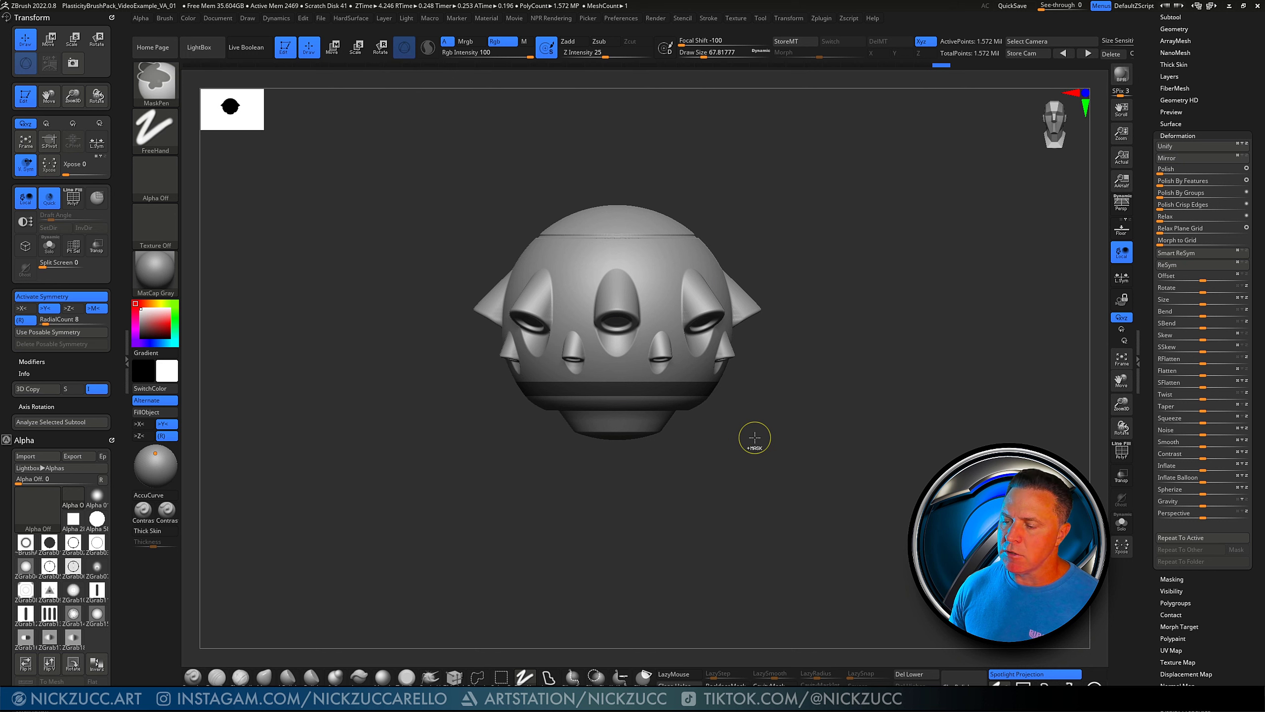
left_click(755, 438, "ctrl")
Push the unmasked lower band slightly outward with a small positive Inflate deformation
mouse_move(547, 586)
left_mouse_down()
mouse_move(548, 613)
mouse_move(565, 597)
mouse_move(594, 620)
left_mouse_up()
left_click_drag(1202, 467, 1206, 468)
left_click_drag(625, 661, 663, 512)
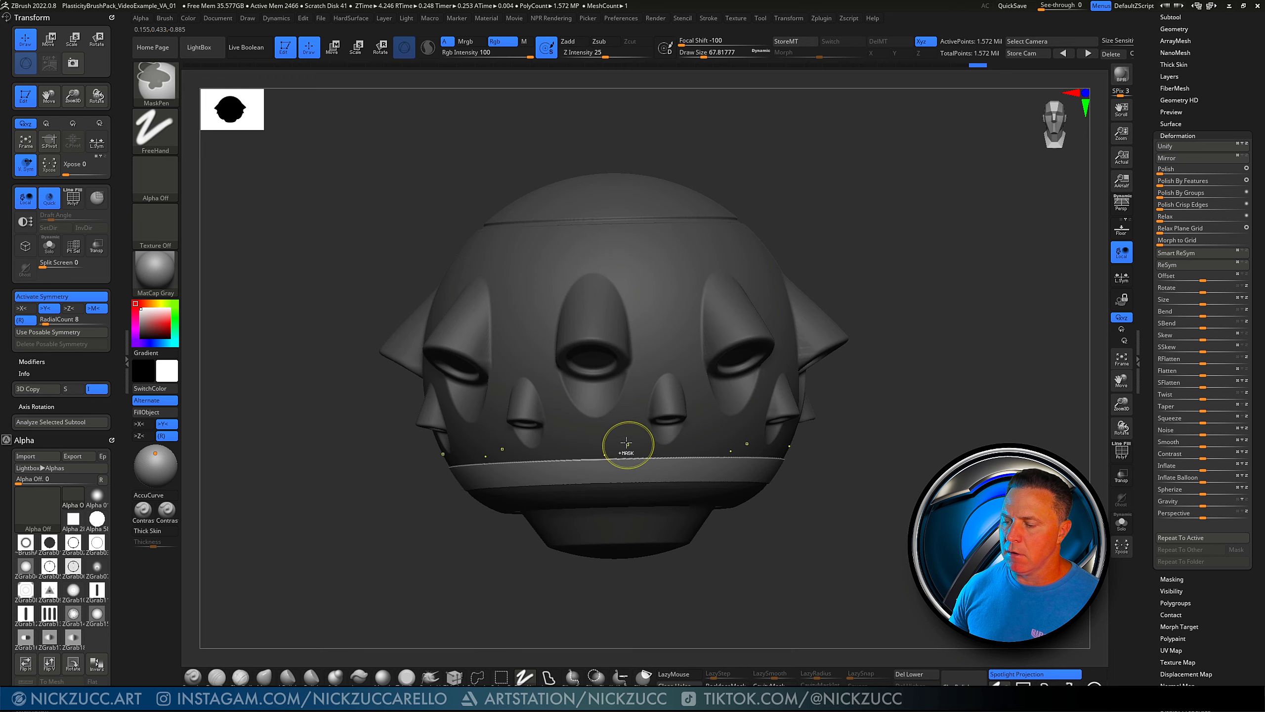
Blur the mask around the lower band and soften its edges with a slight Polish deformation
left_click(625, 440, "ctrl")
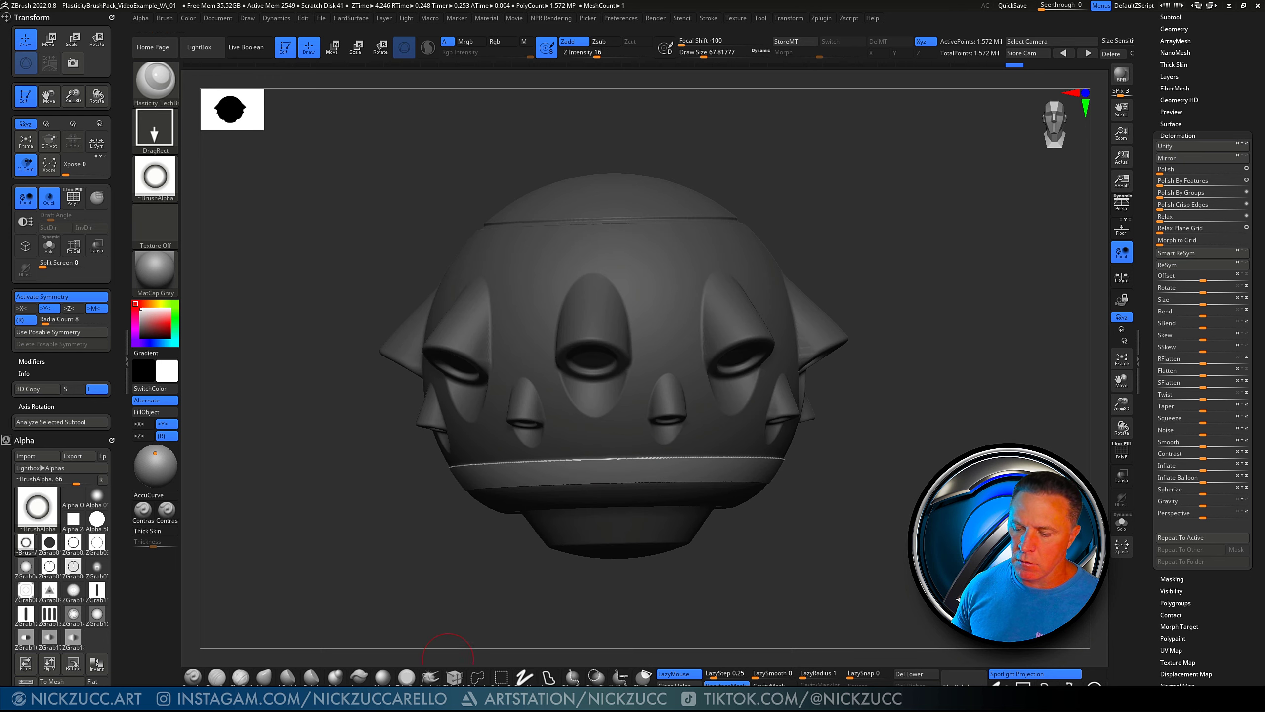
left_click_drag(381, 694, 390, 693)
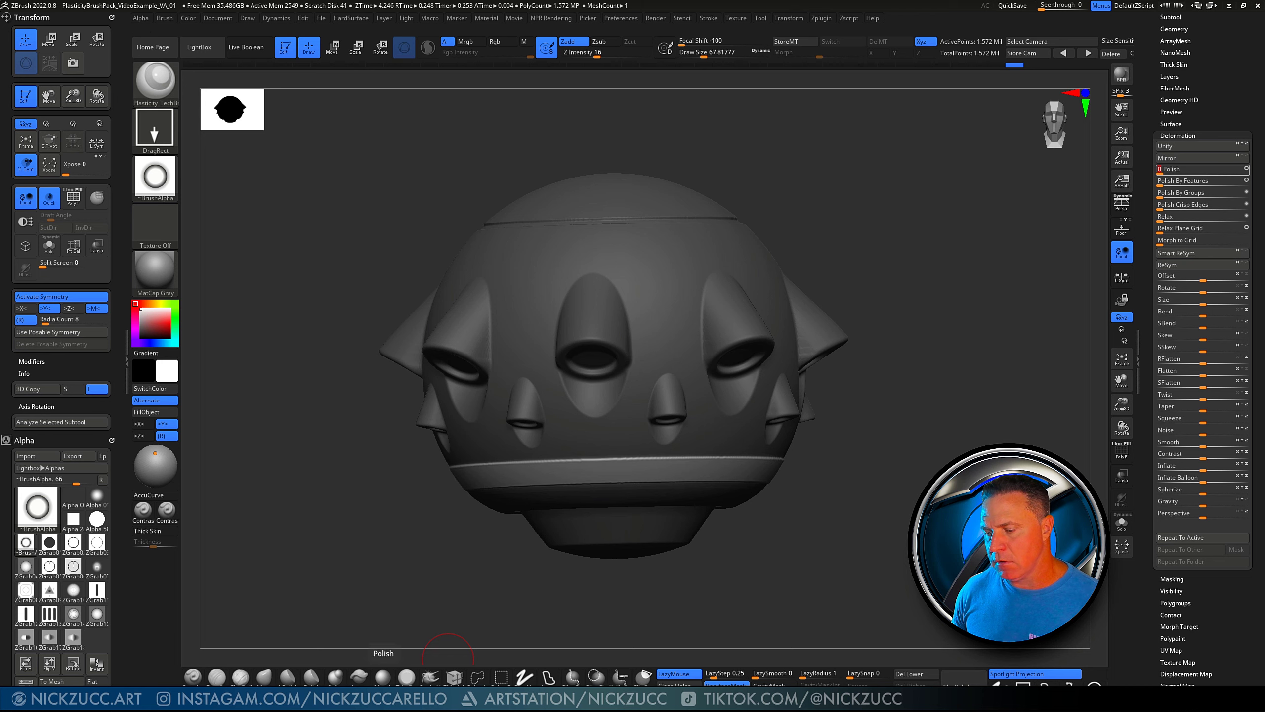
left_click_drag(491, 595, 518, 629)
Turn on perspective and load another circular tech brush from LightBox
mouse_move(845, 565)
left_mouse_down()
mouse_move(856, 577)
mouse_move(898, 545)
mouse_move(821, 534)
left_mouse_up()
key("p")
key("comma")
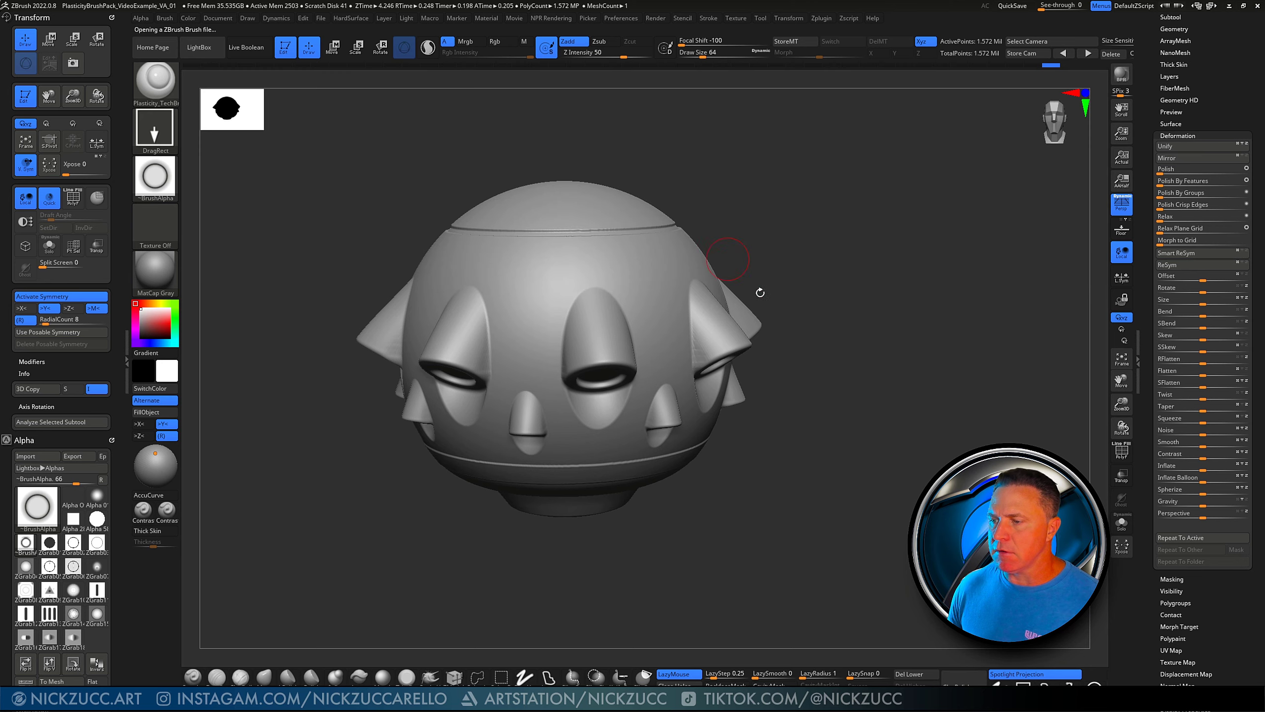
Stamp a radial ring of small circular details between the upper band and the large protruding details
mouse_move(814, 173)
left_mouse_down()
mouse_move(811, 262)
mouse_move(602, 342)
mouse_move(669, 355)
left_mouse_up()
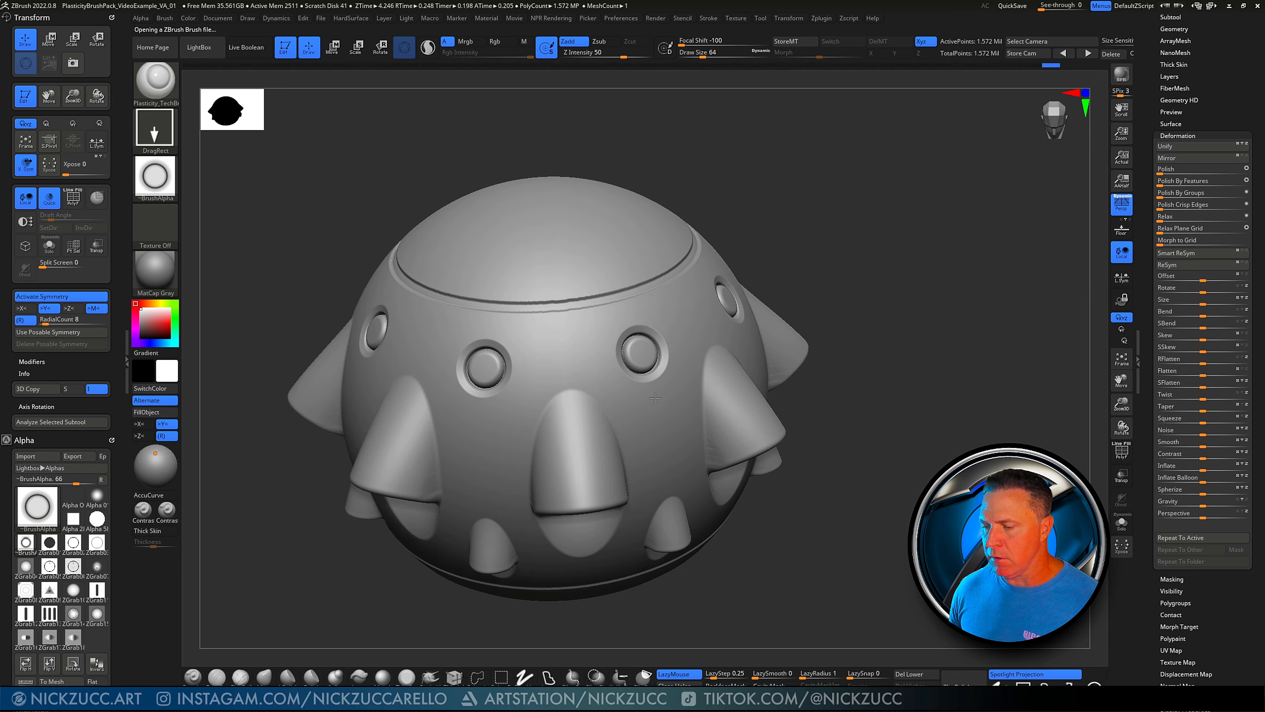
mouse_move(778, 256)
left_mouse_down()
mouse_move(814, 232)
mouse_move(788, 251)
mouse_move(771, 305)
mouse_move(641, 359)
left_mouse_up()
key("ctrl")
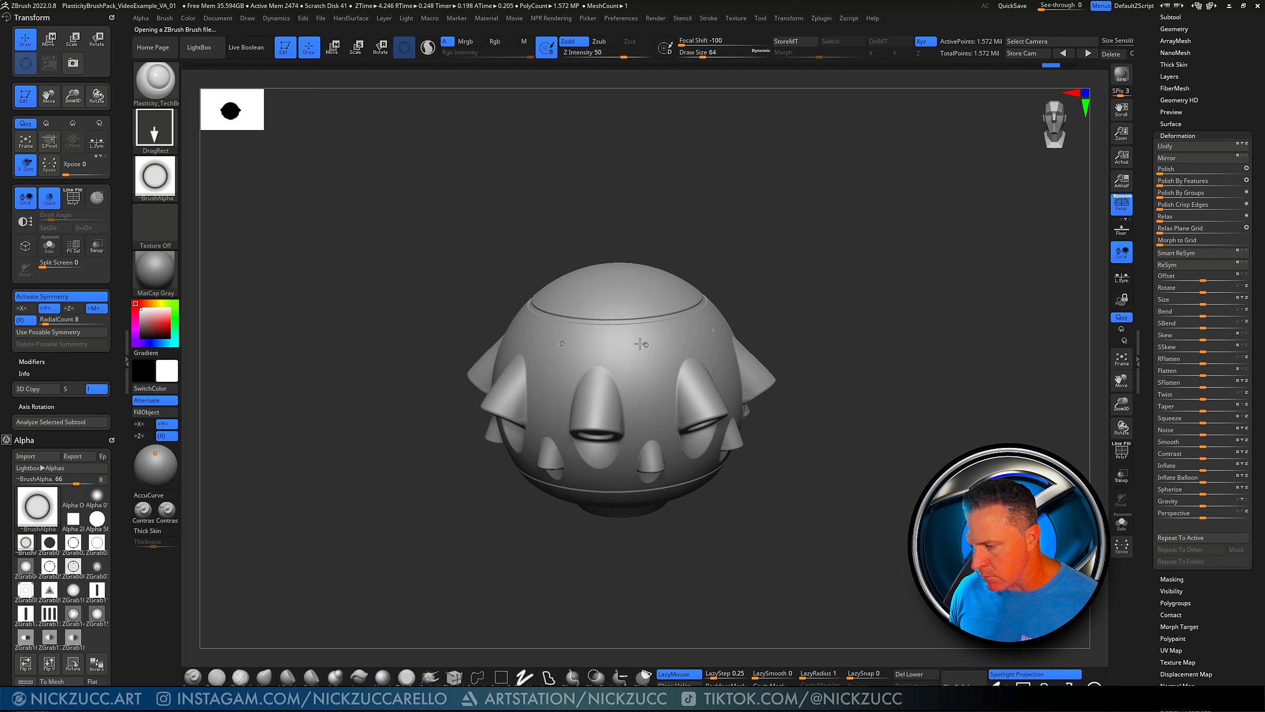
mouse_move(743, 241)
left_mouse_down()
mouse_move(754, 237)
mouse_move(751, 258)
mouse_move(775, 264)
mouse_move(762, 251)
mouse_move(771, 254)
mouse_move(734, 265)
left_mouse_up()
Load the tech brush with the raised round detail from the LightBox brush library
key("comma")
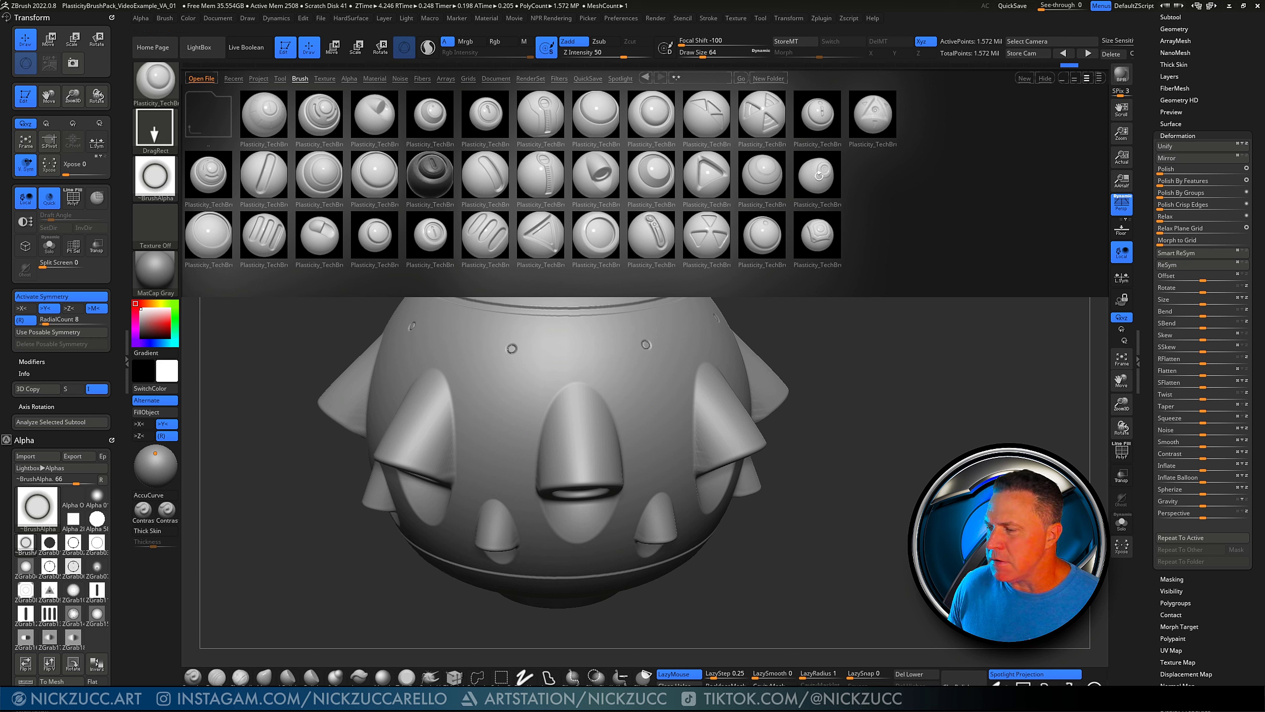
double_click(822, 176)
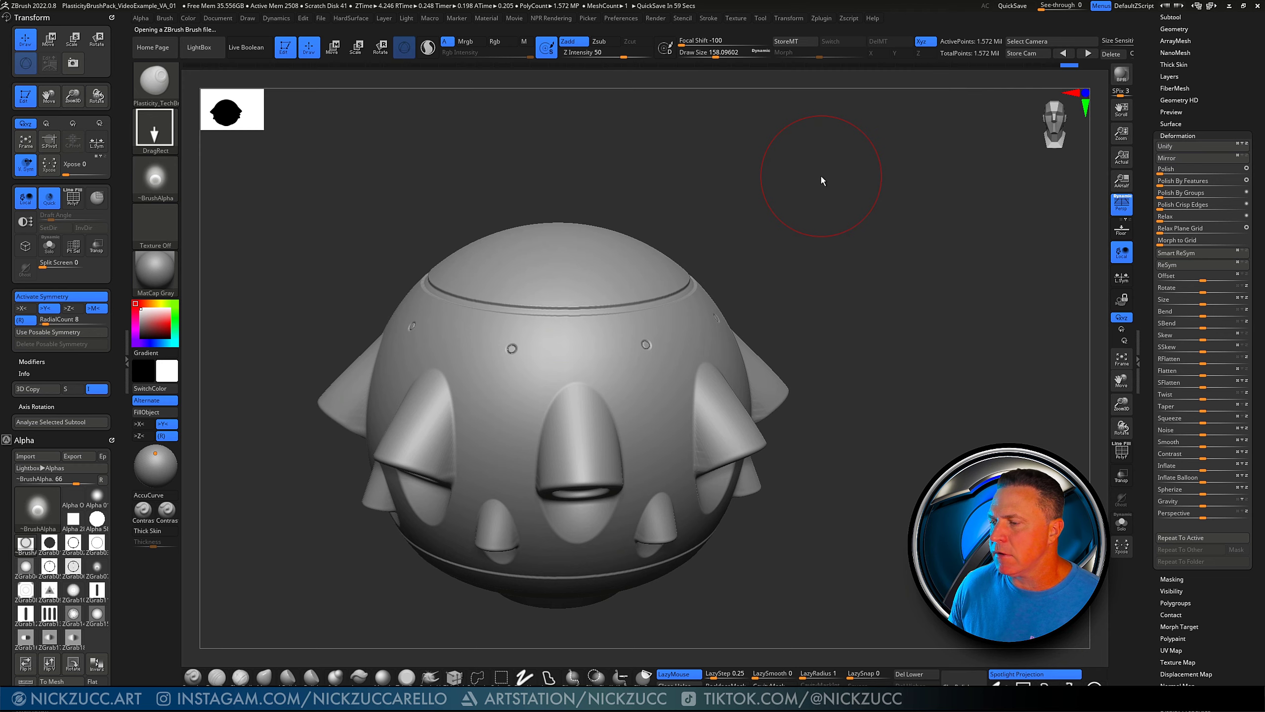
right_click_drag(719, 180, 729, 220, "ctrl")
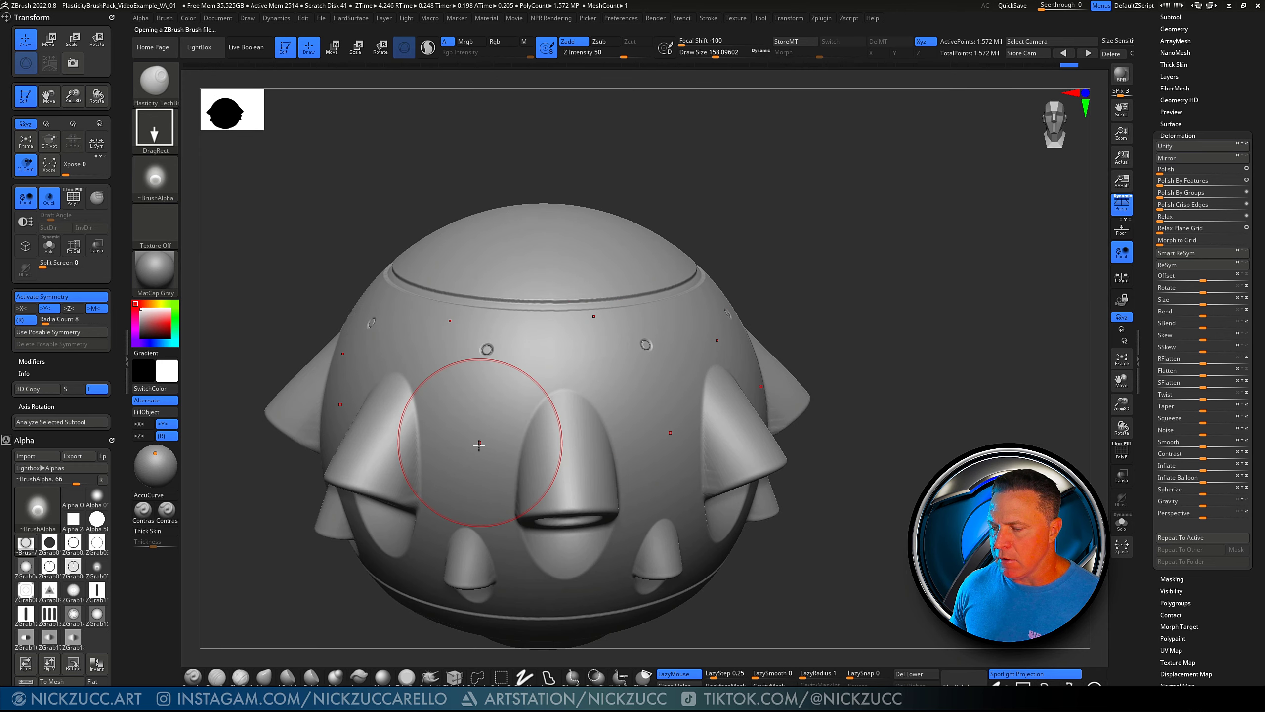
Stamp a radial ring of raised round details between the large protrusions, redoing the stamp until its placement fits below the small circles
left_click_drag(821, 213, 506, 455)
left_click_drag(490, 404, 480, 506)
key("ctrl+z")
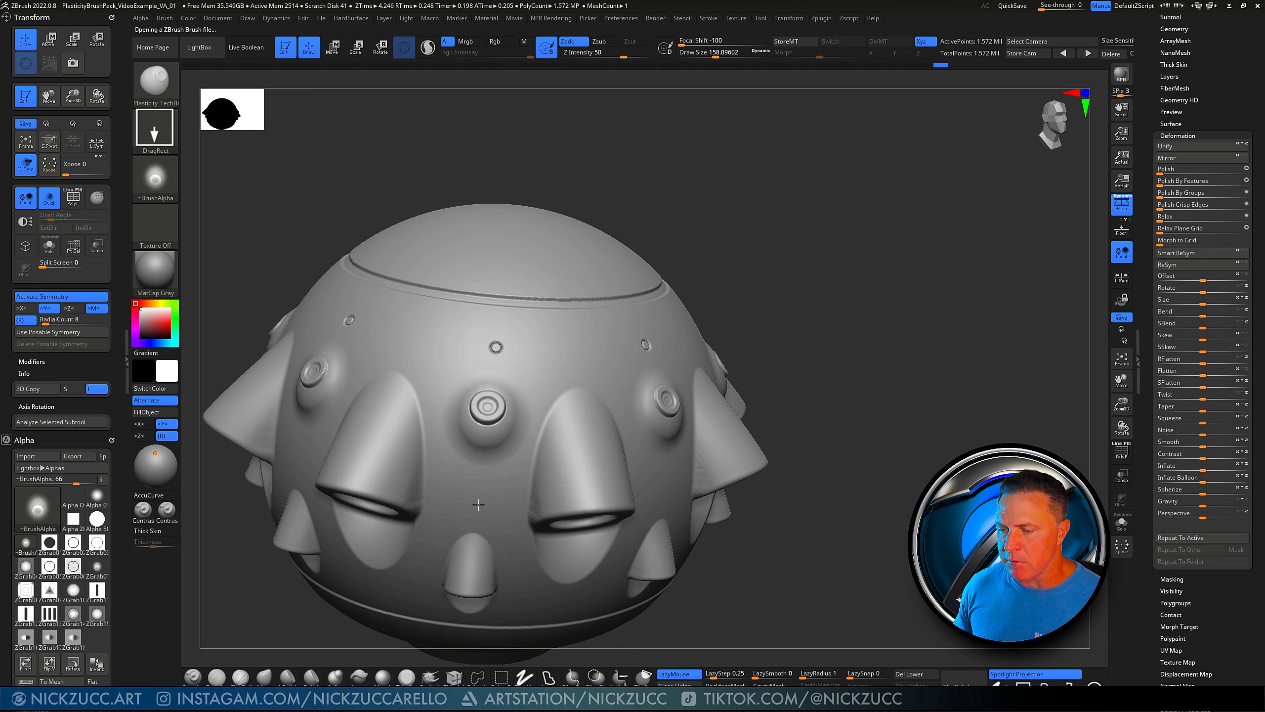
key("ctrl+z")
left_click_drag(484, 444, 494, 349)
key("ctrl+z")
left_click_drag(486, 419, 475, 511)
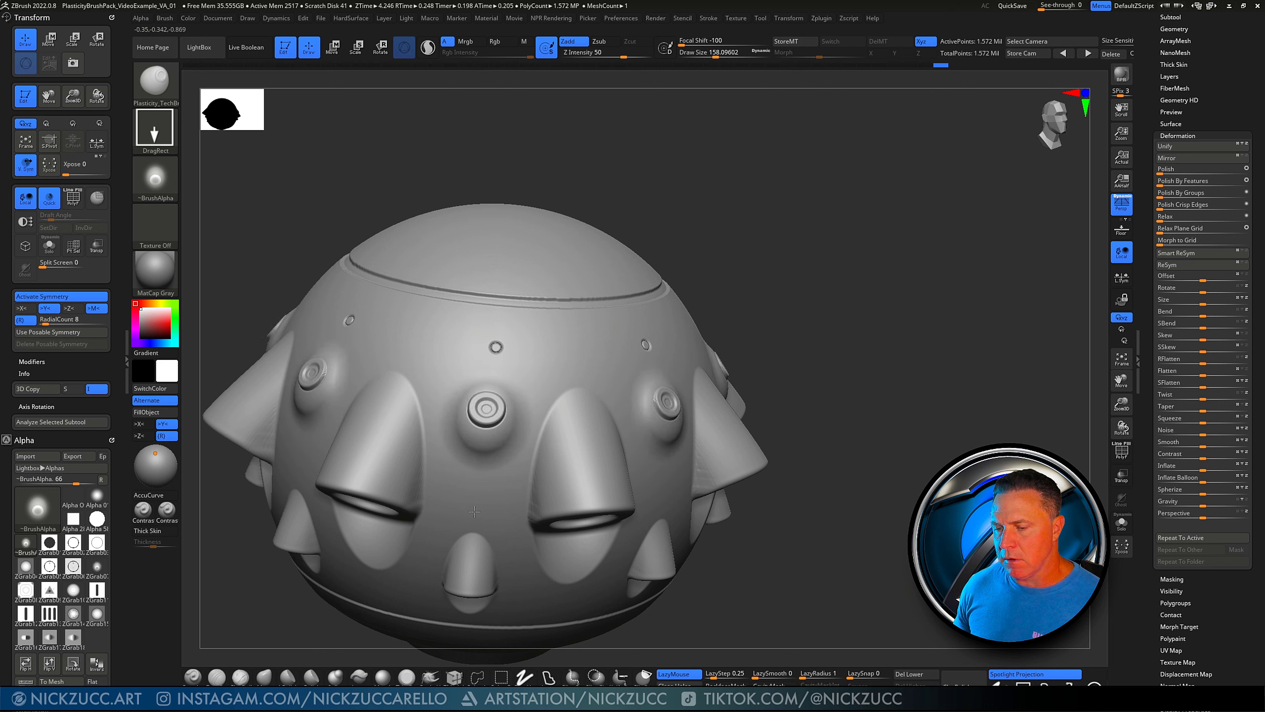
Mask the whole body below the top cap, leaving only the cap inside the upper band unmasked
left_click_drag(744, 283, 718, 240, "alt")
left_click_drag(429, 215, 761, 322, "ctrl")
left_click(756, 270, "ctrl")
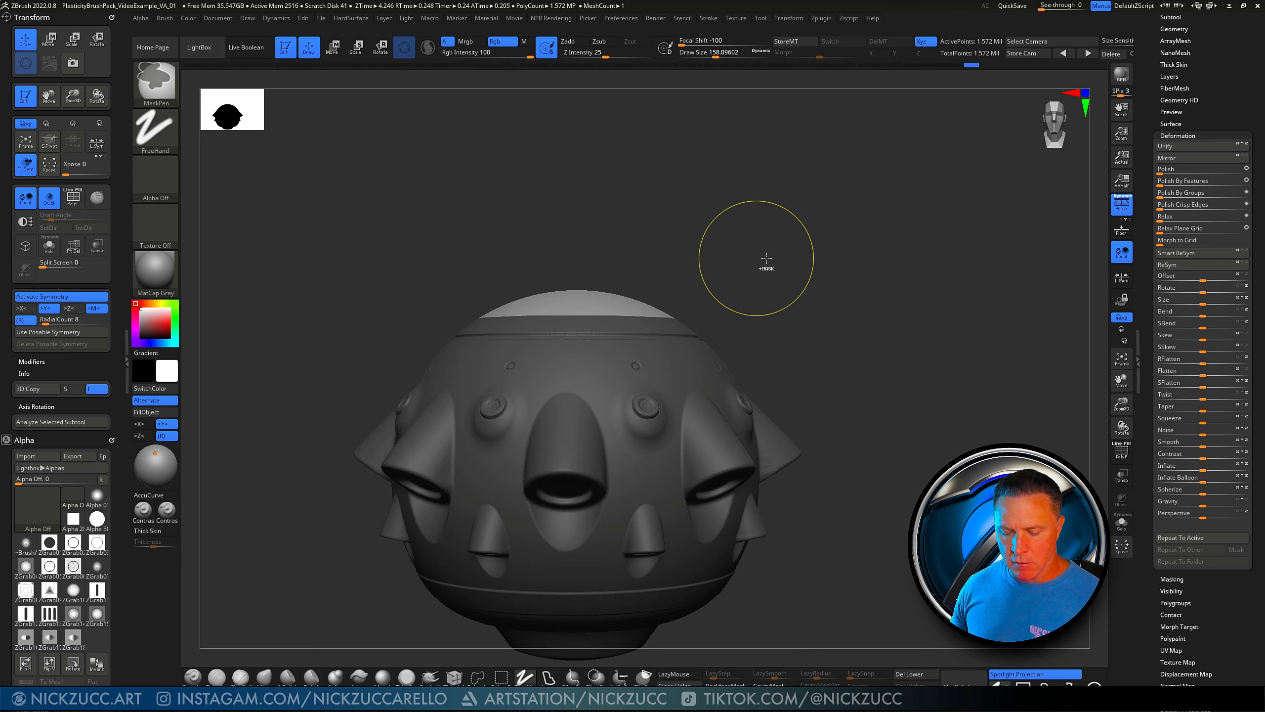
Center the transform gizmo on the unmasked cap and raise the cap vertically into a taller dome
left_click(333, 47)
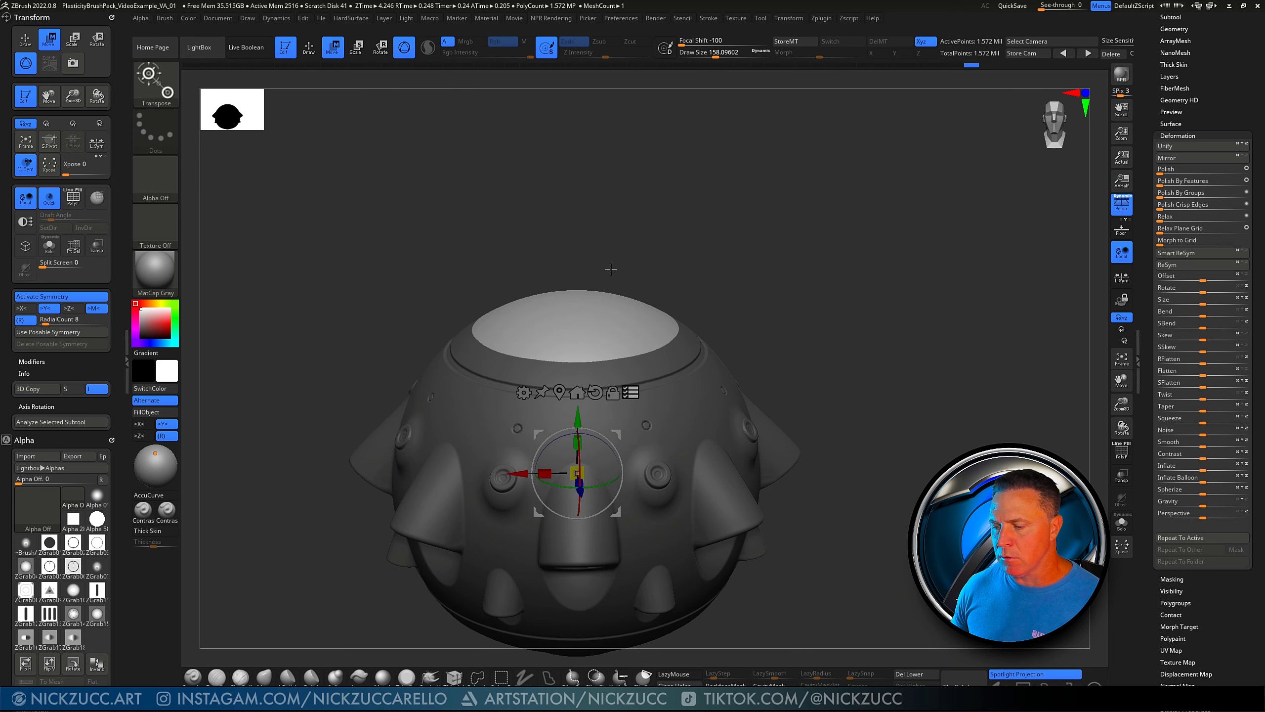
left_click(559, 392)
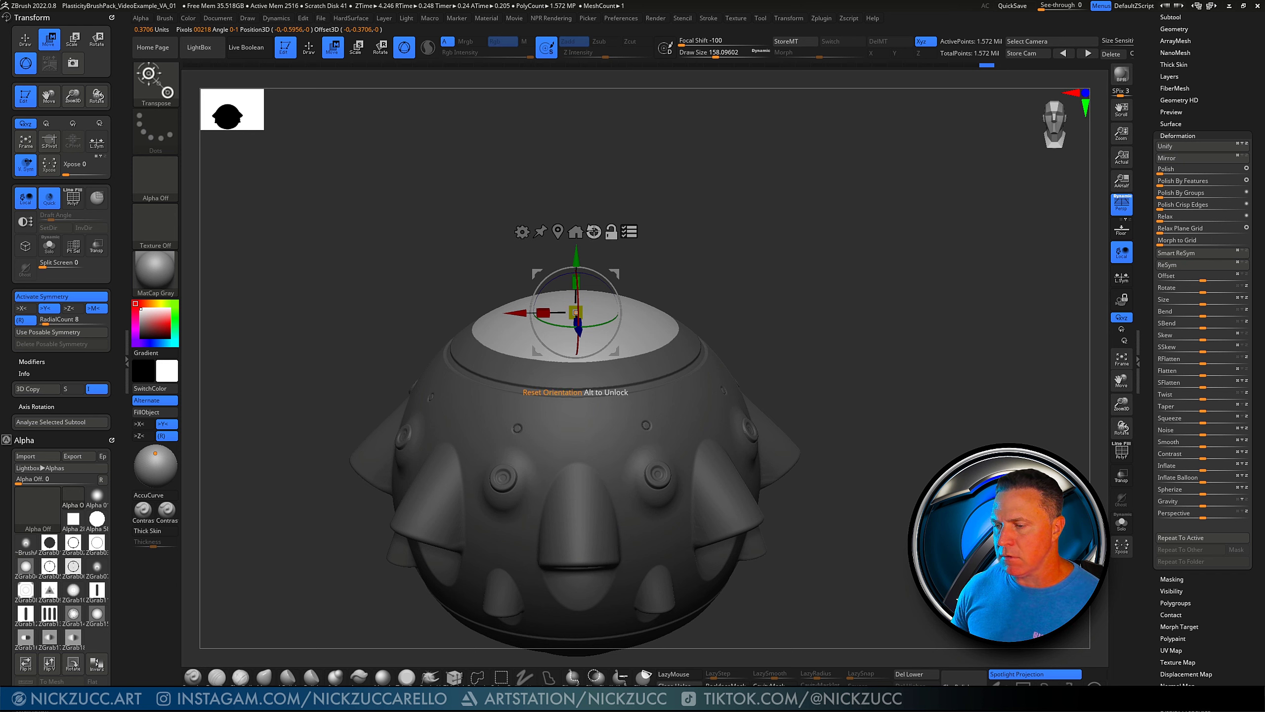
left_click_drag(650, 273, 690, 244)
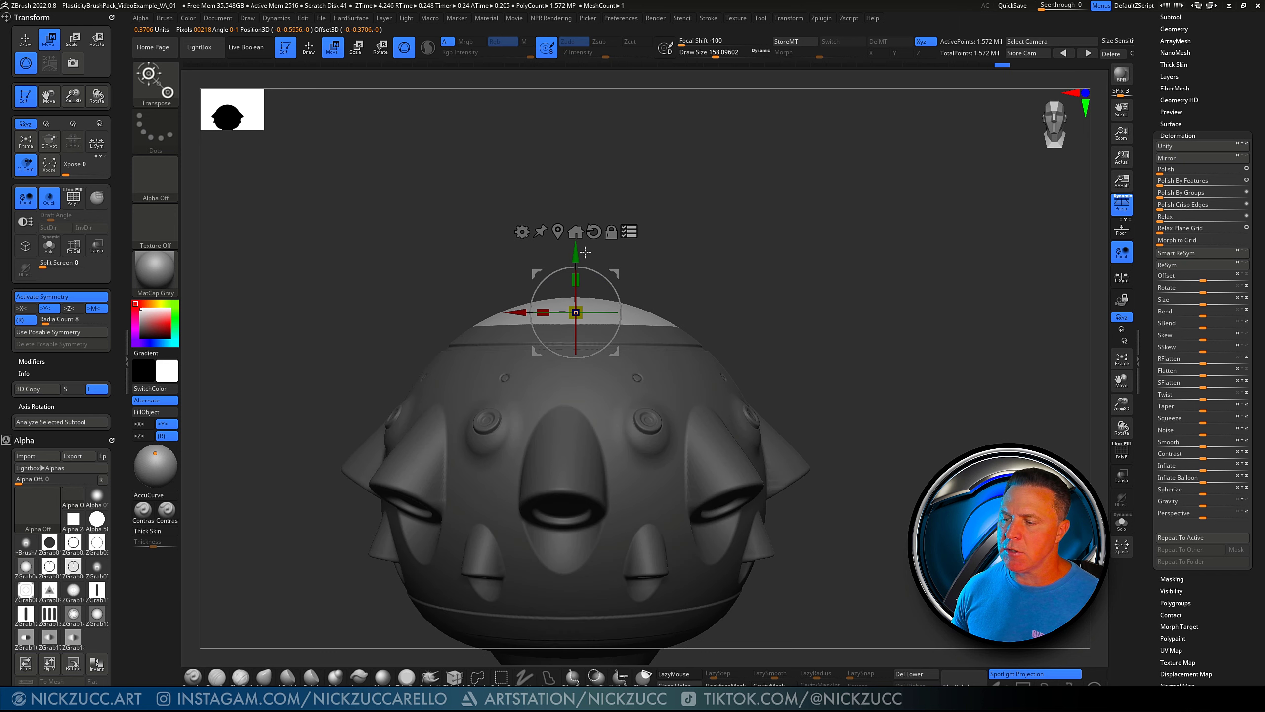
right_click_drag(667, 249, 667, 279, "ctrl")
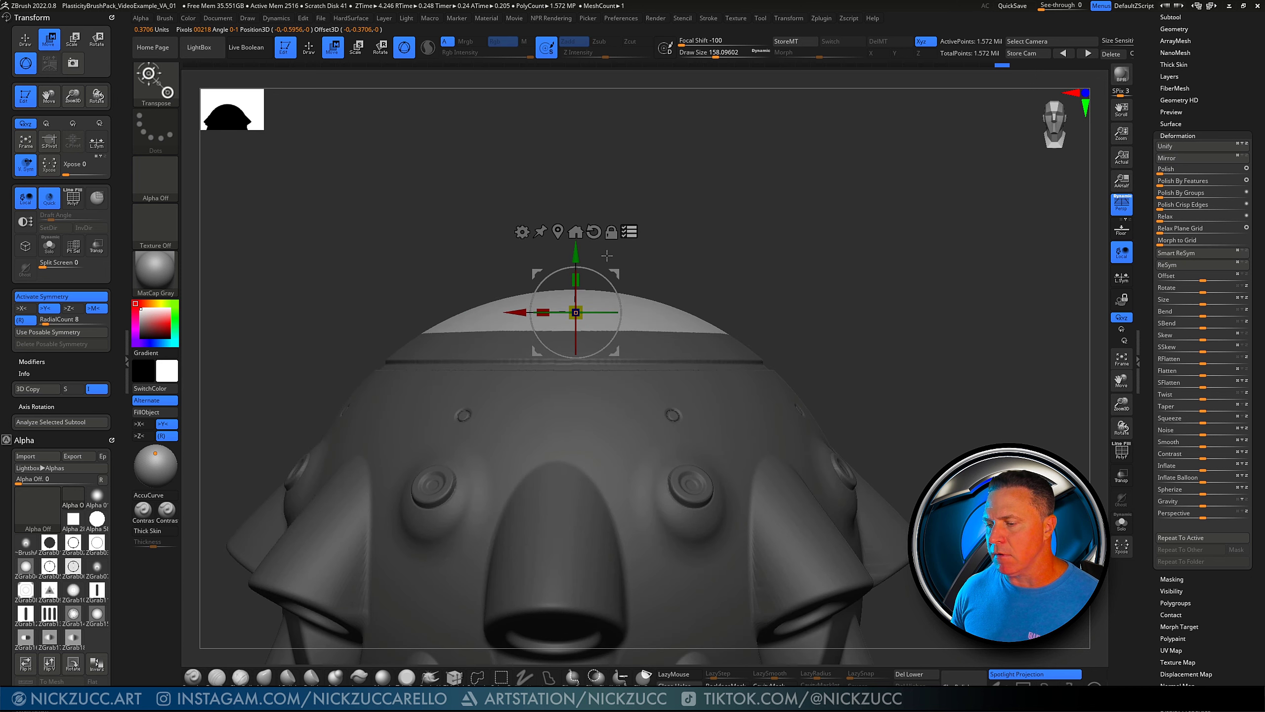
left_click_drag(576, 253, 591, 152)
right_click_drag(773, 264, 729, 272, "ctrl")
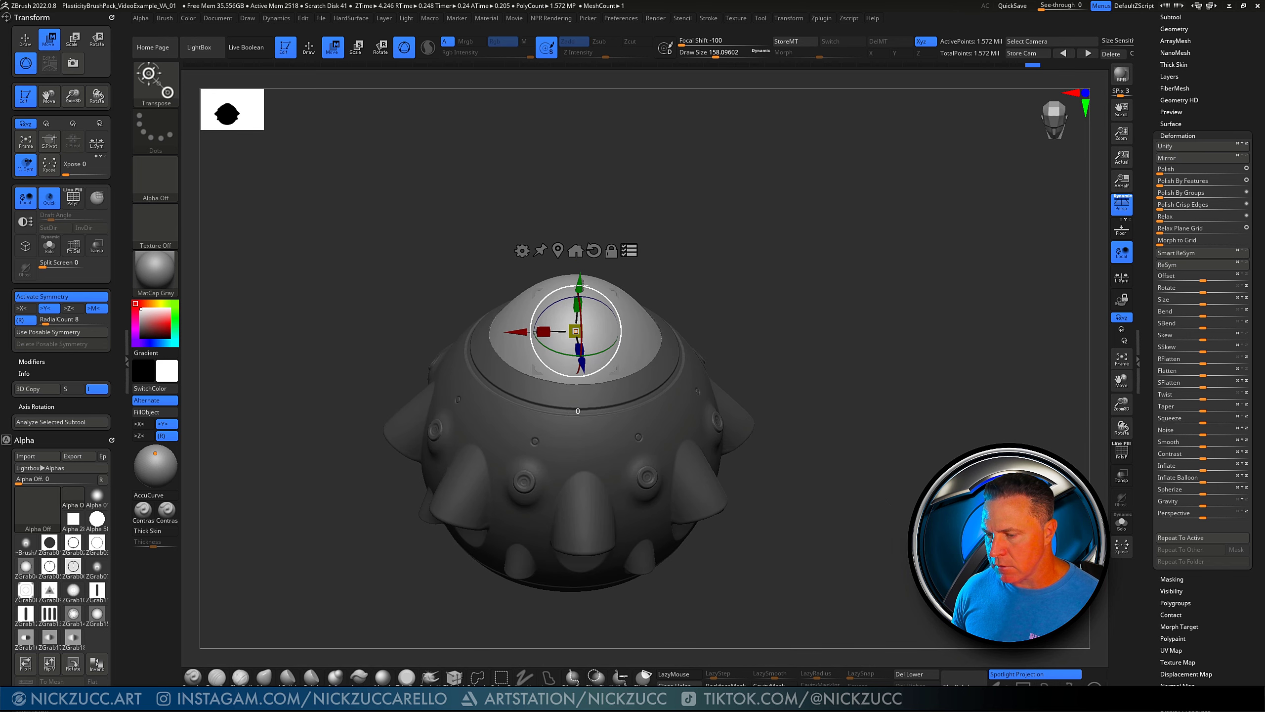
left_click_drag(581, 274, 579, 277)
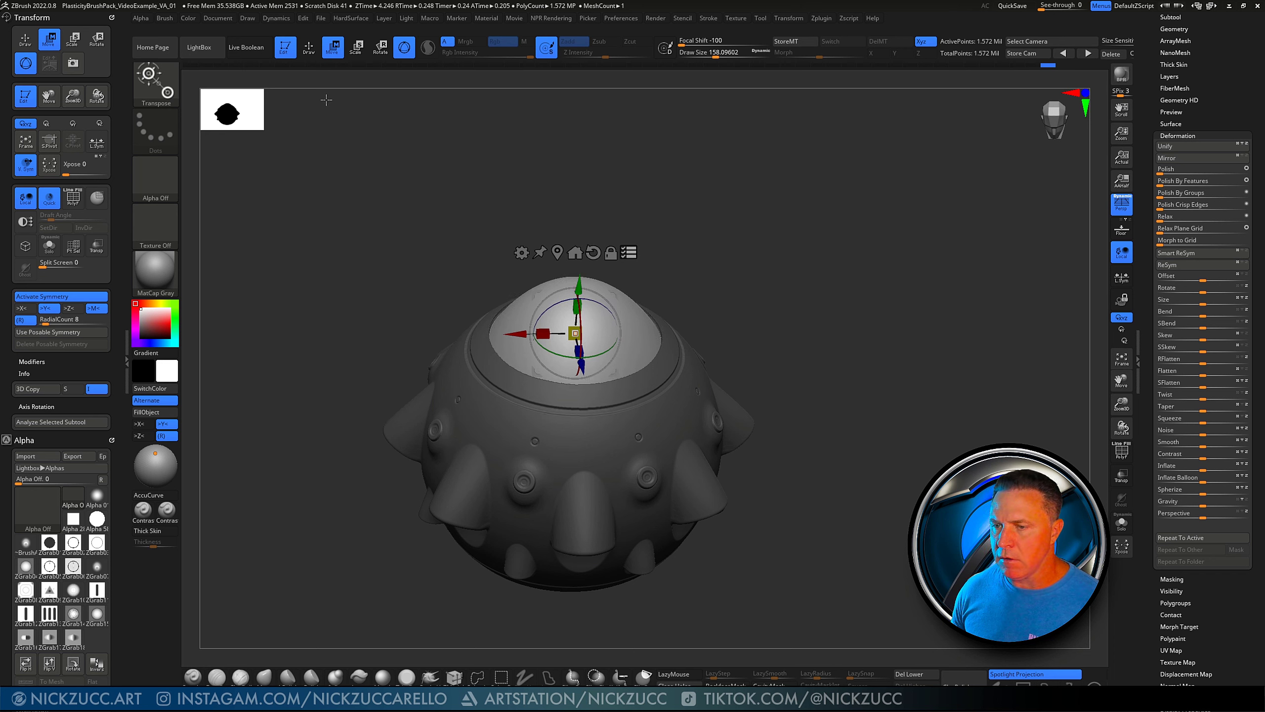
Polish the raised dome with a Polish deformation of 21 and clear the mask
key("q")
key("ctrl")
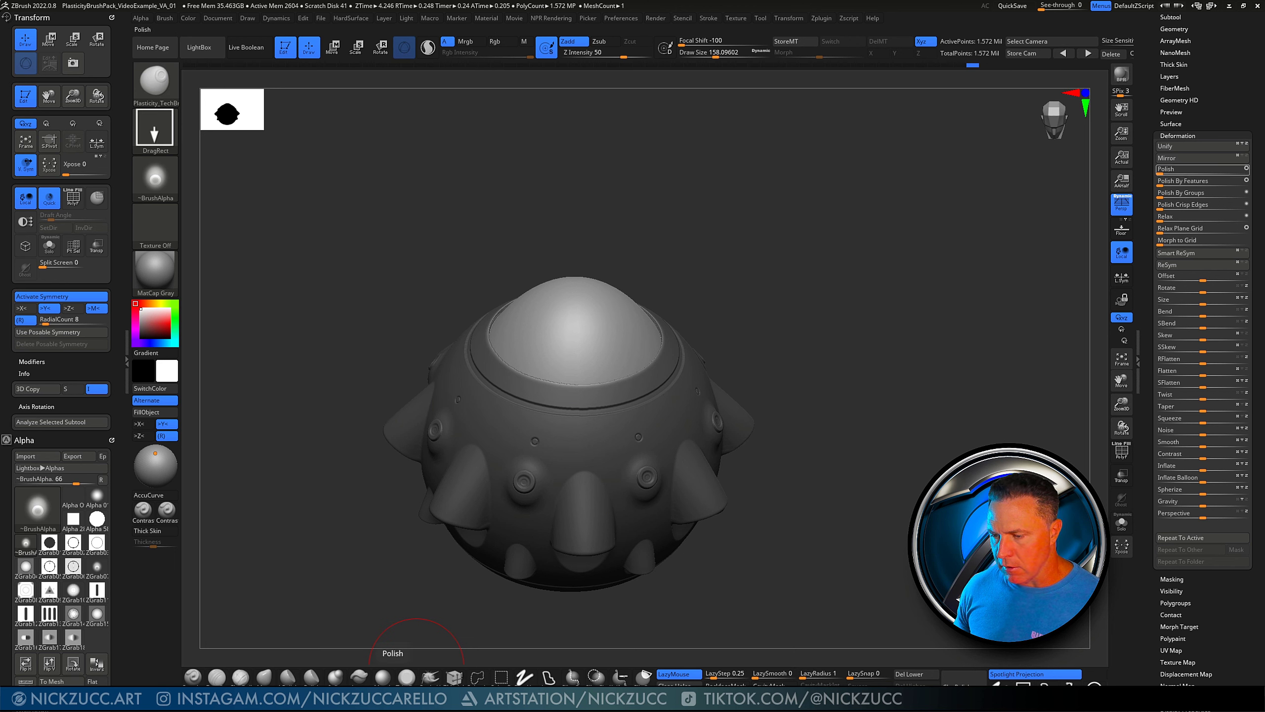
left_click(1176, 169)
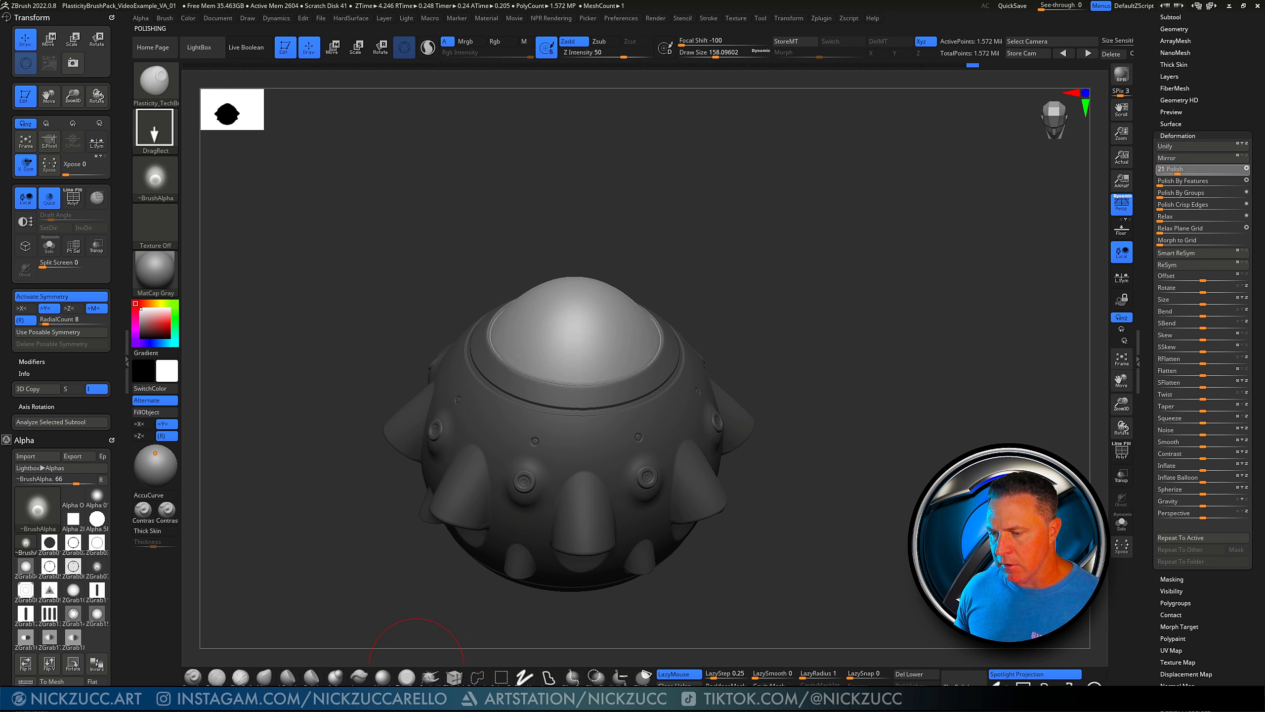
left_click_drag(797, 299, 806, 269, "ctrl")
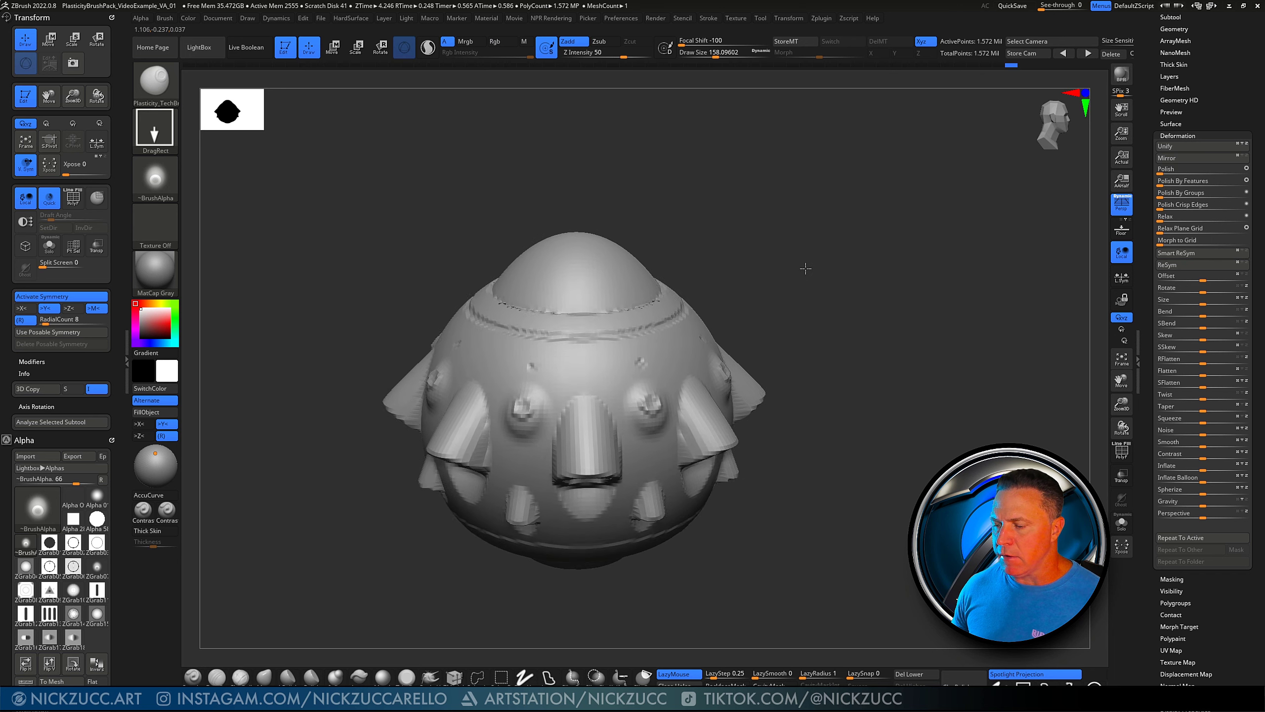
Load the tech brush with the elongated rounded slot from the LightBox brush library
key("comma")
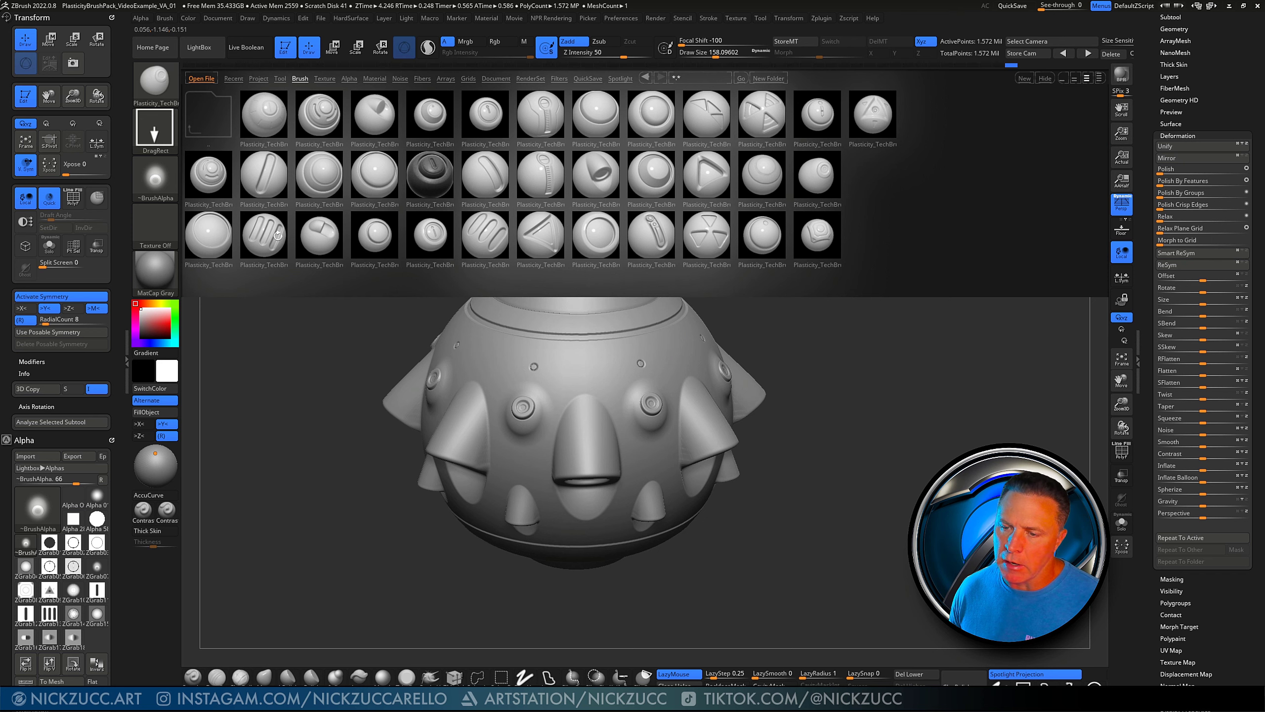
double_click(263, 181)
right_click_drag(855, 389, 692, 584, "ctrl")
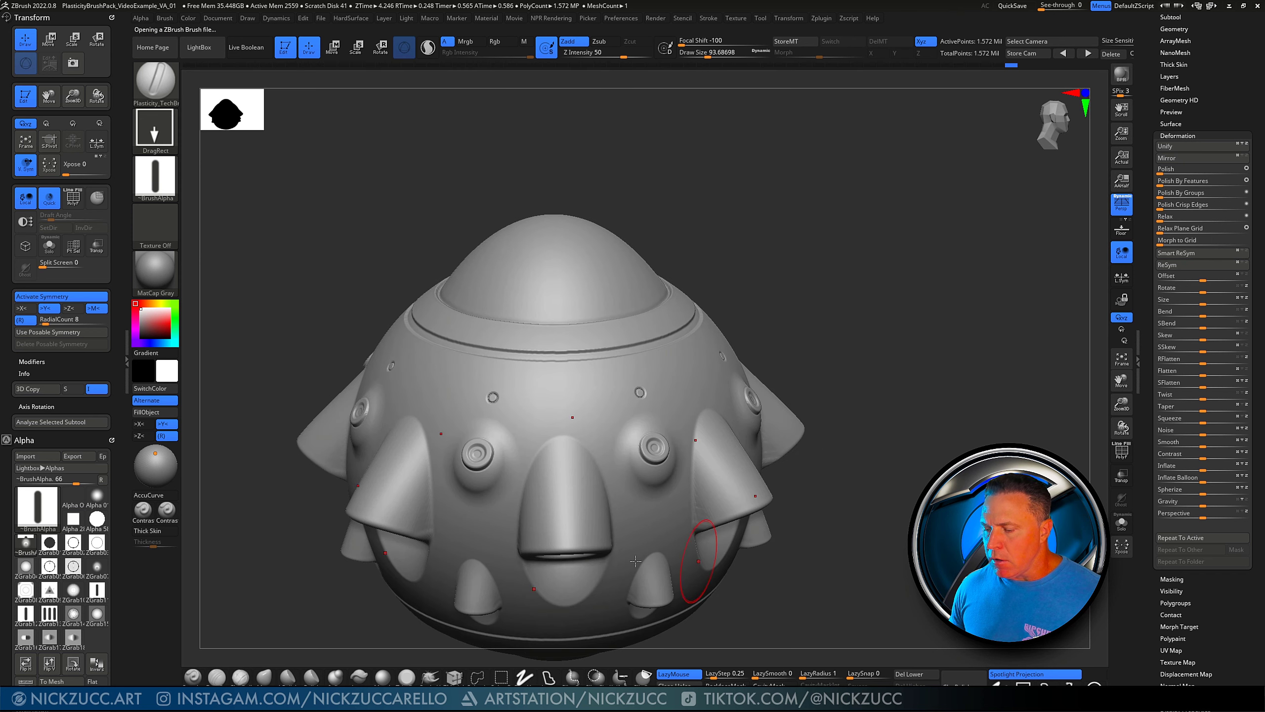
Try stamping the slot across the large protrusions at Z Intensity 50 and undo the stamp
left_click_drag(563, 532, 527, 533)
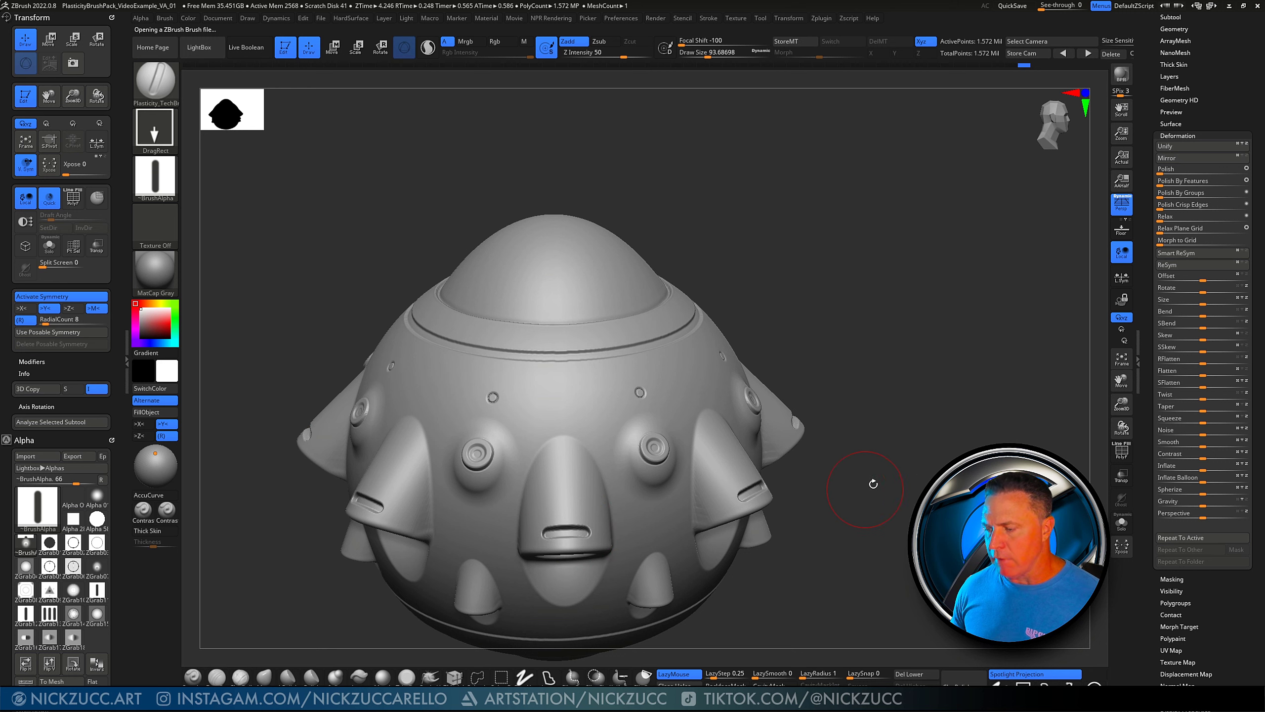
mouse_move(873, 484)
left_mouse_down()
mouse_move(844, 497)
mouse_move(896, 438)
mouse_move(847, 427)
mouse_move(803, 441)
left_mouse_up()
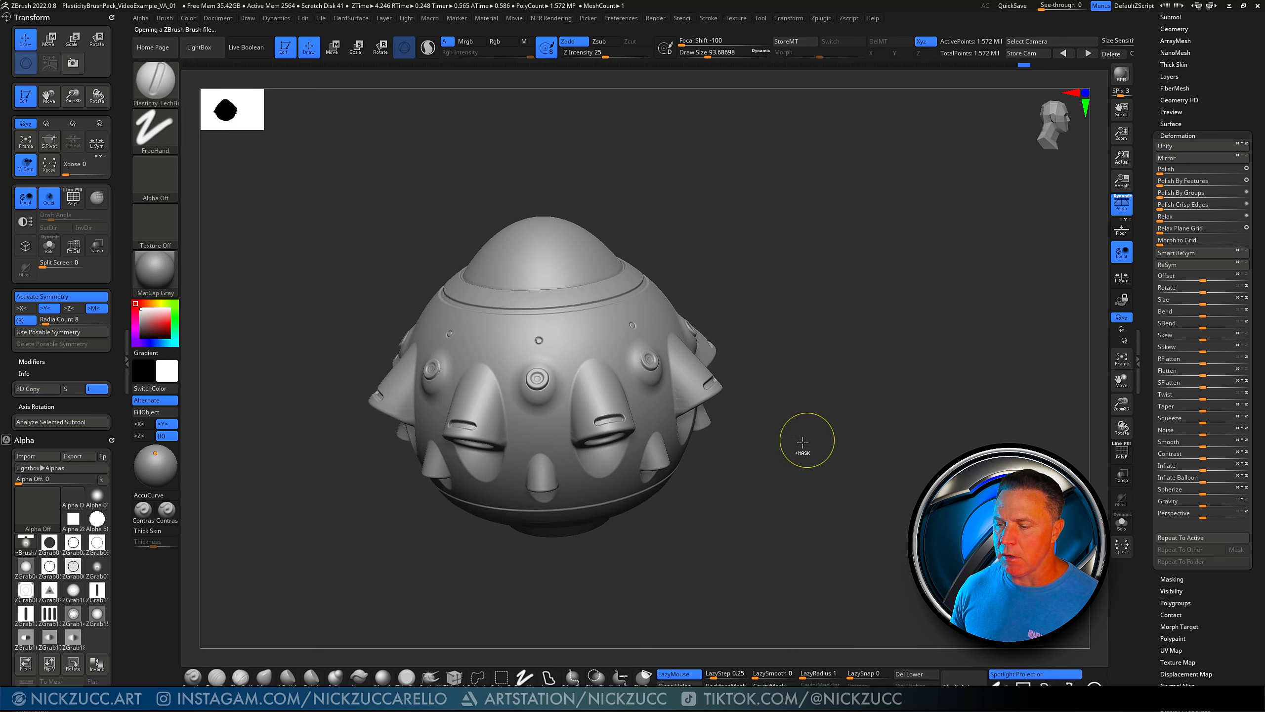
key("ctrl+z")
Set Z Intensity to 30 and stamp a horizontal slot near the lower end of each large protrusion
left_click_drag(797, 509, 776, 532, "alt")
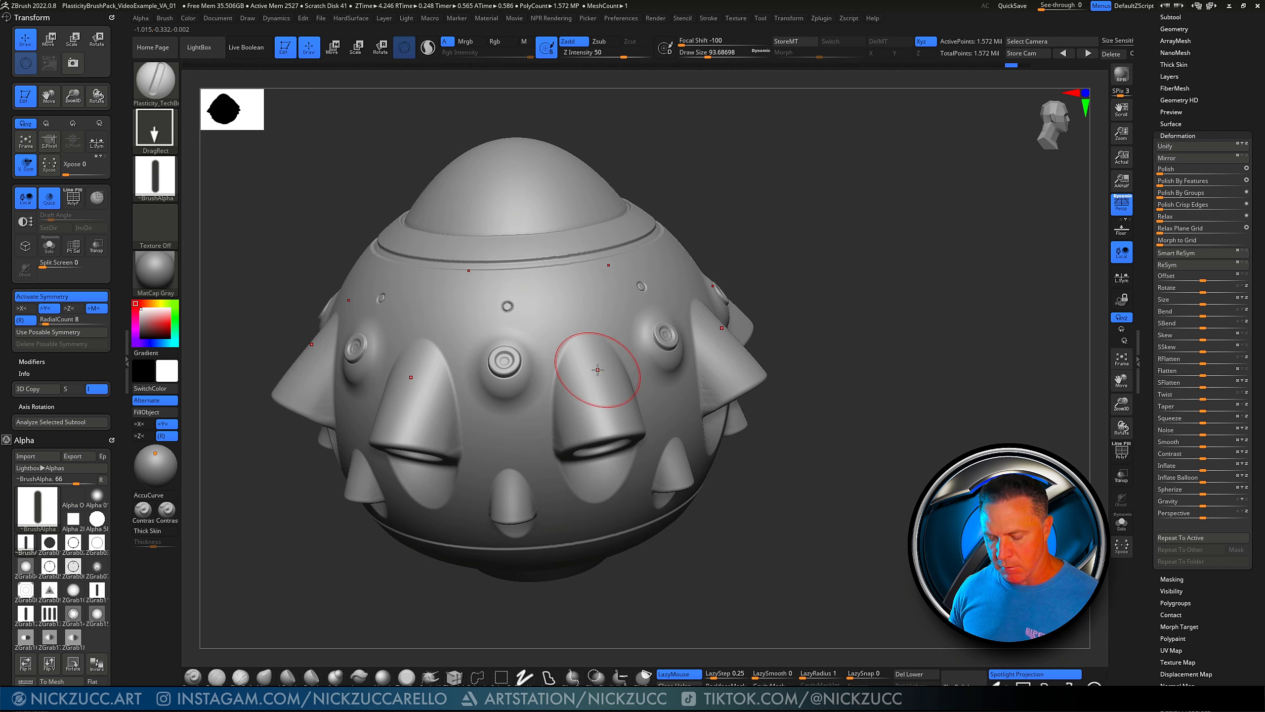
key("u")
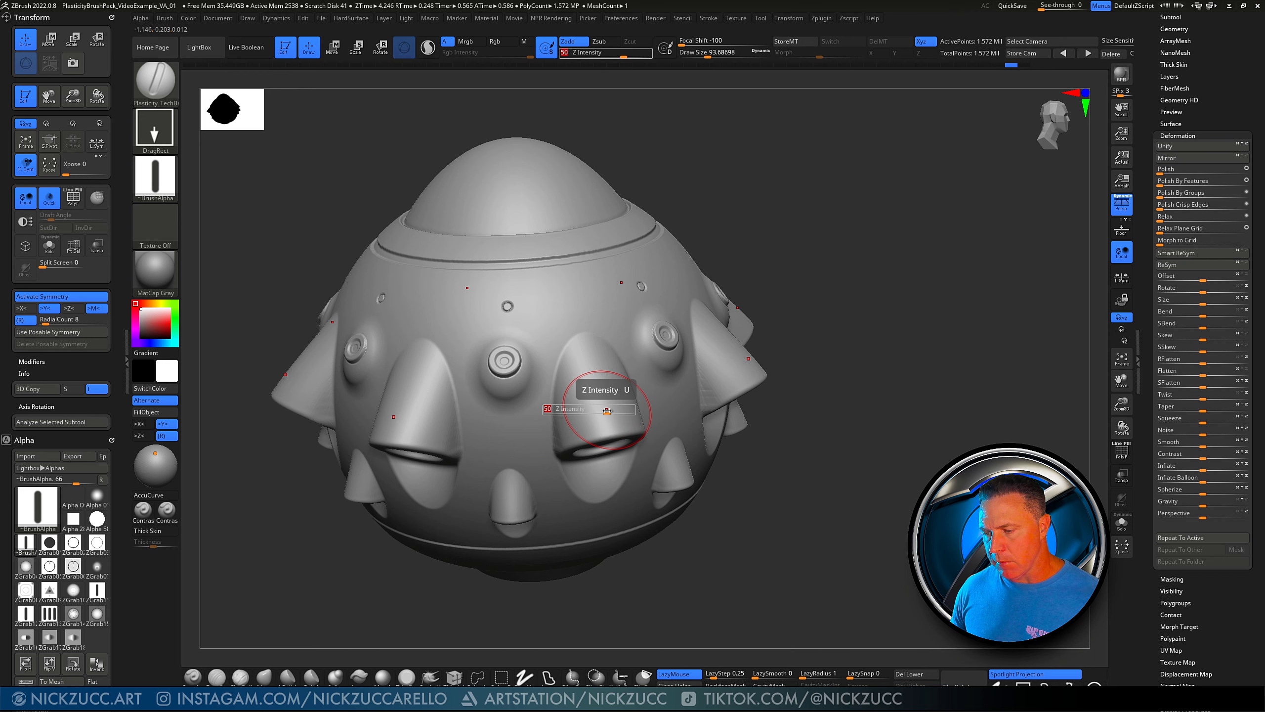
left_click_drag(607, 410, 601, 411)
left_click_drag(876, 529, 551, 406)
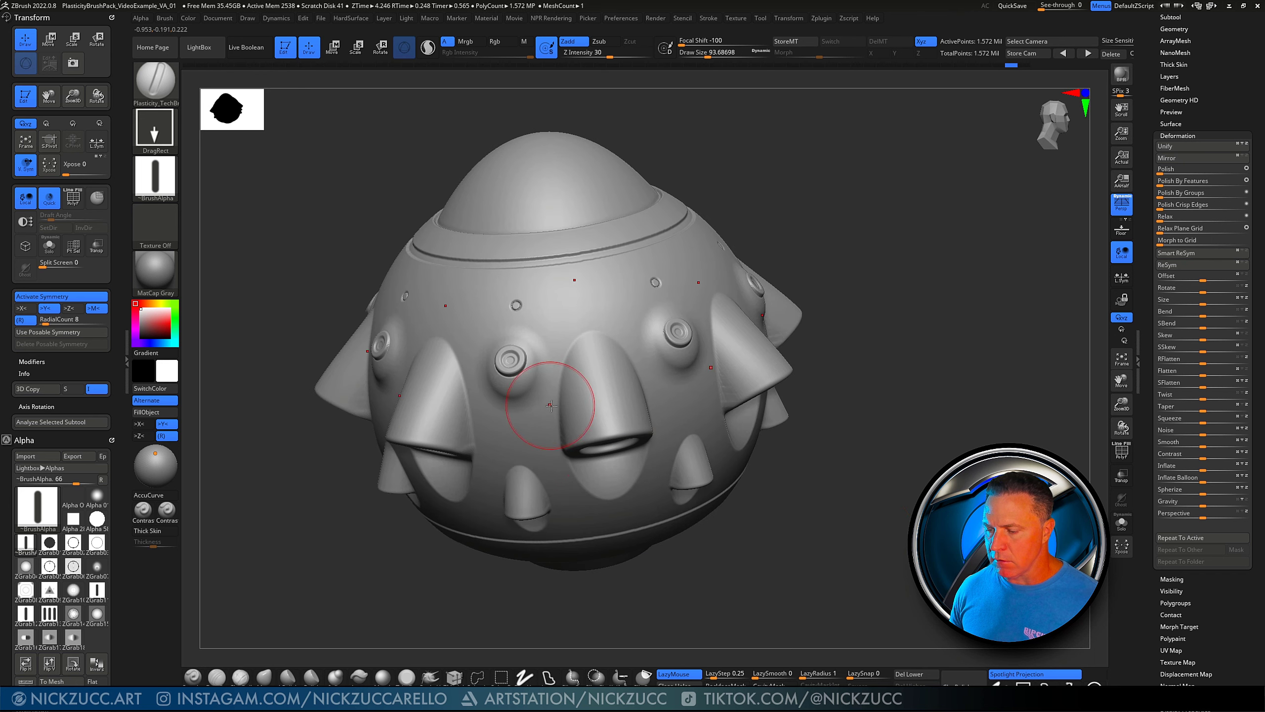
left_click_drag(816, 482, 647, 452)
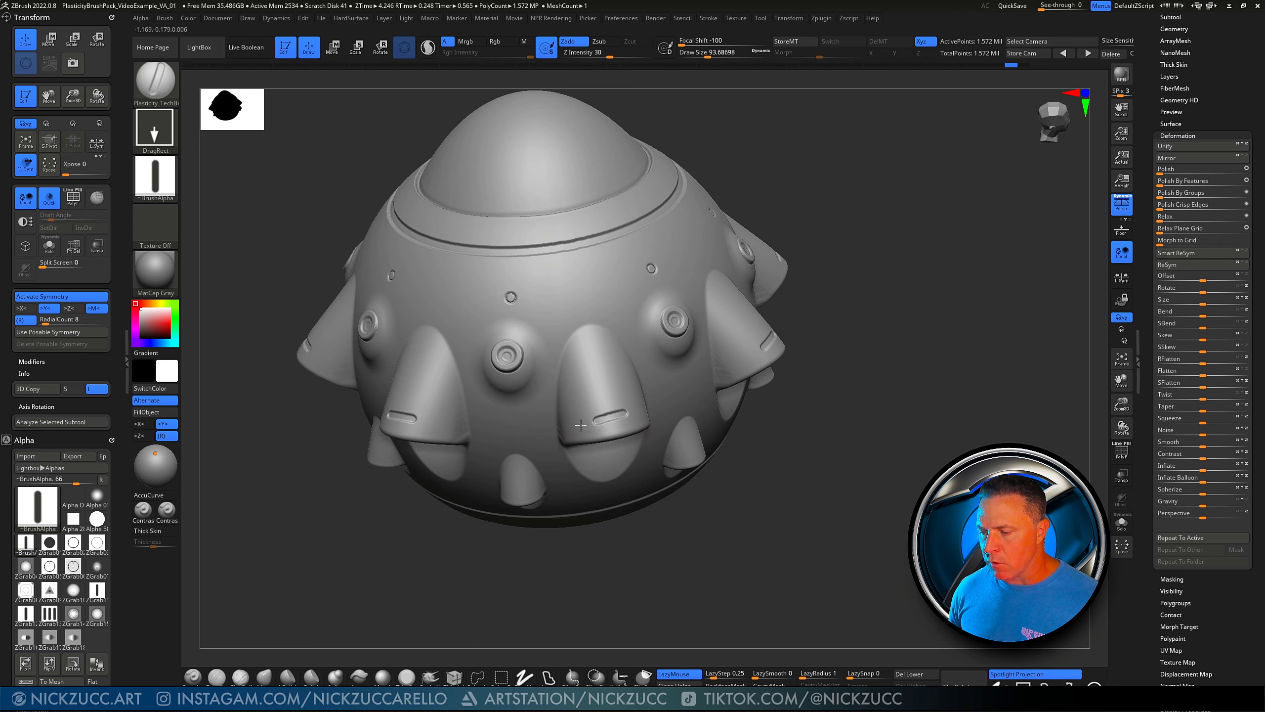
Try DynaMesh at a resolution of 680 sampled from the model, without freezing subdivision levels, and undo the remesh
left_click_drag(912, 503, 901, 407)
left_click_drag(1151, 86, 1152, 164)
left_click(1172, 107)
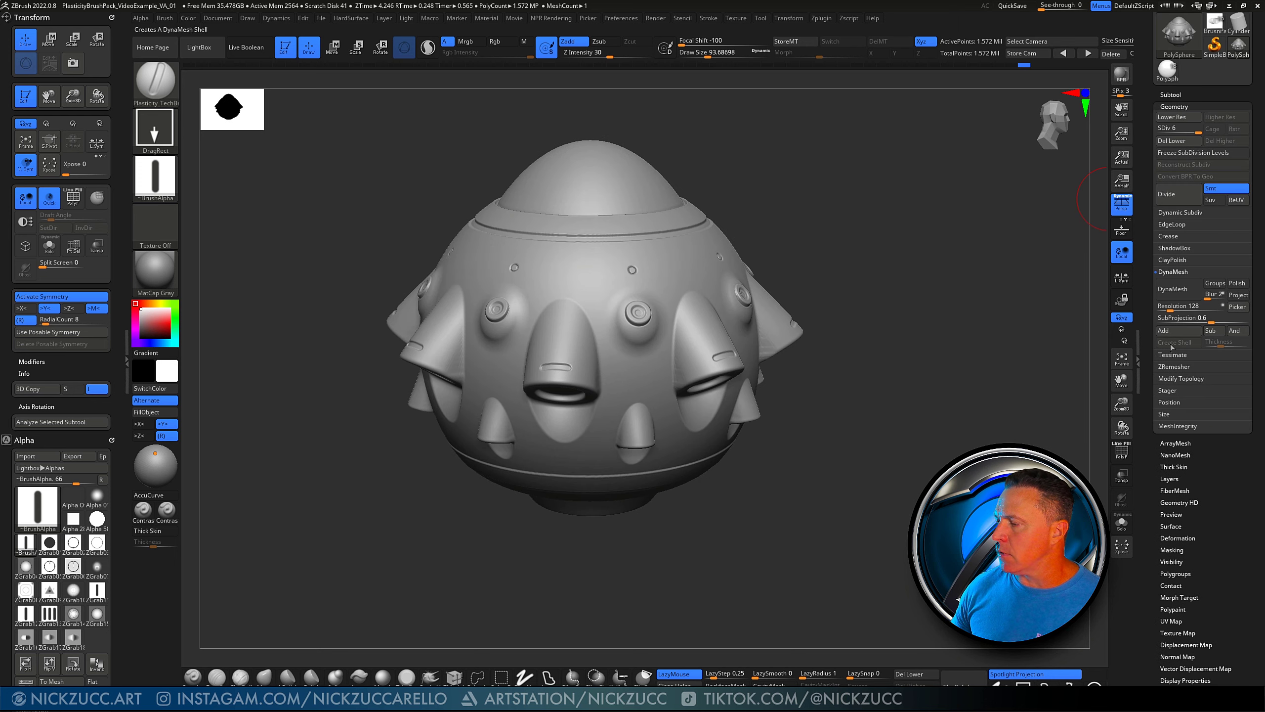
left_click(1179, 306)
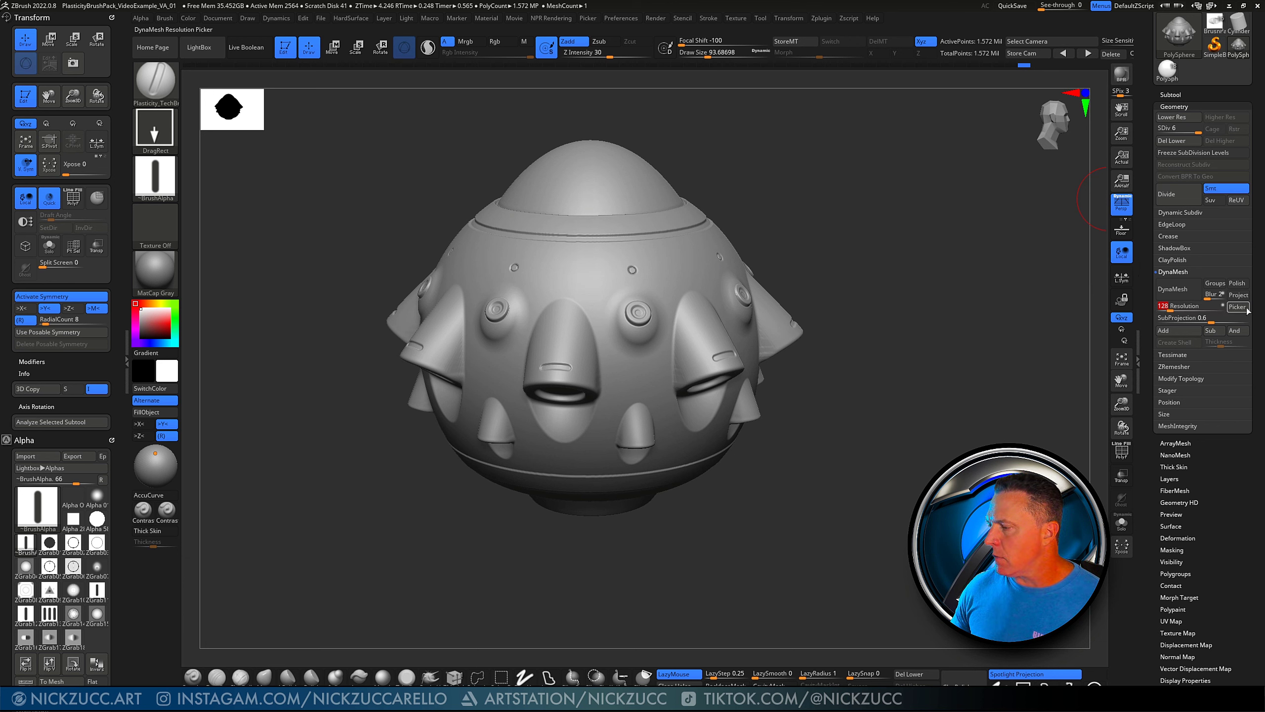
left_click(1239, 307)
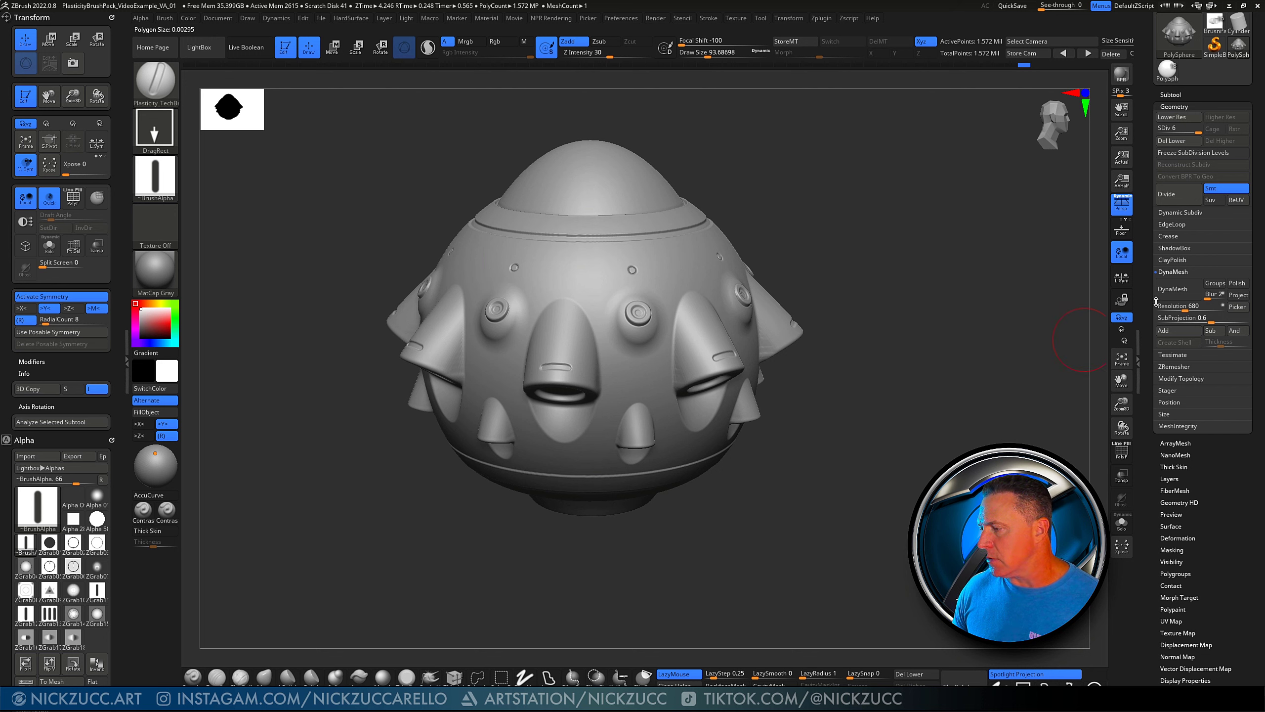
left_click(1173, 289)
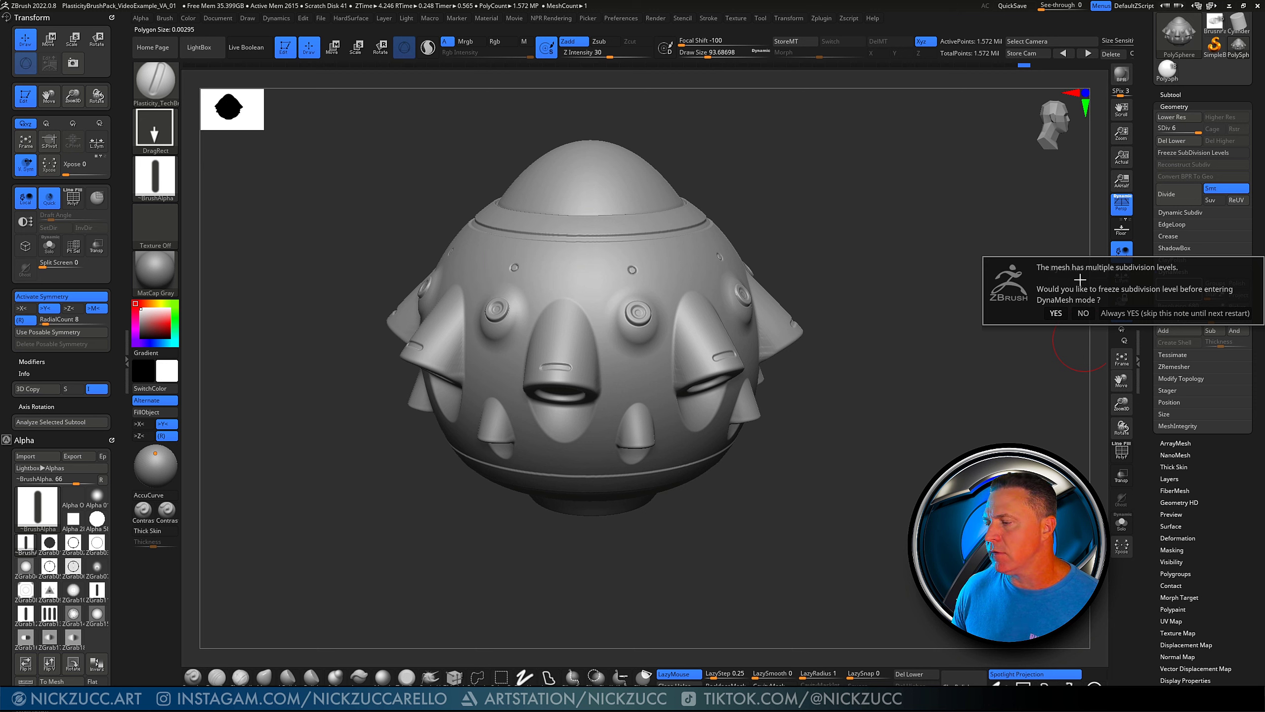
left_click(1083, 313)
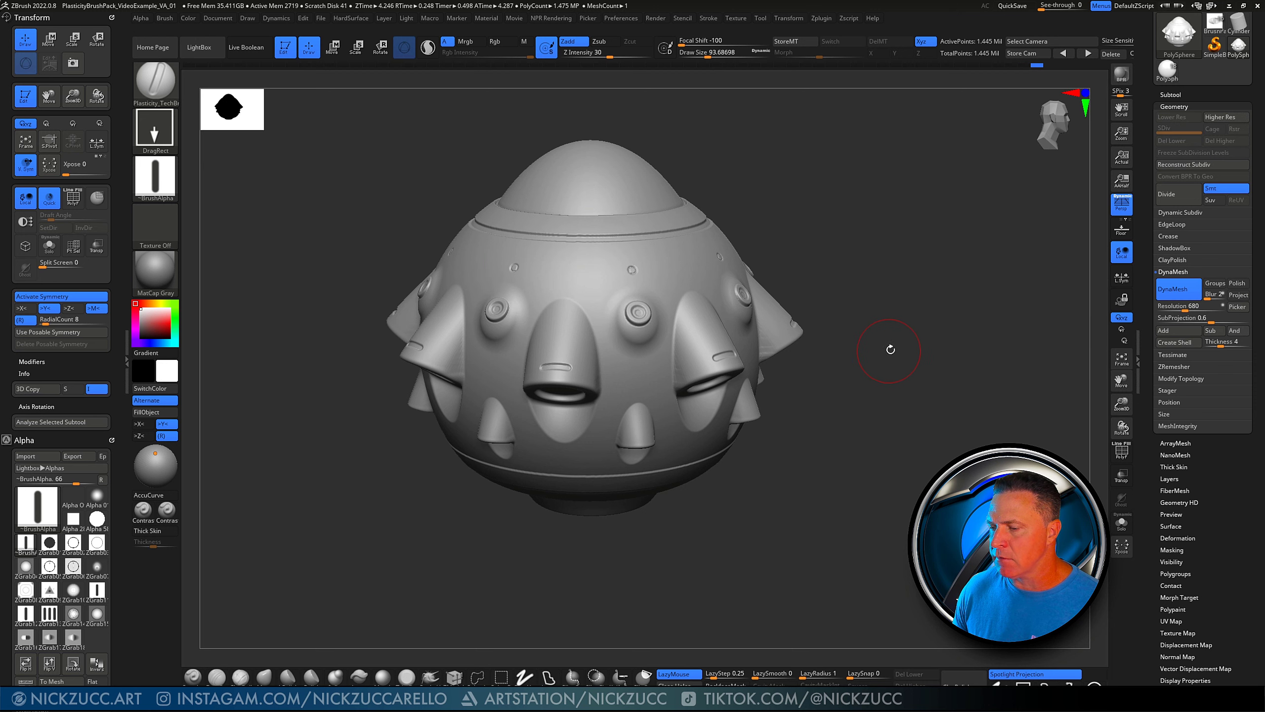
left_click_drag(893, 350, 898, 361)
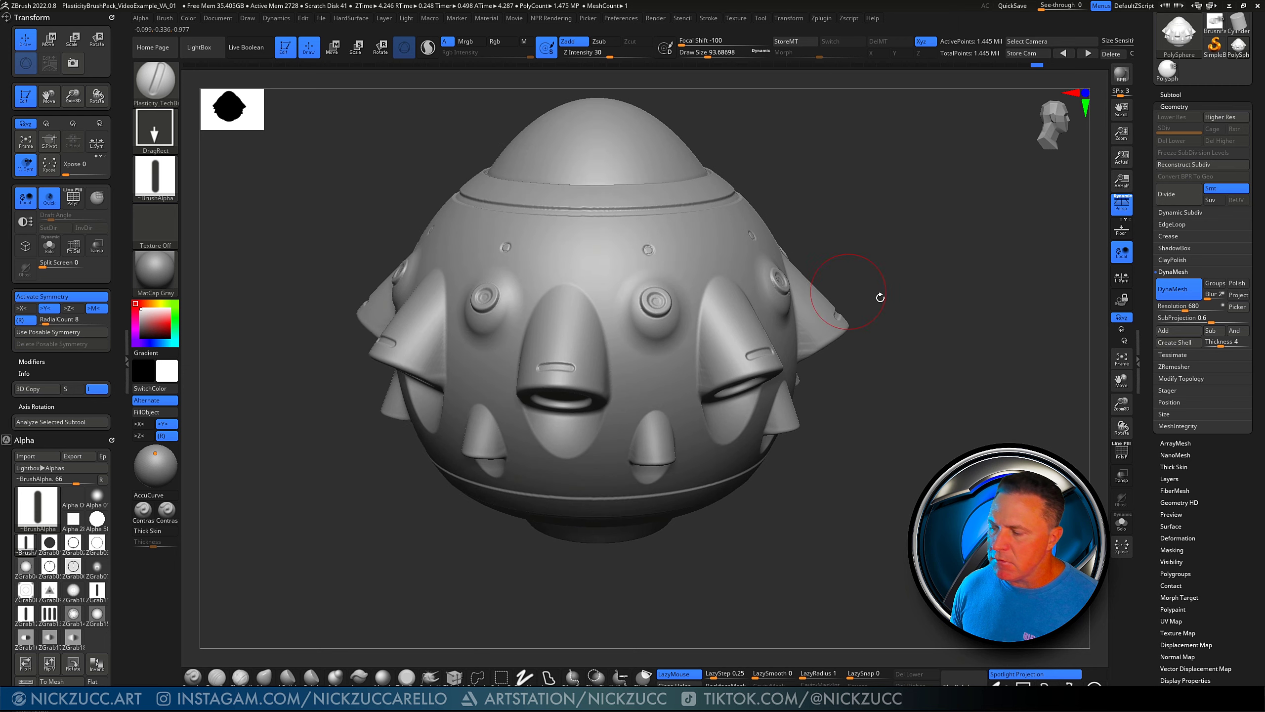
key("ctrl+z")
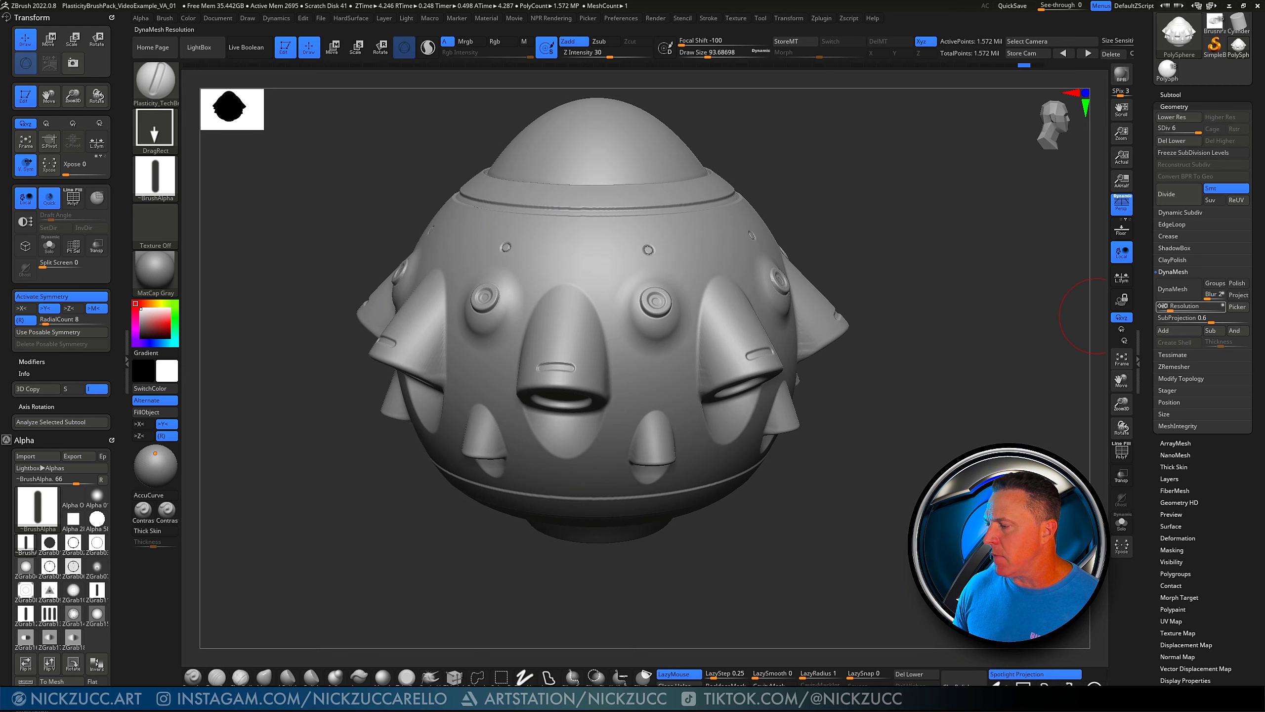
Try DynaMesh at a resolution of 1008 sampled near the upper band, without freezing subdivision levels
left_click(1237, 306)
left_click(698, 249)
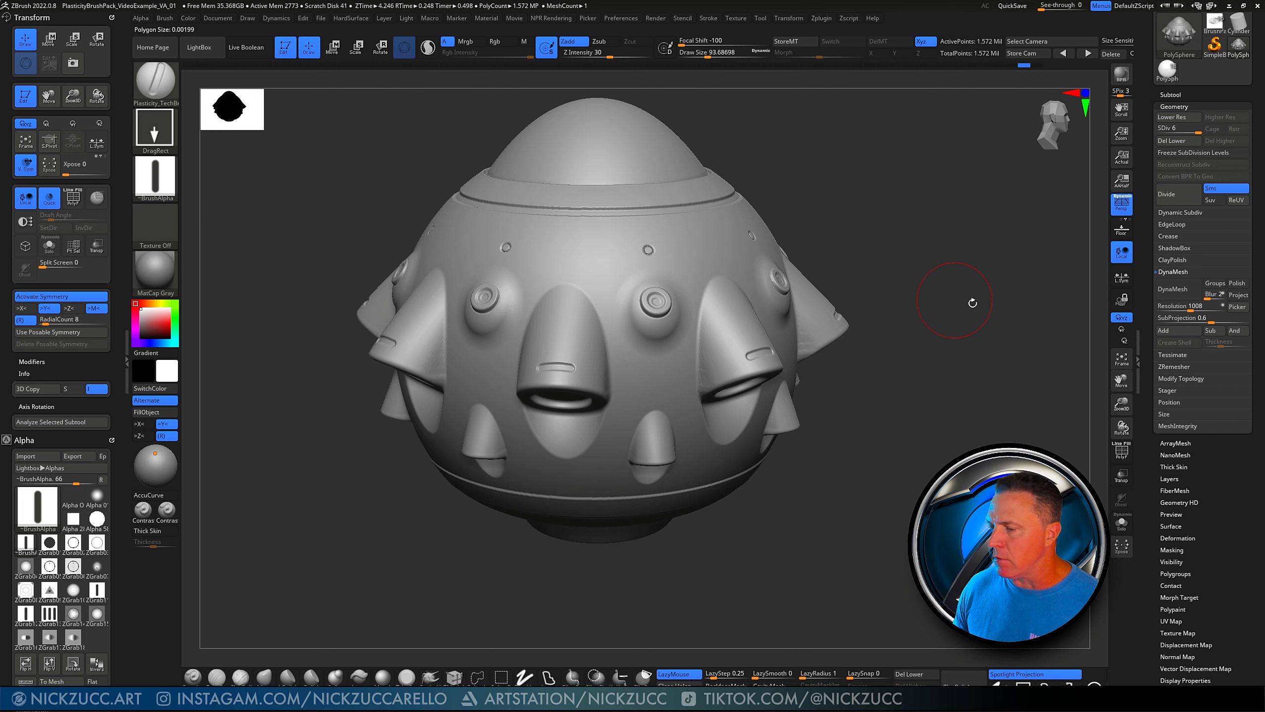
left_click(1171, 292)
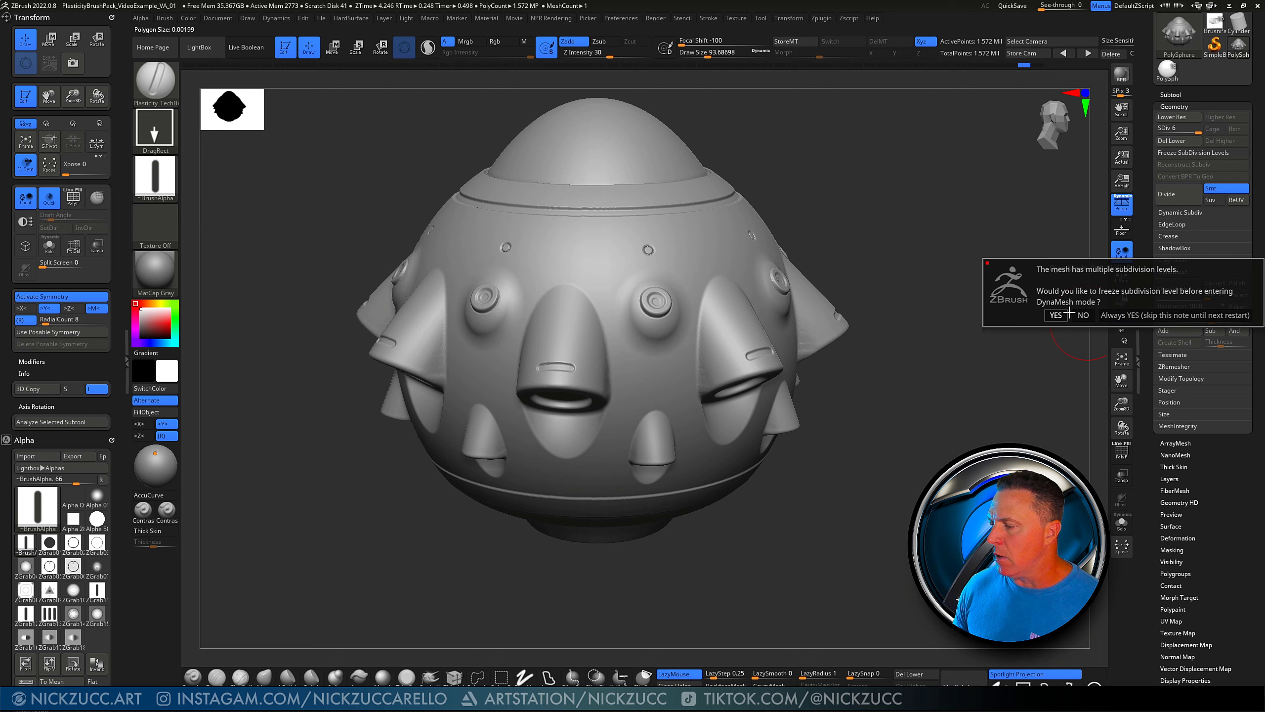
left_click(1083, 314)
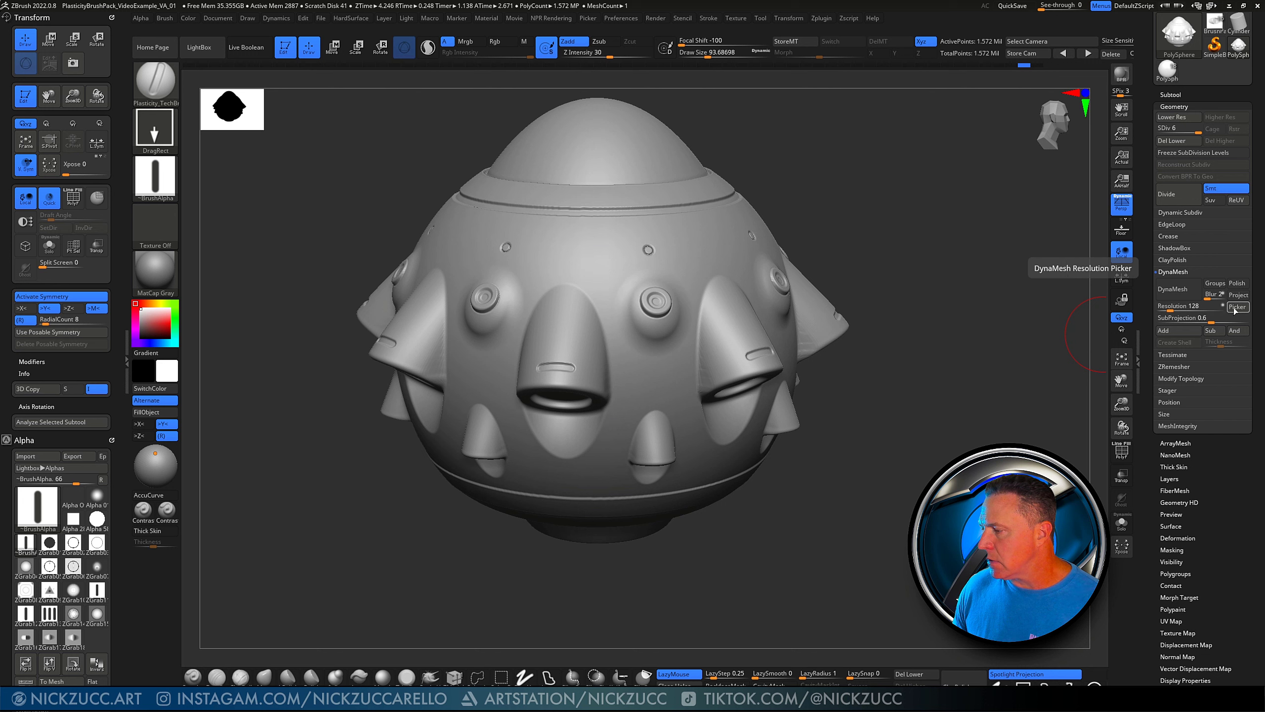
Convert the model to DynaMesh at resolution 2504 with Blur 0, without freezing the subdivision levels
left_click_drag(1236, 308, 1087, 325)
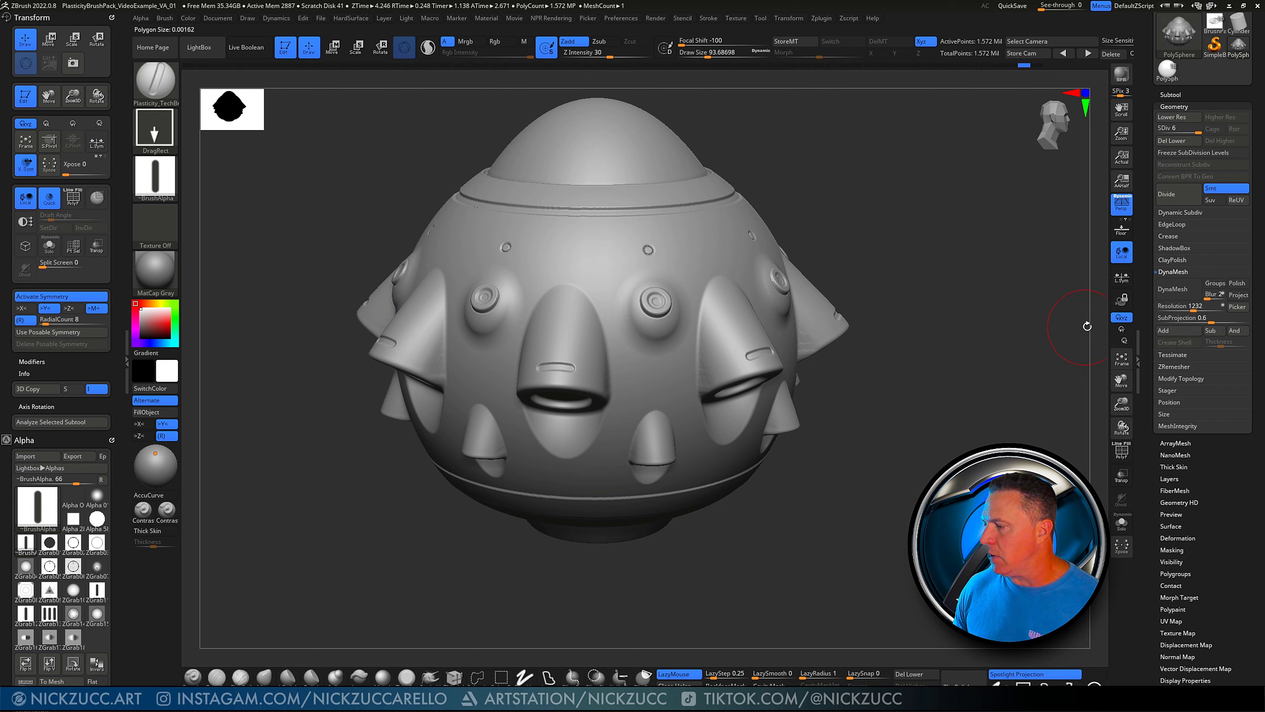
left_click(1177, 307)
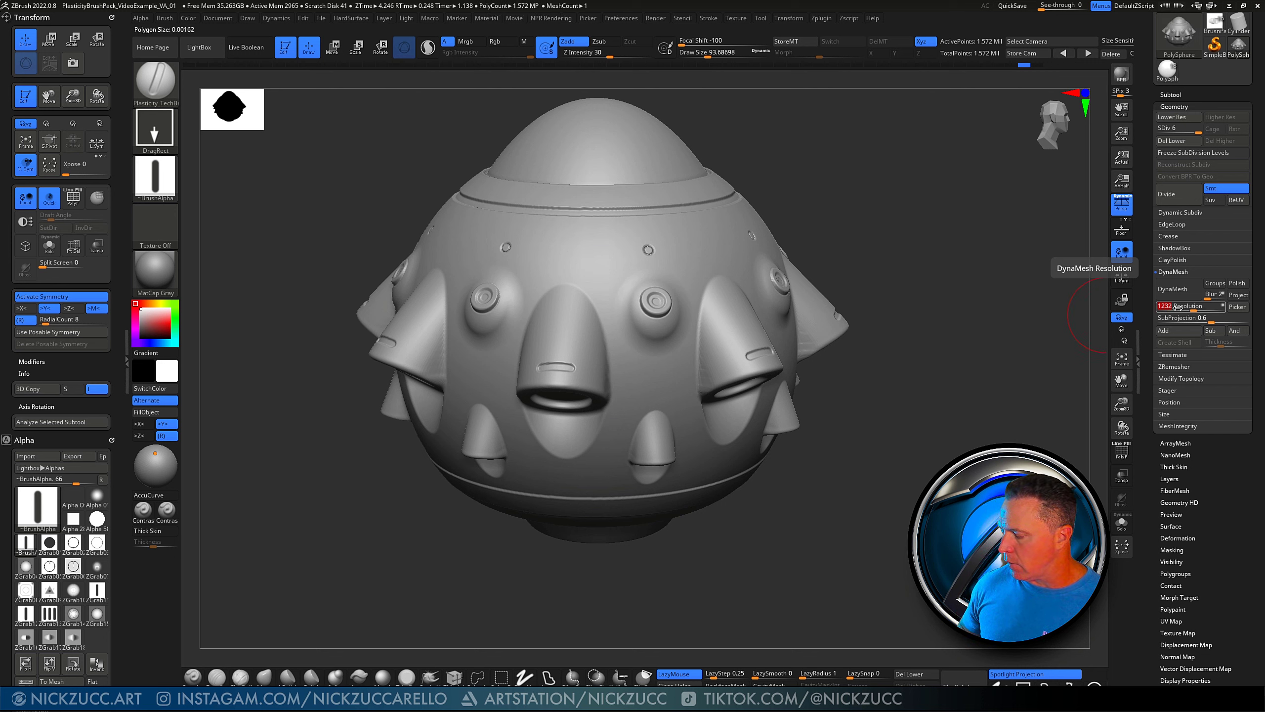
type("2504")
key("Tab")
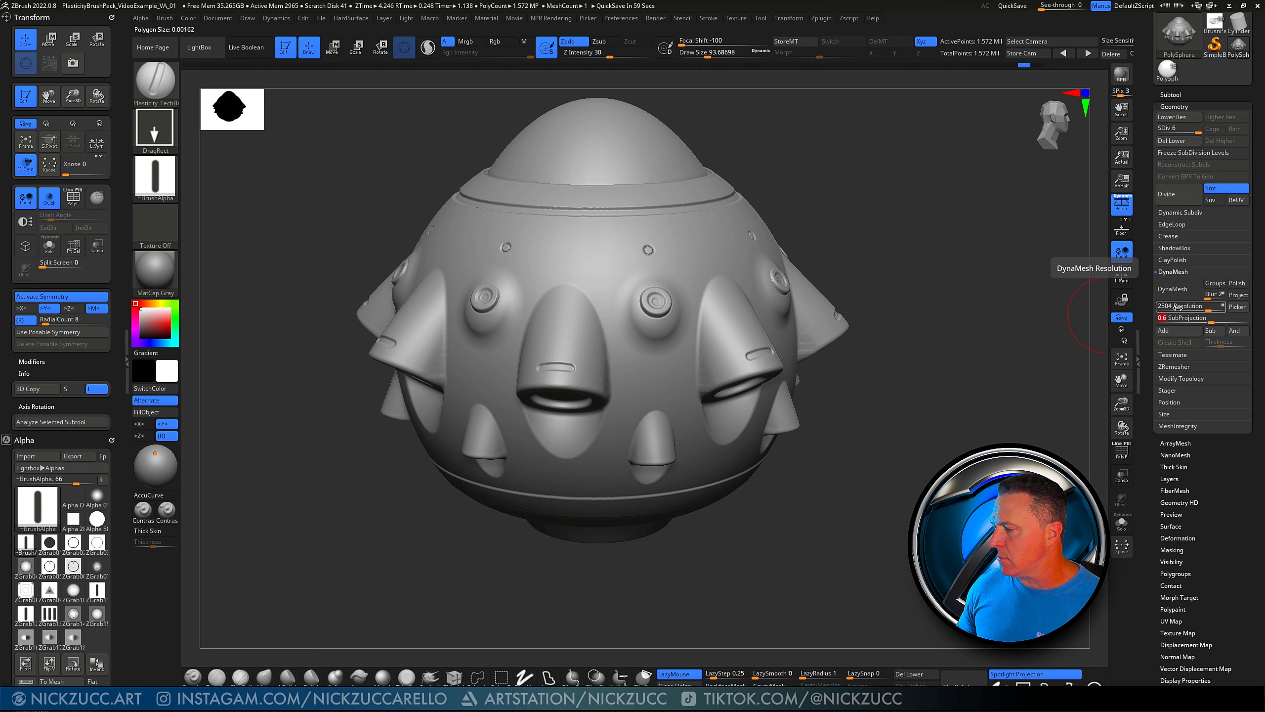
left_click(1214, 294)
type("0")
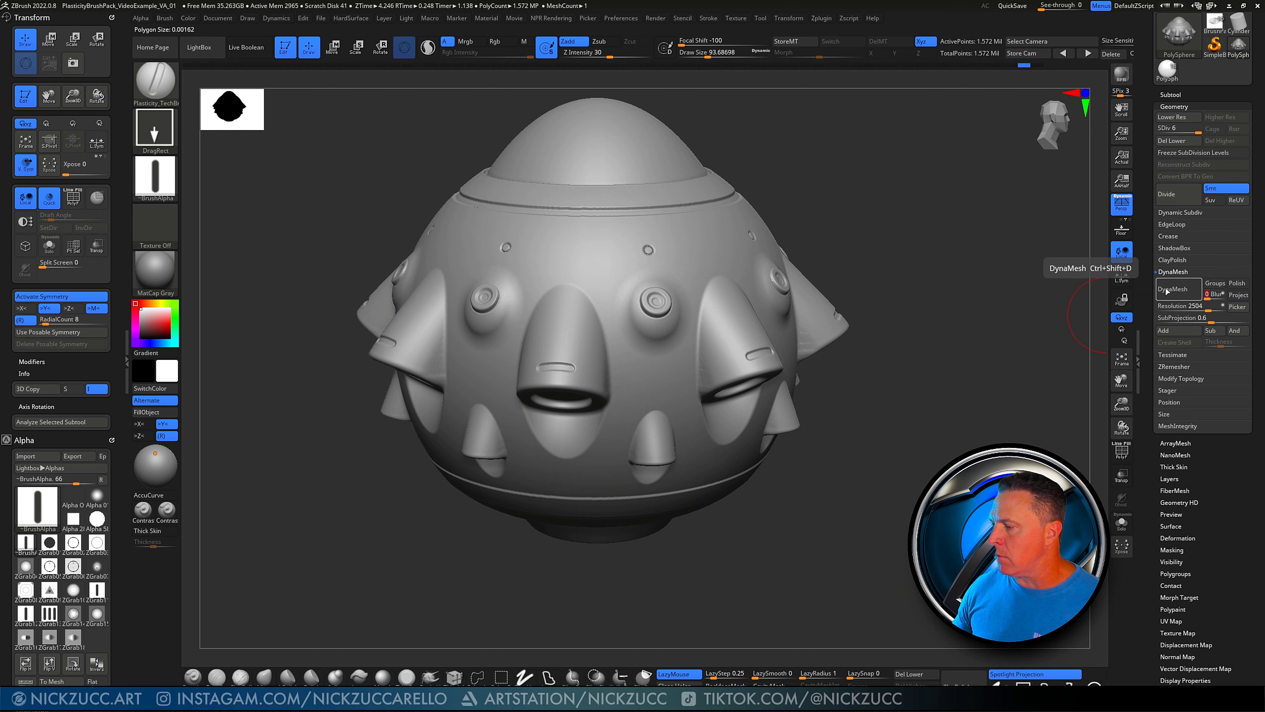
left_click(1173, 289)
left_click(1081, 310)
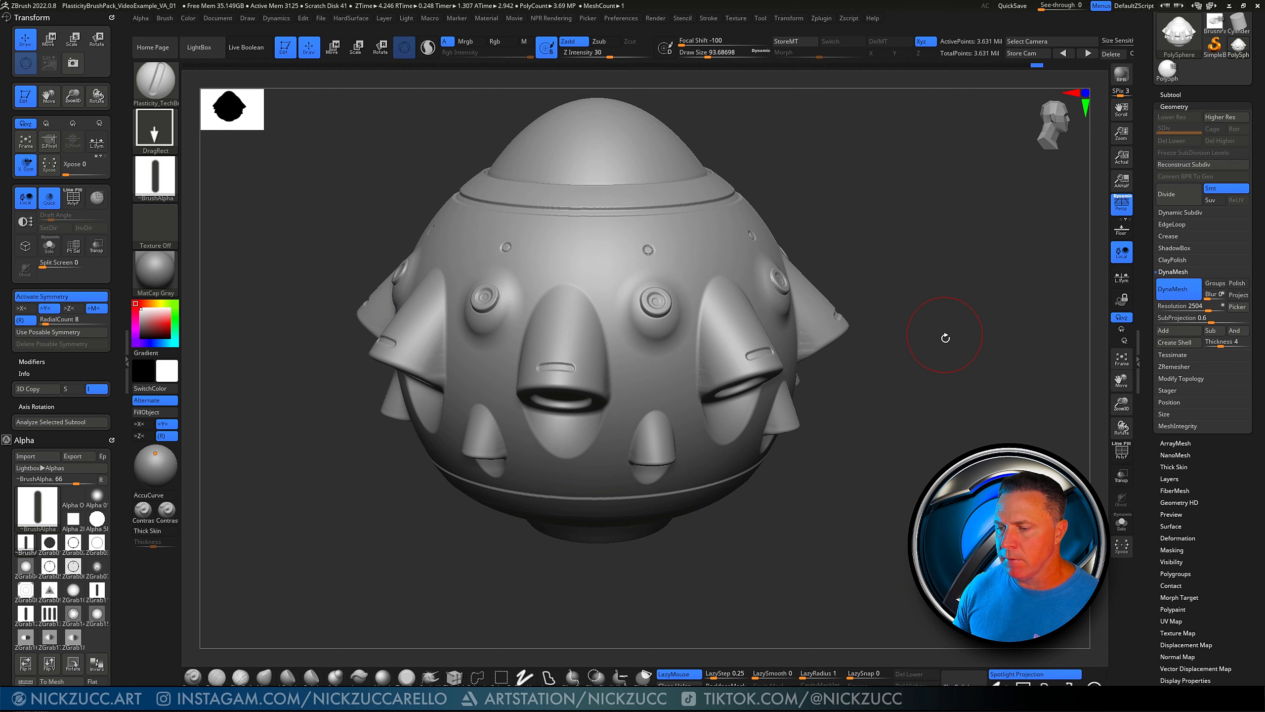
Mask the surface along one side of the large protrusions, invert and soften the mask, polish the exposed areas, and clear the mask
mouse_move(946, 338)
left_mouse_down()
mouse_move(946, 399)
mouse_move(912, 438)
mouse_move(822, 419)
left_mouse_up()
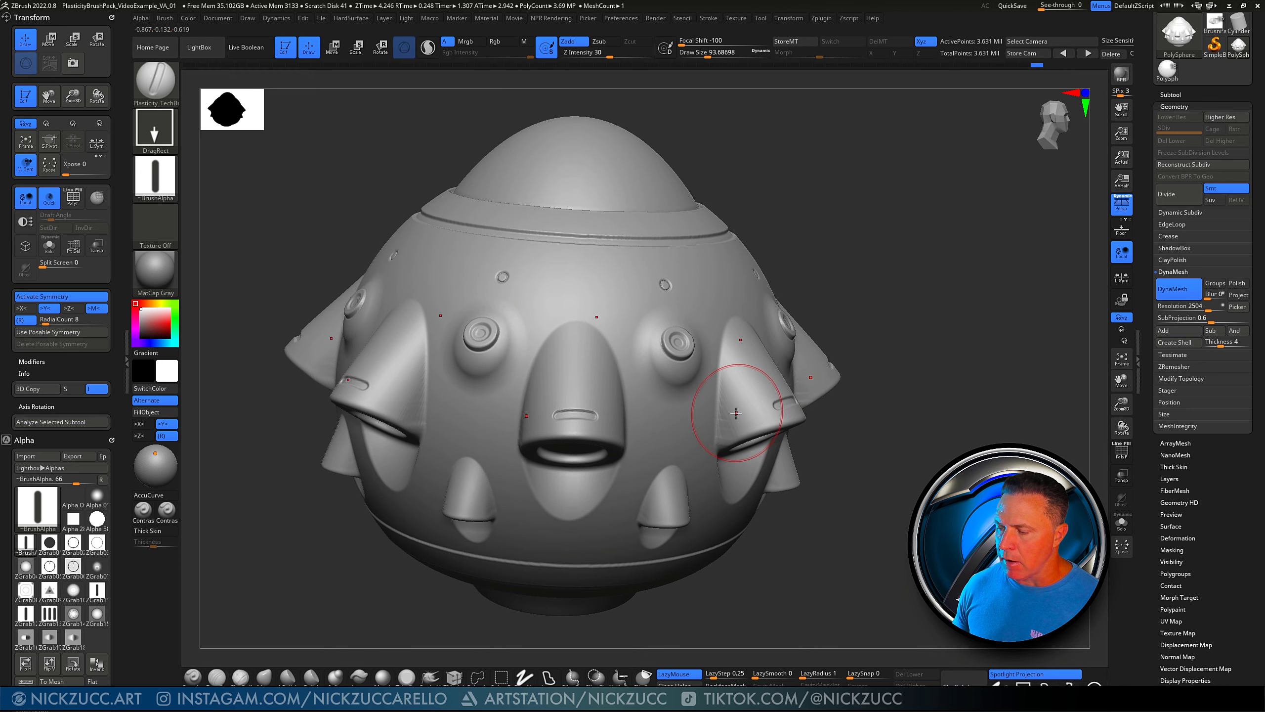
left_click(722, 429, "ctrl")
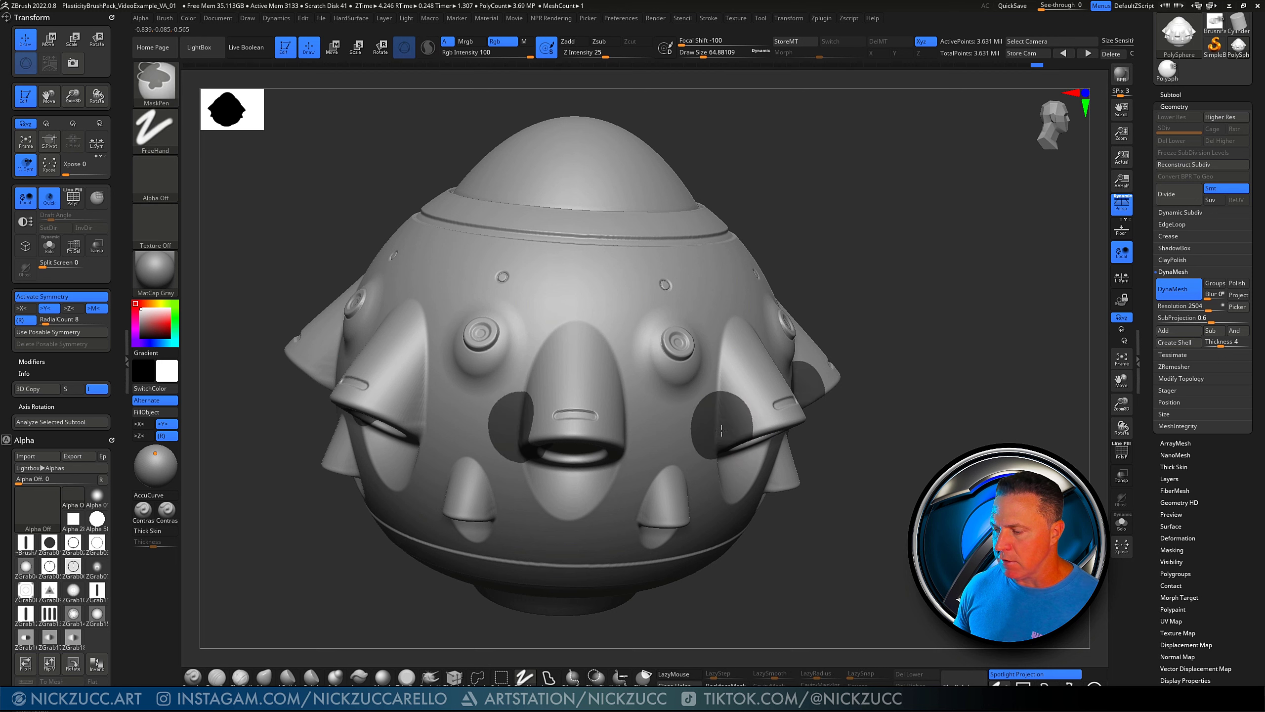
left_click_drag(721, 430, 727, 381, "ctrl")
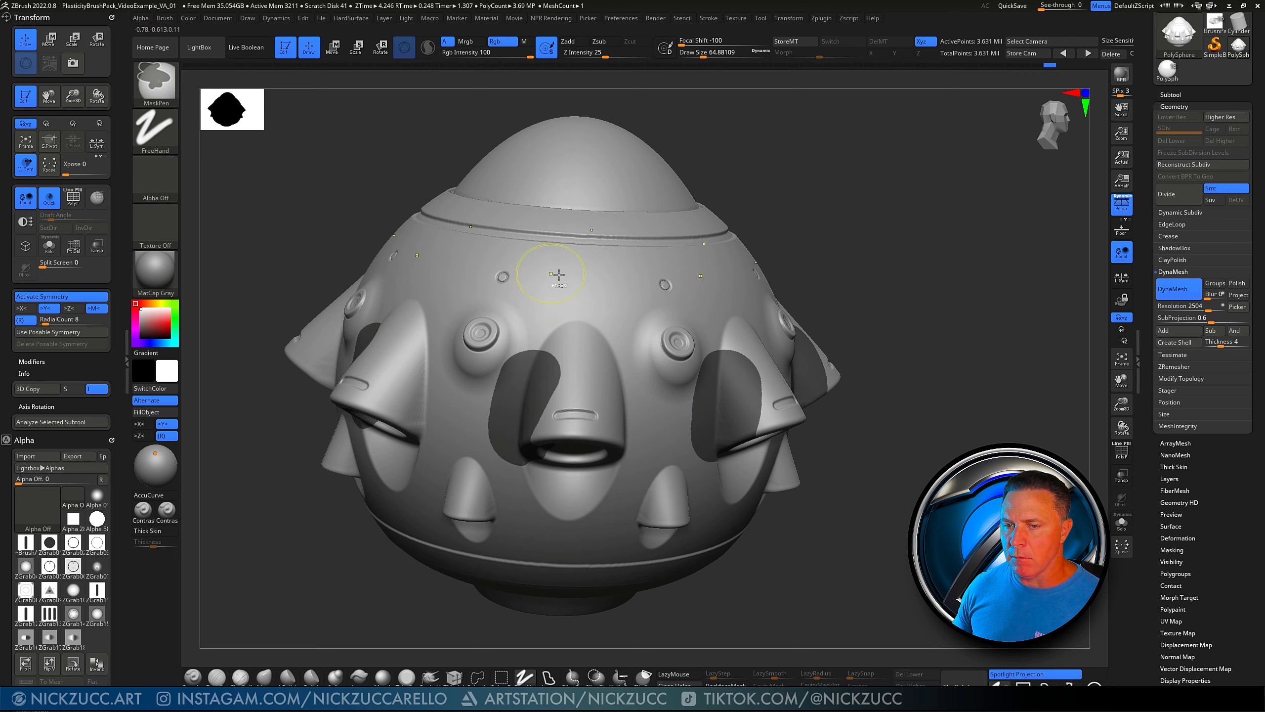
left_click(846, 264, "ctrl")
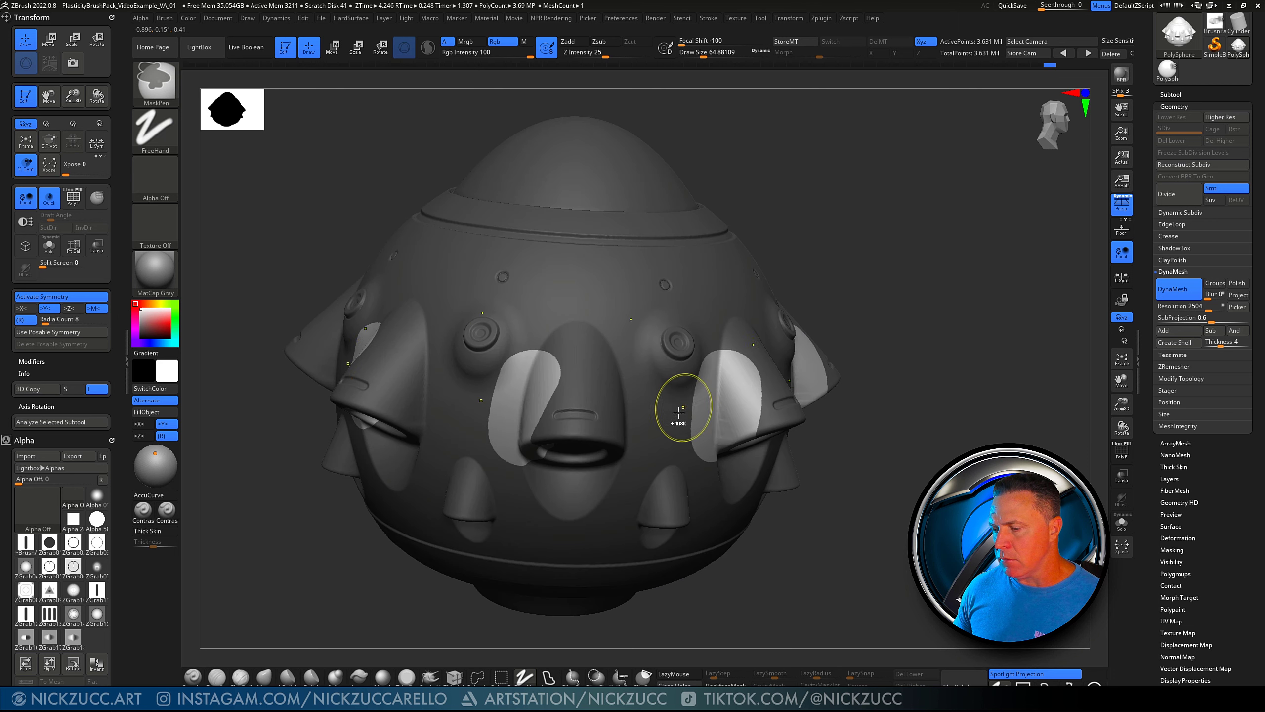
left_click(700, 325, "ctrl")
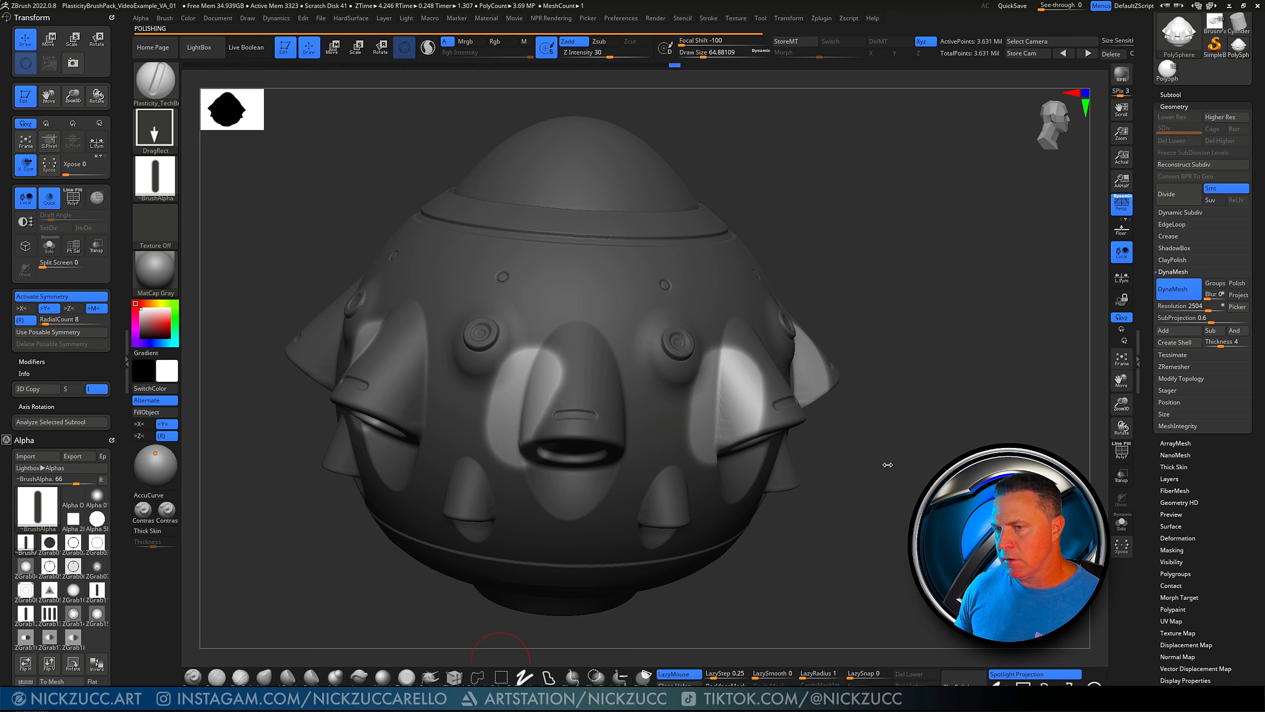
left_click_drag(918, 483, 931, 484)
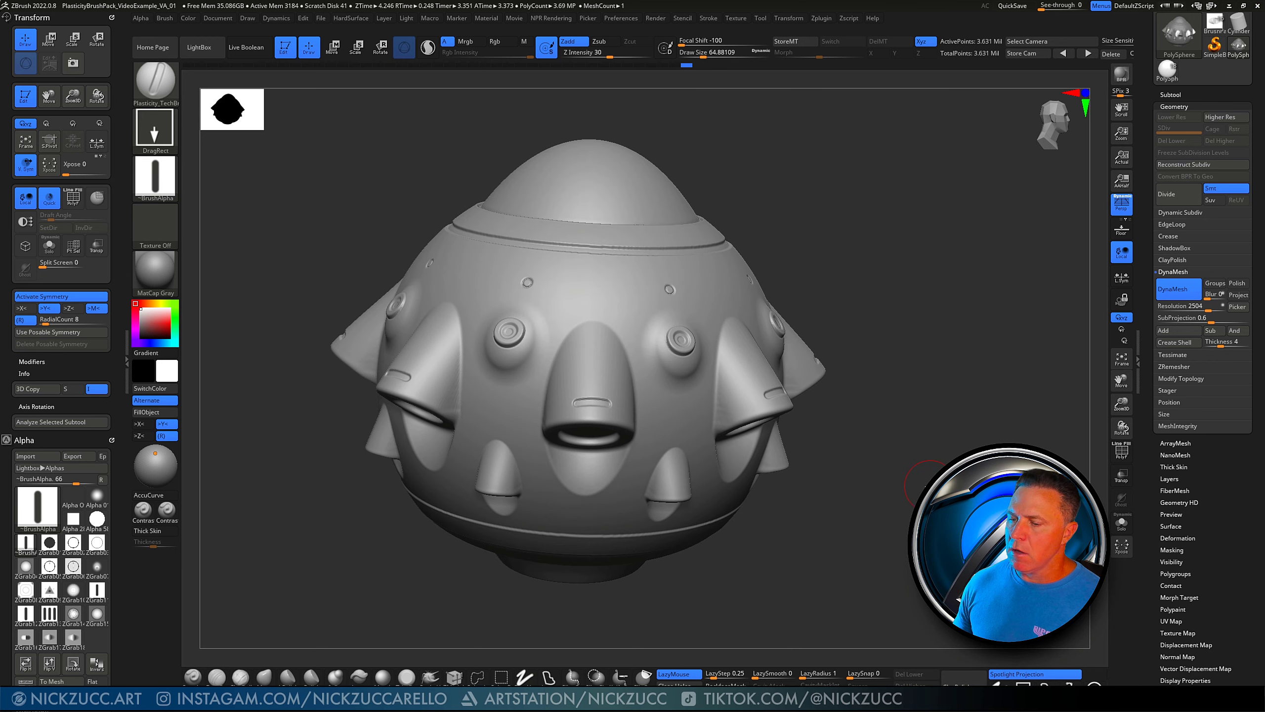
left_click_drag(932, 302, 949, 328)
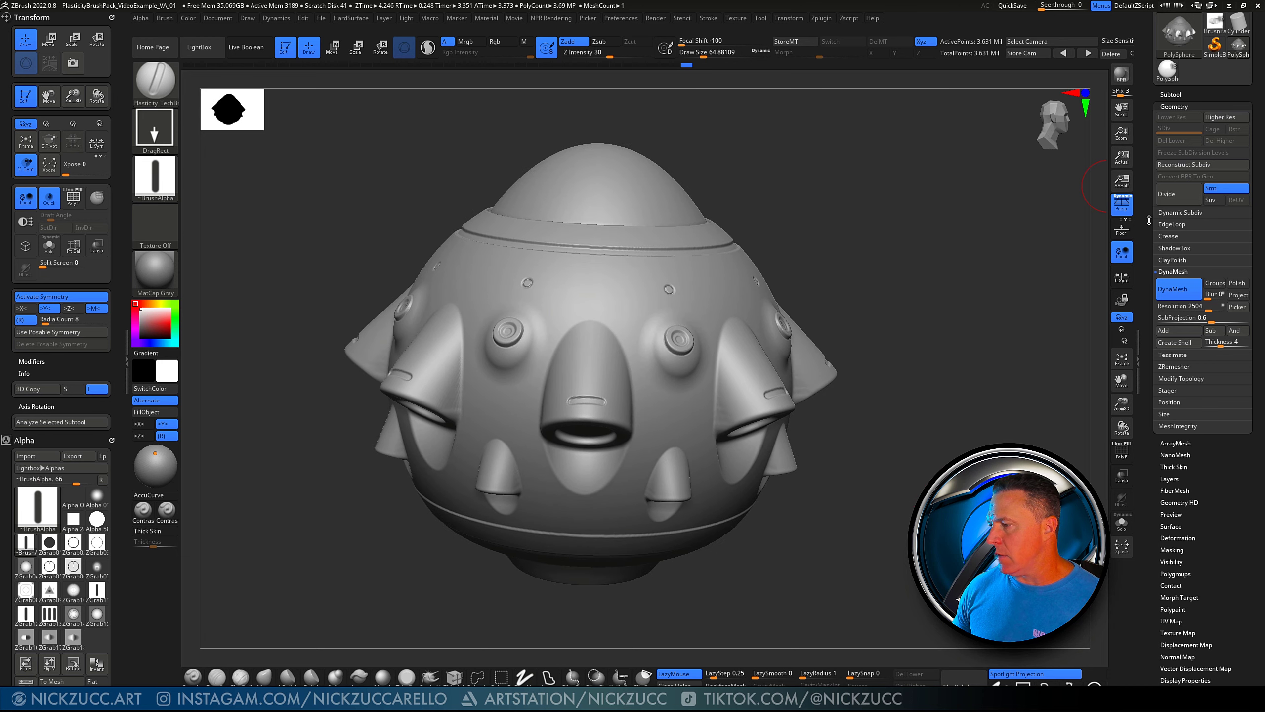
Apply ClayPolish to the whole model using the existing settings and inspect the edges of the stamped details
left_click_drag(1144, 220, 1148, 176)
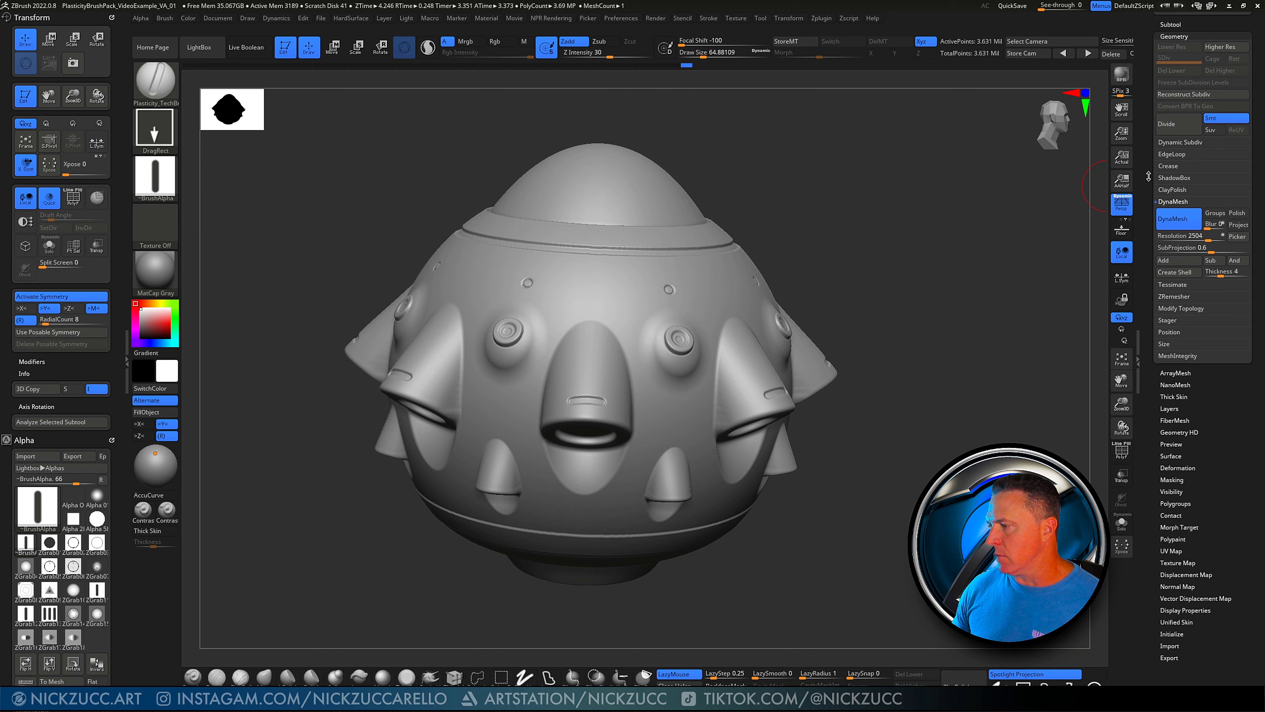
left_click(1173, 190)
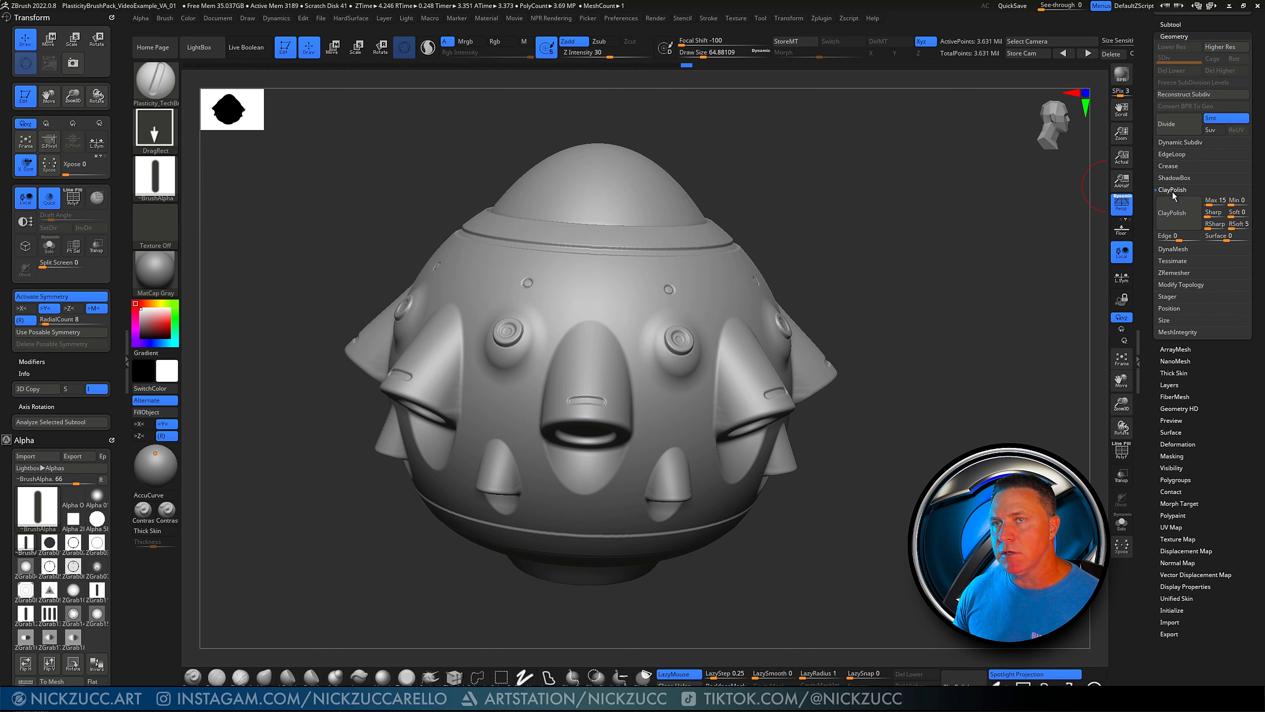
left_click(1188, 221)
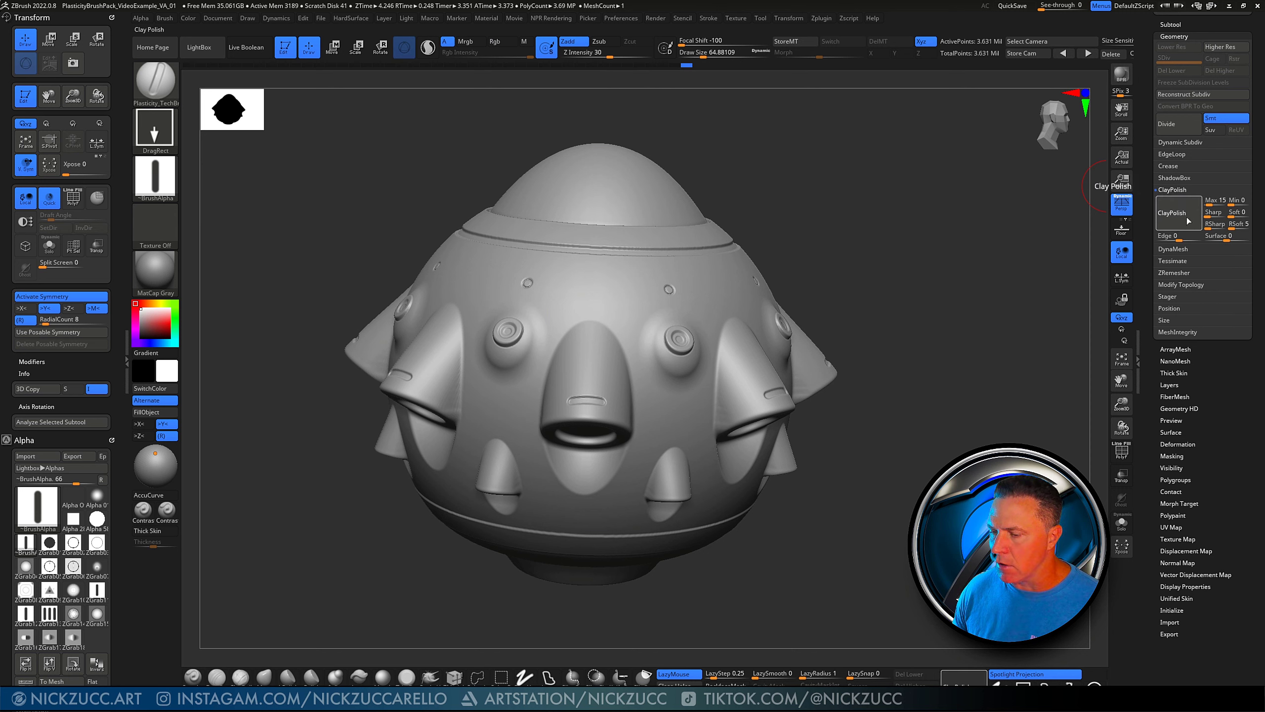
left_click_drag(889, 283, 861, 474)
mouse_move(917, 535)
left_mouse_down()
mouse_move(871, 517)
mouse_move(905, 500)
mouse_move(883, 370)
mouse_move(897, 466)
mouse_move(874, 413)
mouse_move(873, 397)
mouse_move(892, 396)
mouse_move(873, 459)
mouse_move(970, 406)
mouse_move(876, 481)
mouse_move(919, 431)
mouse_move(945, 424)
left_mouse_up()
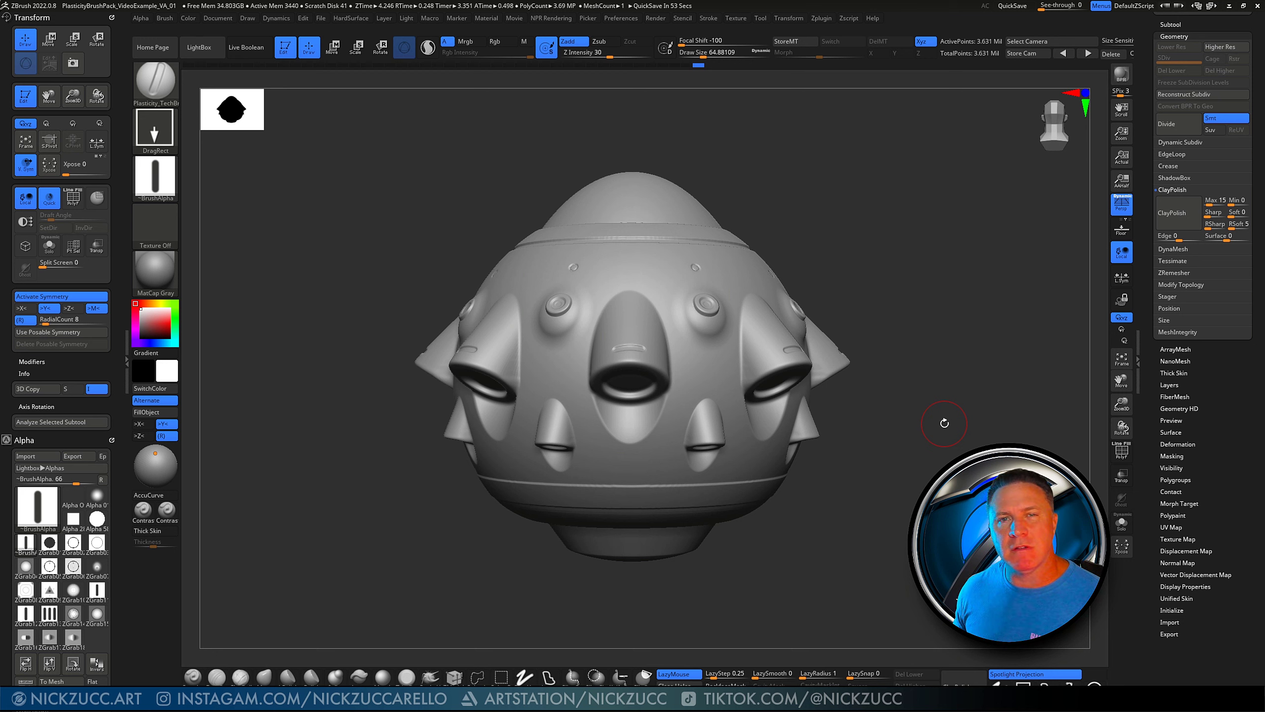
left_click_drag(944, 295, 941, 315)
Duplicate the PolySphere subtool, make the copy active, and isolate it with Solo mode
left_click_drag(1254, 79, 1253, 252)
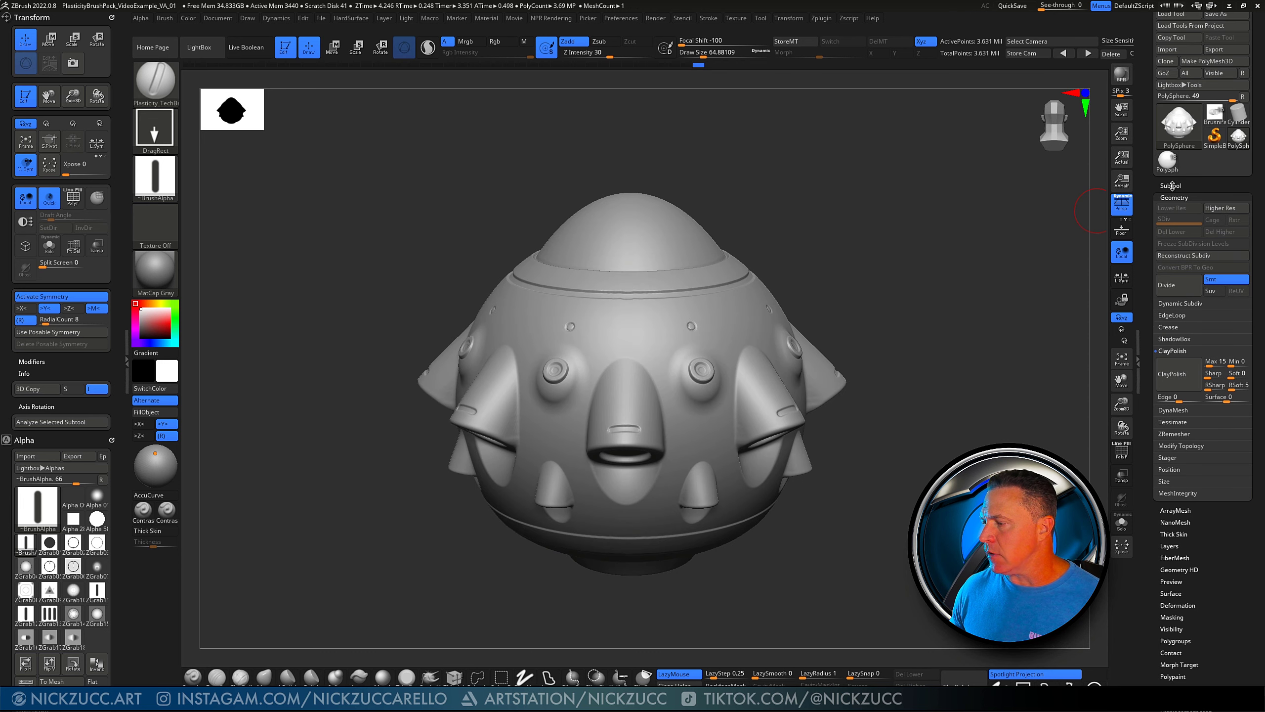
left_click(1170, 186)
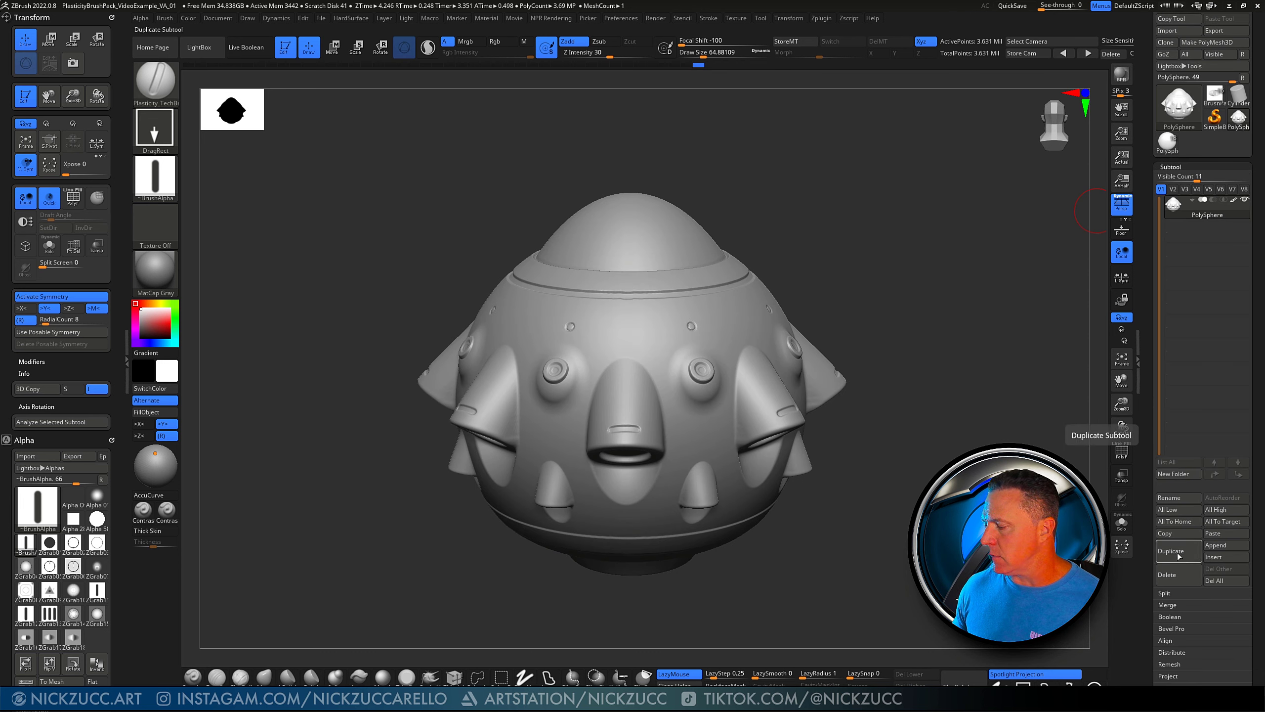
left_click(1193, 544)
left_click(1121, 522)
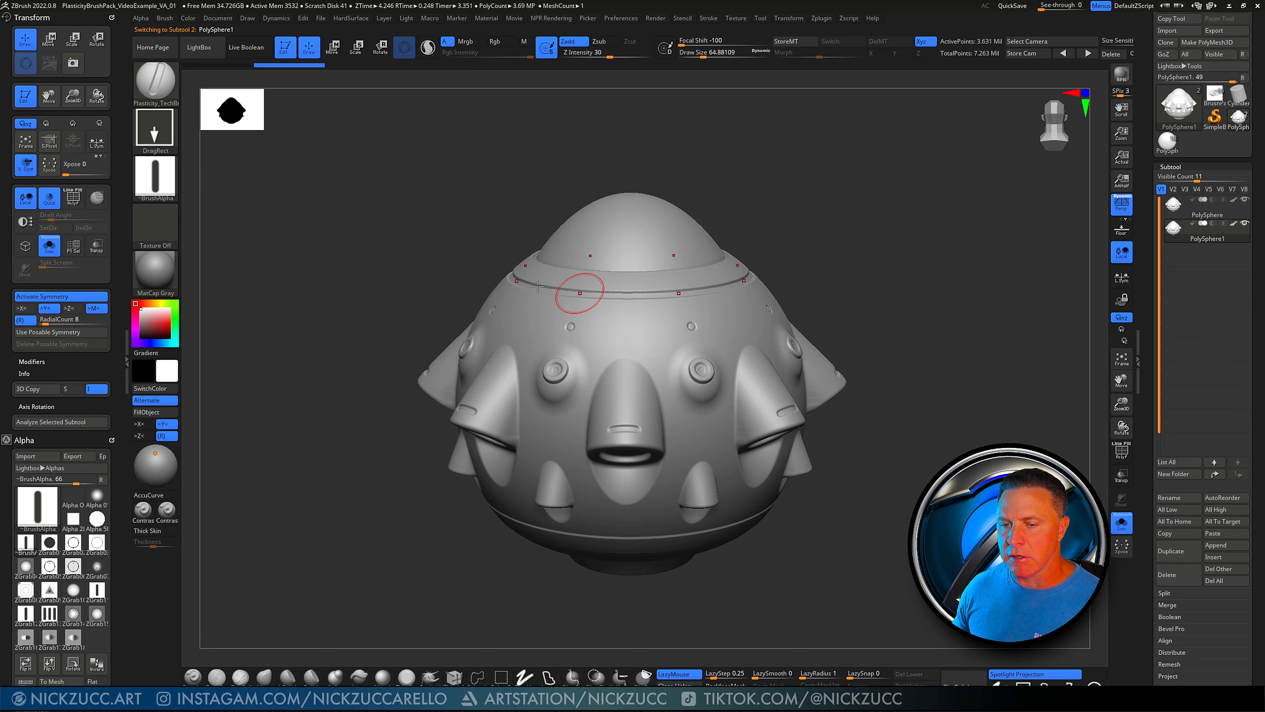
Dock the Zplugin palette and pre-process the mesh with Decimation Master
left_click(822, 18)
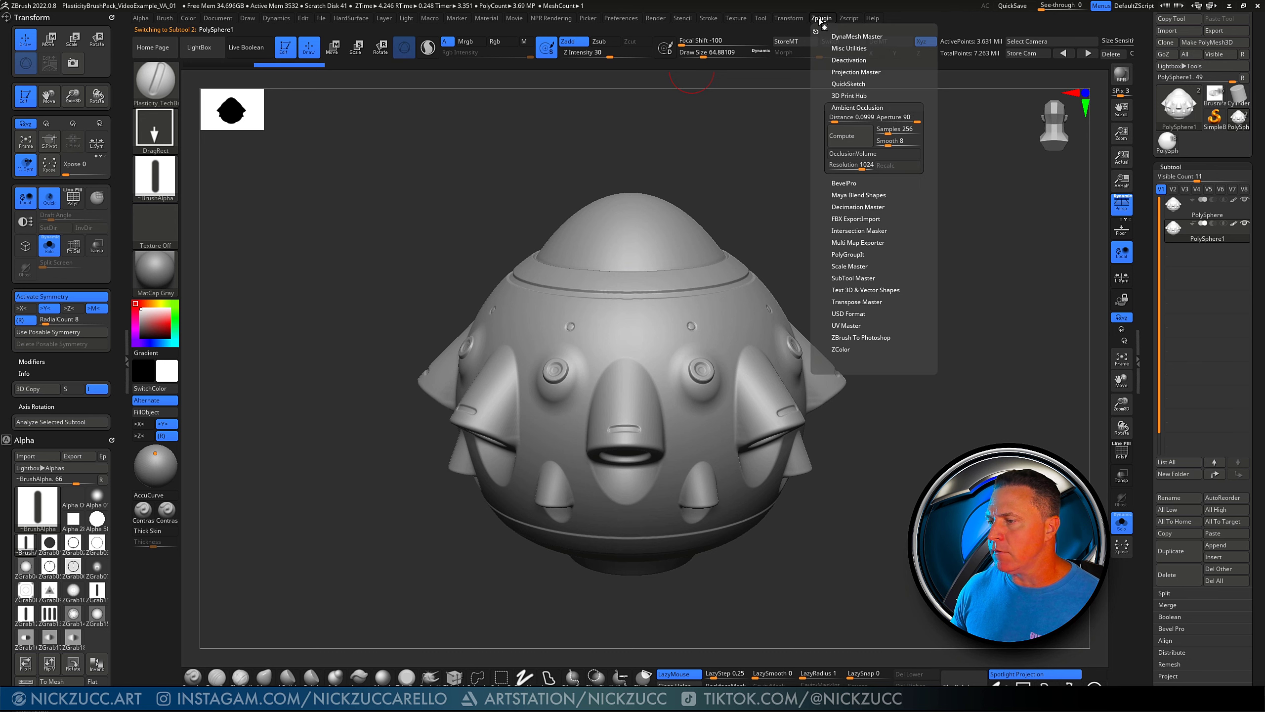
left_click_drag(430, 132, 14, 76)
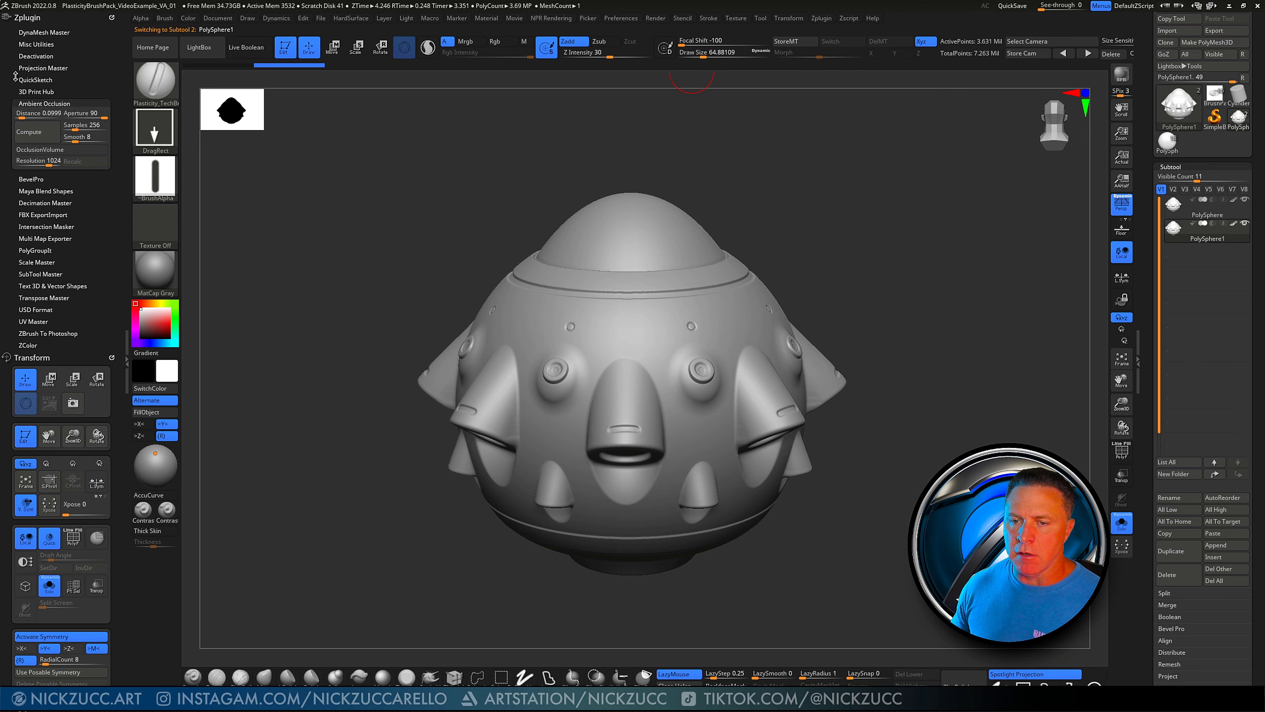
left_click(43, 202)
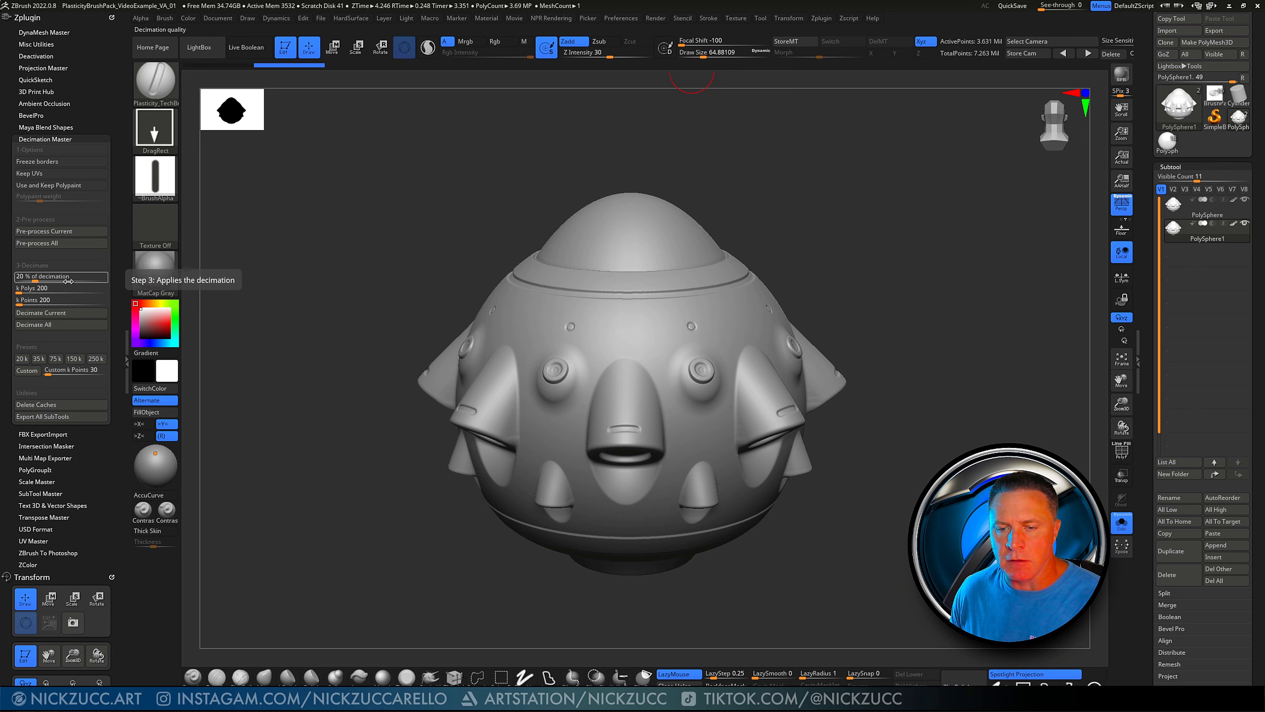
left_click(78, 243)
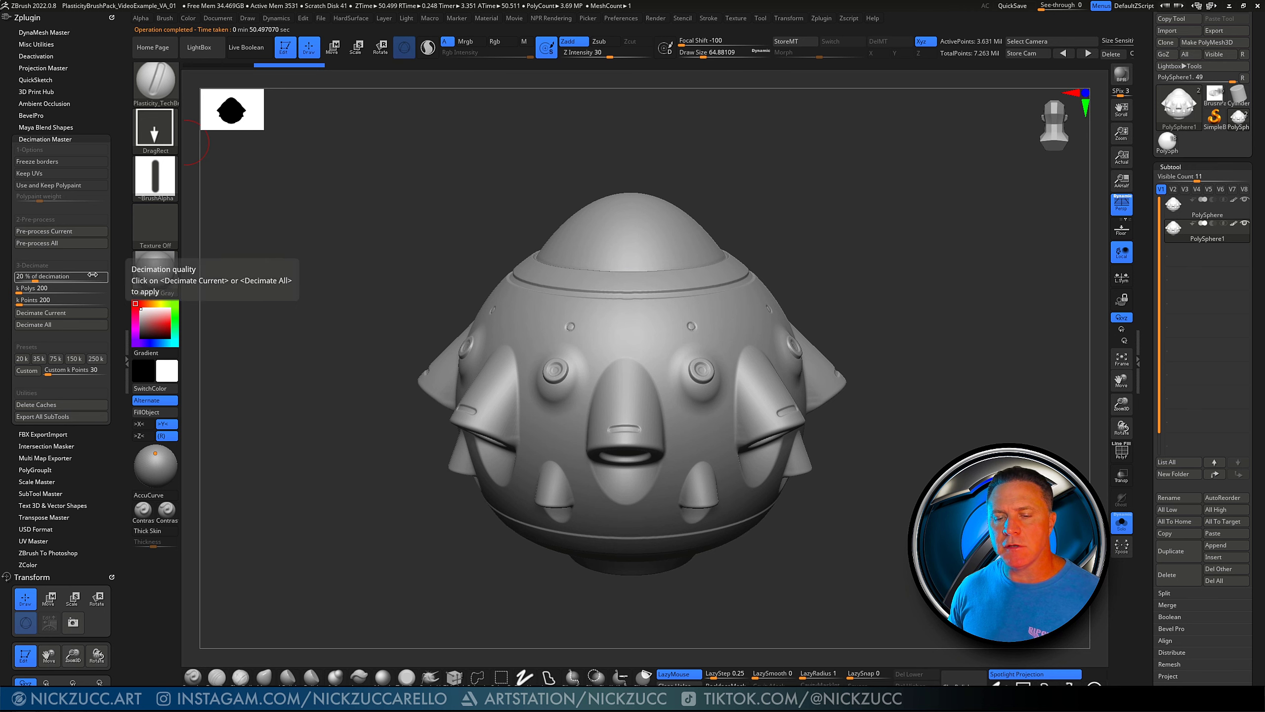
Set the decimation target to 15 k Polys, decimate the current subtool, and inspect the low-poly result
left_click(60, 290)
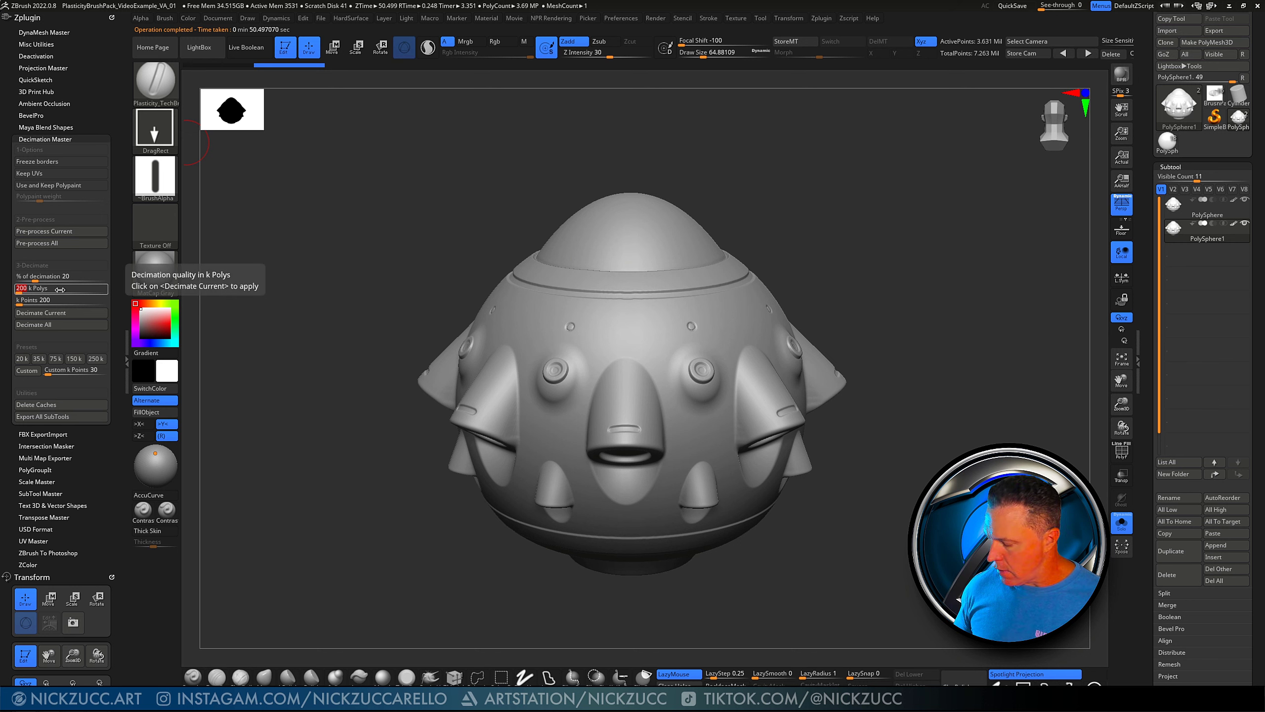
type("15")
key("Return")
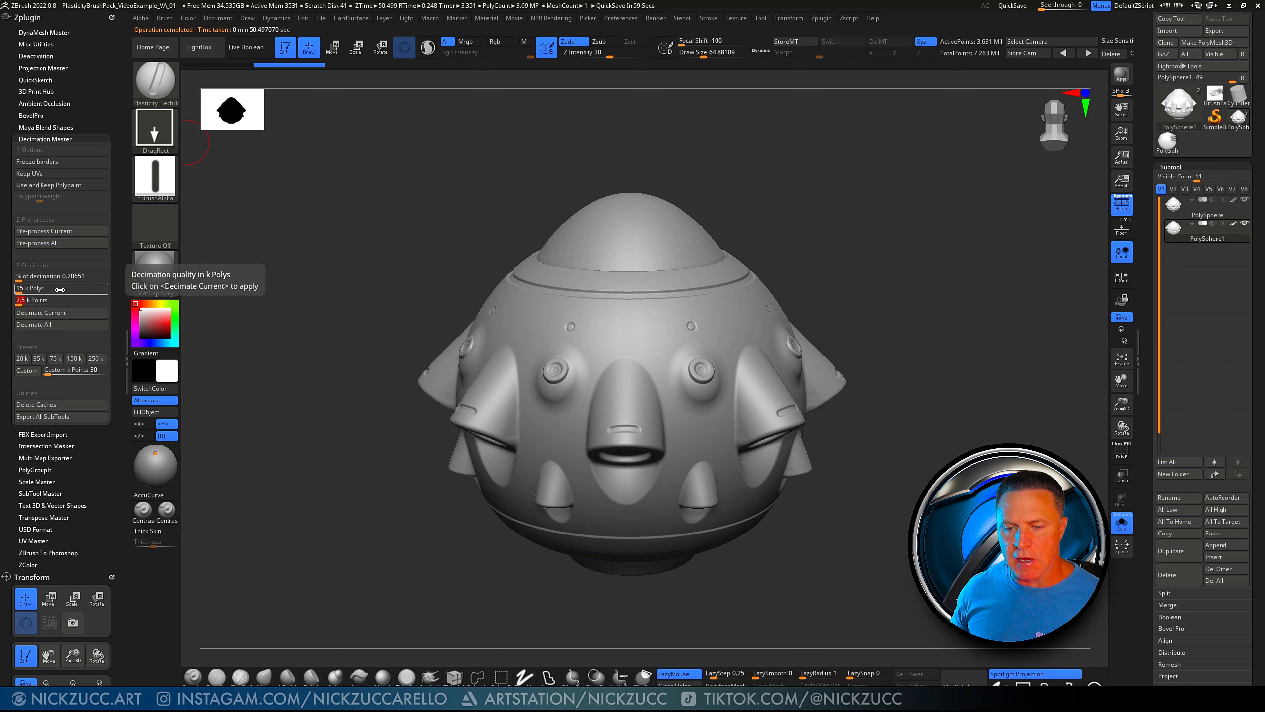
left_click(55, 312)
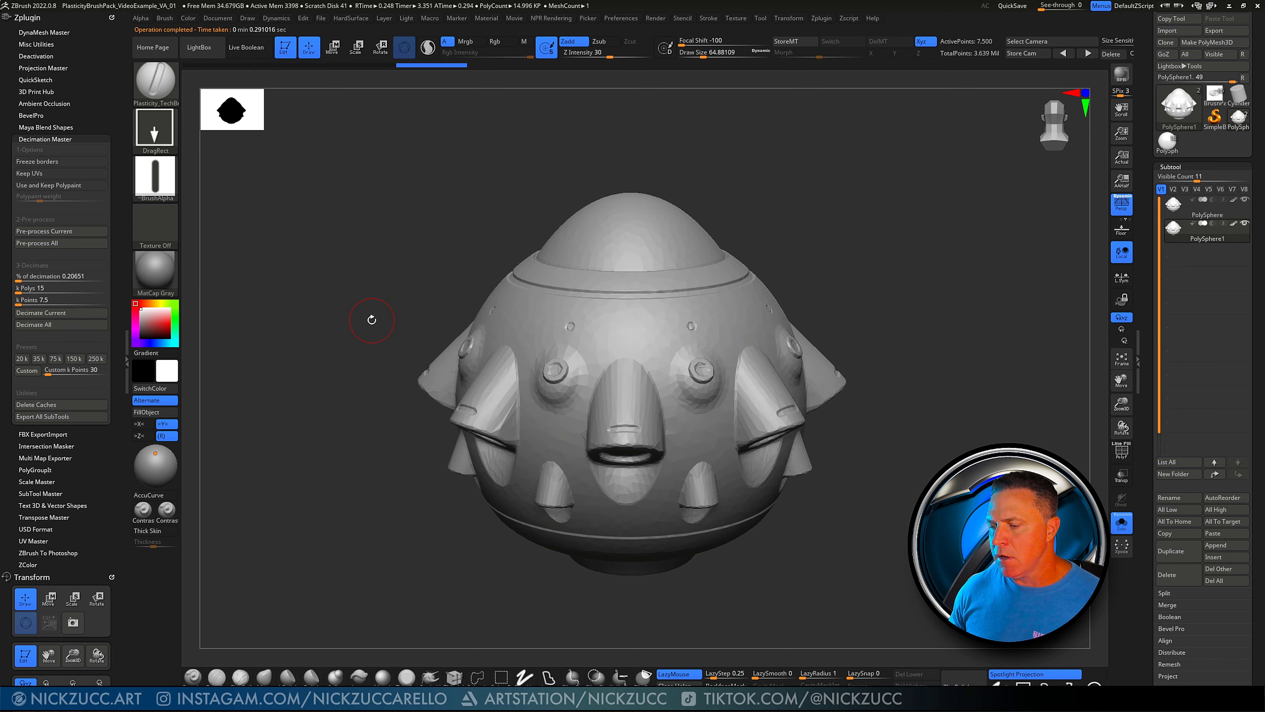
left_click_drag(369, 316, 421, 435)
left_click_drag(867, 339, 883, 316, "alt")
left_click_drag(842, 275, 877, 294)
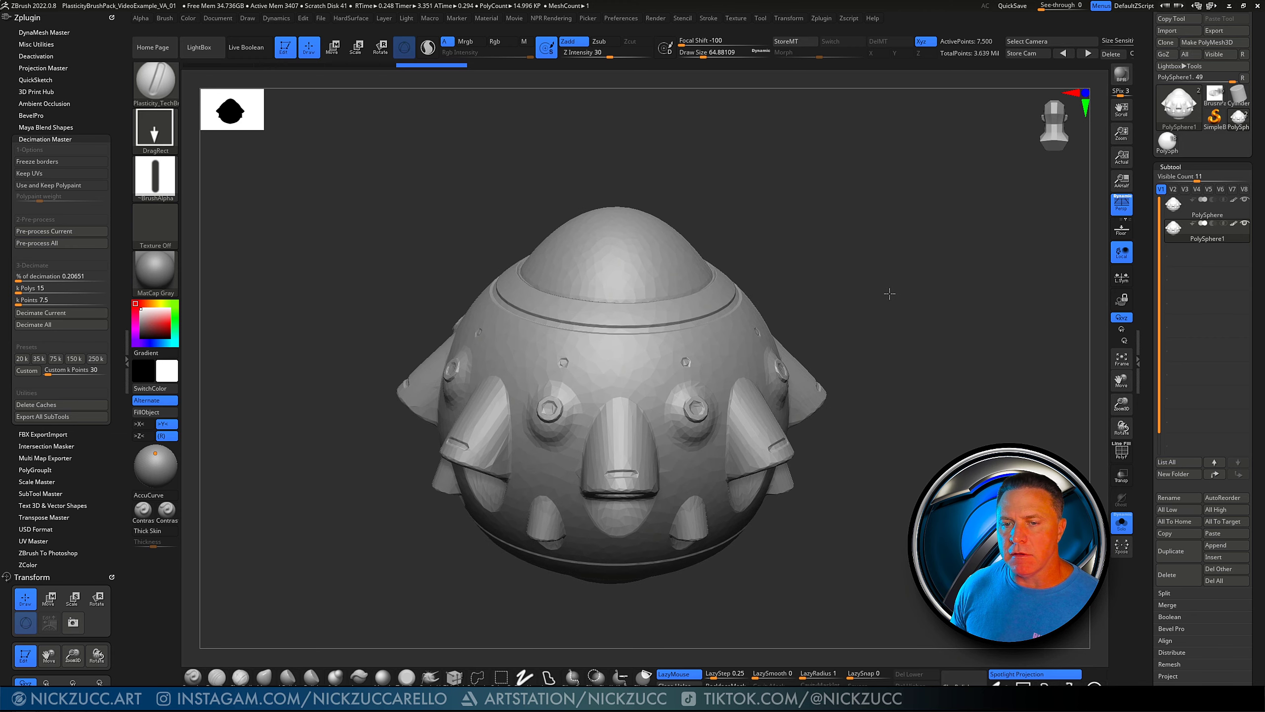
Unwrap the decimated subtool in UV Master with Symmetry turned off
left_click(53, 139)
left_click(30, 257)
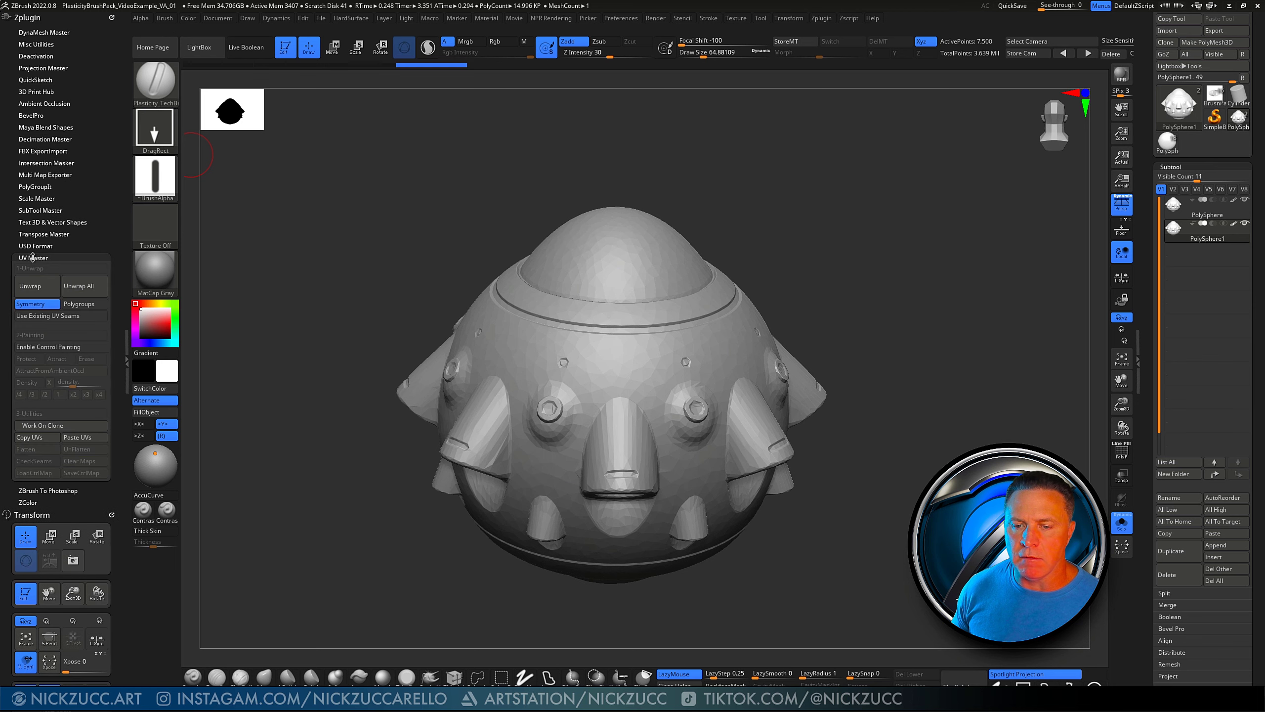
left_click(47, 307)
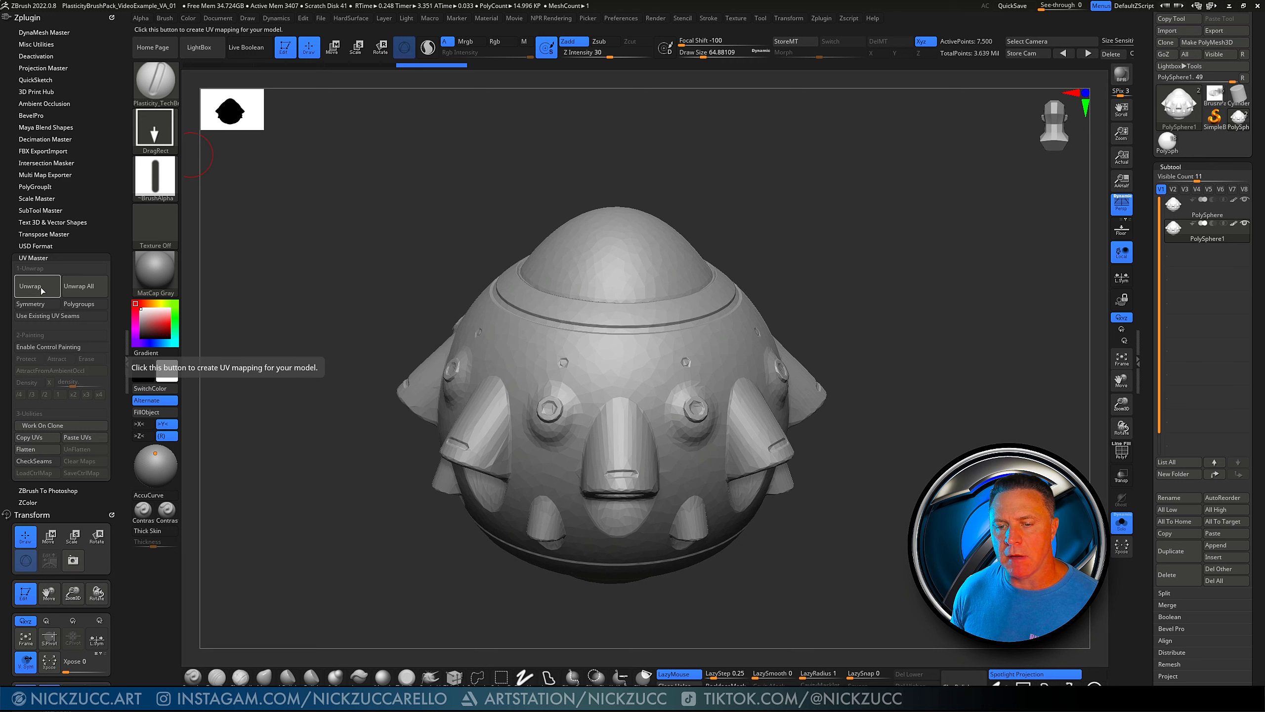
left_click(43, 290)
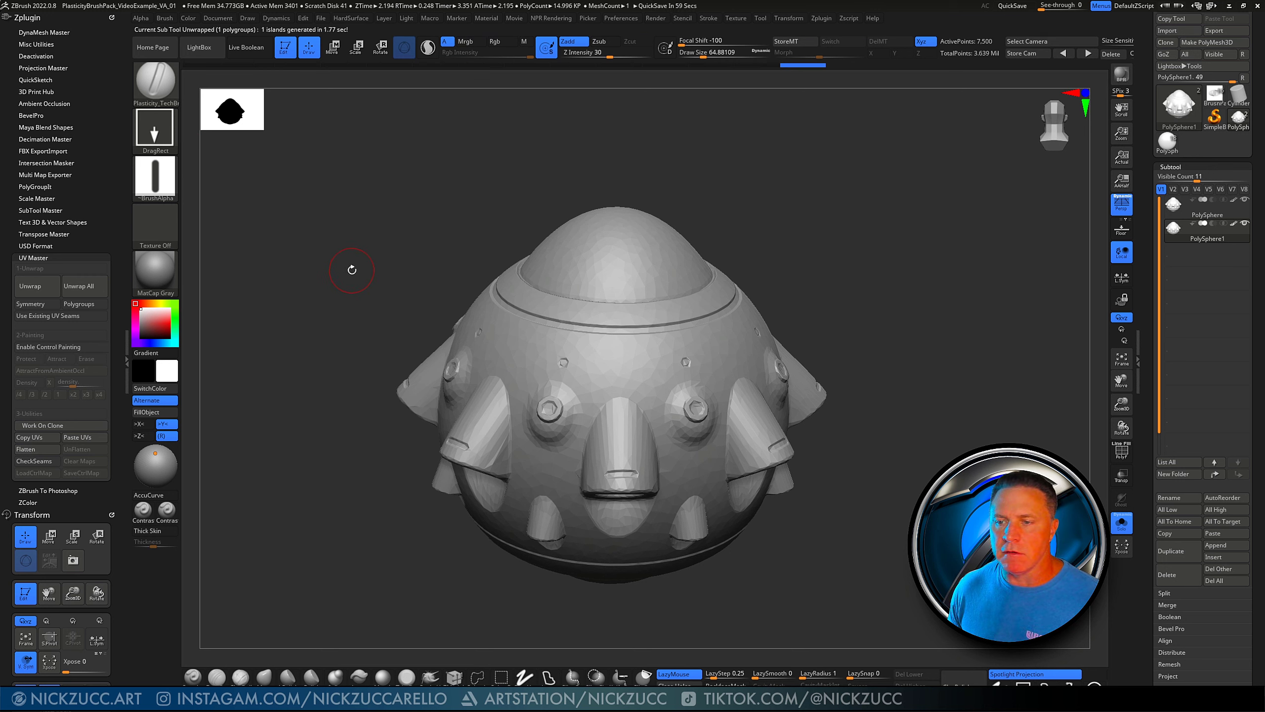
left_click_drag(372, 265, 371, 262)
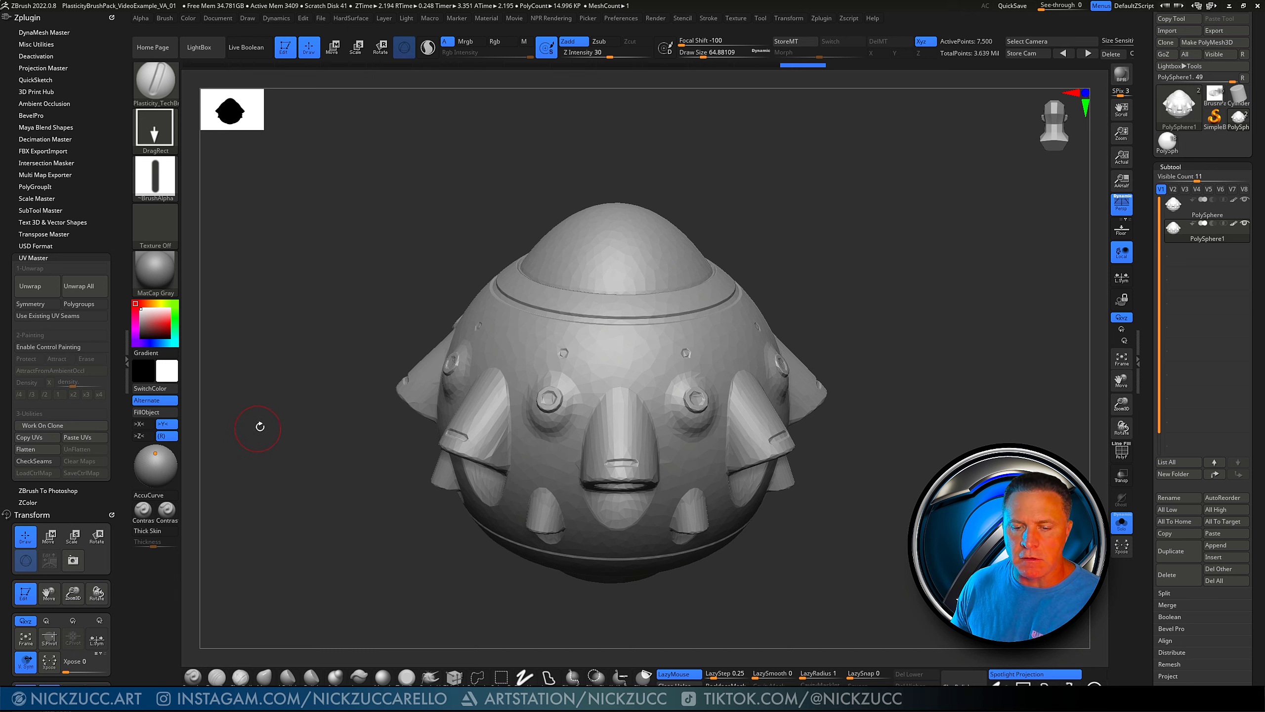
Flatten the decimated subtool to examine its UV layout, and unflatten it back to the 3D shape
left_click(35, 449)
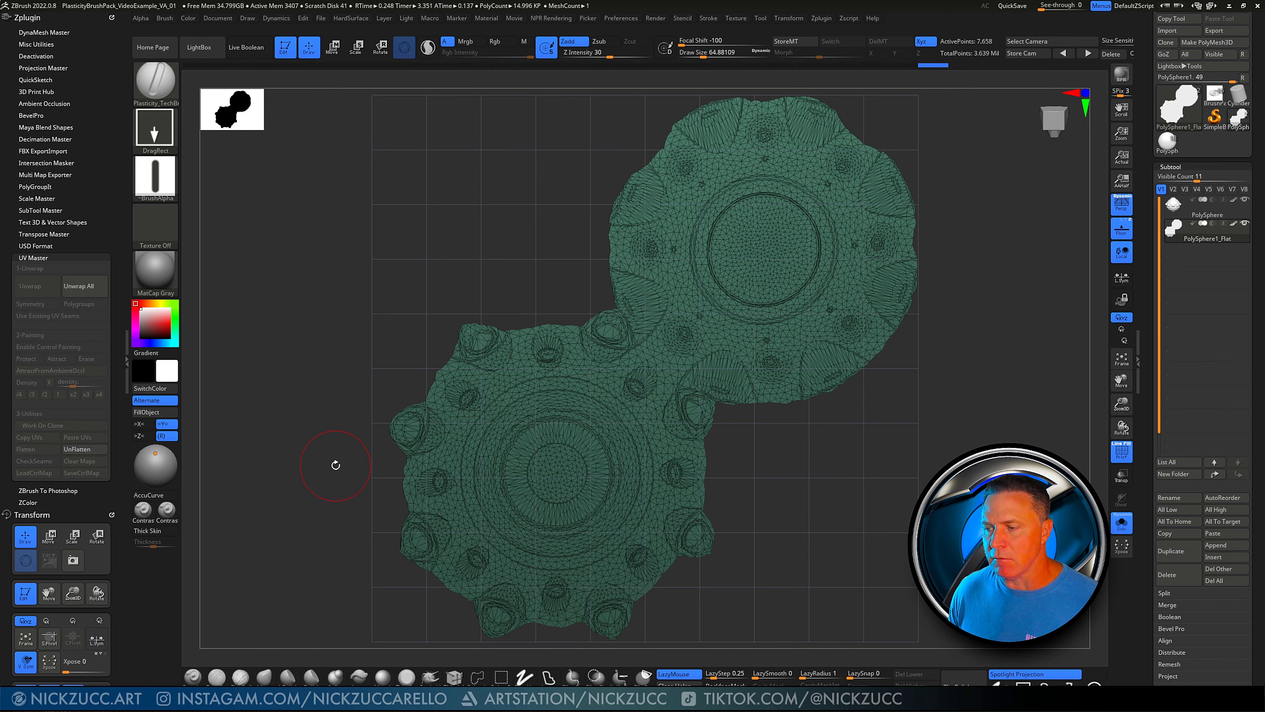
left_click(98, 449)
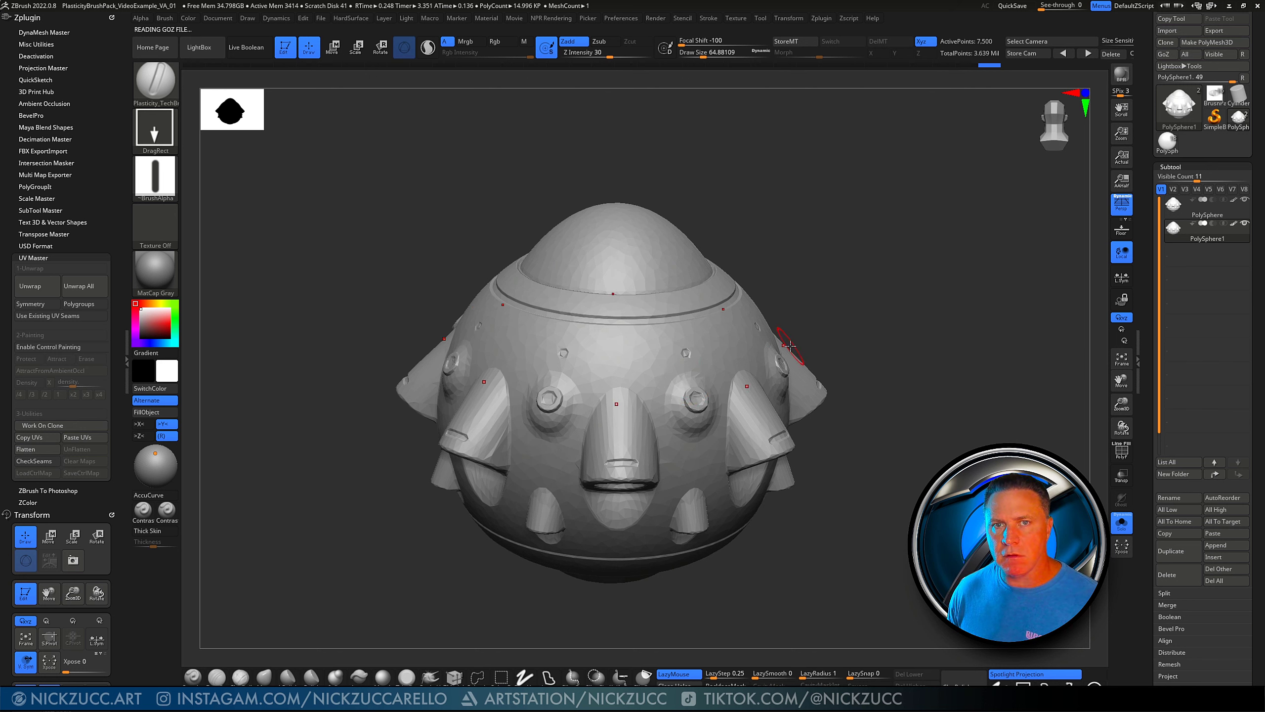
key("ctrl+shift")
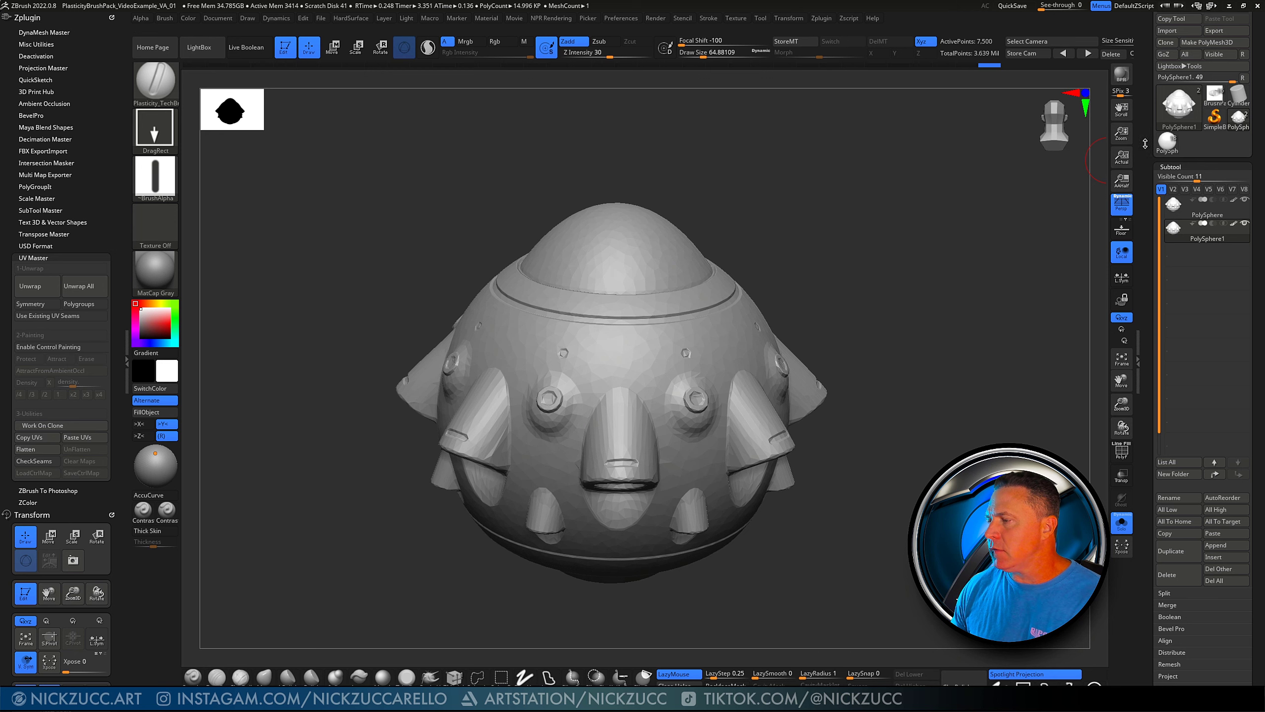
Export the unwrapped low-poly subtool as an FBX file named PolySphere1.fbx
scroll(1215, 124, "up", 2)
left_click(1244, 70)
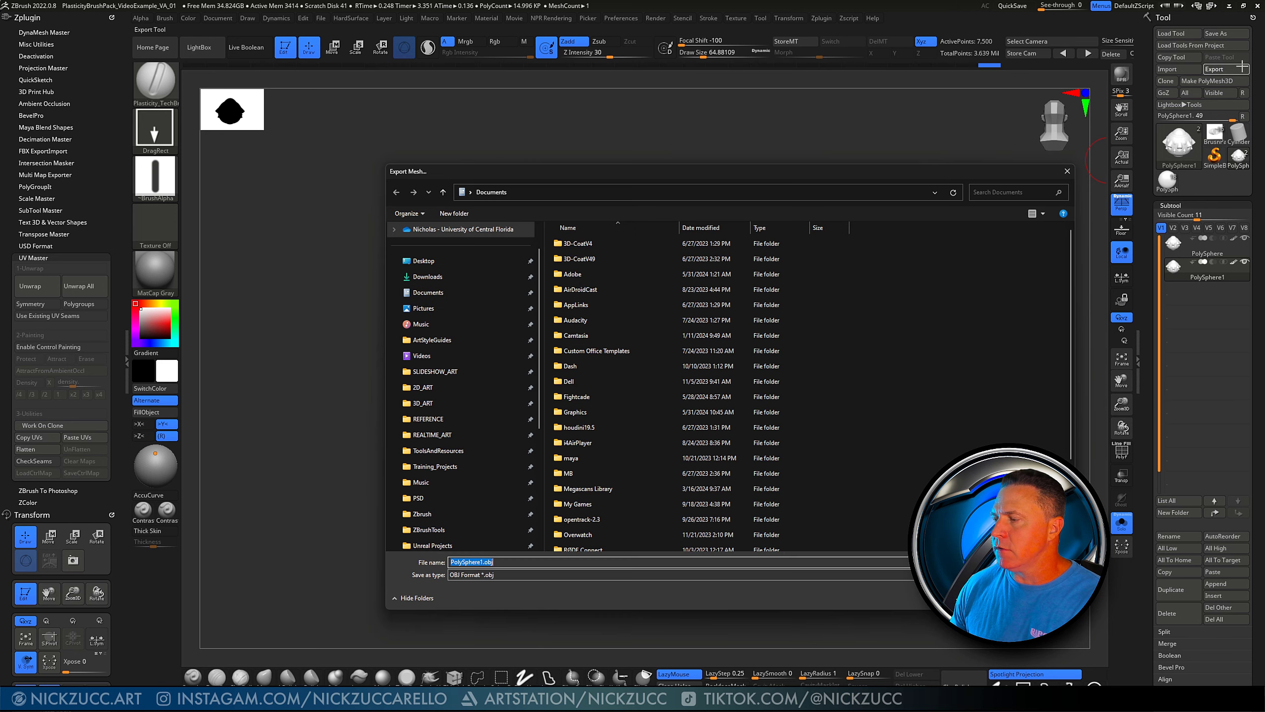
left_click(698, 576)
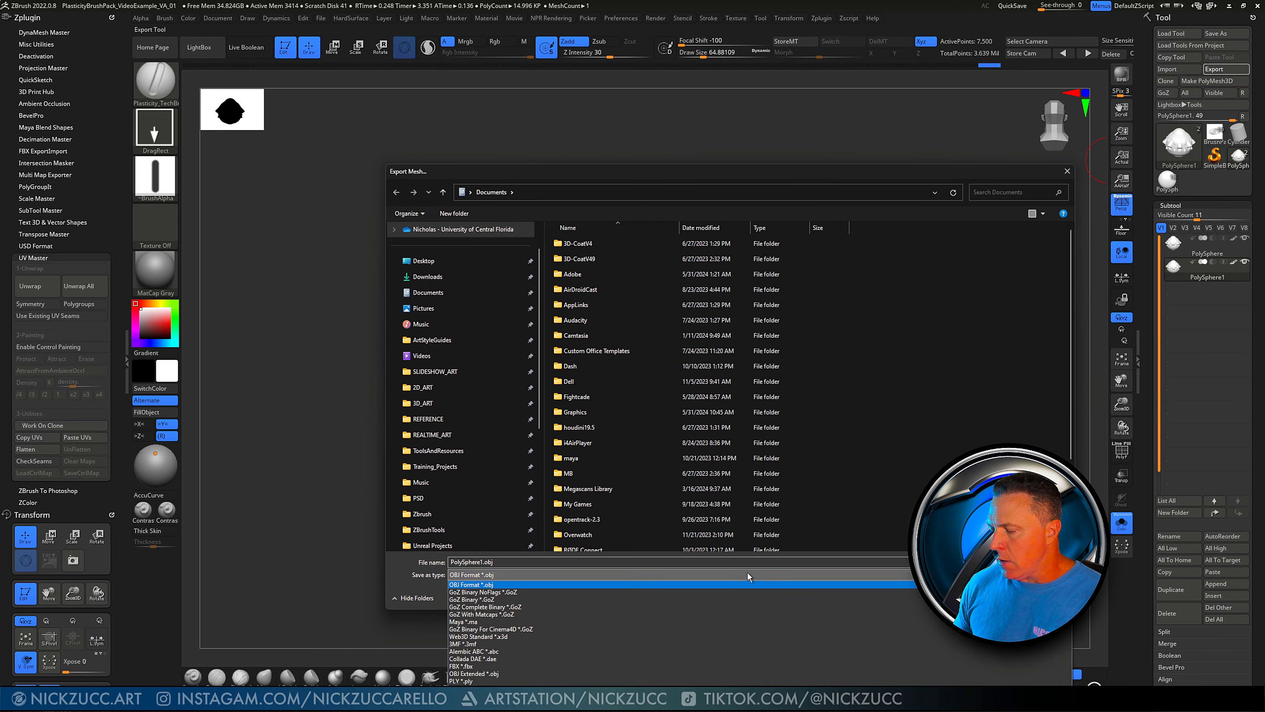
left_click(544, 667)
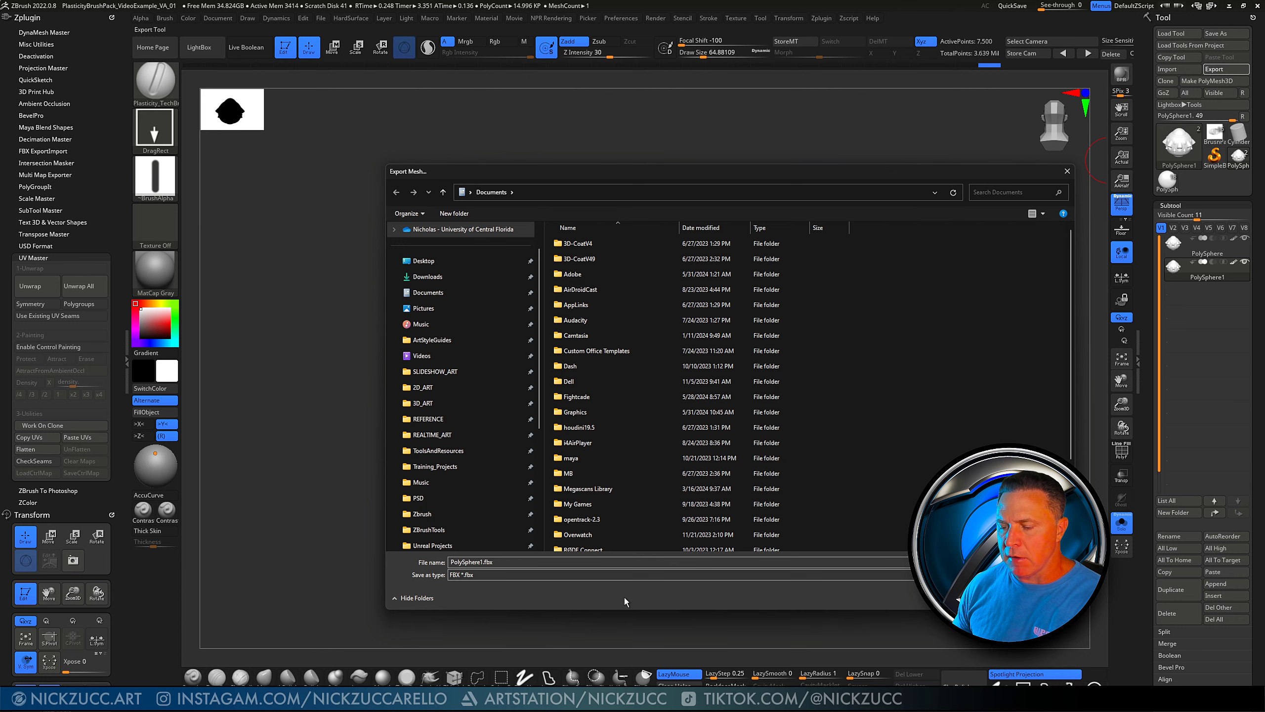
double_click(518, 562)
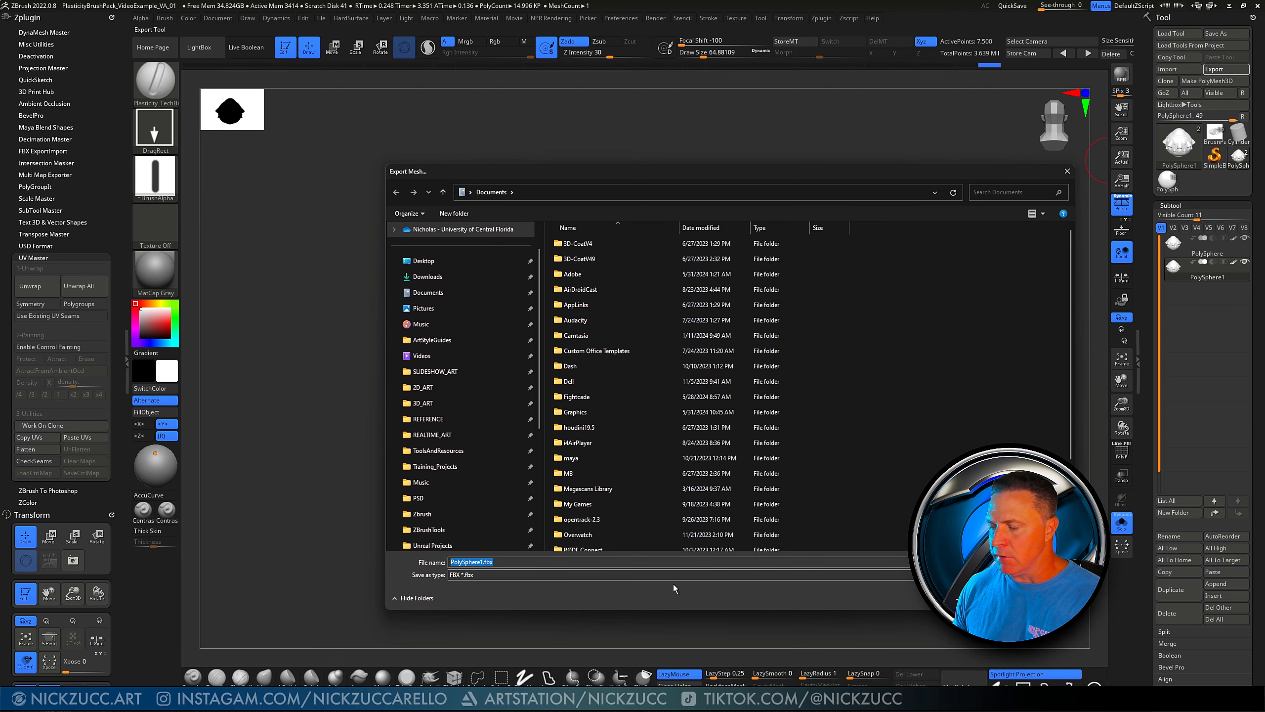
key("Return")
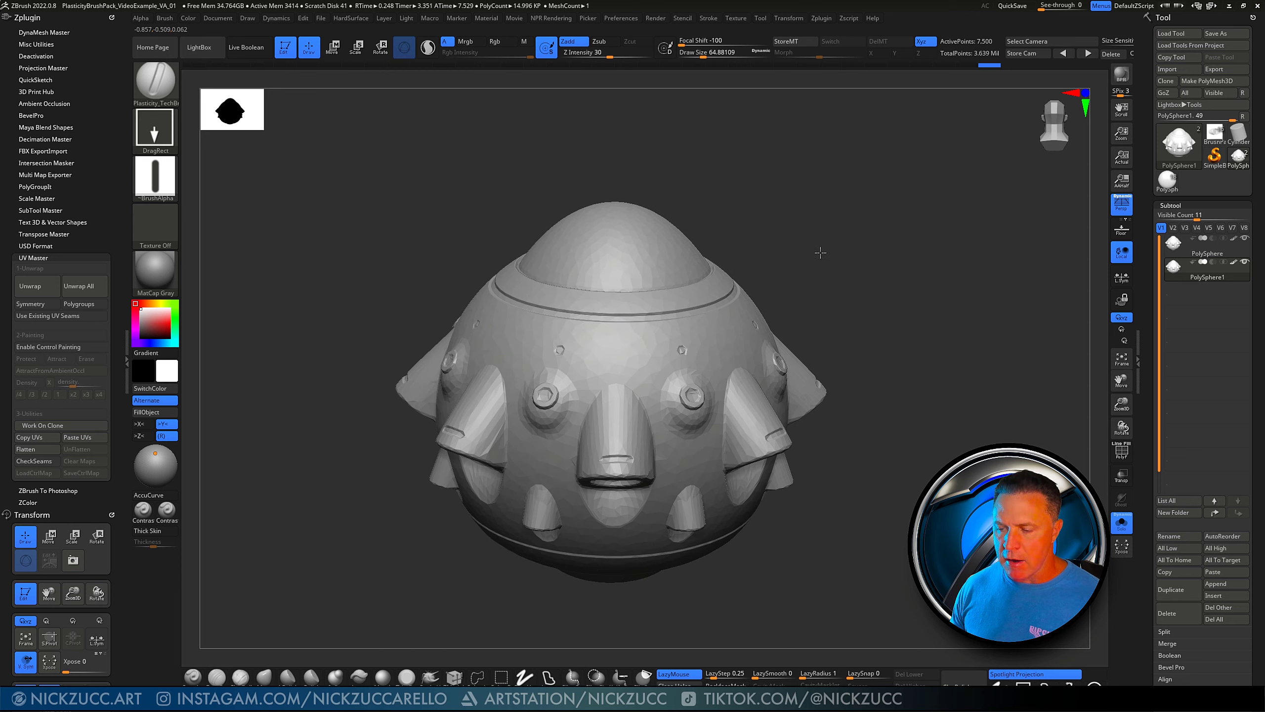
Step back through PolySphere1's undo history to undo the UV unwrap and decimation and restore the full-resolution mesh
key("ctrl")
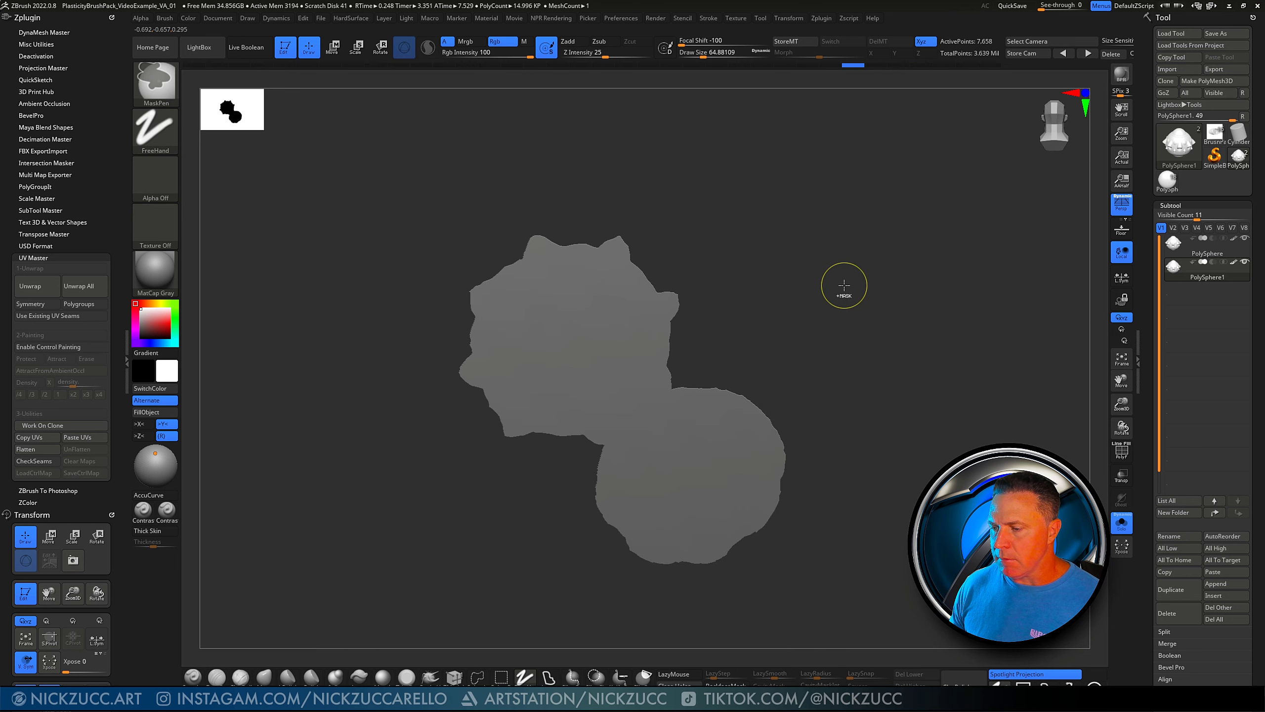
key("ctrl+z")
key("ctrl+z")
key("ctrl+z")
key("ctrl+z")
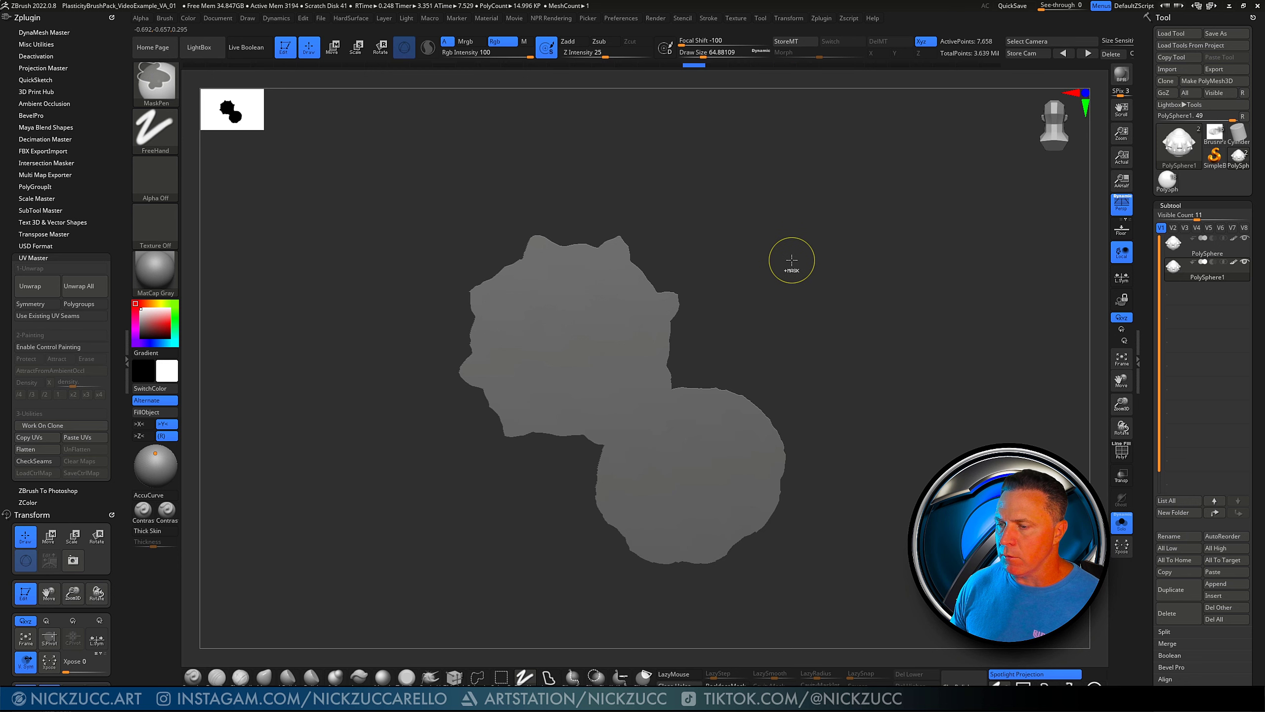
key("ctrl+z")
key("ctrl+z")
key("ctrl+z")
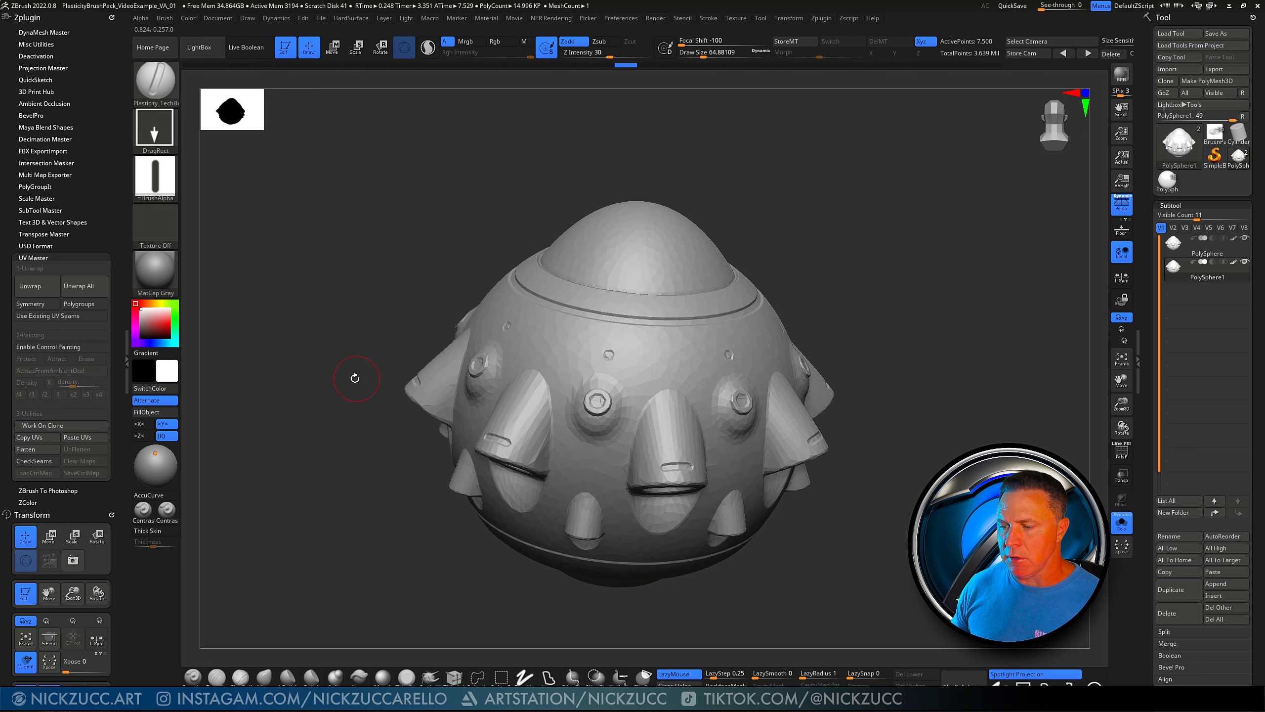
key("ctrl+z")
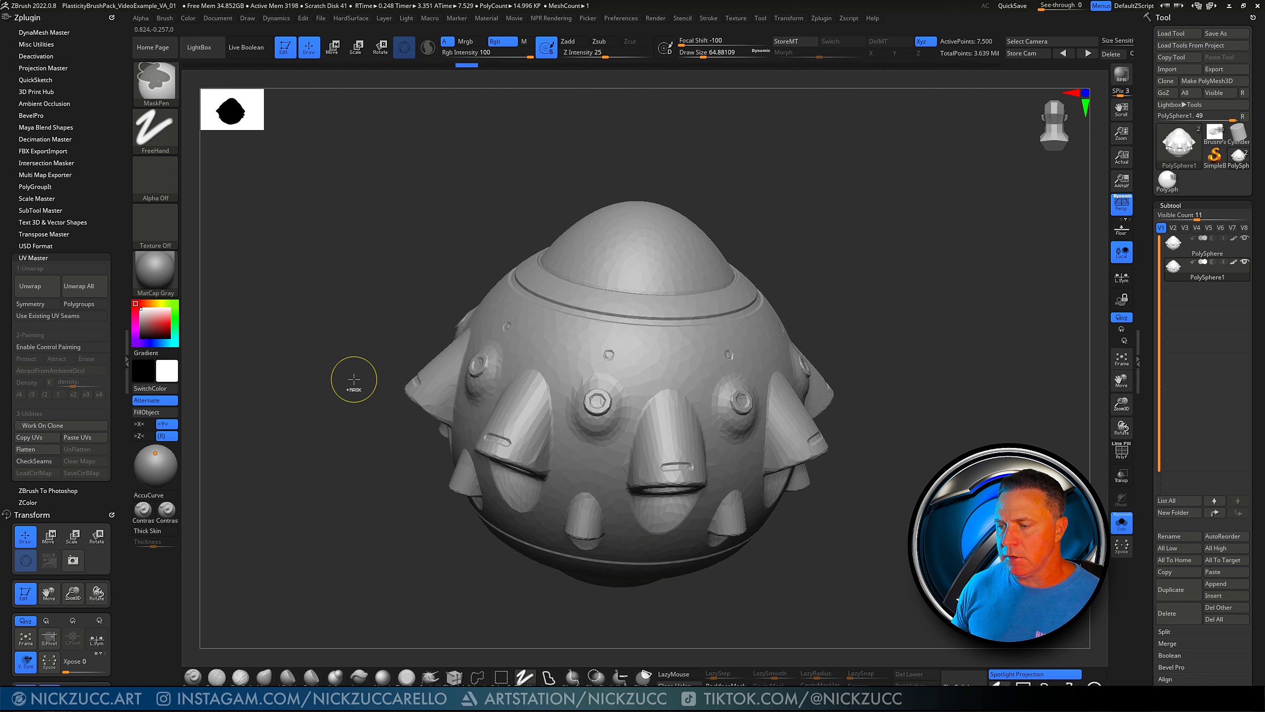
key("ctrl+z")
key("ctrl+z")
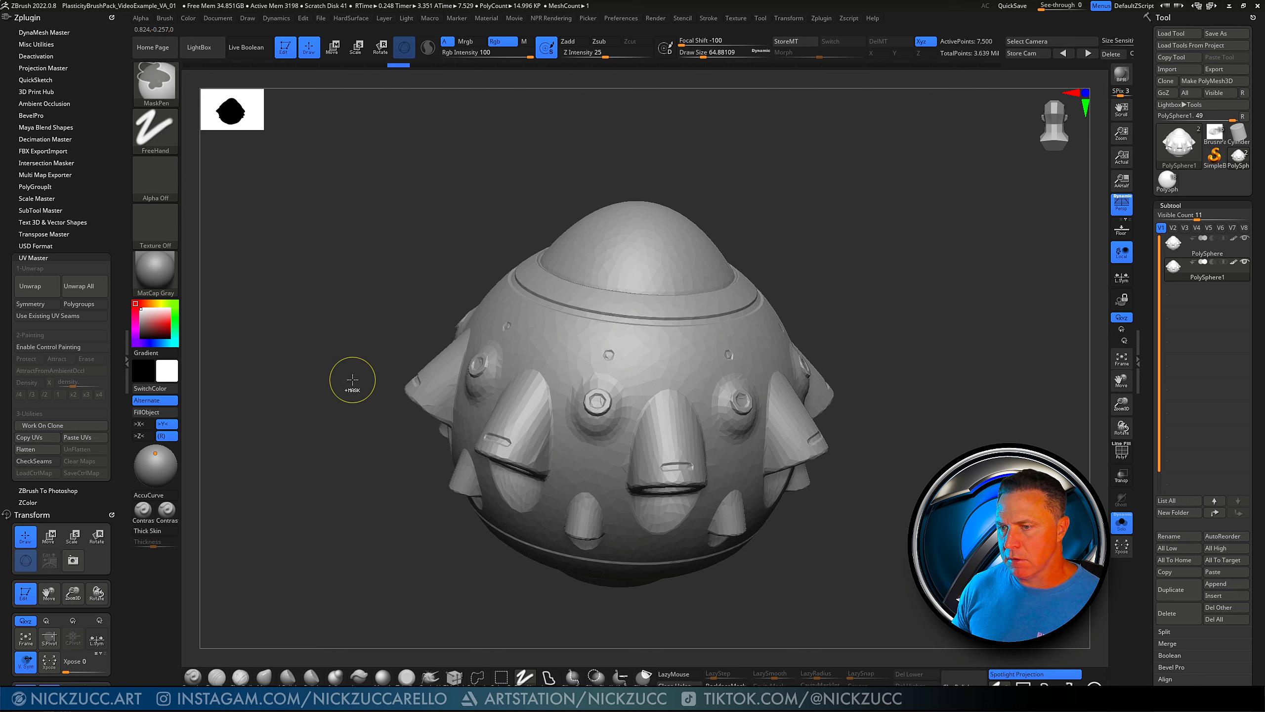
key("ctrl+z")
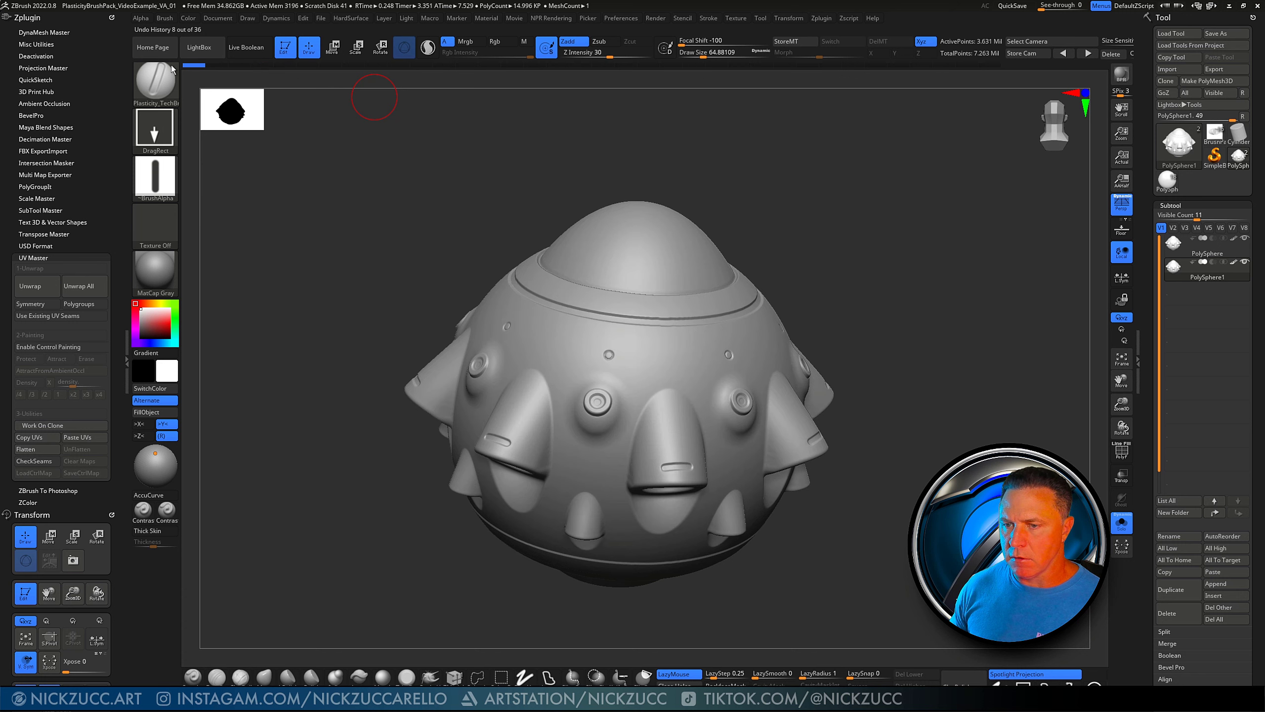
left_click(195, 68)
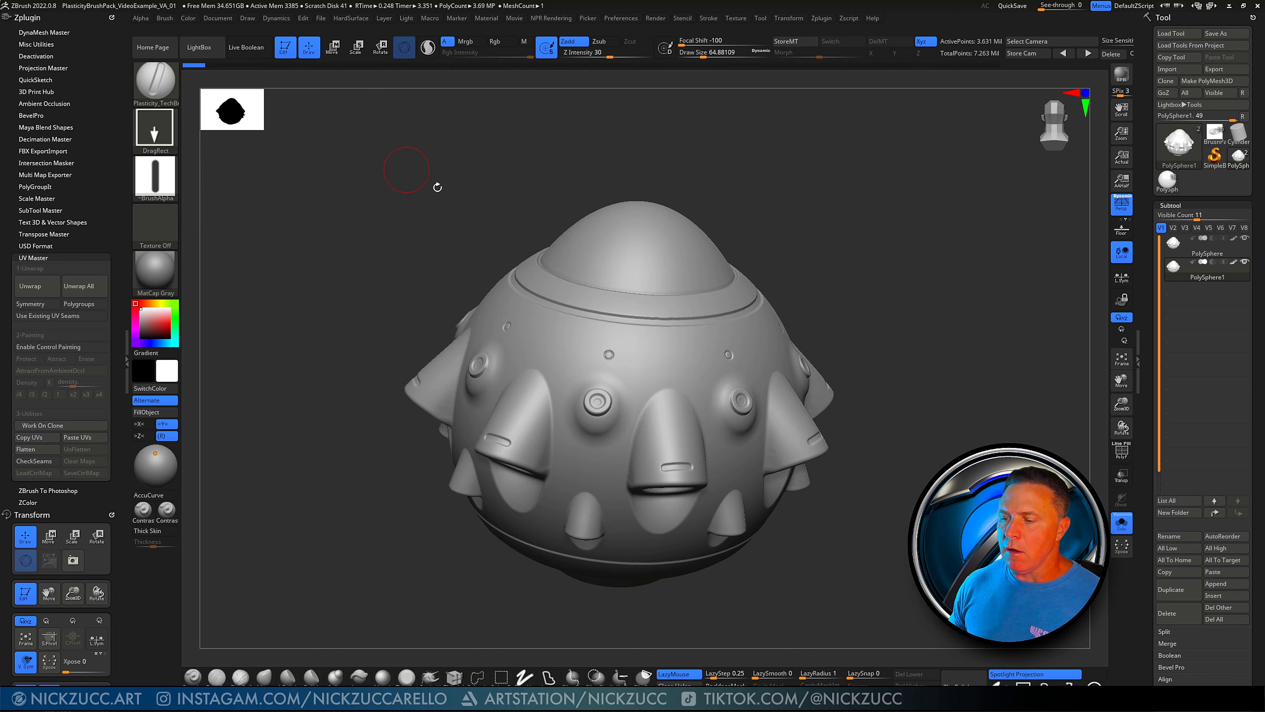
left_click_drag(442, 196, 435, 201)
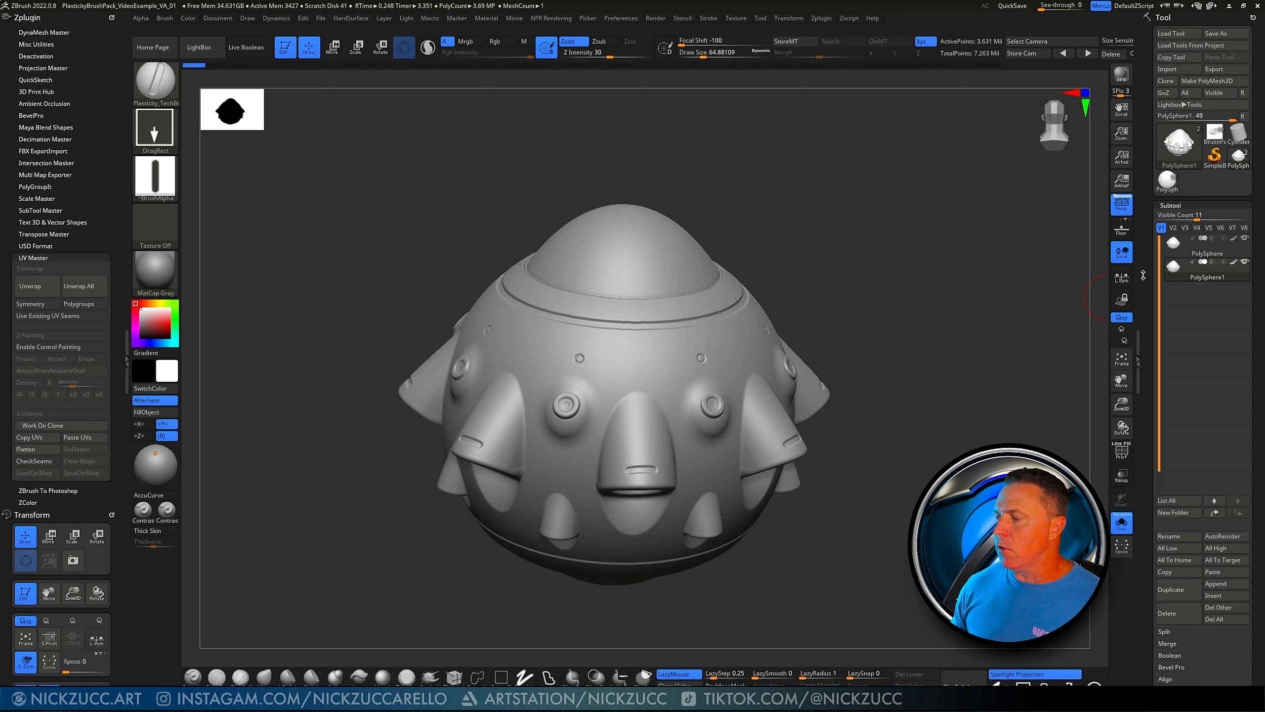
Close the UV Master settings, open Decimation Master, and inspect the restored PolySphere1 from below
mouse_move(1175, 280)
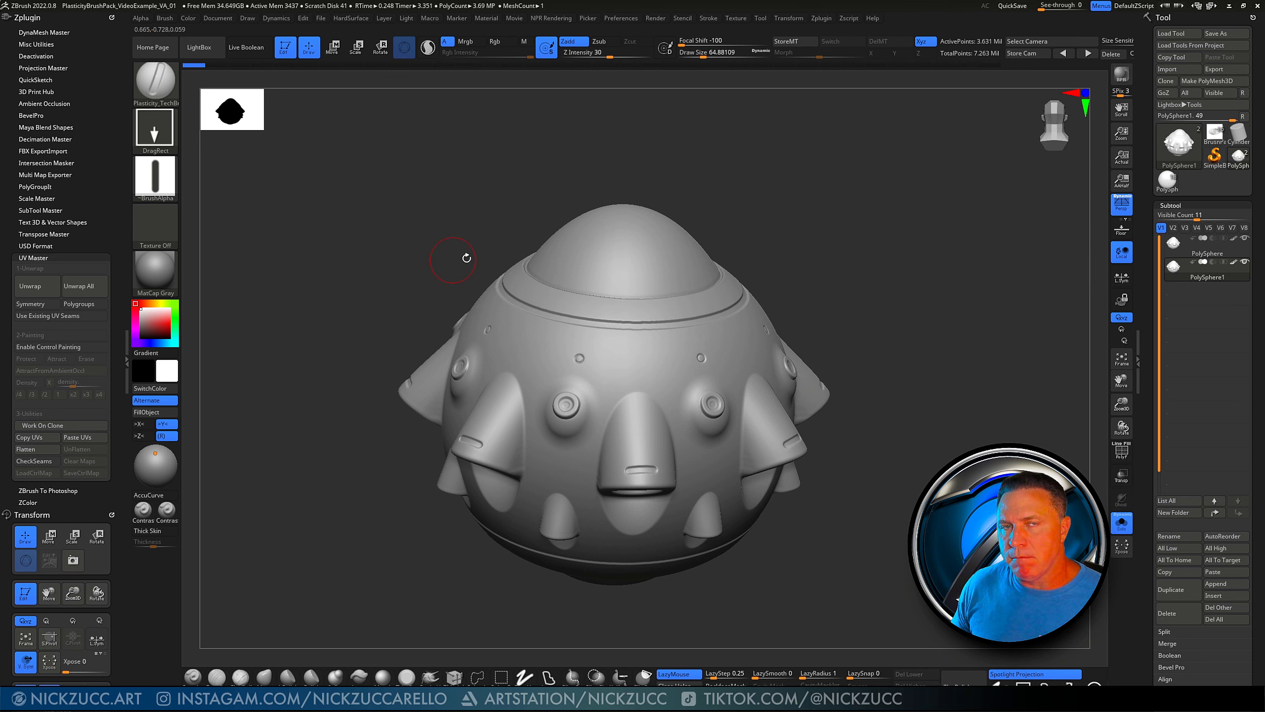
left_click_drag(443, 267, 440, 264)
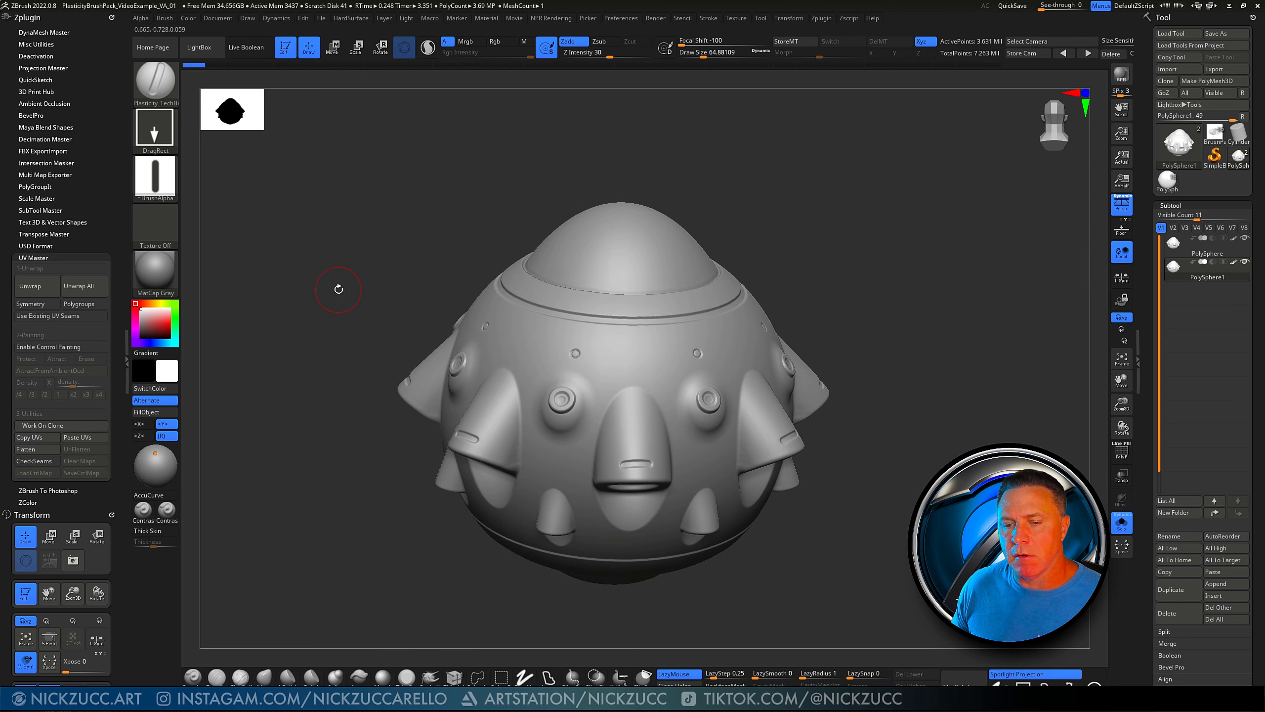
left_click(36, 258)
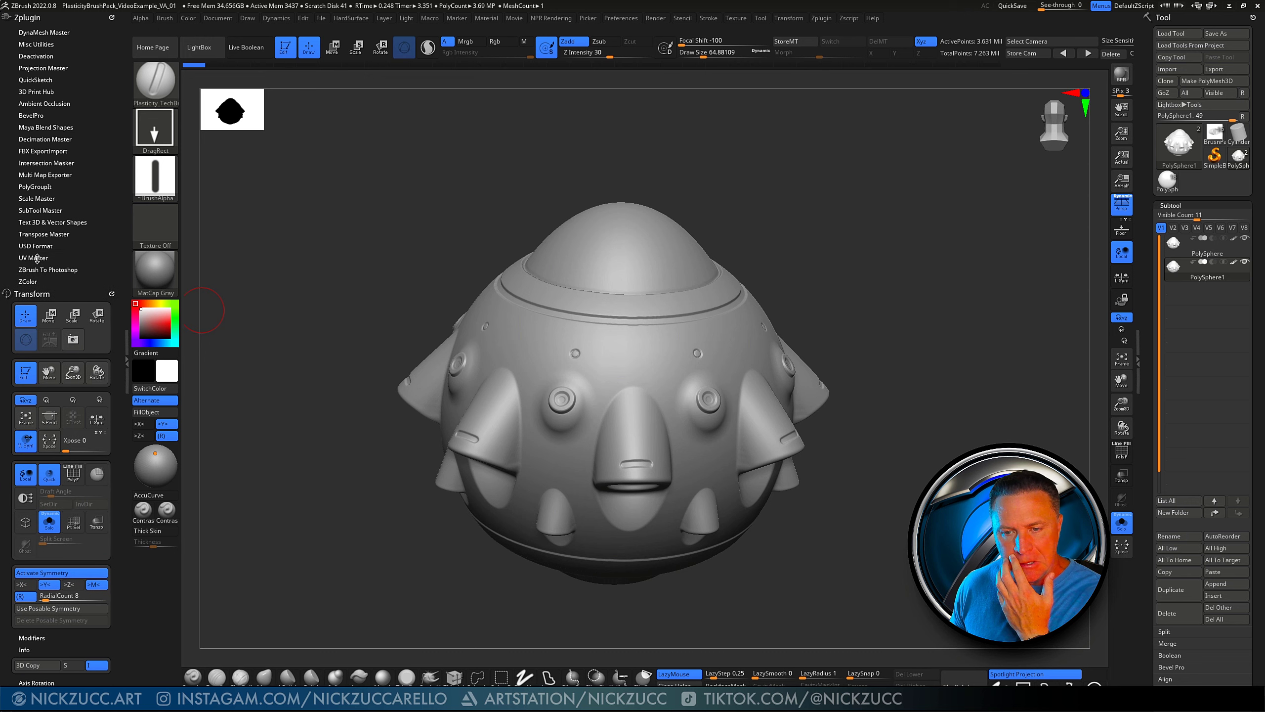
left_click(60, 139)
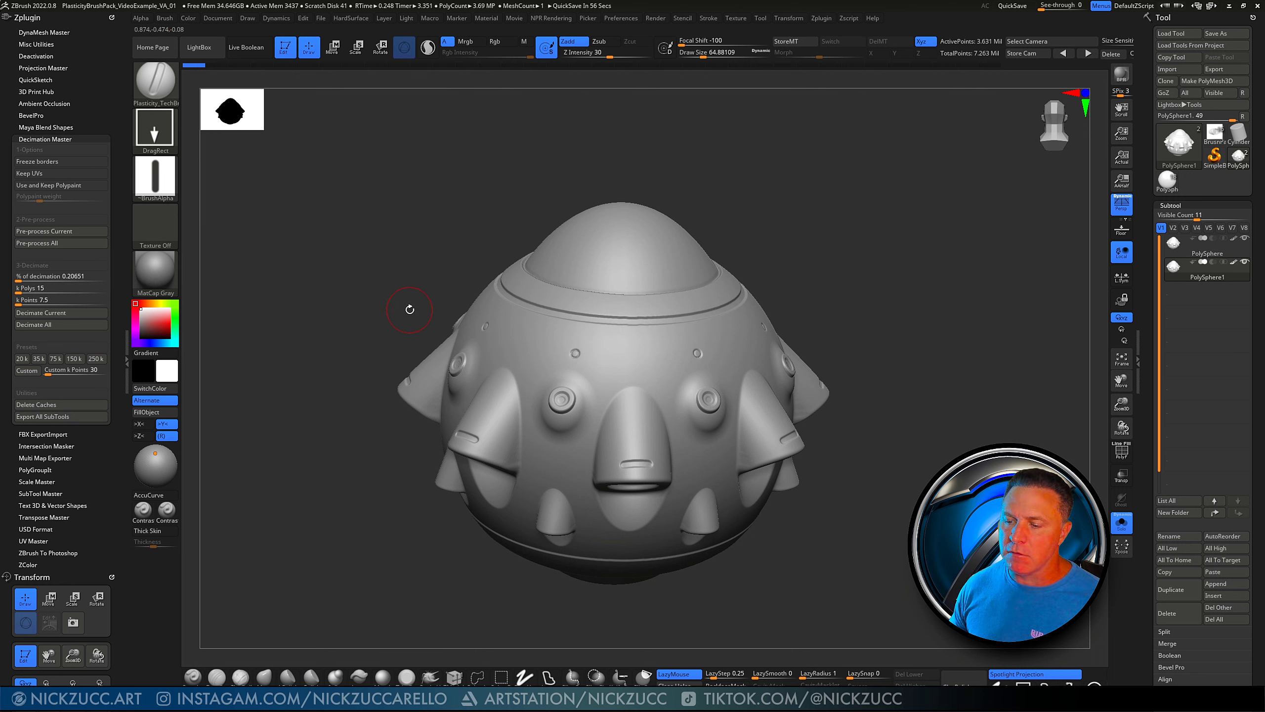
mouse_move(409, 308)
left_mouse_down()
mouse_move(376, 286)
mouse_move(404, 280)
left_mouse_up()
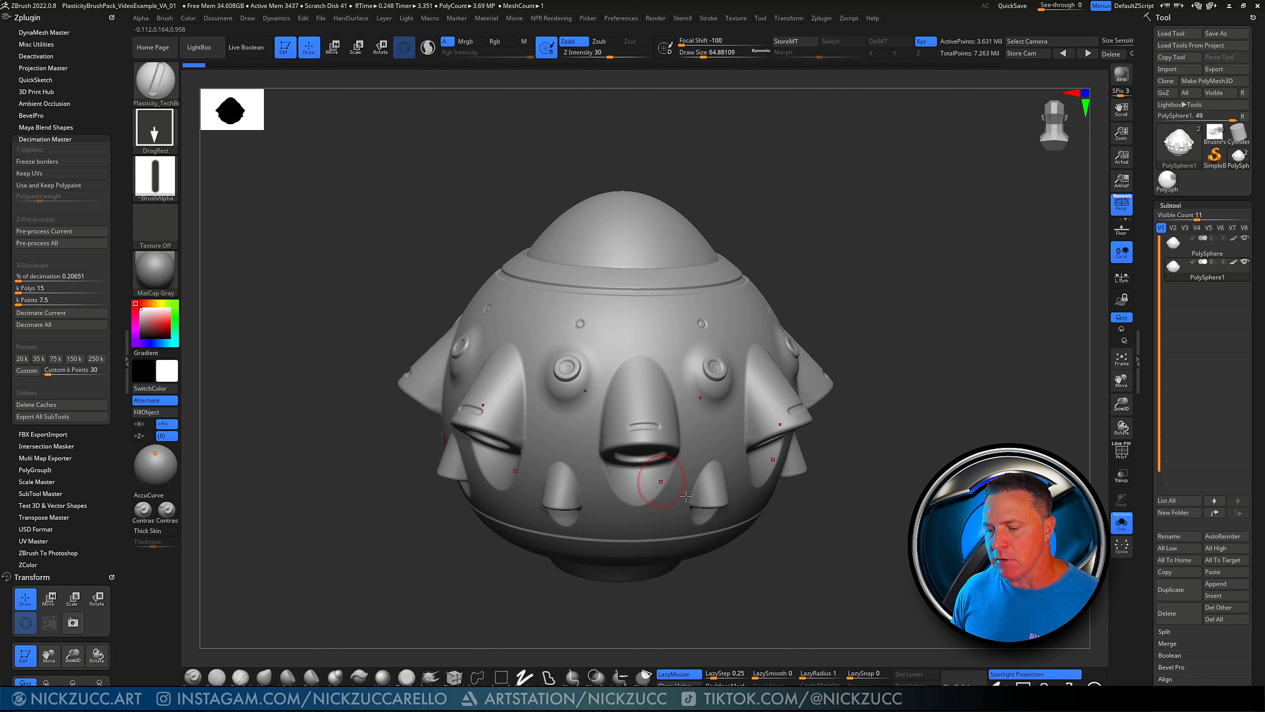
left_click_drag(838, 559, 880, 559)
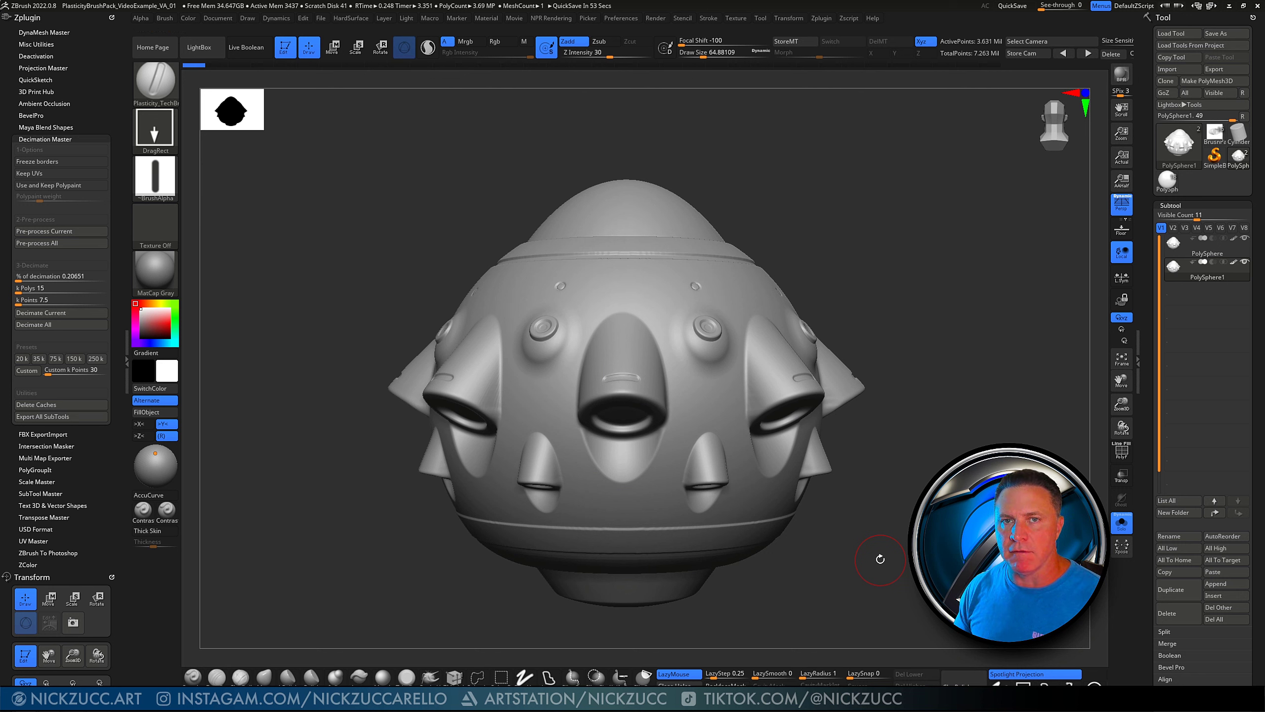
left_click_drag(904, 527, 901, 531)
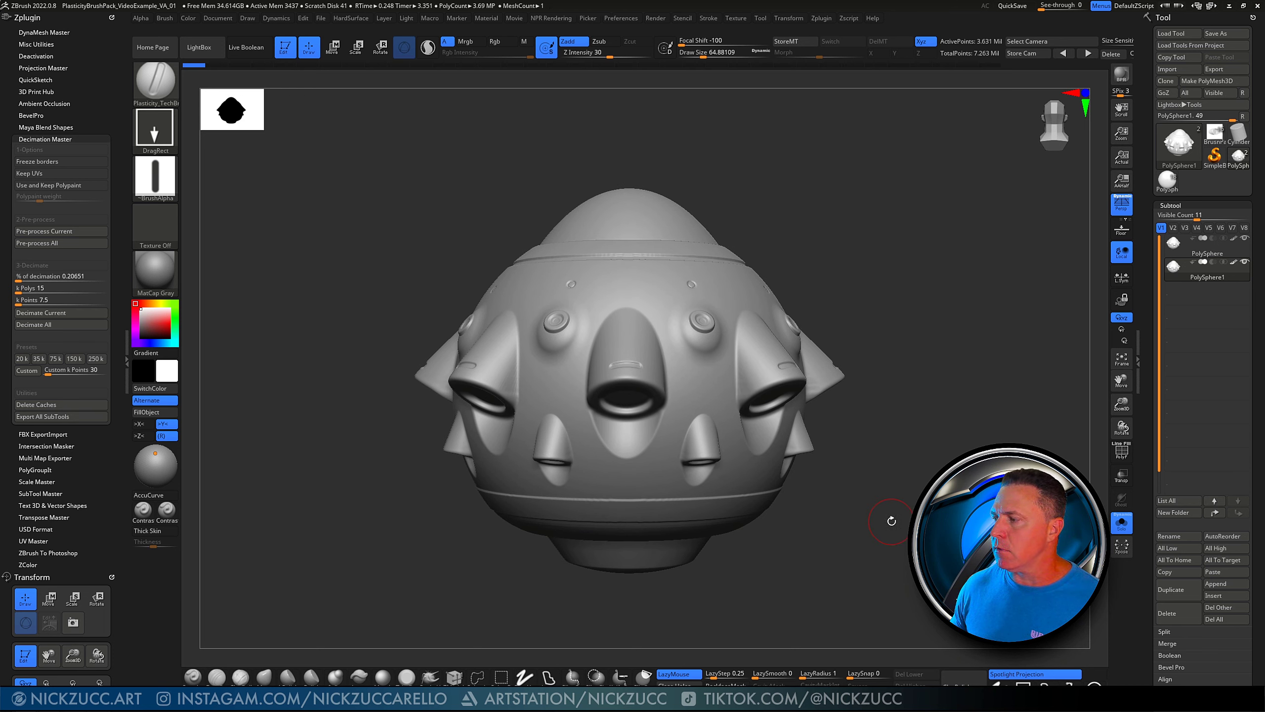
Switch to the SecondBrushPack tool and render its front view with the polygroup colors displayed
left_click(1213, 134)
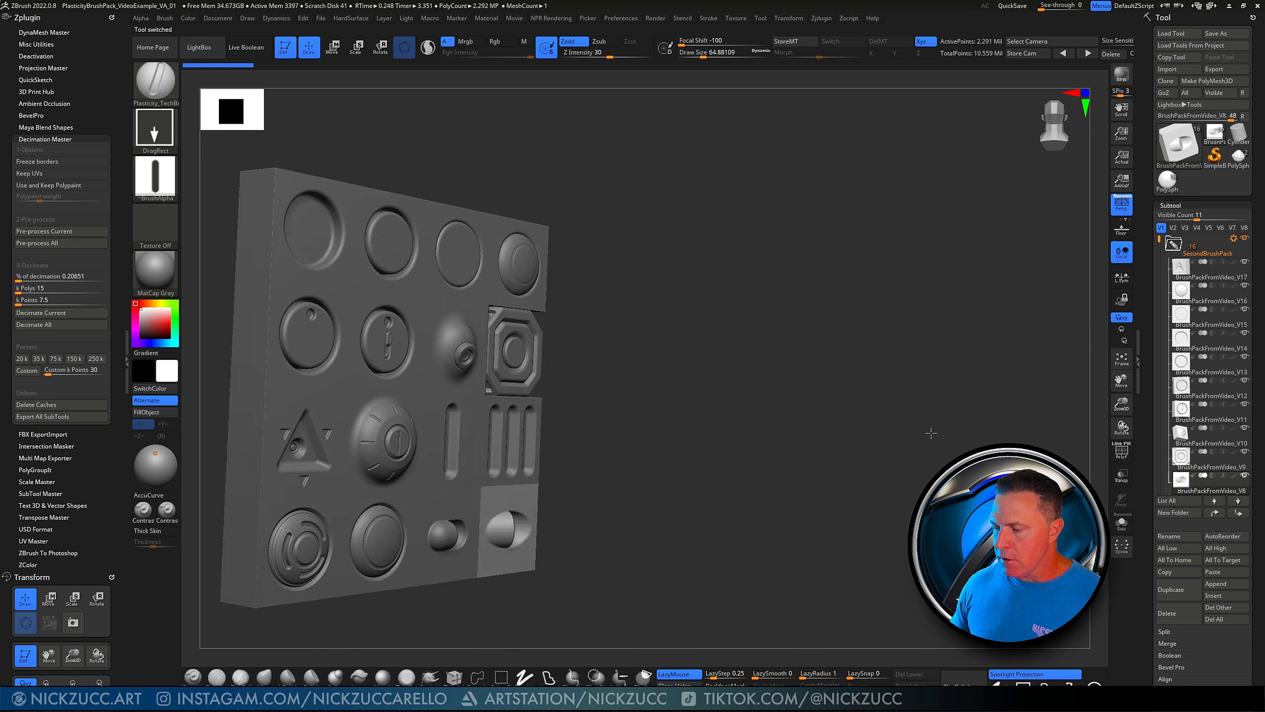
mouse_move(931, 433)
left_mouse_down("shift")
mouse_move(842, 430)
mouse_move(1007, 418)
mouse_move(989, 426)
mouse_move(972, 401)
mouse_move(982, 433)
mouse_move(1007, 438)
left_mouse_up("shift")
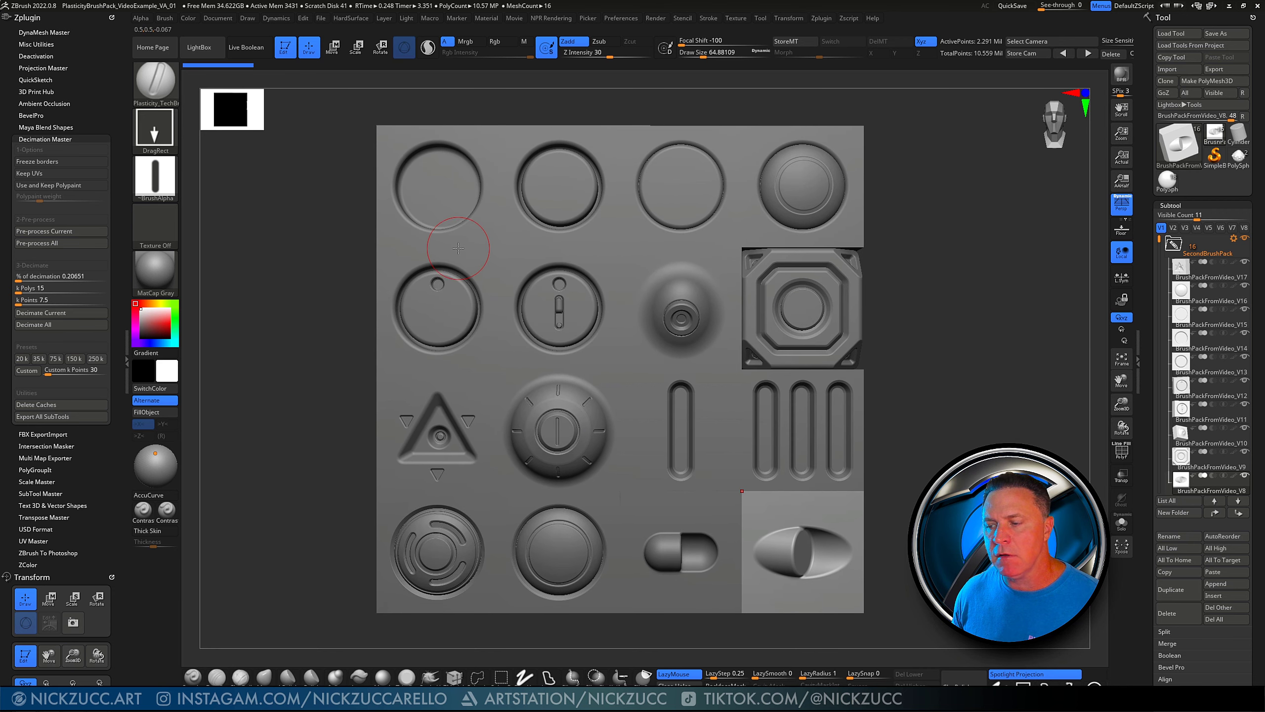
left_click(1125, 454)
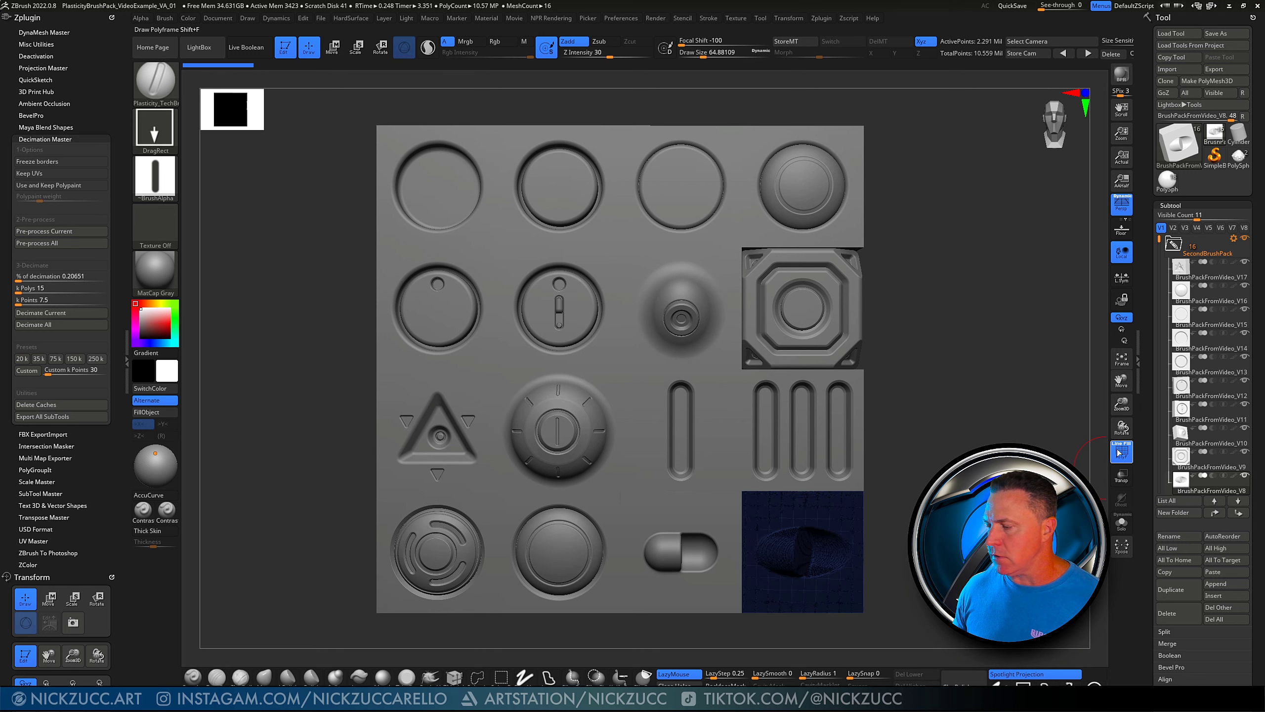
left_click(1121, 452)
key("shift")
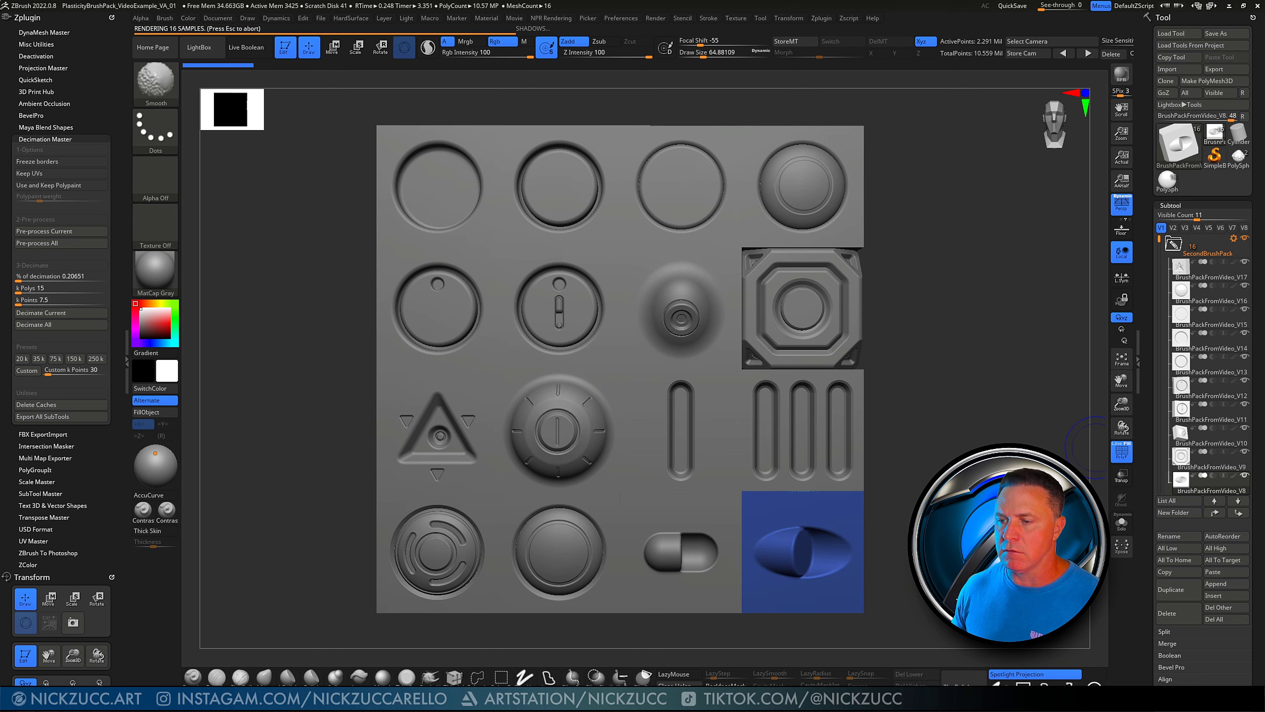
key("shift+f")
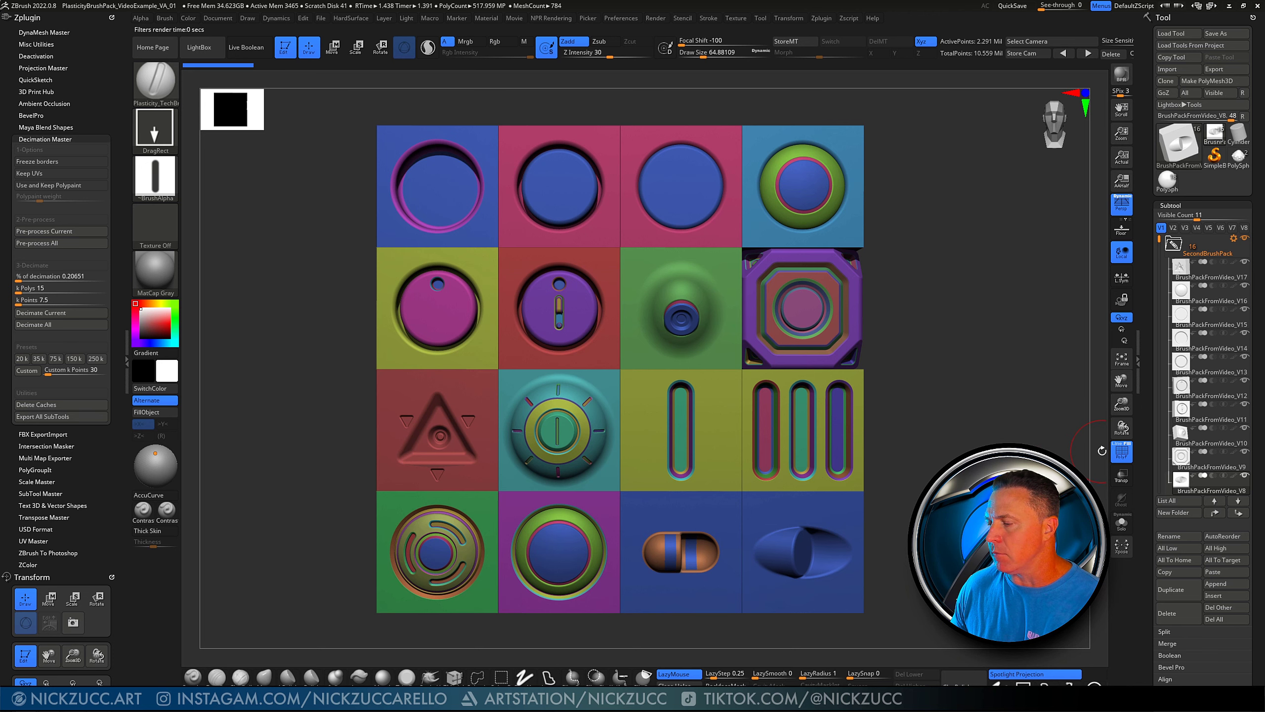
Switch to the FirstBrushPack tool, frame all of its brush source shapes, and render them with polygroup colors
left_click(1167, 178)
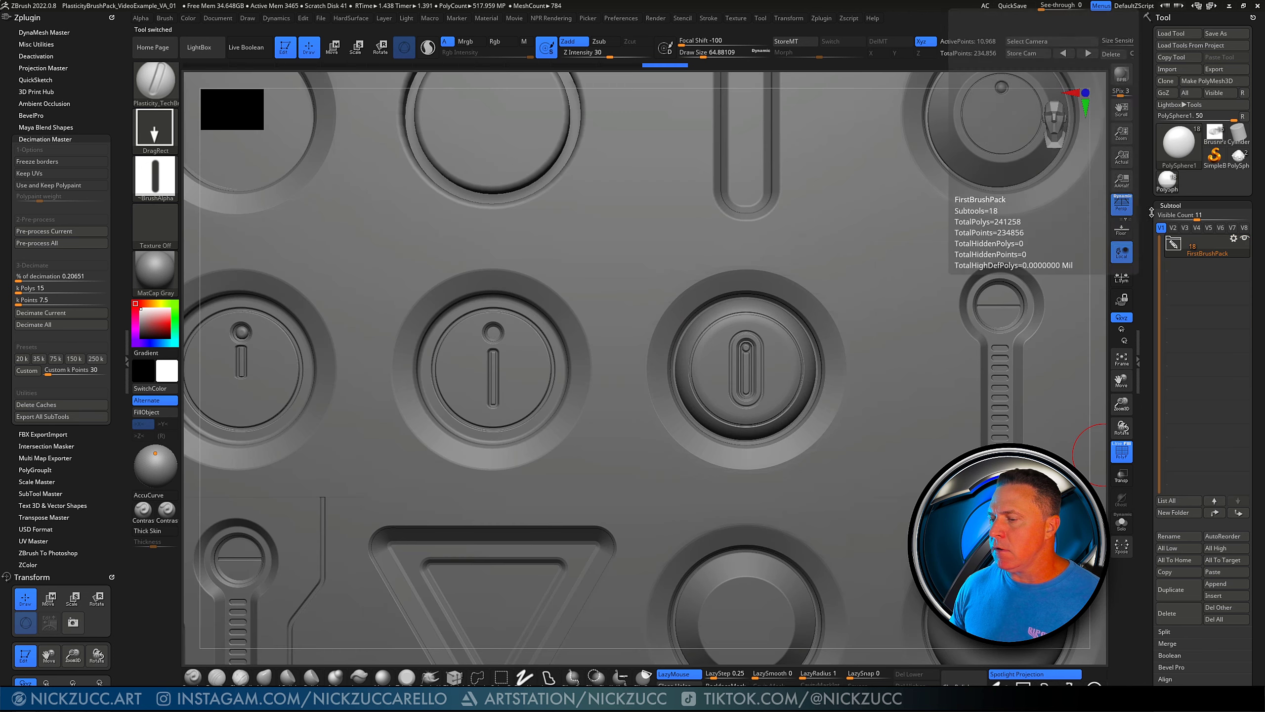
key("f")
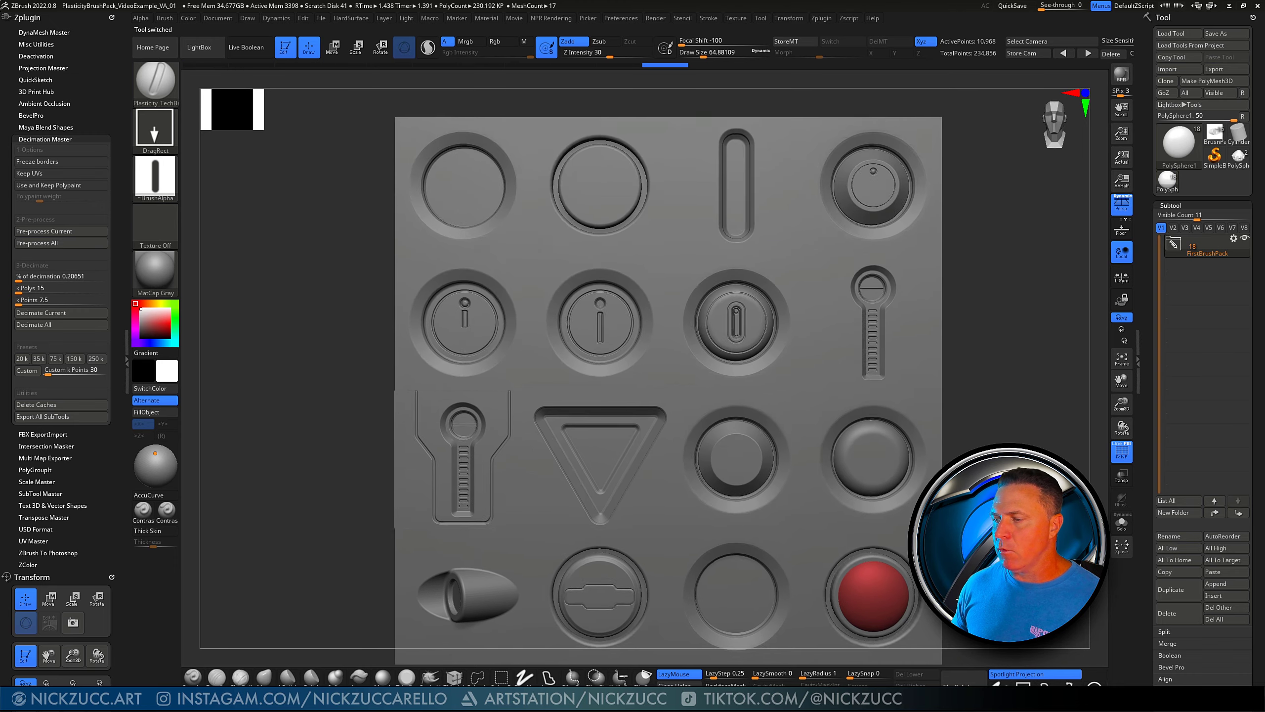
mouse_move(1032, 468)
right_mouse_down("ctrl")
mouse_move(1032, 449)
mouse_move(1000, 433)
right_mouse_up("ctrl")
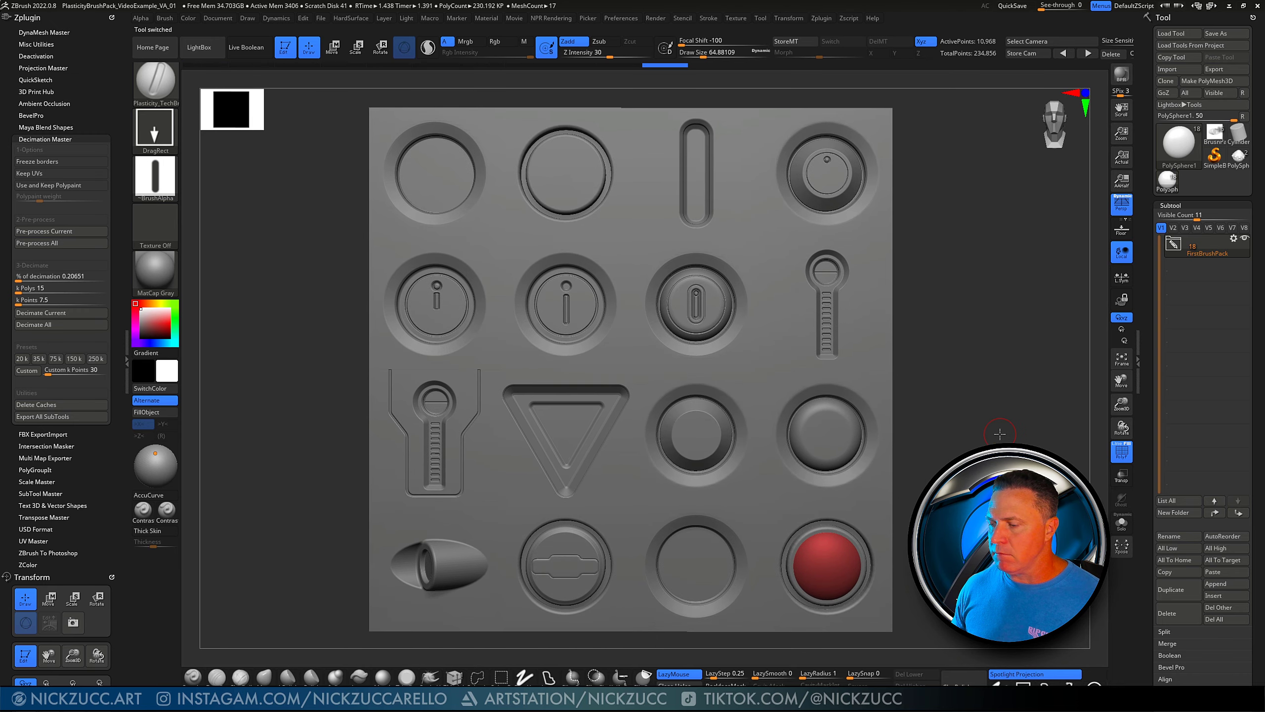
key("shift+r")
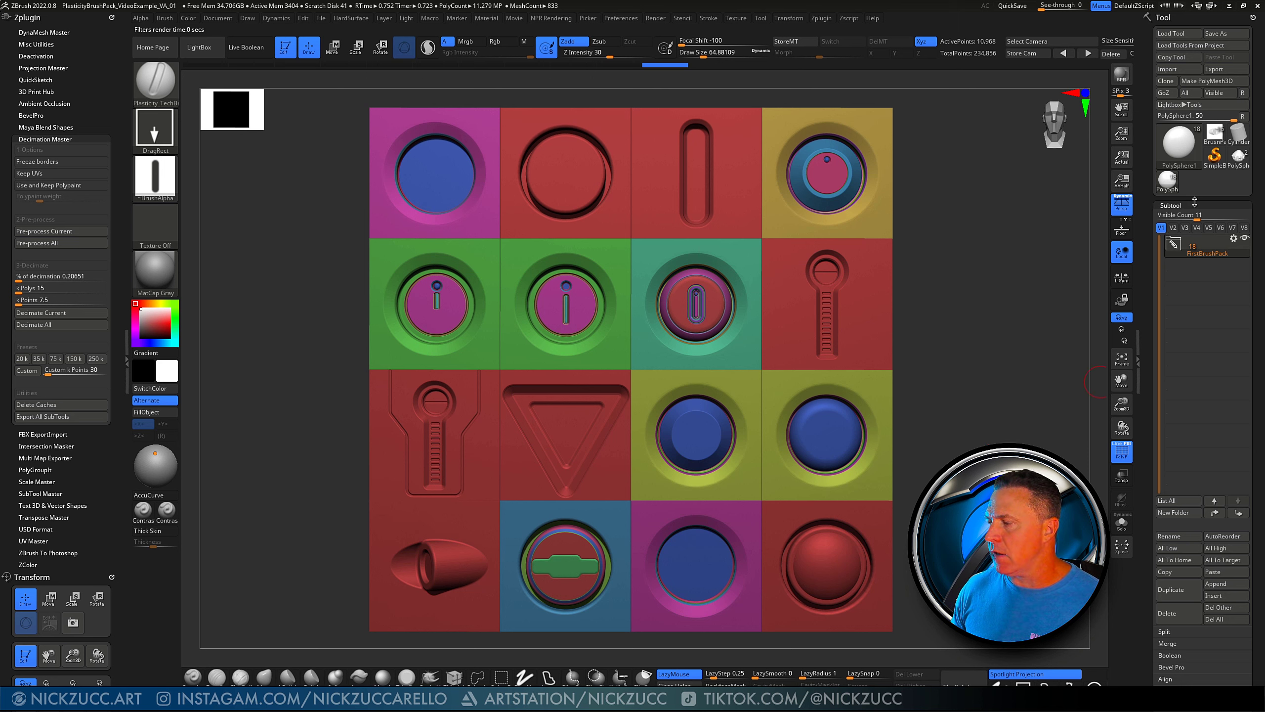
Switch back to the detailed sphere tool, select its PolySphere subtool, and isolate it with Solo
left_click(1240, 158)
left_click(1170, 254)
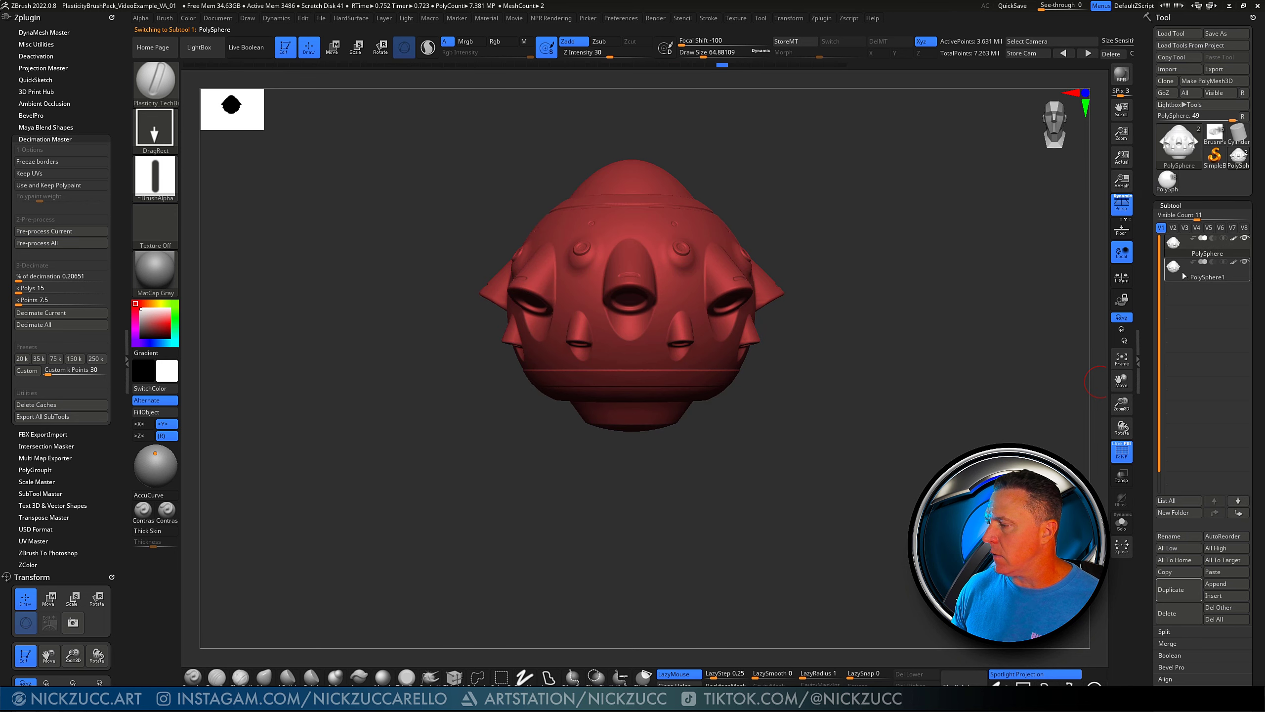
left_click(1121, 525)
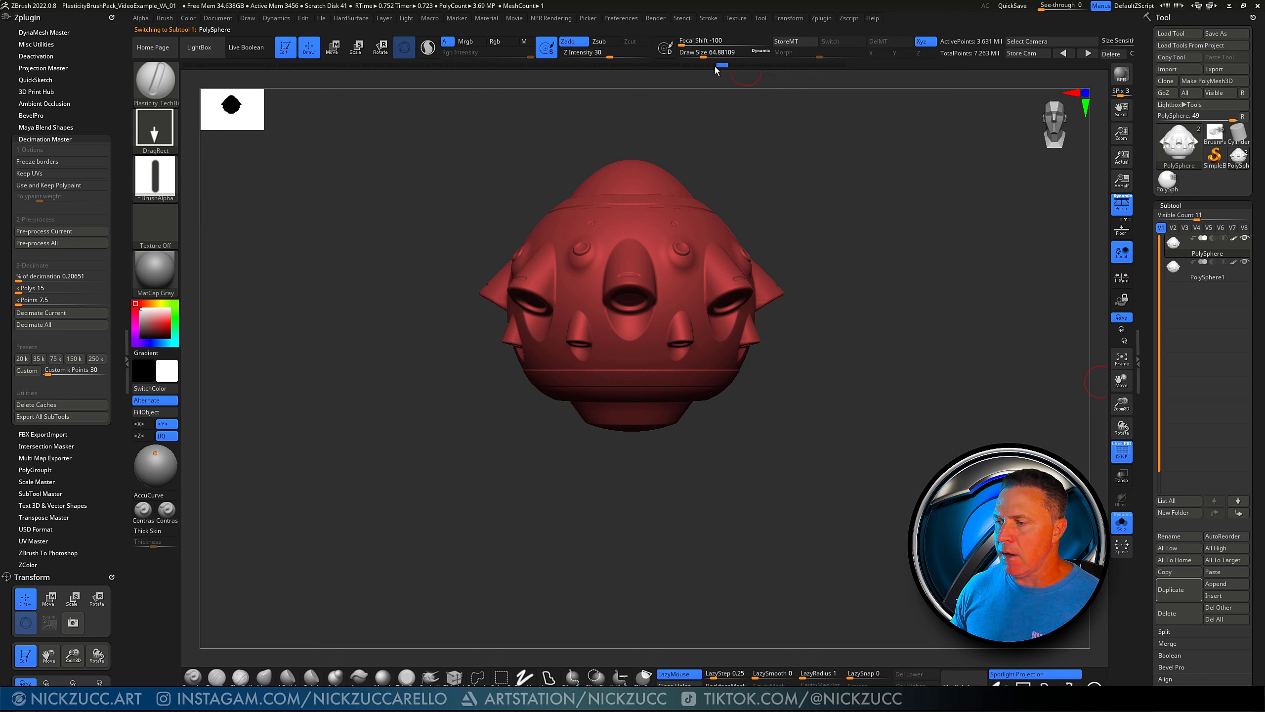
Revert the PolySphere subtool to the plain sphere at the start of its undo history and turn off PolyFrame
left_click_drag(715, 66, 599, 83)
left_click(185, 65)
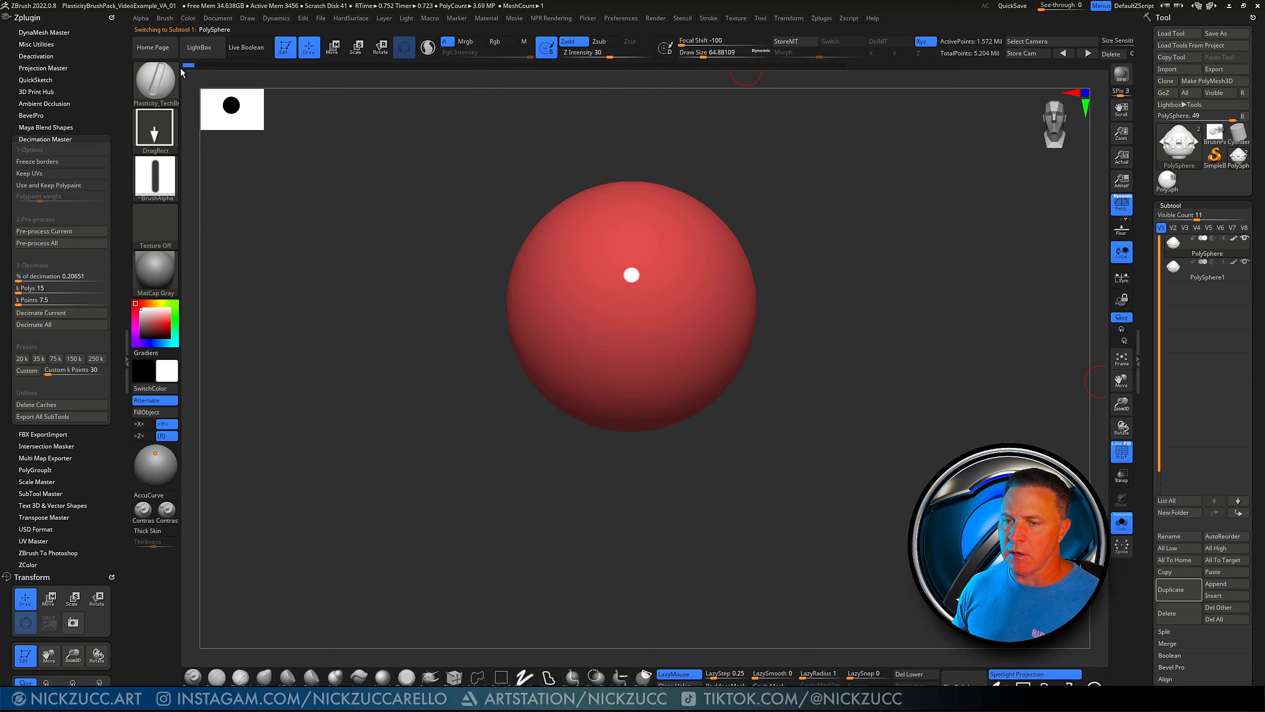
left_click(1121, 451)
left_click_drag(915, 385, 913, 416, "alt")
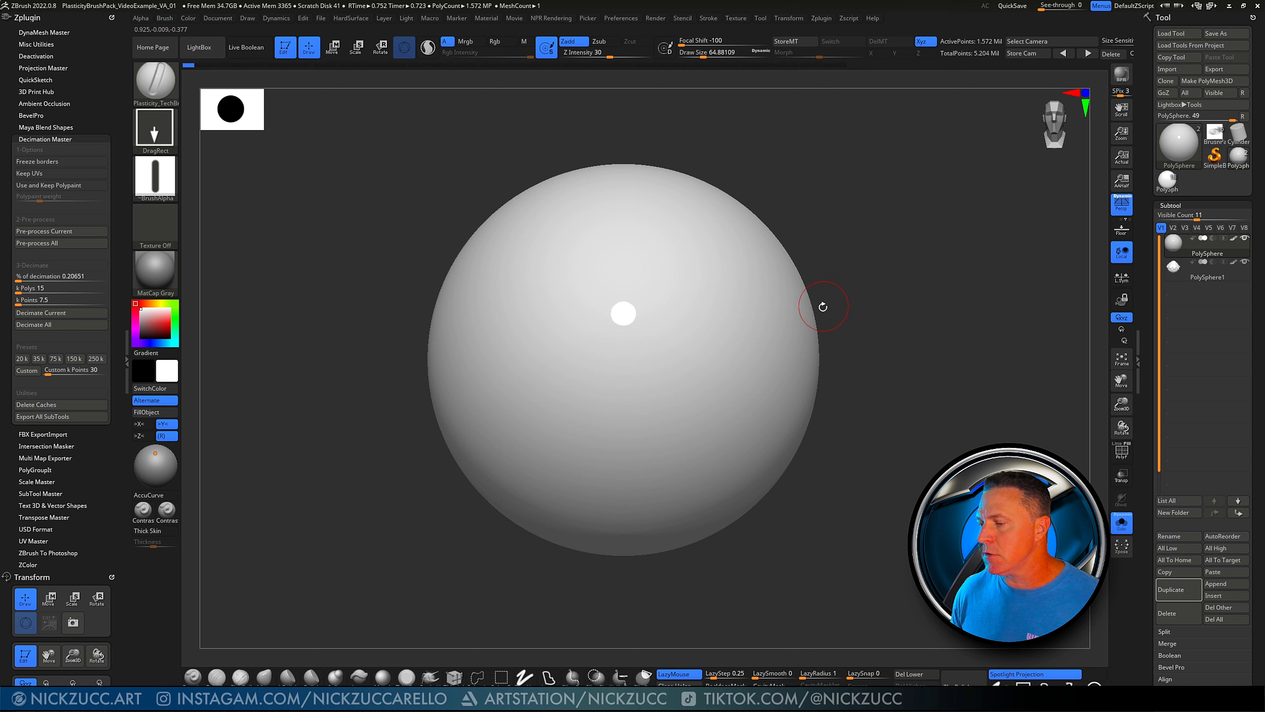
left_click_drag(884, 279, 886, 284, "alt")
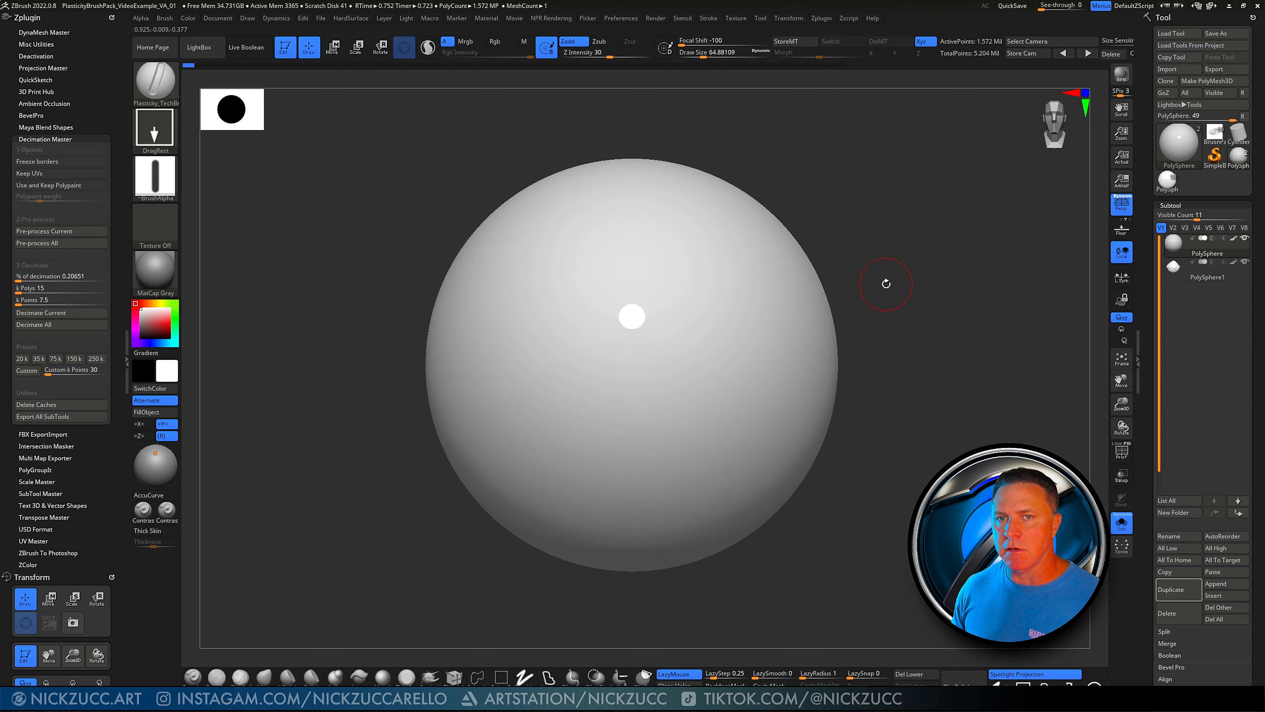